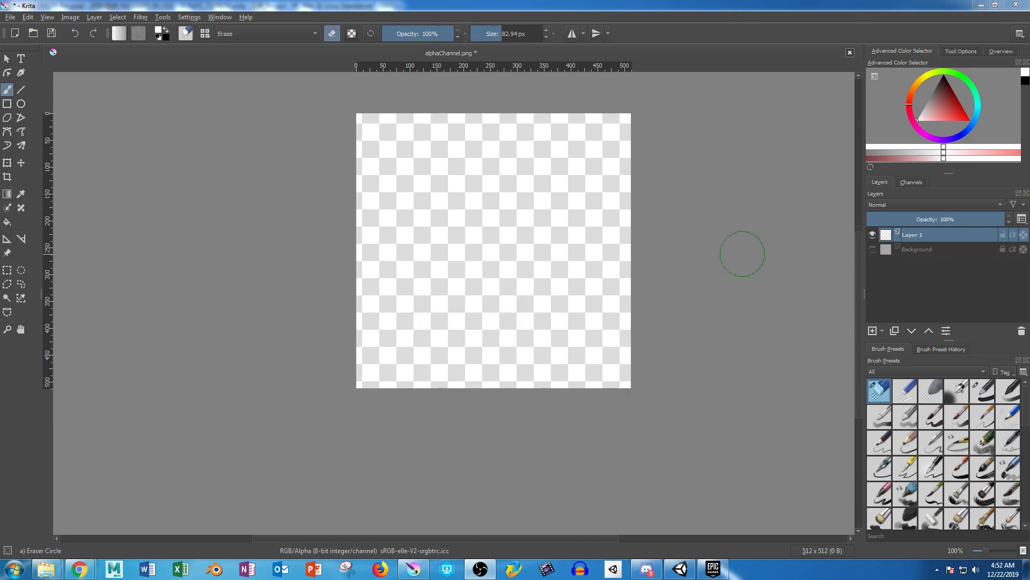
Switch to Chrome, visit the Krita website at krita.org, and close the browser.
{"action": "left_click", "coordinate": [78, 568]}
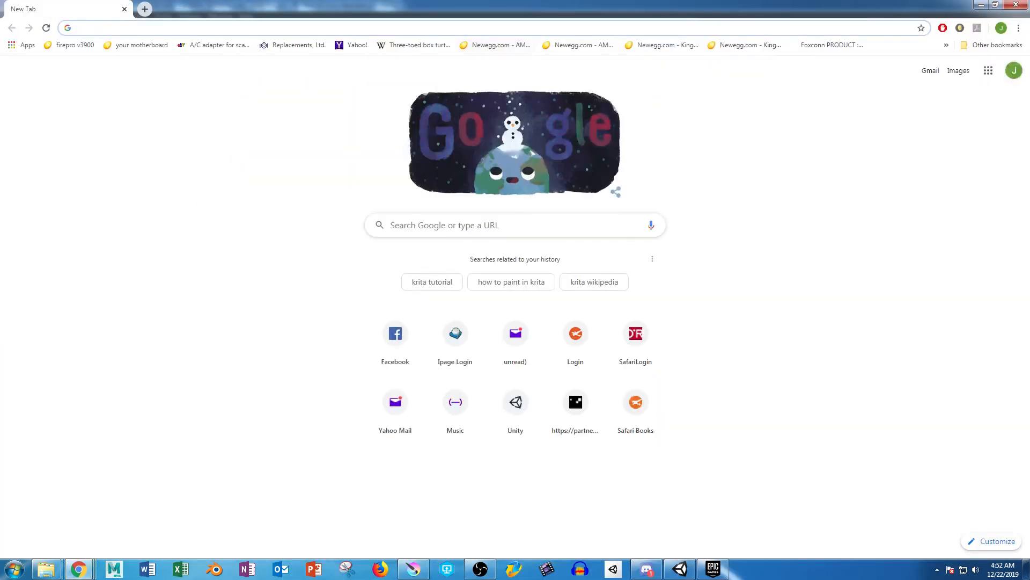
{"action": "type", "text": "kj"}
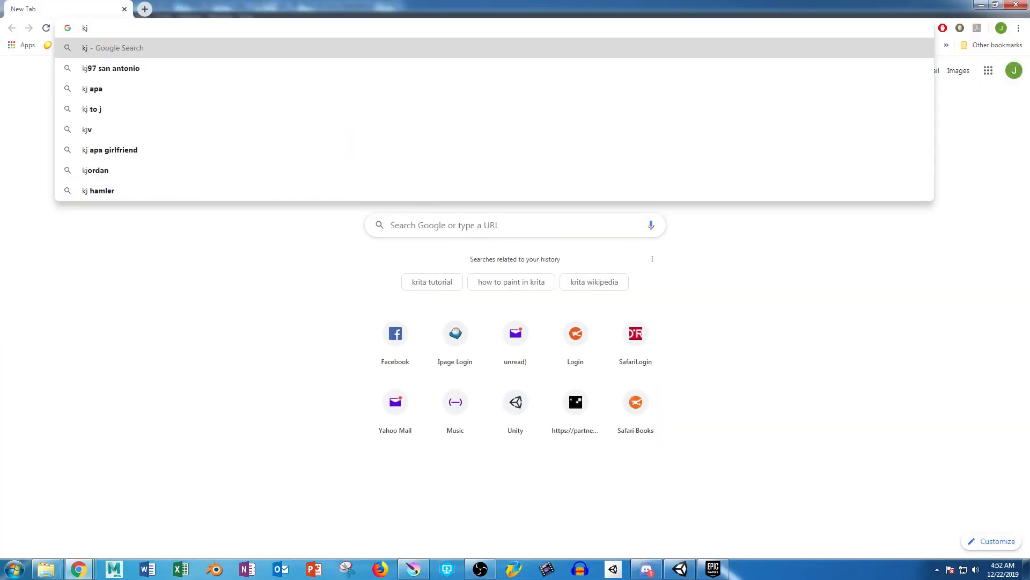
{"action": "key", "text": "BackSpace"}
{"action": "type", "text": "rit"}
{"action": "key", "text": "Return"}
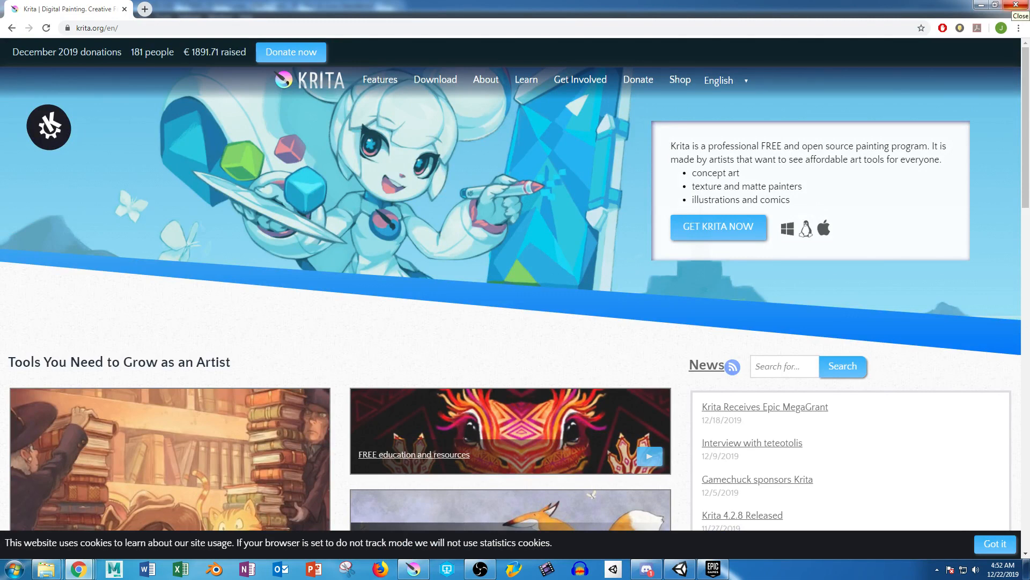
{"action": "left_click", "coordinate": [1016, 5]}
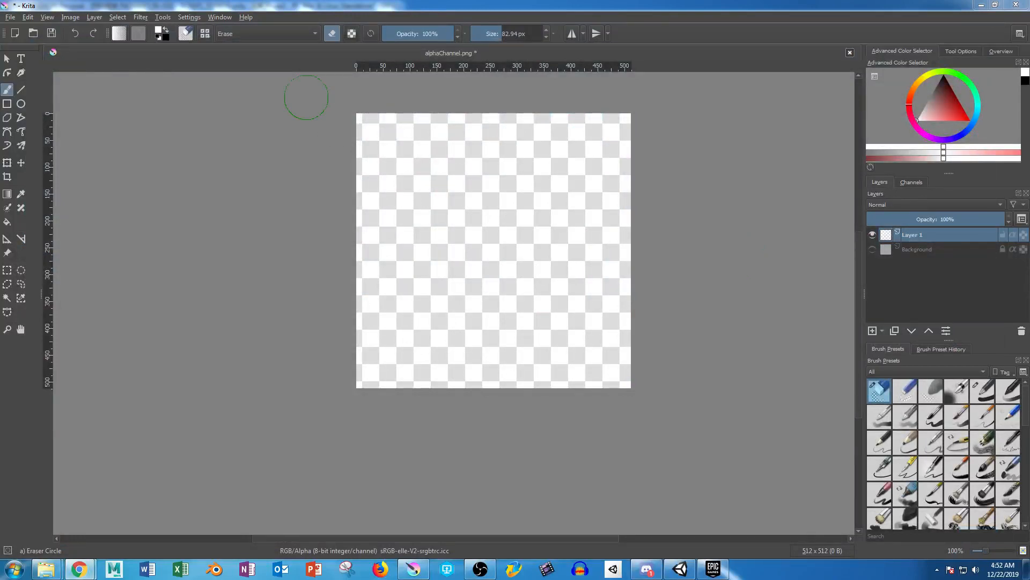
Resize the canvas to 256 px wide and 256 px high.
{"action": "key", "text": "alt+i"}
{"action": "key", "text": "Down"}
{"action": "key", "text": "Down"}
{"action": "key", "text": "Down"}
{"action": "key", "text": "Down"}
{"action": "key", "text": "Down"}
{"action": "key", "text": "Down"}
{"action": "key", "text": "Down"}
{"action": "key", "text": "Down"}
{"action": "key", "text": "Down"}
{"action": "key", "text": "Down"}
{"action": "key", "text": "Down"}
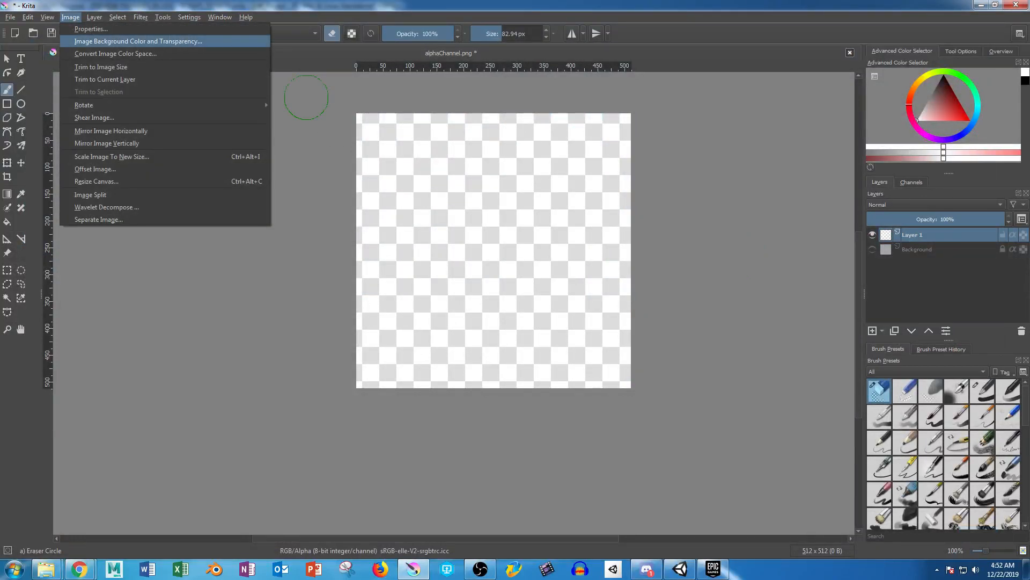
{"action": "key", "text": "Return"}
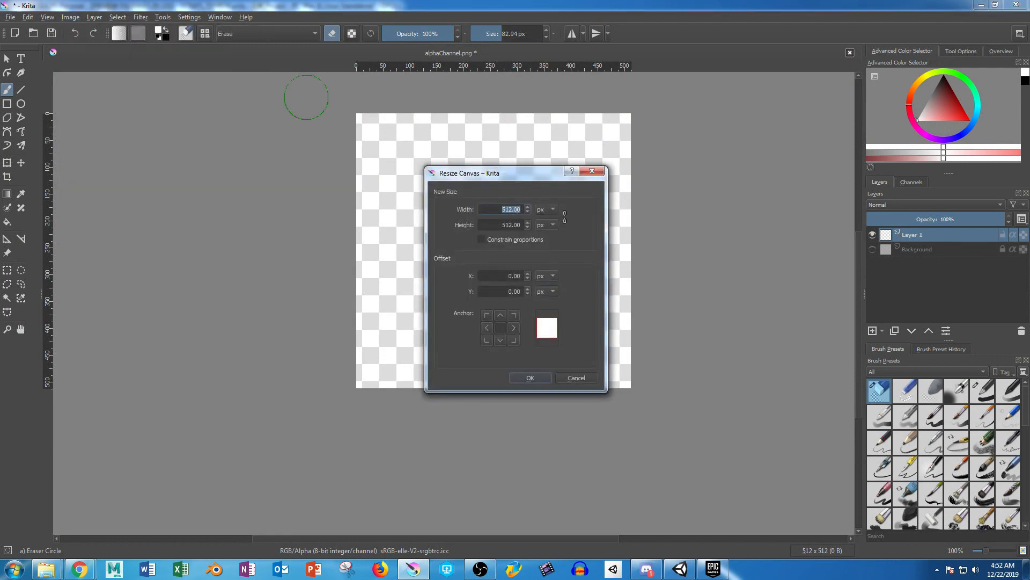
{"action": "type", "text": "256"}
{"action": "key", "text": "Tab"}
{"action": "type", "text": "25"}
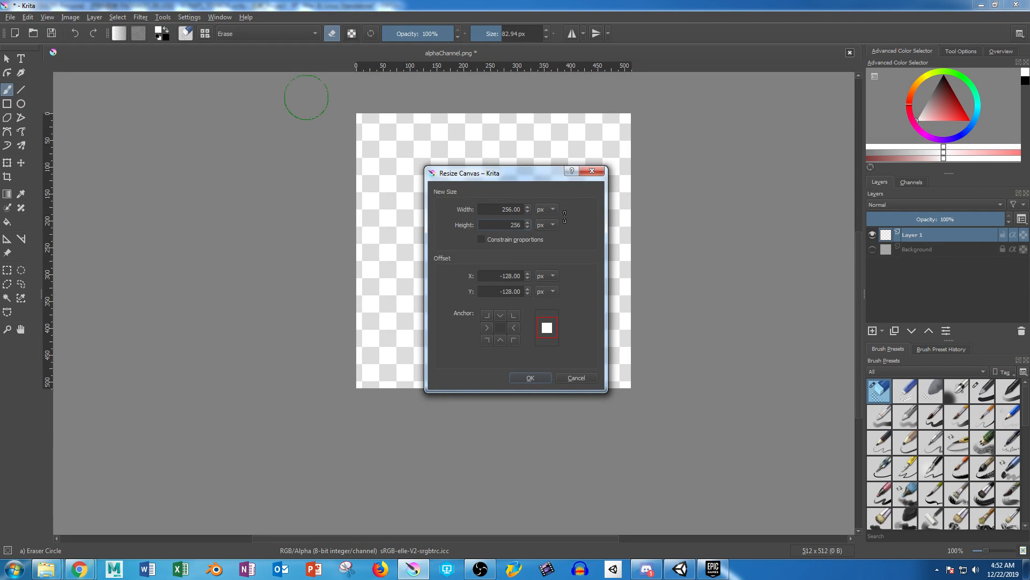
{"action": "key", "text": "Return"}
{"action": "key", "text": "plus"}
{"action": "key", "text": "plus"}
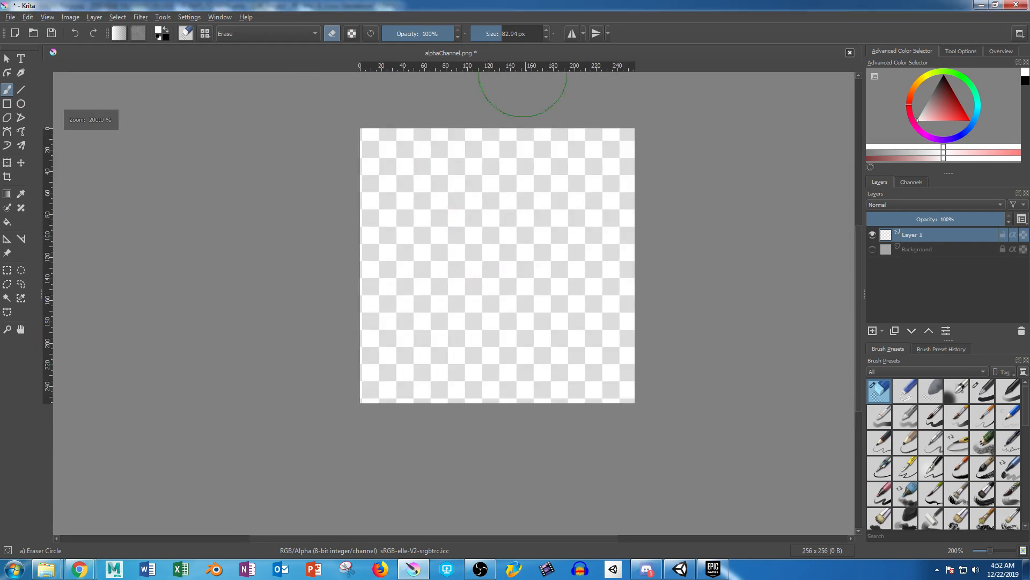
Set the eraser's brush size to 40 px and switch back to the Basic-1 brush preset.
{"action": "left_click", "coordinate": [510, 33]}
{"action": "type", "text": "40"}
{"action": "key", "text": "Return"}
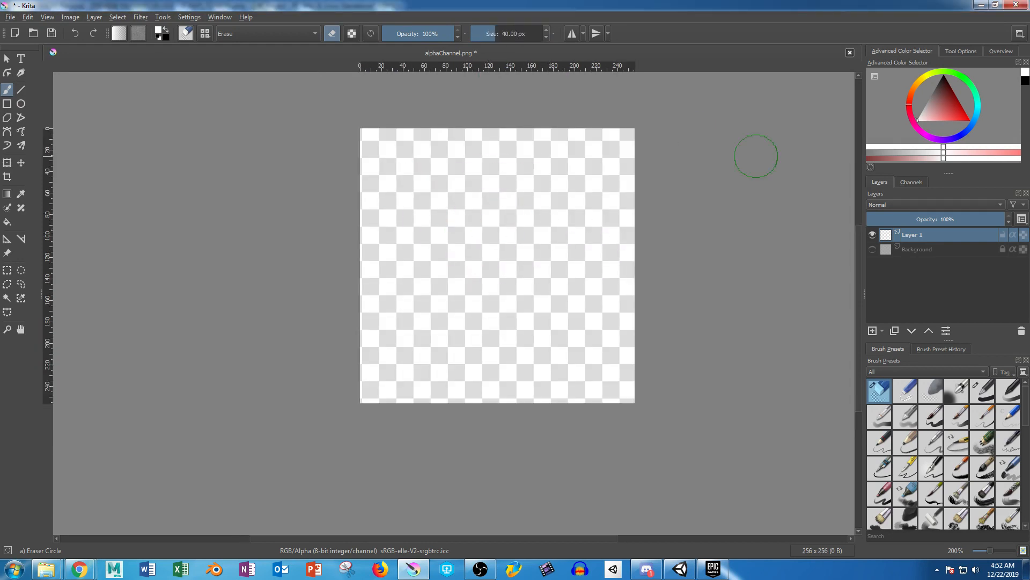
{"action": "key", "text": "slash"}
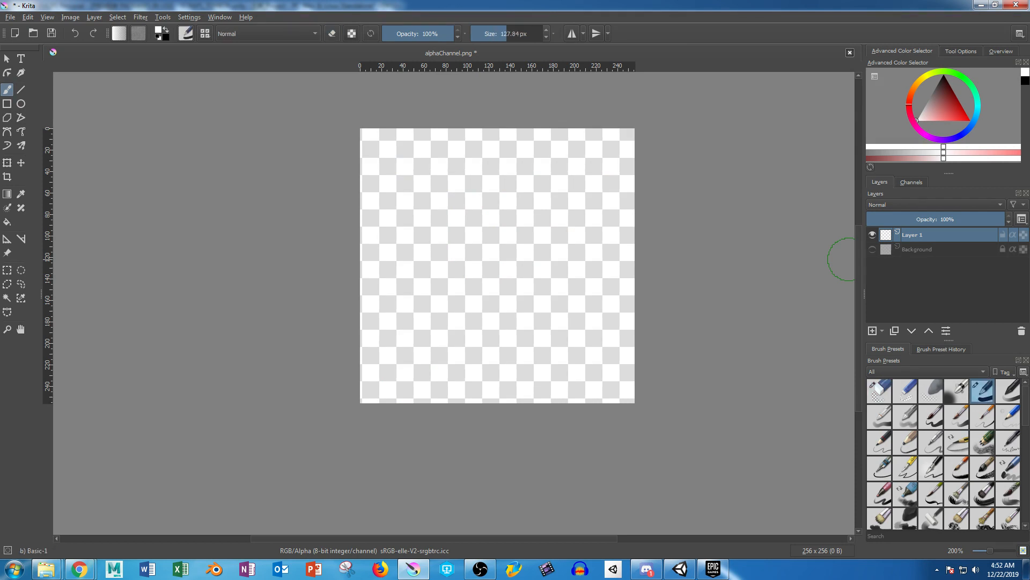
Make the Background layer visible, fill it with black, and lock it.
{"action": "left_click", "coordinate": [872, 249]}
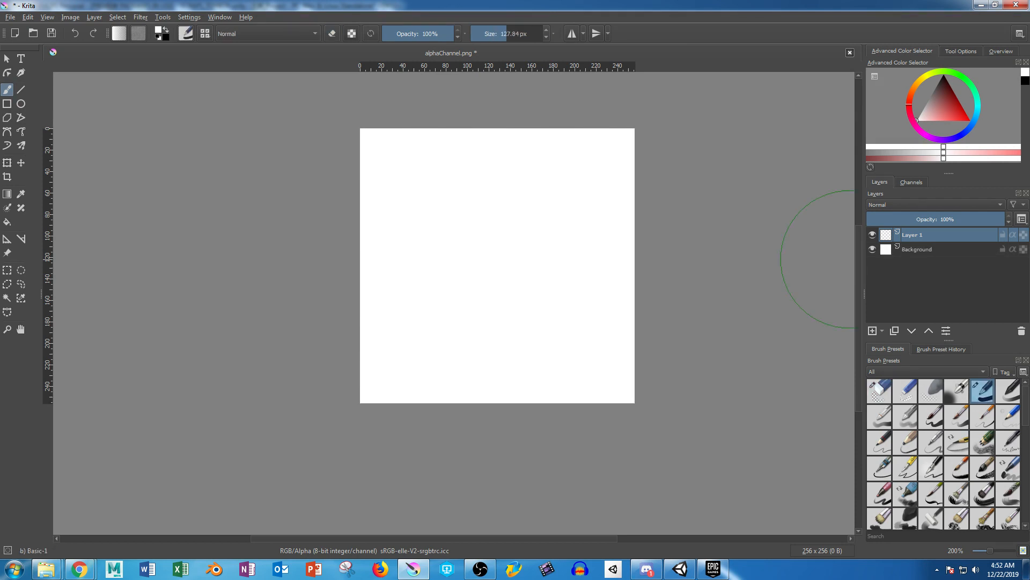
{"action": "left_click", "coordinate": [933, 250]}
{"action": "left_click", "coordinate": [943, 74]}
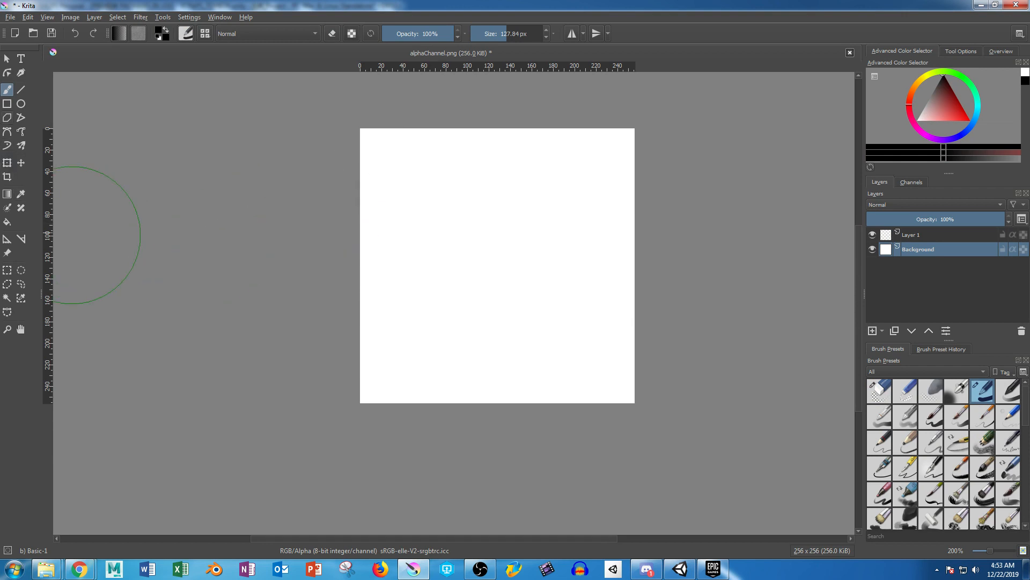
{"action": "key", "text": "f"}
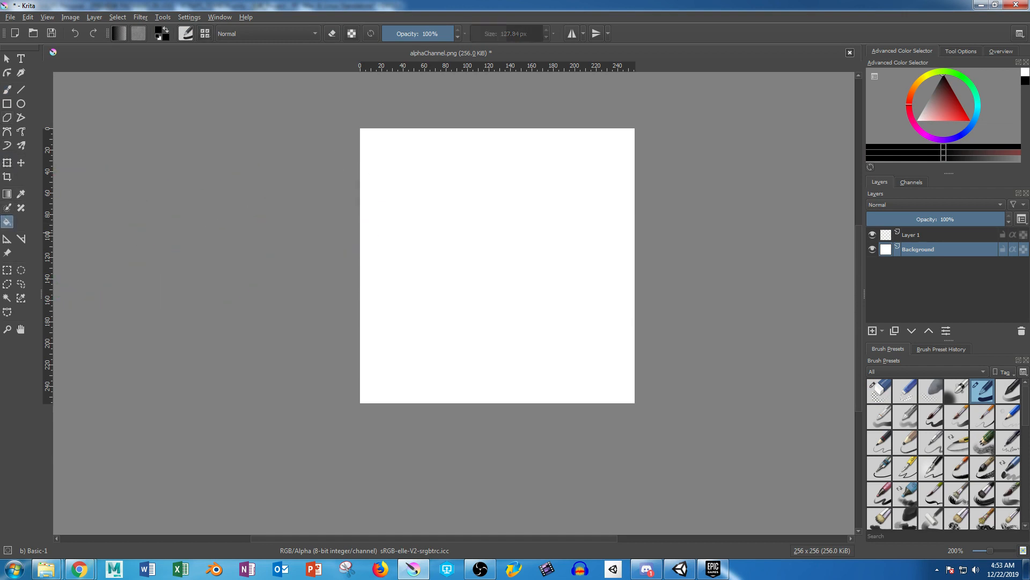
{"action": "key", "text": "shift+BackSpace"}
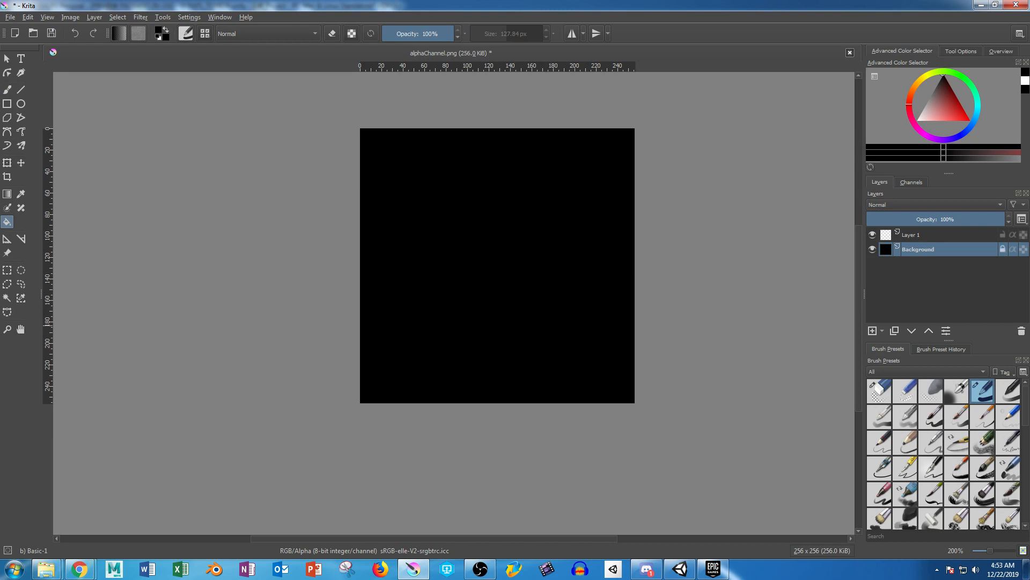
Make Layer 1 active for painting in white with the Basic-1 brush at 40 px.
{"action": "left_click", "coordinate": [934, 234]}
{"action": "key", "text": "x"}
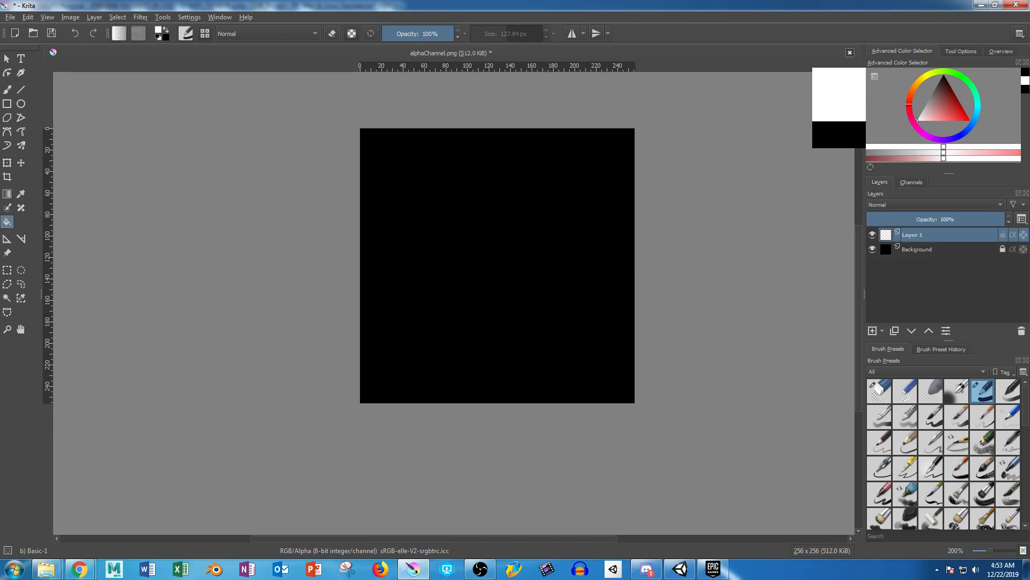
{"action": "key", "text": "b"}
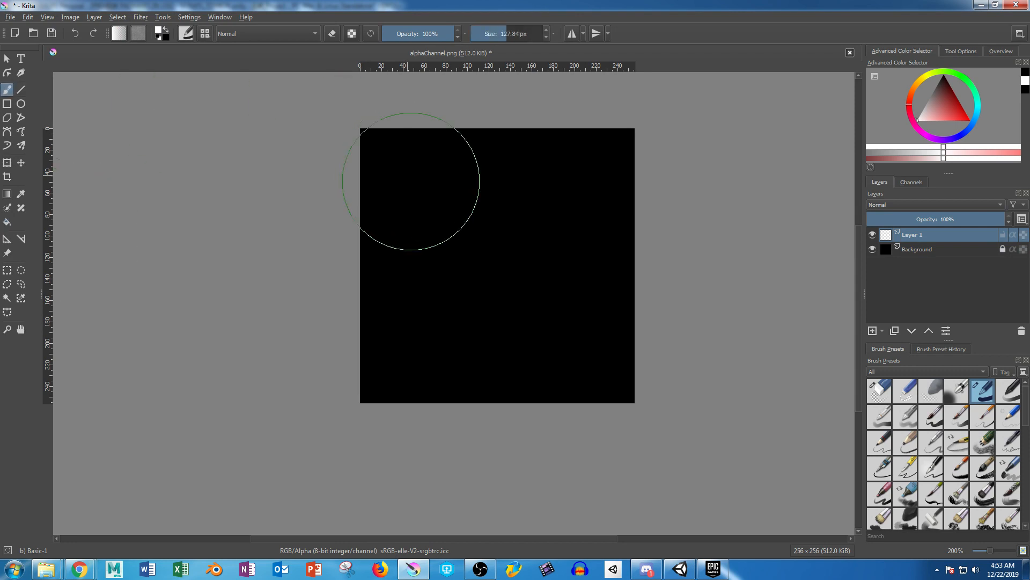
{"action": "left_click_drag", "start_coordinate": [513, 33], "coordinate": [495, 33]}
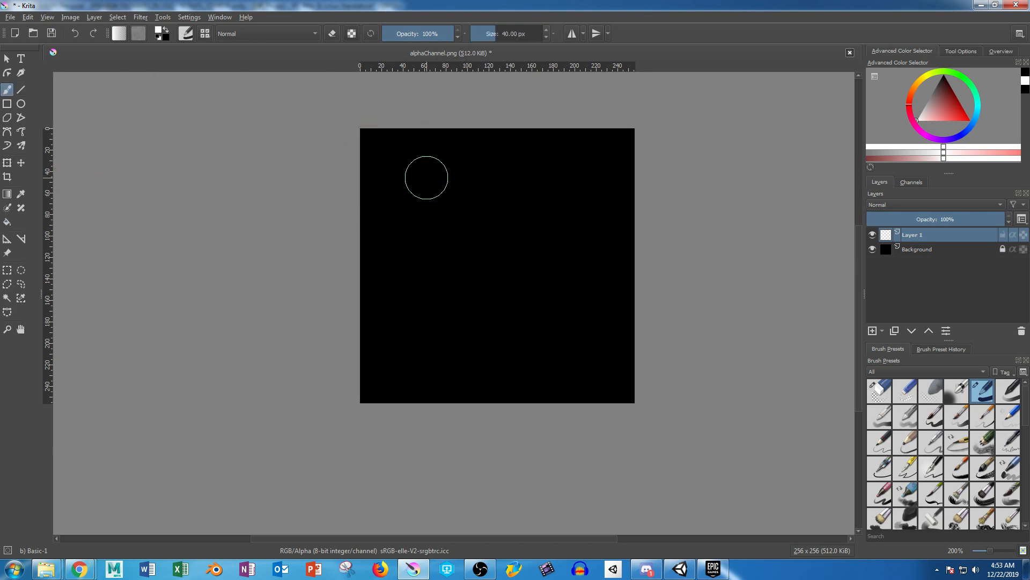
Set the Airbrush Soft preset to 40 px and swap between it and Basic-1, ending on Airbrush Soft.
{"action": "left_click", "coordinate": [957, 390]}
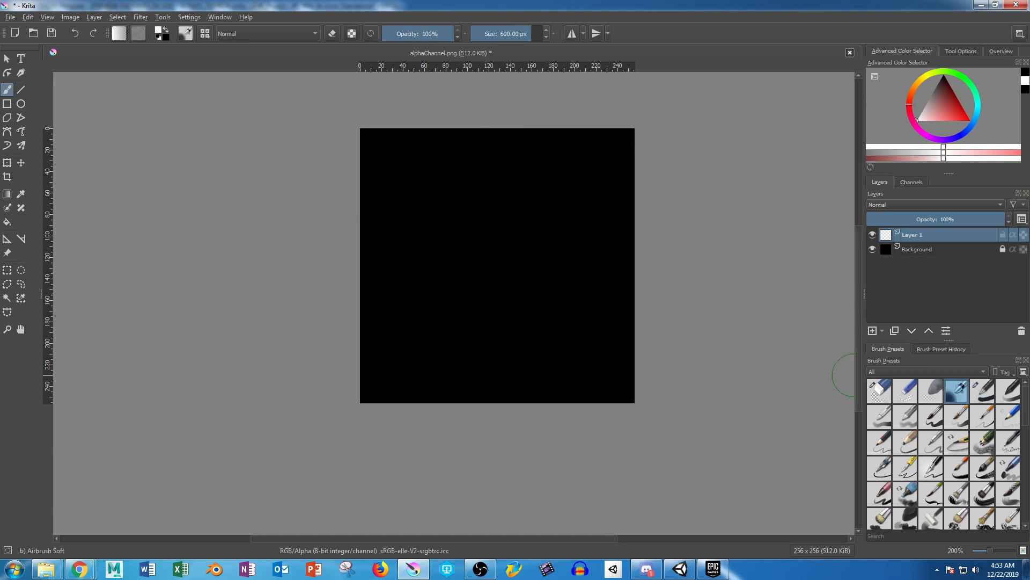
{"action": "left_click_drag", "start_coordinate": [517, 34], "coordinate": [495, 33]}
{"action": "left_click", "coordinate": [982, 391]}
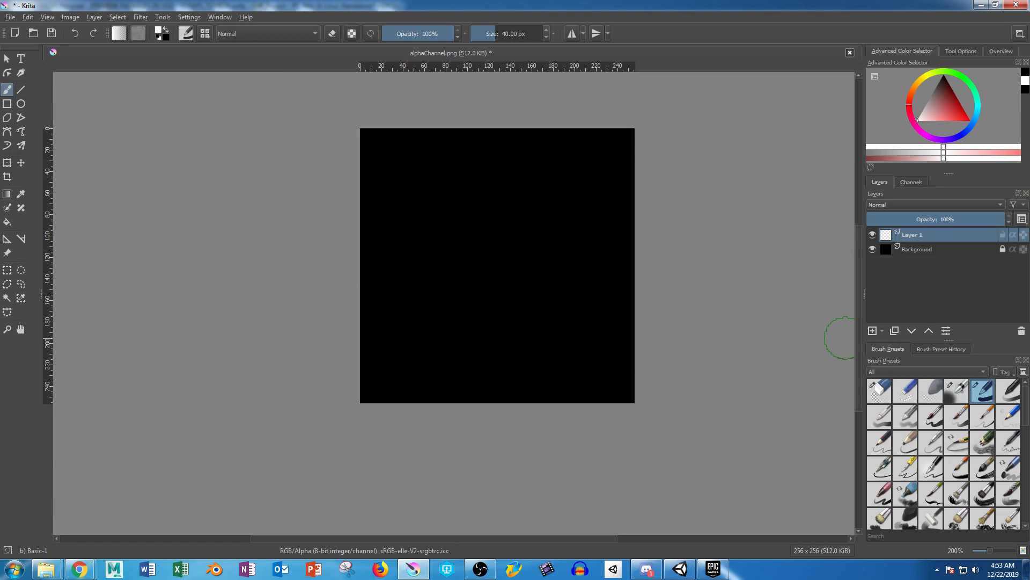
{"action": "key", "text": "slash"}
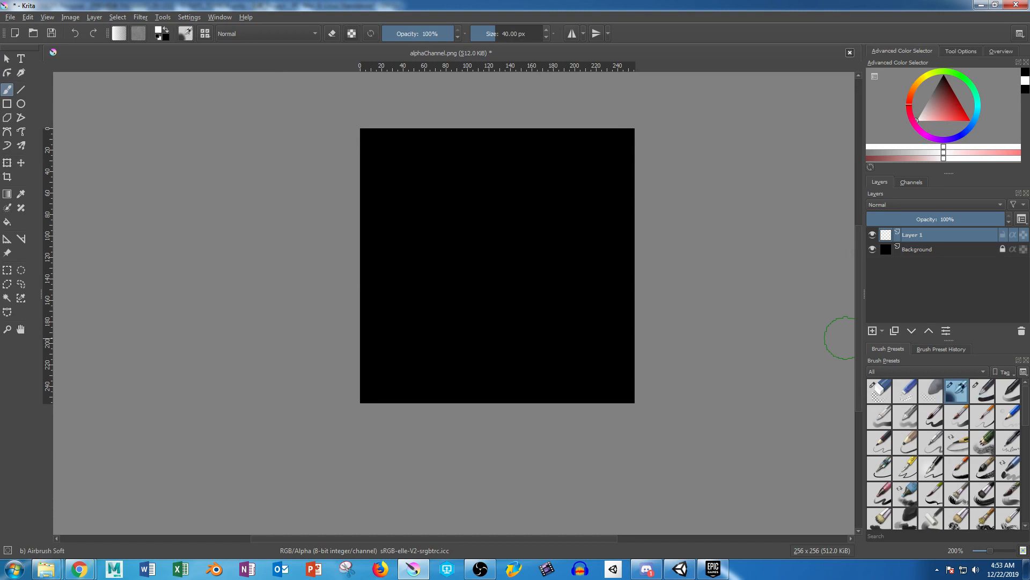
Try diagonal white strokes on Layer 1 with Airbrush Soft and Basic-1, and undo them.
{"action": "left_click_drag", "start_coordinate": [486, 181], "coordinate": [543, 278]}
{"action": "key", "text": "slash"}
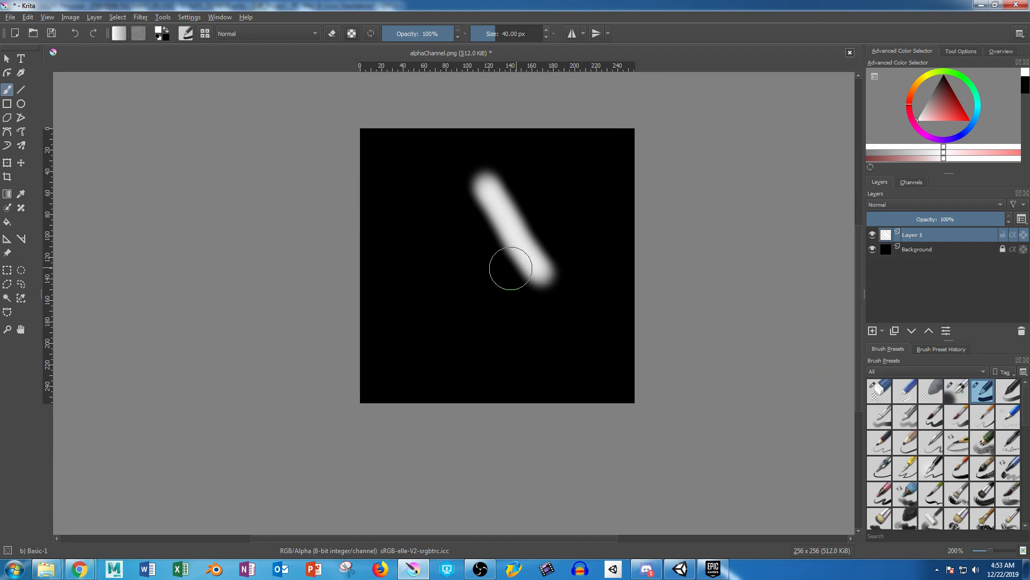
{"action": "left_click_drag", "start_coordinate": [407, 239], "coordinate": [467, 330]}
{"action": "key", "text": "ctrl+z"}
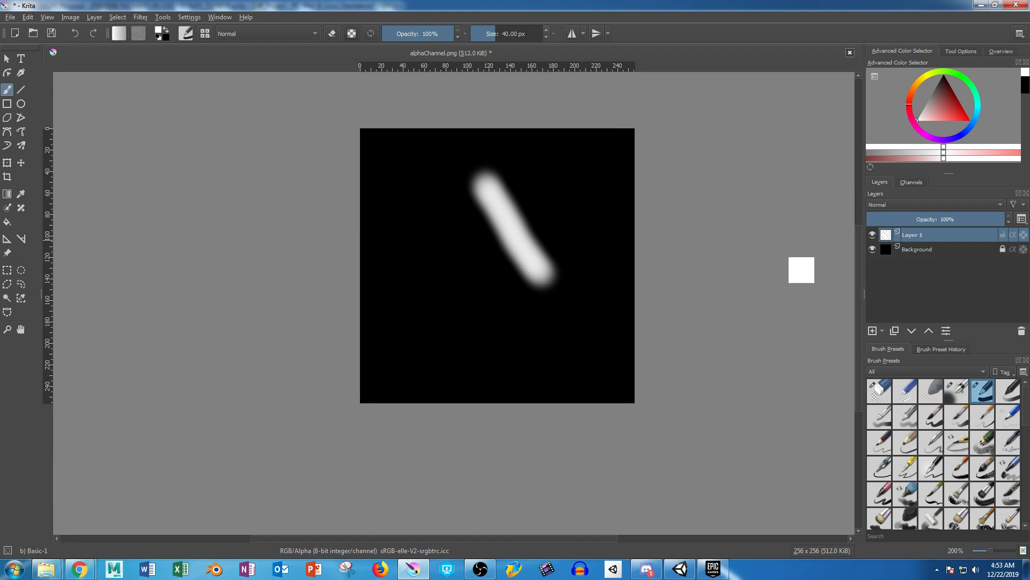
{"action": "key", "text": "ctrl+z"}
{"action": "key", "text": "slash"}
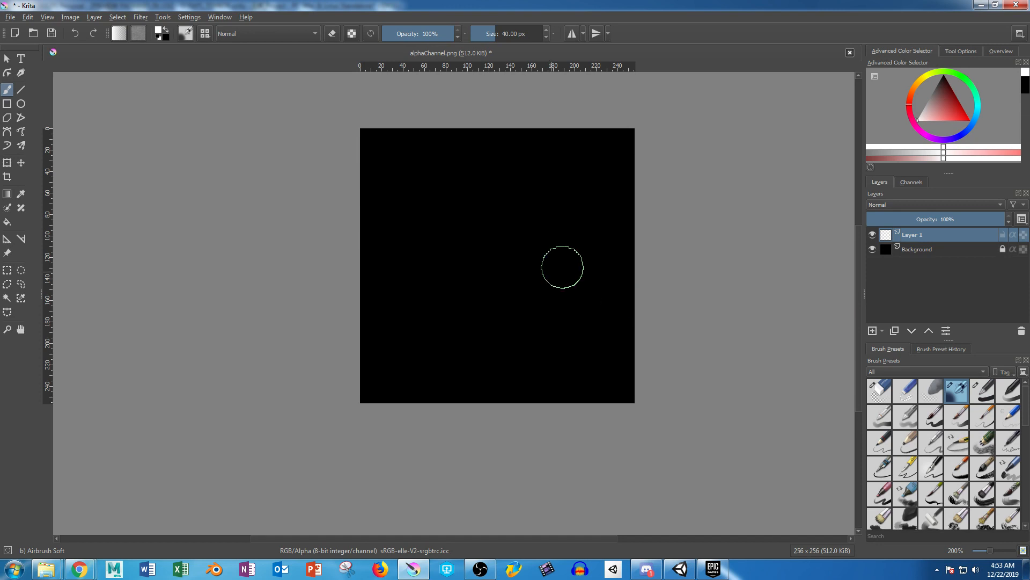
Paint a soft white blob mid-canvas with Airbrush Soft and shade around its edges with Pencil-6 Quick Shade at 60 px.
{"action": "mouse_move", "coordinate": [498, 219]}
{"action": "left_mouse_down"}
{"action": "mouse_move", "coordinate": [453, 259]}
{"action": "mouse_move", "coordinate": [529, 301]}
{"action": "mouse_move", "coordinate": [520, 253]}
{"action": "mouse_move", "coordinate": [529, 245]}
{"action": "left_mouse_up"}
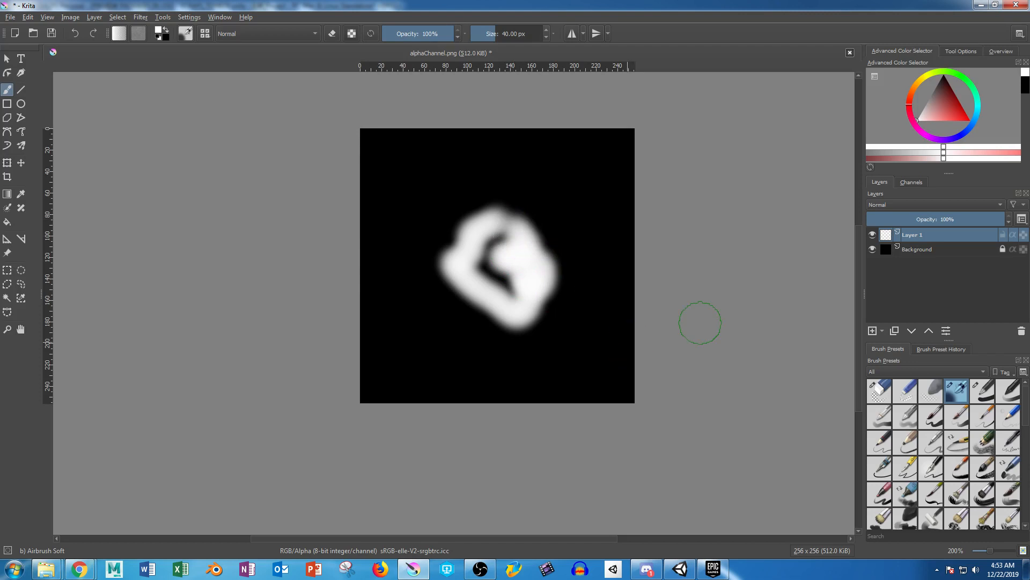
{"action": "key", "text": "slash"}
{"action": "mouse_move", "coordinate": [518, 180]}
{"action": "left_mouse_down"}
{"action": "mouse_move", "coordinate": [472, 235]}
{"action": "mouse_move", "coordinate": [432, 241]}
{"action": "mouse_move", "coordinate": [558, 322]}
{"action": "mouse_move", "coordinate": [490, 181]}
{"action": "left_mouse_up"}
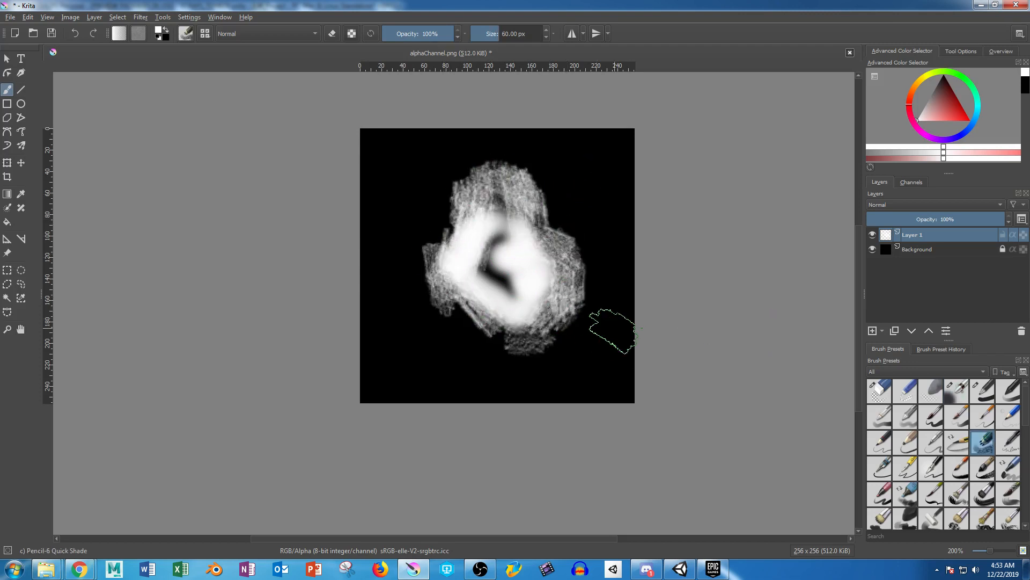
Choose the Chalk Grainy preset, try full-opacity strokes around the blob, and undo them.
{"action": "scroll", "coordinate": [943, 454], "scroll_direction": "down", "scroll_amount": 5}
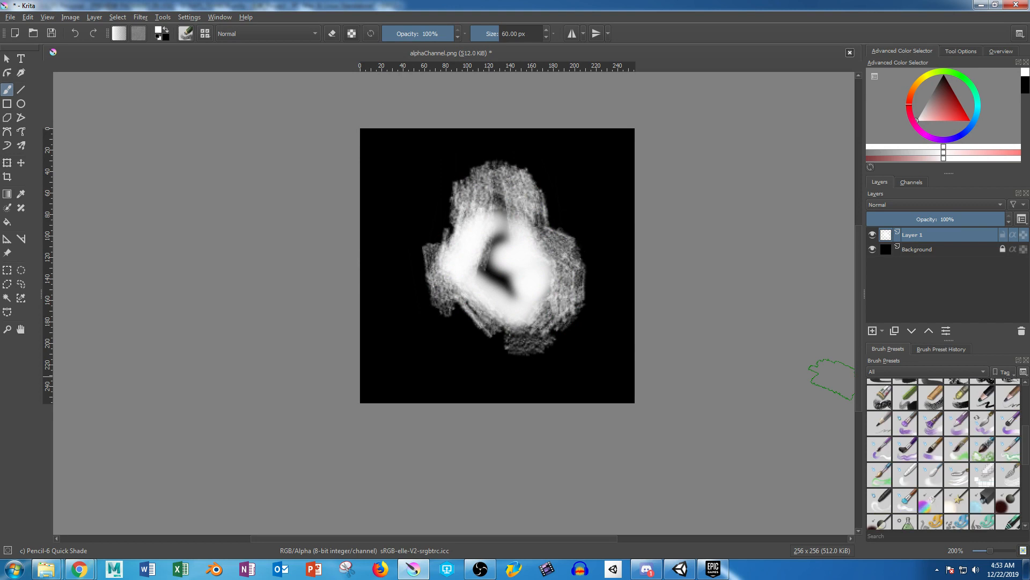
{"action": "left_click", "coordinate": [932, 398]}
{"action": "mouse_move", "coordinate": [558, 177]}
{"action": "left_mouse_down"}
{"action": "mouse_move", "coordinate": [446, 189]}
{"action": "mouse_move", "coordinate": [502, 349]}
{"action": "mouse_move", "coordinate": [571, 220]}
{"action": "mouse_move", "coordinate": [532, 228]}
{"action": "left_mouse_up"}
{"action": "key", "text": "ctrl+z"}
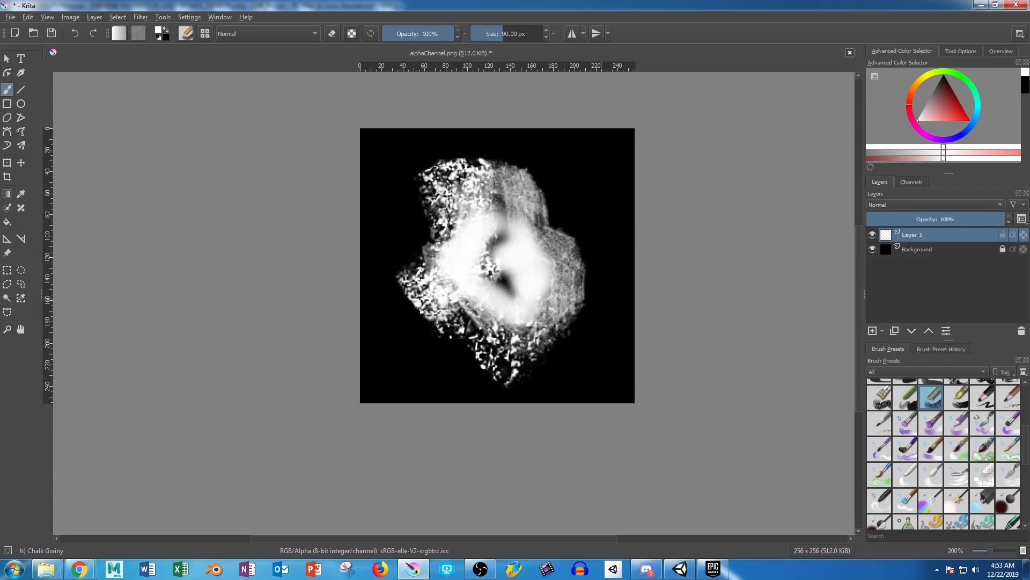
{"action": "key", "text": "ctrl+z"}
{"action": "key", "text": "ctrl+z"}
{"action": "key", "text": "ctrl+z"}
Lower the brush opacity to 33% and paint Chalk Grainy texture around the white blob.
{"action": "left_click", "coordinate": [406, 34]}
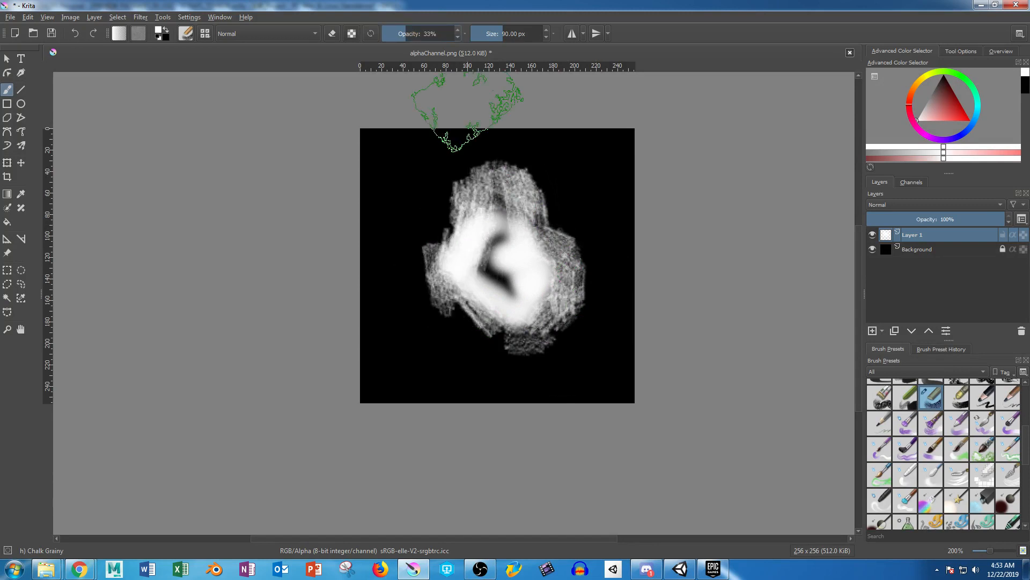
{"action": "mouse_move", "coordinate": [467, 113]}
{"action": "left_mouse_down"}
{"action": "mouse_move", "coordinate": [437, 212]}
{"action": "mouse_move", "coordinate": [459, 288]}
{"action": "mouse_move", "coordinate": [568, 219]}
{"action": "mouse_move", "coordinate": [445, 196]}
{"action": "left_mouse_up"}
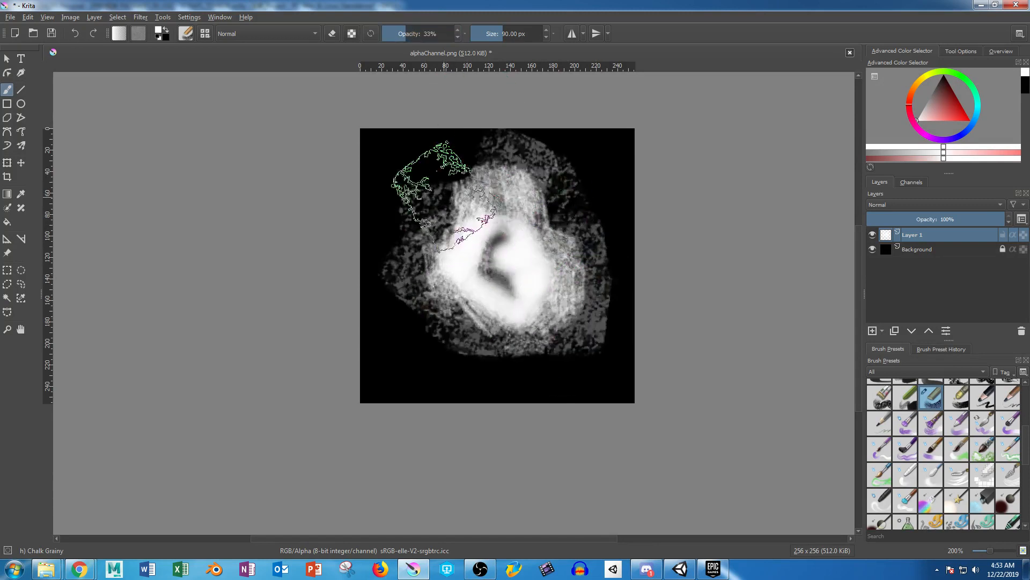
Try spraying dots over the upper part of the canvas with the Texture Spray preset, and undo them.
{"action": "scroll", "coordinate": [944, 454], "scroll_direction": "down", "scroll_amount": 5}
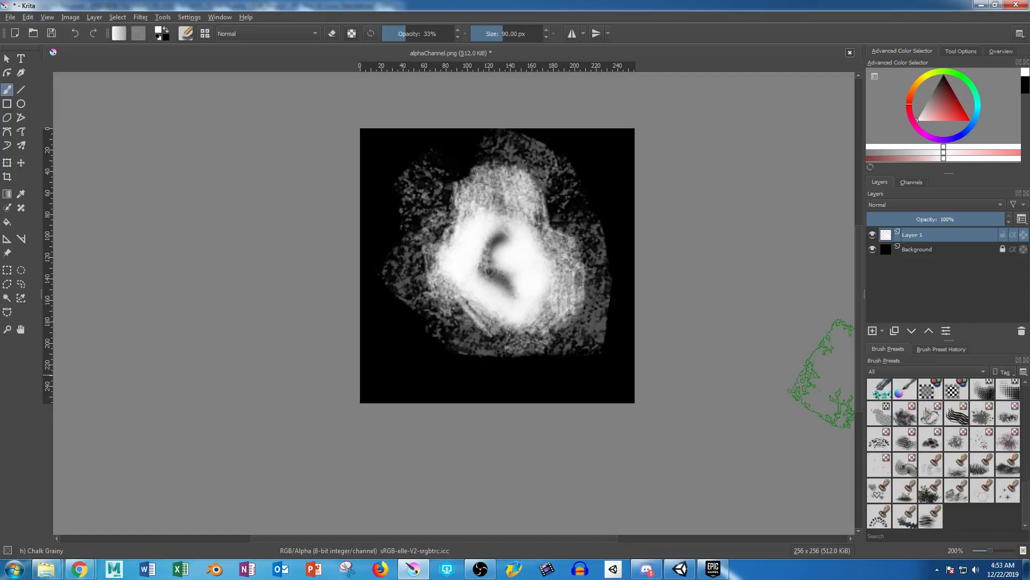
{"action": "left_click", "coordinate": [1007, 464]}
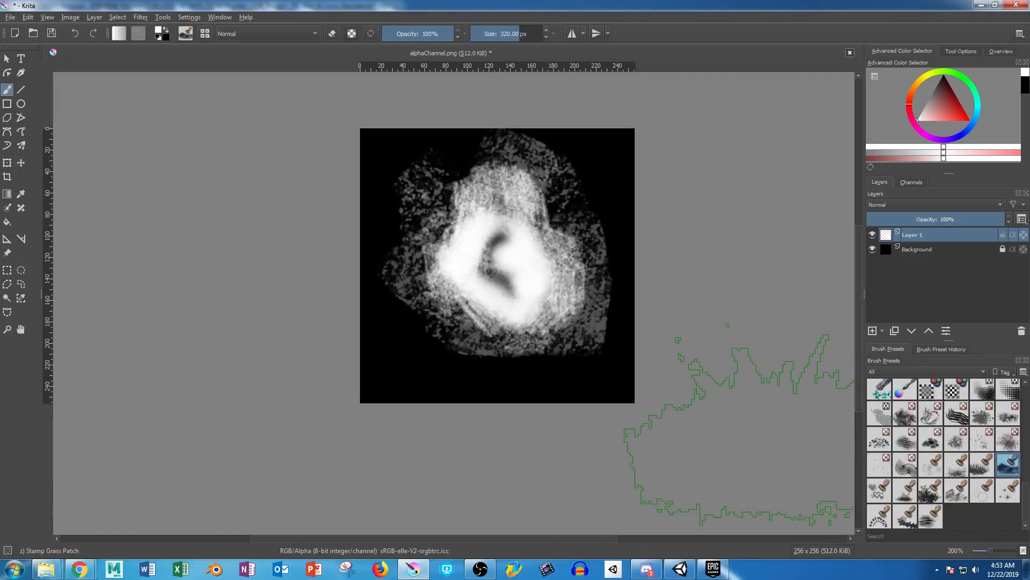
{"action": "left_click", "coordinate": [1008, 439]}
{"action": "left_click_drag", "start_coordinate": [463, 198], "coordinate": [442, 199]}
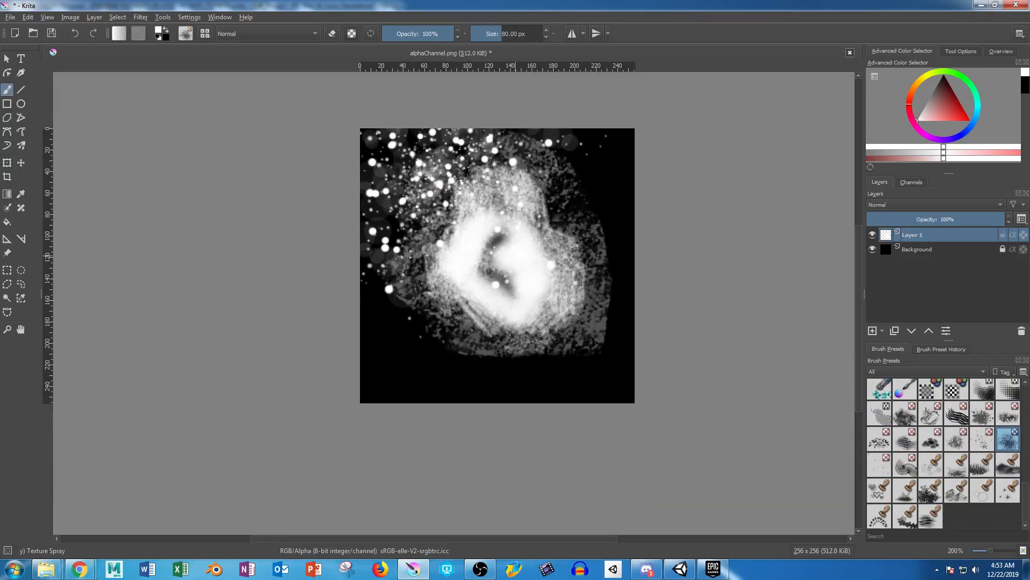
{"action": "key", "text": "ctrl+z"}
Try a stroke over the painted shape with the Texture Big preset at 435 px, and undo it.
{"action": "left_click", "coordinate": [905, 413]}
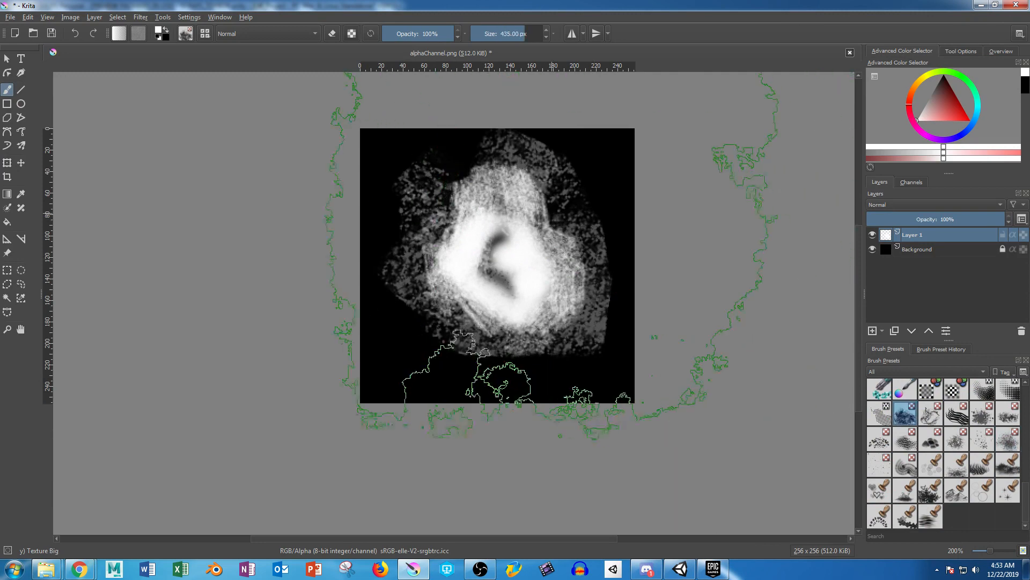
{"action": "left_click_drag", "start_coordinate": [564, 299], "coordinate": [660, 354]}
{"action": "key", "text": "ctrl+z"}
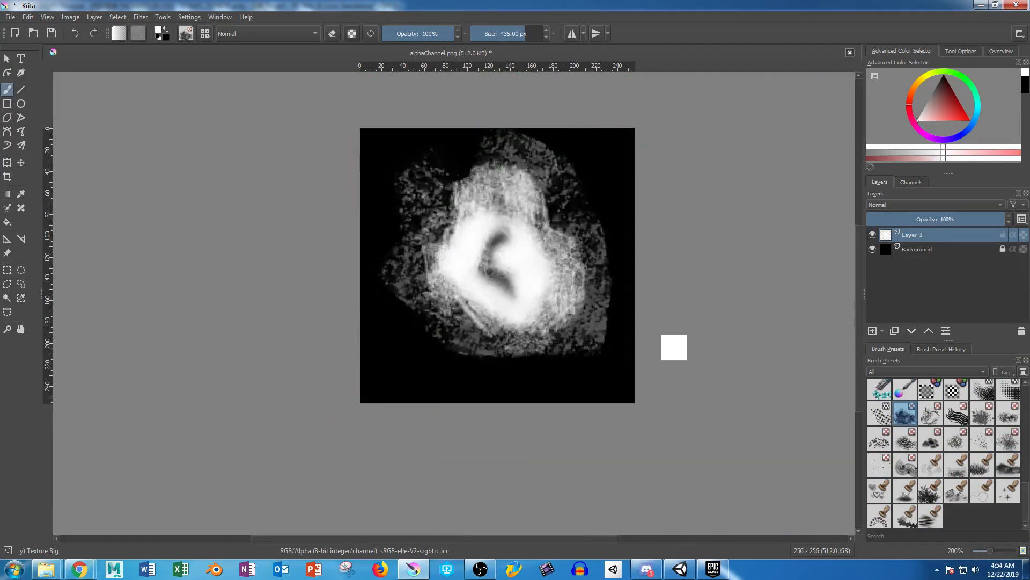
Hide Layer 1.
{"action": "left_click", "coordinate": [873, 235]}
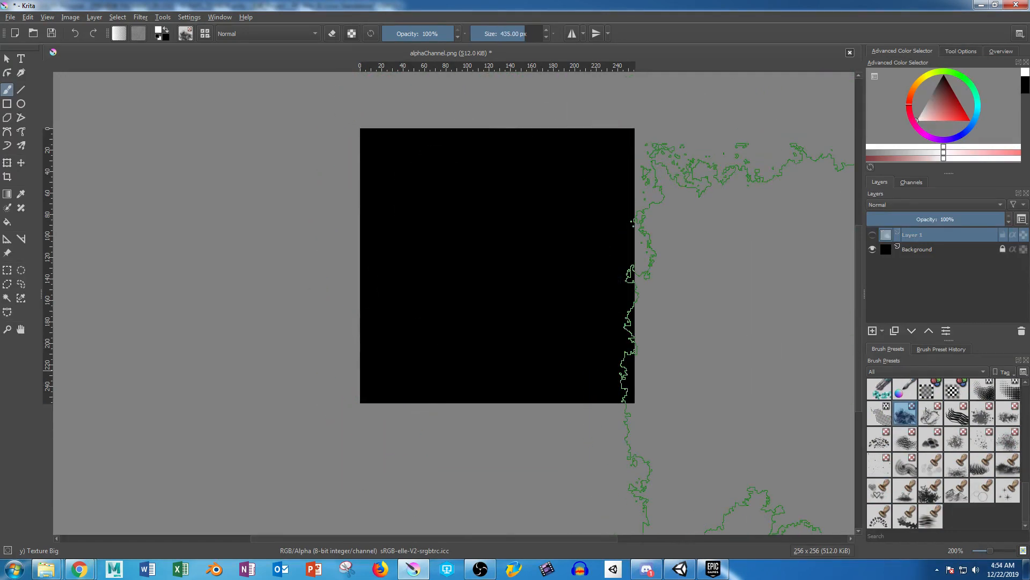
Add a new layer and paint a white cloud texture over the middle of the canvas with a 150 px brush.
{"action": "left_click", "coordinate": [872, 330]}
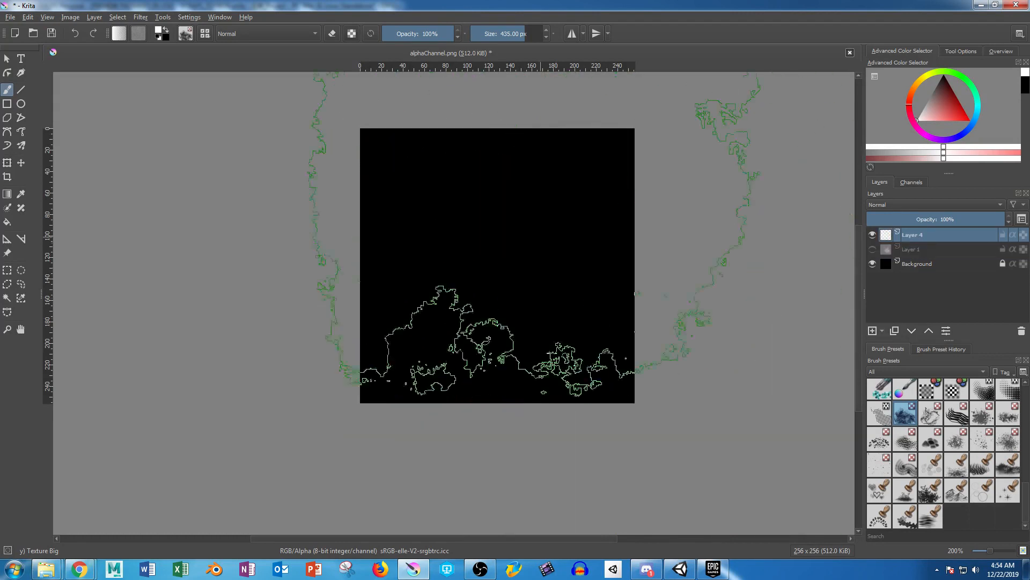
{"action": "left_click", "coordinate": [506, 34]}
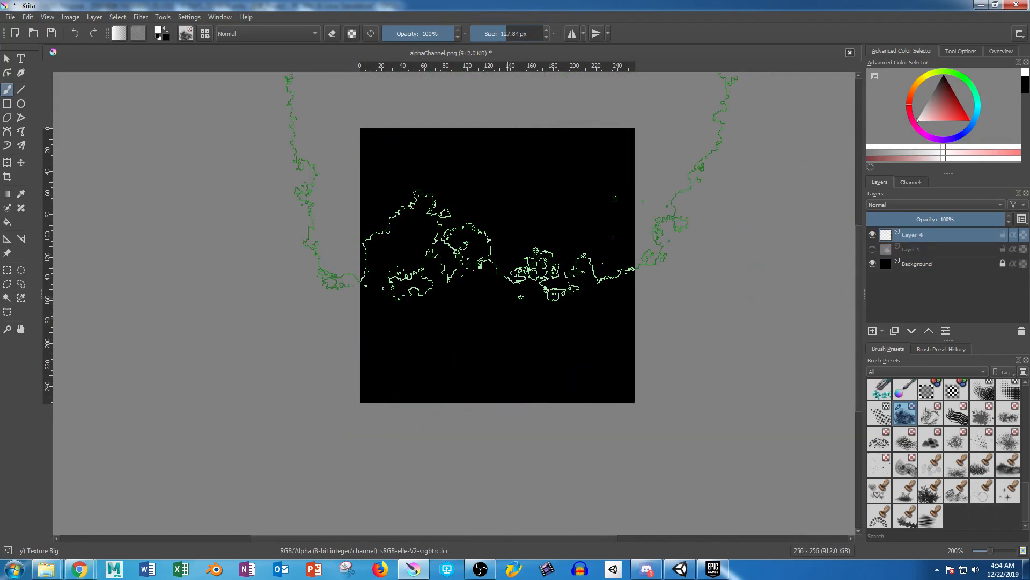
{"action": "type", "text": "150"}
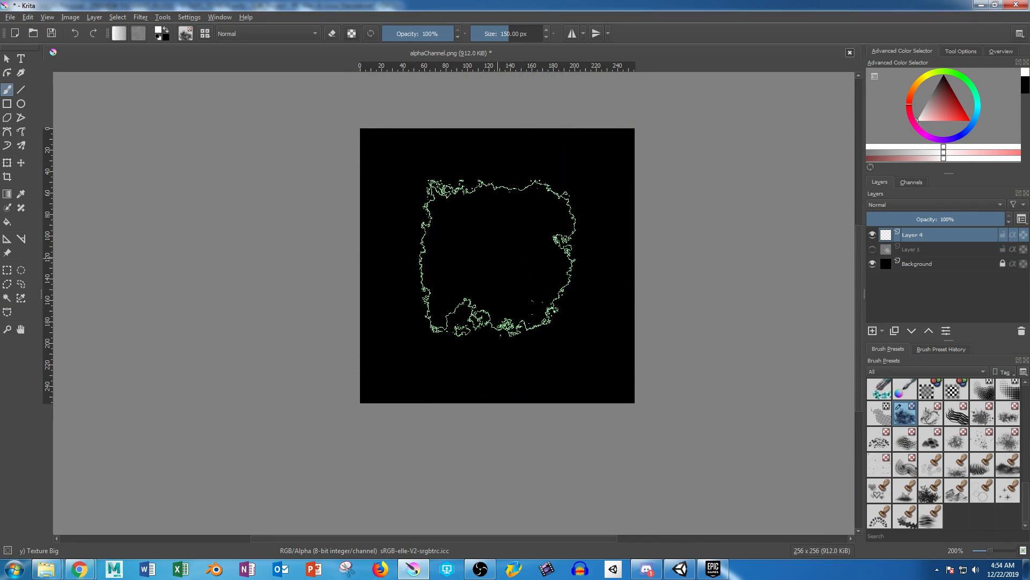
{"action": "mouse_move", "coordinate": [503, 258]}
{"action": "left_mouse_down"}
{"action": "mouse_move", "coordinate": [472, 231]}
{"action": "mouse_move", "coordinate": [515, 228]}
{"action": "mouse_move", "coordinate": [537, 298]}
{"action": "mouse_move", "coordinate": [464, 297]}
{"action": "mouse_move", "coordinate": [493, 268]}
{"action": "left_mouse_up"}
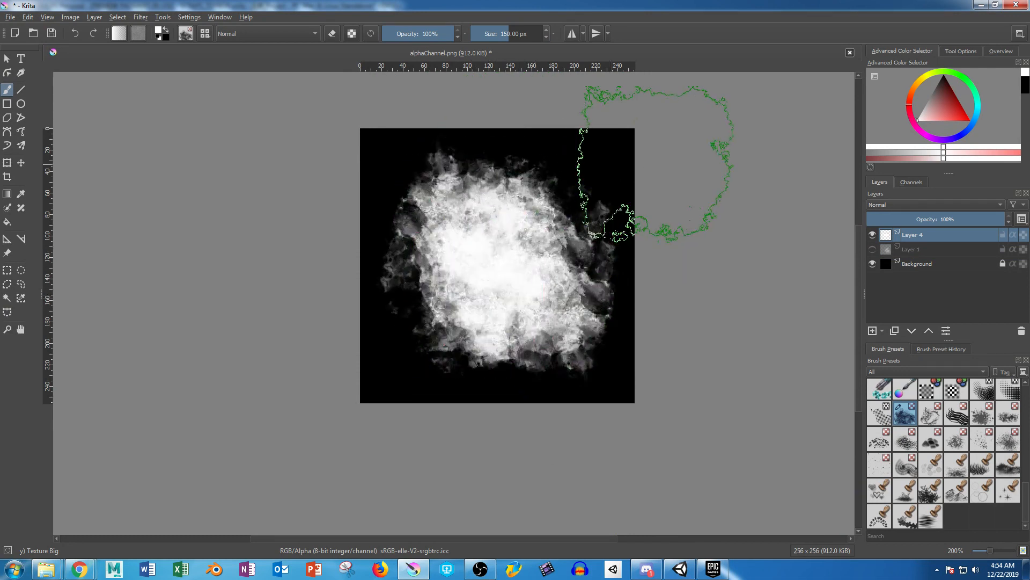
Hide the Background layer and save the image as the PNG alphaChannel on the Desktop, replacing the existing file.
{"action": "left_click", "coordinate": [872, 263]}
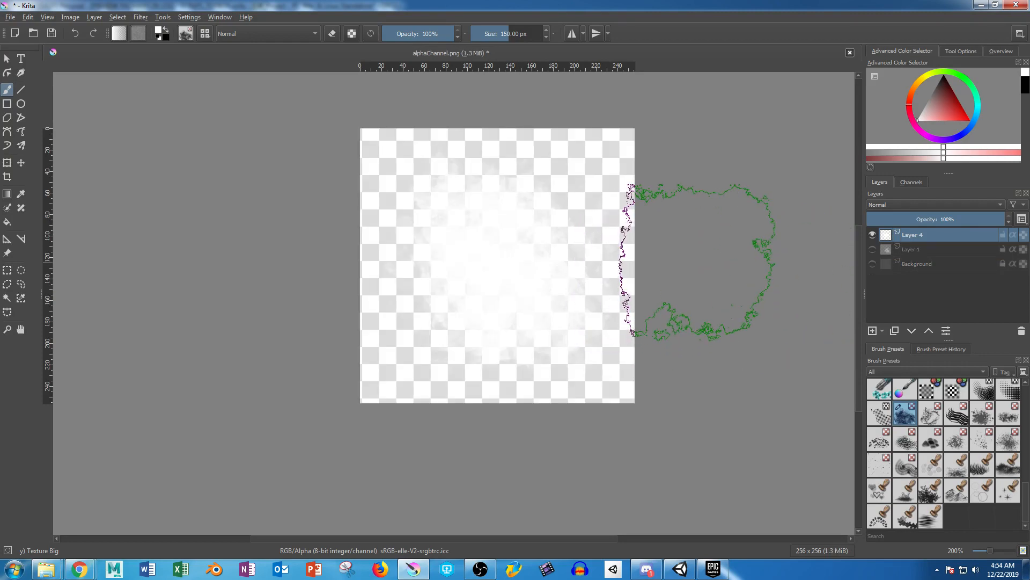
{"action": "key", "text": "ctrl+shift+s"}
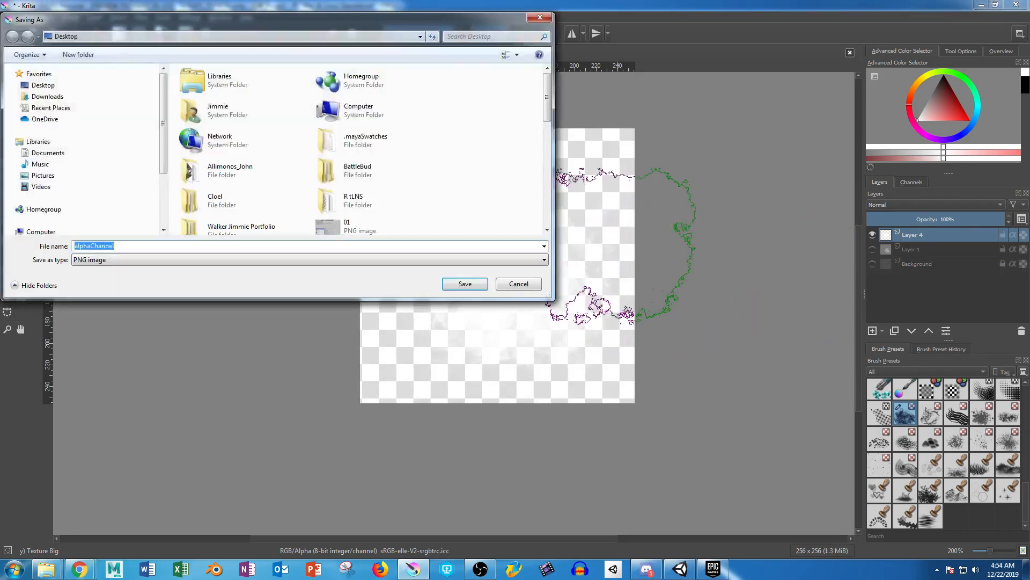
{"action": "key", "text": "Return"}
{"action": "key", "text": "Left"}
{"action": "key", "text": "Return"}
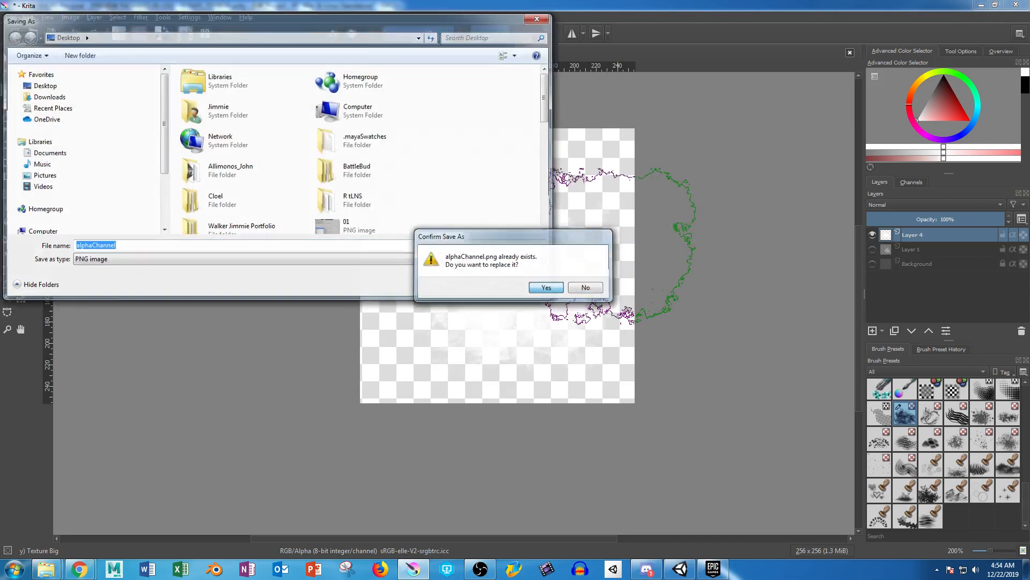
{"action": "left_click", "coordinate": [664, 450]}
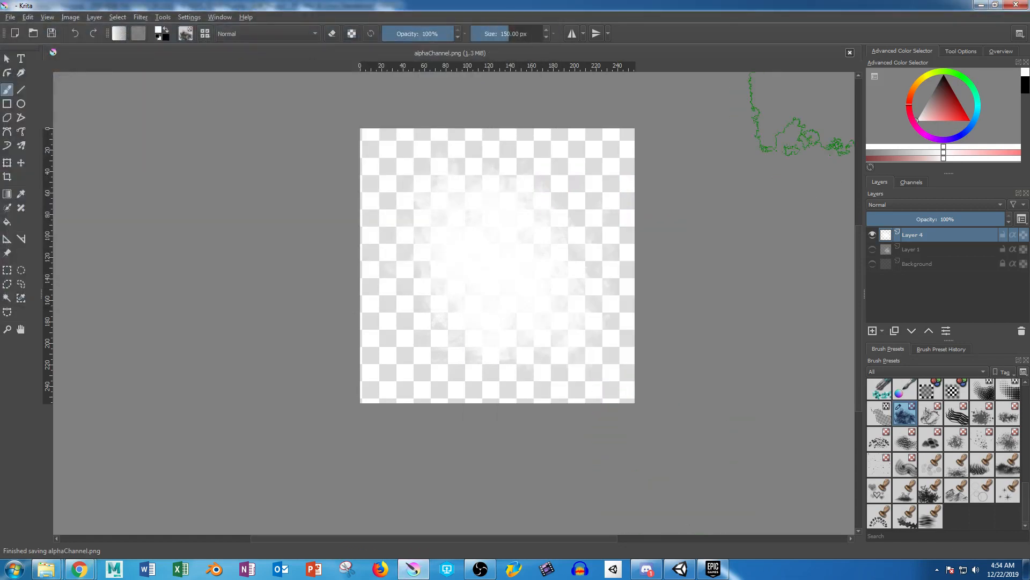
Put the desktop's alphaChannel image into the personal assets folder of JLW_Project, shown in the file explorer.
{"action": "left_click", "coordinate": [981, 5]}
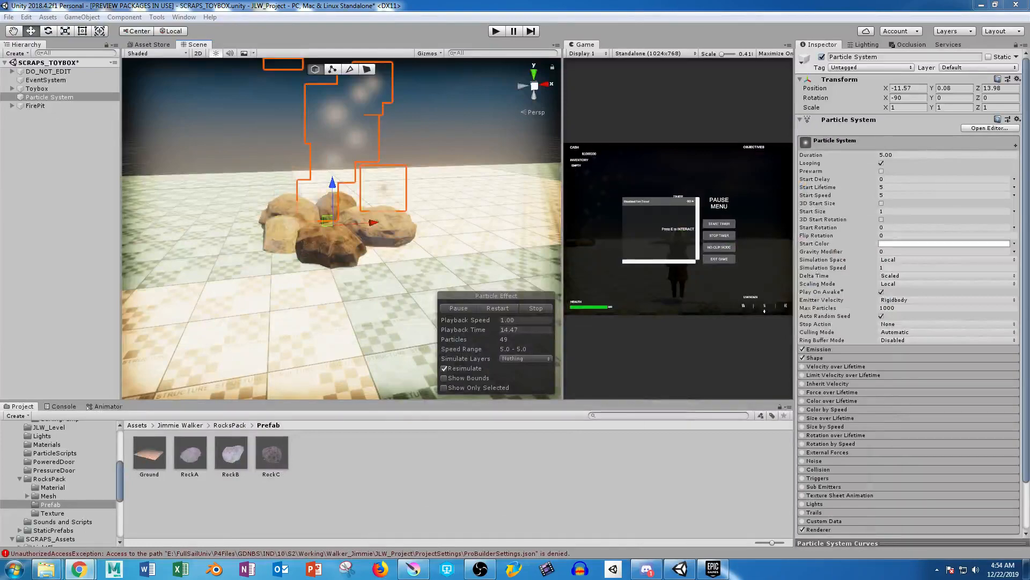
{"action": "left_click", "coordinate": [981, 5]}
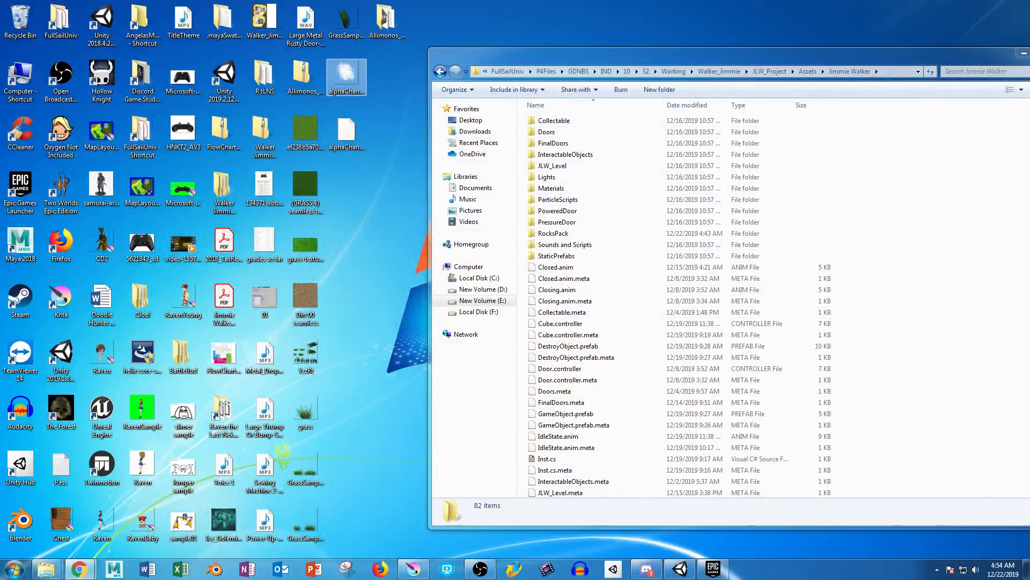
{"action": "left_click_drag", "start_coordinate": [346, 75], "coordinate": [916, 382]}
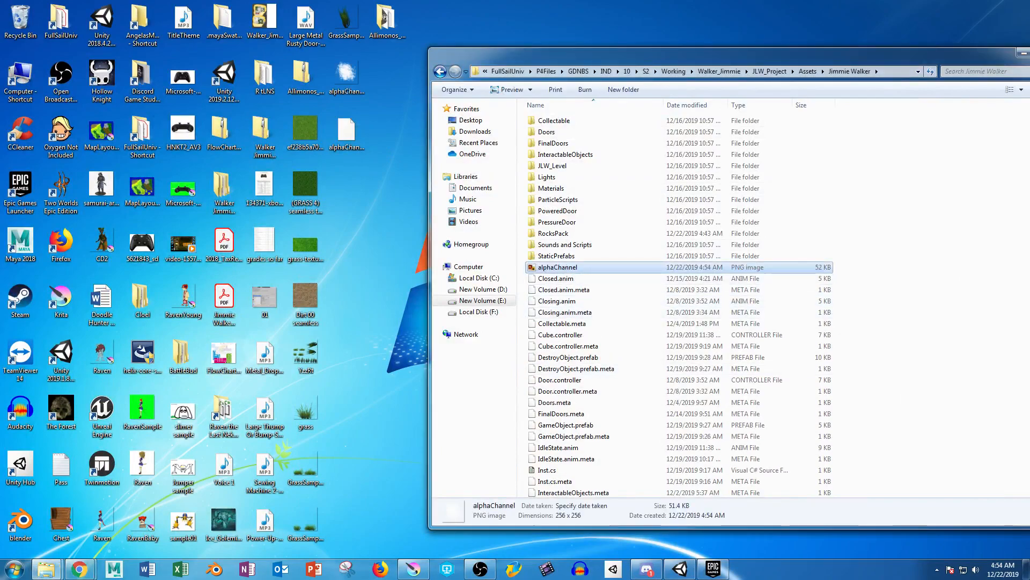
Switch to Unity and display the contents of the personal folder directly under Assets.
{"action": "left_click", "coordinate": [680, 568]}
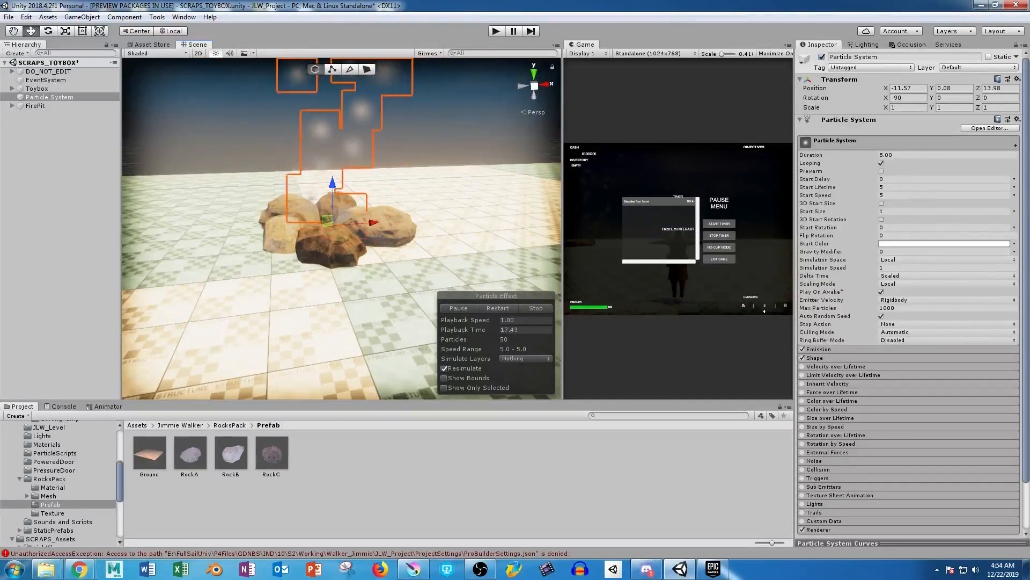
{"action": "left_click", "coordinate": [49, 478]}
{"action": "left_click_drag", "start_coordinate": [258, 214], "coordinate": [445, 290], "text": "alt"}
{"action": "left_click_drag", "start_coordinate": [386, 263], "coordinate": [462, 169], "text": "alt"}
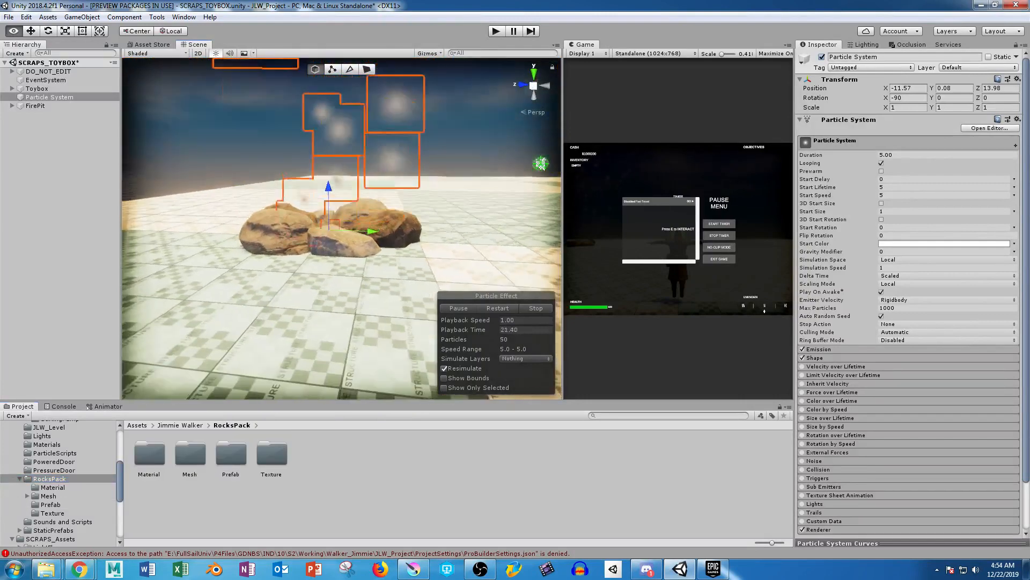
{"action": "scroll", "coordinate": [54, 482], "scroll_direction": "up", "scroll_amount": 4}
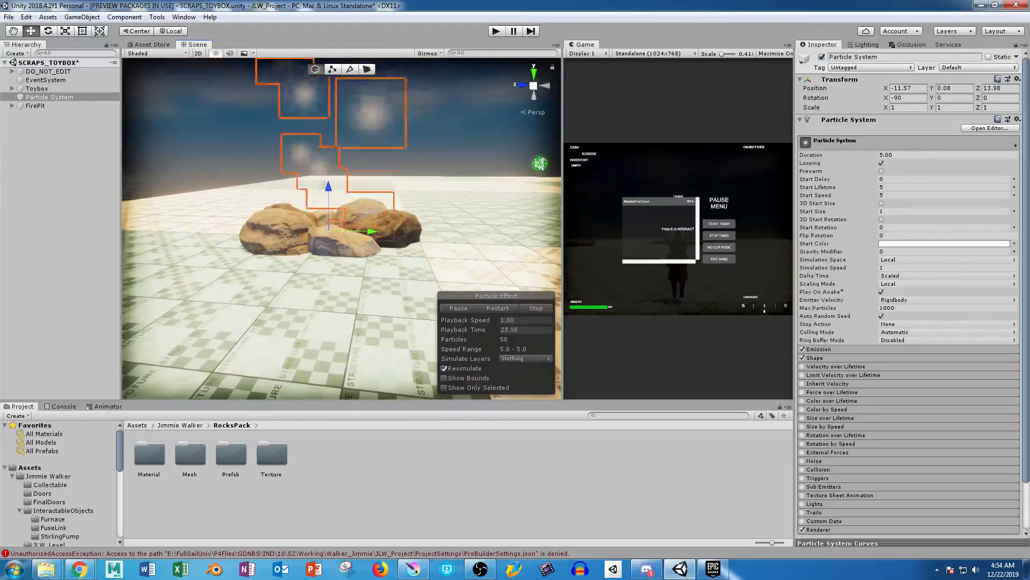
{"action": "left_click", "coordinate": [50, 484]}
{"action": "left_click", "coordinate": [48, 476]}
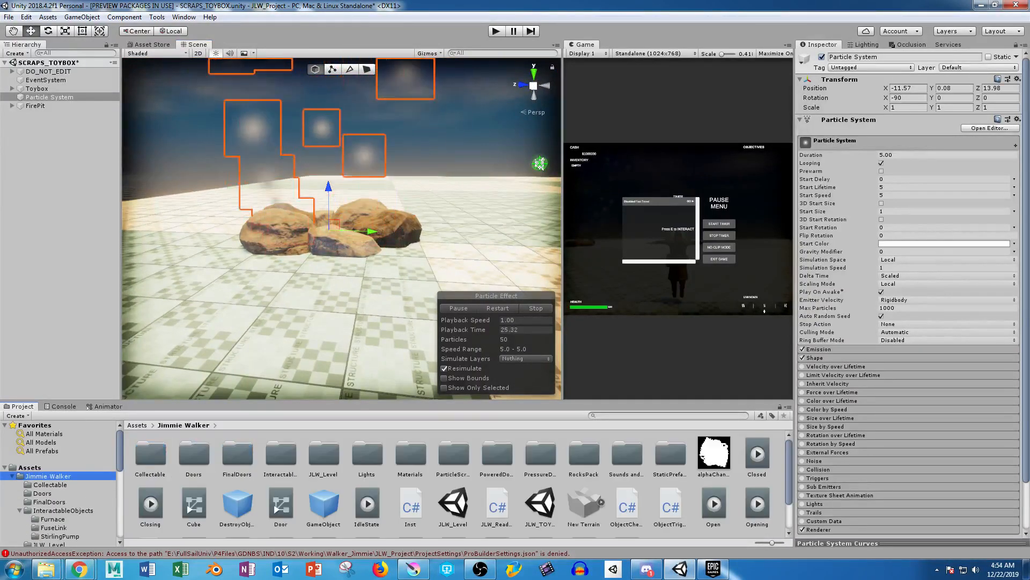
Enable Alpha Is Transparency in the alphaChannel texture's import settings and apply the change.
{"action": "left_click", "coordinate": [714, 454]}
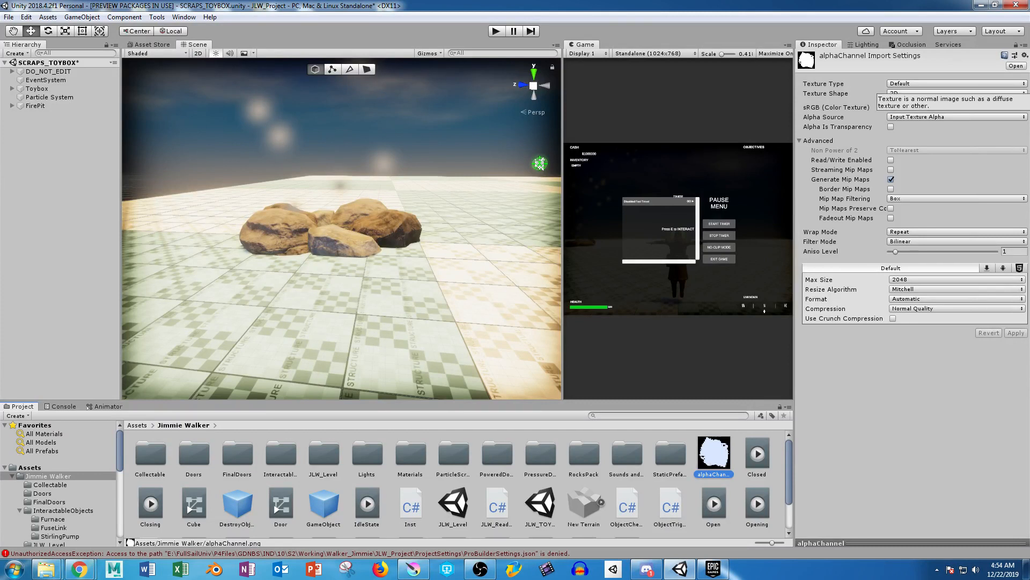
{"action": "left_click", "coordinate": [891, 127]}
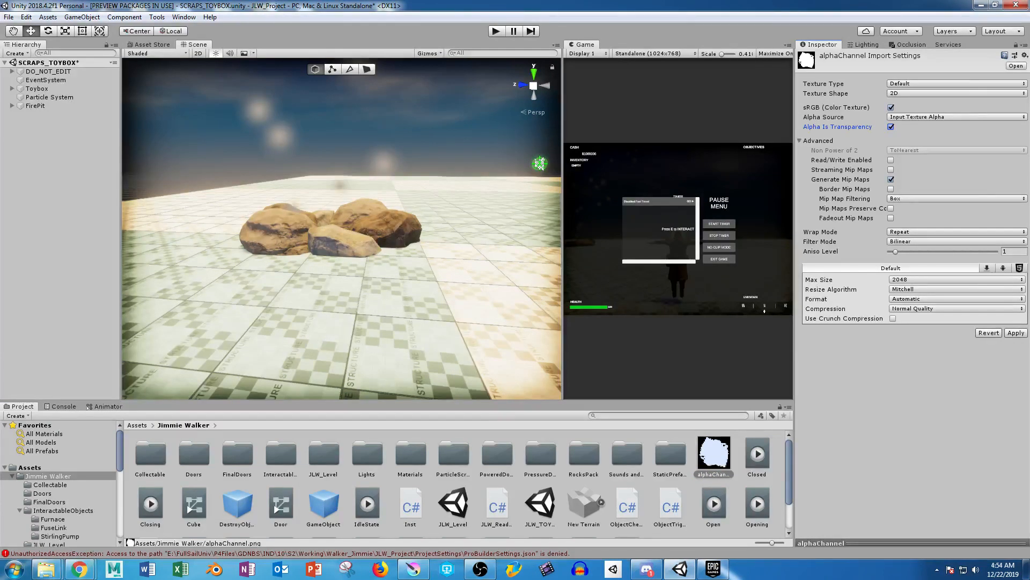
{"action": "left_click", "coordinate": [1015, 333]}
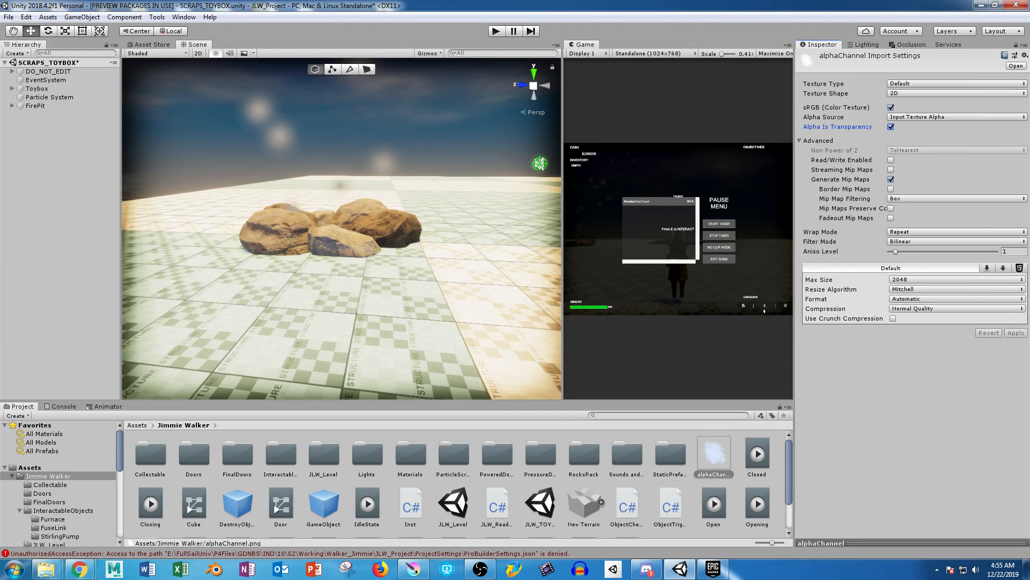
Create a new material named M_Fire in the current assets folder.
{"action": "right_click", "coordinate": [649, 483]}
{"action": "mouse_move", "coordinate": [677, 228]}
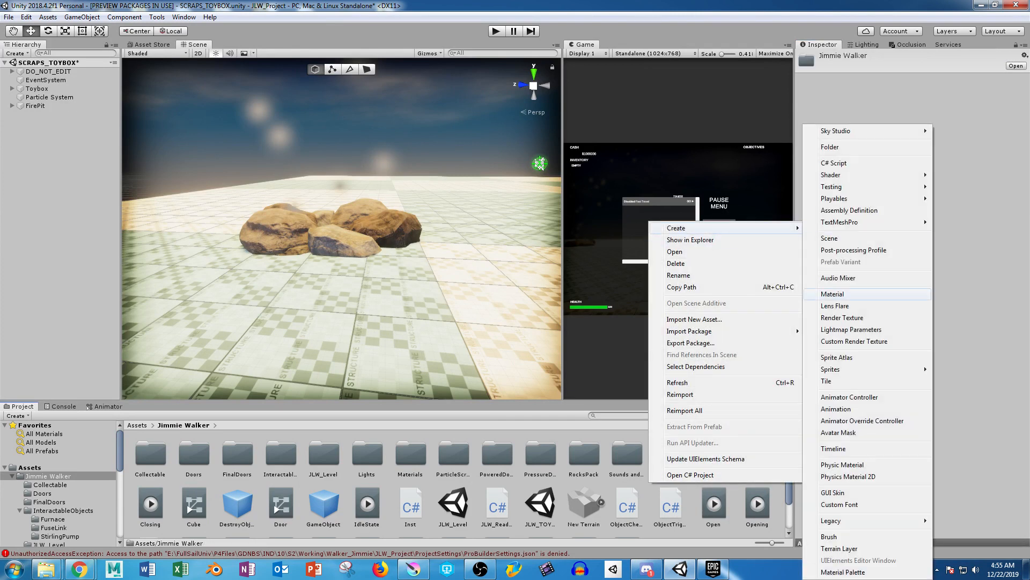
{"action": "left_click", "coordinate": [832, 294]}
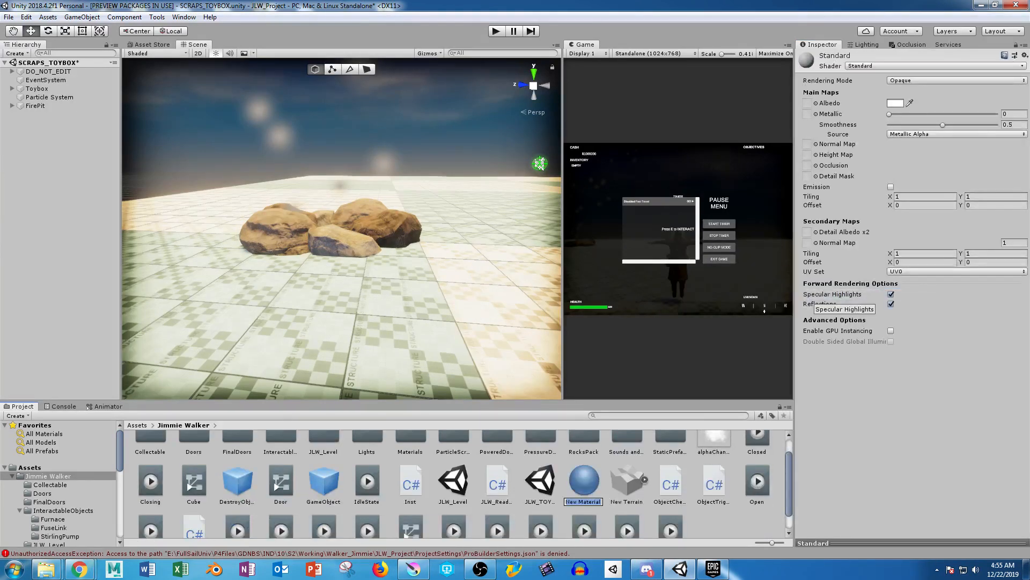
{"action": "type", "text": "M_Fire"}
{"action": "key", "text": "Return"}
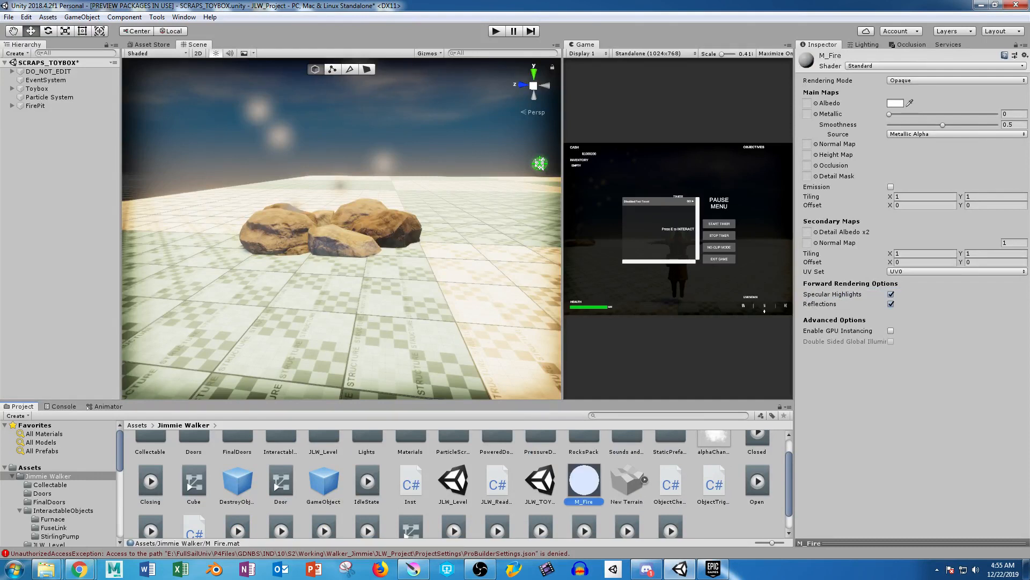
Assign the alphaChannel texture to M_Fire's Albedo map.
{"action": "scroll", "coordinate": [584, 483], "scroll_direction": "up", "scroll_amount": 1}
{"action": "left_click", "coordinate": [936, 66]}
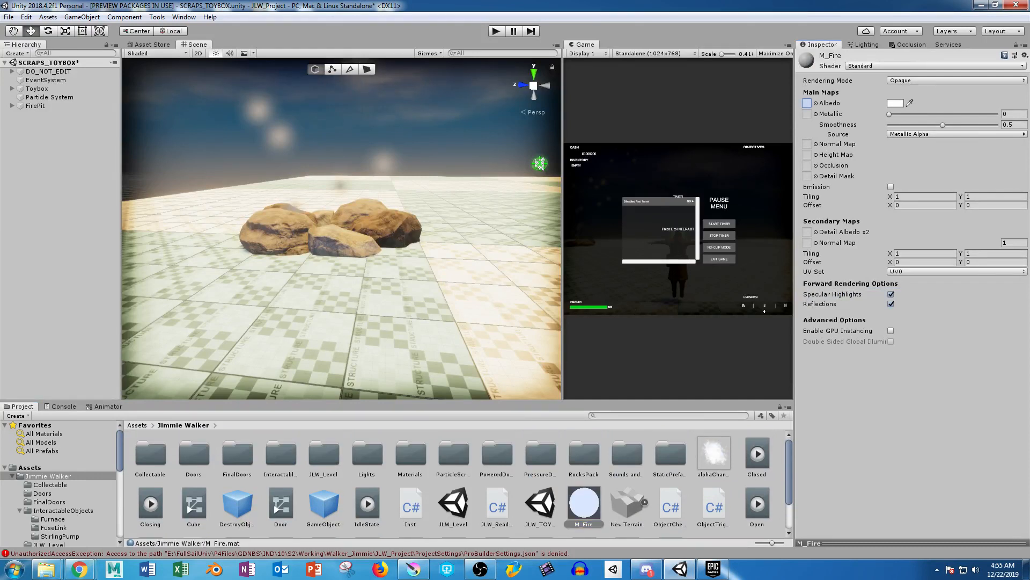
{"action": "left_click_drag", "start_coordinate": [713, 453], "coordinate": [807, 103]}
Set M_Fire's shader to Particles/Standard Surface and its rendering mode to Fade.
{"action": "left_click", "coordinate": [936, 65]}
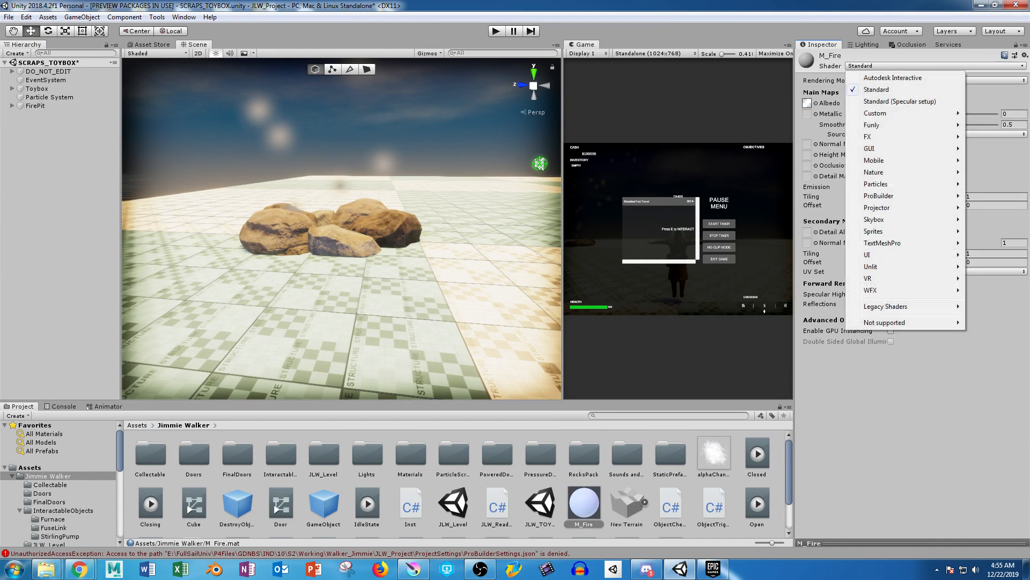
{"action": "mouse_move", "coordinate": [907, 184]}
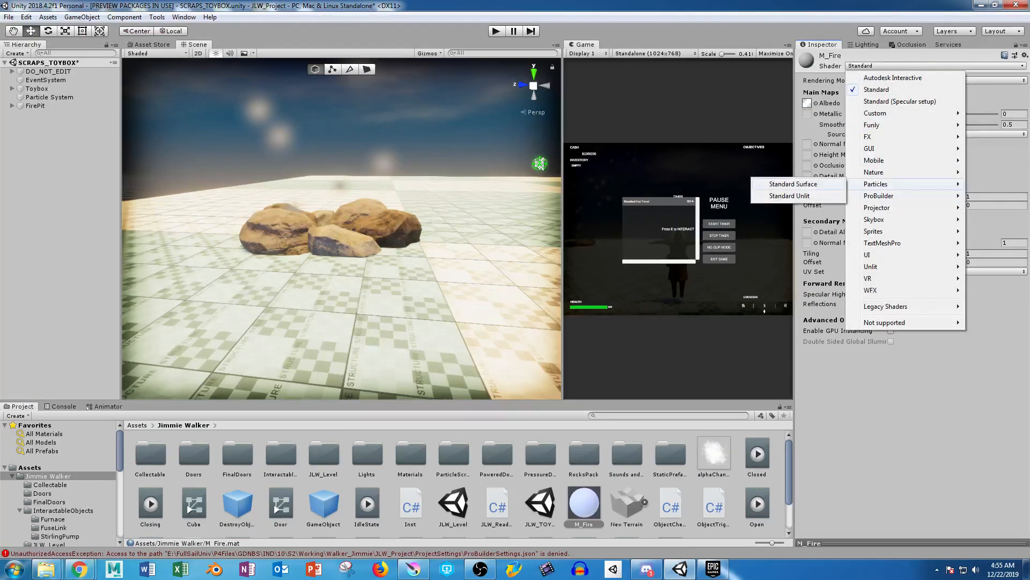
{"action": "left_click", "coordinate": [793, 184]}
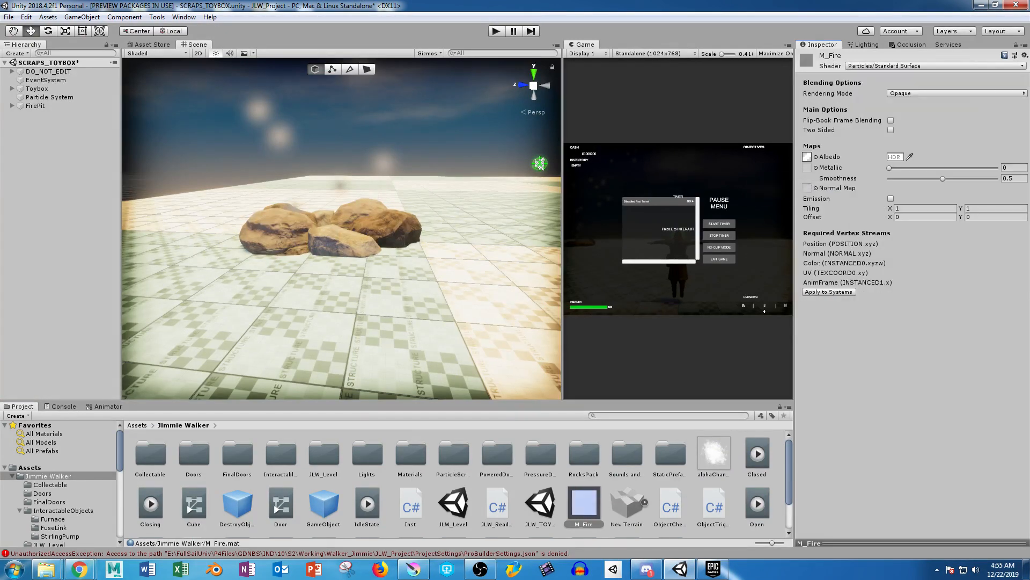
{"action": "left_click", "coordinate": [957, 93]}
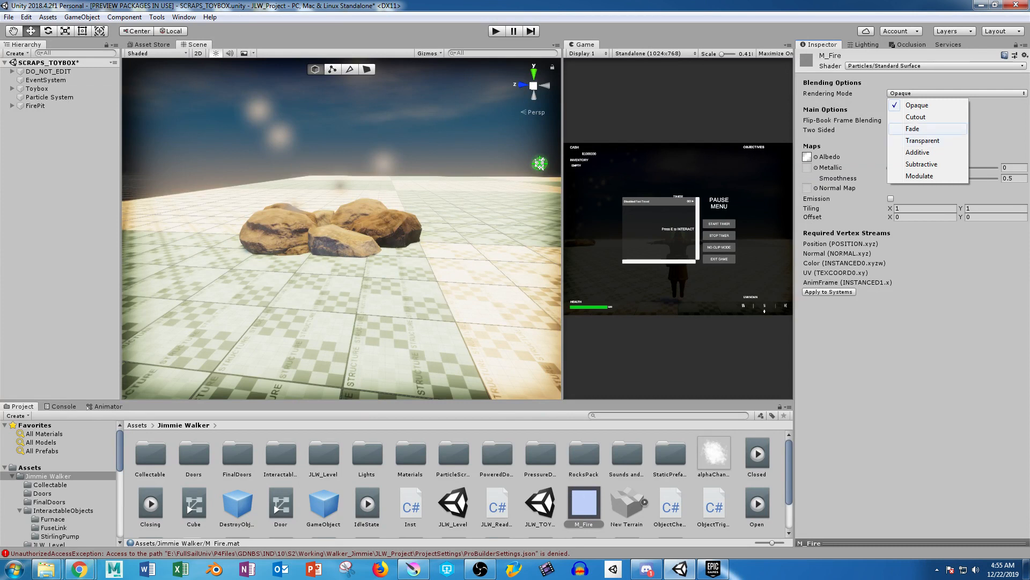
{"action": "left_click", "coordinate": [913, 129]}
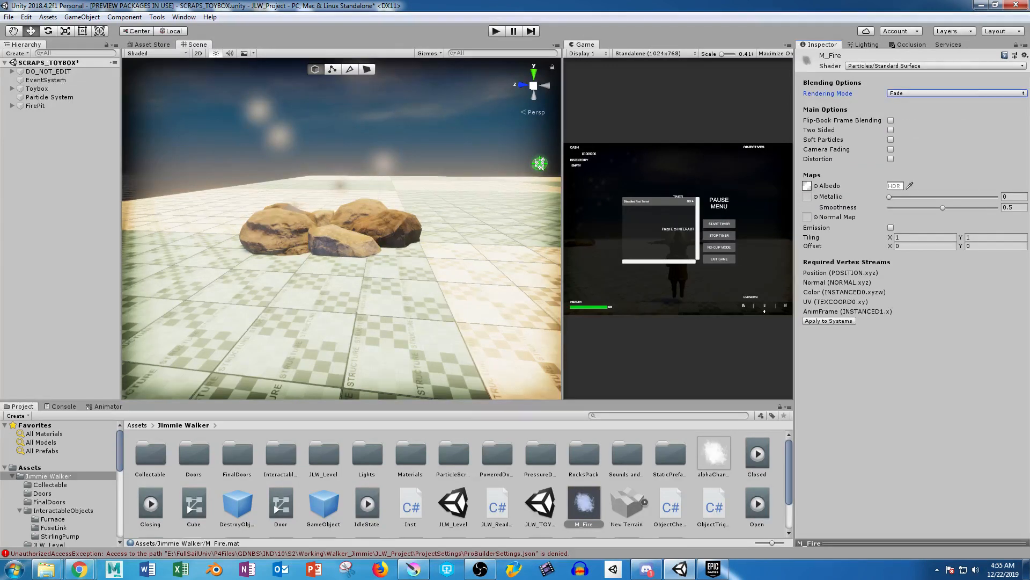
Rename the Particle System object in the scene as Fire.
{"action": "left_click", "coordinate": [35, 106]}
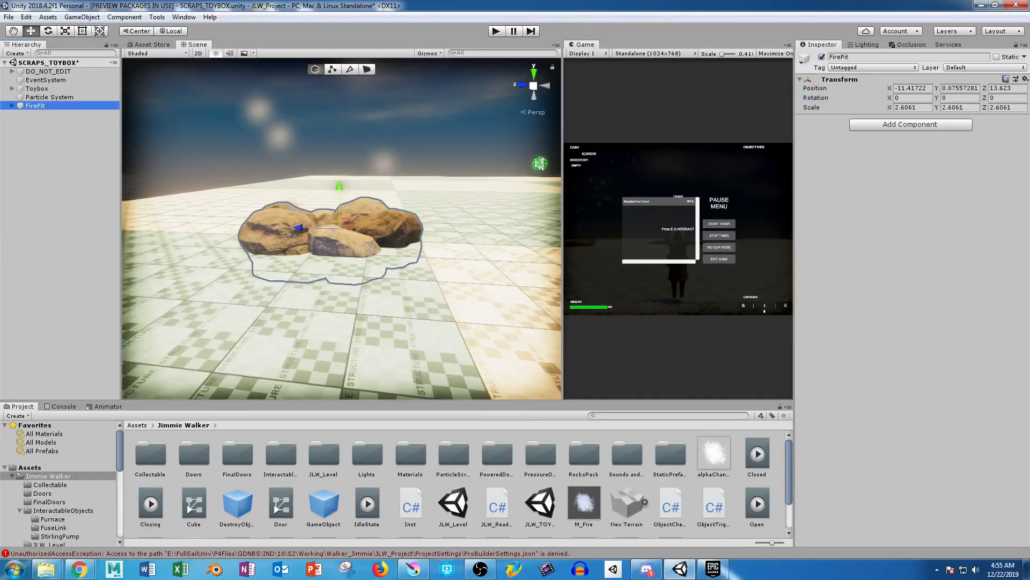
{"action": "key", "text": "Right"}
{"action": "key", "text": "Left"}
{"action": "key", "text": "Up"}
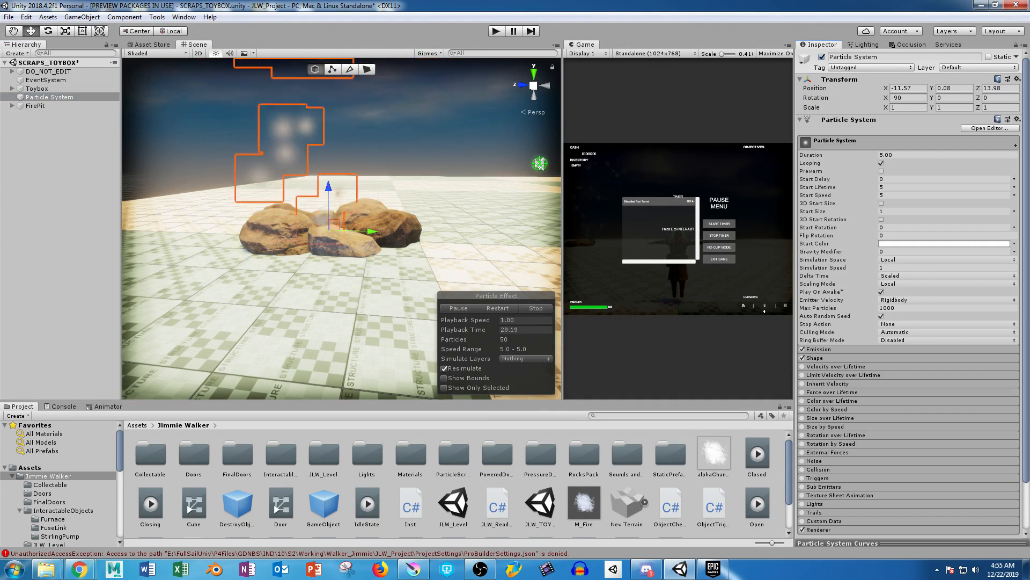
{"action": "left_click", "coordinate": [901, 57]}
{"action": "type", "text": "Fire"}
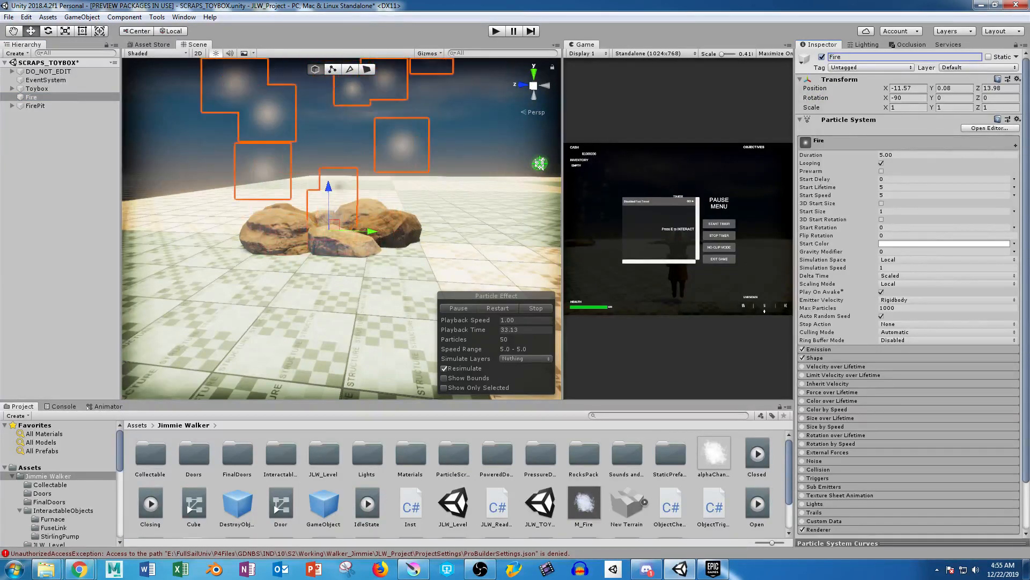
Assign M_Fire as the material in the Fire particle system's Renderer module.
{"action": "scroll", "coordinate": [885, 486], "scroll_direction": "down", "scroll_amount": 2}
{"action": "scroll", "coordinate": [885, 485], "scroll_direction": "down", "scroll_amount": 6}
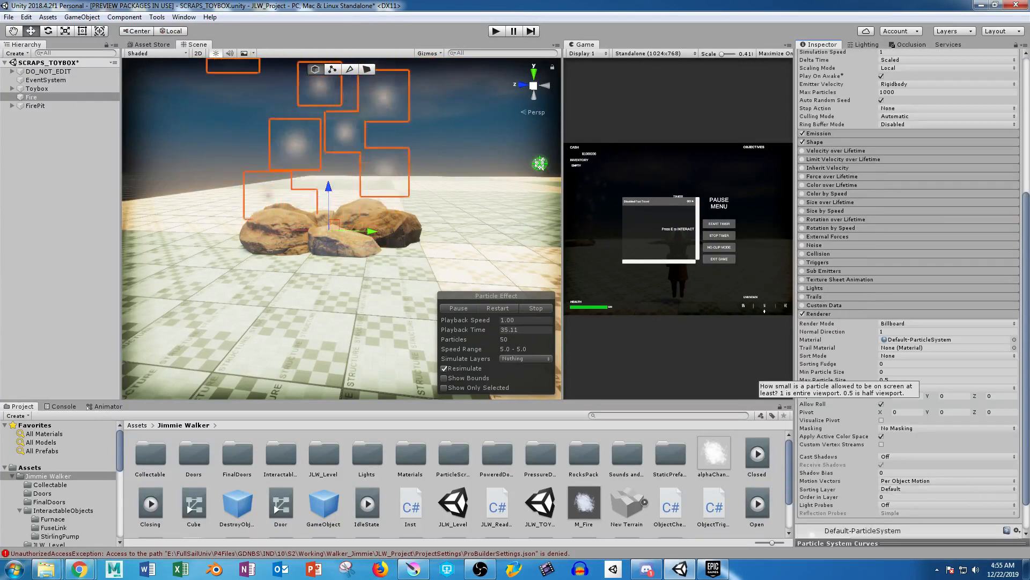
{"action": "left_click_drag", "start_coordinate": [584, 504], "coordinate": [945, 339]}
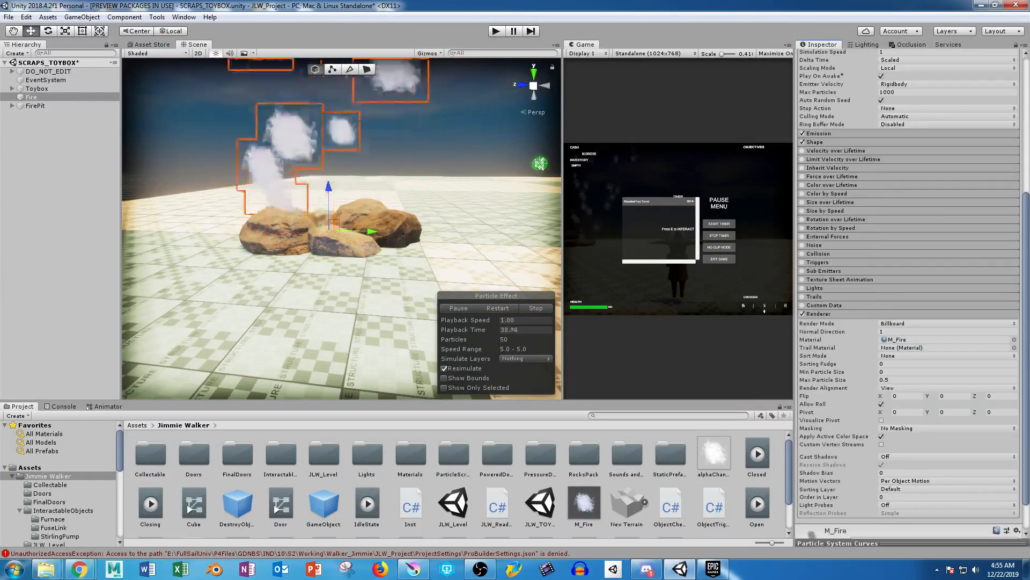
Narrow the Fire emitter's cone shape to an angle of about 9.15 and a base radius of about 0.36.
{"action": "scroll", "coordinate": [344, 231], "scroll_direction": "down", "scroll_amount": 4}
{"action": "left_click_drag", "start_coordinate": [343, 242], "coordinate": [345, 219], "text": "alt"}
{"action": "key", "text": "w"}
{"action": "right_click_drag", "start_coordinate": [345, 219], "coordinate": [344, 213]}
{"action": "key", "text": "e"}
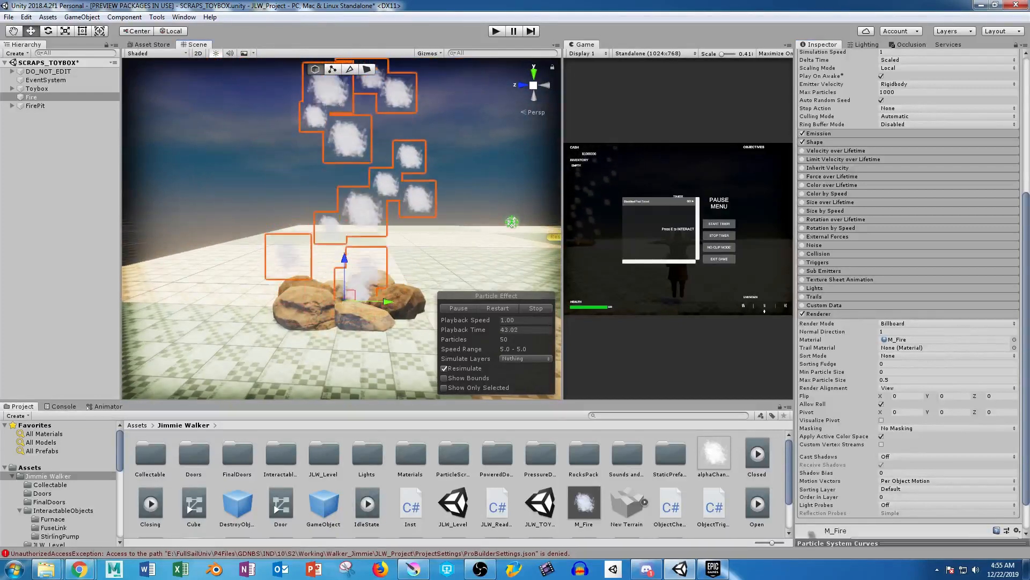
{"action": "scroll", "coordinate": [858, 215], "scroll_direction": "up", "scroll_amount": 3}
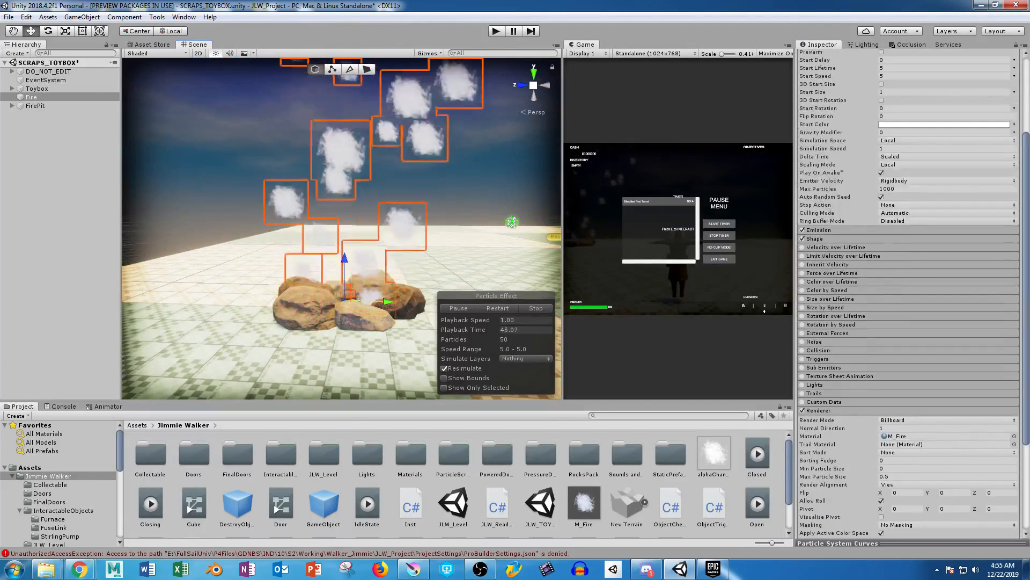
{"action": "left_click", "coordinate": [815, 239]}
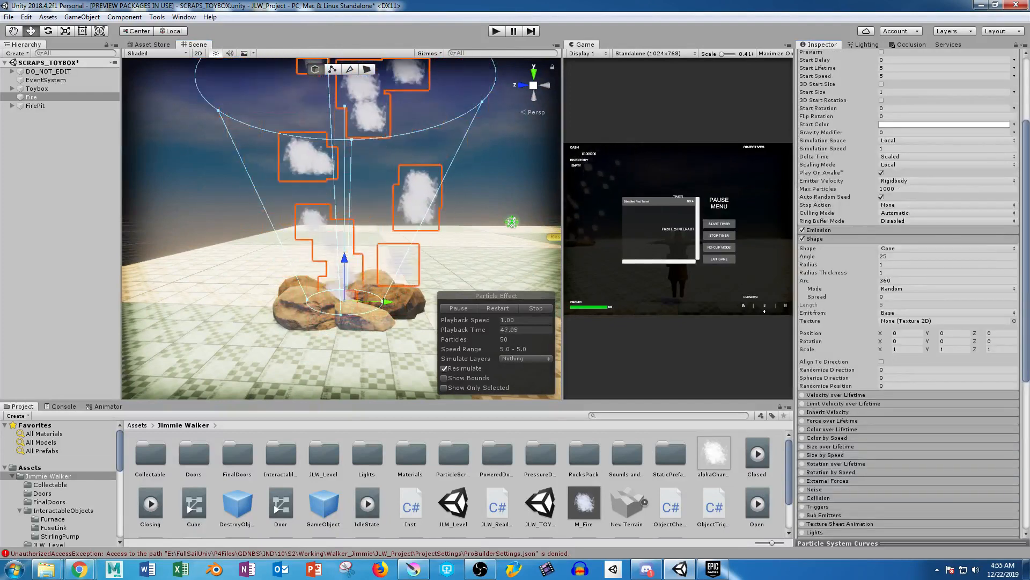
{"action": "left_click_drag", "start_coordinate": [482, 101], "coordinate": [417, 104]}
{"action": "left_click_drag", "start_coordinate": [382, 301], "coordinate": [358, 300]}
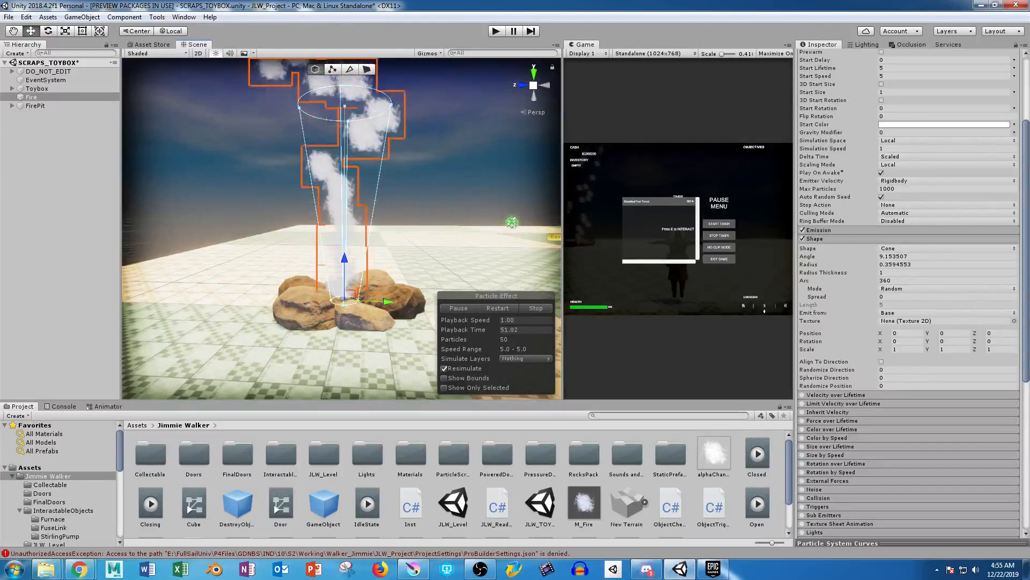
Shorten the Fire emitter's cone so the particle start speed is about 2.7.
{"action": "left_click_drag", "start_coordinate": [345, 106], "coordinate": [345, 197]}
{"action": "scroll", "coordinate": [907, 322], "scroll_direction": "up", "scroll_amount": 3}
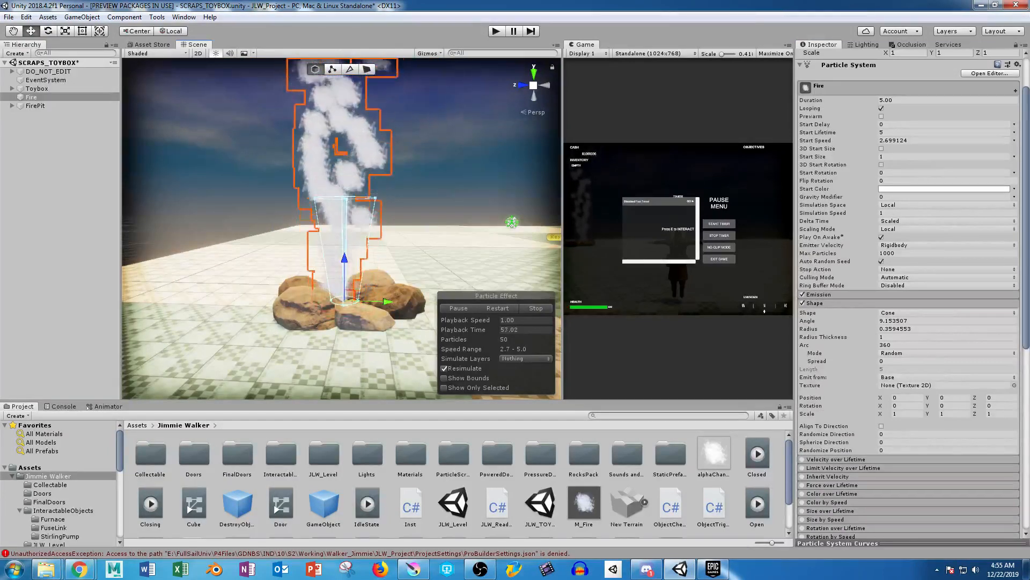
{"action": "left_click", "coordinate": [912, 212]}
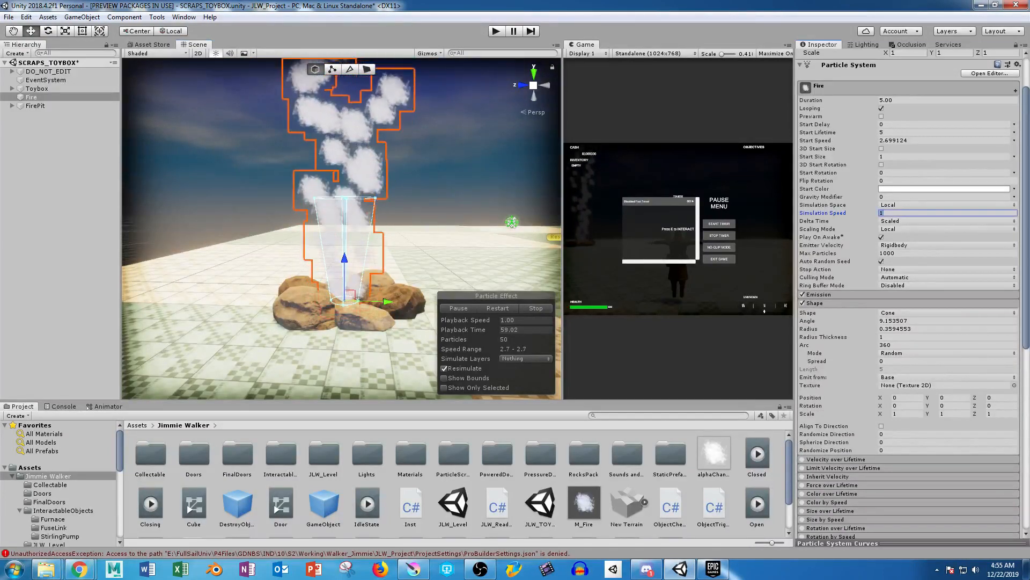
Set the Fire particles' start lifetime to 1 and widen the cone's base radius to about 0.47.
{"action": "right_click_drag", "start_coordinate": [376, 231], "coordinate": [322, 231], "text": "alt"}
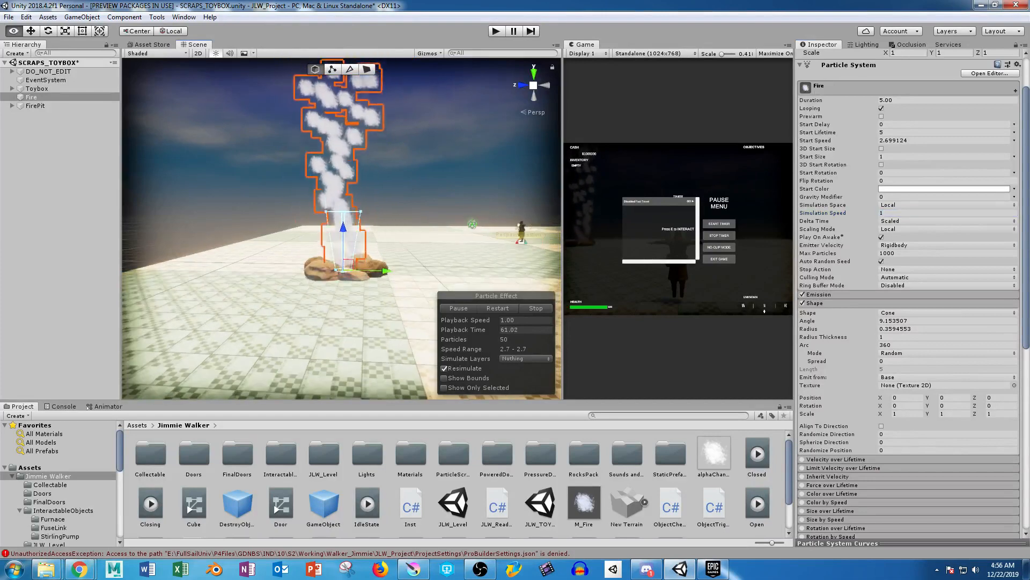
{"action": "left_click_drag", "start_coordinate": [322, 231], "coordinate": [344, 229], "text": "alt"}
{"action": "left_click", "coordinate": [945, 132]}
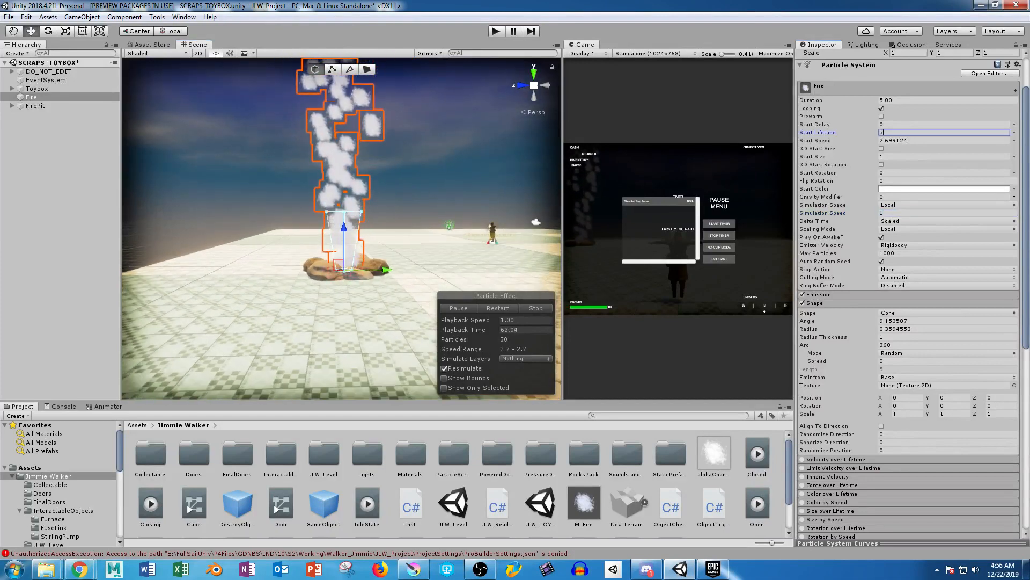
{"action": "type", "text": "1"}
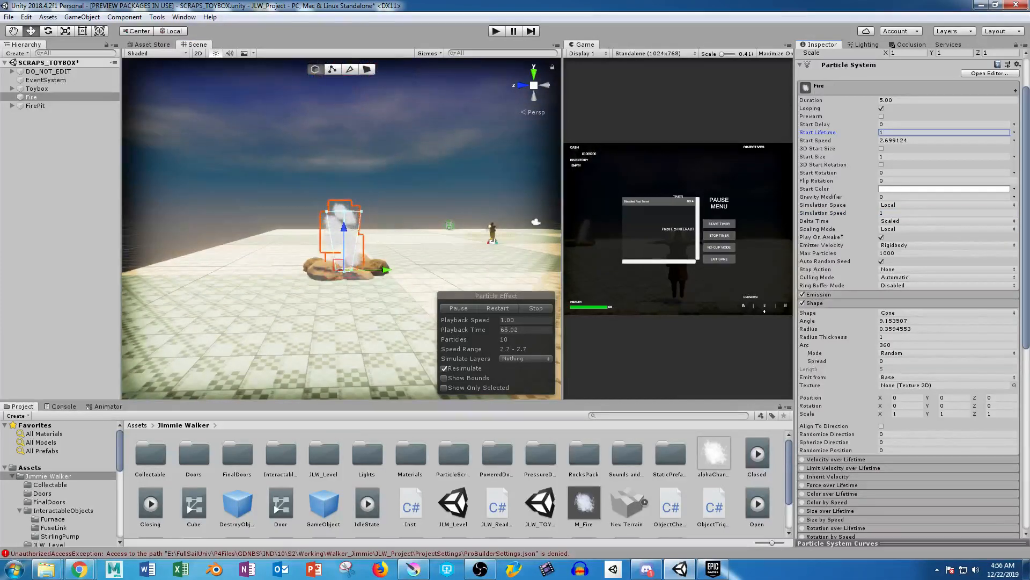
{"action": "right_click_drag", "start_coordinate": [345, 229], "coordinate": [395, 232], "text": "alt"}
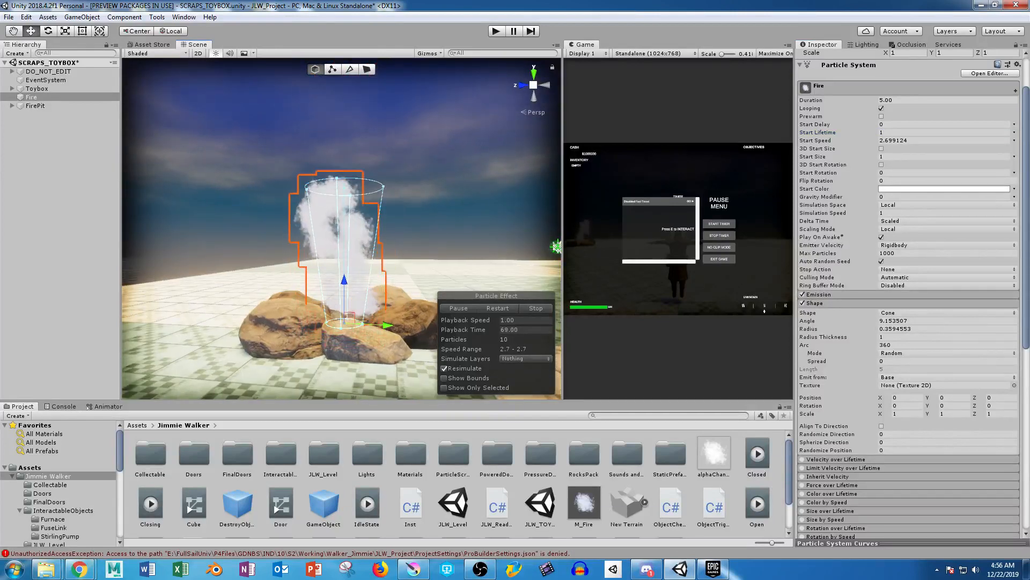
{"action": "left_click_drag", "start_coordinate": [363, 324], "coordinate": [368, 324]}
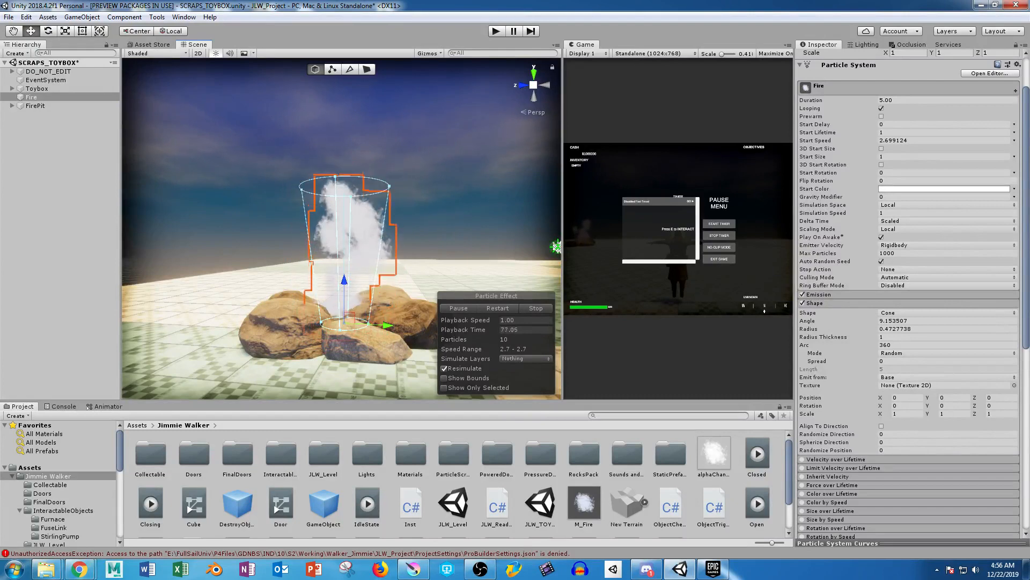
Enable Color over Lifetime and make its gradient fade in, with alpha 0 at the start and an opaque key at 15.6%.
{"action": "scroll", "coordinate": [909, 295], "scroll_direction": "down", "scroll_amount": 3}
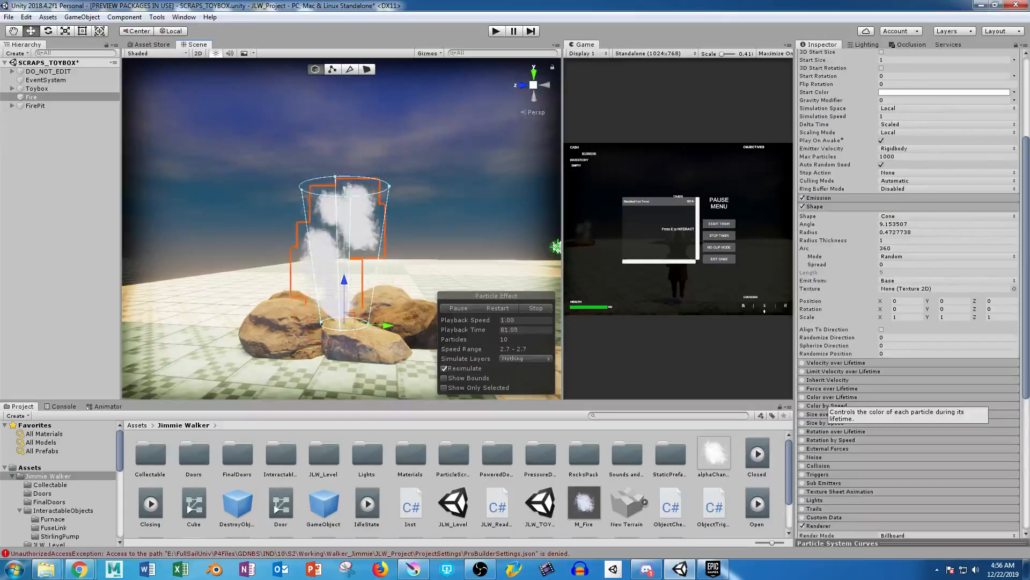
{"action": "left_click", "coordinate": [802, 396]}
{"action": "left_click", "coordinate": [831, 397]}
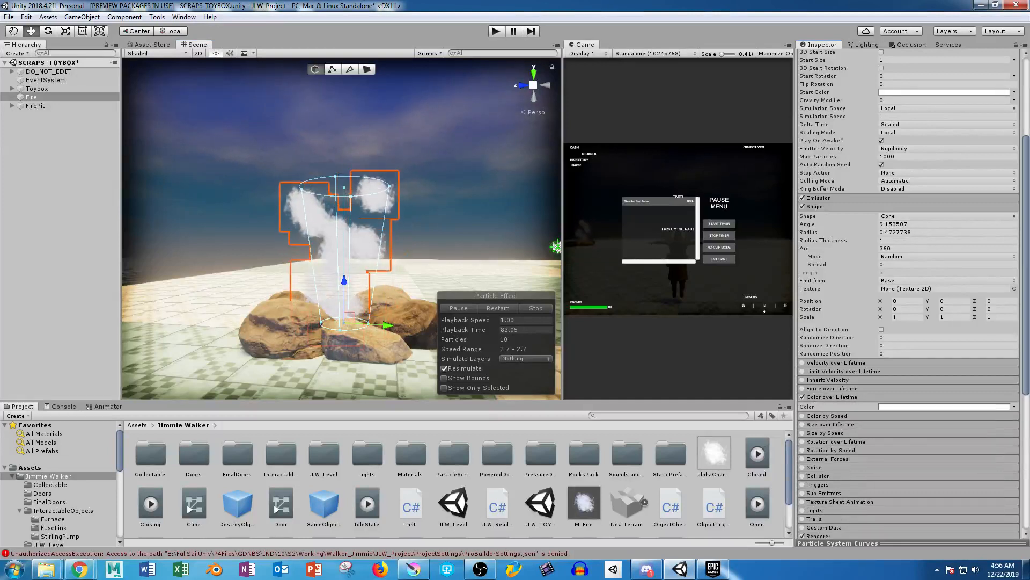
{"action": "left_click", "coordinate": [945, 406]}
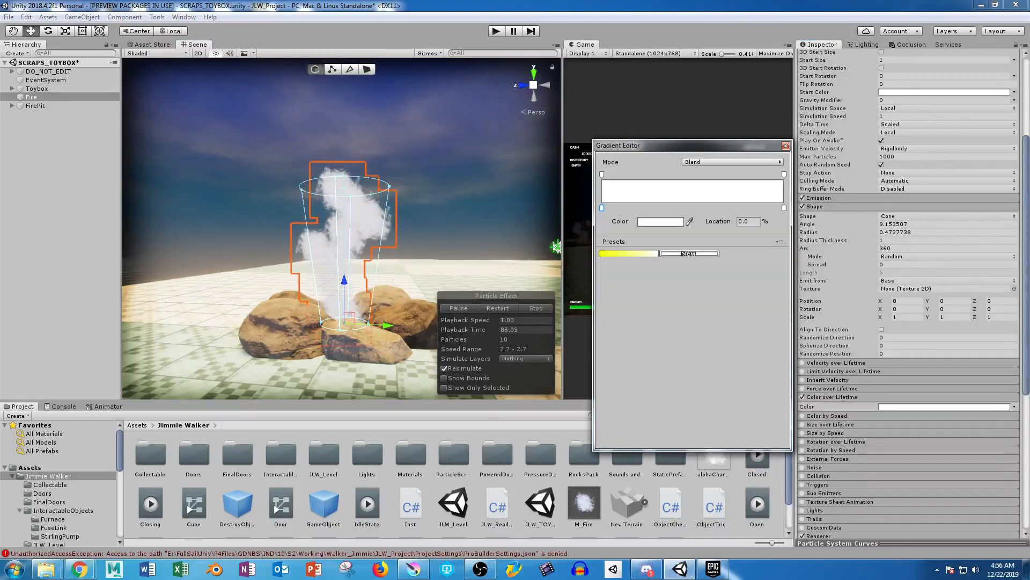
{"action": "left_click", "coordinate": [602, 175]}
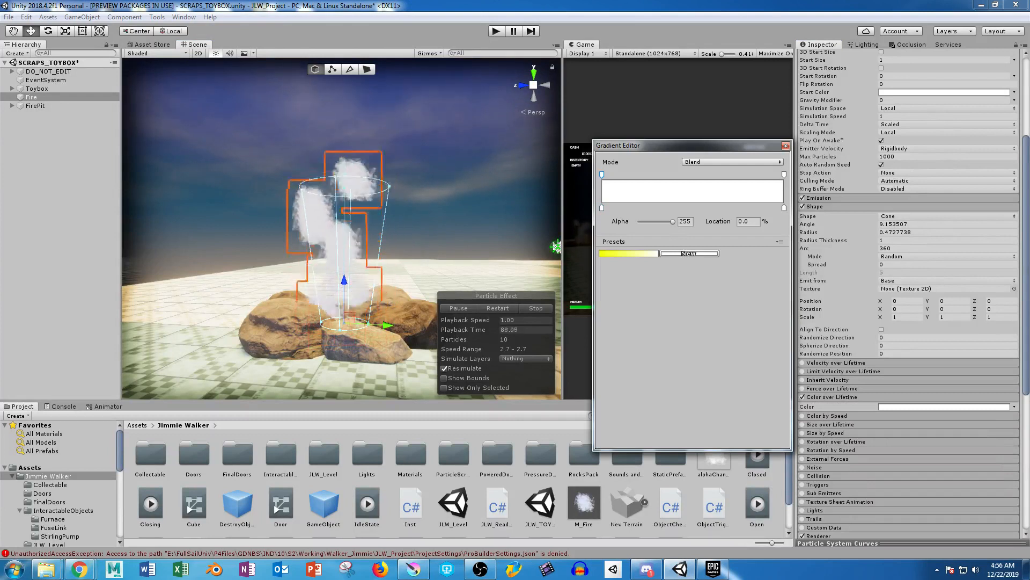
{"action": "left_click", "coordinate": [630, 174]}
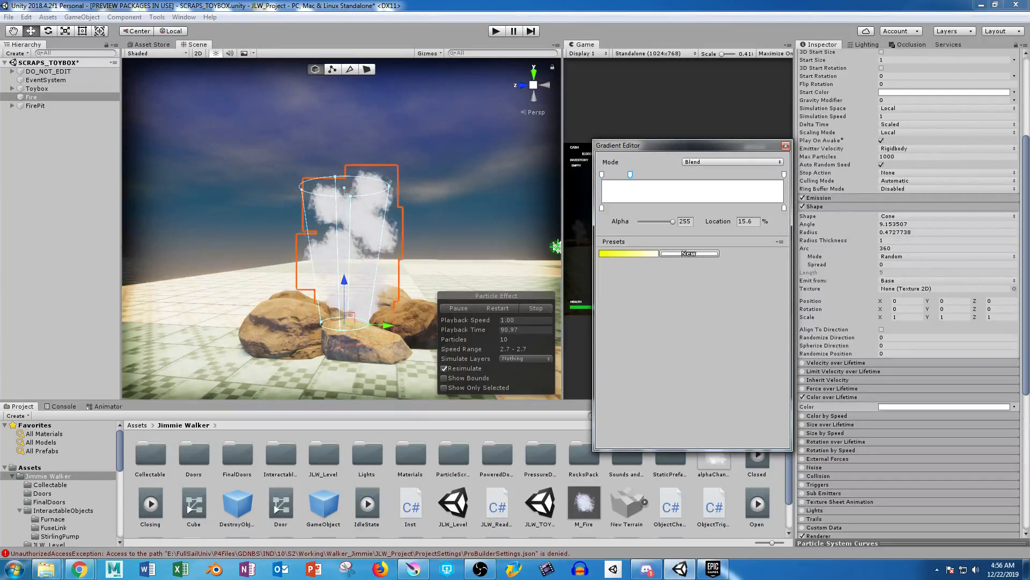
{"action": "left_click", "coordinate": [602, 175]}
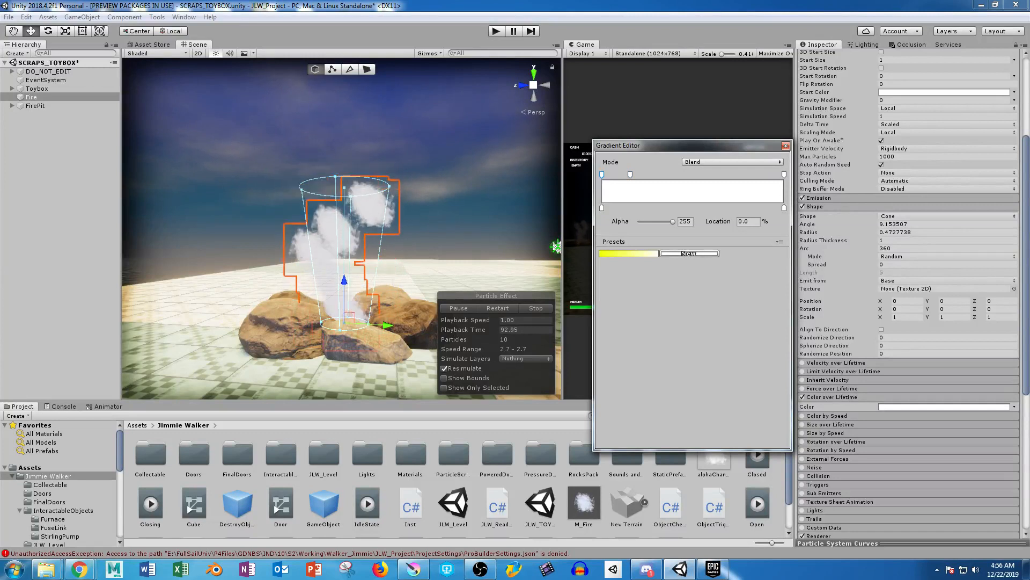
{"action": "left_click_drag", "start_coordinate": [673, 222], "coordinate": [643, 222]}
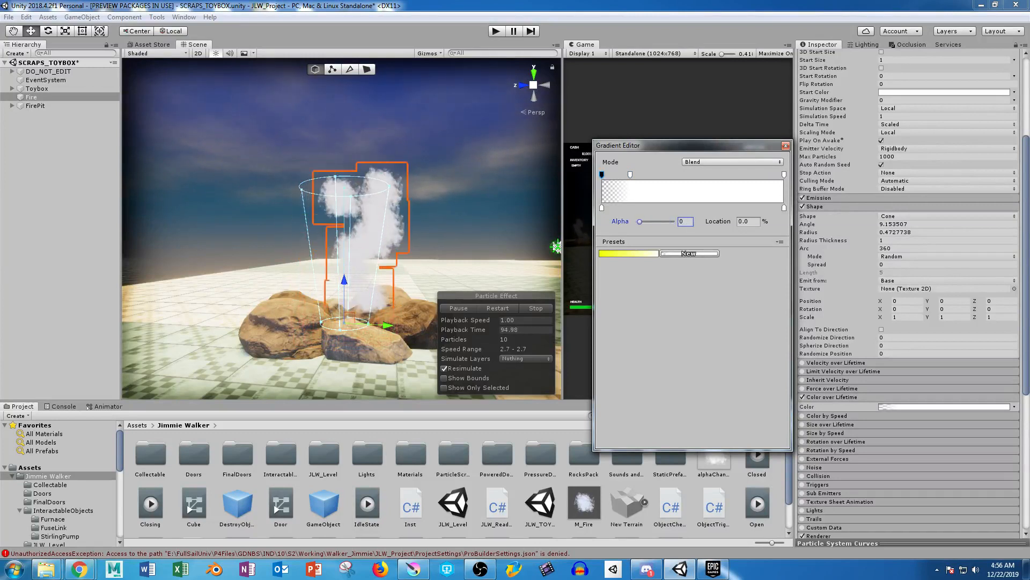
Fade the gradient out to alpha 0 at 100%, and place the two opaque alpha keys at 19.7% and 82.9%.
{"action": "left_click", "coordinate": [766, 174]}
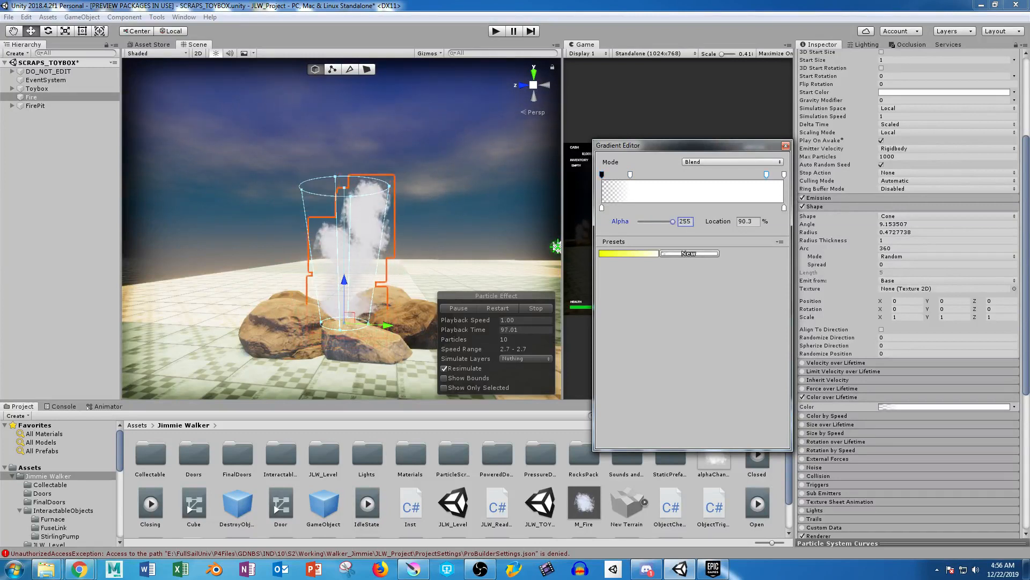
{"action": "left_click", "coordinate": [784, 174]}
{"action": "left_click_drag", "start_coordinate": [672, 221], "coordinate": [638, 221]}
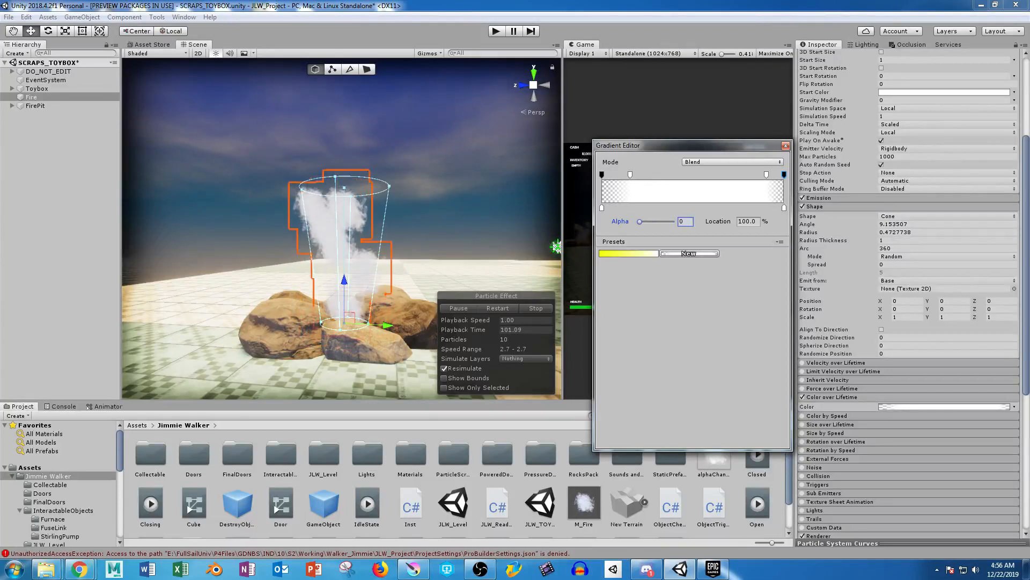
{"action": "mouse_move", "coordinate": [766, 174]}
{"action": "left_mouse_down"}
{"action": "mouse_move", "coordinate": [754, 175]}
{"action": "mouse_move", "coordinate": [784, 174]}
{"action": "left_mouse_up"}
{"action": "left_click", "coordinate": [754, 174]}
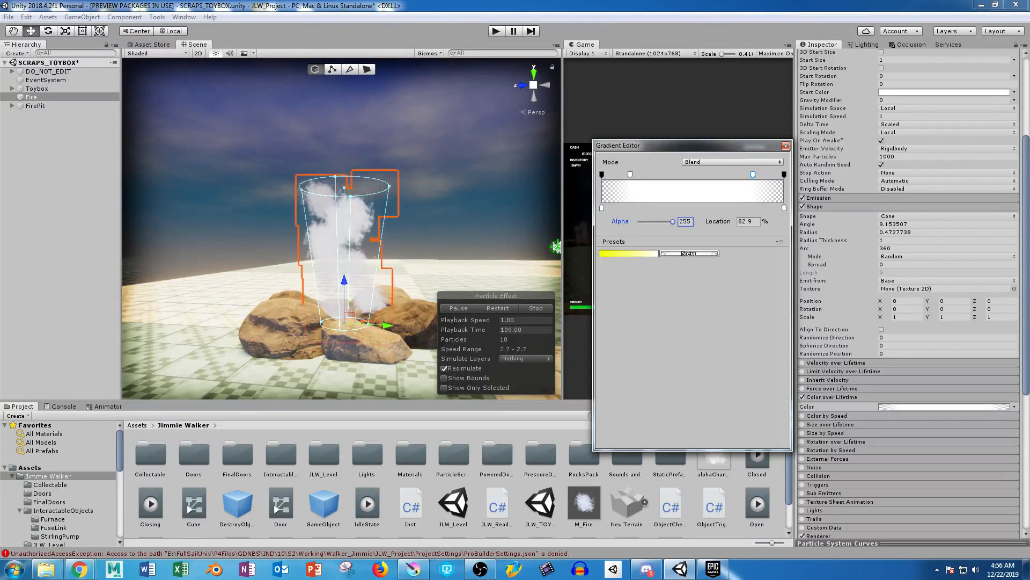
{"action": "left_click_drag", "start_coordinate": [630, 174], "coordinate": [638, 174]}
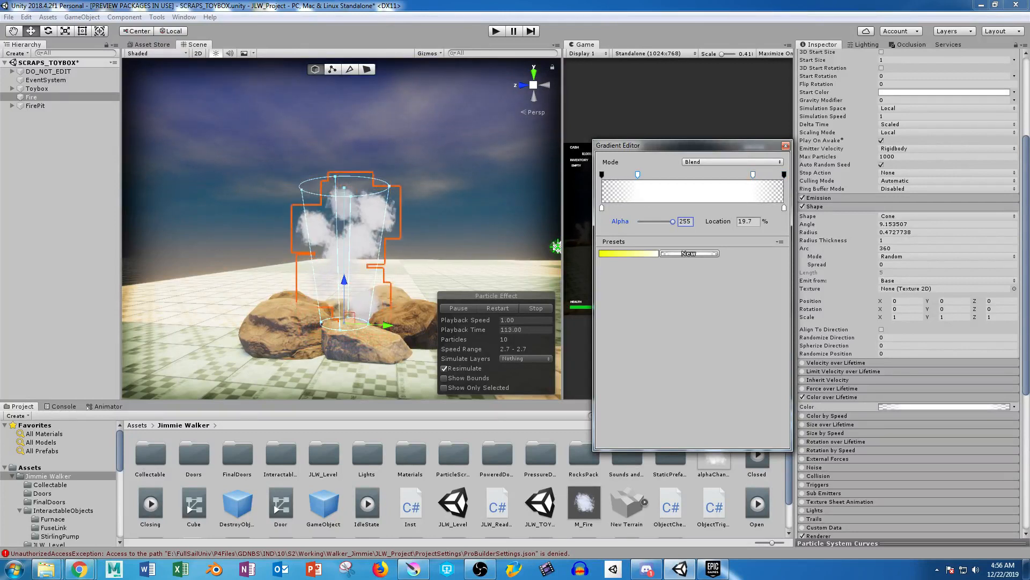
Set the gradient's starting colour key to yellow (FBFF00).
{"action": "left_click", "coordinate": [602, 207]}
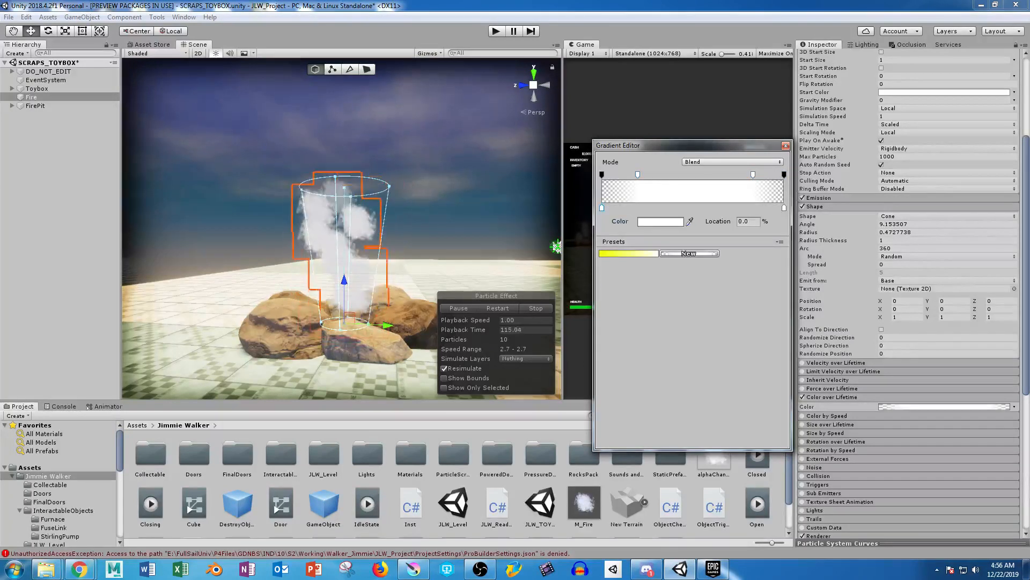
{"action": "left_click", "coordinate": [628, 253]}
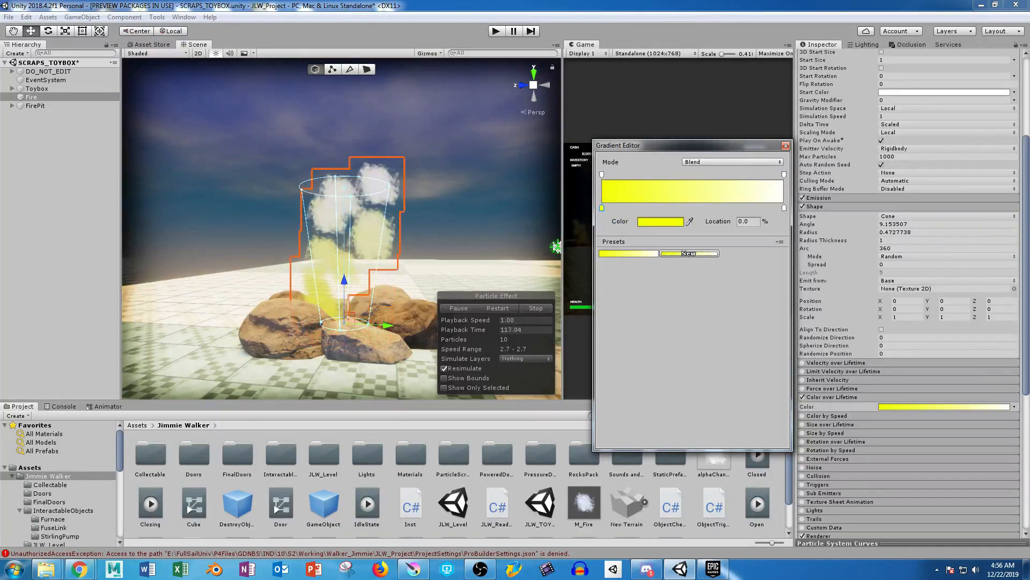
{"action": "key", "text": "ctrl+z"}
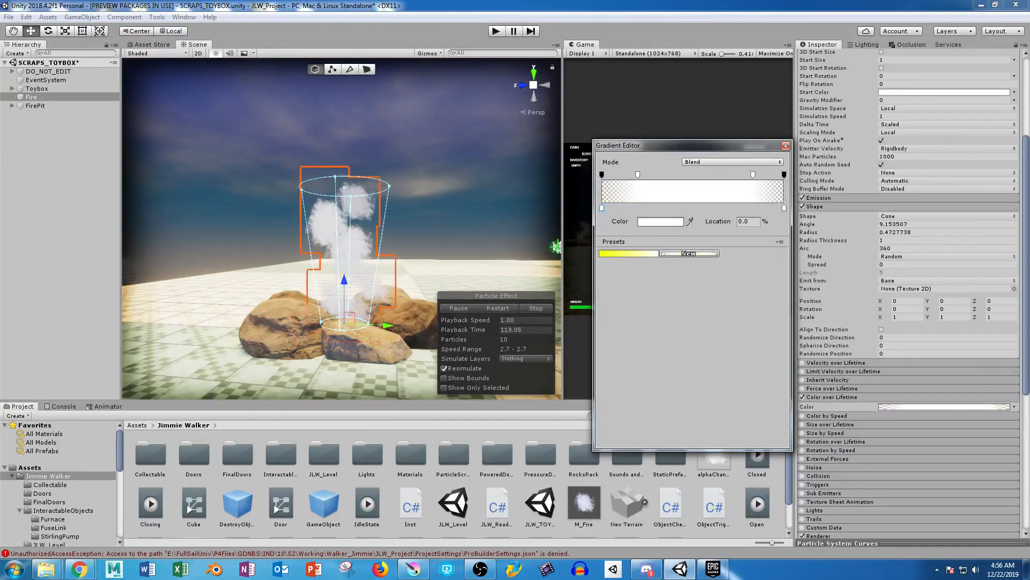
{"action": "left_click", "coordinate": [661, 222]}
{"action": "left_click", "coordinate": [184, 253]}
{"action": "left_click", "coordinate": [170, 254]}
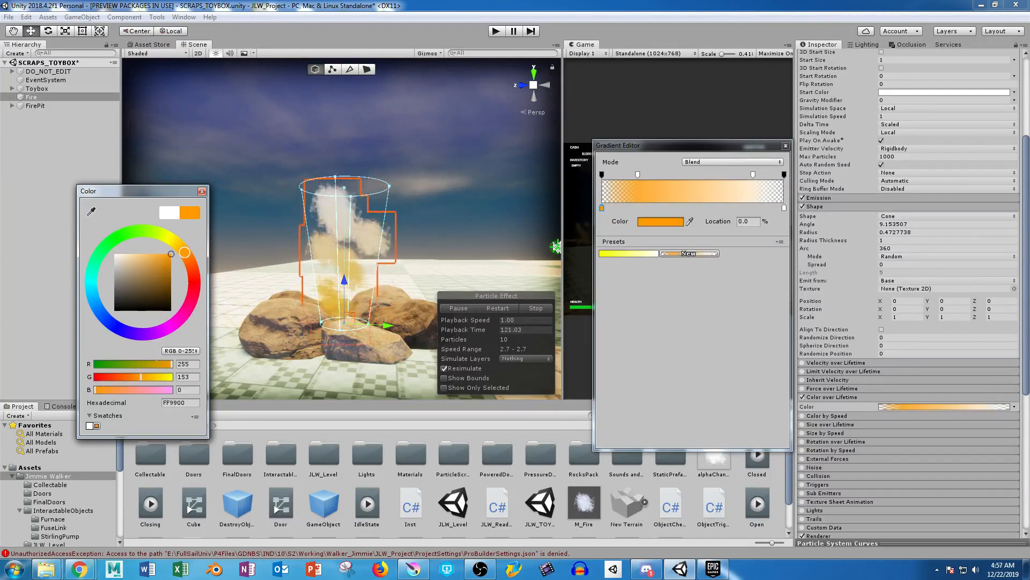
{"action": "left_click", "coordinate": [168, 237]}
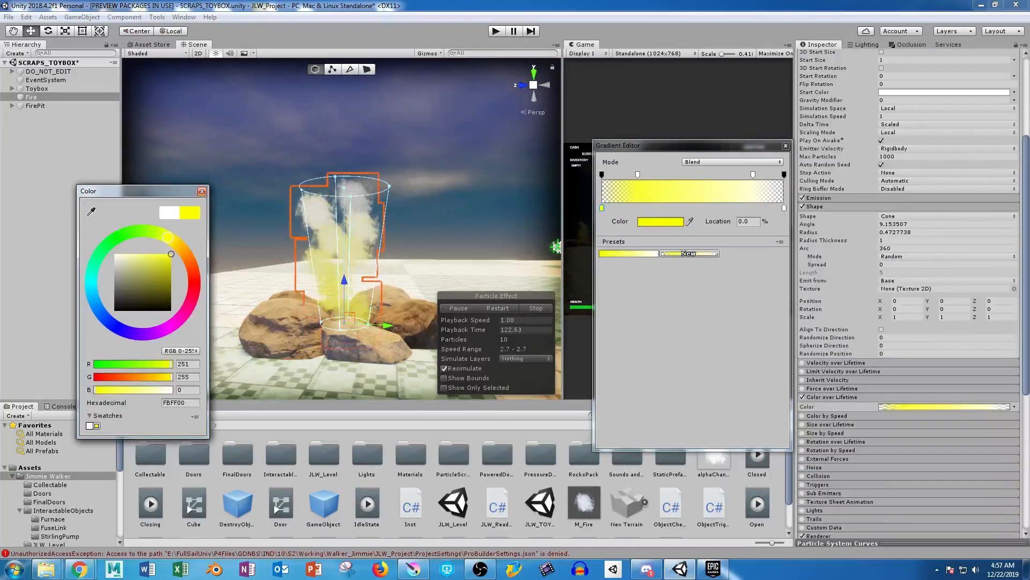
{"action": "left_click", "coordinate": [202, 192]}
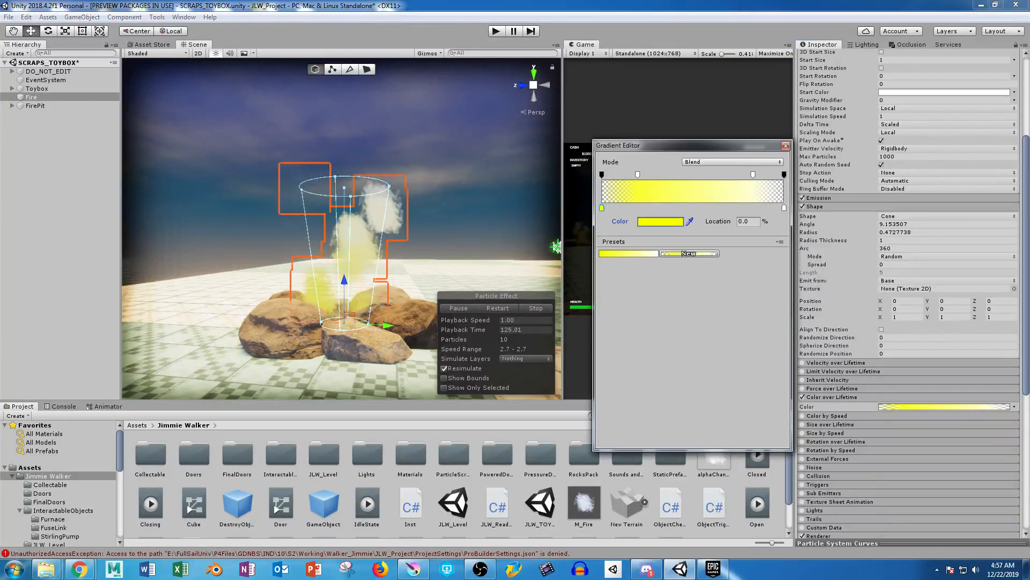
Add a colour key at 27.4% coloured orange-red (FF7452), with another yellow key just after it.
{"action": "left_click", "coordinate": [660, 207]}
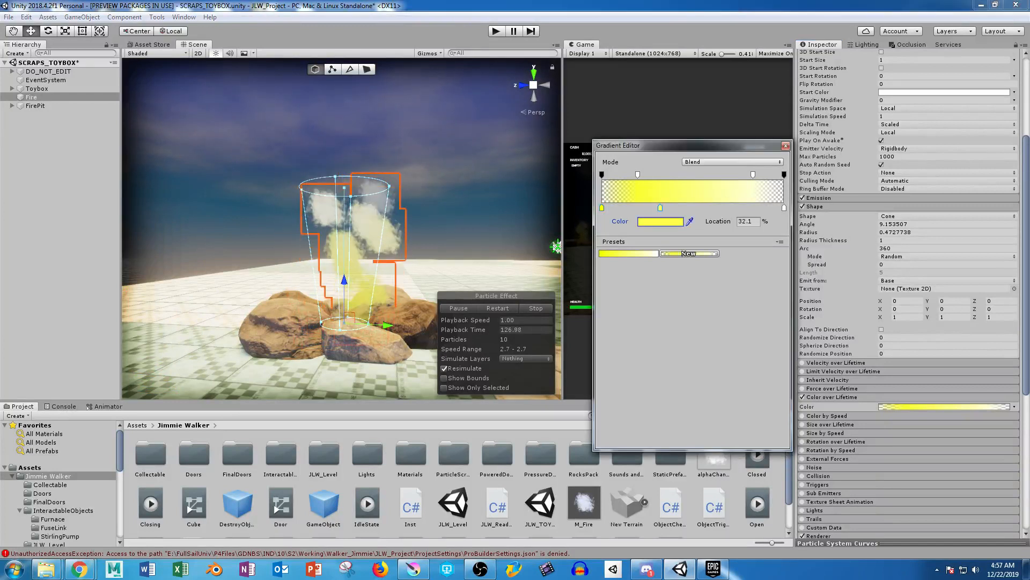
{"action": "left_click_drag", "start_coordinate": [660, 207], "coordinate": [651, 207]}
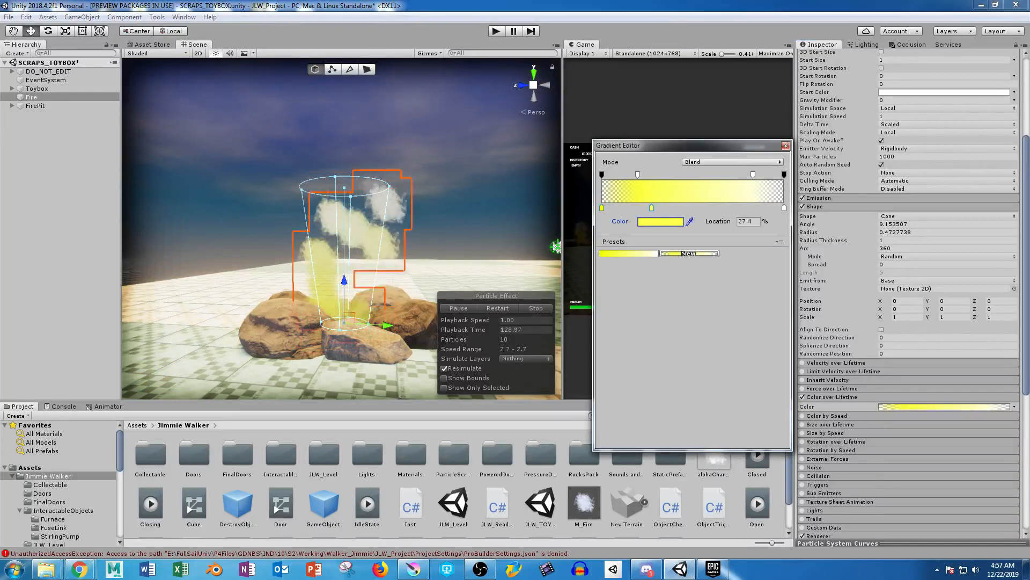
{"action": "left_click", "coordinate": [663, 207]}
{"action": "double_click", "coordinate": [652, 207]}
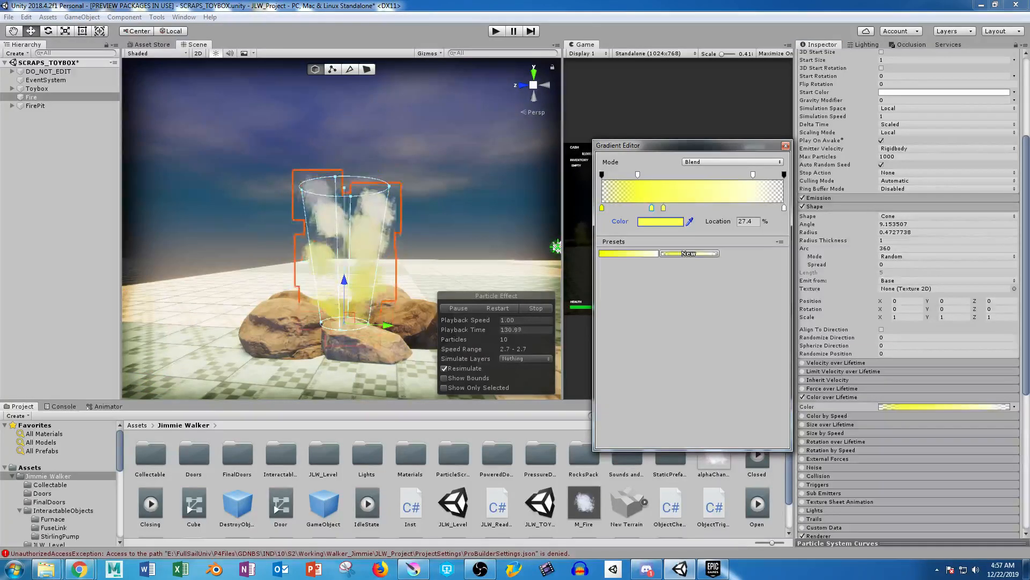
{"action": "left_click_drag", "start_coordinate": [168, 237], "coordinate": [192, 272]}
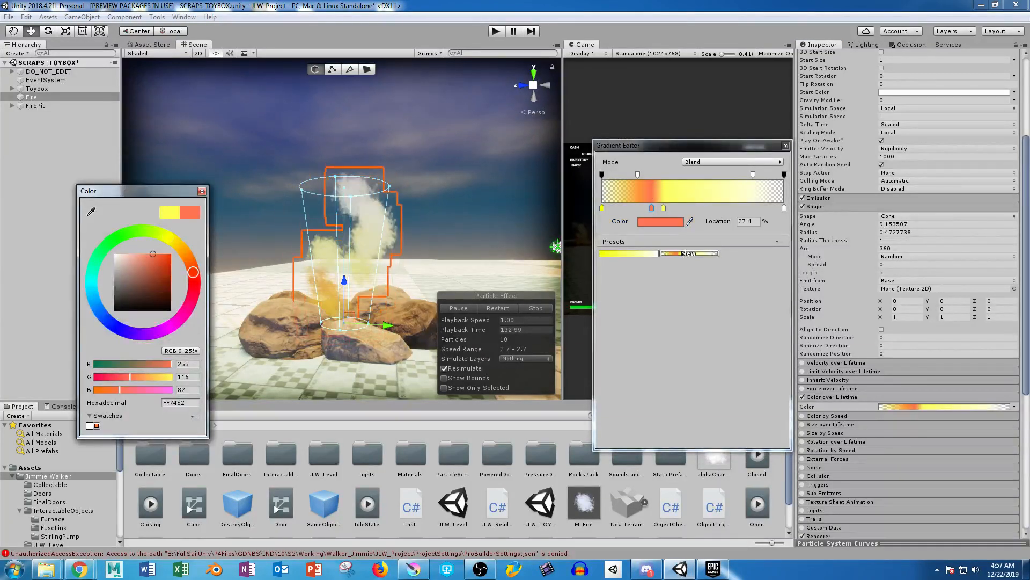
{"action": "left_click", "coordinate": [202, 191]}
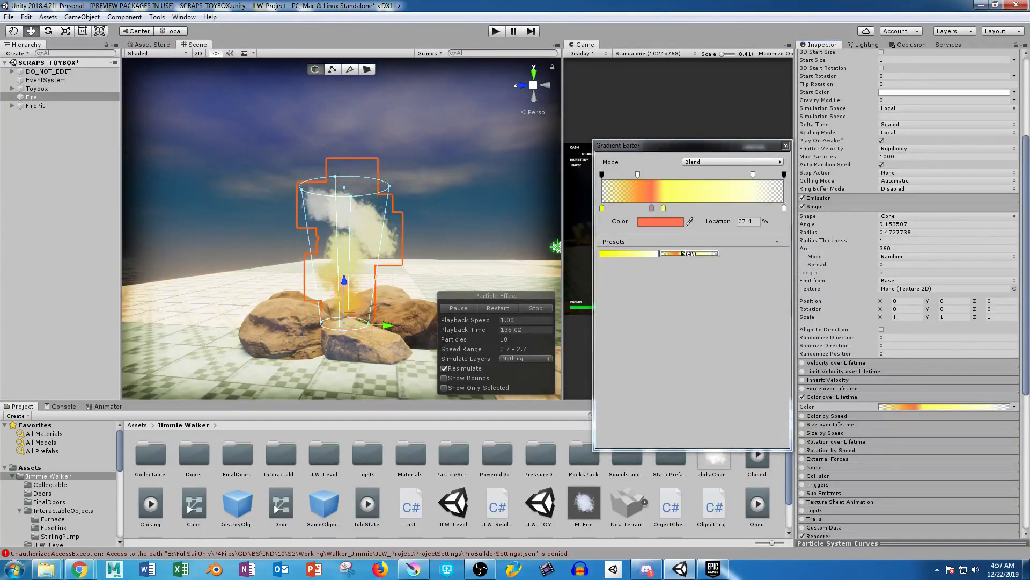
Add a colour key at 38.8% in the gradient and make it a saturated orange-red.
{"action": "left_click", "coordinate": [672, 207]}
{"action": "double_click", "coordinate": [673, 207]}
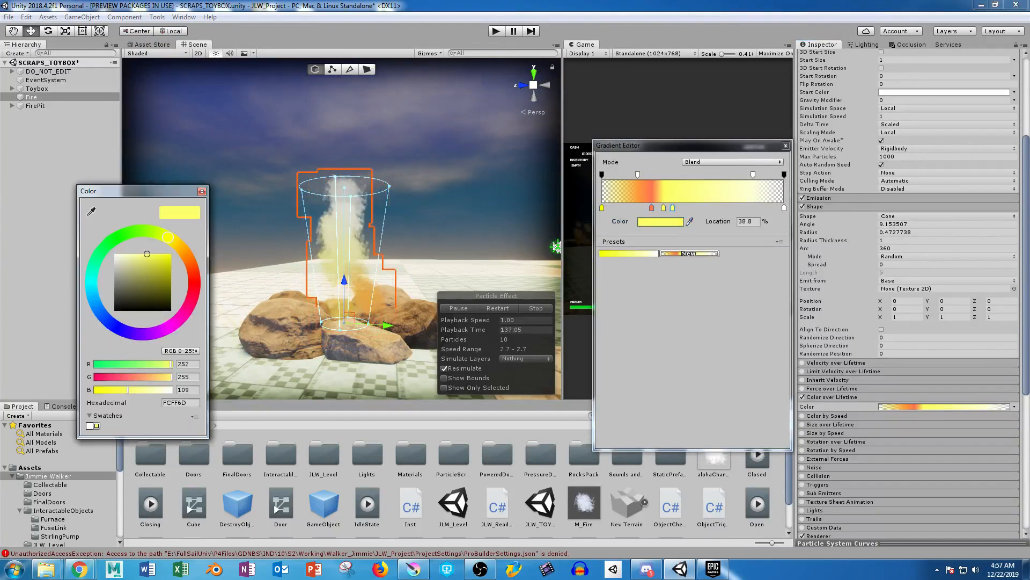
{"action": "left_click_drag", "start_coordinate": [168, 236], "coordinate": [193, 271]}
{"action": "left_click", "coordinate": [171, 253]}
{"action": "left_click", "coordinate": [201, 191]}
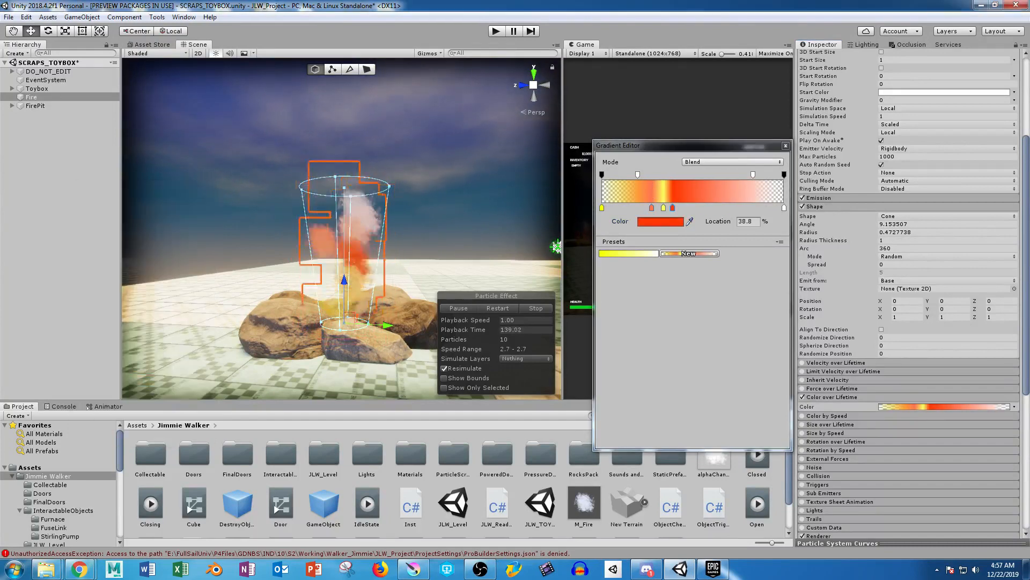
Add a colour key at 50.6% in the gradient and make it a muted greyish red.
{"action": "left_click", "coordinate": [694, 207]}
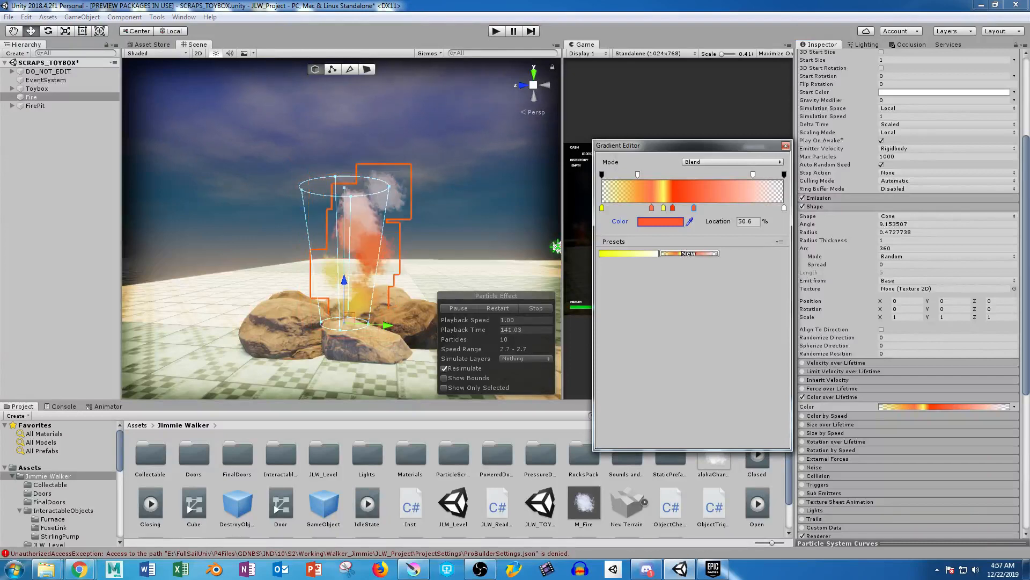
{"action": "left_click", "coordinate": [661, 221]}
{"action": "left_click_drag", "start_coordinate": [160, 254], "coordinate": [137, 274]}
{"action": "left_click", "coordinate": [201, 191]}
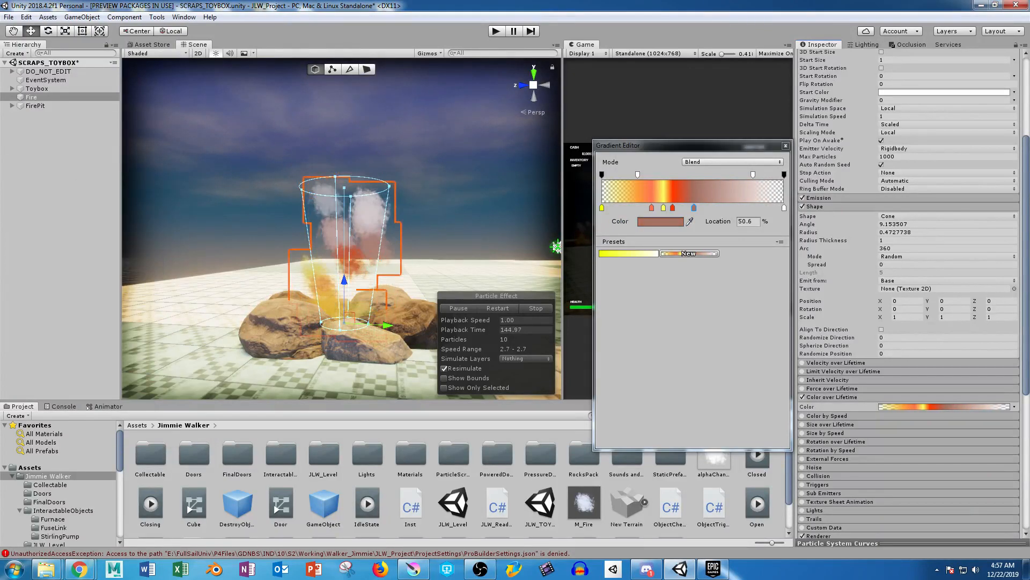
Add a black colour key (000000) at 68.5% and delete the white colour key at the gradient's end.
{"action": "left_click", "coordinate": [727, 208]}
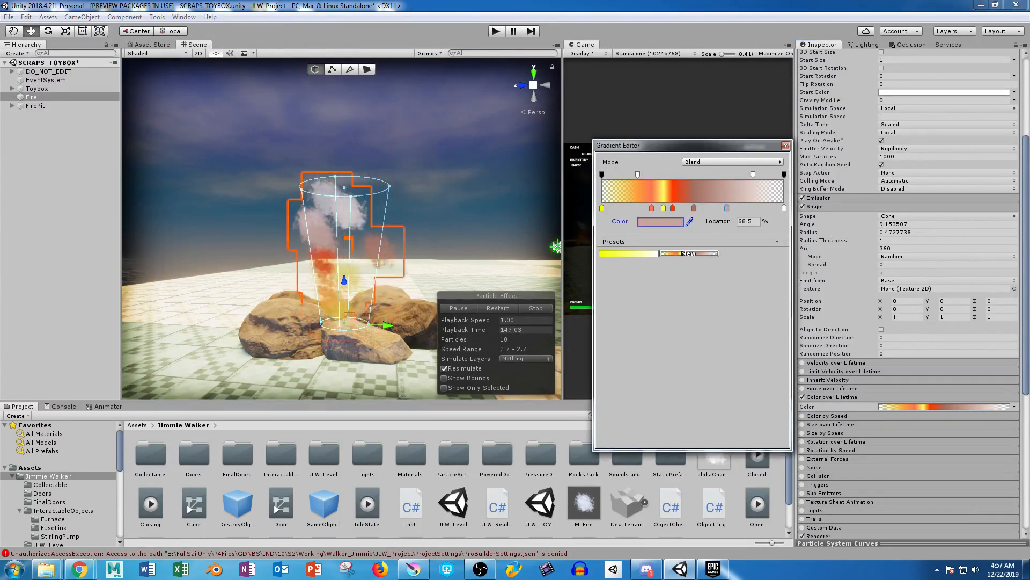
{"action": "left_click", "coordinate": [660, 221]}
{"action": "left_click_drag", "start_coordinate": [127, 266], "coordinate": [114, 310]}
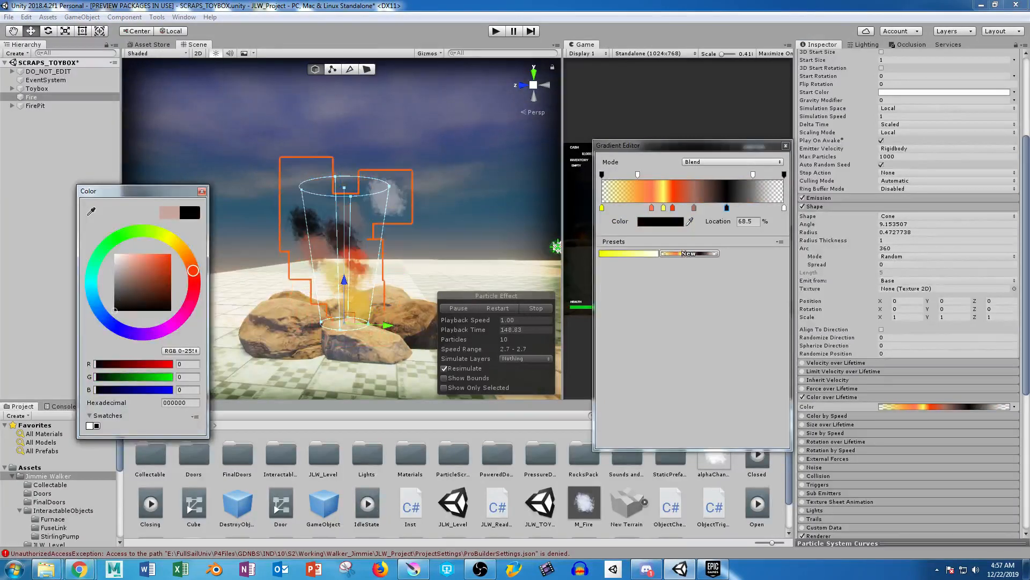
{"action": "left_click", "coordinate": [202, 191]}
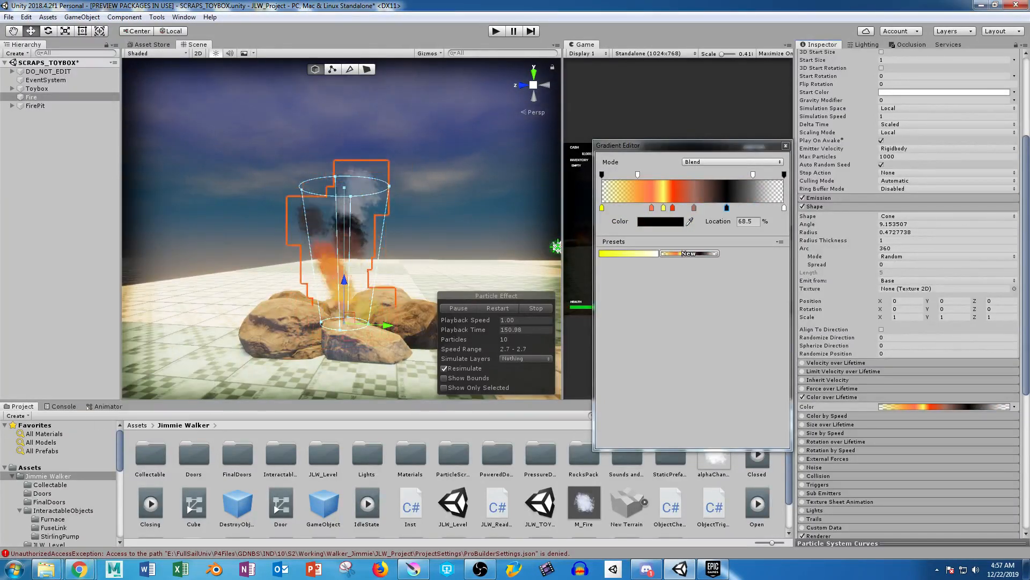
{"action": "left_click", "coordinate": [784, 208]}
{"action": "key", "text": "Delete"}
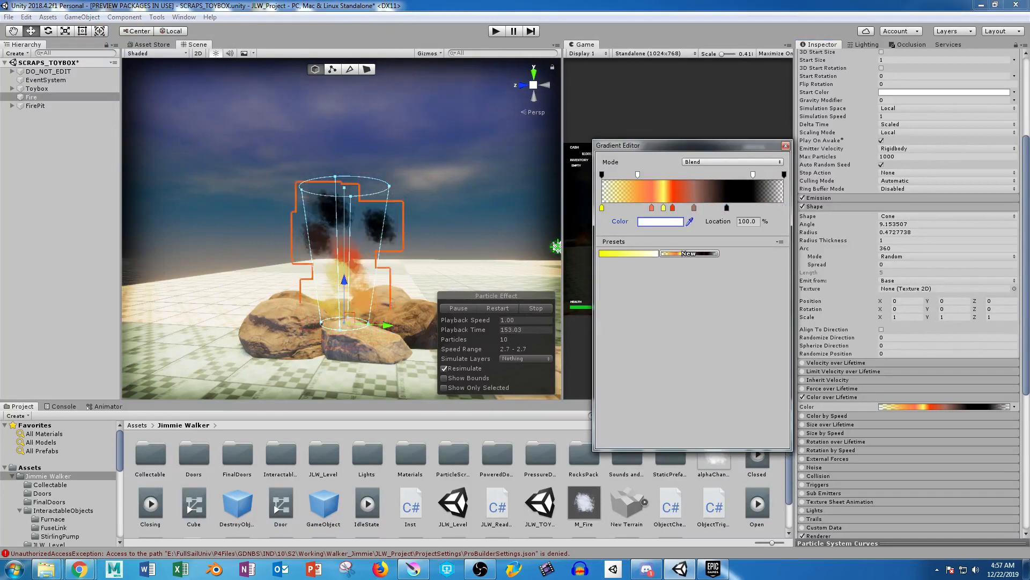
Change the gradient's 68.5% colour key to dark grey (3A3A3A).
{"action": "left_click", "coordinate": [726, 208]}
{"action": "left_click", "coordinate": [660, 221]}
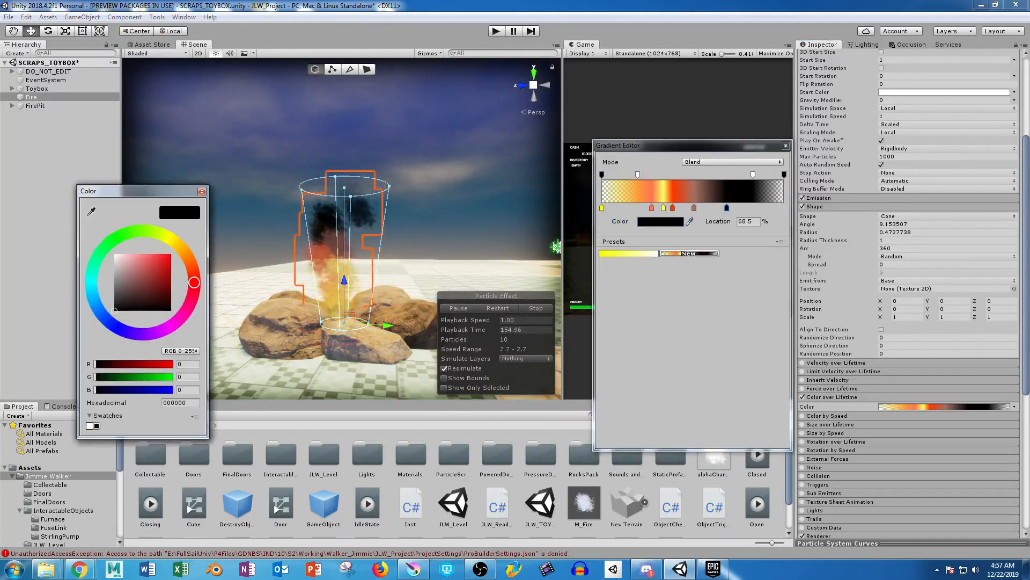
{"action": "left_click_drag", "start_coordinate": [114, 310], "coordinate": [114, 295]}
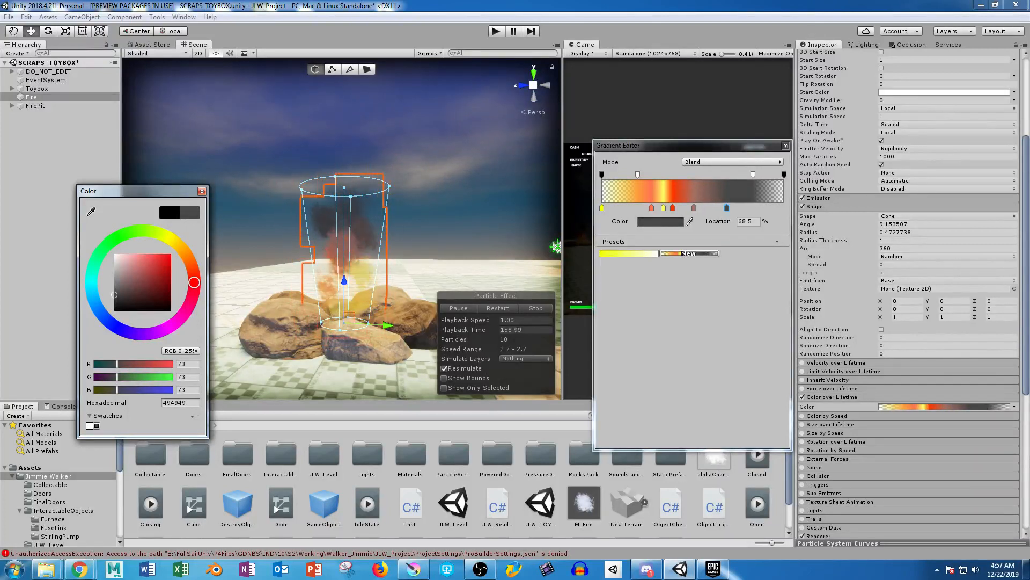
{"action": "left_click_drag", "start_coordinate": [115, 295], "coordinate": [114, 297]}
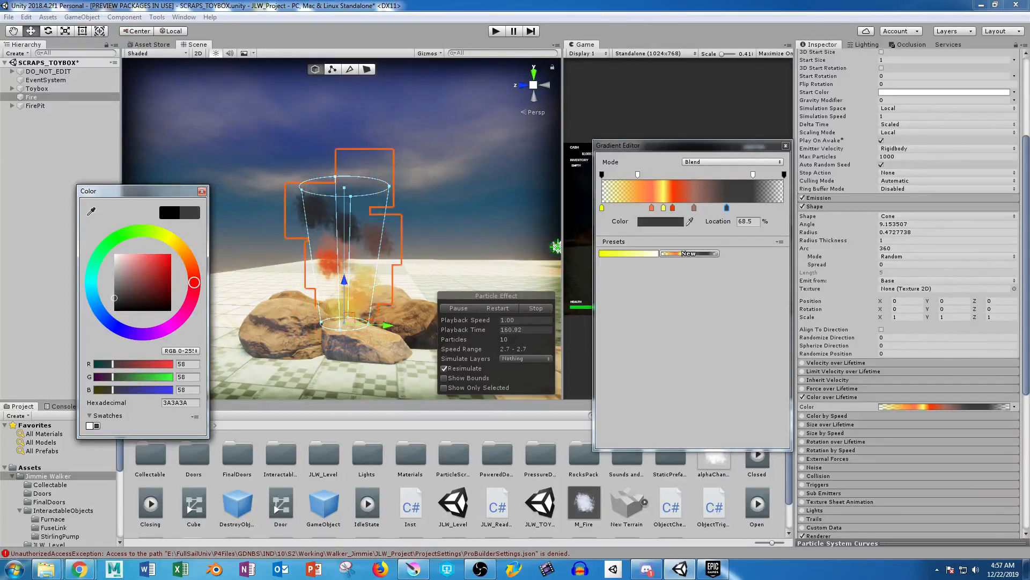
{"action": "left_click", "coordinate": [202, 191]}
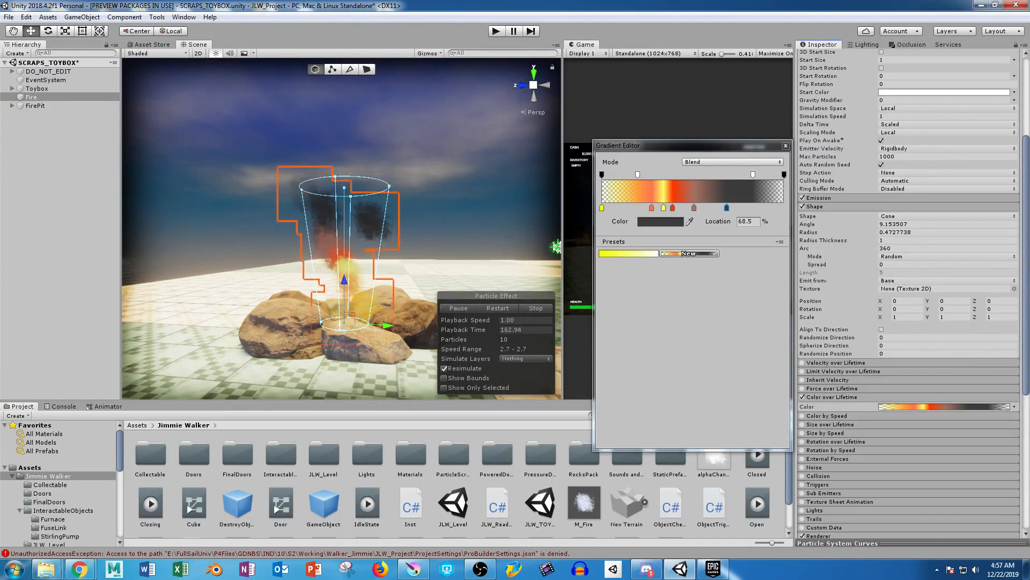
Shift the last three colour keys towards the gradient's end, placing the saturated red one at 46.2%, and close the gradient.
{"action": "left_click_drag", "start_coordinate": [726, 207], "coordinate": [686, 208]}
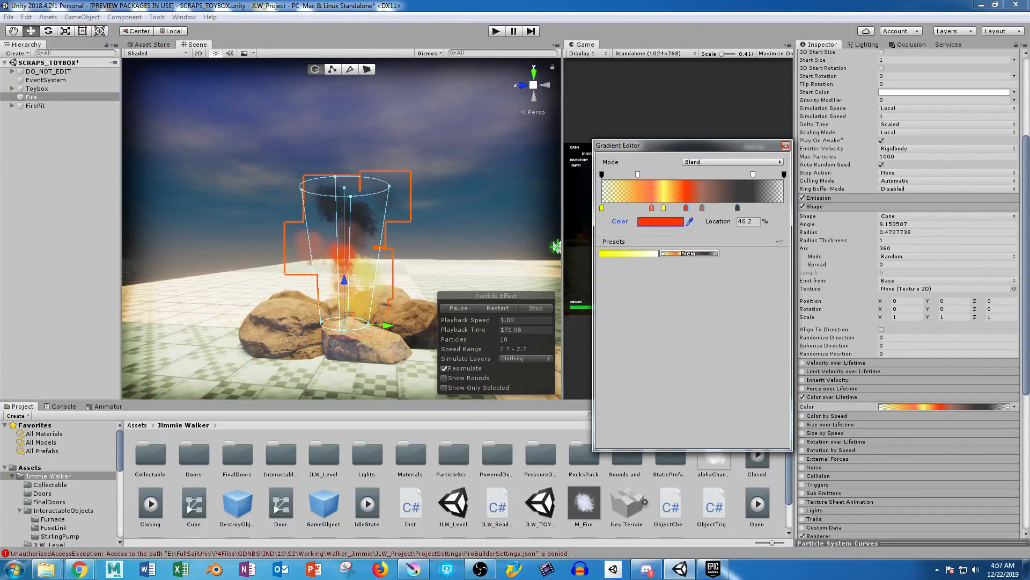
{"action": "left_click", "coordinate": [786, 145]}
{"action": "mouse_move", "coordinate": [376, 215]}
{"action": "right_mouse_down"}
{"action": "mouse_move", "coordinate": [335, 252]}
{"action": "mouse_move", "coordinate": [403, 259]}
{"action": "mouse_move", "coordinate": [381, 241]}
{"action": "mouse_move", "coordinate": [379, 223]}
{"action": "right_mouse_up"}
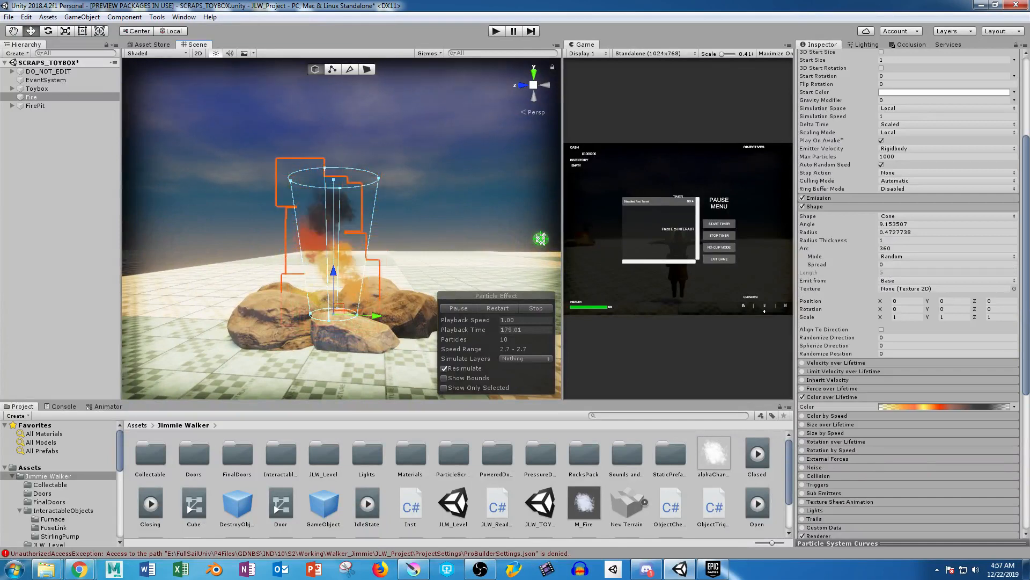
Enable Size over Lifetime on the Fire particle system and open its size curve in an enlarged curve view.
{"action": "scroll", "coordinate": [912, 294], "scroll_direction": "down", "scroll_amount": 3}
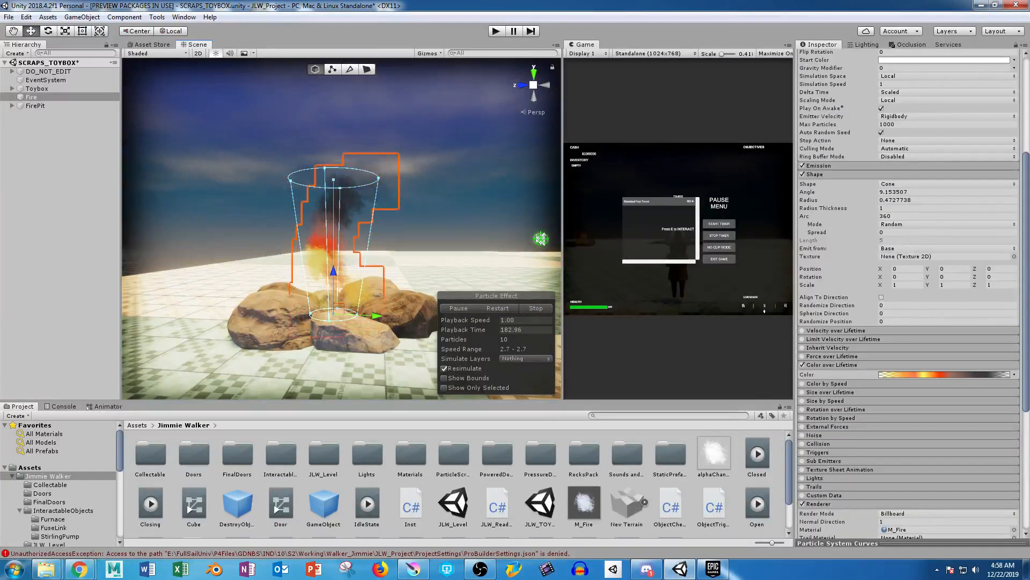
{"action": "left_click", "coordinate": [803, 392]}
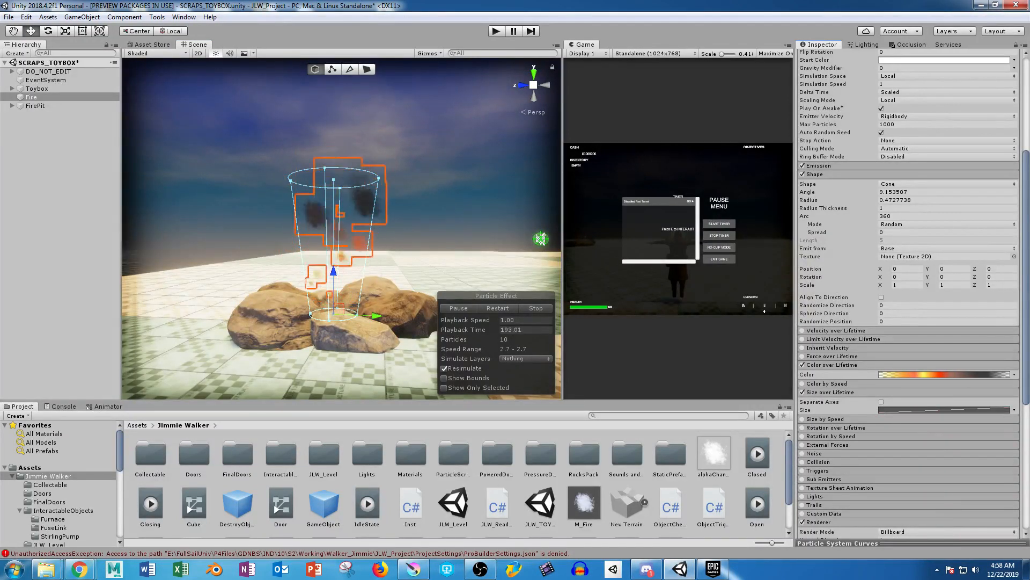
{"action": "left_click_drag", "start_coordinate": [923, 543], "coordinate": [923, 449]}
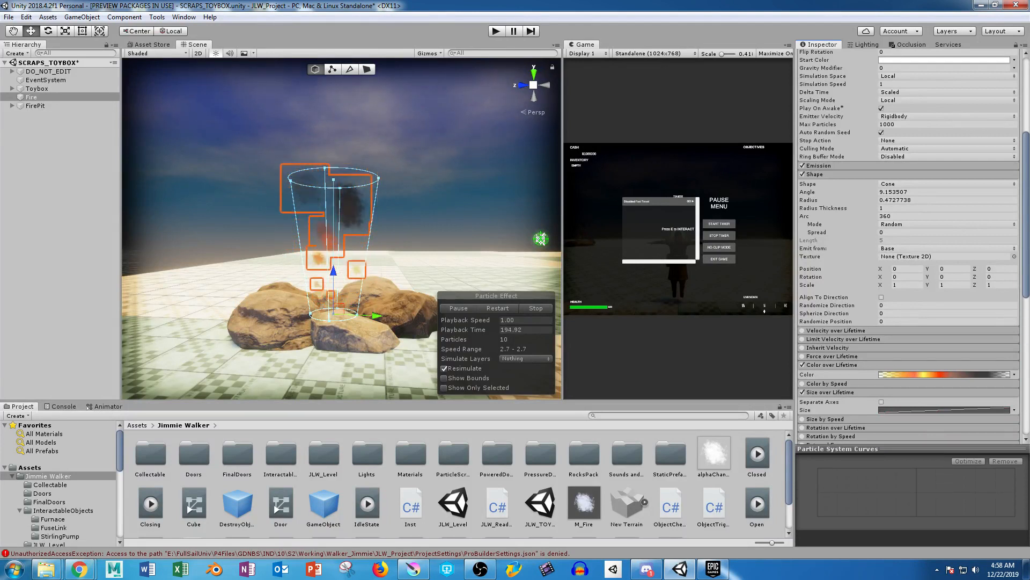
{"action": "left_click", "coordinate": [944, 410]}
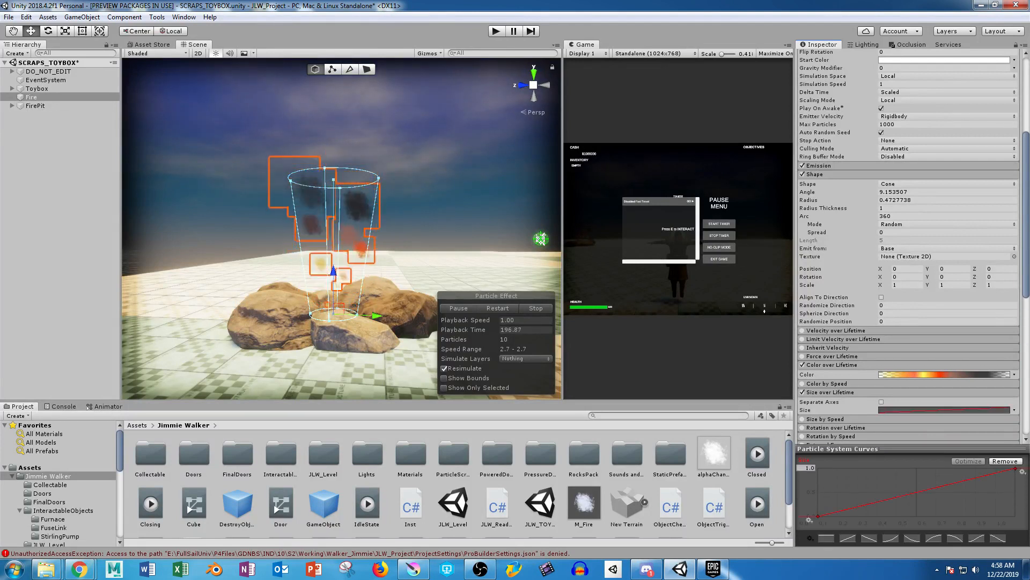
Reshape the size curve so particles start near full size 1.0 and curve down to 0 at the end of their lifetime.
{"action": "left_click_drag", "start_coordinate": [818, 516], "coordinate": [818, 471]}
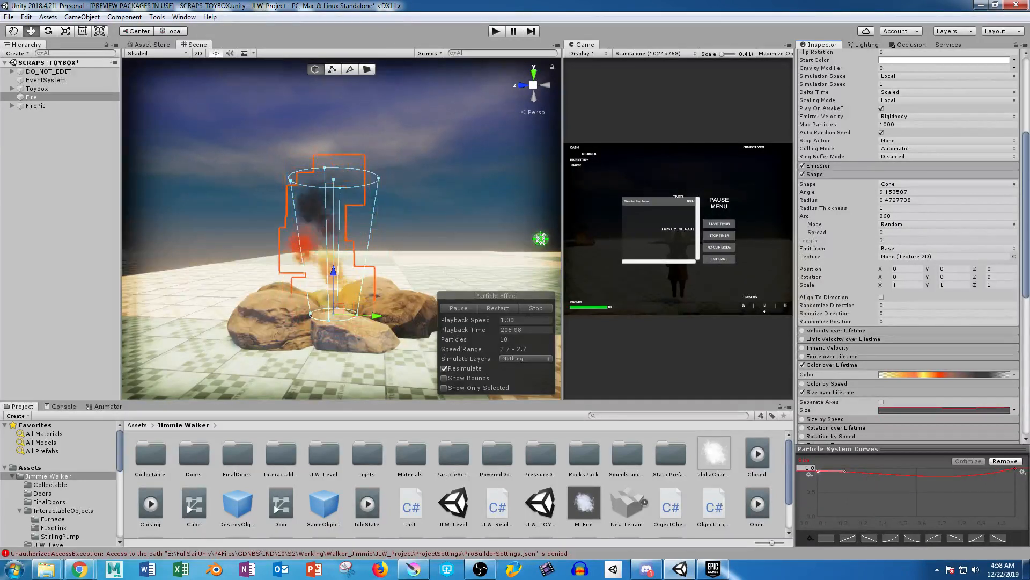
{"action": "left_click_drag", "start_coordinate": [819, 471], "coordinate": [818, 472]}
{"action": "left_click_drag", "start_coordinate": [1015, 470], "coordinate": [997, 497]}
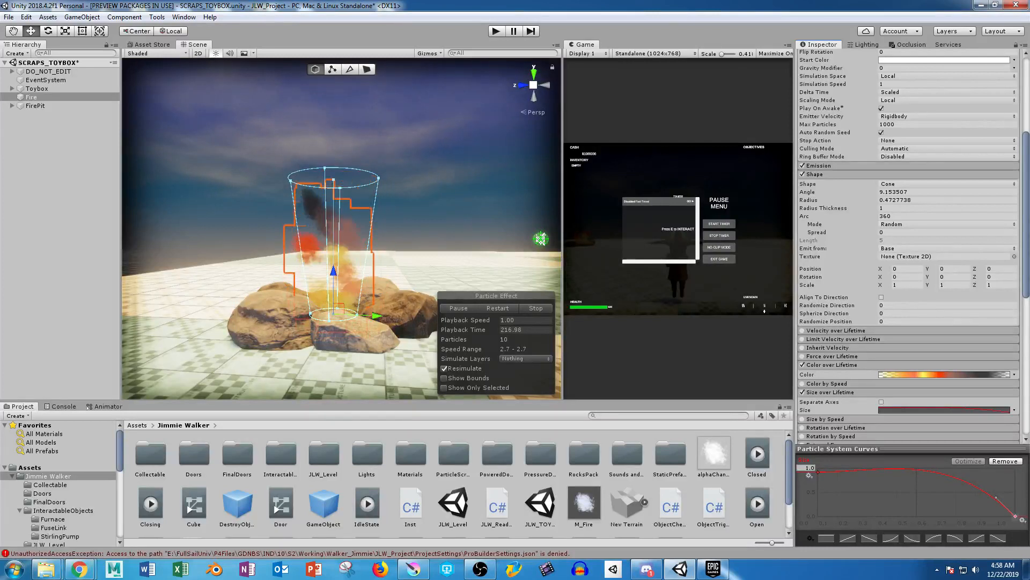
{"action": "left_click_drag", "start_coordinate": [942, 448], "coordinate": [943, 490]}
{"action": "left_click", "coordinate": [837, 392]}
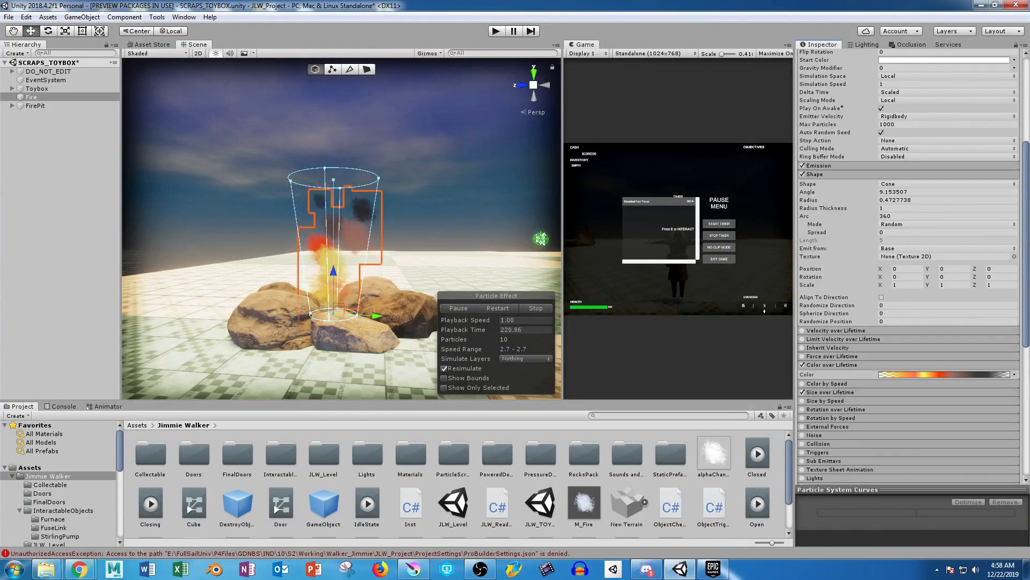
Widen the fire emitter cone to a radius of about 0.64.
{"action": "scroll", "coordinate": [909, 268], "scroll_direction": "down", "scroll_amount": 3}
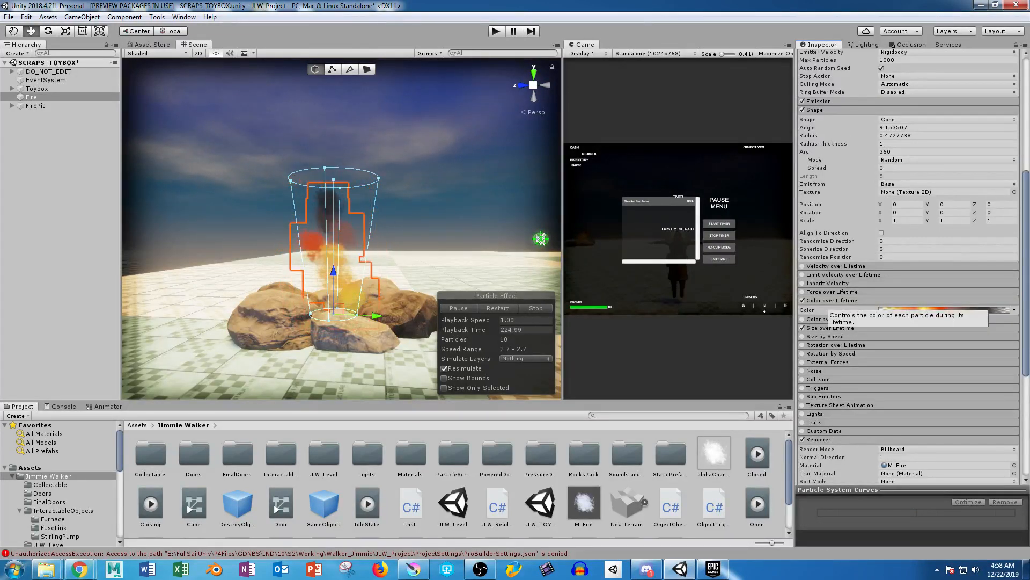
{"action": "scroll", "coordinate": [908, 269], "scroll_direction": "up", "scroll_amount": 3}
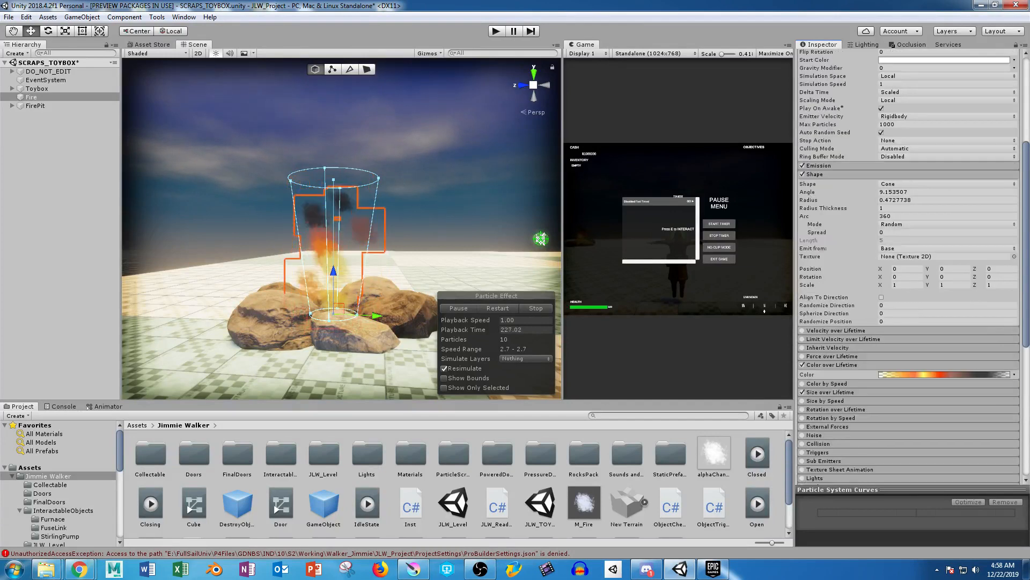
{"action": "scroll", "coordinate": [341, 228], "scroll_direction": "down", "scroll_amount": 5}
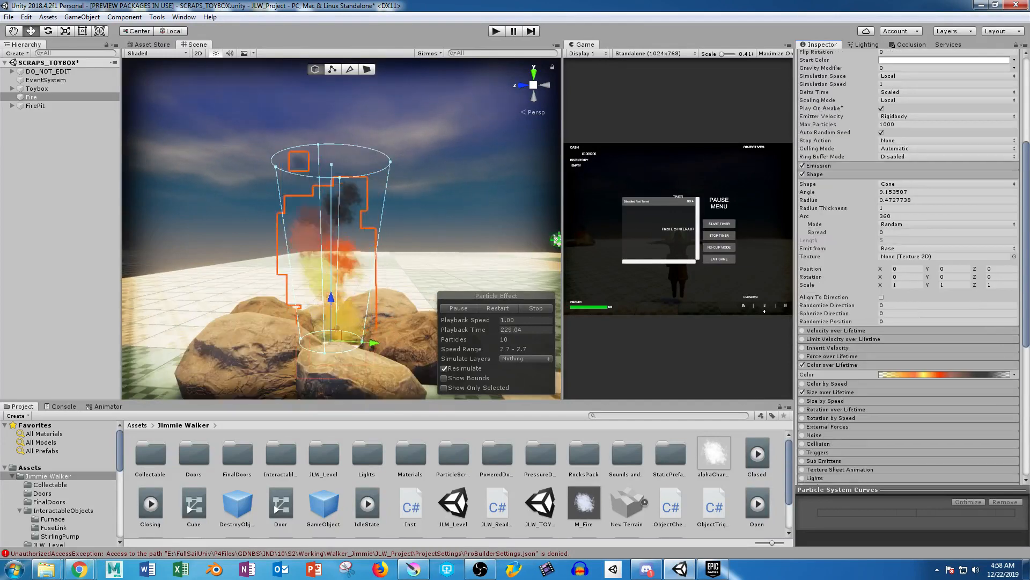
{"action": "scroll", "coordinate": [341, 228], "scroll_direction": "down", "scroll_amount": 5}
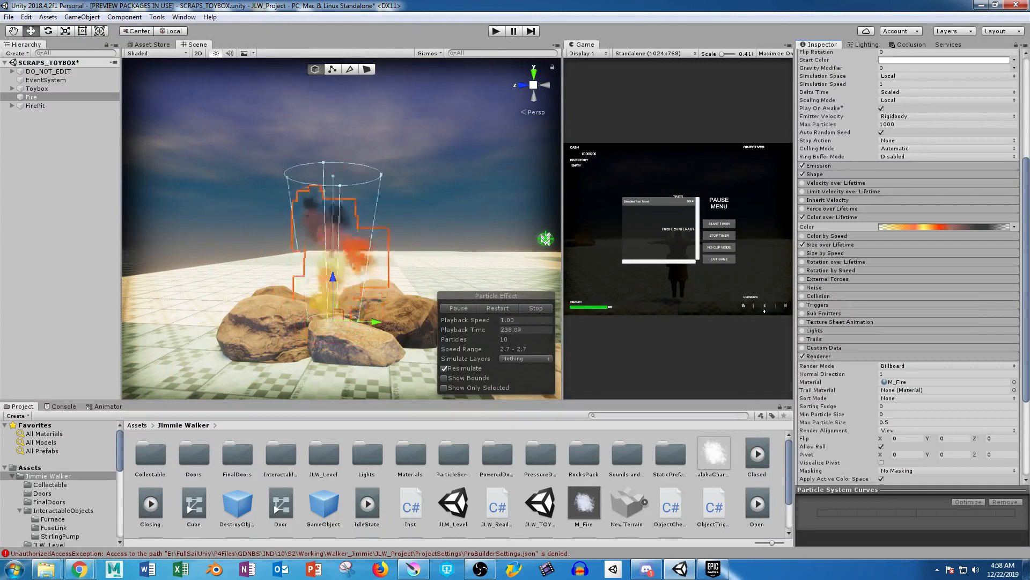
{"action": "left_click", "coordinate": [815, 174]}
{"action": "left_click_drag", "start_coordinate": [344, 241], "coordinate": [322, 241], "text": "alt"}
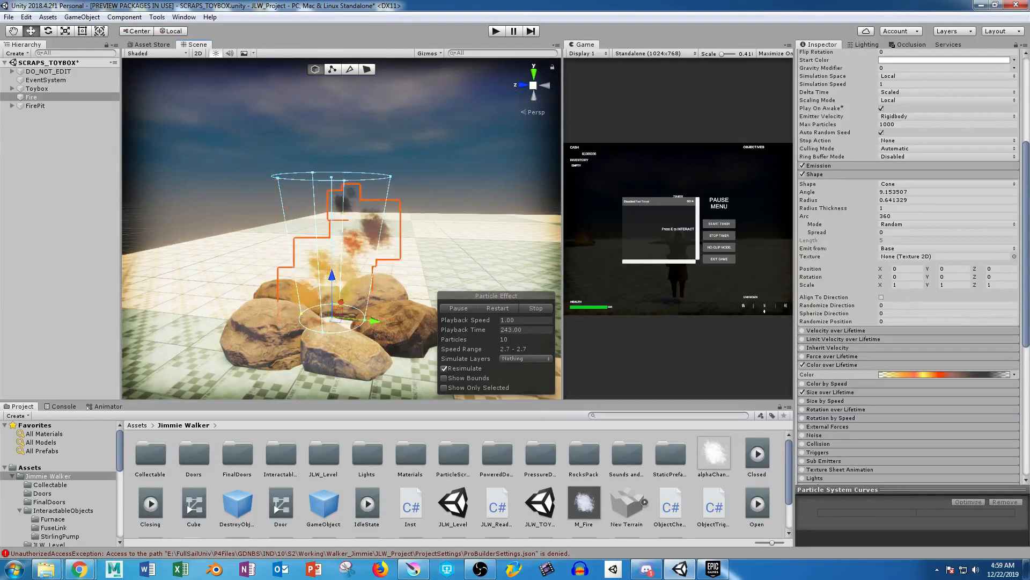
Set the fire particles' Start Size to 2 and view the effect from a lower angle.
{"action": "scroll", "coordinate": [909, 269], "scroll_direction": "up", "scroll_amount": 4}
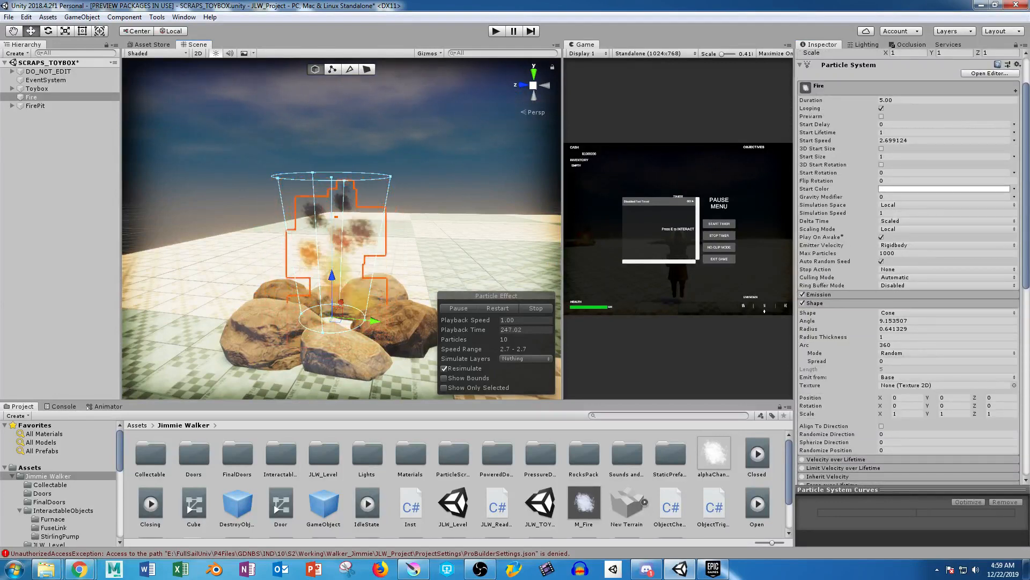
{"action": "left_click", "coordinate": [912, 156]}
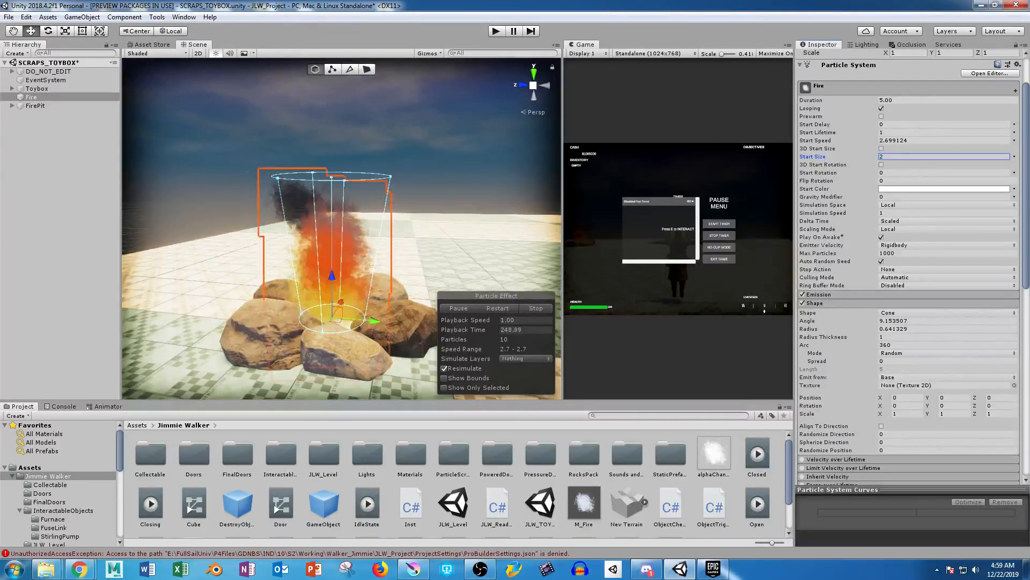
{"action": "left_click_drag", "start_coordinate": [322, 241], "coordinate": [374, 191], "text": "alt"}
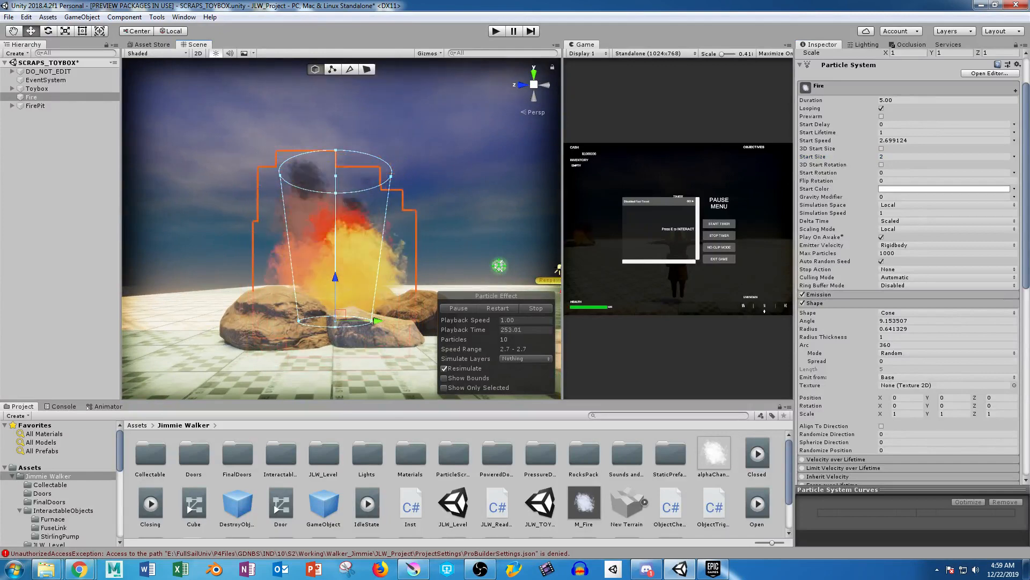
In the colour gradient, move the first opaque alpha key to 6.2%, the light orange-red key to 17.9% and the second yellow key earlier.
{"action": "scroll", "coordinate": [909, 268], "scroll_direction": "down", "scroll_amount": 6}
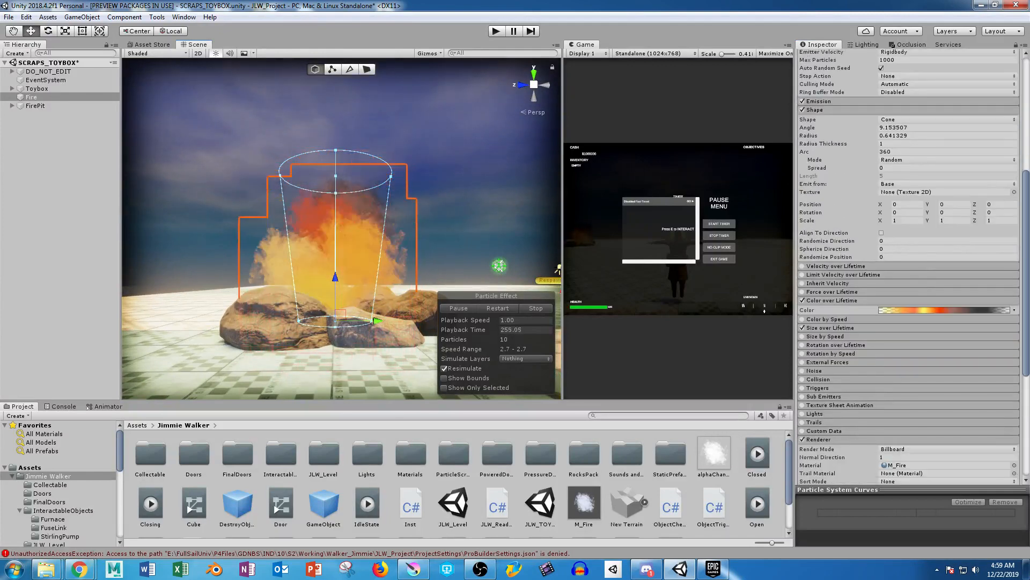
{"action": "left_click", "coordinate": [945, 310]}
{"action": "left_click", "coordinate": [638, 174]}
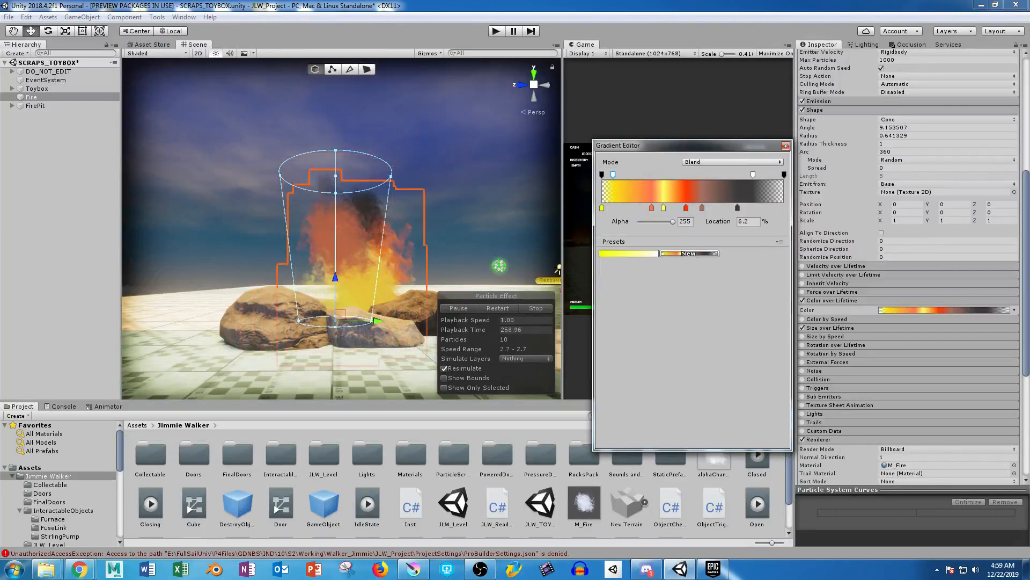
{"action": "mouse_move", "coordinate": [651, 207]}
{"action": "left_mouse_down"}
{"action": "mouse_move", "coordinate": [631, 208]}
{"action": "mouse_move", "coordinate": [652, 208]}
{"action": "left_mouse_up"}
{"action": "left_click", "coordinate": [631, 208]}
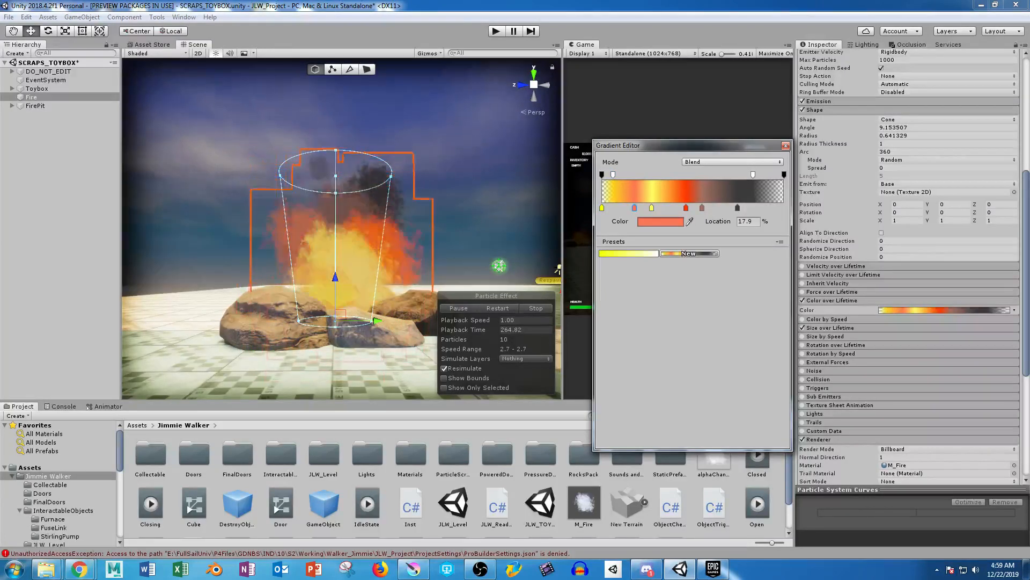
{"action": "left_click", "coordinate": [785, 146]}
{"action": "left_click_drag", "start_coordinate": [375, 209], "coordinate": [347, 236], "text": "alt"}
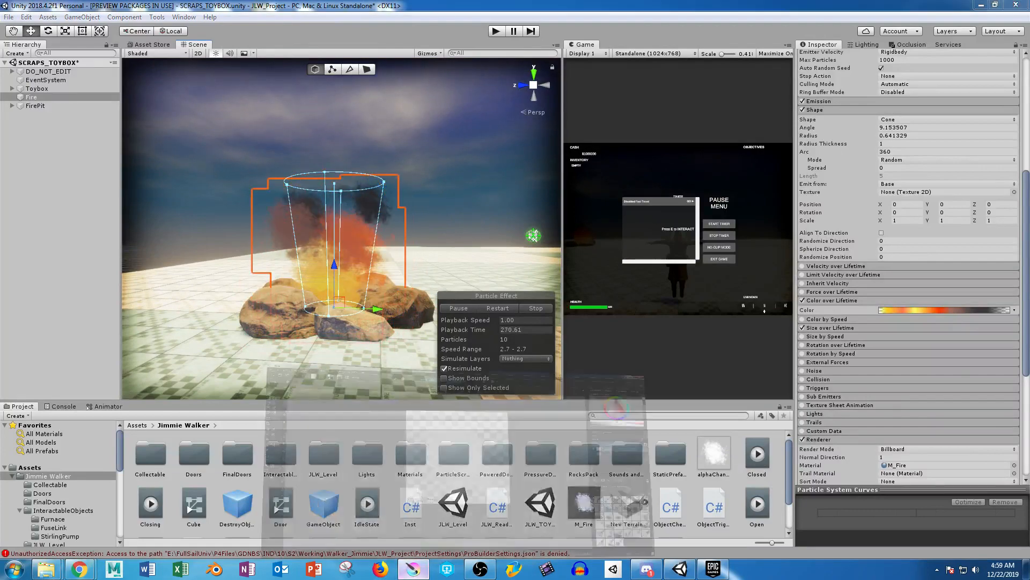
Switch to alphaChannel.png in Krita, make the Background layer visible and select the Eraser Circle brush preset.
{"action": "left_click", "coordinate": [413, 569]}
{"action": "left_click", "coordinate": [873, 264]}
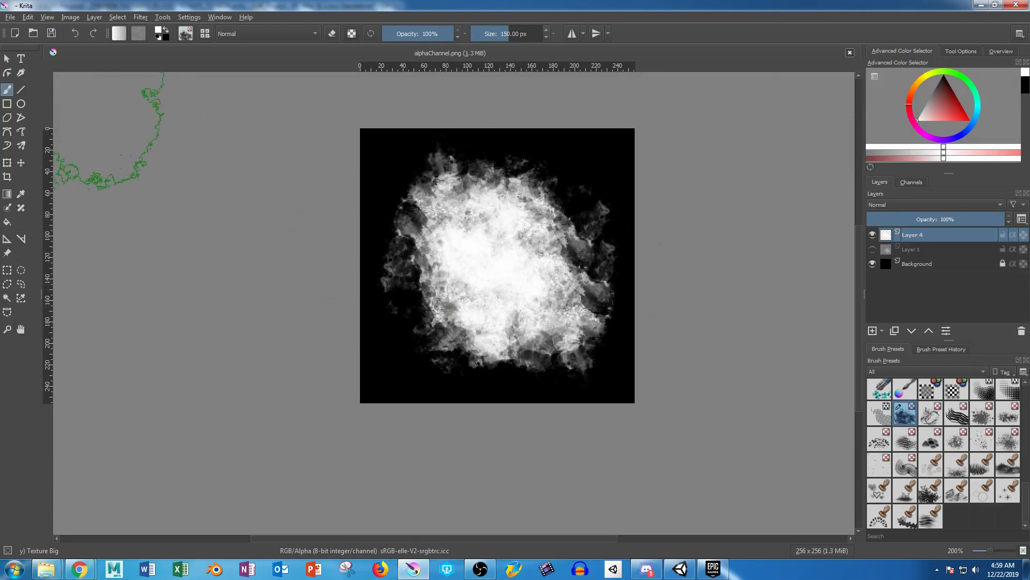
{"action": "left_click", "coordinate": [409, 33]}
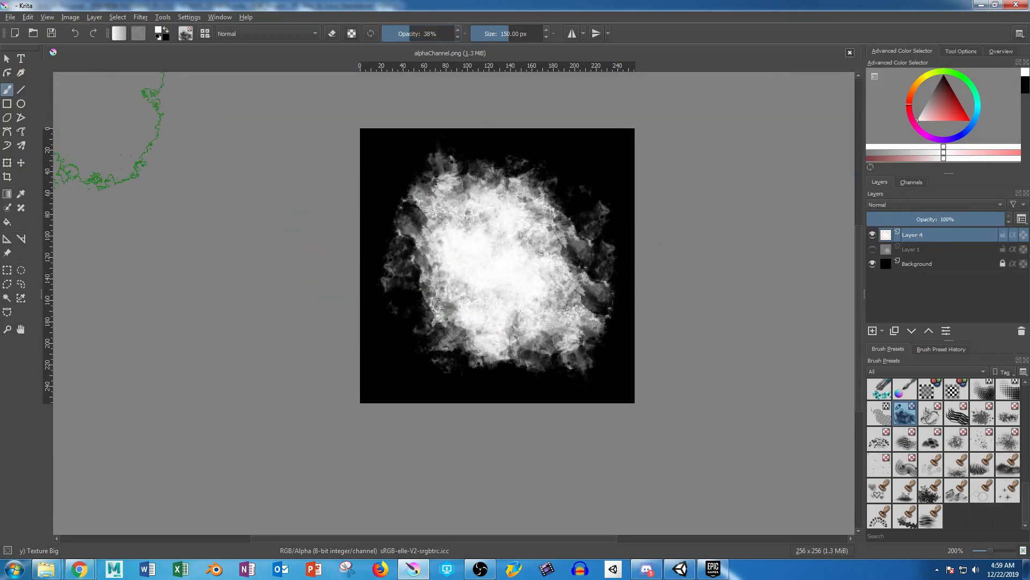
{"action": "scroll", "coordinate": [943, 454], "scroll_direction": "up", "scroll_amount": 10}
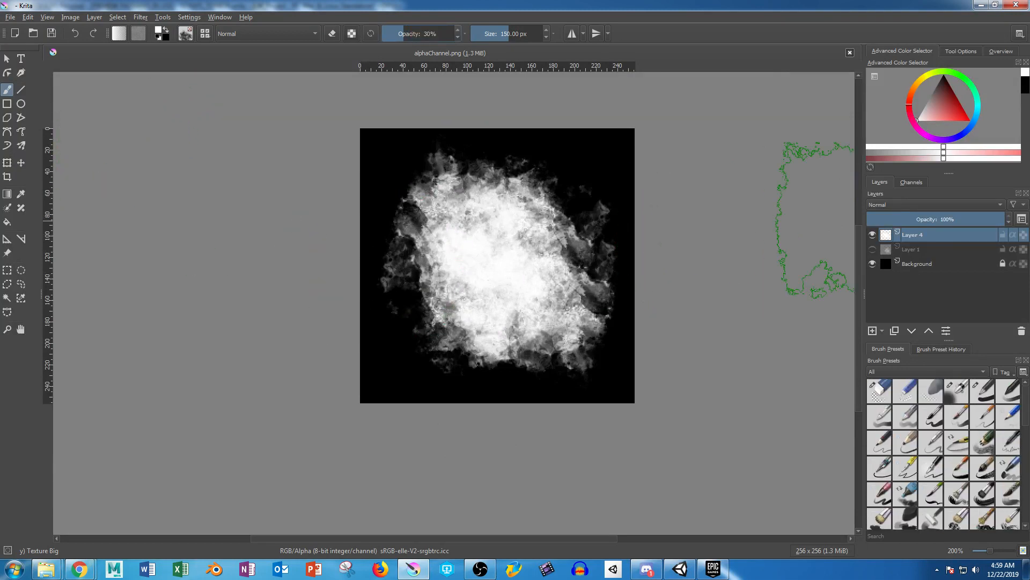
{"action": "left_click", "coordinate": [879, 391]}
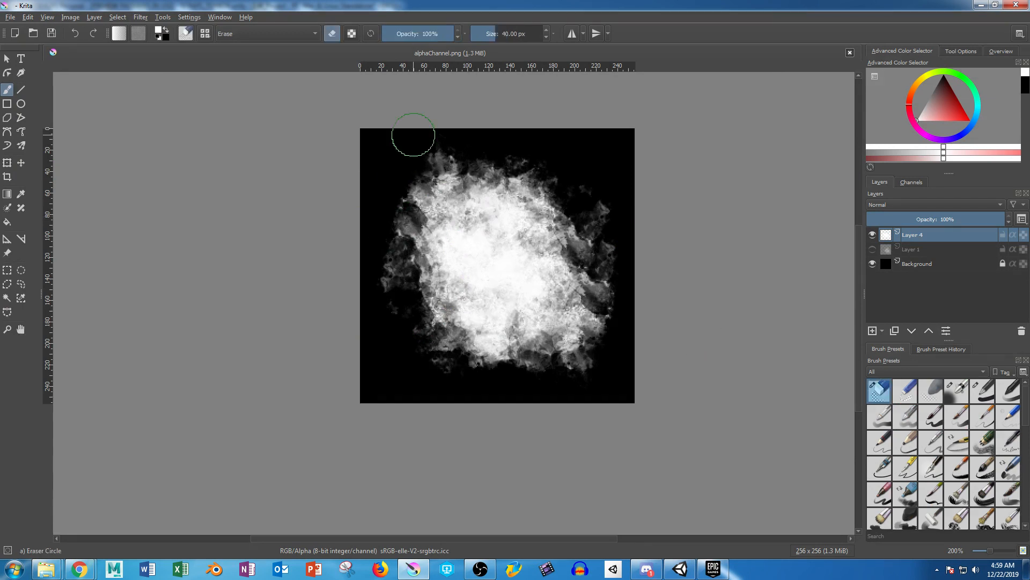
Set the eraser to 111.43 px and 28% opacity and lightly erase across the white cloud on Layer 4.
{"action": "left_click", "coordinate": [505, 34]}
{"action": "left_click", "coordinate": [462, 211]}
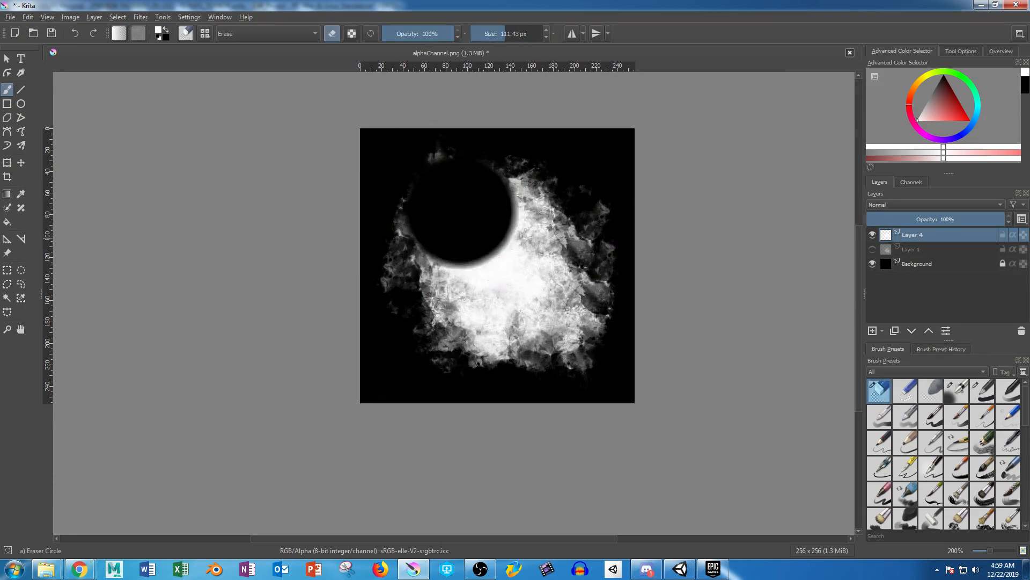
{"action": "key", "text": "ctrl+z"}
{"action": "left_click", "coordinate": [403, 34]}
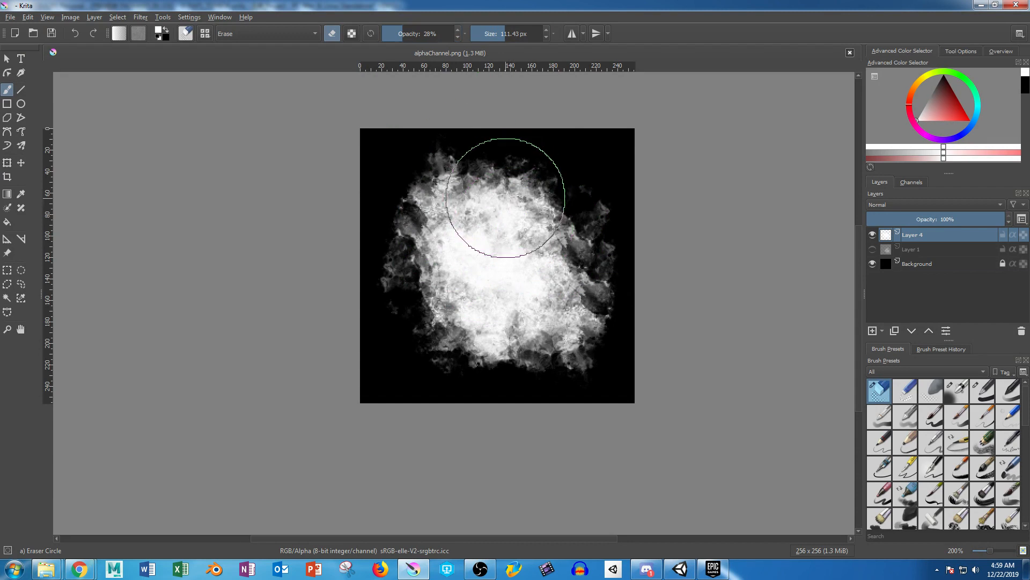
{"action": "mouse_move", "coordinate": [505, 198]}
{"action": "left_mouse_down"}
{"action": "mouse_move", "coordinate": [594, 253]}
{"action": "mouse_move", "coordinate": [494, 322]}
{"action": "mouse_move", "coordinate": [437, 317]}
{"action": "mouse_move", "coordinate": [408, 264]}
{"action": "mouse_move", "coordinate": [451, 161]}
{"action": "mouse_move", "coordinate": [587, 253]}
{"action": "mouse_move", "coordinate": [575, 322]}
{"action": "mouse_move", "coordinate": [627, 339]}
{"action": "mouse_move", "coordinate": [679, 285]}
{"action": "left_mouse_up"}
Save the texture with its black Background visible as a PNG over alphaChannel.png on the Desktop, using the default export options.
{"action": "key", "text": "ctrl+shift+s"}
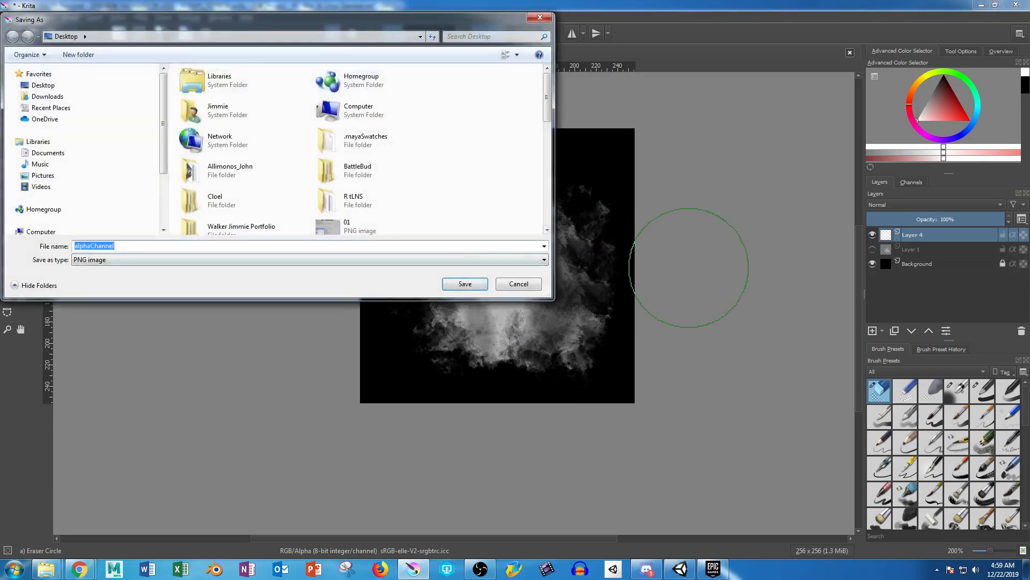
{"action": "key", "text": "Return"}
{"action": "key", "text": "Left"}
{"action": "key", "text": "Return"}
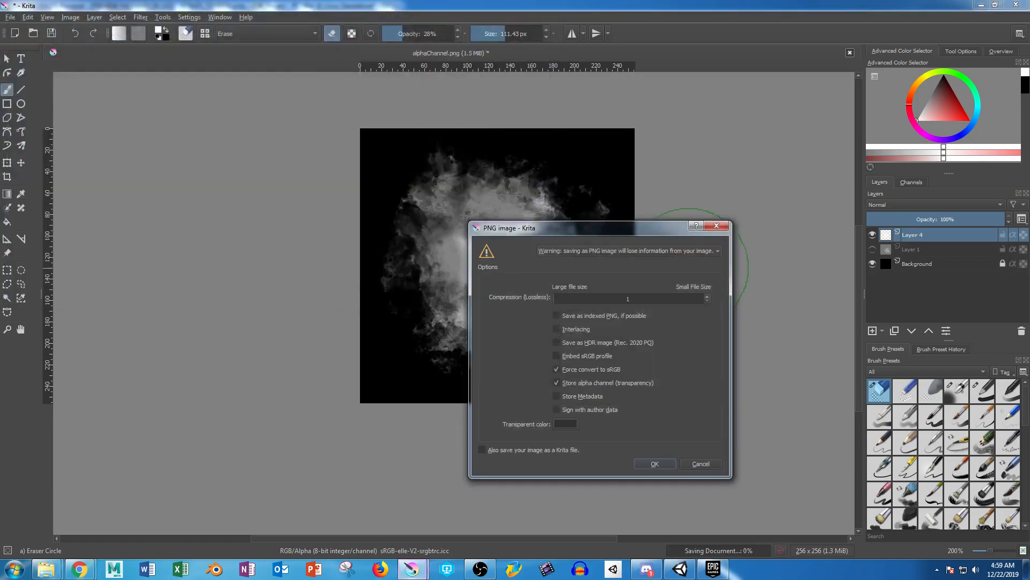
{"action": "key", "text": "Return"}
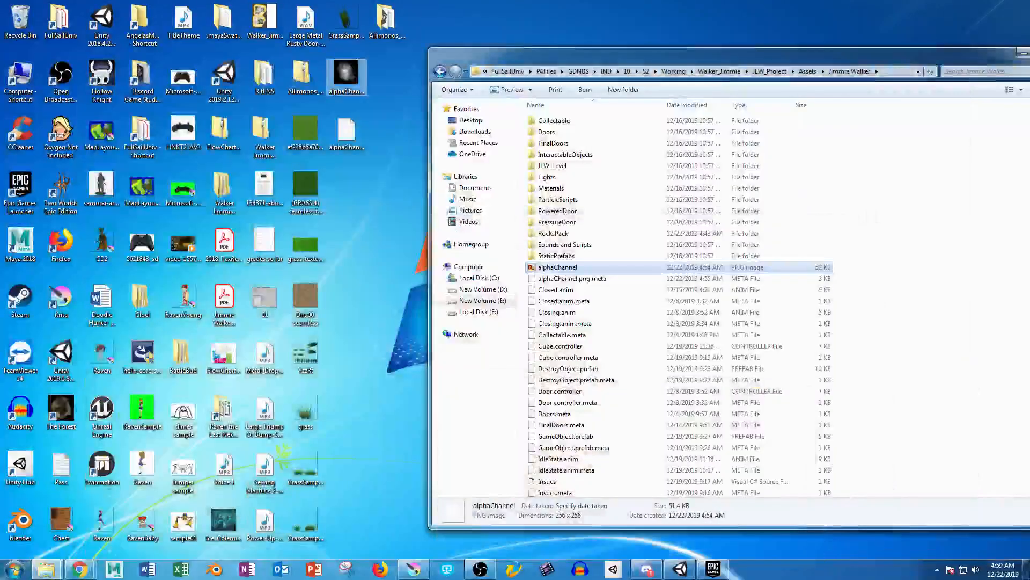
Replace alphaChannel.png in the project's assets folder with the Desktop copy and inspect the texture and M_Fire material in Unity.
{"action": "left_click_drag", "start_coordinate": [346, 75], "coordinate": [979, 282]}
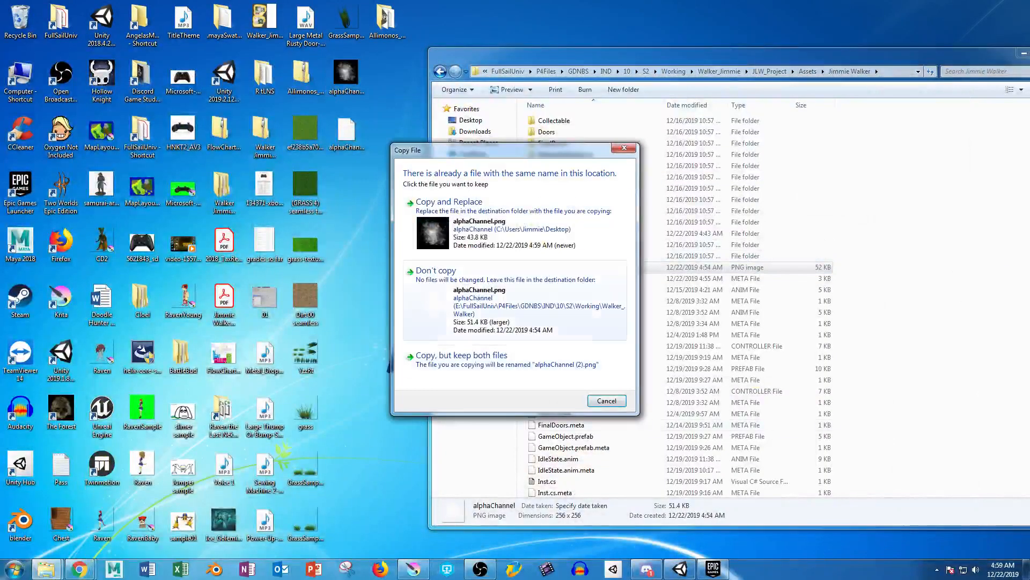
{"action": "left_click", "coordinate": [449, 201]}
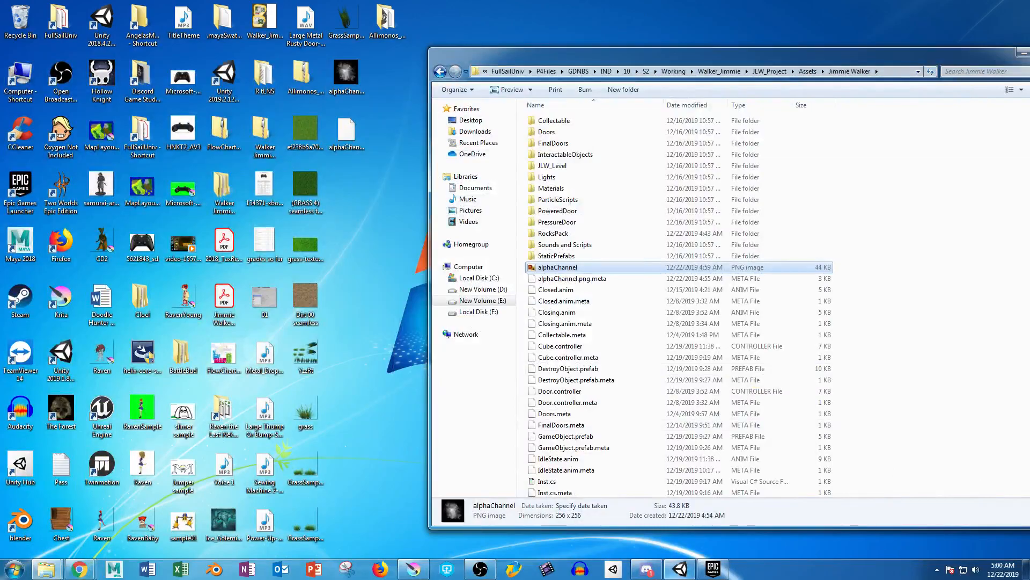
{"action": "left_click", "coordinate": [680, 569]}
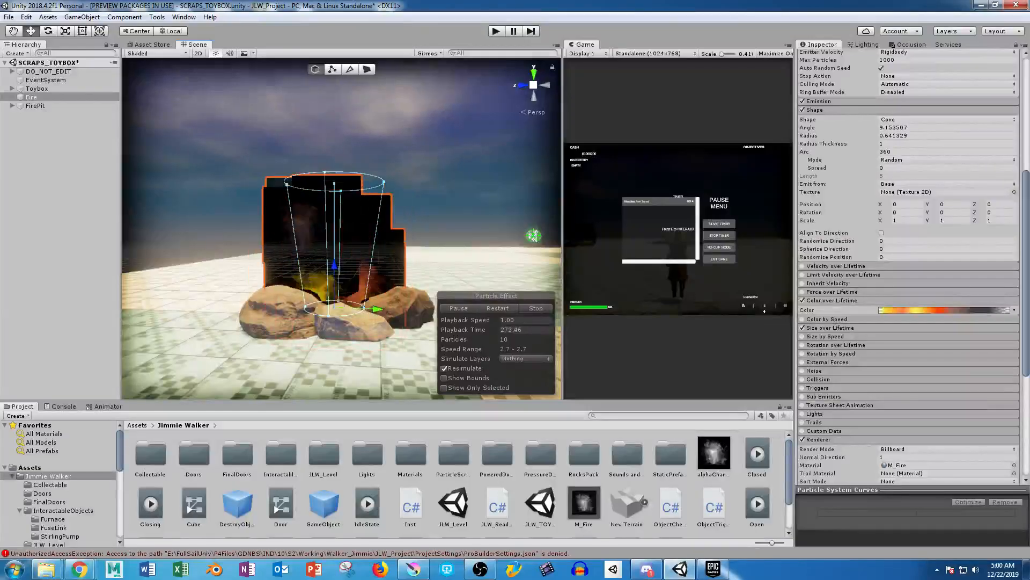
{"action": "left_click", "coordinate": [714, 453]}
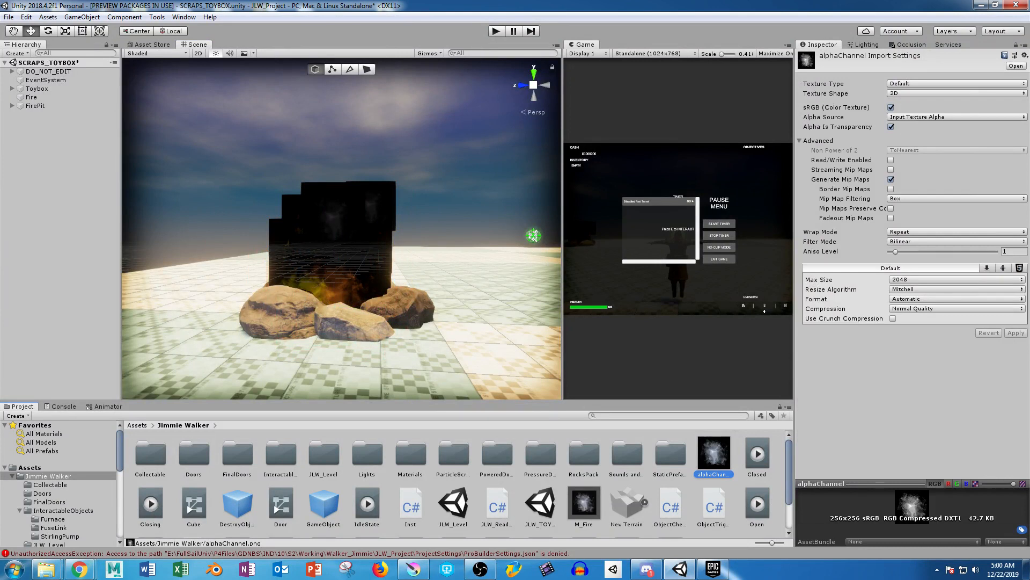
{"action": "left_click", "coordinate": [584, 503]}
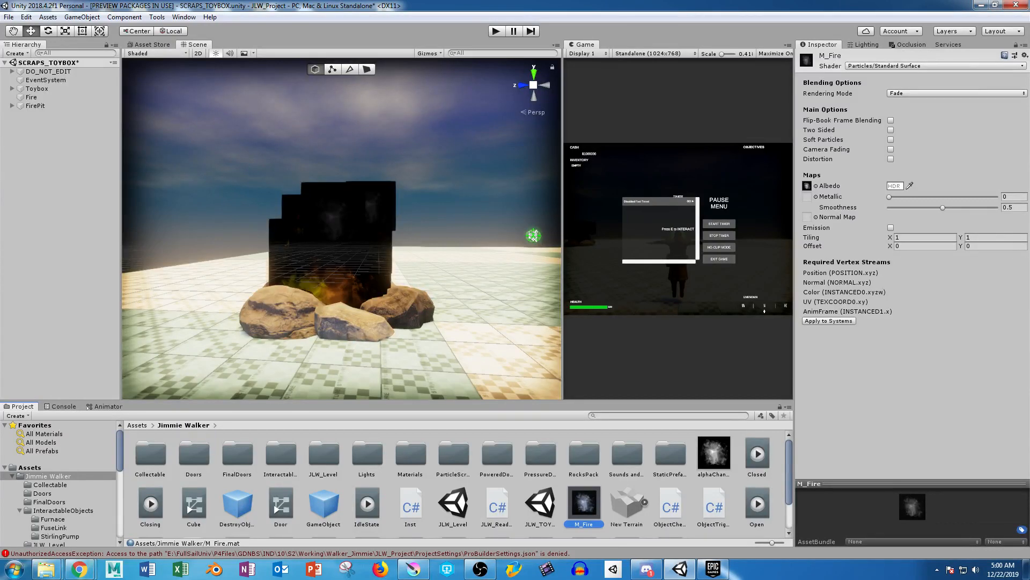
Switch to Krita, hide the Background layer and save the image as a PNG over alphaChannel.png on the Desktop.
{"action": "left_click", "coordinate": [981, 5]}
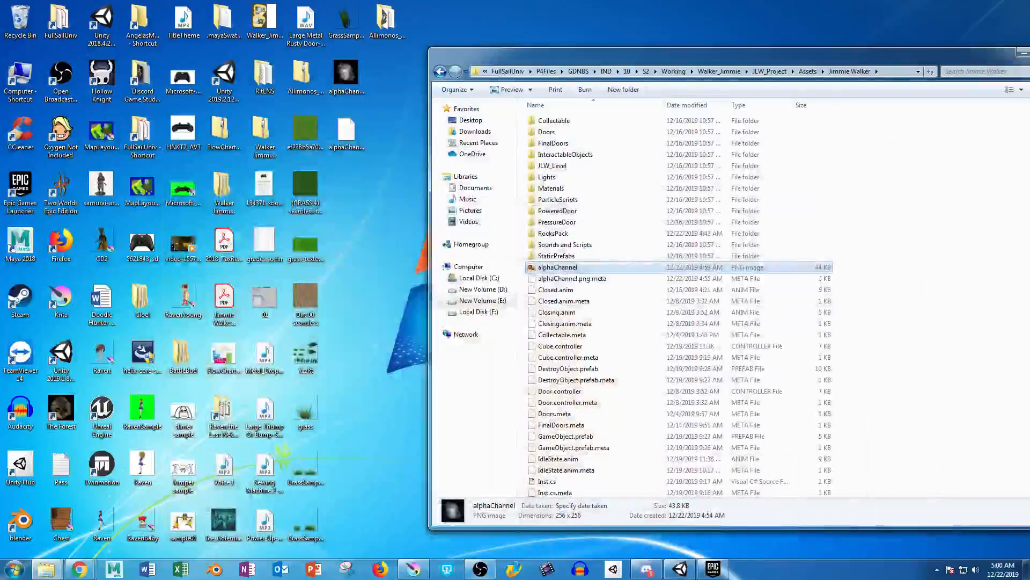
{"action": "left_click", "coordinate": [414, 569]}
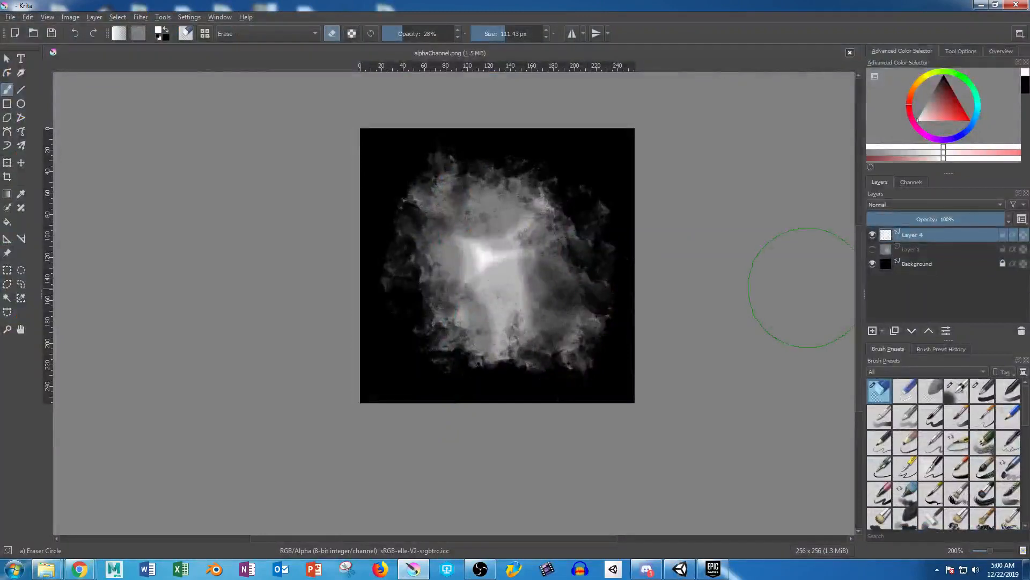
{"action": "left_click", "coordinate": [872, 263]}
{"action": "key", "text": "ctrl+shift+s"}
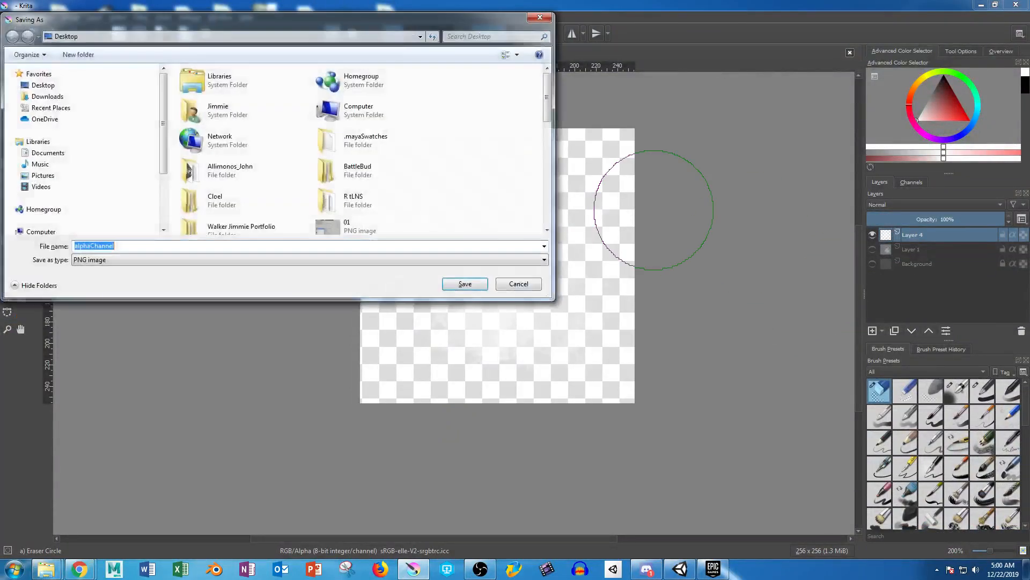
{"action": "key", "text": "Return"}
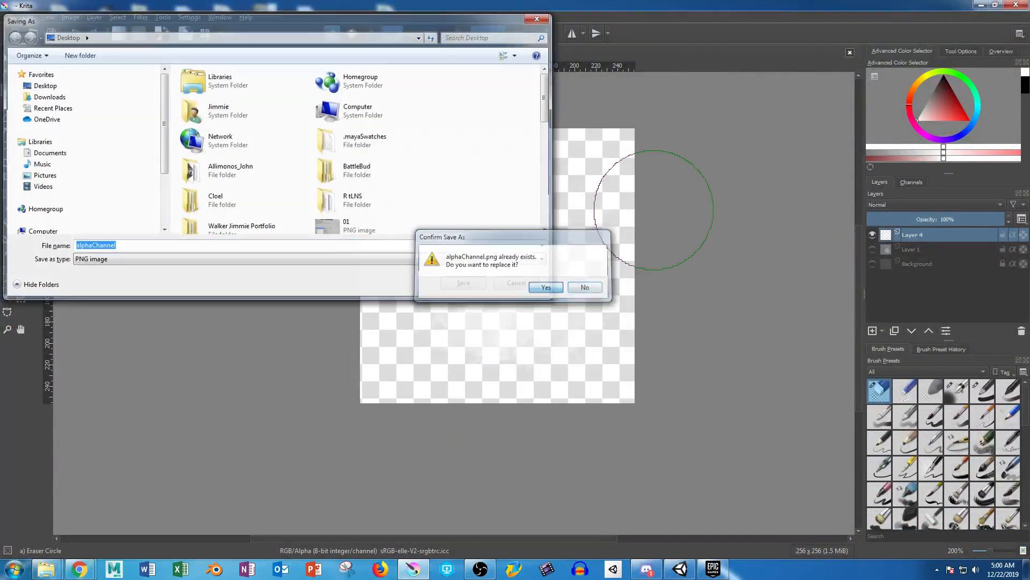
{"action": "key", "text": "alt+y"}
{"action": "key", "text": "Return"}
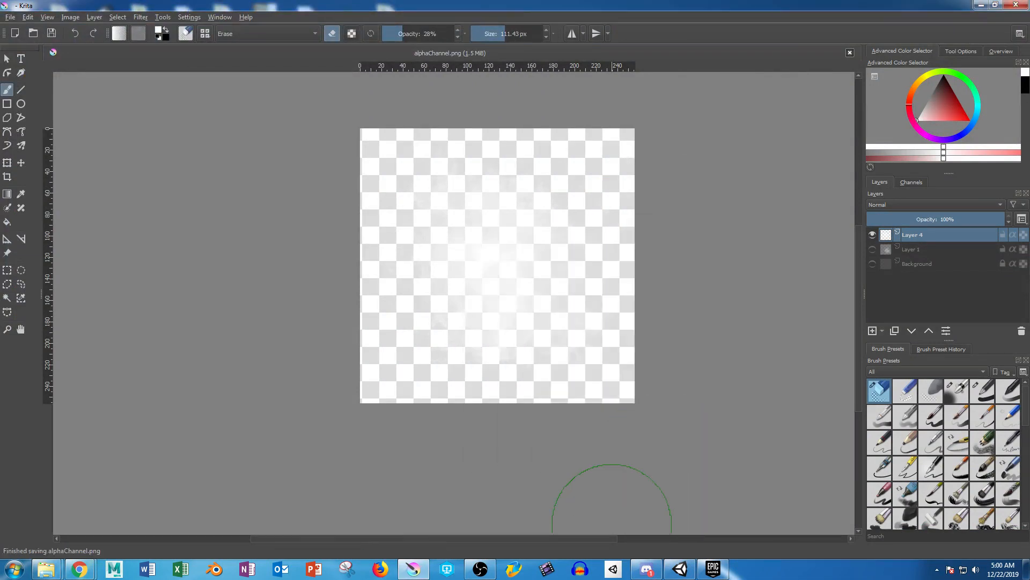
Replace the project's alphaChannel.png with the transparent Desktop version and view the Fire particle system in Unity.
{"action": "left_click", "coordinate": [980, 5]}
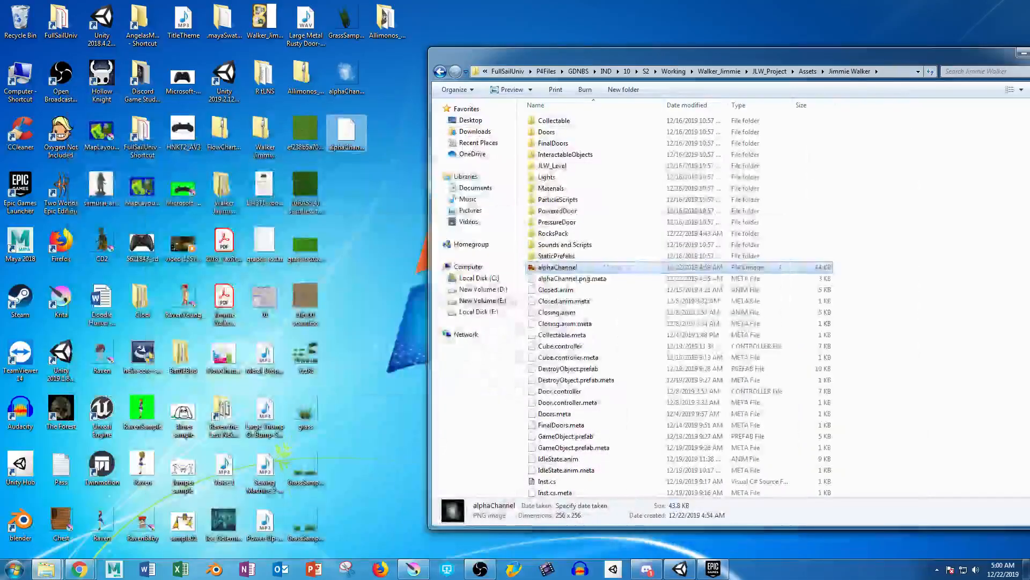
{"action": "key", "text": "ctrl+v"}
{"action": "left_click", "coordinate": [478, 200]}
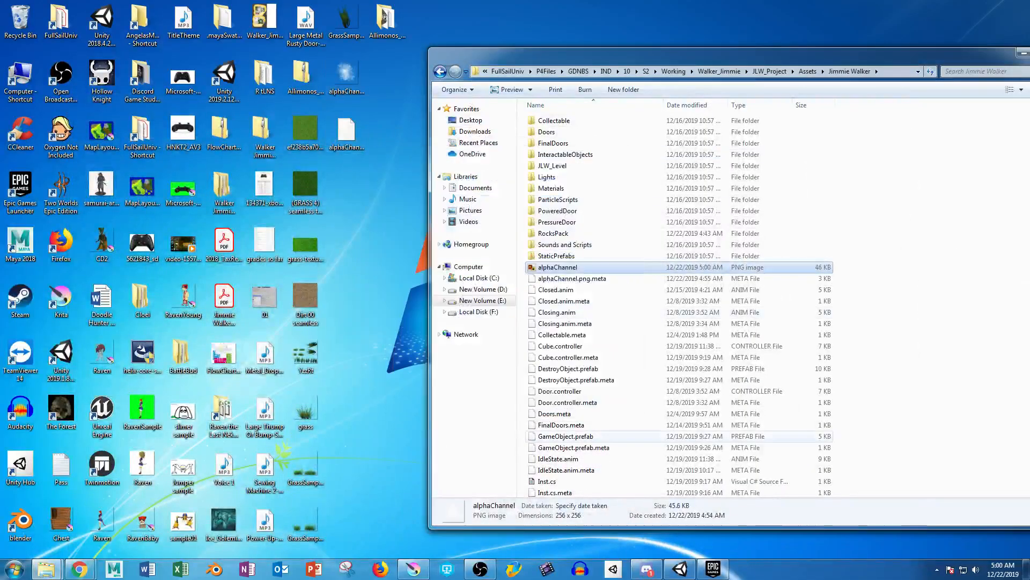
{"action": "left_click", "coordinate": [680, 568]}
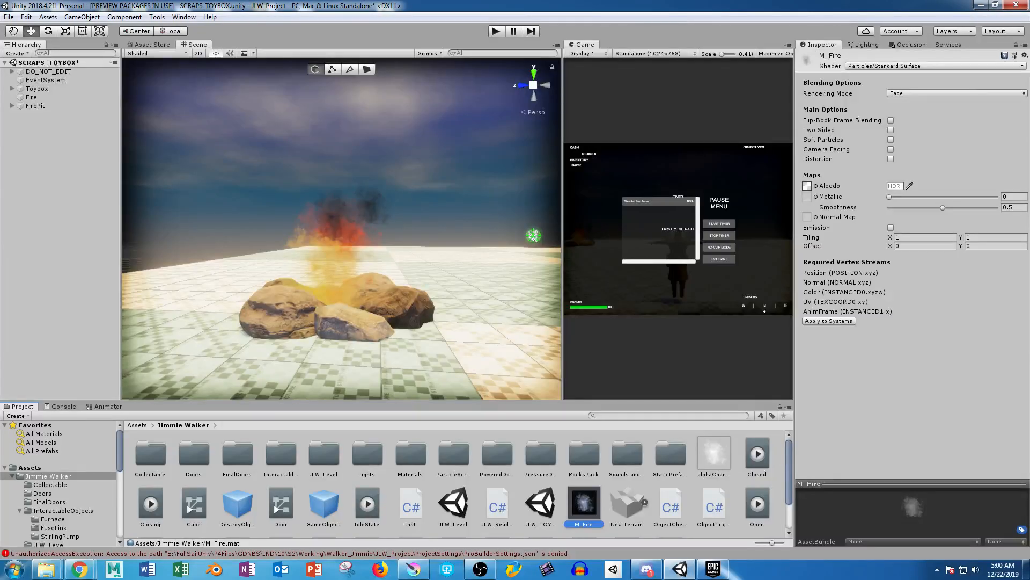
{"action": "left_click", "coordinate": [32, 97]}
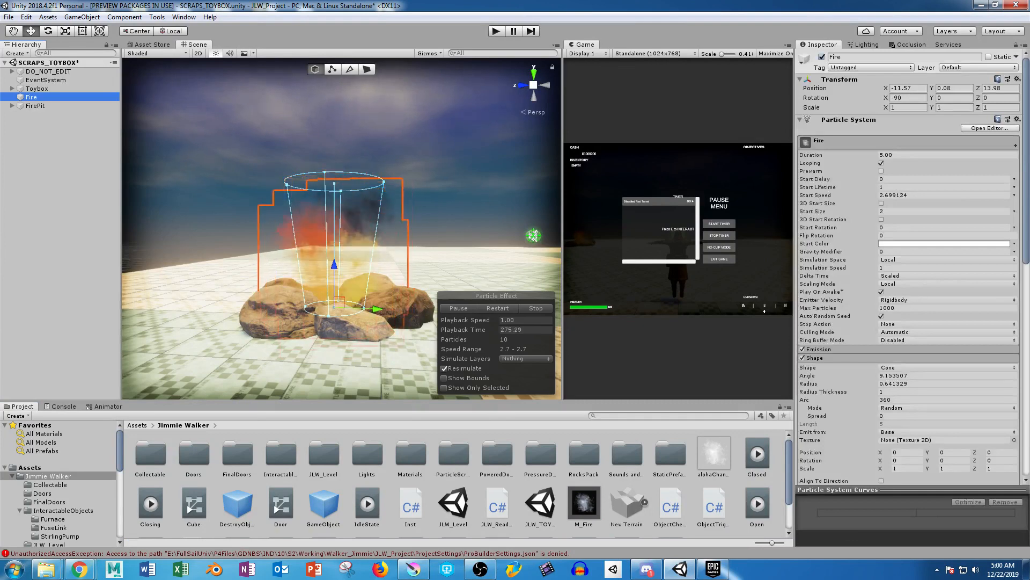
{"action": "right_click_drag", "start_coordinate": [342, 228], "coordinate": [370, 237]}
{"action": "key", "text": "f"}
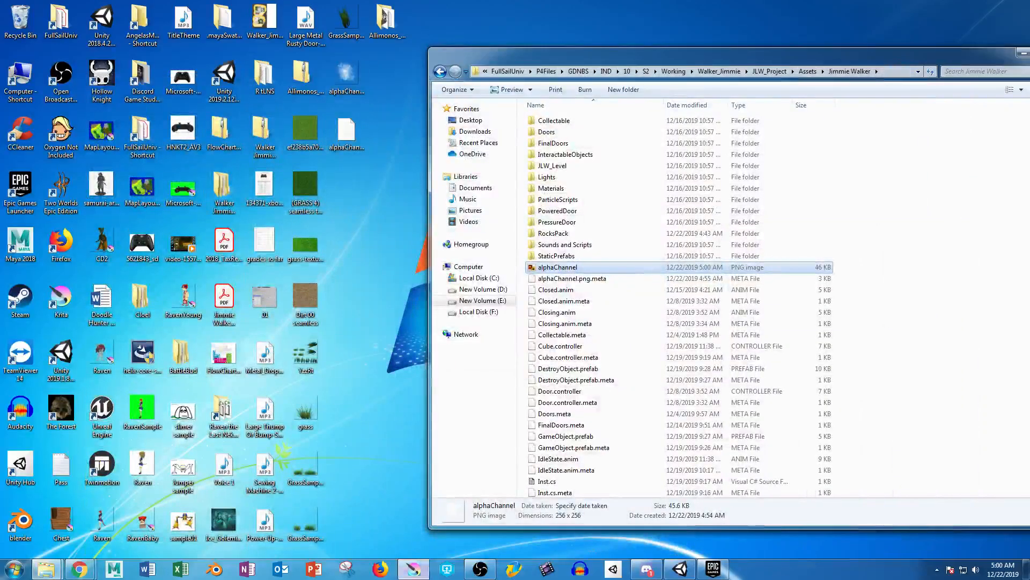
In Krita, with the Background layer visible, paint over the cloud using the Texture Big brush at 150 px and 30% opacity.
{"action": "left_click", "coordinate": [413, 568]}
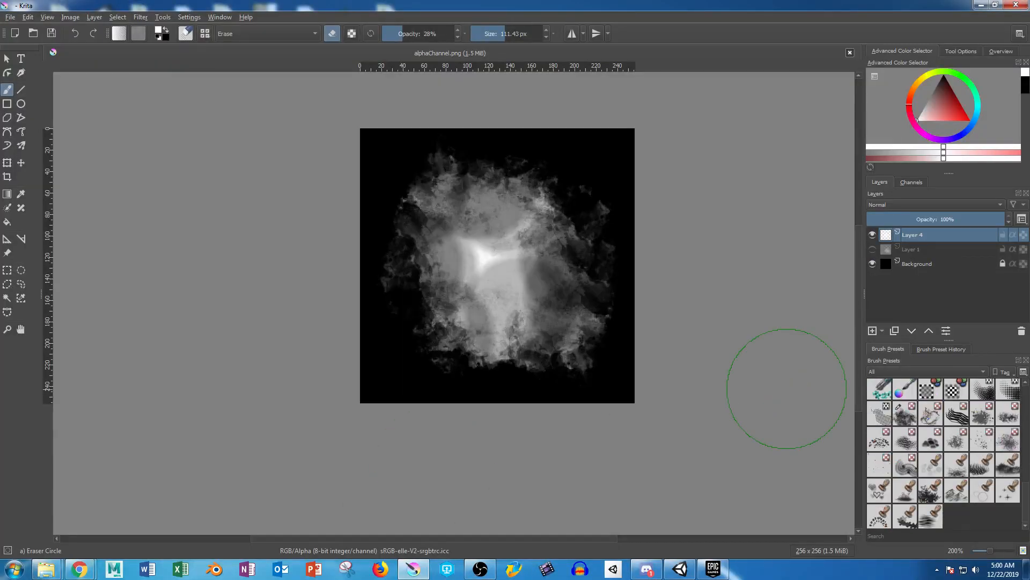
{"action": "left_click", "coordinate": [906, 490]}
{"action": "key", "text": "slash"}
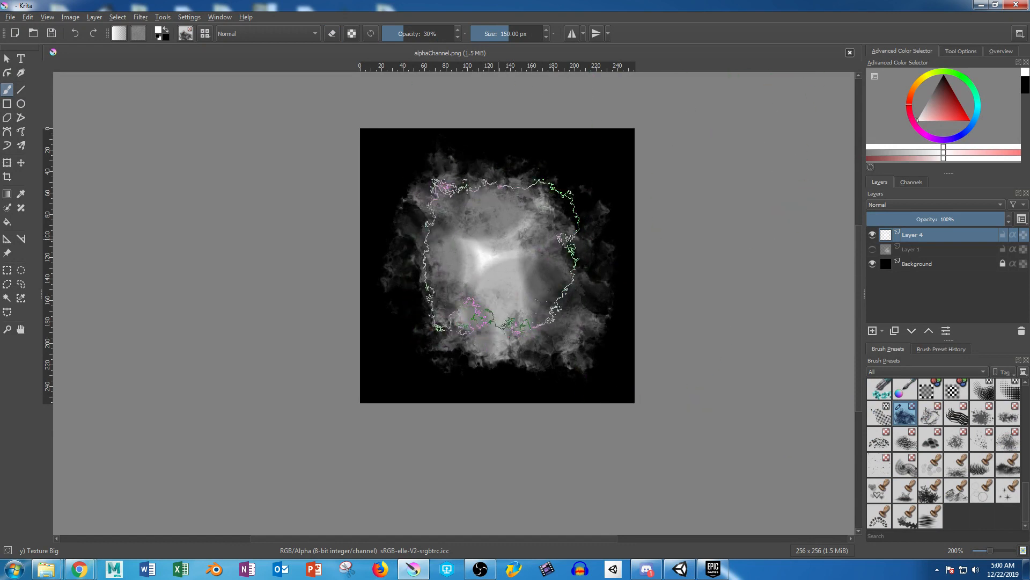
{"action": "mouse_move", "coordinate": [502, 255]}
{"action": "left_mouse_down"}
{"action": "mouse_move", "coordinate": [506, 276]}
{"action": "mouse_move", "coordinate": [541, 276]}
{"action": "mouse_move", "coordinate": [479, 292]}
{"action": "mouse_move", "coordinate": [463, 225]}
{"action": "mouse_move", "coordinate": [524, 218]}
{"action": "mouse_move", "coordinate": [489, 276]}
{"action": "mouse_move", "coordinate": [485, 265]}
{"action": "mouse_move", "coordinate": [499, 287]}
{"action": "mouse_move", "coordinate": [542, 299]}
{"action": "mouse_move", "coordinate": [786, 243]}
{"action": "left_mouse_up"}
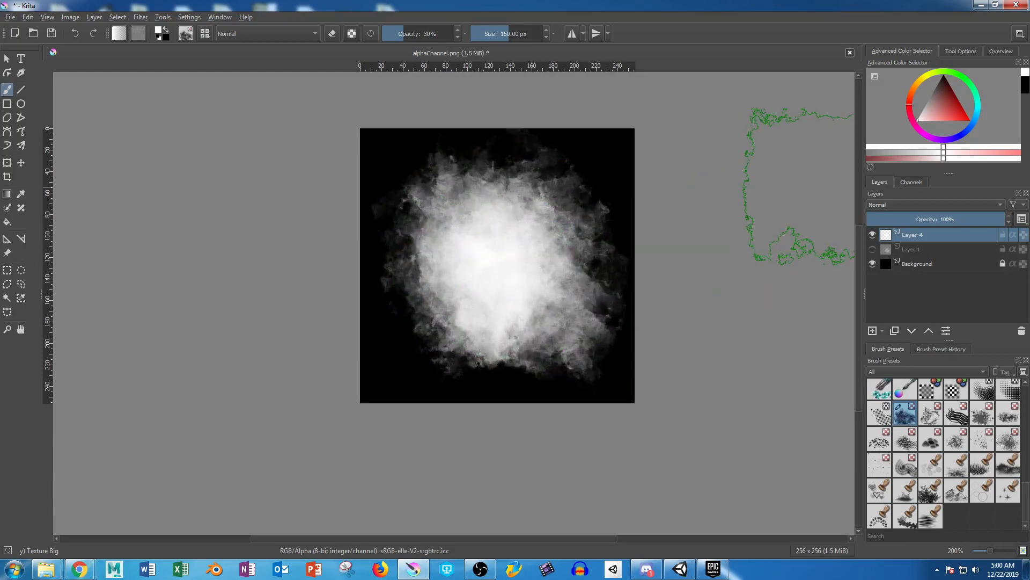
Try Texture Crackles at 16.71 px, undo the stroke, and paint crackles all over the cloud at 70.72 px.
{"action": "left_click", "coordinate": [931, 414]}
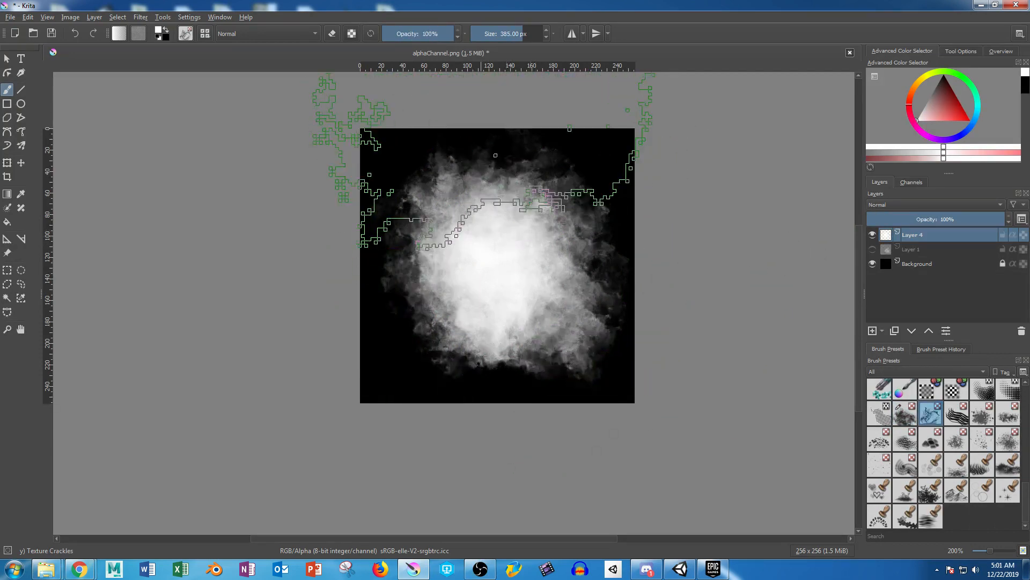
{"action": "left_click", "coordinate": [489, 34]}
{"action": "mouse_move", "coordinate": [511, 203]}
{"action": "left_mouse_down"}
{"action": "mouse_move", "coordinate": [593, 220]}
{"action": "mouse_move", "coordinate": [544, 261]}
{"action": "left_mouse_up"}
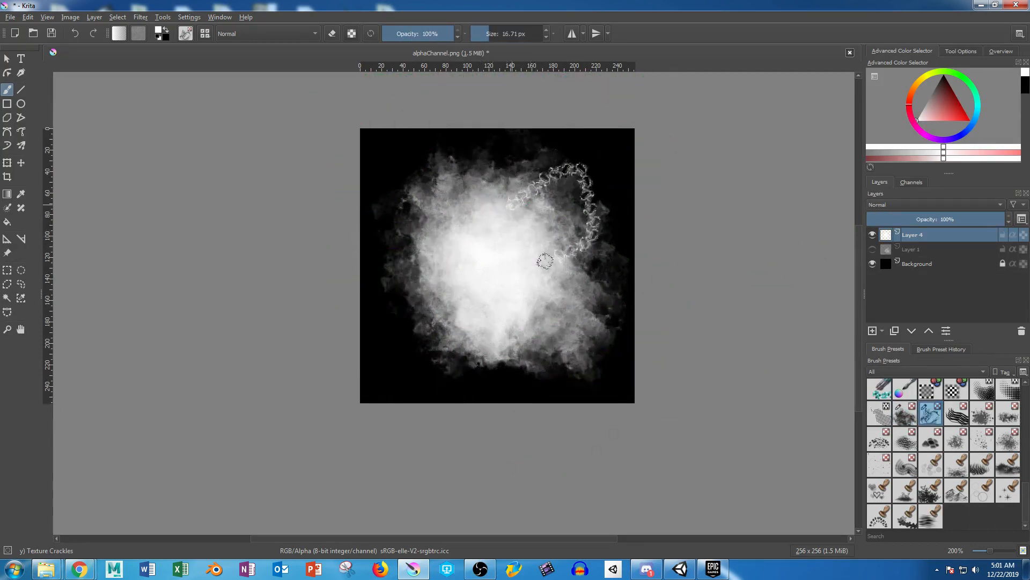
{"action": "key", "text": "ctrl+z"}
{"action": "left_click", "coordinate": [500, 34]}
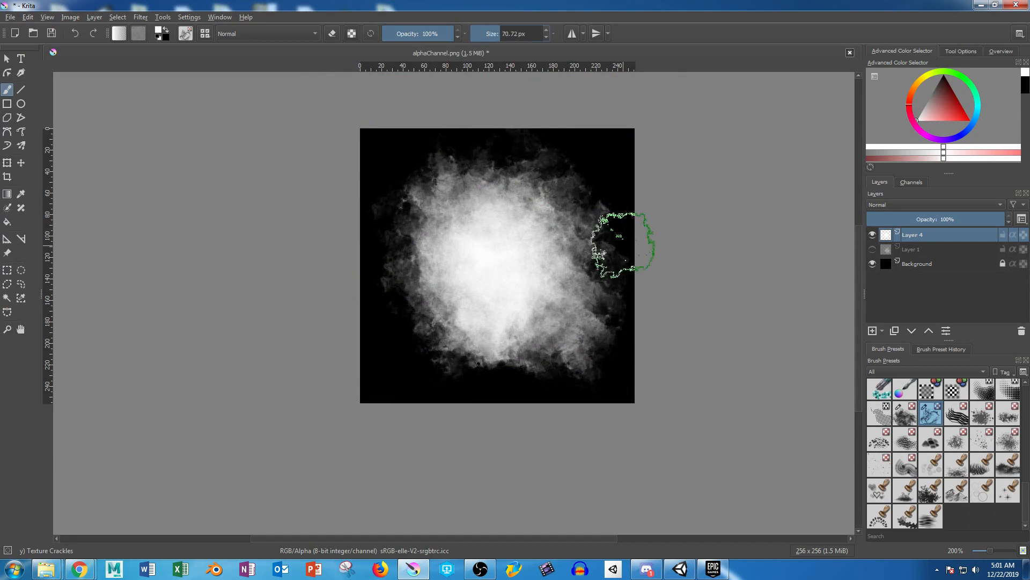
{"action": "mouse_move", "coordinate": [503, 194]}
{"action": "left_mouse_down"}
{"action": "mouse_move", "coordinate": [544, 304]}
{"action": "mouse_move", "coordinate": [446, 299]}
{"action": "mouse_move", "coordinate": [524, 241]}
{"action": "mouse_move", "coordinate": [472, 253]}
{"action": "mouse_move", "coordinate": [547, 236]}
{"action": "mouse_move", "coordinate": [513, 240]}
{"action": "mouse_move", "coordinate": [396, 345]}
{"action": "mouse_move", "coordinate": [403, 180]}
{"action": "mouse_move", "coordinate": [593, 207]}
{"action": "mouse_move", "coordinate": [568, 337]}
{"action": "mouse_move", "coordinate": [529, 288]}
{"action": "mouse_move", "coordinate": [825, 415]}
{"action": "left_mouse_up"}
Choose the Stamp Leaves brush at 165 px and stamp white leaf shapes over the centre of the cloud.
{"action": "left_click", "coordinate": [982, 413]}
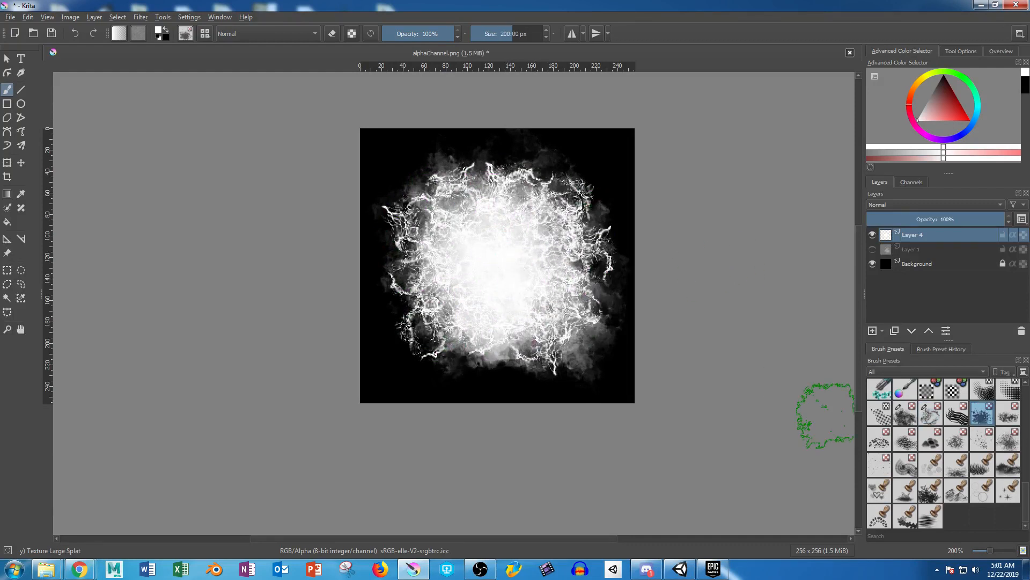
{"action": "left_click", "coordinate": [930, 490]}
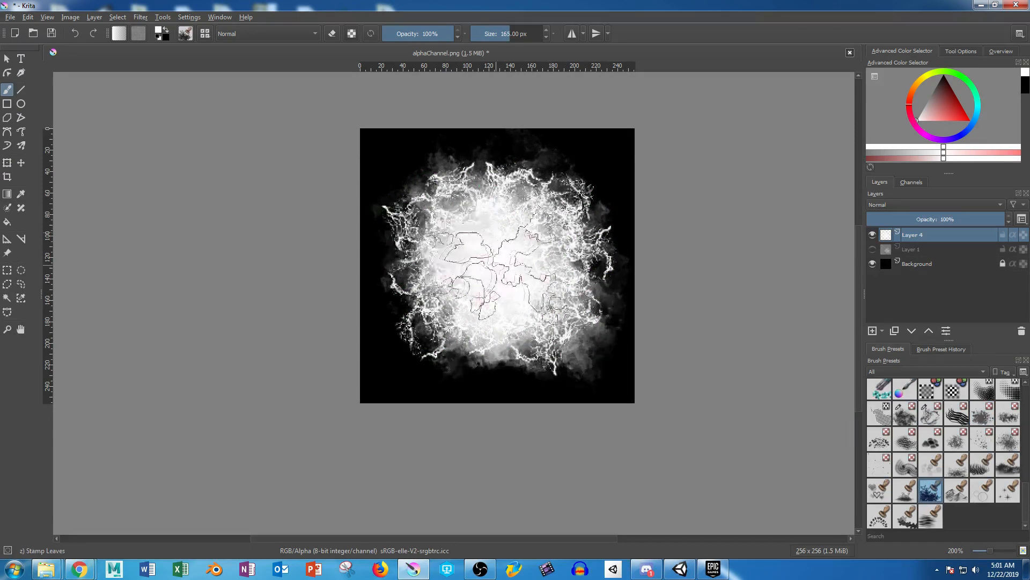
{"action": "left_click_drag", "start_coordinate": [496, 262], "coordinate": [502, 282]}
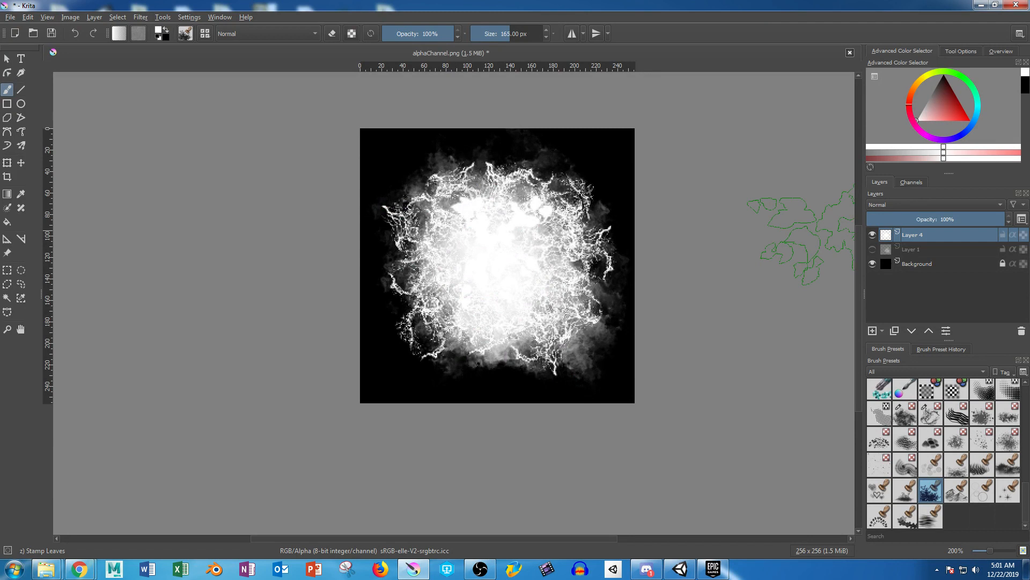
Erase large areas around the cloud with the Eraser Soft brush at 74.65 px, leaving a narrow, winding white shape.
{"action": "scroll", "coordinate": [944, 453], "scroll_direction": "up", "scroll_amount": 5}
{"action": "left_click", "coordinate": [930, 391]}
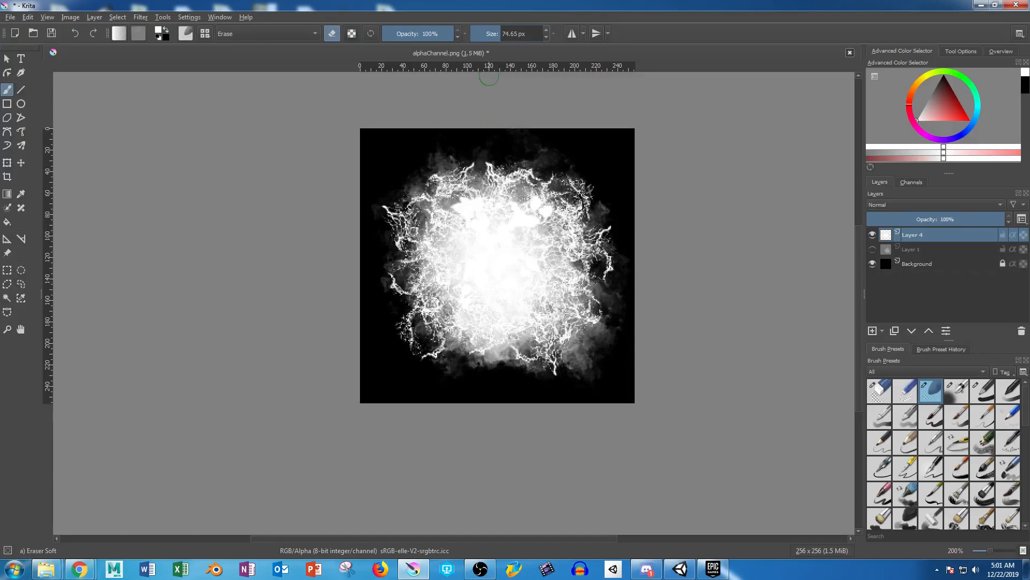
{"action": "mouse_move", "coordinate": [536, 152]}
{"action": "left_mouse_down"}
{"action": "mouse_move", "coordinate": [531, 126]}
{"action": "mouse_move", "coordinate": [670, 285]}
{"action": "mouse_move", "coordinate": [524, 409]}
{"action": "mouse_move", "coordinate": [329, 372]}
{"action": "mouse_move", "coordinate": [304, 317]}
{"action": "mouse_move", "coordinate": [412, 193]}
{"action": "mouse_move", "coordinate": [495, 138]}
{"action": "mouse_move", "coordinate": [594, 195]}
{"action": "mouse_move", "coordinate": [502, 218]}
{"action": "mouse_move", "coordinate": [635, 218]}
{"action": "left_mouse_up"}
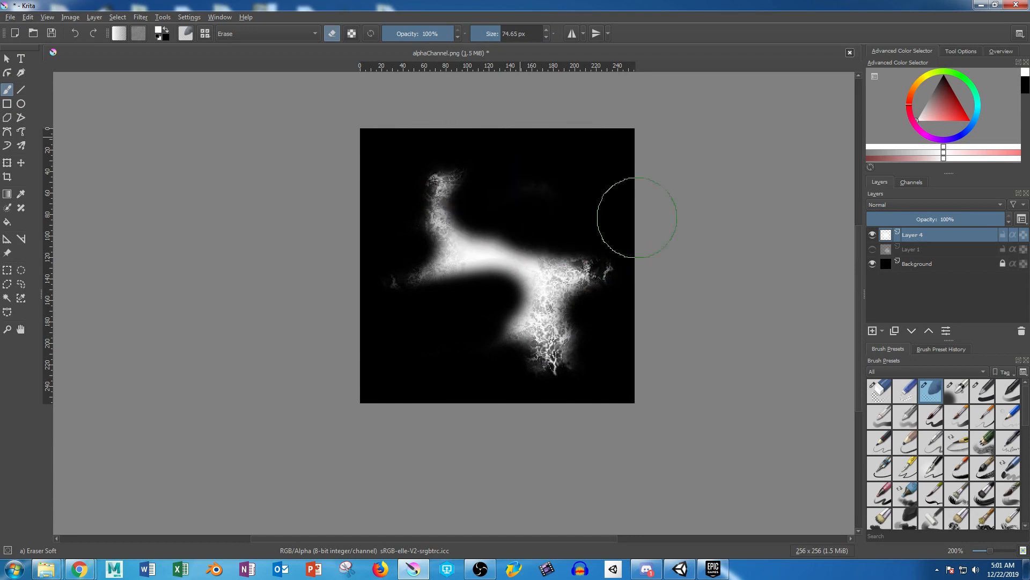
Paint faint cloud texture over the erased upper-right and lower-left areas with Texture Big at 150 px and 30% opacity.
{"action": "scroll", "coordinate": [944, 453], "scroll_direction": "down", "scroll_amount": 5}
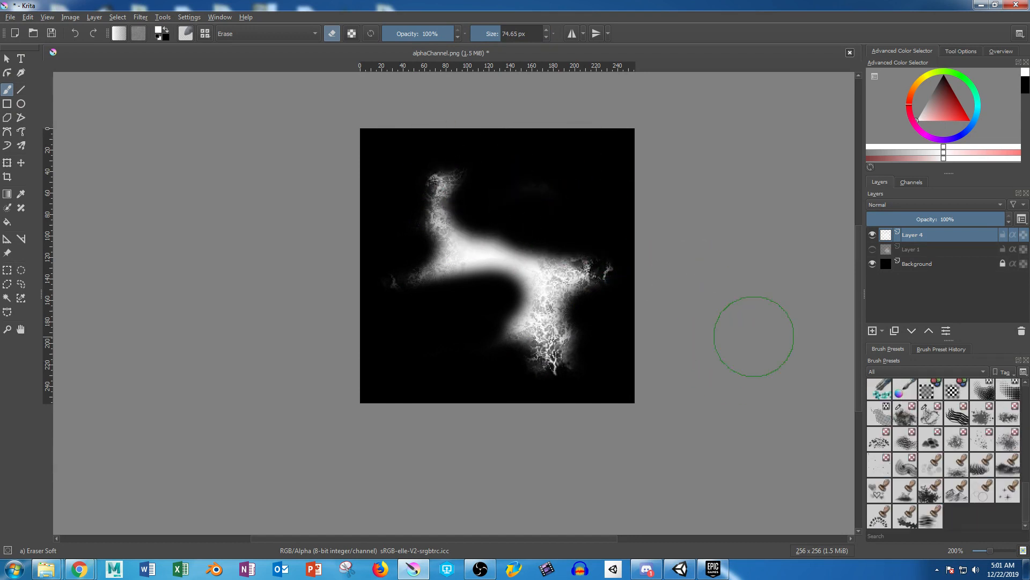
{"action": "left_click", "coordinate": [905, 413]}
{"action": "mouse_move", "coordinate": [563, 241]}
{"action": "left_mouse_down"}
{"action": "mouse_move", "coordinate": [455, 219]}
{"action": "mouse_move", "coordinate": [515, 253]}
{"action": "mouse_move", "coordinate": [542, 233]}
{"action": "left_mouse_up"}
{"action": "left_click", "coordinate": [543, 233]}
{"action": "left_click", "coordinate": [454, 306]}
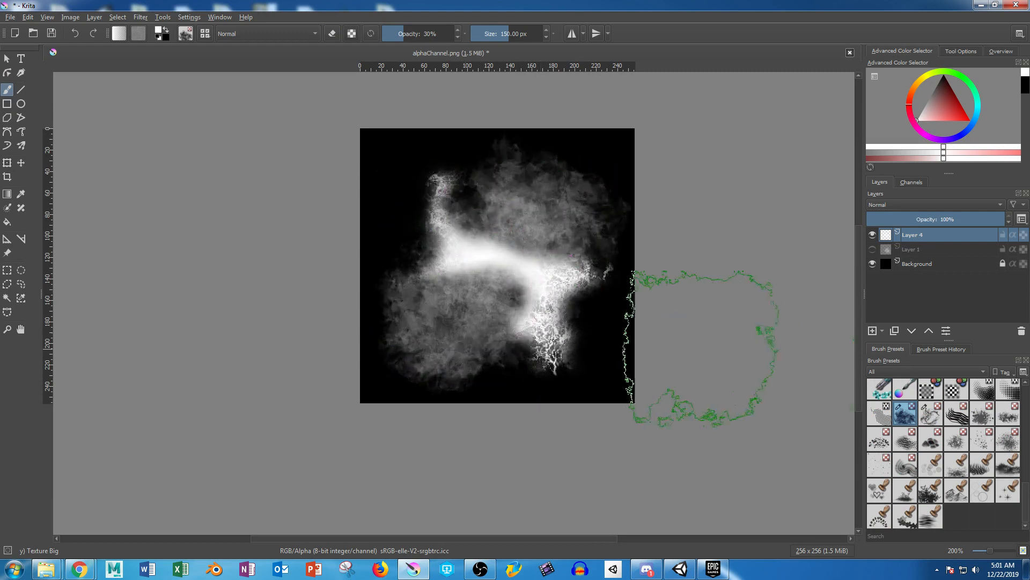
Paint short strokes around the shape with Texture Big at 15.28 px and 66% opacity, and enlarge the brush to 145.80 px.
{"action": "left_click", "coordinate": [488, 34]}
{"action": "left_click", "coordinate": [429, 34]}
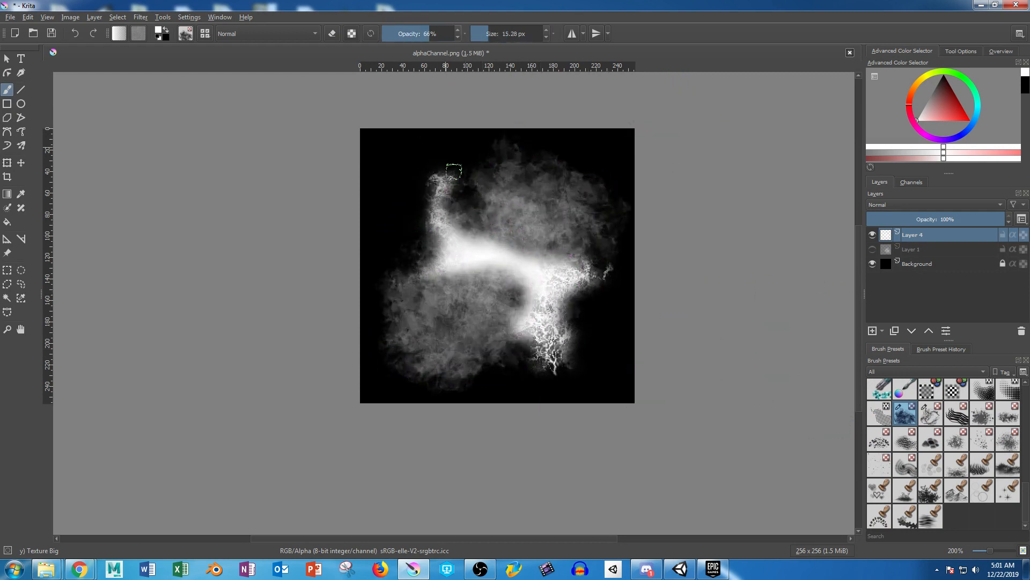
{"action": "mouse_move", "coordinate": [453, 191]}
{"action": "left_mouse_down"}
{"action": "mouse_move", "coordinate": [390, 197]}
{"action": "mouse_move", "coordinate": [425, 269]}
{"action": "mouse_move", "coordinate": [573, 356]}
{"action": "mouse_move", "coordinate": [533, 226]}
{"action": "mouse_move", "coordinate": [478, 202]}
{"action": "left_mouse_up"}
{"action": "left_click", "coordinate": [509, 34]}
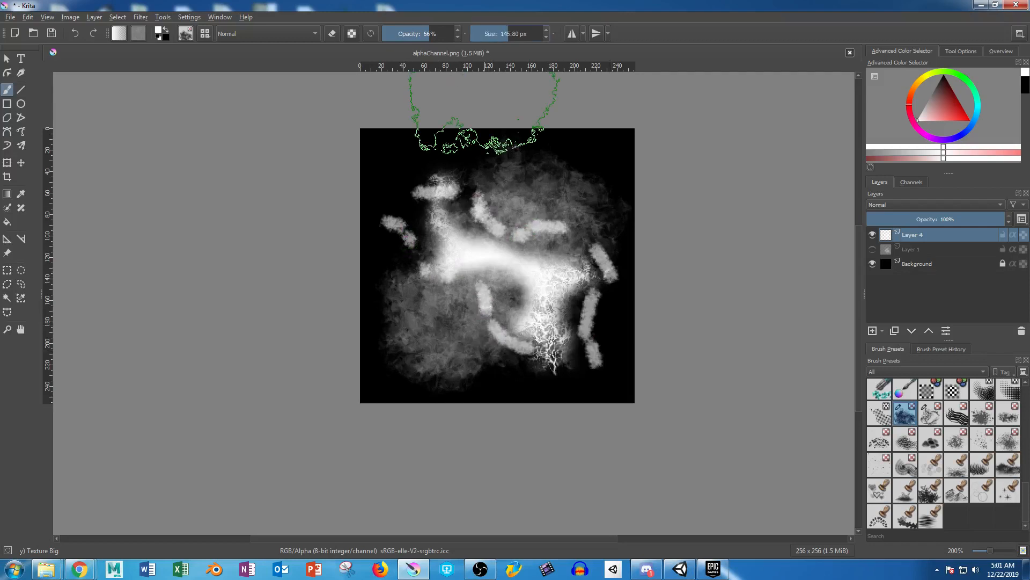
Paint dense white cloud texture diagonally across the shape with Texture Big at 145.80 px and 100% opacity.
{"action": "left_click", "coordinate": [453, 33]}
{"action": "mouse_move", "coordinate": [453, 241]}
{"action": "left_mouse_down"}
{"action": "mouse_move", "coordinate": [500, 287]}
{"action": "mouse_move", "coordinate": [537, 296]}
{"action": "left_mouse_up"}
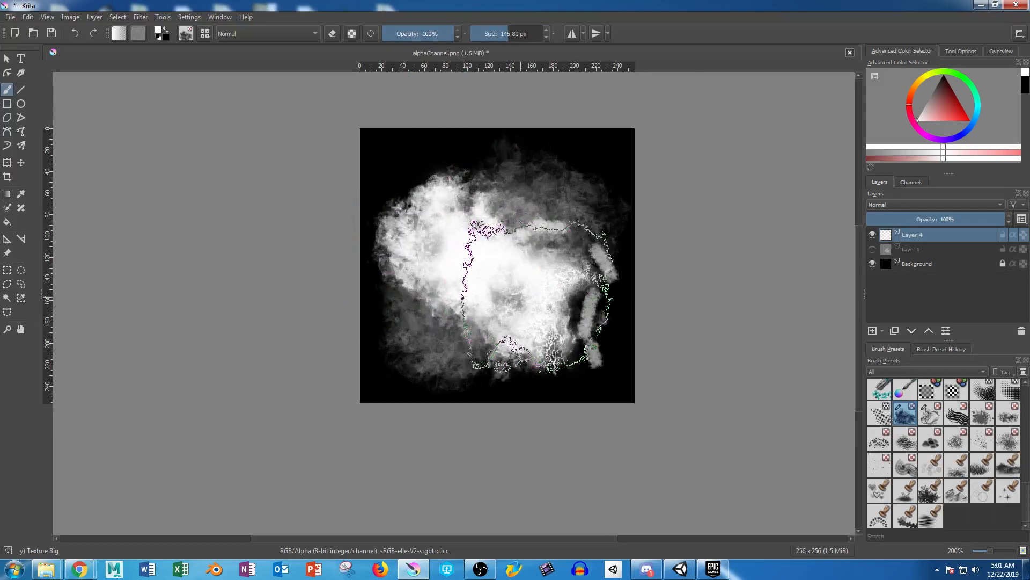
{"action": "key", "text": "ctrl+shift+s"}
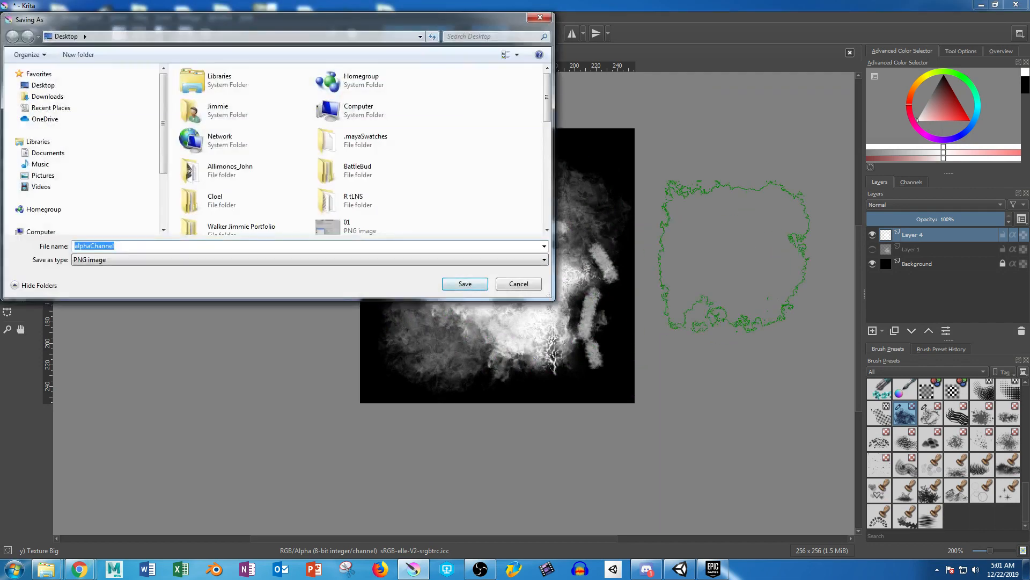
{"action": "left_click", "coordinate": [519, 284]}
{"action": "left_click_drag", "start_coordinate": [546, 302], "coordinate": [554, 313]}
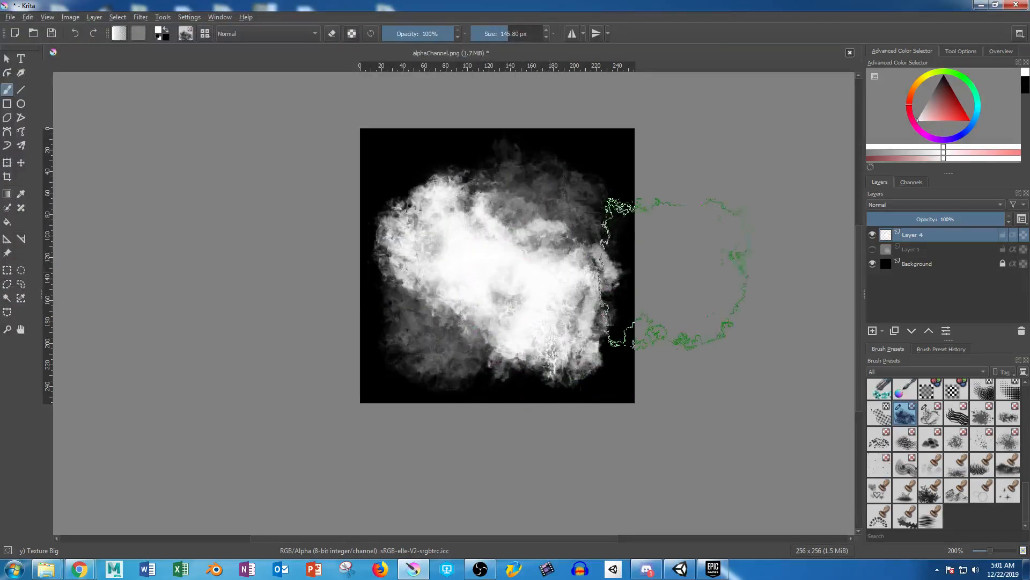
{"action": "key", "text": "ctrl+shift+s"}
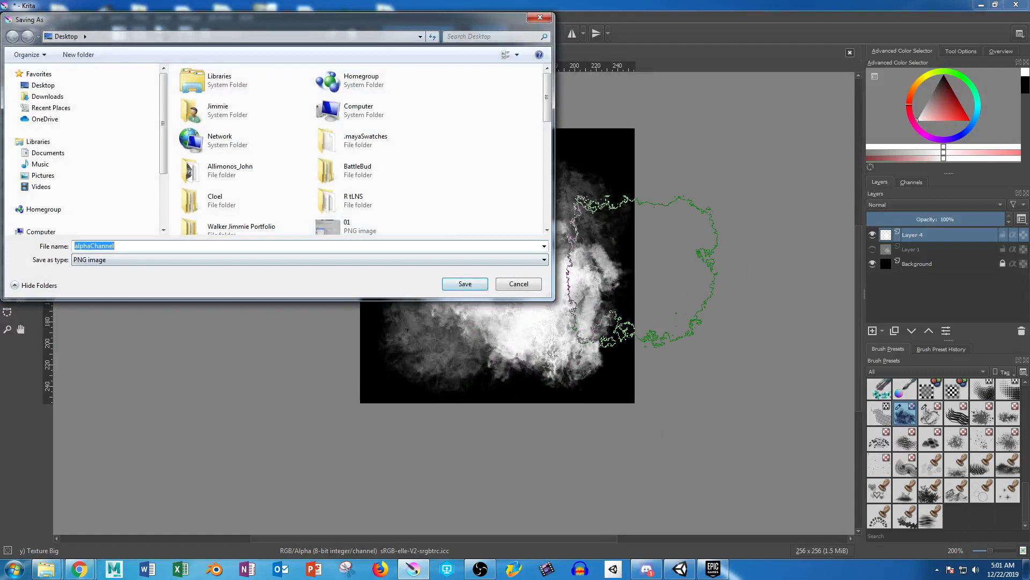
{"action": "key", "text": "Return"}
{"action": "key", "text": "Escape"}
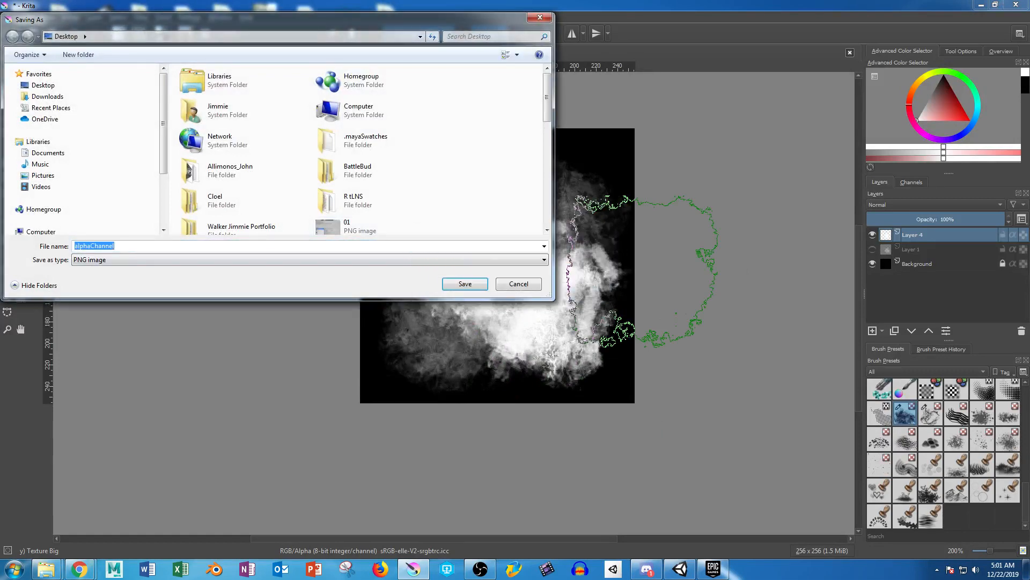
{"action": "key", "text": "Escape"}
Hide the Background layer and save the image over alphaChannel.png on the desktop, keeping the alpha channel stored.
{"action": "left_click", "coordinate": [873, 264]}
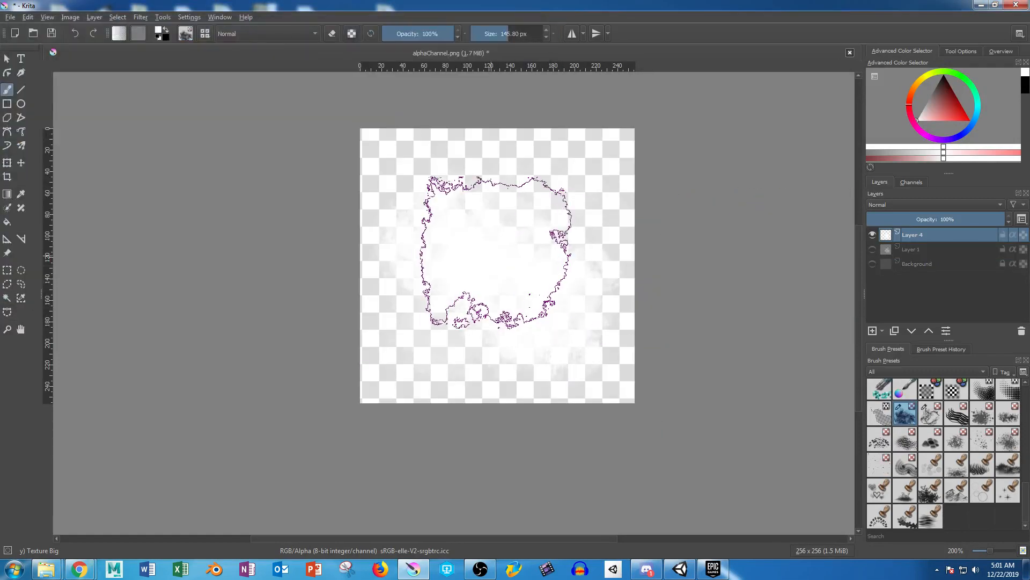
{"action": "key", "text": "ctrl+shift+s"}
{"action": "key", "text": "Return"}
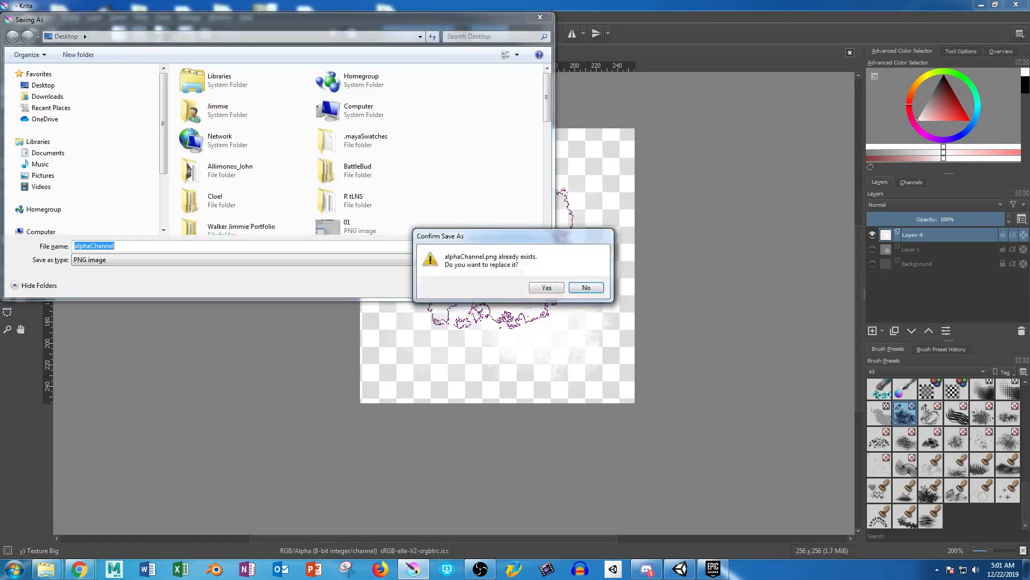
{"action": "key", "text": "y"}
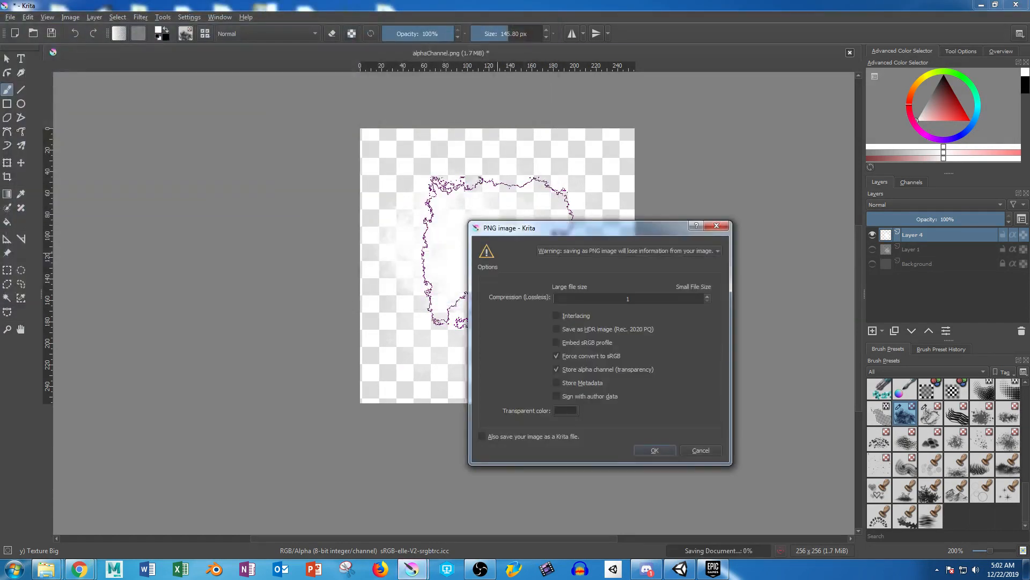
{"action": "key", "text": "Return"}
Replace alphaChannel in the project's assets folder with the desktop version and switch to Unity.
{"action": "left_click", "coordinate": [981, 5]}
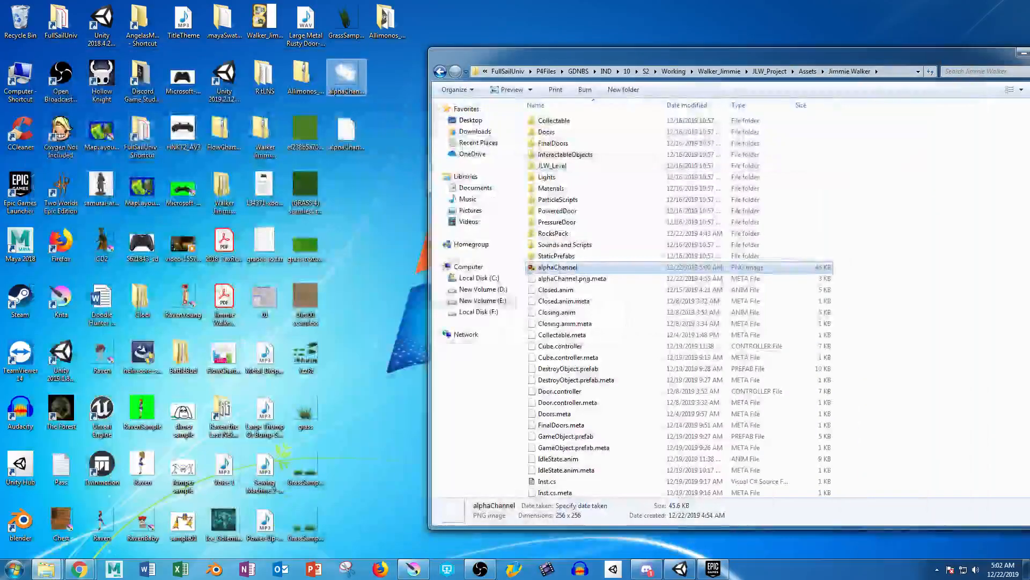
{"action": "left_click_drag", "start_coordinate": [346, 76], "coordinate": [775, 276]}
{"action": "left_click", "coordinate": [515, 223]}
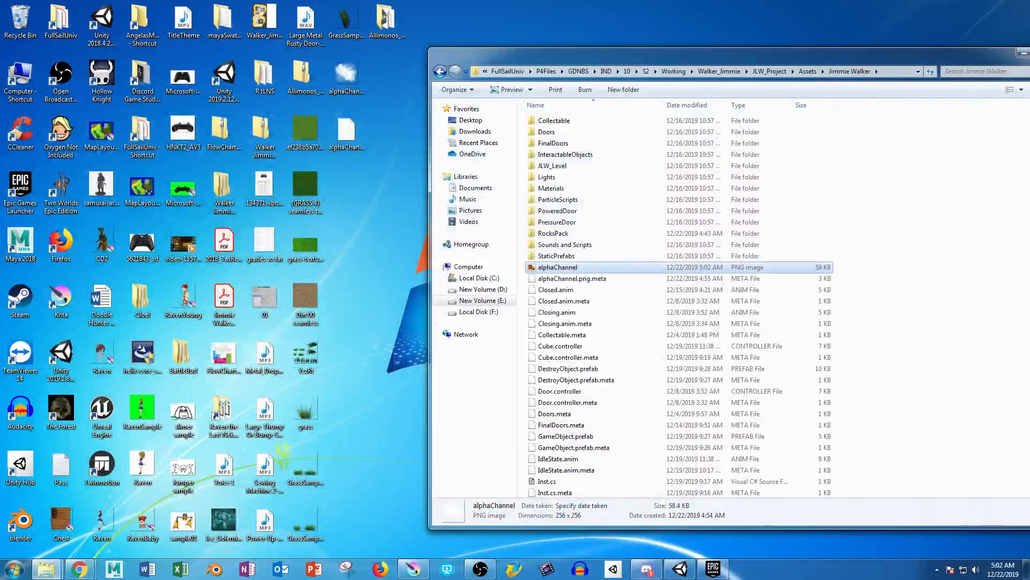
{"action": "left_click", "coordinate": [680, 569]}
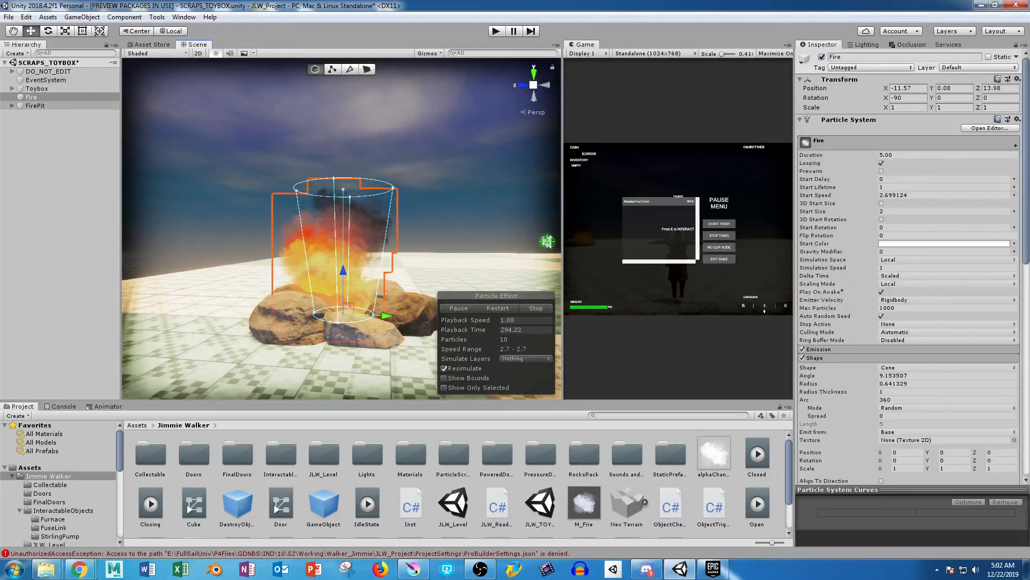
Create a new particle system in the scene and name it Smoke.
{"action": "left_click", "coordinate": [16, 53]}
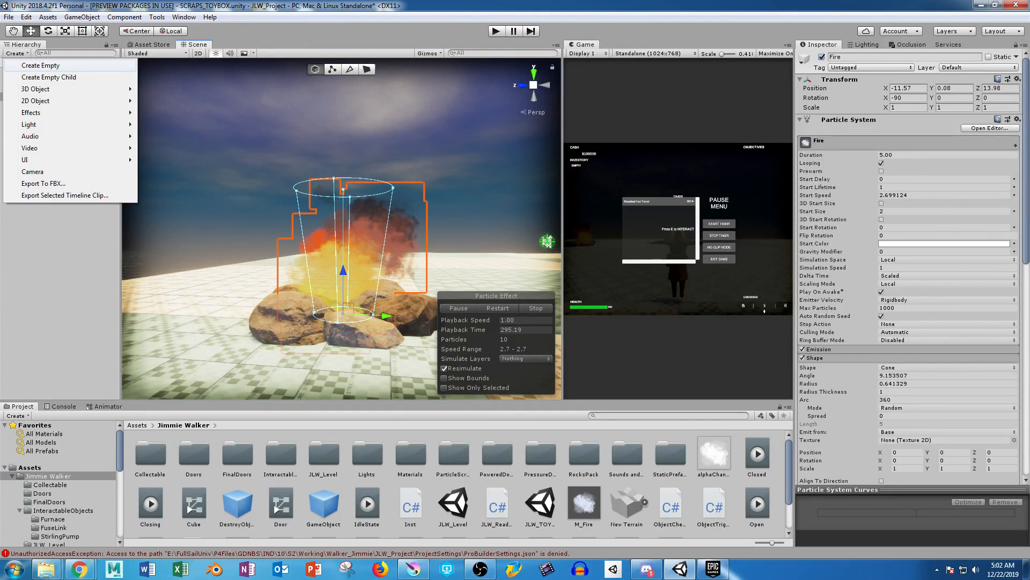
{"action": "mouse_move", "coordinate": [81, 112]}
{"action": "left_click", "coordinate": [166, 113]}
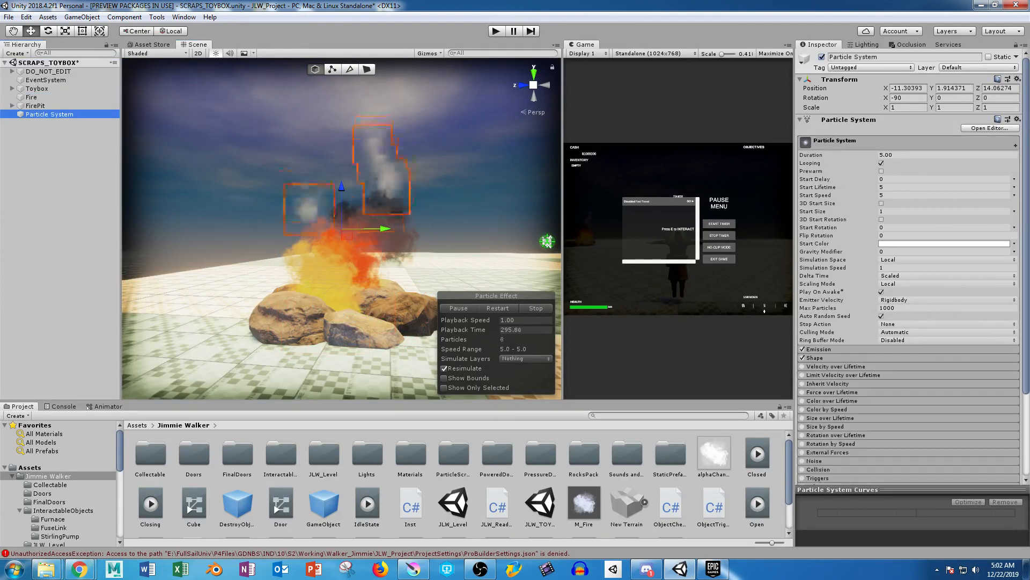
{"action": "left_click", "coordinate": [893, 57]}
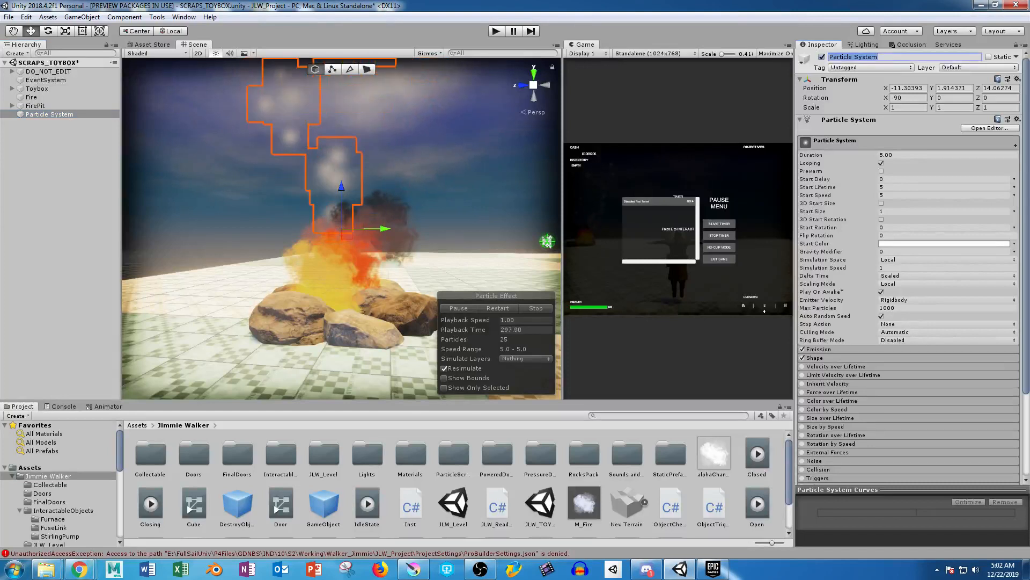
{"action": "type", "text": "Smoke"}
{"action": "key", "text": "Return"}
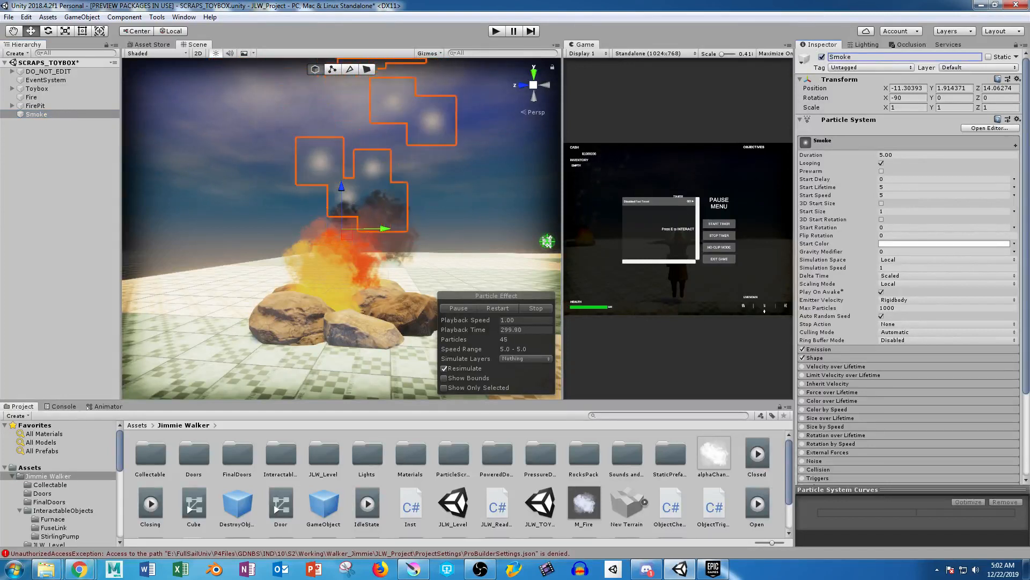
Assign FX_Smoke_mat from the SCRAPS_Assets particle materials as the Smoke system's renderer material.
{"action": "scroll", "coordinate": [59, 483], "scroll_direction": "down", "scroll_amount": 4}
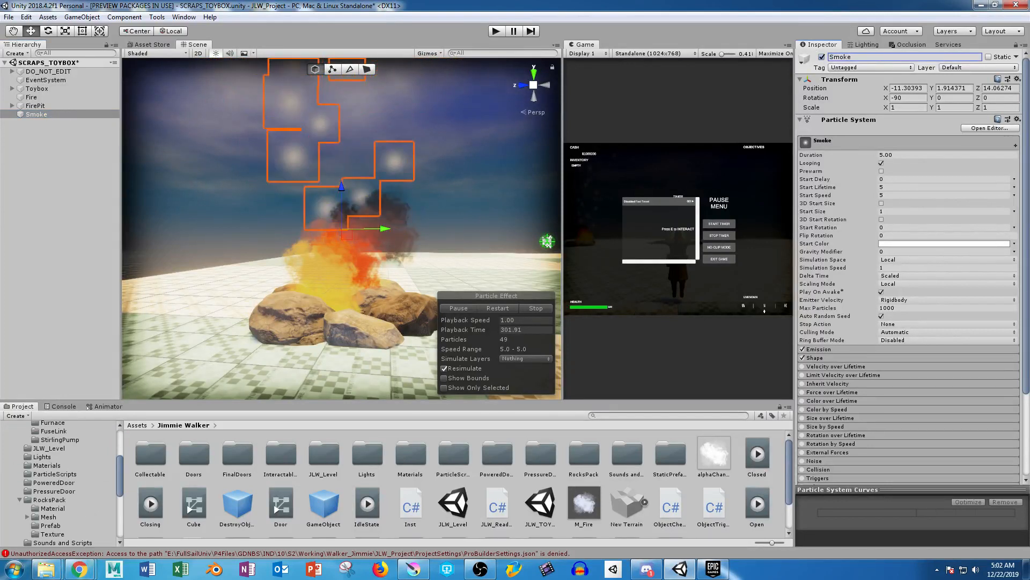
{"action": "scroll", "coordinate": [59, 483], "scroll_direction": "down", "scroll_amount": 5}
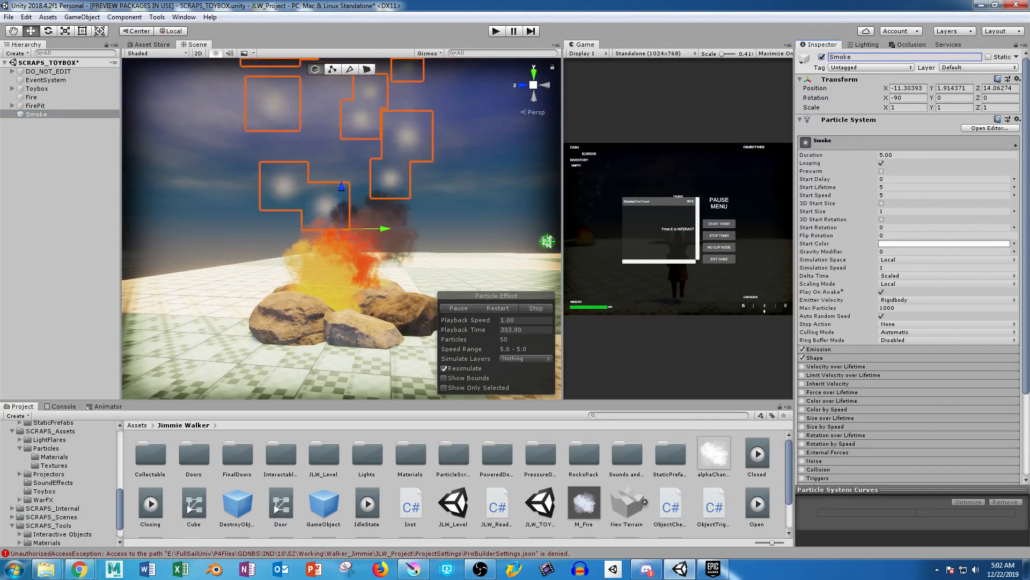
{"action": "scroll", "coordinate": [59, 483], "scroll_direction": "down", "scroll_amount": 1}
{"action": "left_click", "coordinate": [47, 515]}
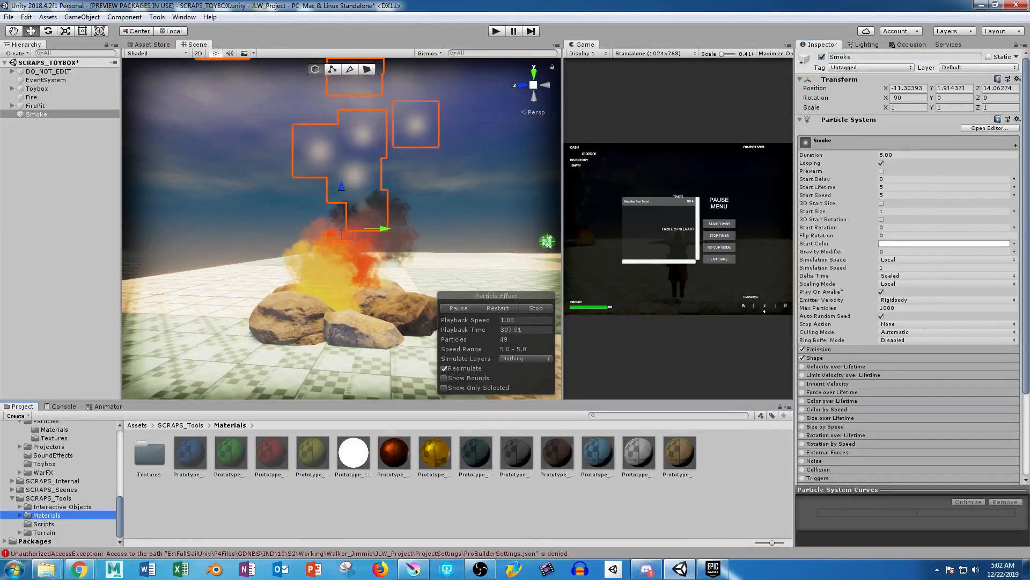
{"action": "left_click", "coordinate": [54, 429]}
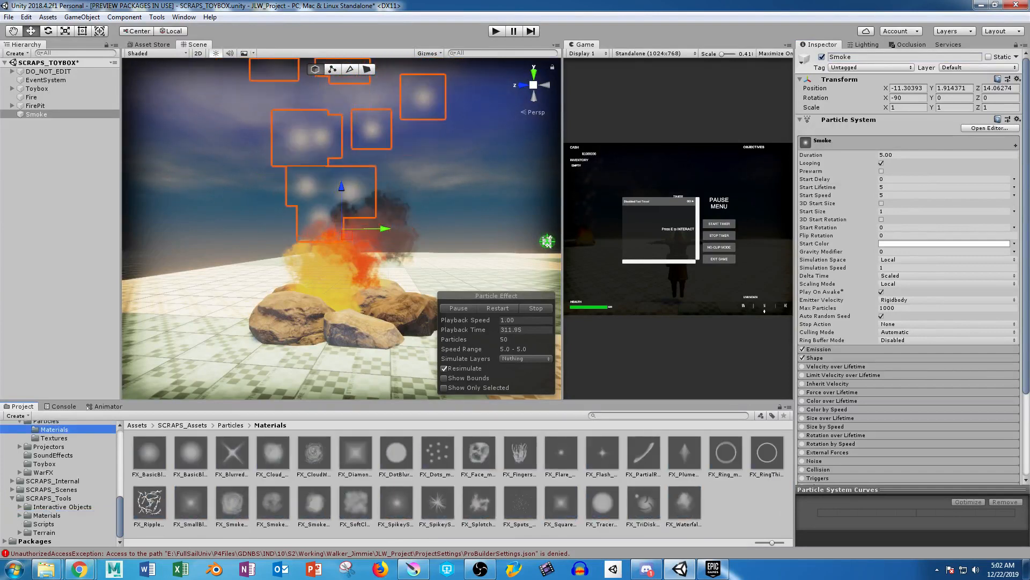
{"action": "scroll", "coordinate": [907, 269], "scroll_direction": "down", "scroll_amount": 3}
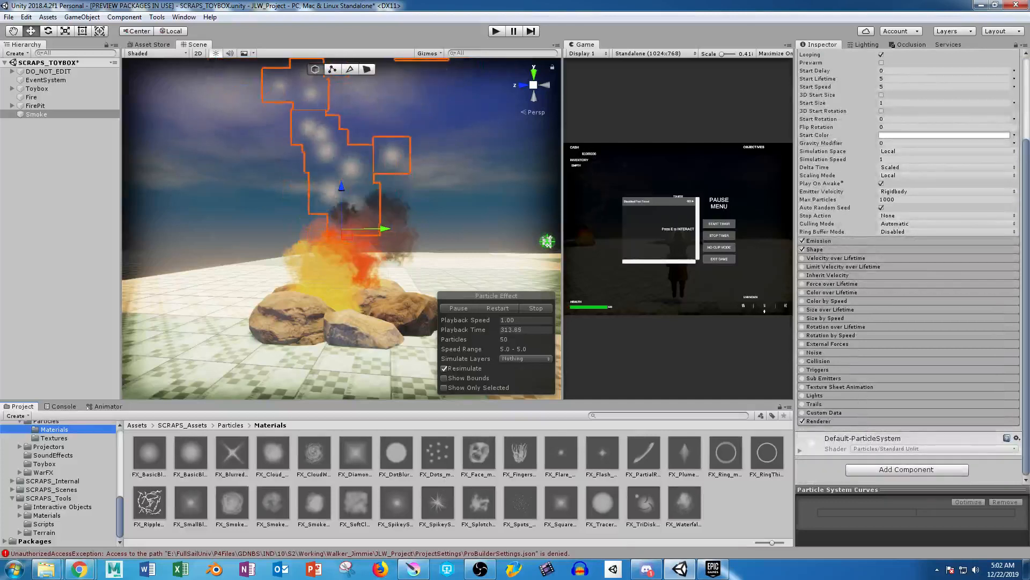
{"action": "left_click", "coordinate": [818, 421]}
{"action": "scroll", "coordinate": [907, 322], "scroll_direction": "down", "scroll_amount": 3}
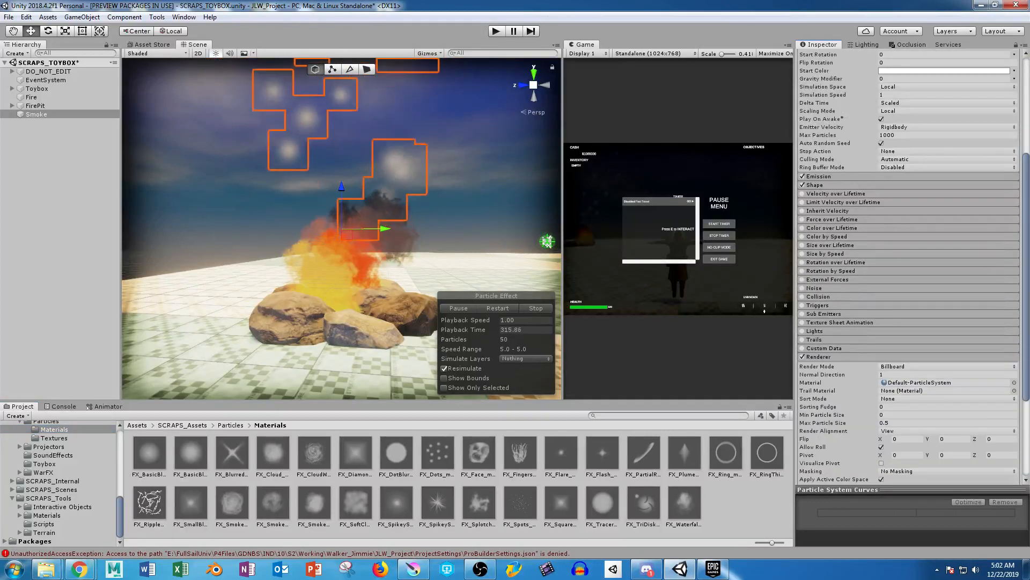
{"action": "left_click_drag", "start_coordinate": [232, 503], "coordinate": [934, 382]}
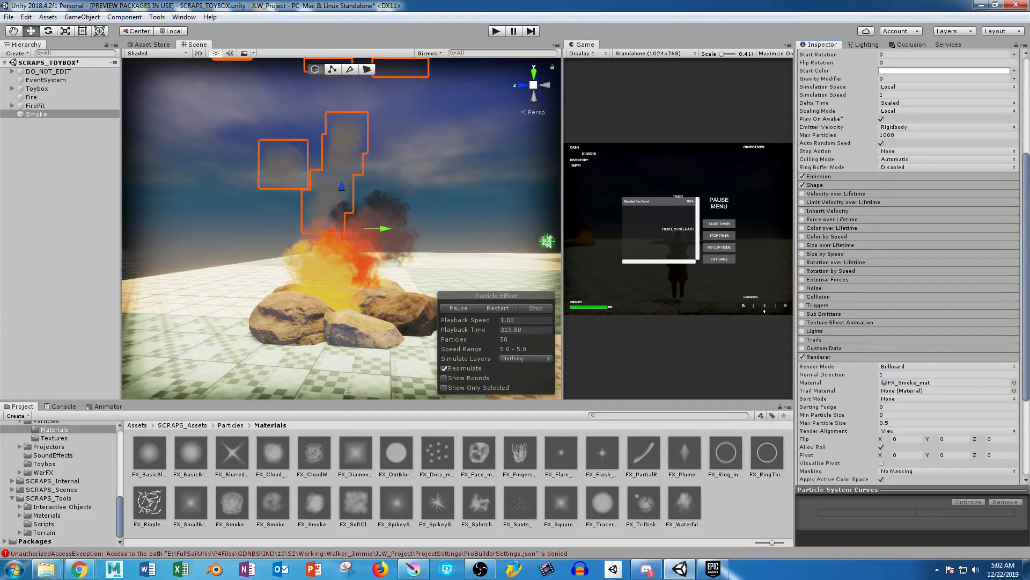
Enable Color over Lifetime on the Smoke system and set the gradient's end alpha to 0.
{"action": "mouse_move", "coordinate": [376, 204]}
{"action": "left_mouse_down", "text": "alt"}
{"action": "mouse_move", "coordinate": [370, 263]}
{"action": "mouse_move", "coordinate": [378, 203]}
{"action": "left_mouse_up", "text": "alt"}
{"action": "scroll", "coordinate": [378, 203], "scroll_direction": "down", "scroll_amount": 3}
{"action": "middle_click_drag", "start_coordinate": [343, 225], "coordinate": [328, 318]}
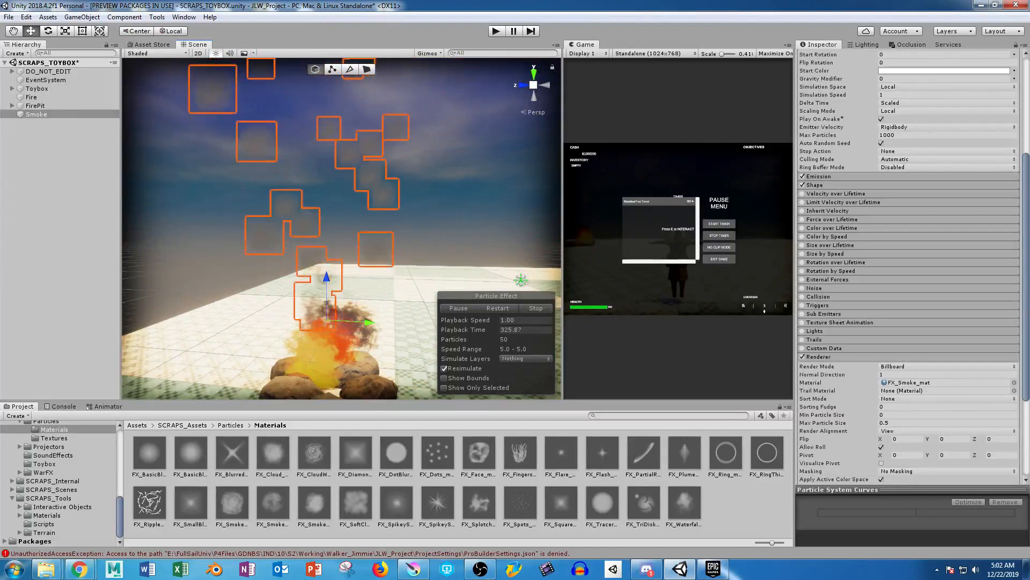
{"action": "left_click", "coordinate": [802, 228]}
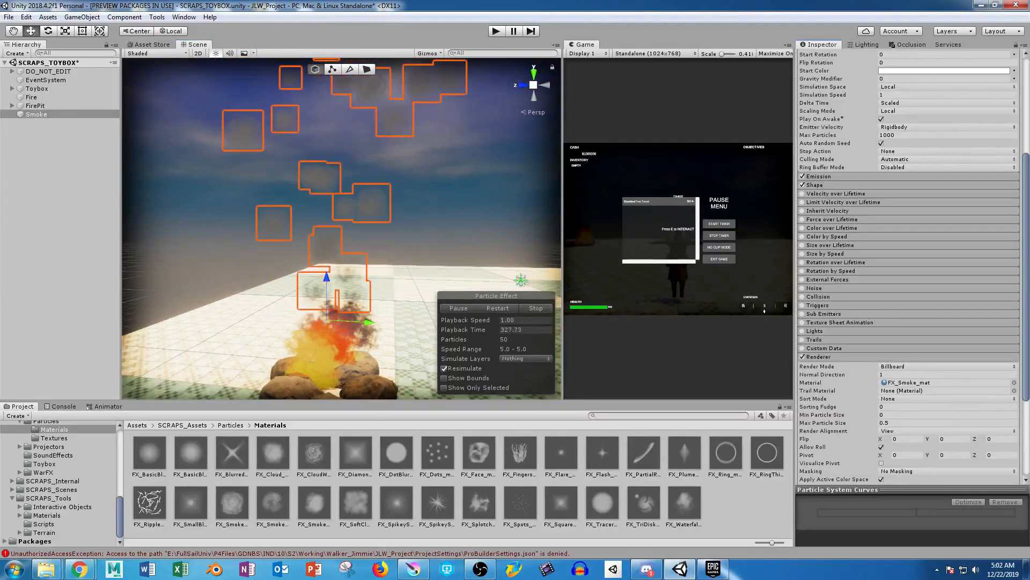
{"action": "left_click", "coordinate": [832, 228]}
{"action": "left_click", "coordinate": [944, 237]}
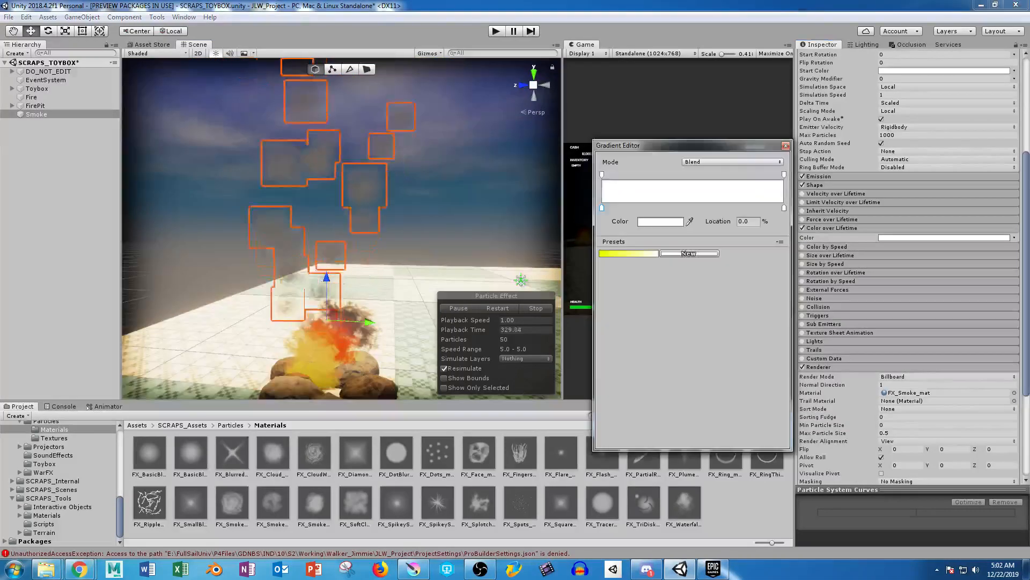
{"action": "left_click", "coordinate": [784, 174]}
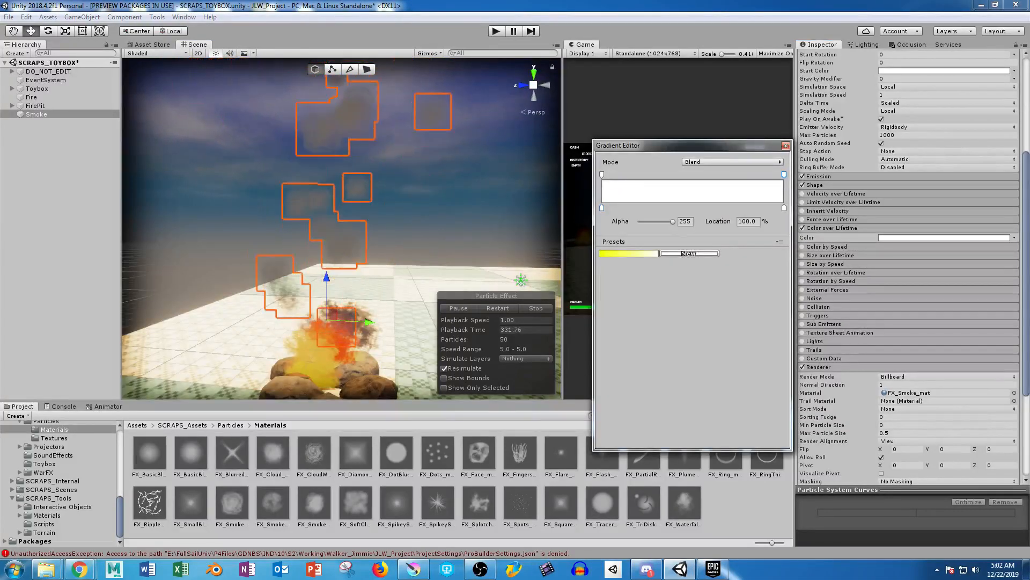
{"action": "left_click", "coordinate": [685, 221]}
{"action": "type", "text": "0"}
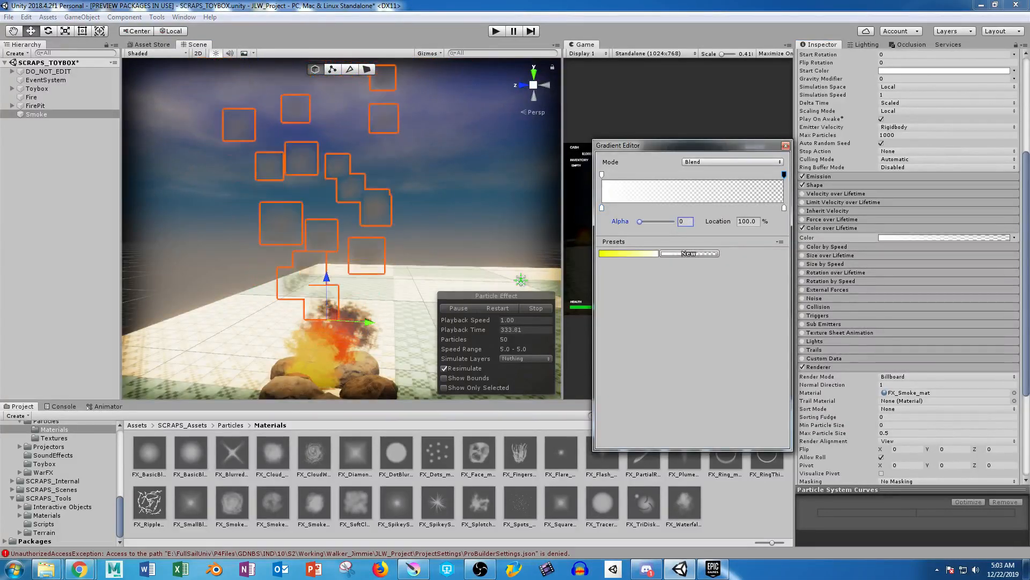
Colour the smoke gradient from dark grey 444444 at the start to black 000000 at the end.
{"action": "double_click", "coordinate": [784, 208]}
{"action": "left_click", "coordinate": [115, 310]}
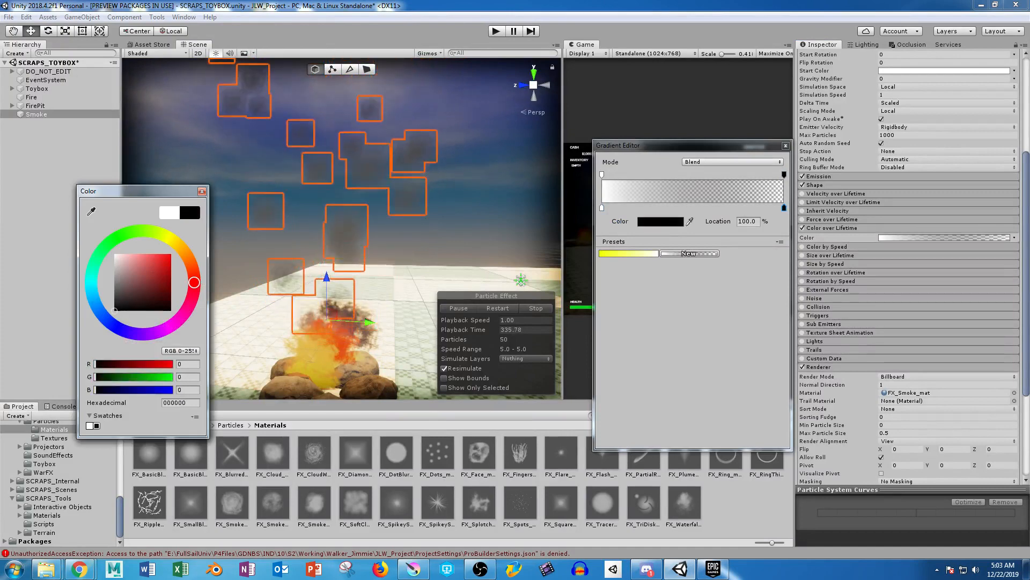
{"action": "left_click", "coordinate": [202, 191]}
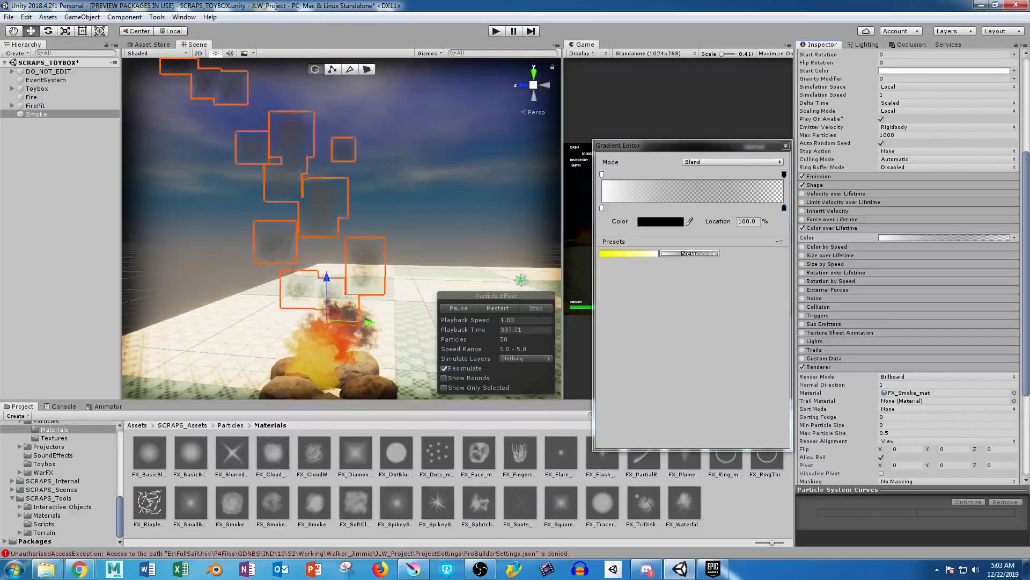
{"action": "left_click", "coordinate": [601, 207]}
{"action": "left_click", "coordinate": [661, 221]}
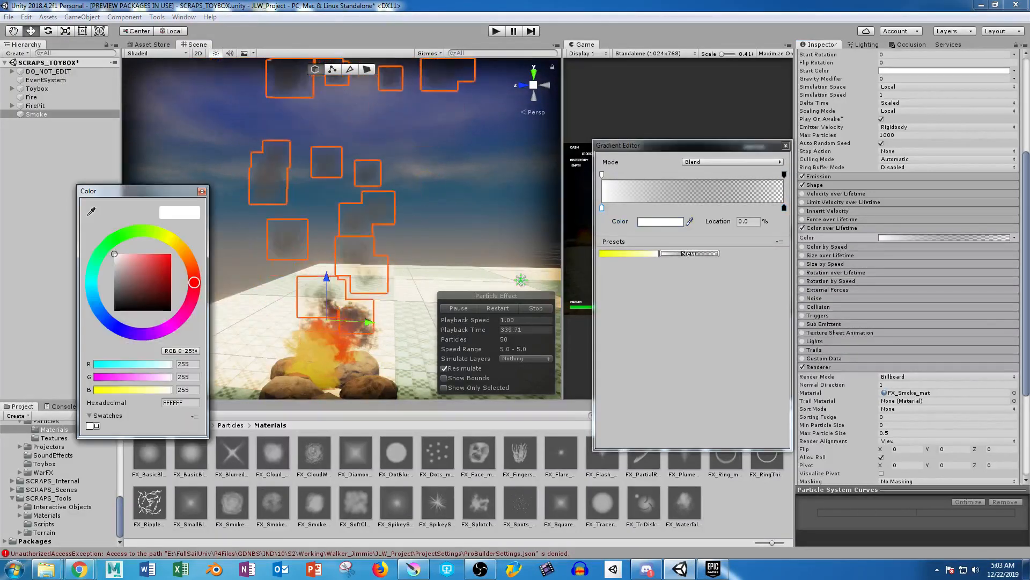
{"action": "left_click", "coordinate": [114, 300]}
{"action": "left_click", "coordinate": [114, 297]}
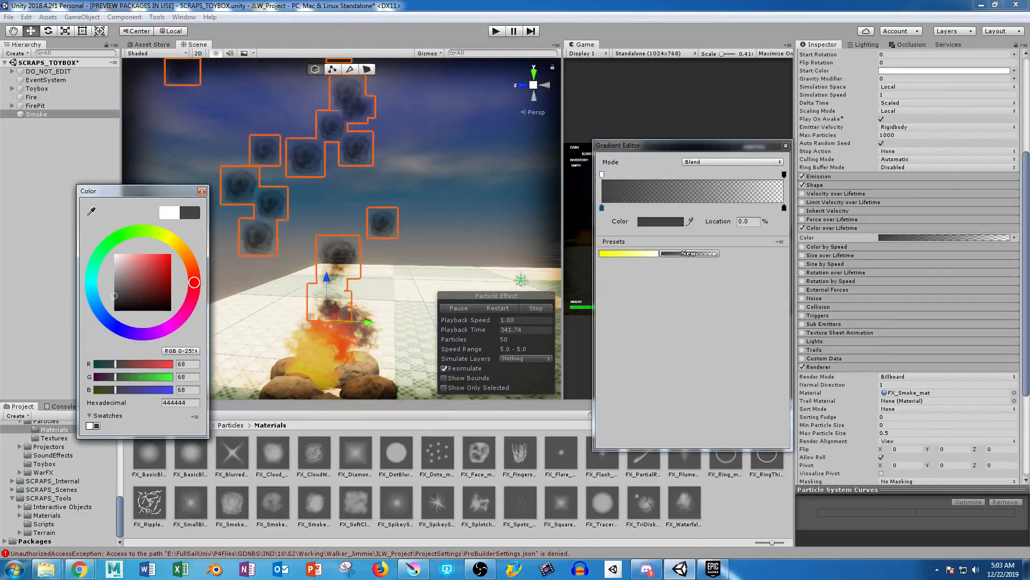
{"action": "left_click", "coordinate": [202, 191]}
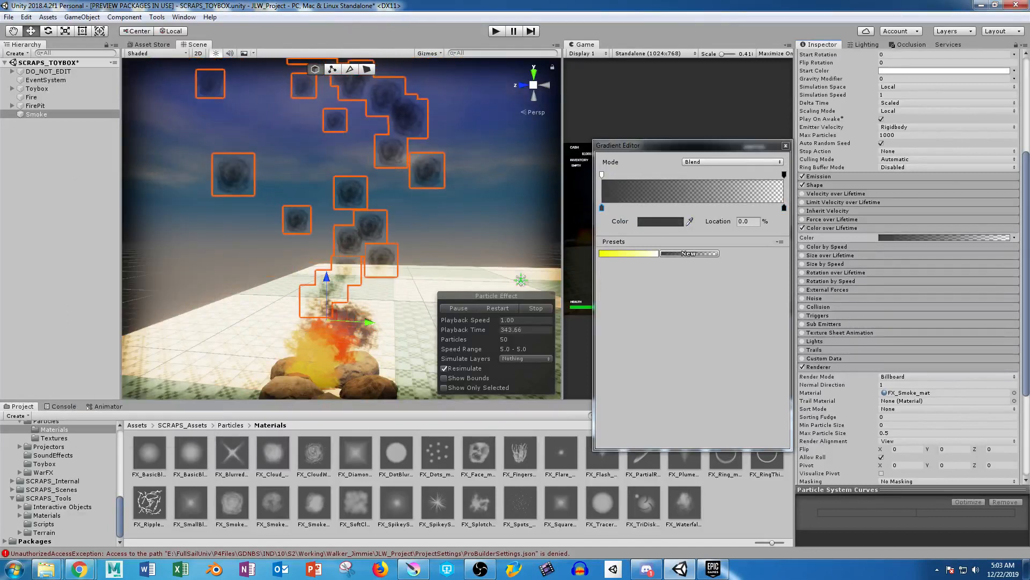
Lower the alpha at the start of the smoke gradient and close the gradient editor.
{"action": "left_click", "coordinate": [602, 175]}
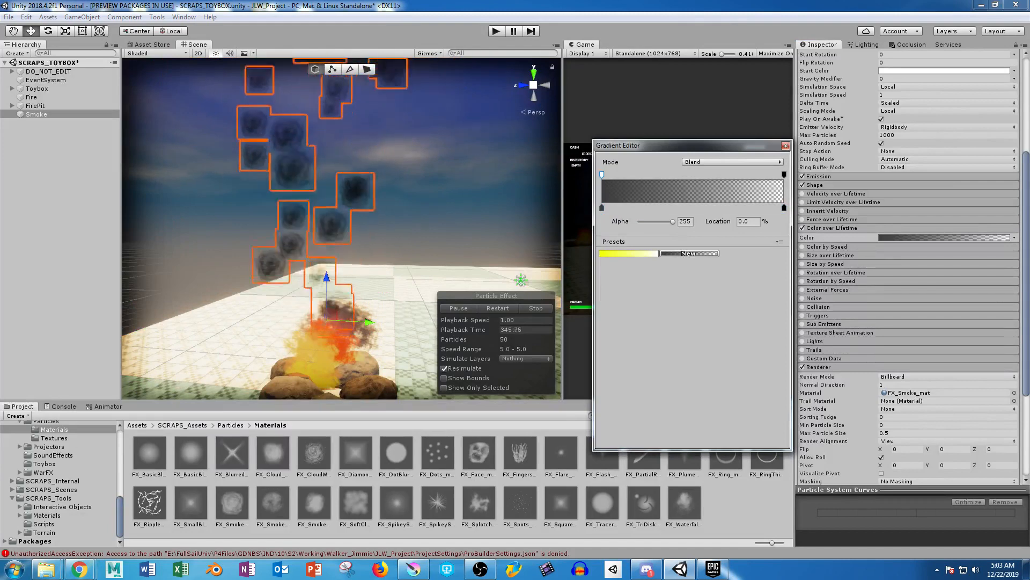
{"action": "left_click_drag", "start_coordinate": [672, 222], "coordinate": [661, 222]}
{"action": "left_click", "coordinate": [785, 146]}
{"action": "scroll", "coordinate": [907, 266], "scroll_direction": "up", "scroll_amount": 3}
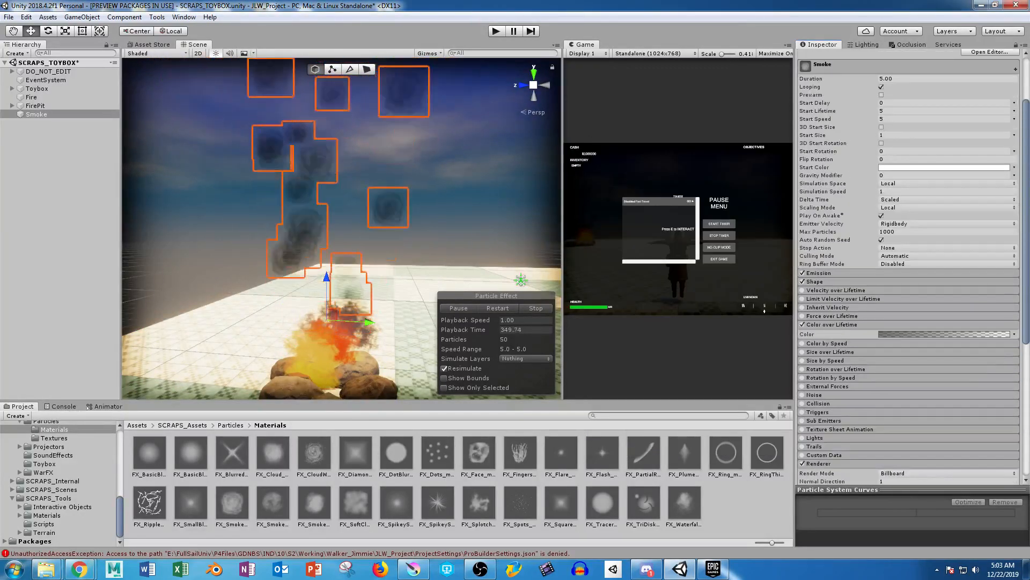
{"action": "left_click", "coordinate": [819, 273]}
{"action": "left_click", "coordinate": [819, 273]}
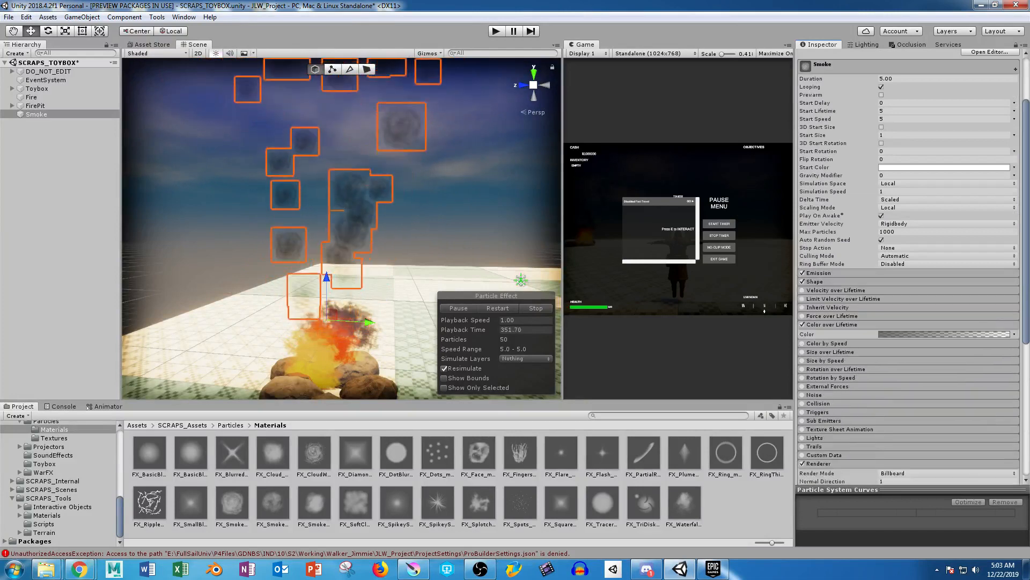
Lower the Smoke system's start speed to about 2.63 and narrow its emission cone angle to about 2.05.
{"action": "left_click", "coordinate": [814, 281]}
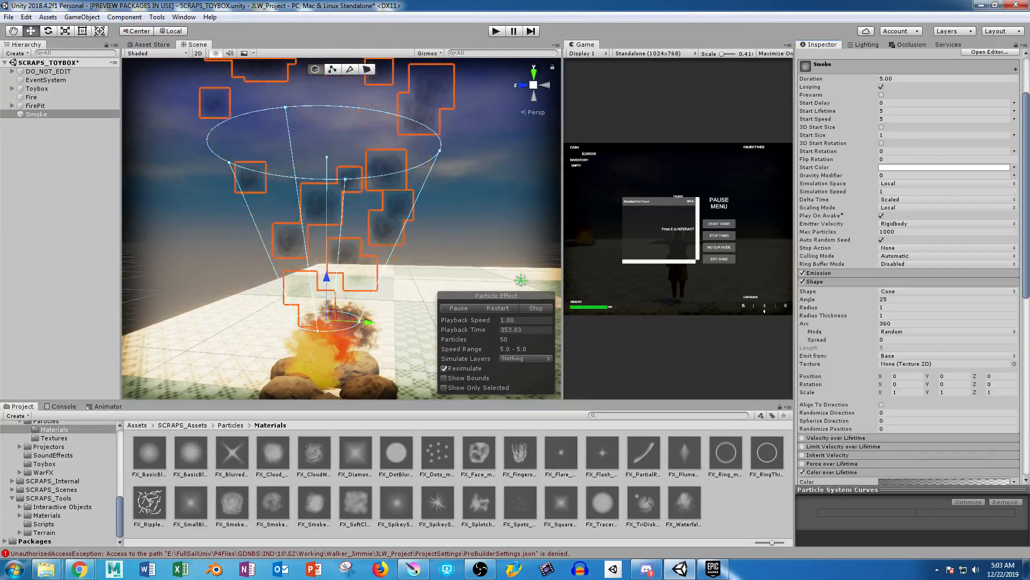
{"action": "left_click_drag", "start_coordinate": [326, 157], "coordinate": [327, 233]}
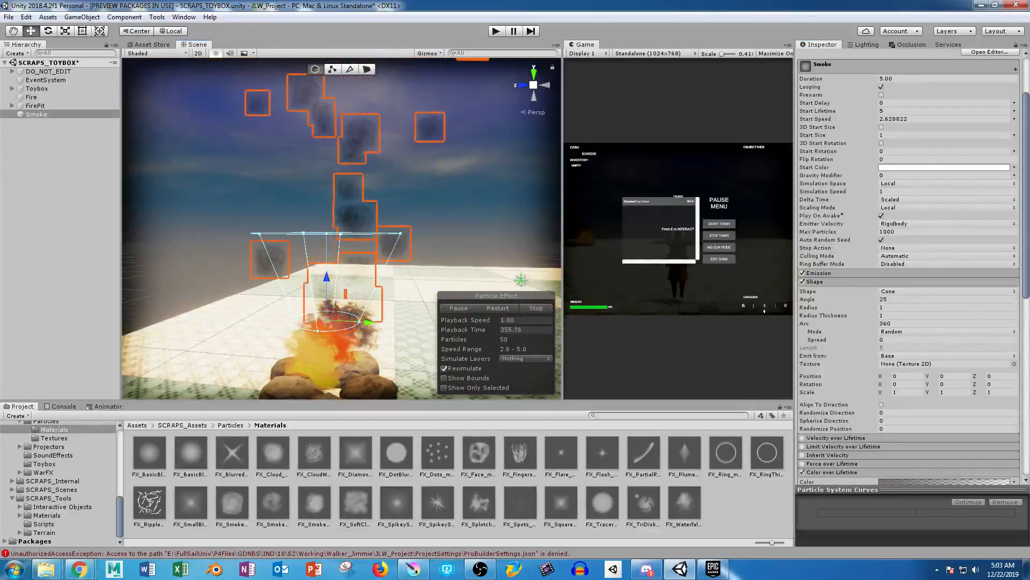
{"action": "left_click_drag", "start_coordinate": [401, 233], "coordinate": [364, 190]}
{"action": "scroll", "coordinate": [362, 233], "scroll_direction": "down", "scroll_amount": 6, "text": "alt"}
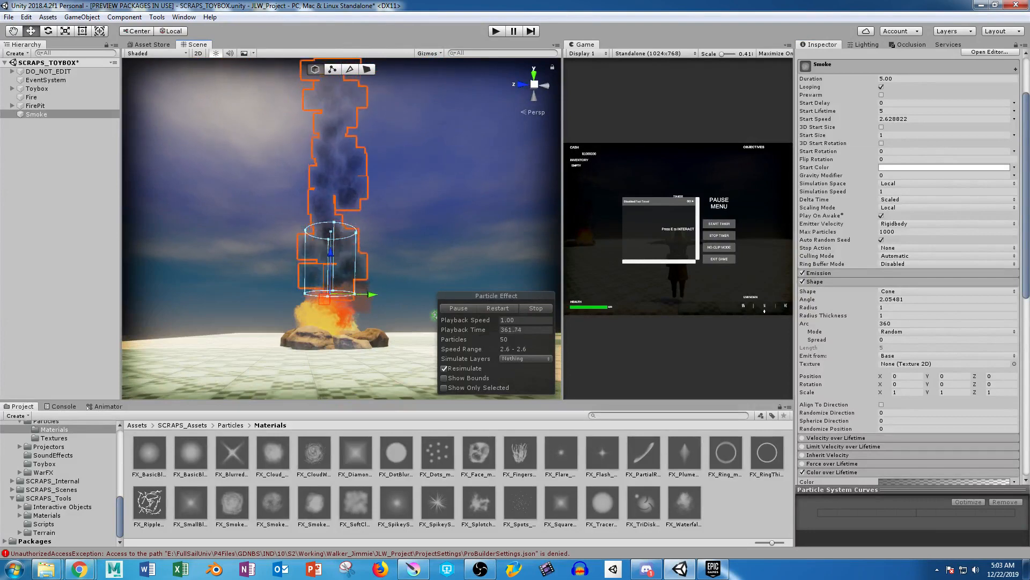
Set the Smoke system's start size to 3 and widen its emission cone angle to about 9.93.
{"action": "left_click", "coordinate": [885, 136]}
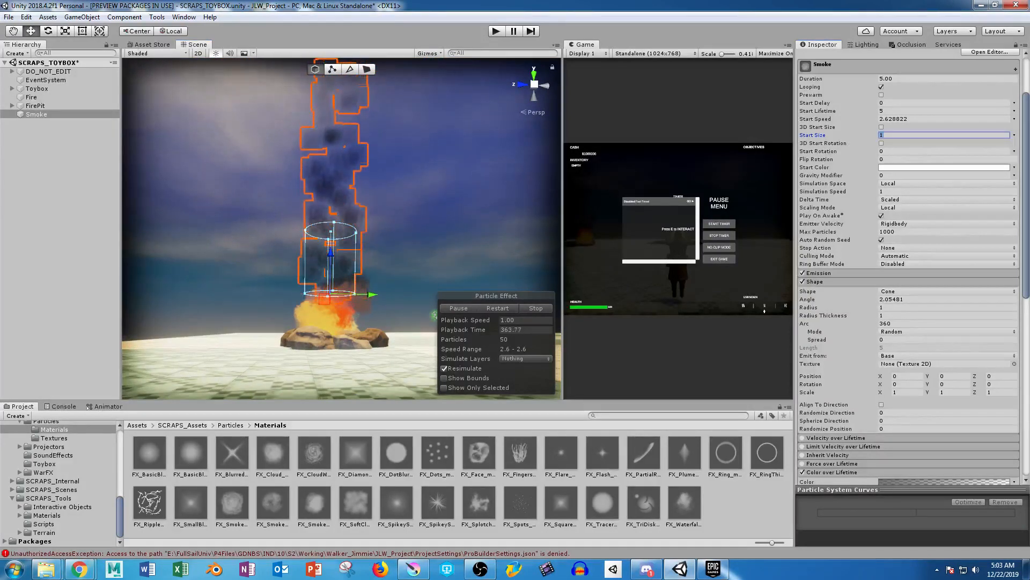
{"action": "left_click_drag", "start_coordinate": [408, 193], "coordinate": [375, 249], "text": "alt"}
{"action": "mouse_move", "coordinate": [375, 249]}
{"action": "right_mouse_down", "text": "alt"}
{"action": "mouse_move", "coordinate": [402, 250]}
{"action": "mouse_move", "coordinate": [360, 250]}
{"action": "right_mouse_up", "text": "alt"}
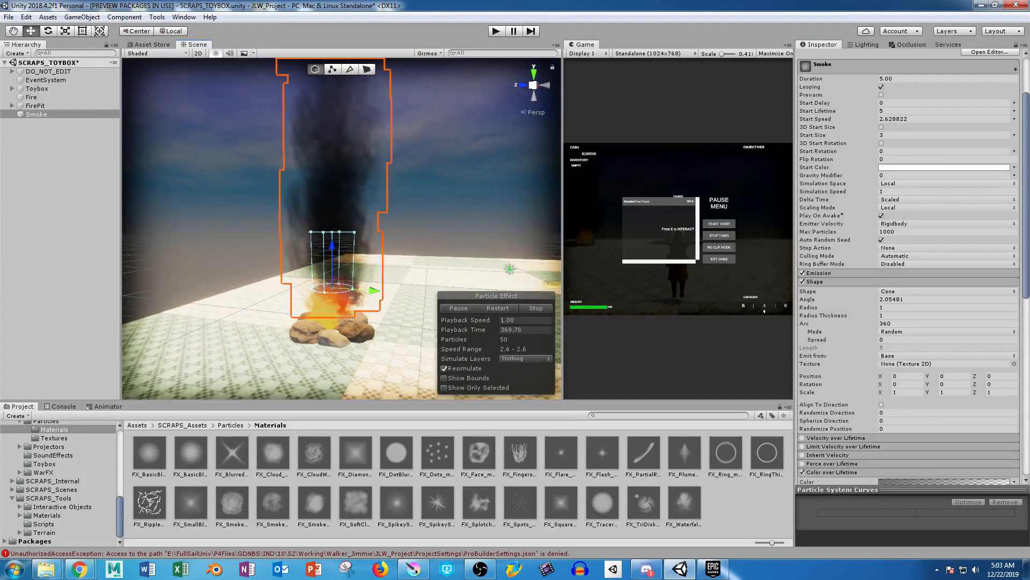
{"action": "left_click_drag", "start_coordinate": [354, 231], "coordinate": [363, 231]}
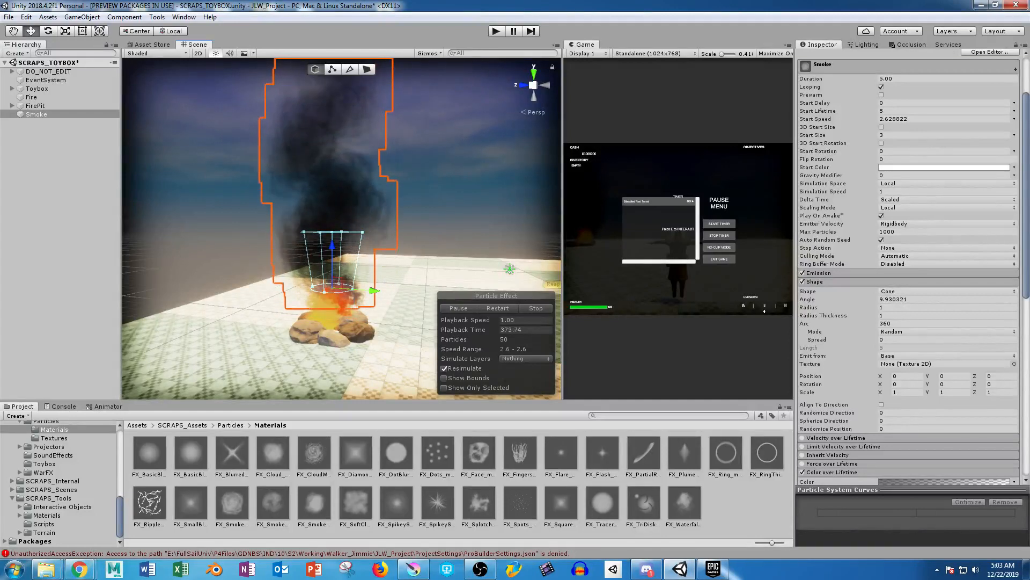
Collapse the Smoke system's Shape settings and enable its Noise module.
{"action": "scroll", "coordinate": [837, 279], "scroll_direction": "down", "scroll_amount": 1}
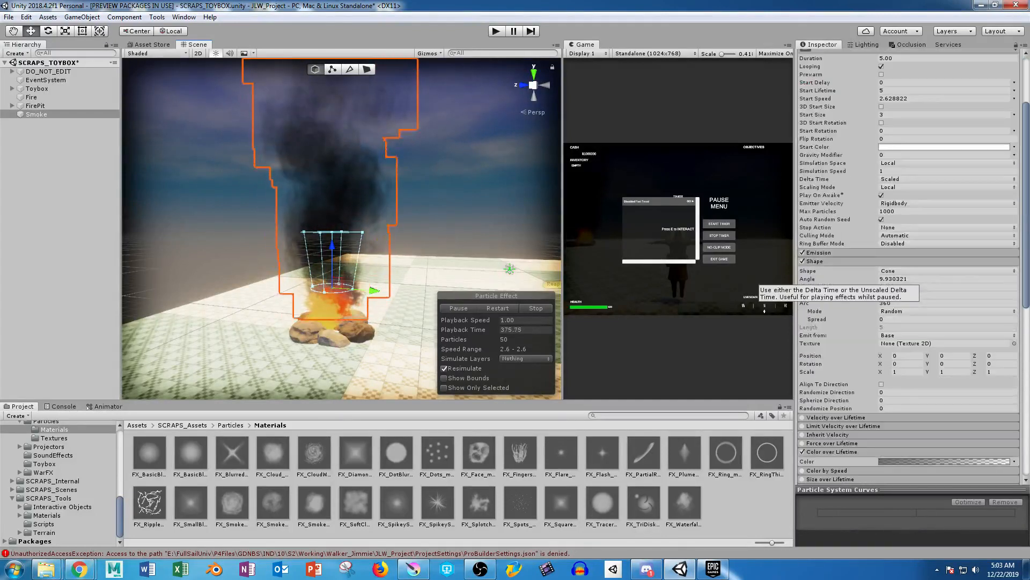
{"action": "left_click", "coordinate": [815, 261]}
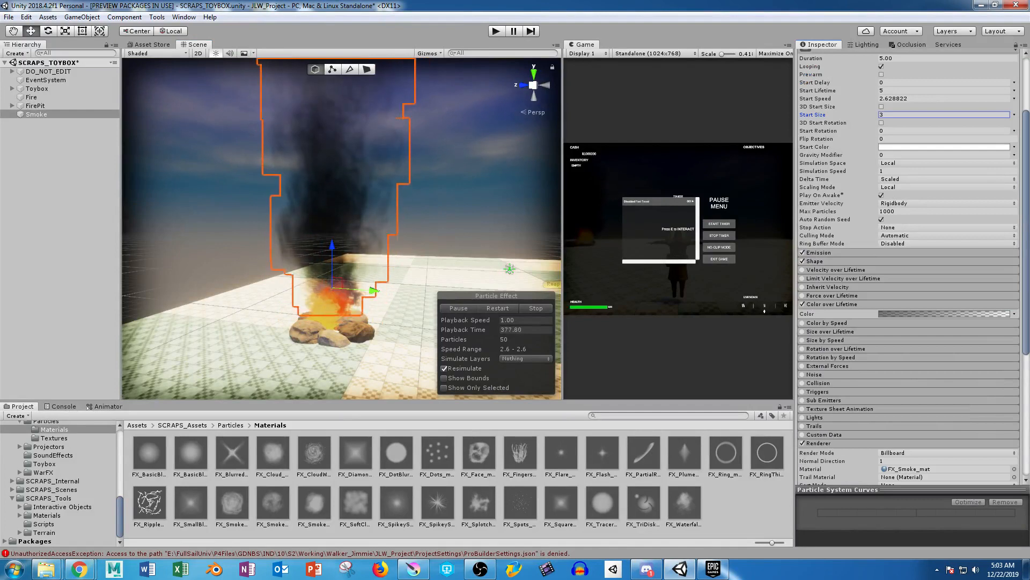
{"action": "left_click", "coordinate": [803, 375]}
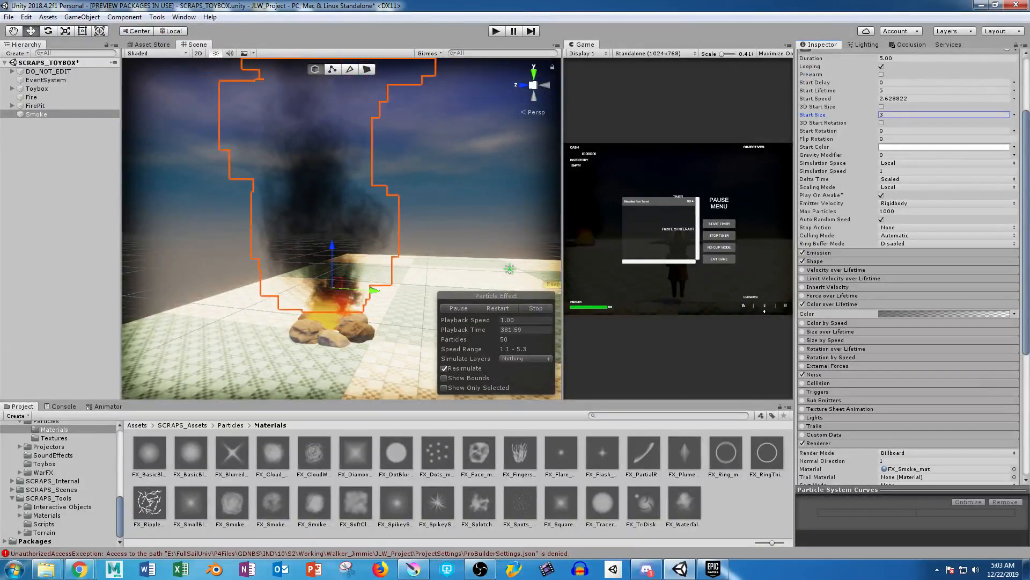
Enable Sub Emitters on the Fire system and assign Smoke as its Birth sub emitter, accepting the reparenting under Fire.
{"action": "left_click", "coordinate": [31, 97]}
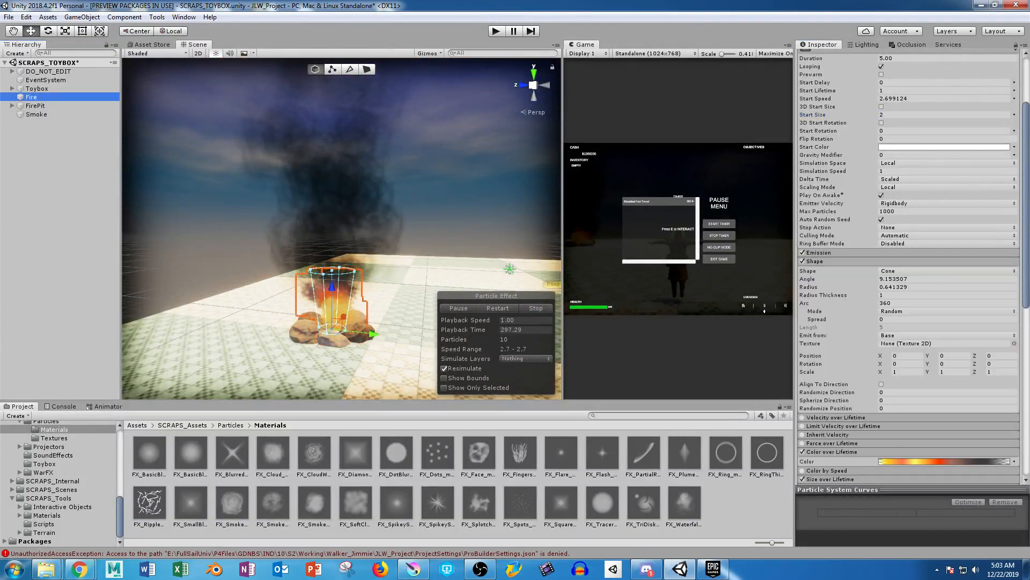
{"action": "left_click", "coordinate": [814, 261]}
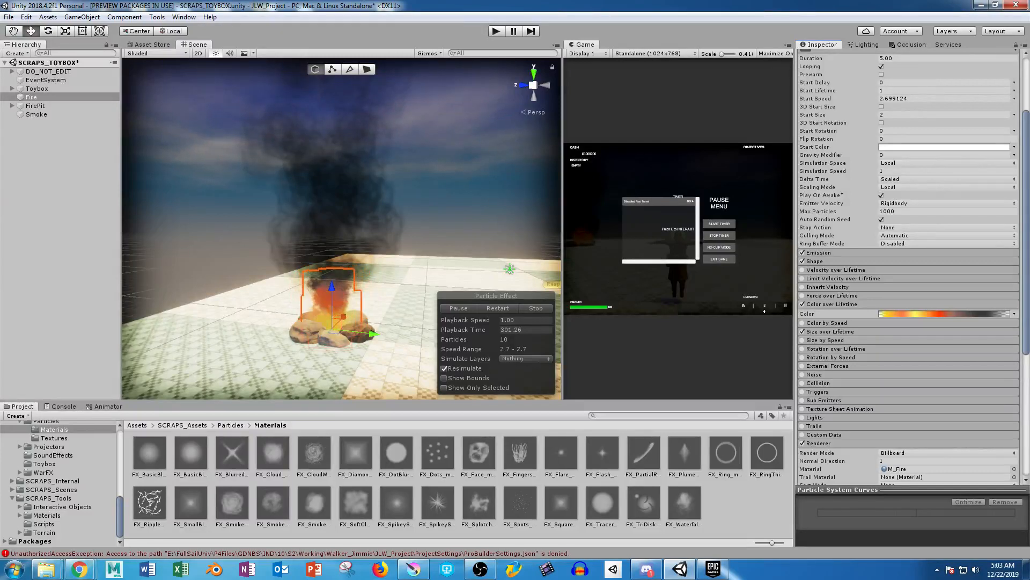
{"action": "left_click", "coordinate": [802, 401]}
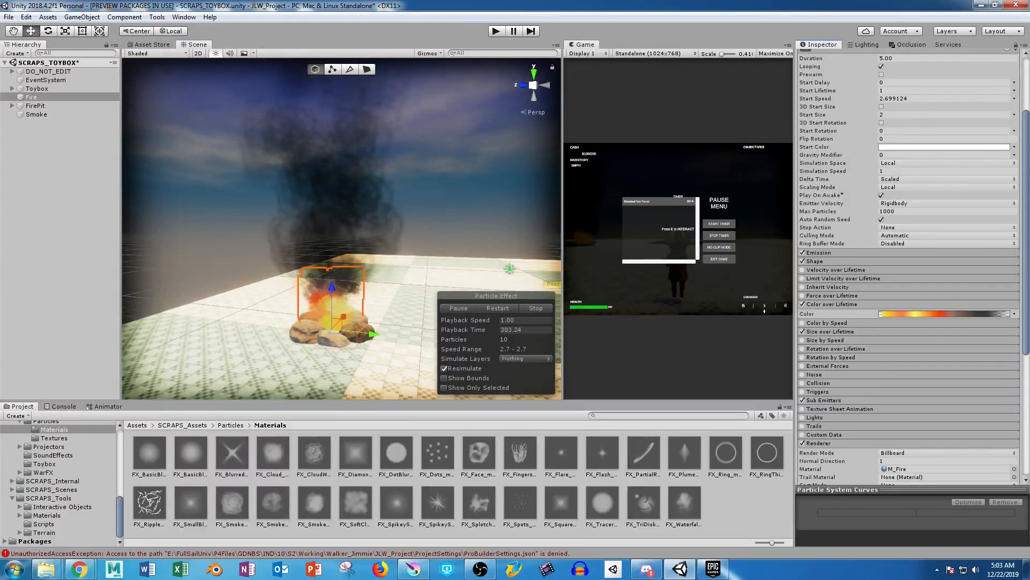
{"action": "left_click", "coordinate": [821, 400]}
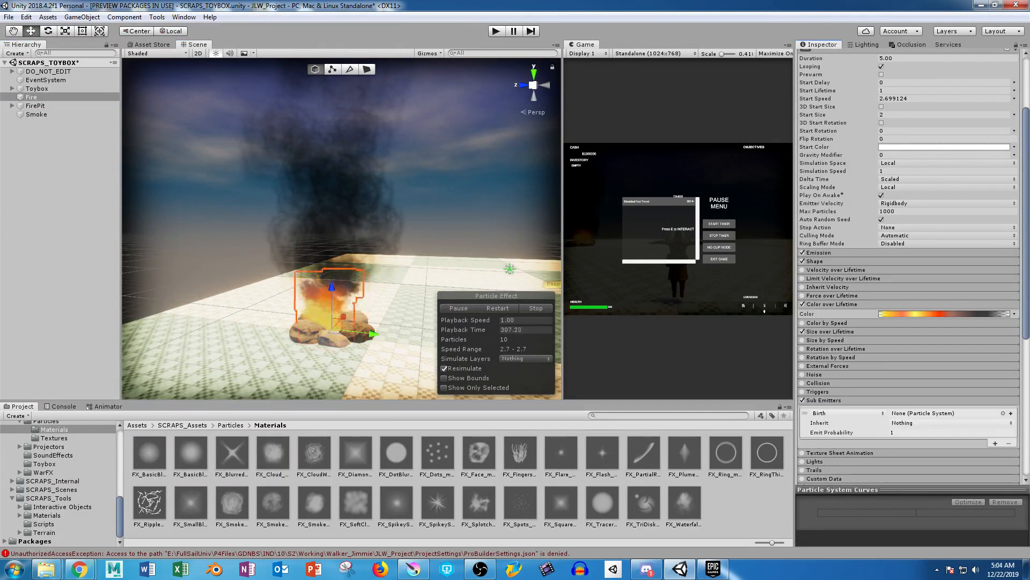
{"action": "left_click_drag", "start_coordinate": [36, 114], "coordinate": [943, 413]}
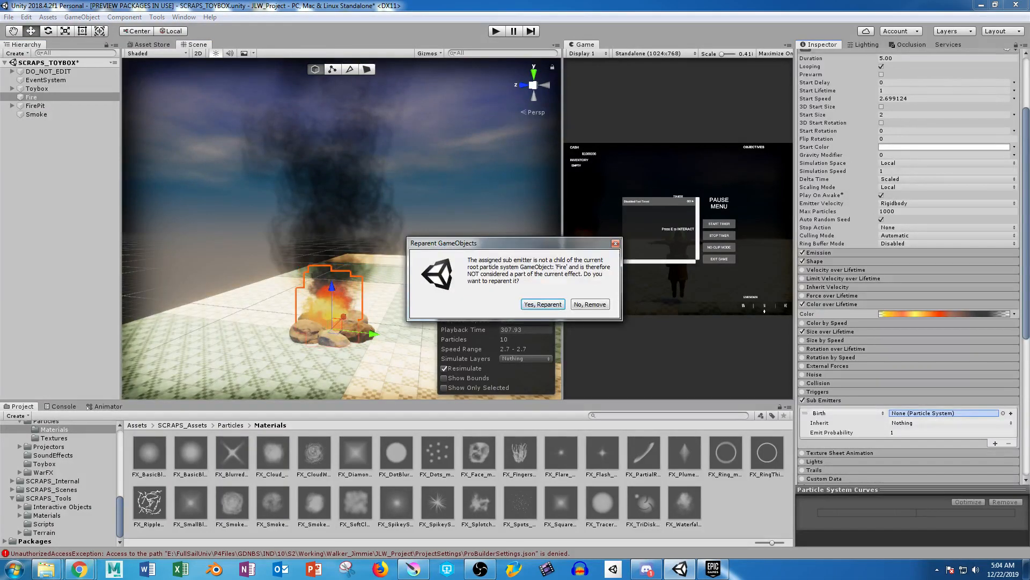
{"action": "left_click", "coordinate": [544, 305]}
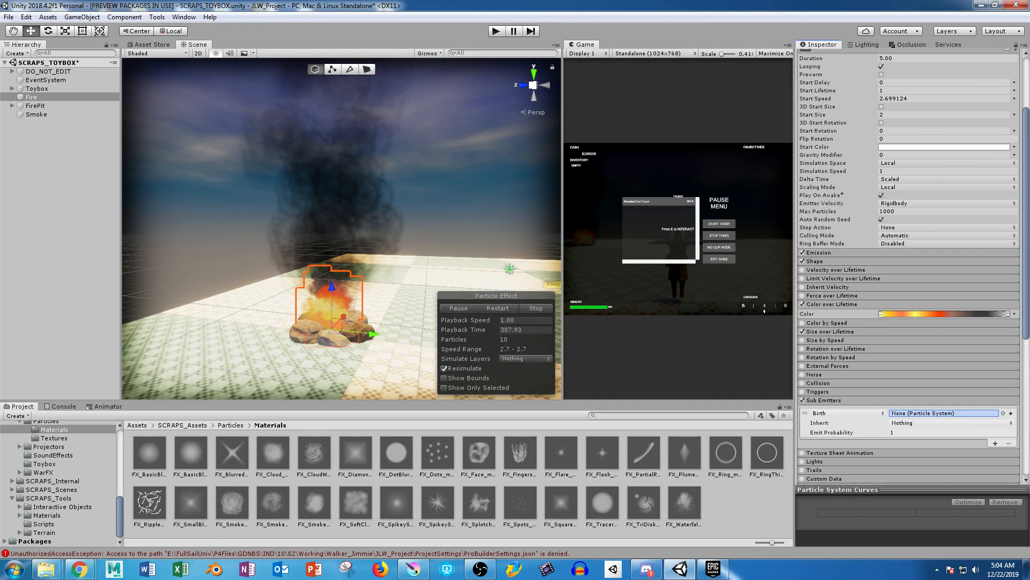
{"action": "left_click_drag", "start_coordinate": [36, 115], "coordinate": [944, 413]}
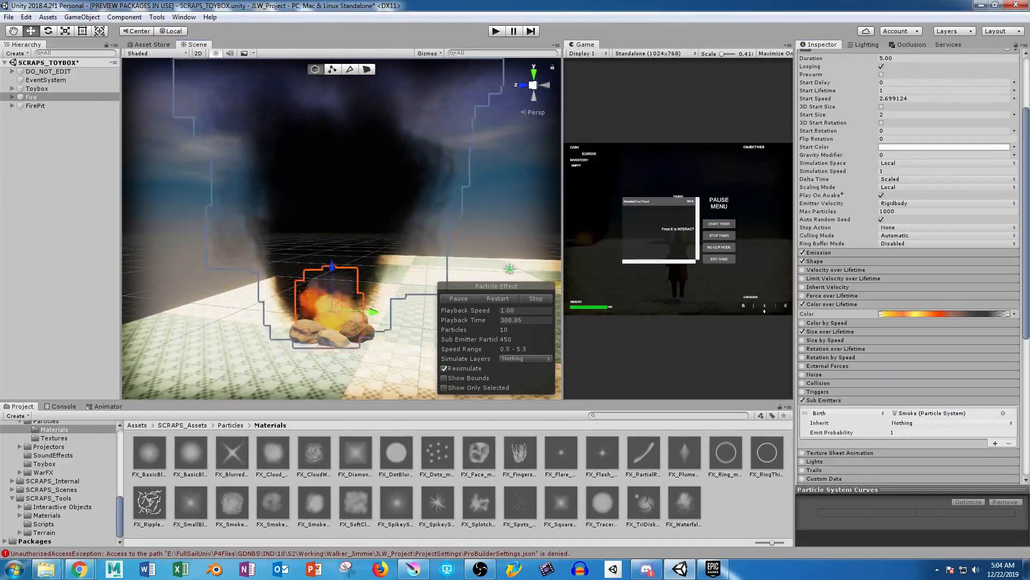
Set the emission Rate over Time of the Smoke system under Fire to 5.
{"action": "scroll", "coordinate": [342, 228], "scroll_direction": "down", "scroll_amount": 3}
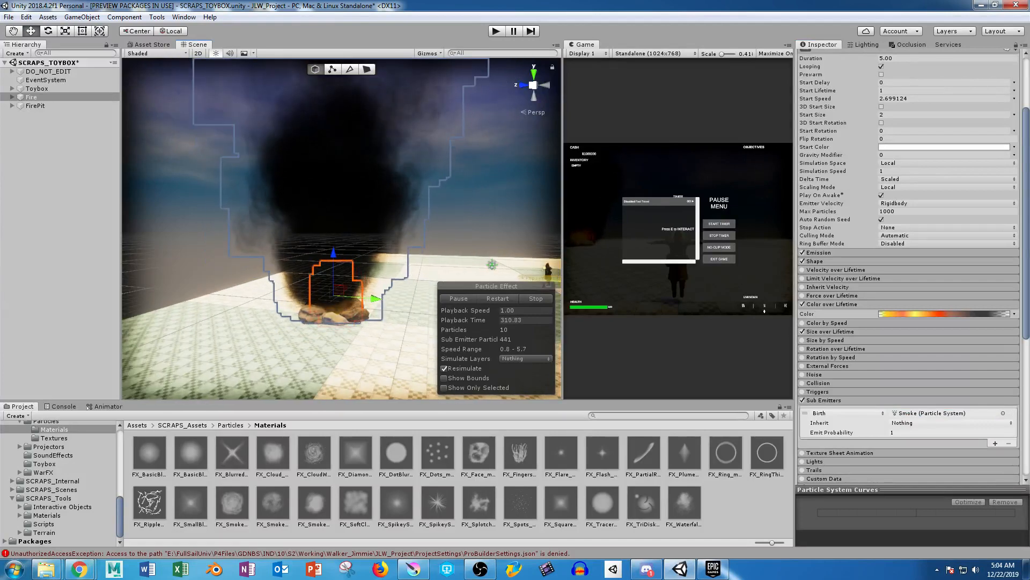
{"action": "mouse_move", "coordinate": [341, 228]}
{"action": "right_mouse_down"}
{"action": "mouse_move", "coordinate": [343, 188]}
{"action": "mouse_move", "coordinate": [353, 215]}
{"action": "right_mouse_up"}
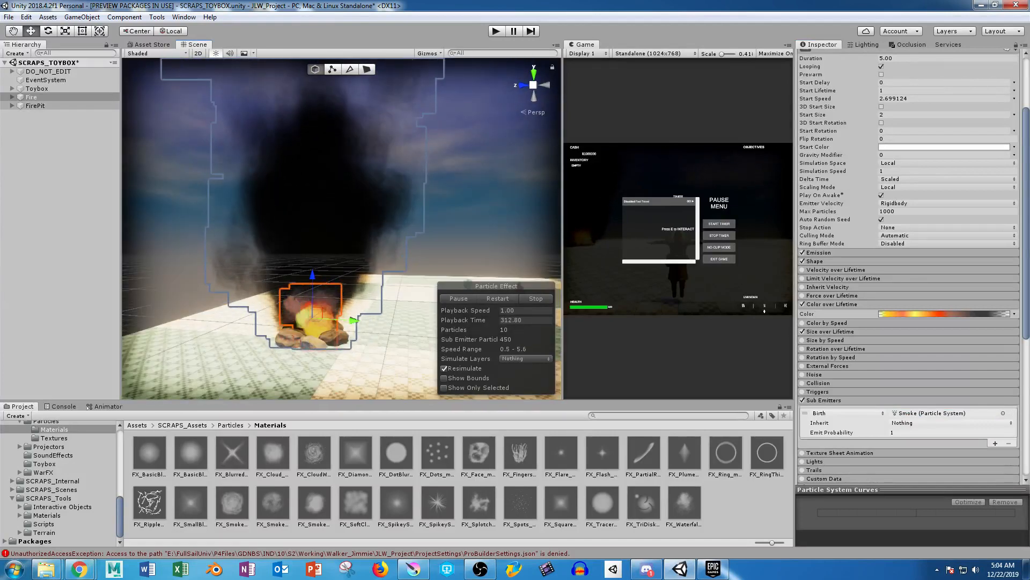
{"action": "left_click", "coordinate": [12, 97]}
{"action": "left_click", "coordinate": [44, 105]}
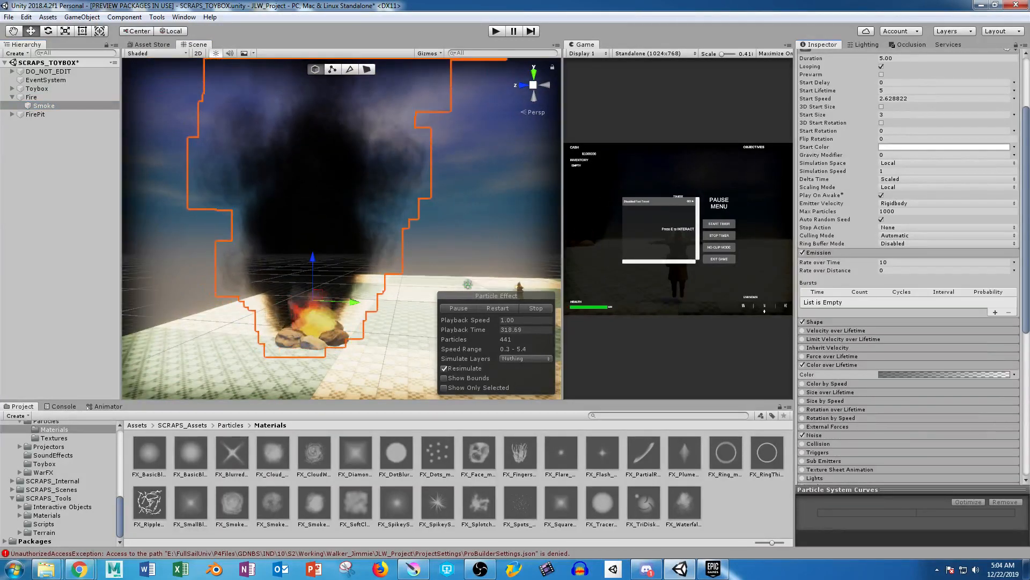
{"action": "left_click", "coordinate": [818, 252]}
{"action": "left_click", "coordinate": [891, 262]}
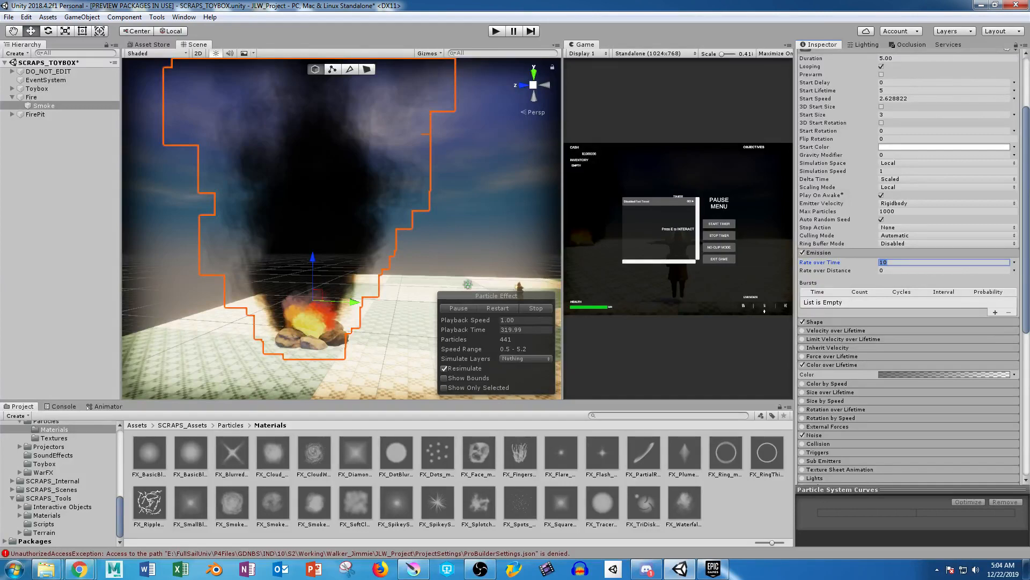
{"action": "type", "text": "5"}
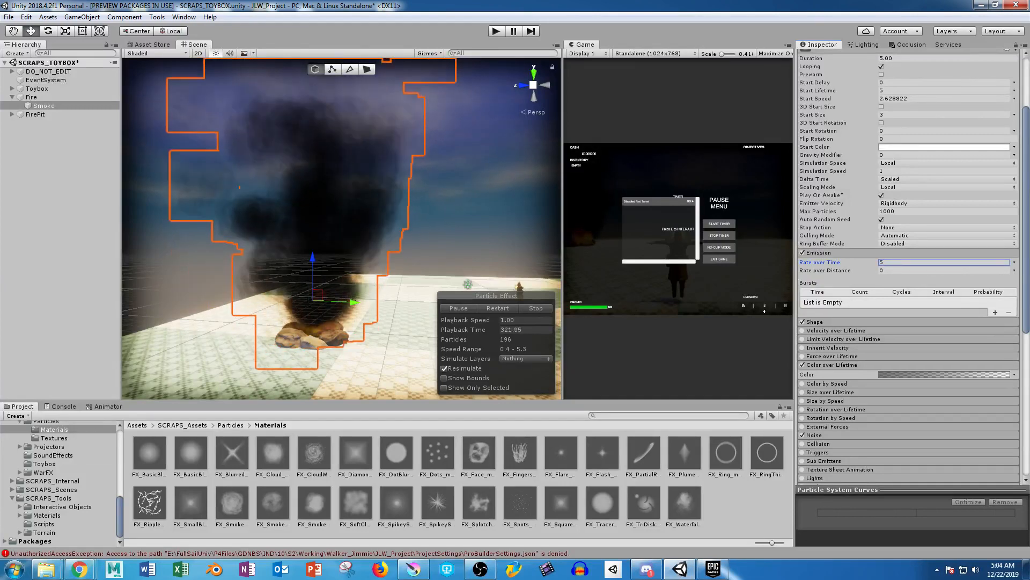
Set the Smoke system's start lifetime to 1.
{"action": "scroll", "coordinate": [907, 268], "scroll_direction": "up", "scroll_amount": 3}
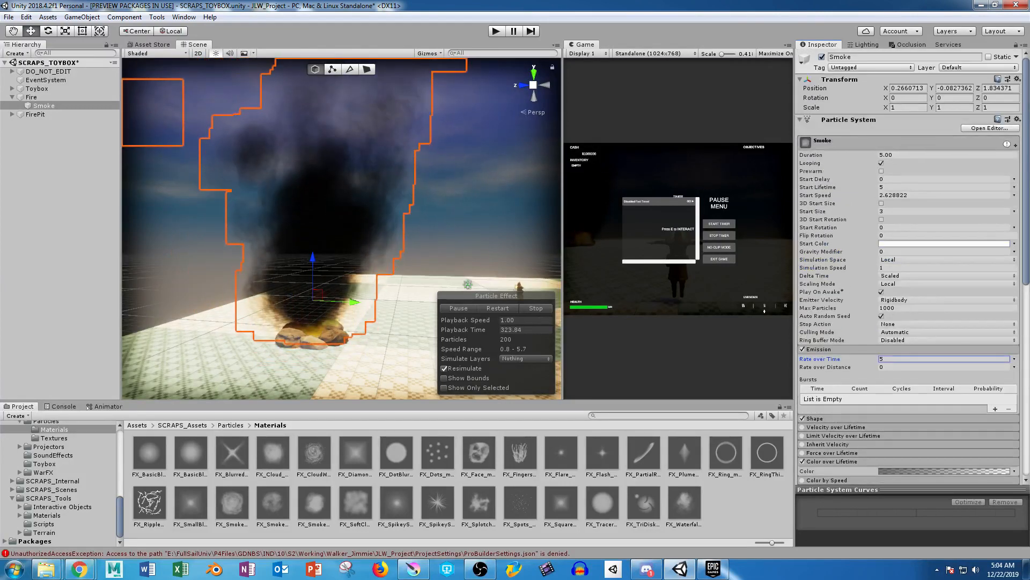
{"action": "left_click", "coordinate": [913, 188]}
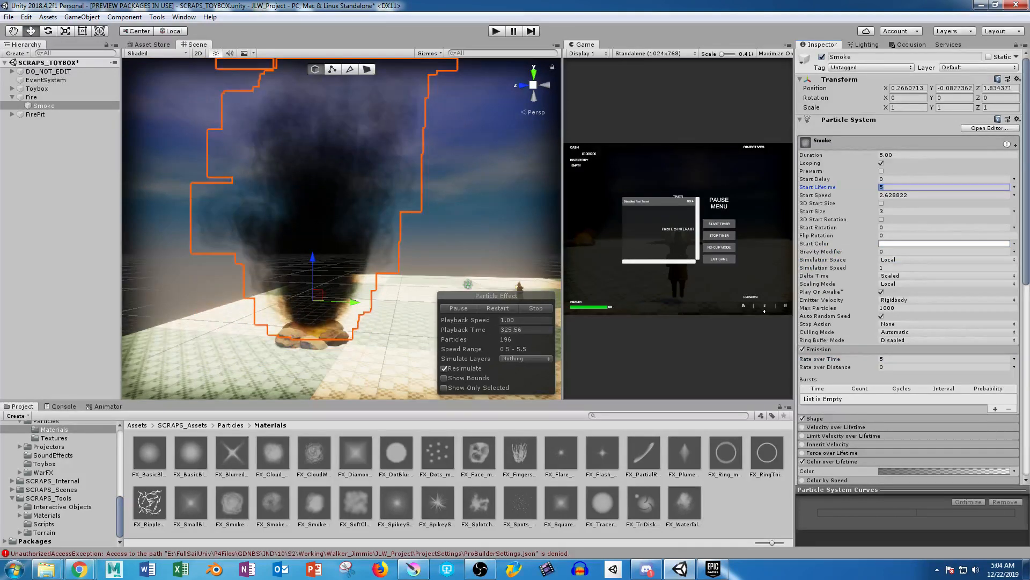
{"action": "type", "text": "1"}
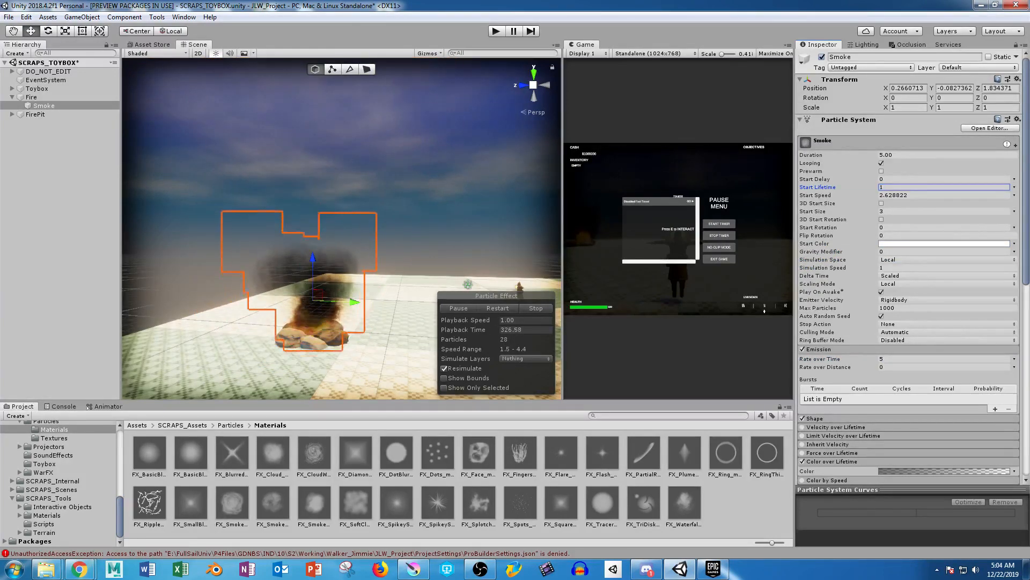
Move the starting alpha key of the smoke's Color over Lifetime gradient to 2.4% and close the gradient editor.
{"action": "middle_click_drag", "start_coordinate": [312, 300], "coordinate": [364, 157]}
{"action": "scroll", "coordinate": [349, 214], "scroll_direction": "up", "scroll_amount": 4}
{"action": "left_click_drag", "start_coordinate": [363, 157], "coordinate": [300, 172], "text": "alt"}
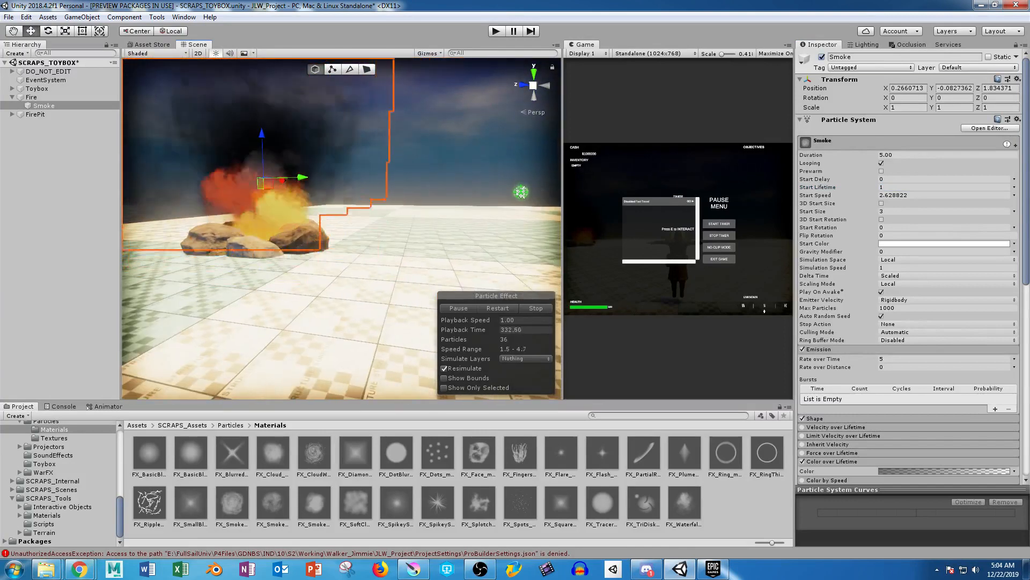
{"action": "scroll", "coordinate": [909, 268], "scroll_direction": "down", "scroll_amount": 3}
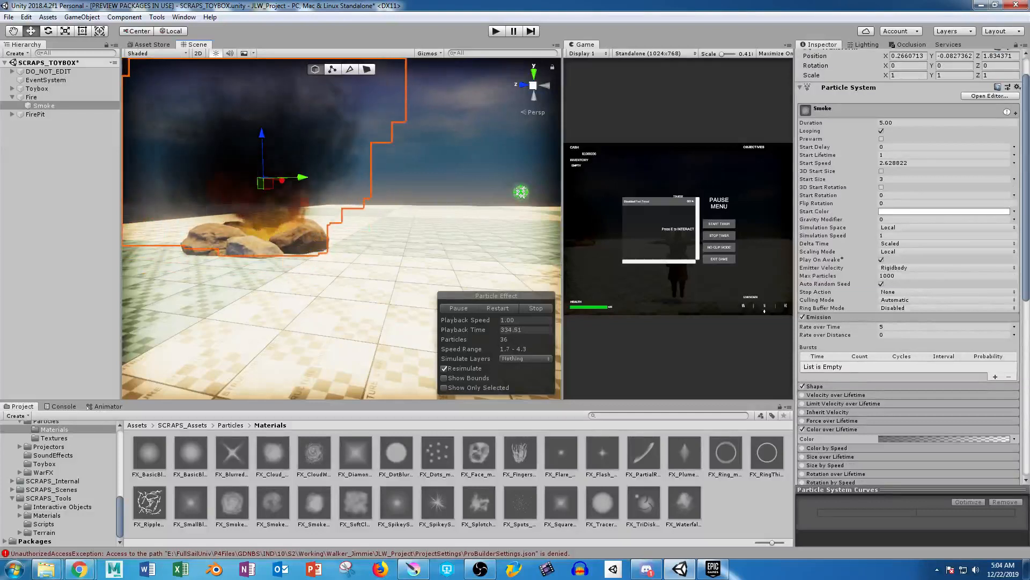
{"action": "left_click", "coordinate": [943, 439]}
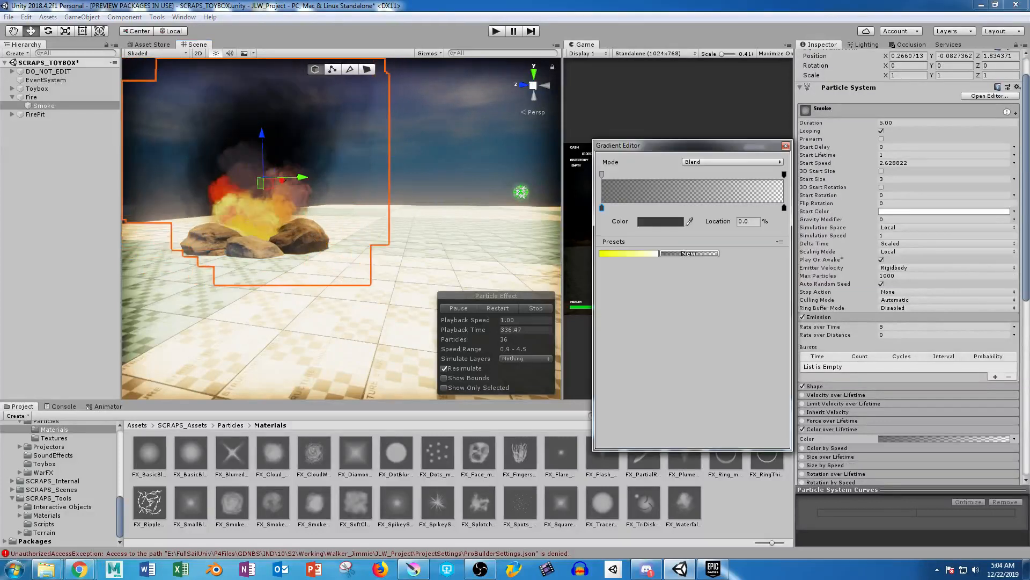
{"action": "left_click", "coordinate": [602, 175]}
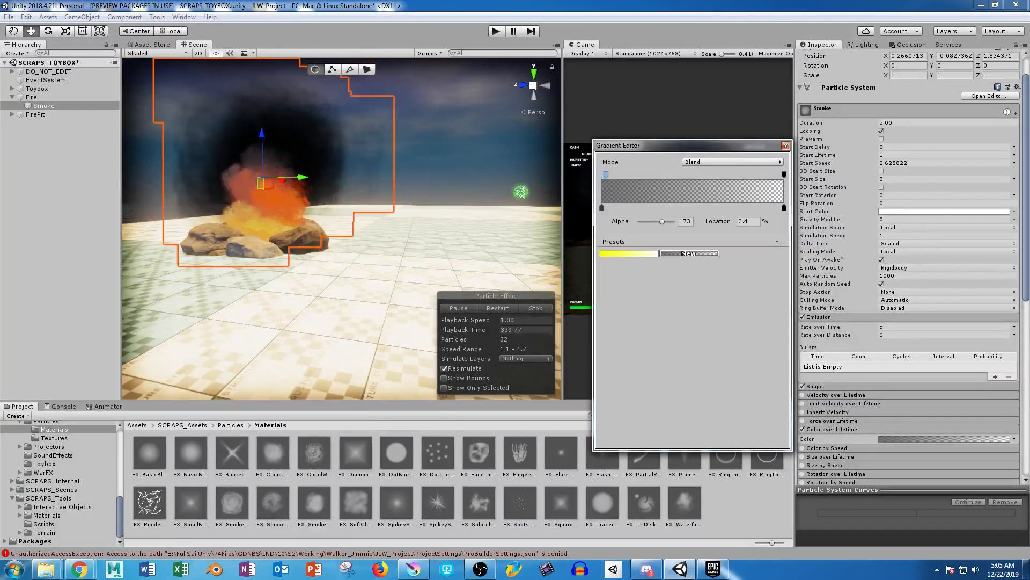
{"action": "left_click", "coordinate": [37, 114]}
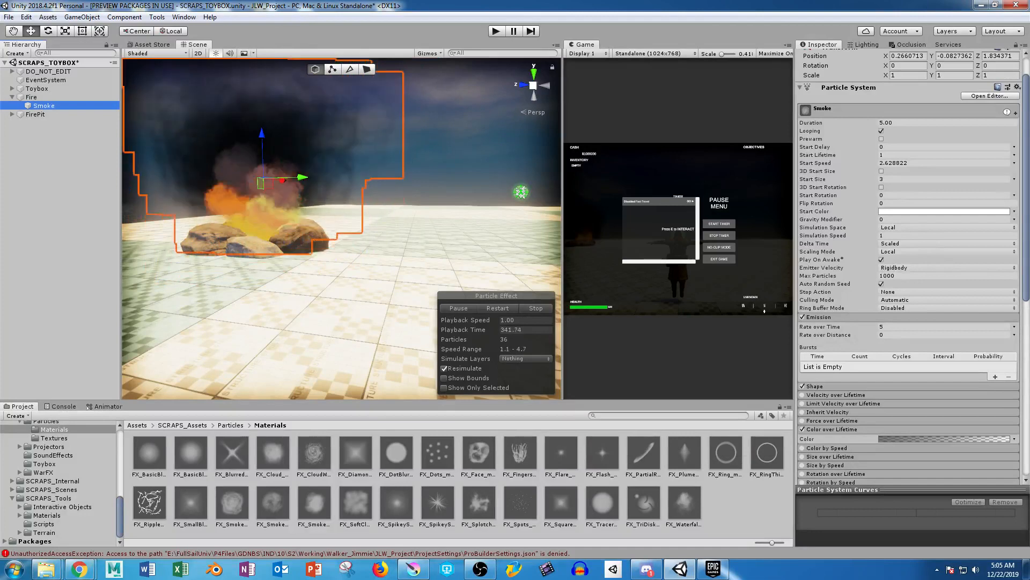
Pause the fire preview and add an alpha key at 26.5% to the smoke's Color over Lifetime gradient.
{"action": "left_click", "coordinate": [31, 98]}
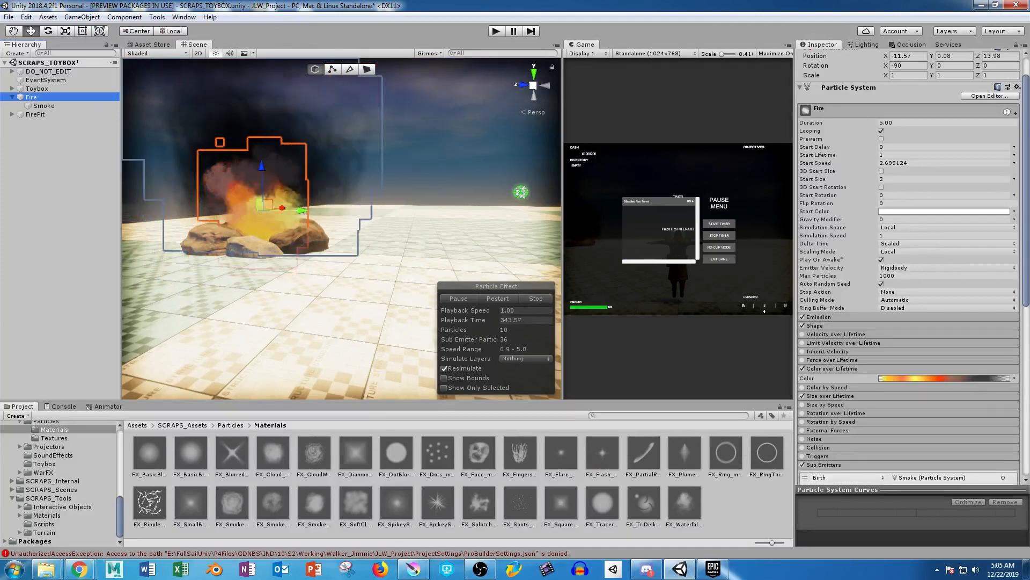
{"action": "left_click", "coordinate": [457, 298]}
{"action": "left_click", "coordinate": [44, 106]}
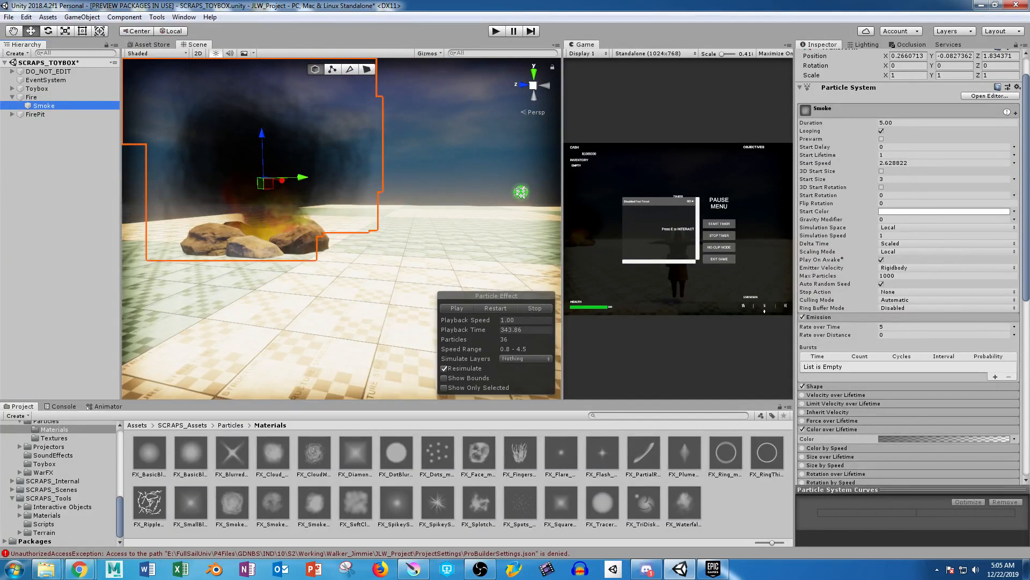
{"action": "left_click", "coordinate": [944, 439]}
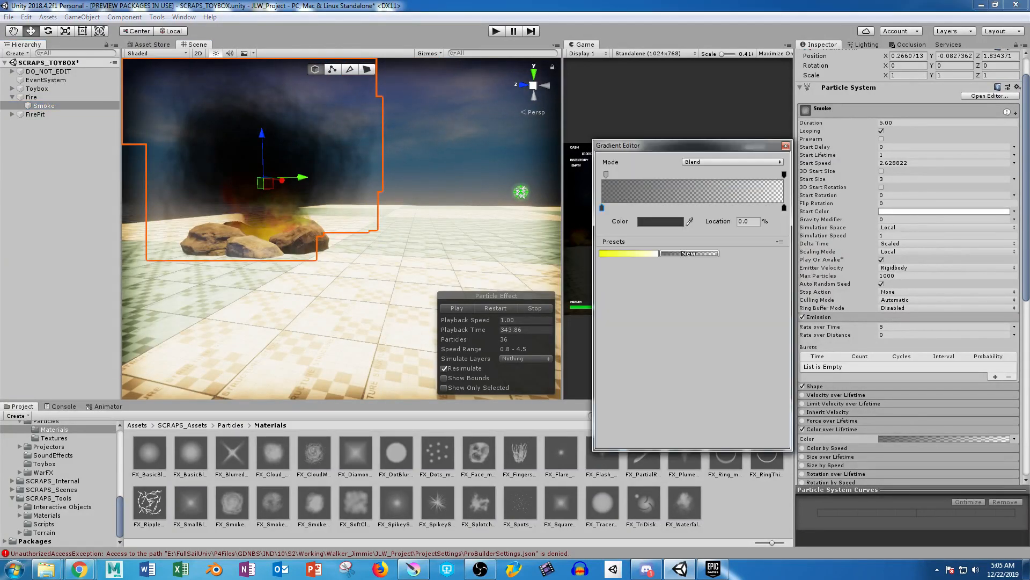
{"action": "left_click", "coordinate": [607, 175]}
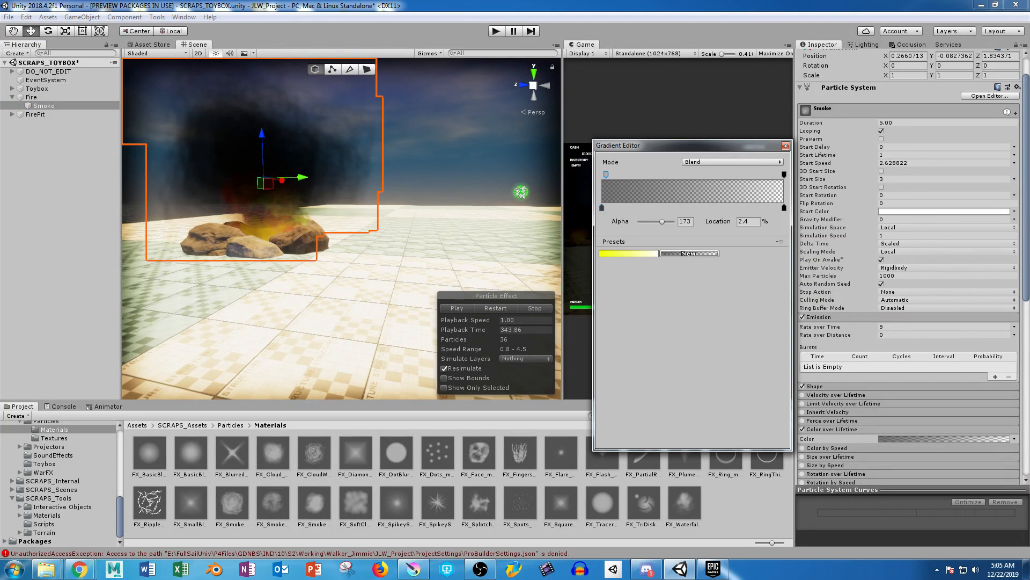
{"action": "left_click", "coordinate": [650, 175]}
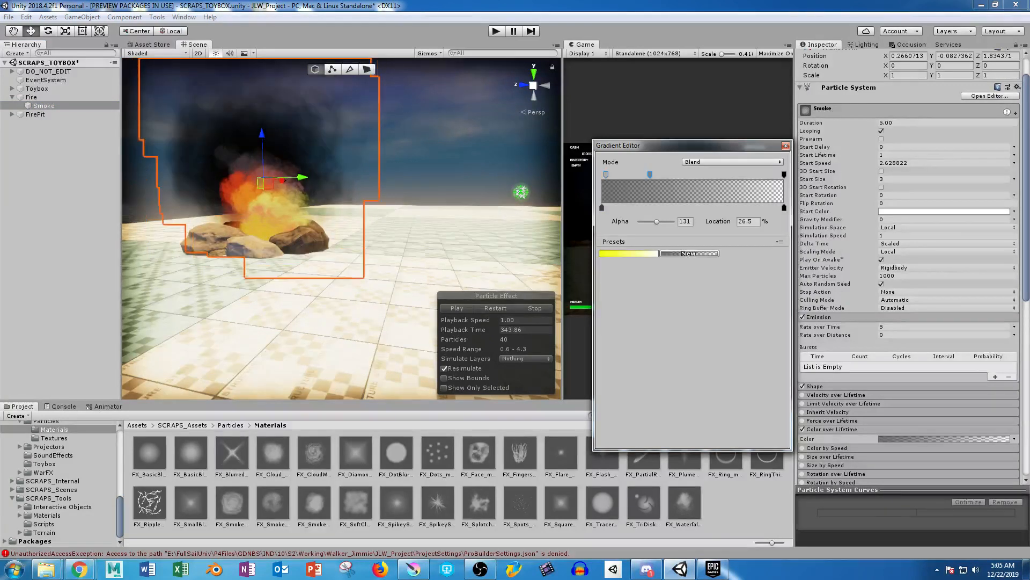
Set the alpha of the smoke gradient's starting alpha key at 2.4% to 0.
{"action": "left_click", "coordinate": [606, 175]}
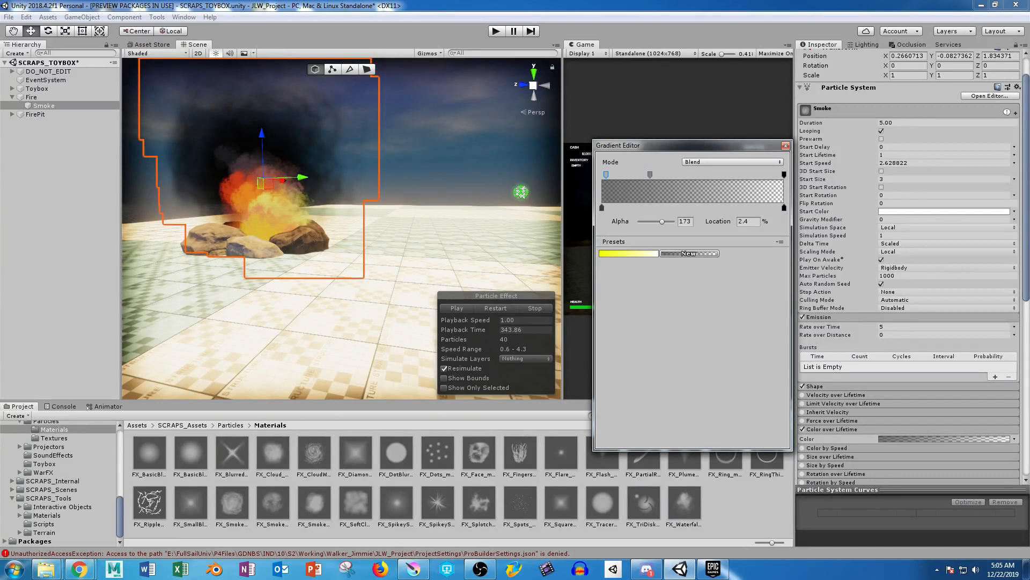
{"action": "left_click", "coordinate": [662, 222]}
{"action": "left_click_drag", "start_coordinate": [662, 221], "coordinate": [660, 222]}
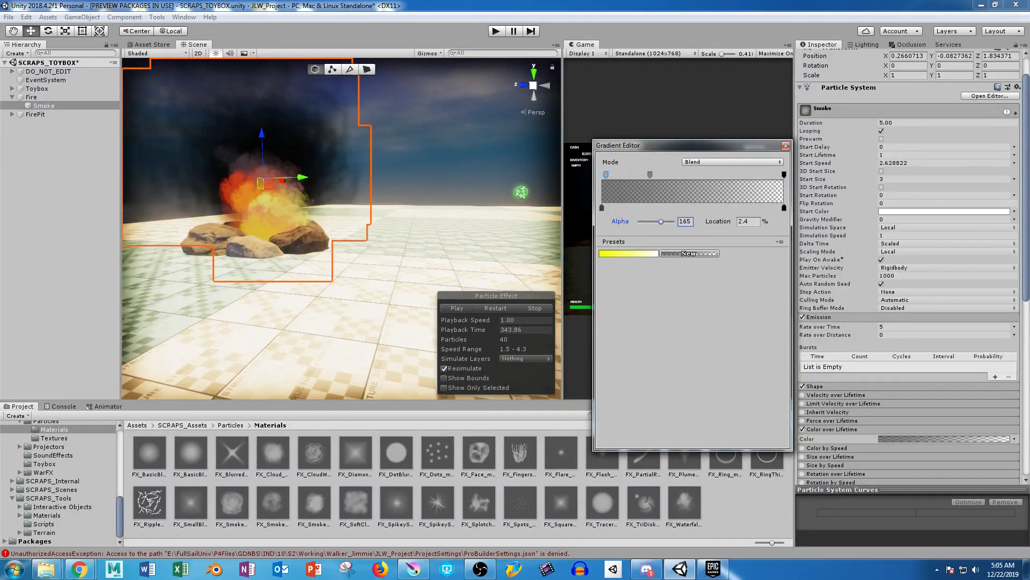
{"action": "left_click", "coordinate": [685, 221]}
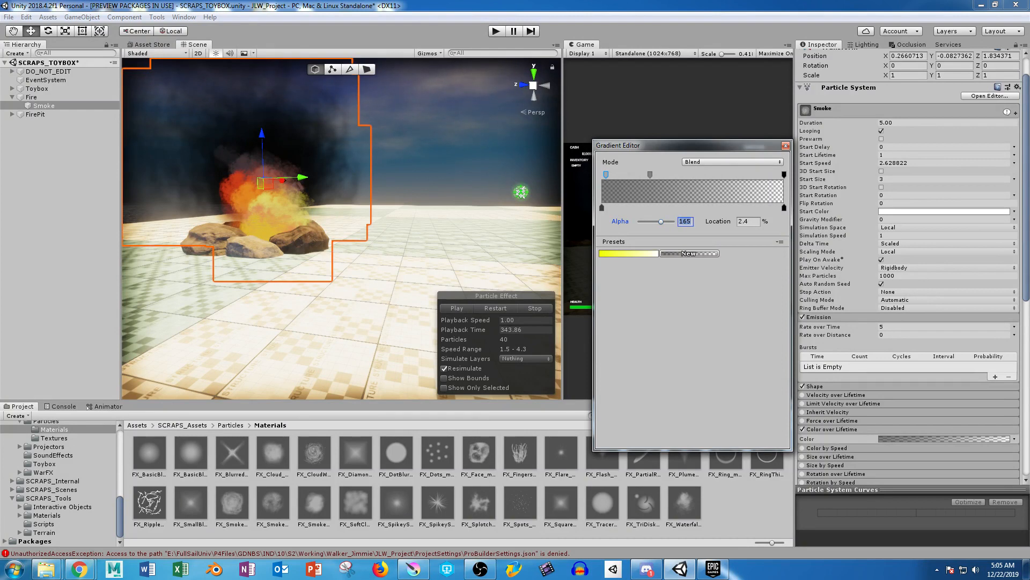
{"action": "type", "text": "0"}
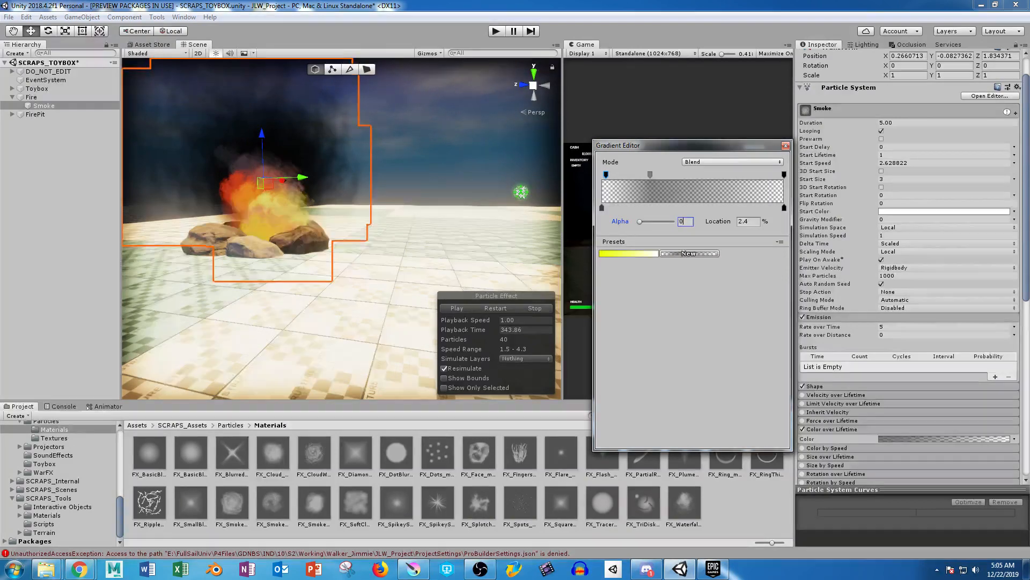
Preview the Fire system with its smoke, pause it, and check the fire's Color over Lifetime gradient.
{"action": "left_click", "coordinate": [44, 106]}
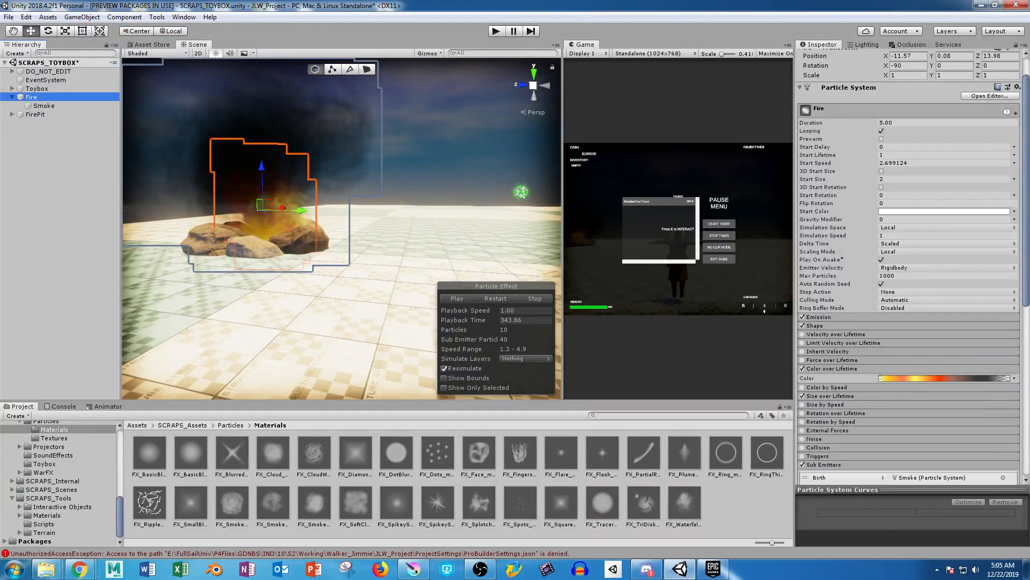
{"action": "left_click", "coordinate": [457, 299]}
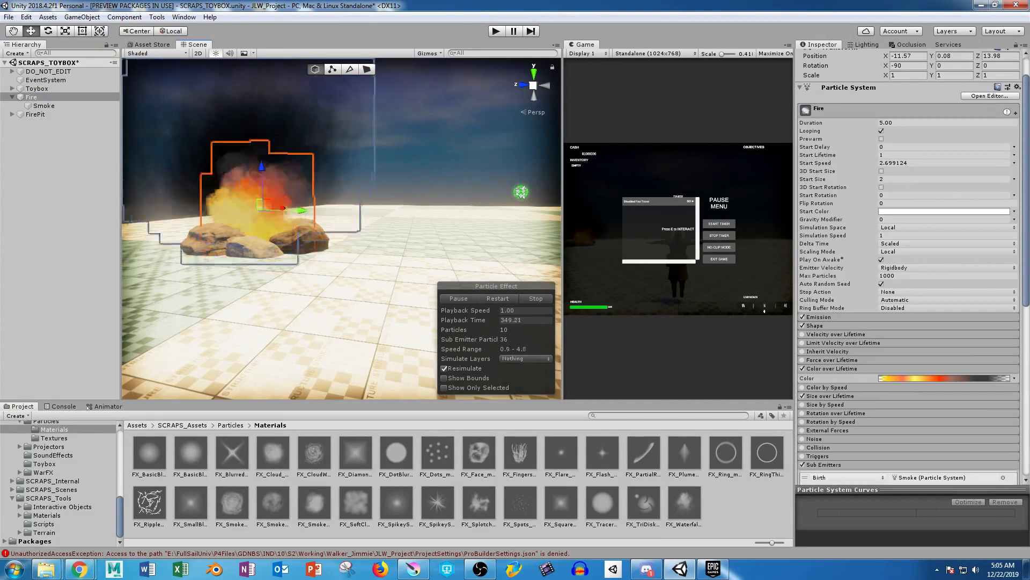
{"action": "left_click", "coordinate": [458, 298]}
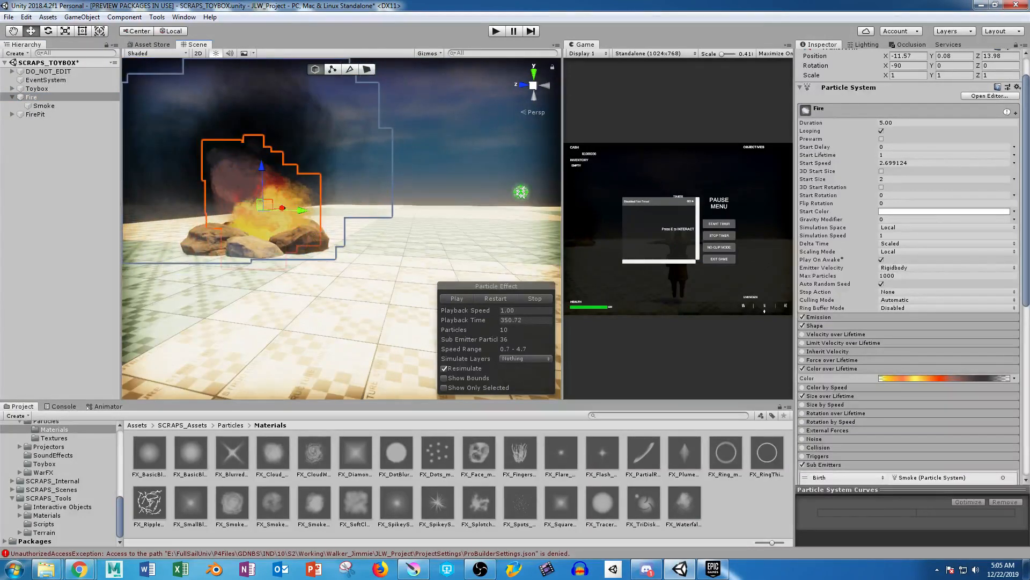
{"action": "left_click", "coordinate": [944, 378]}
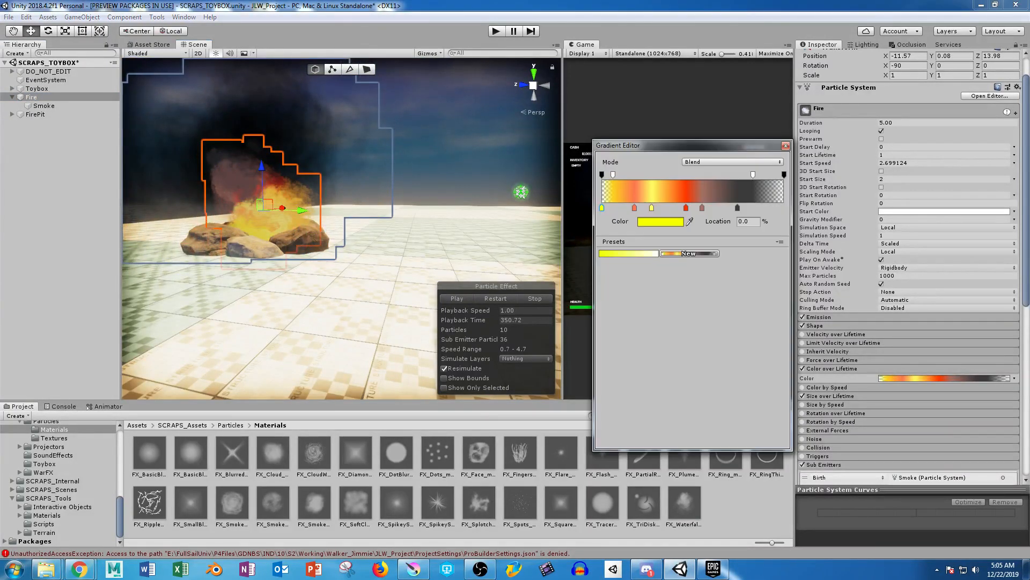
{"action": "key", "text": "Escape"}
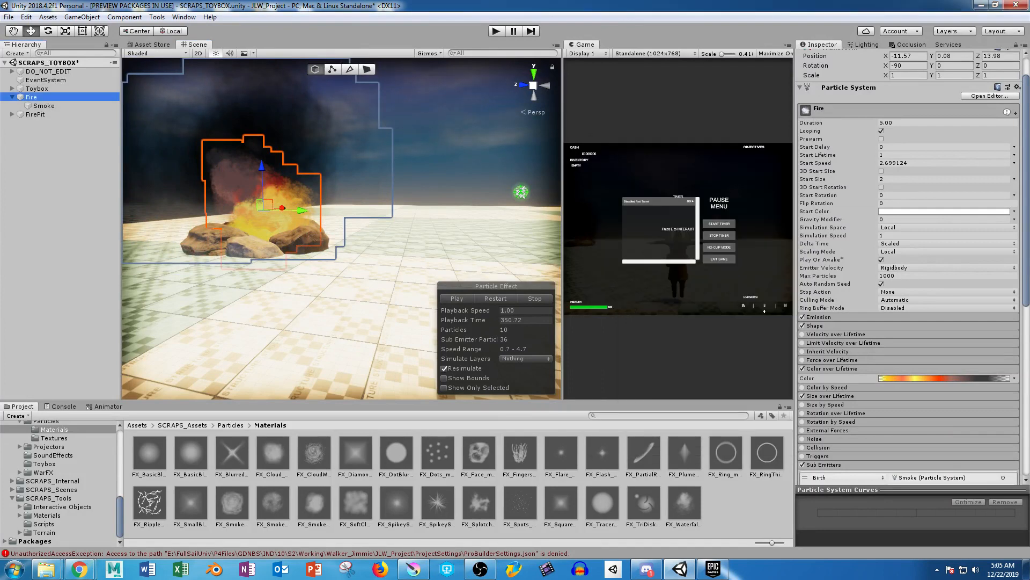
Move the zero-alpha starting key of the smoke's Color over Lifetime gradient to 23.5%.
{"action": "left_click", "coordinate": [44, 106]}
{"action": "left_click", "coordinate": [944, 438]}
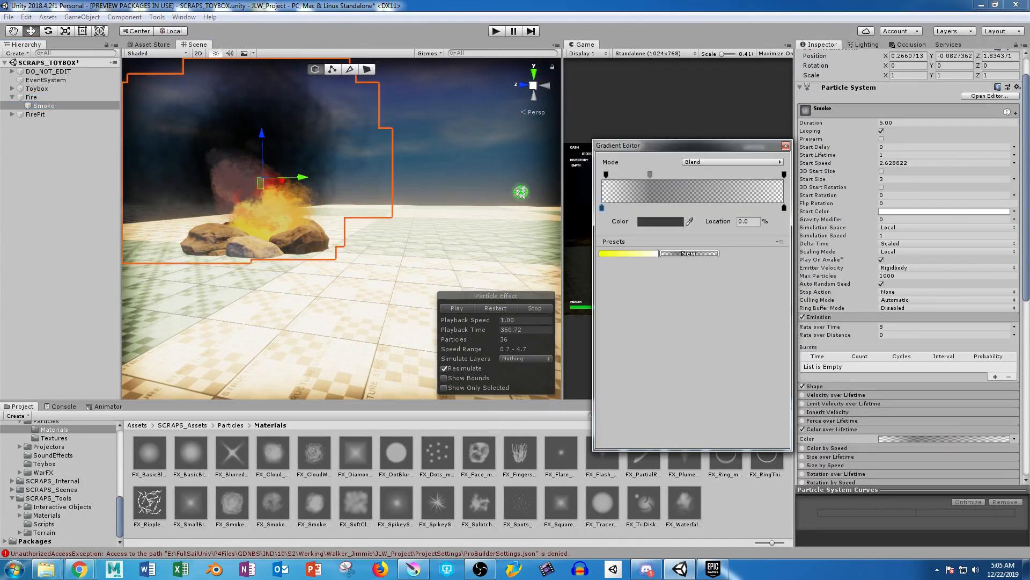
{"action": "left_click", "coordinate": [606, 174]}
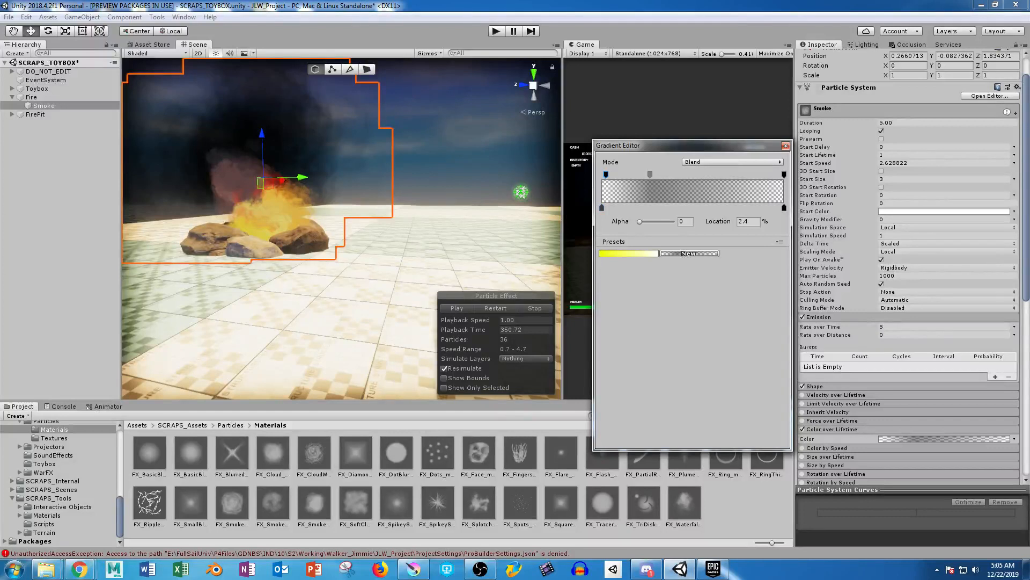
{"action": "left_click_drag", "start_coordinate": [606, 174], "coordinate": [644, 174]}
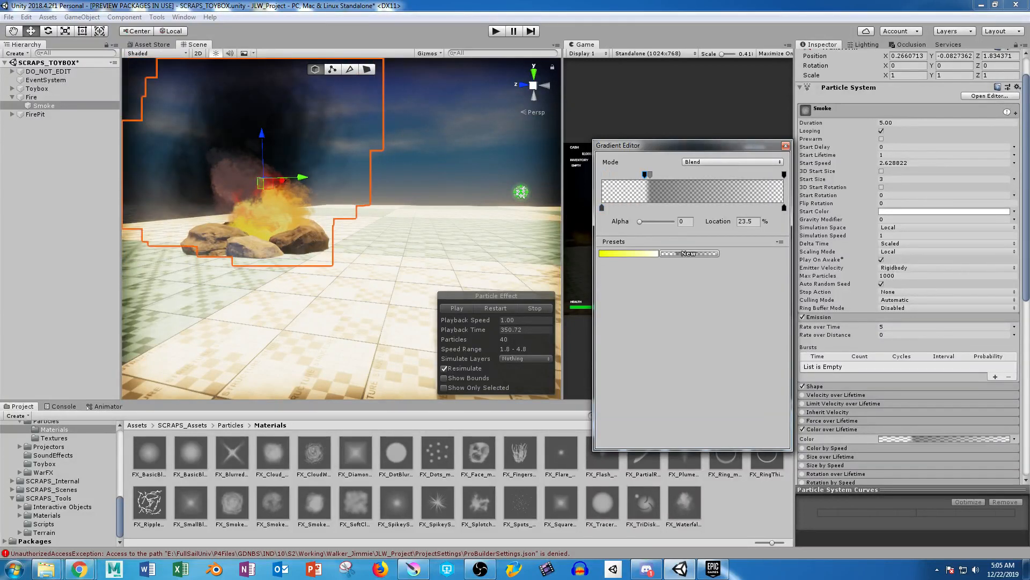
Play and pause the smoke preview and review the Smoke system's enabled modules.
{"action": "left_click", "coordinate": [456, 308]}
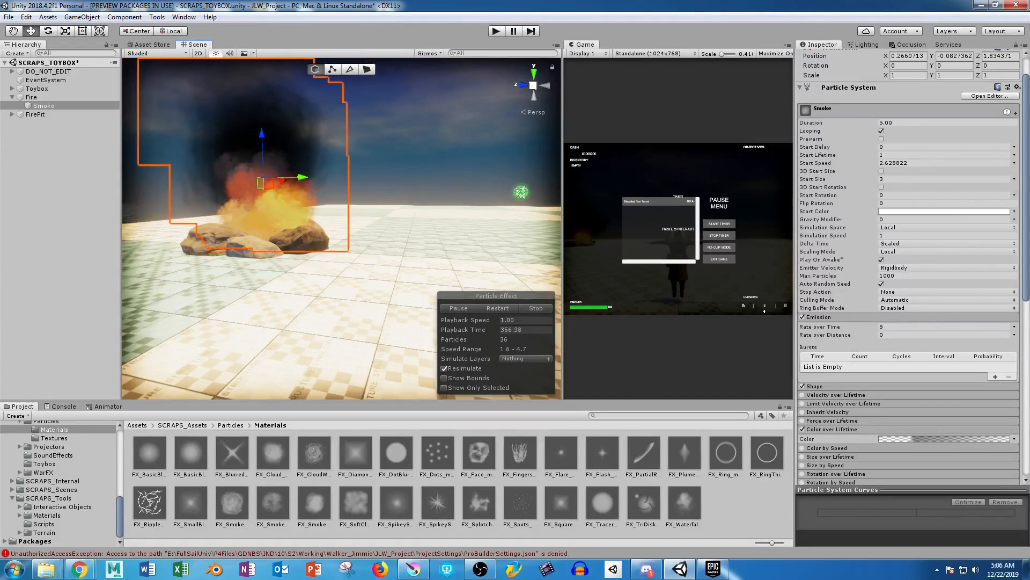
{"action": "left_click", "coordinate": [459, 308]}
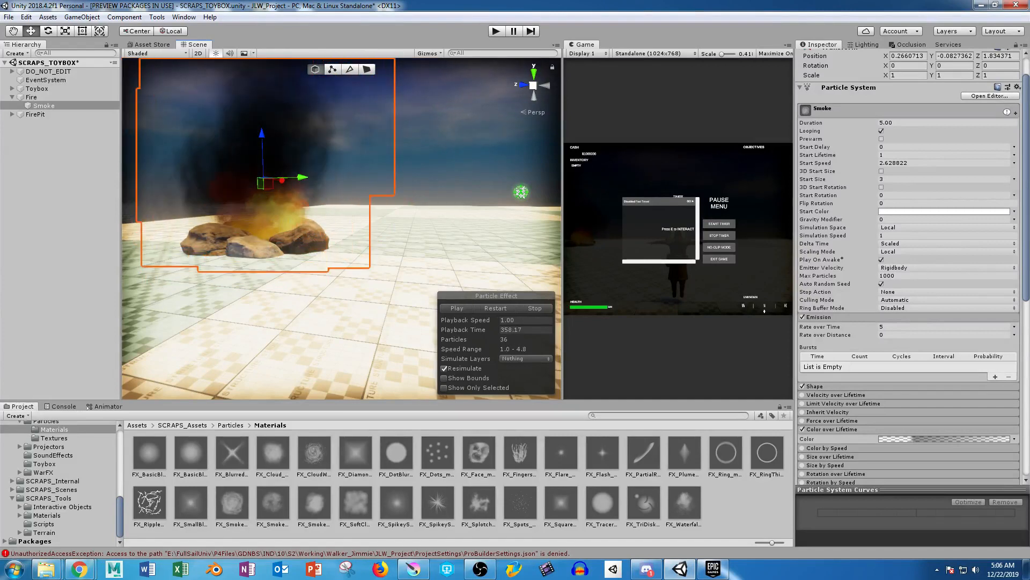
{"action": "scroll", "coordinate": [837, 375], "scroll_direction": "down", "scroll_amount": 3}
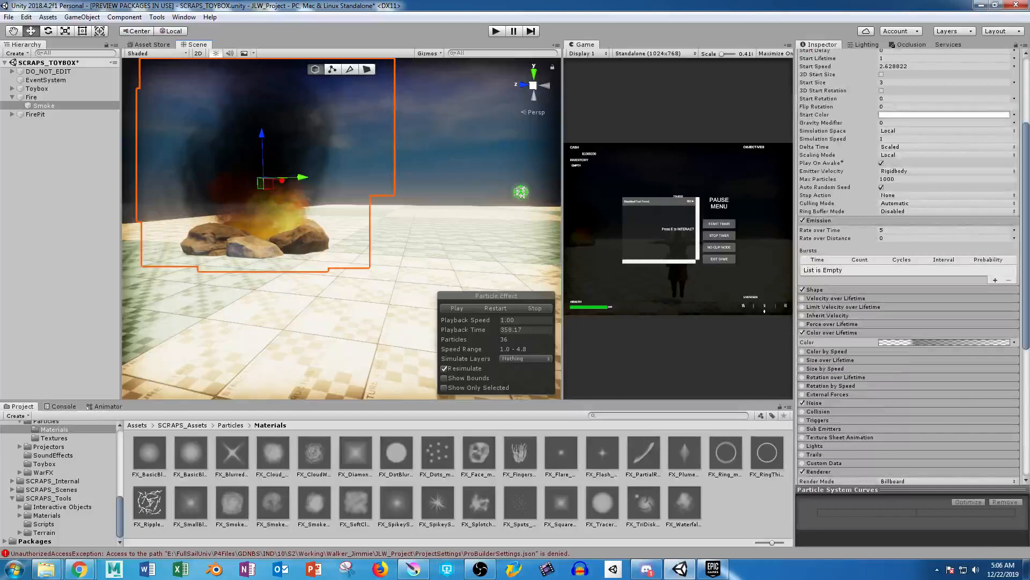
{"action": "scroll", "coordinate": [837, 375], "scroll_direction": "down", "scroll_amount": 3}
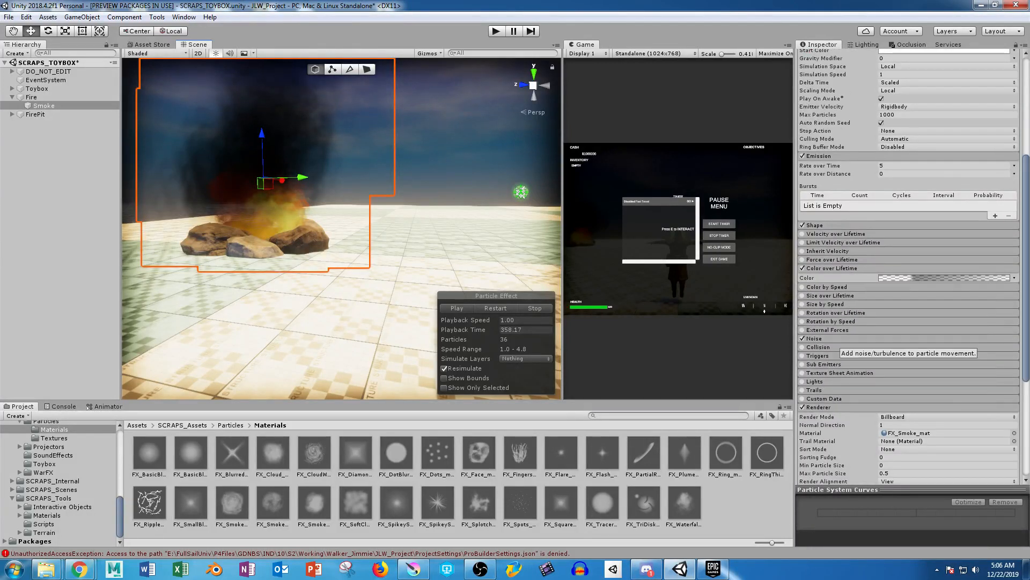
Disable Sub Emitters on the Fire system and inspect the Smoke system on its own above the fire pit.
{"action": "left_click", "coordinate": [31, 97]}
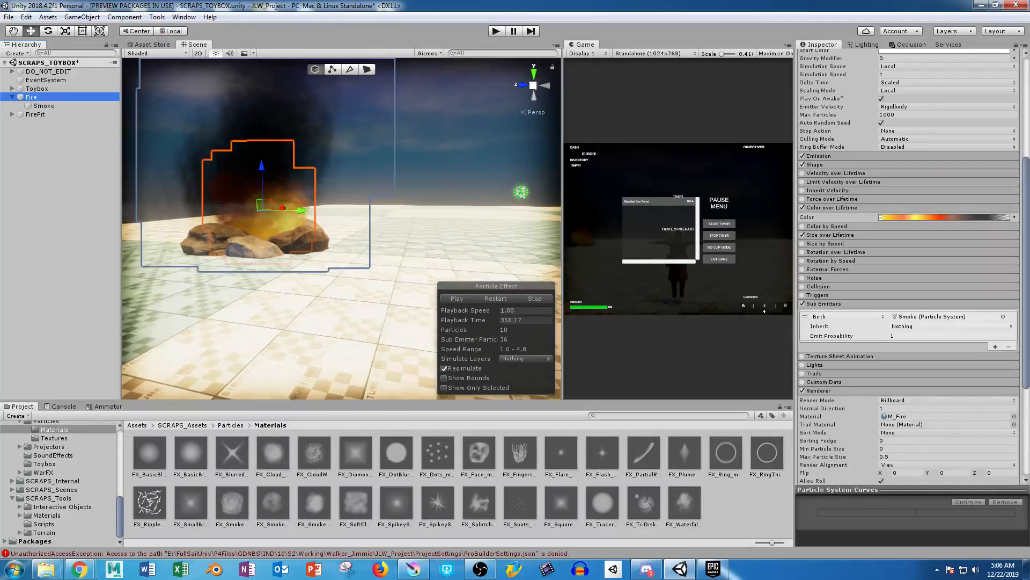
{"action": "left_click", "coordinate": [802, 304]}
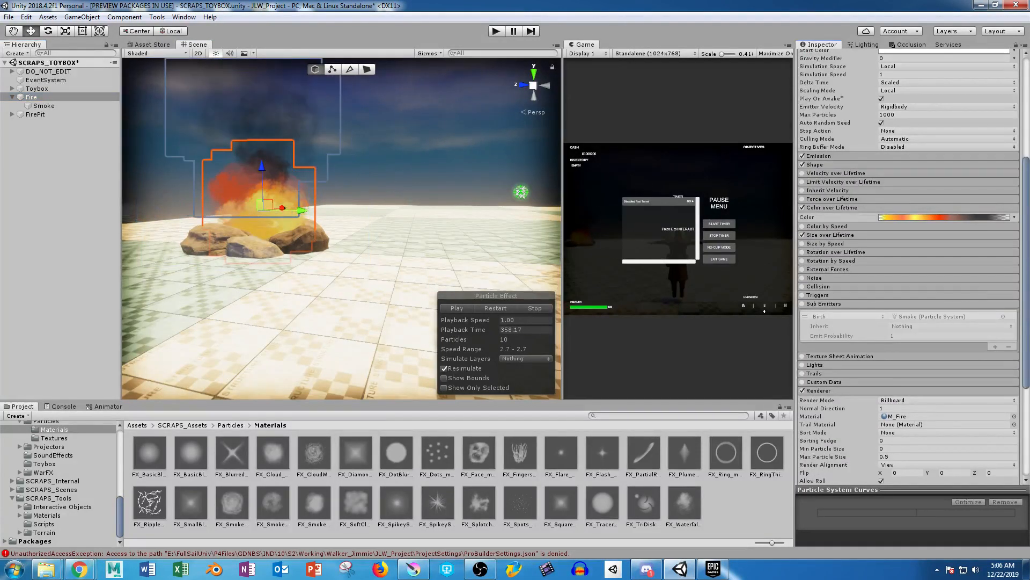
{"action": "left_click", "coordinate": [44, 106]}
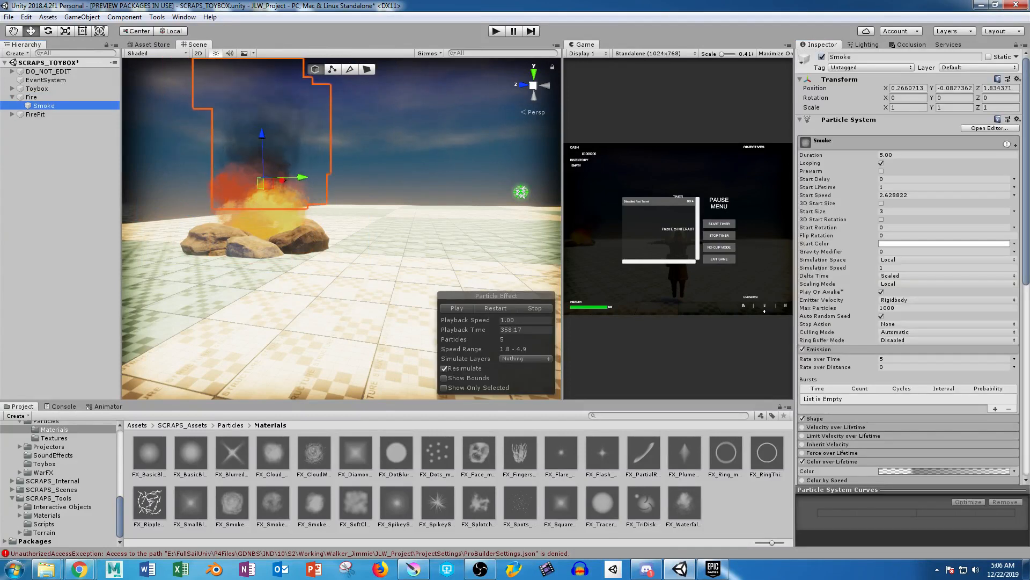
{"action": "middle_click_drag", "start_coordinate": [322, 214], "coordinate": [341, 271]}
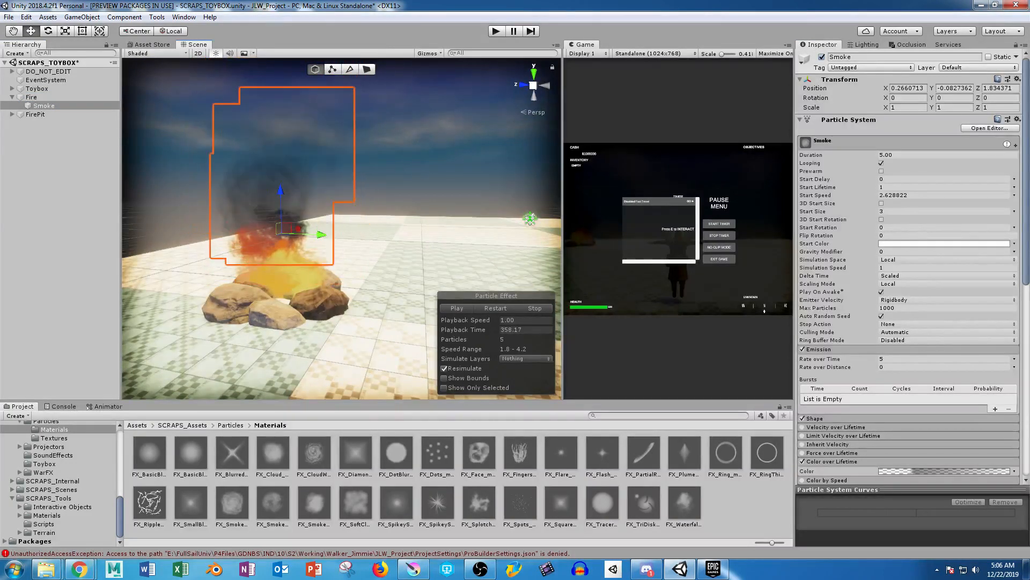
Set the Smoke system's start lifetime to 2.
{"action": "left_click", "coordinate": [31, 97]}
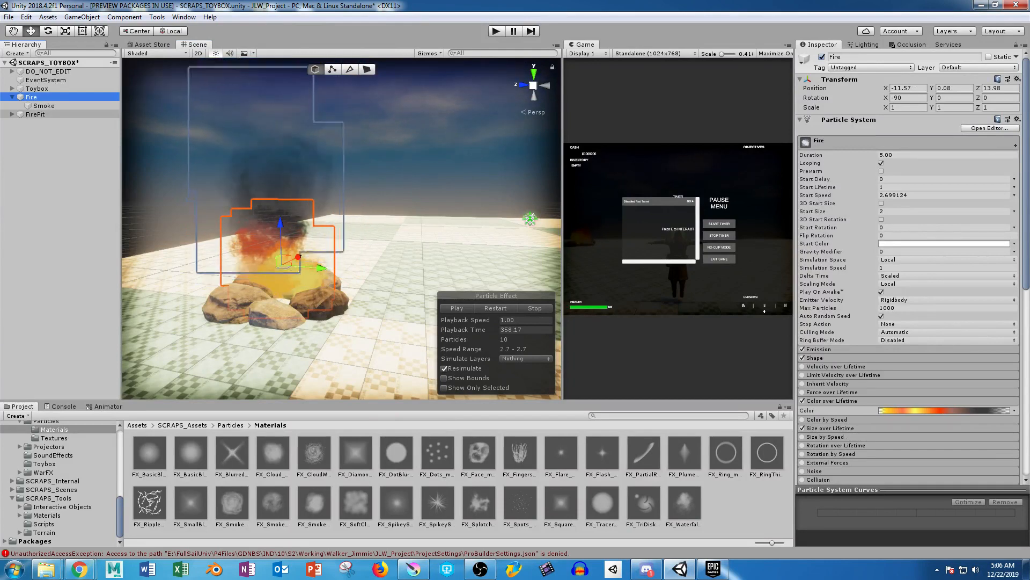
{"action": "left_click", "coordinate": [43, 105]}
{"action": "left_click", "coordinate": [912, 187]}
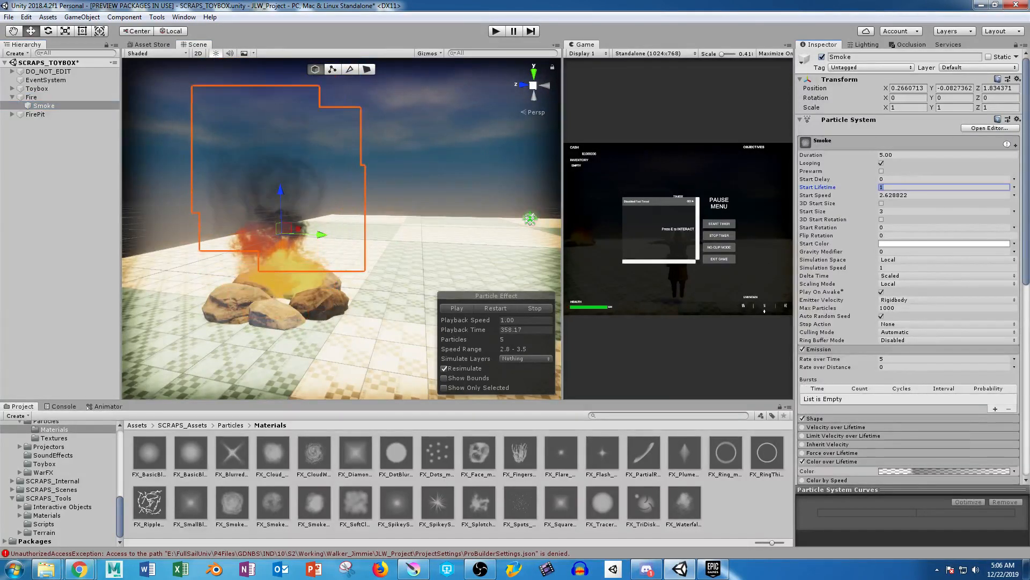
{"action": "type", "text": "2"}
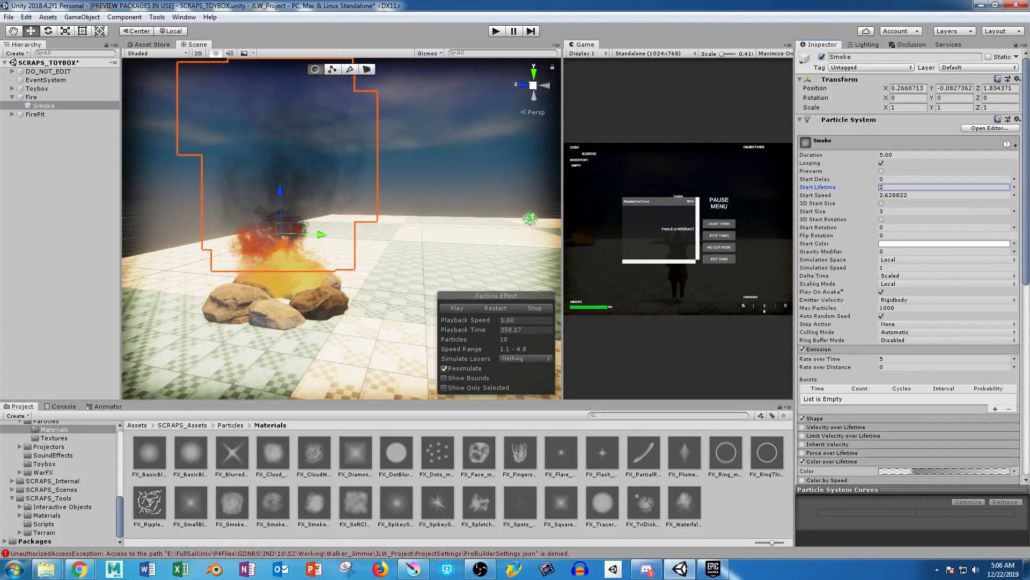
Move the smoke gradient's zero-alpha key to 47.6%, place the partly opaque alpha key just after it, and close the gradient editor.
{"action": "left_click", "coordinate": [944, 471]}
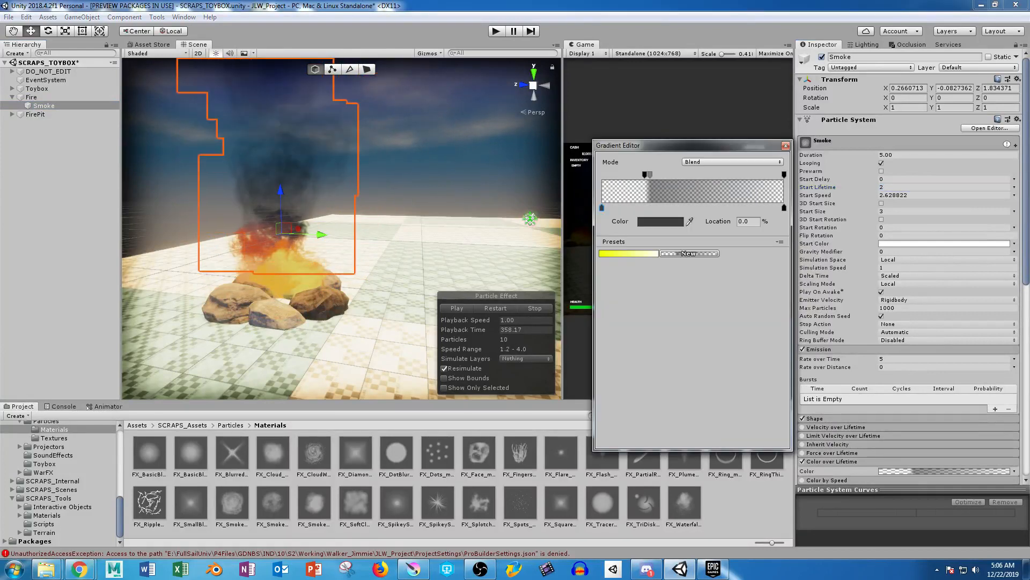
{"action": "left_click_drag", "start_coordinate": [650, 174], "coordinate": [689, 174]}
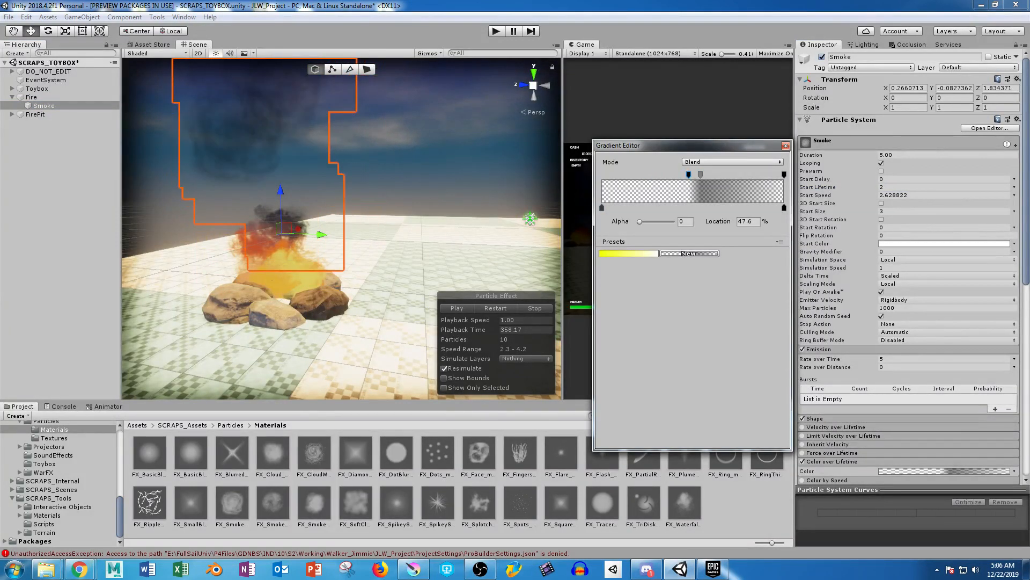
{"action": "left_click", "coordinate": [44, 106]}
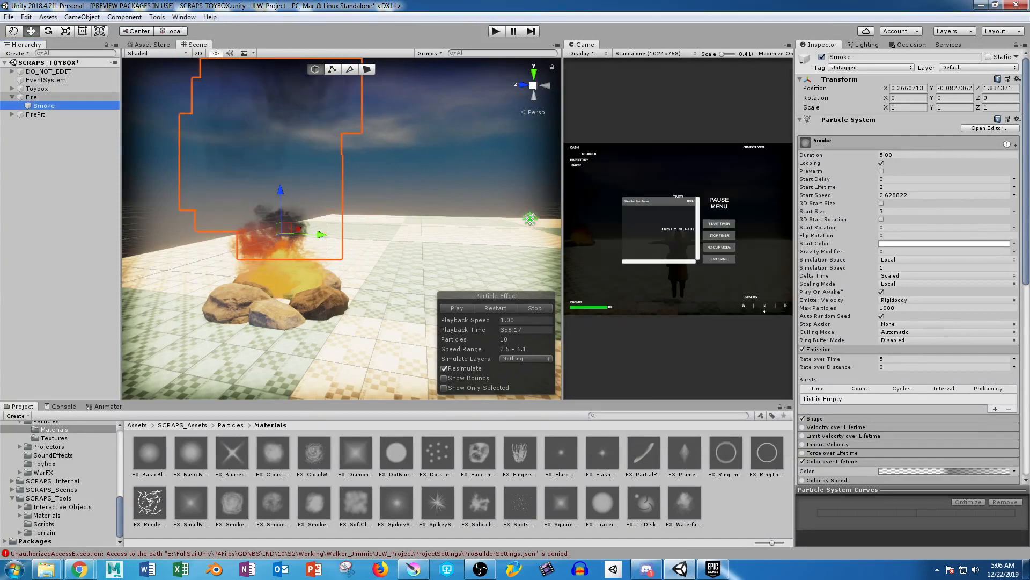
Re-enable Sub Emitters on the Fire system with Smoke as its Birth sub emitter.
{"action": "left_click", "coordinate": [31, 97]}
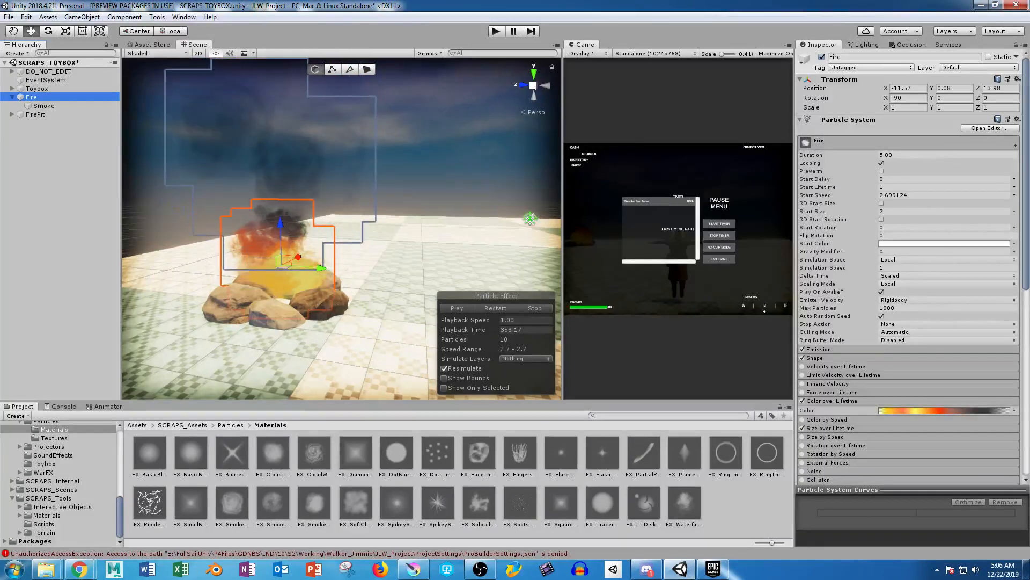
{"action": "scroll", "coordinate": [910, 268], "scroll_direction": "down", "scroll_amount": 3}
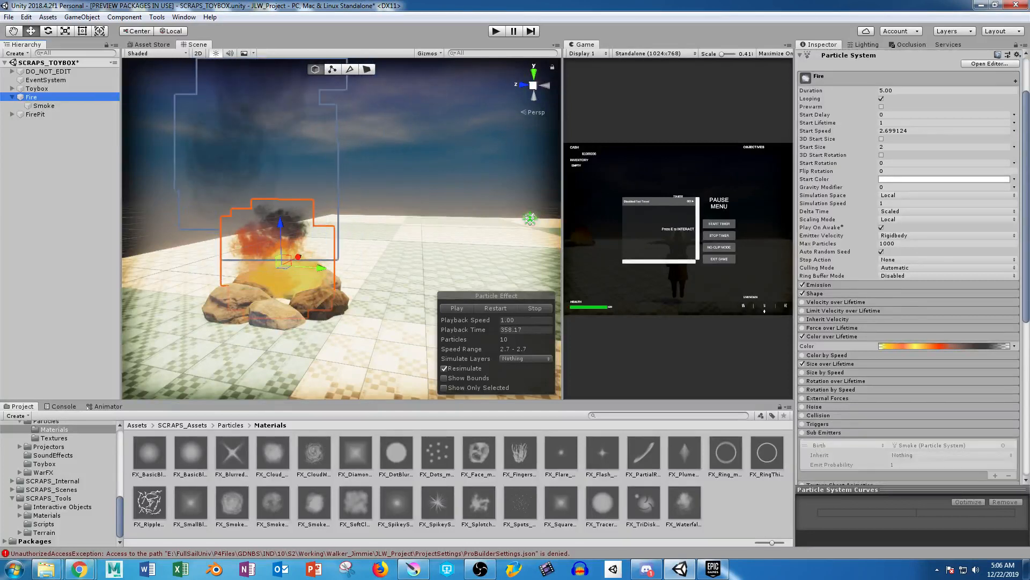
{"action": "left_click", "coordinate": [944, 179]}
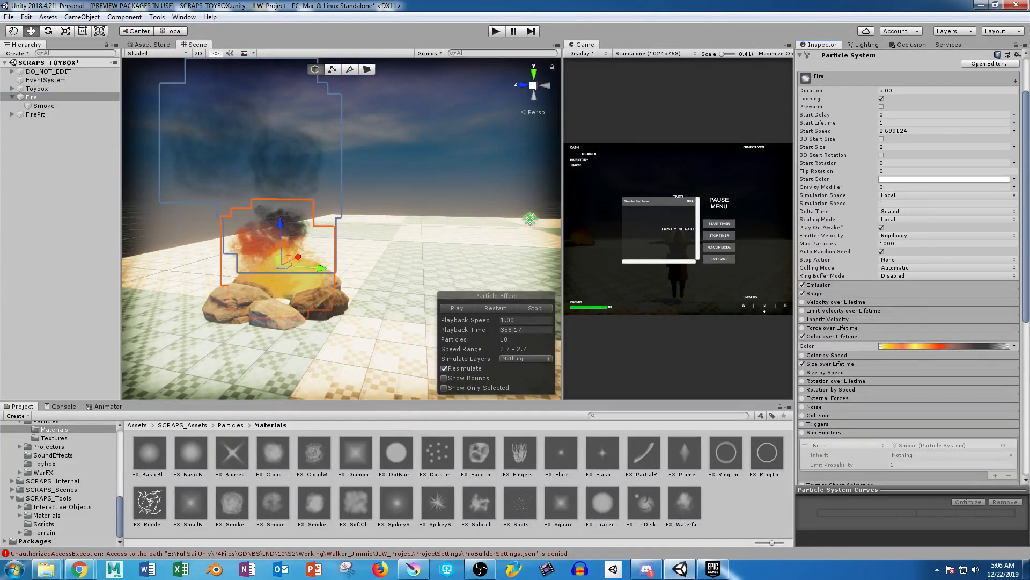
{"action": "left_click", "coordinate": [803, 432]}
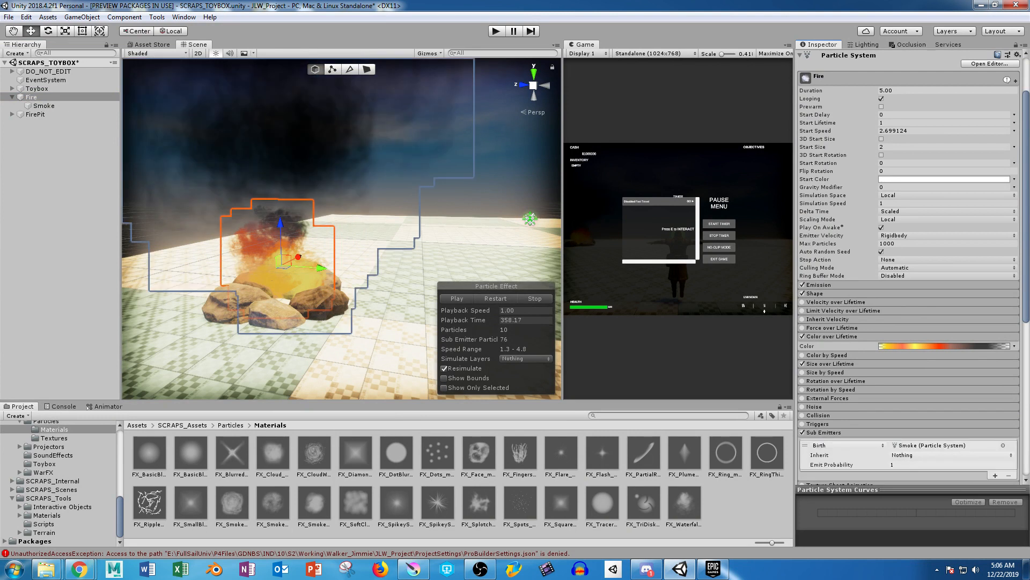
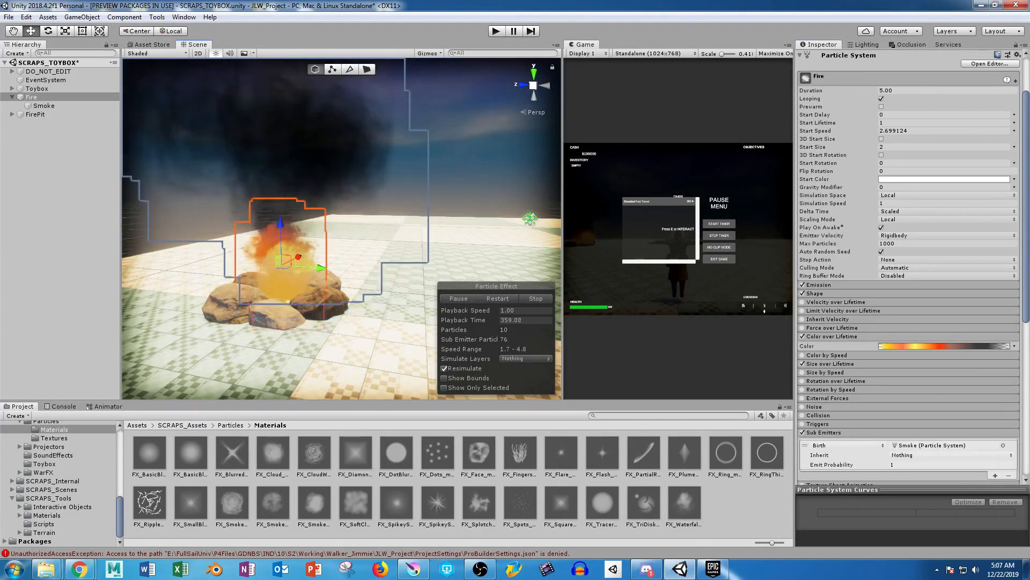
Sharpen the Smoke gradient's fade-in by moving the zero-alpha key to 47.4% and the partly opaque alpha key to 50.0%.
{"action": "scroll", "coordinate": [342, 228], "scroll_direction": "down", "scroll_amount": 8}
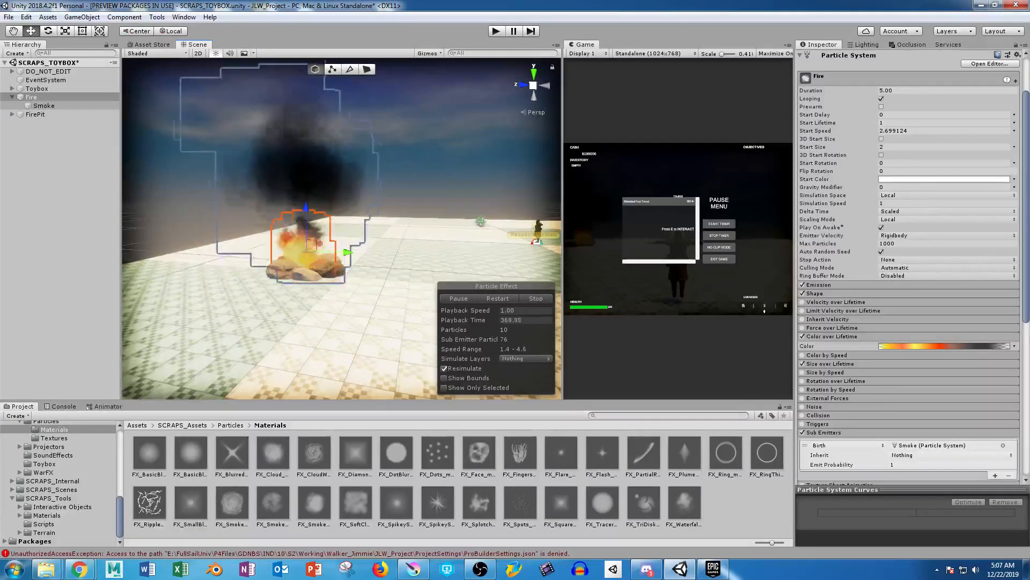
{"action": "left_click", "coordinate": [458, 299]}
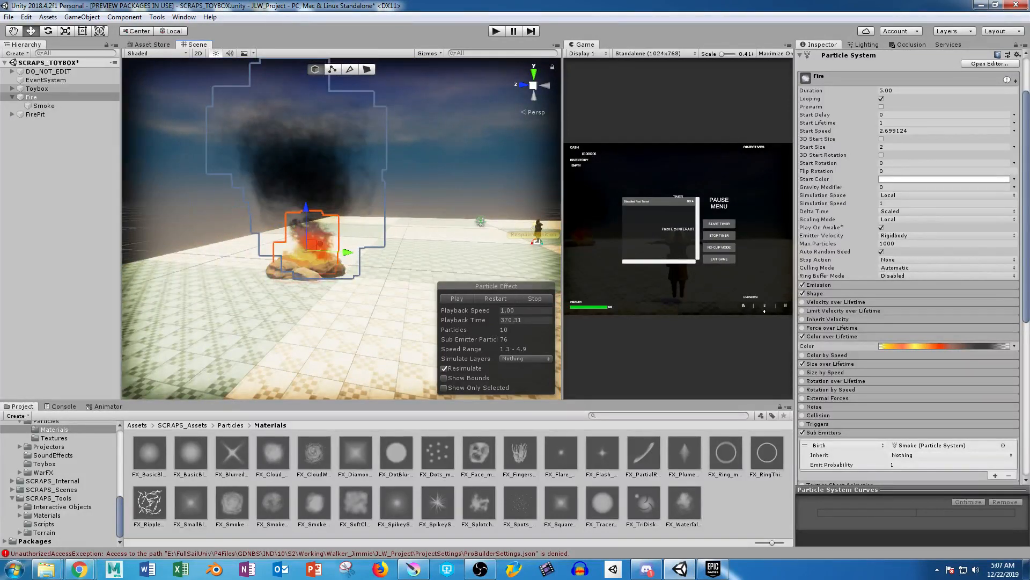
{"action": "left_click", "coordinate": [44, 105]}
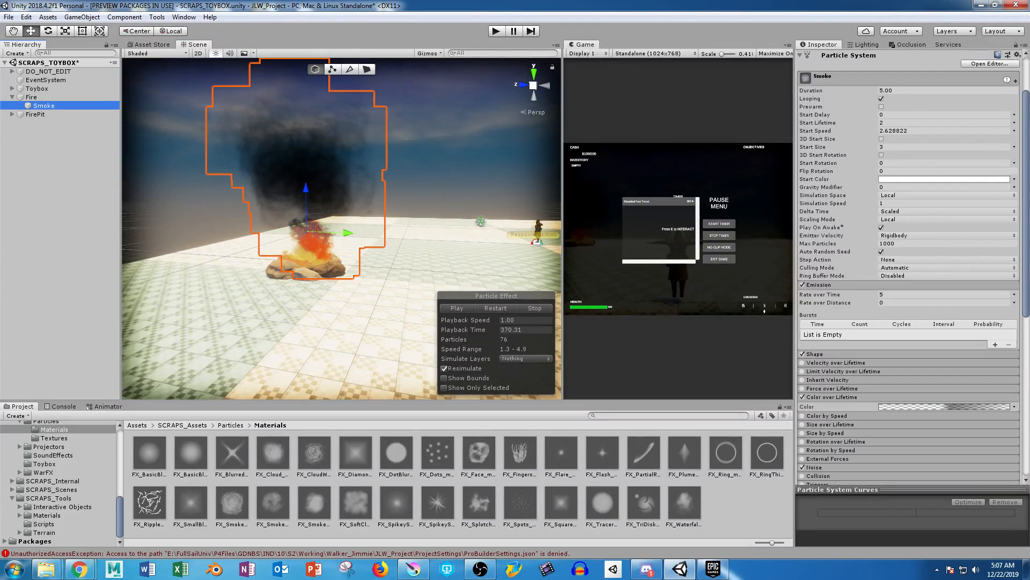
{"action": "left_click", "coordinate": [944, 406]}
{"action": "left_click", "coordinate": [689, 174]}
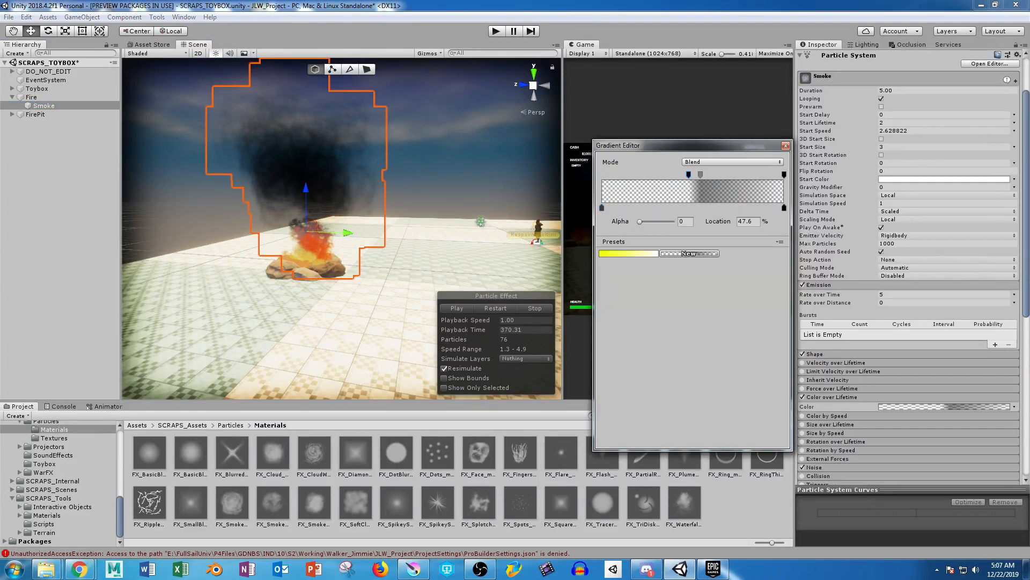
{"action": "left_click_drag", "start_coordinate": [688, 175], "coordinate": [688, 175]}
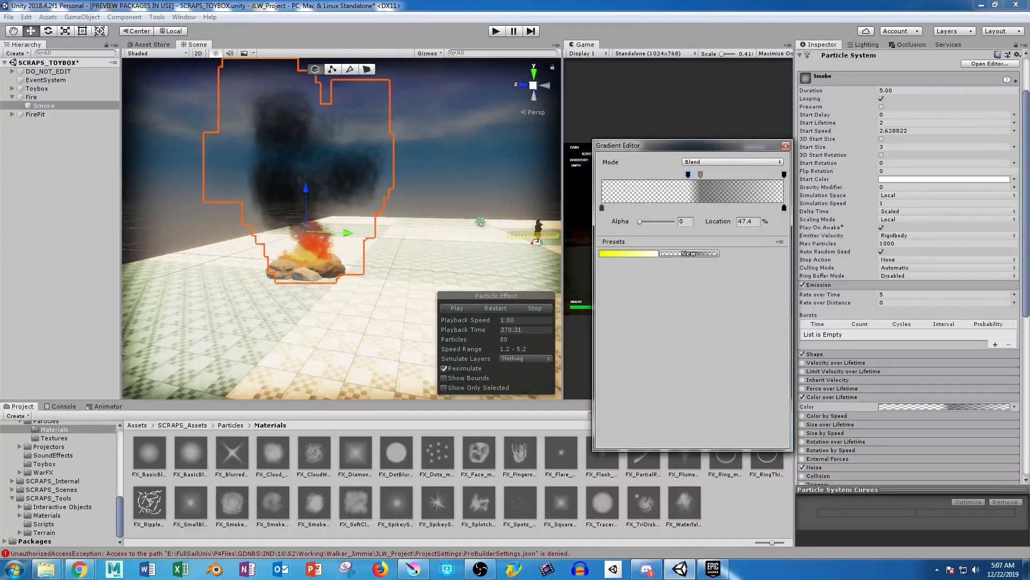
{"action": "left_click", "coordinate": [700, 175]}
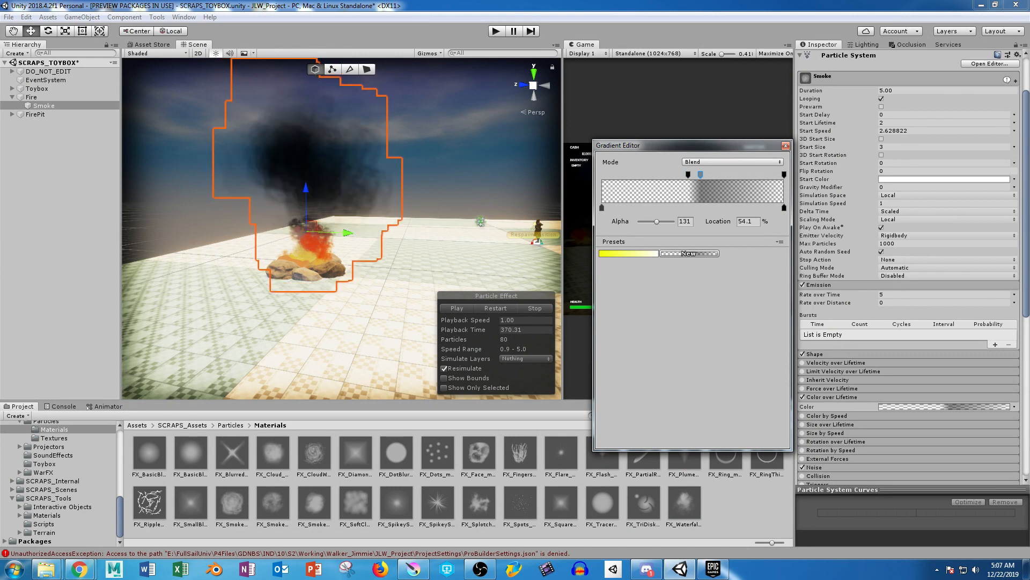
{"action": "left_click_drag", "start_coordinate": [700, 175], "coordinate": [693, 175]}
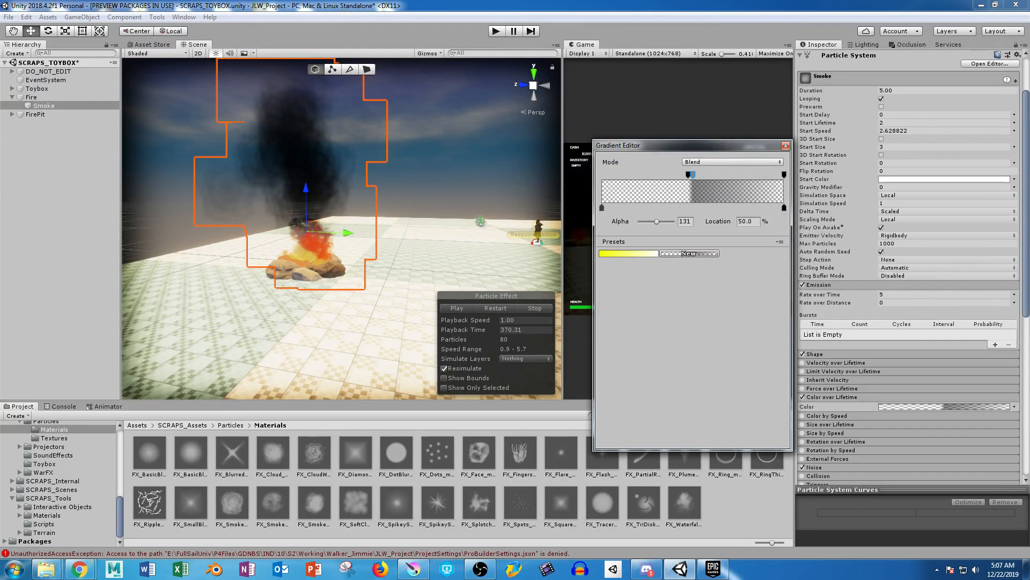
{"action": "left_click", "coordinate": [44, 106]}
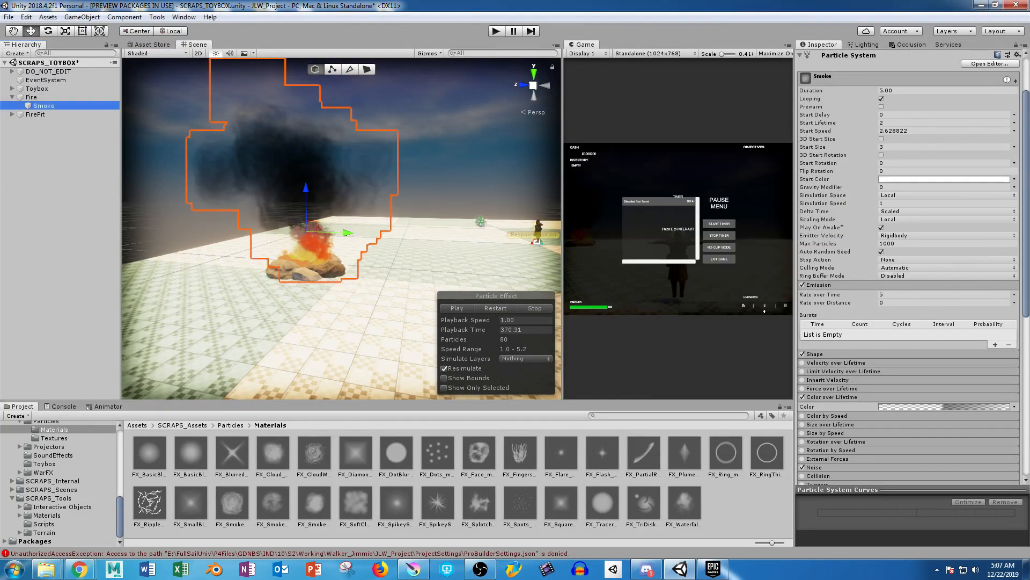
Resume playback of the effect and examine the smoke above the flames from close up and from a distance.
{"action": "left_click", "coordinate": [457, 309]}
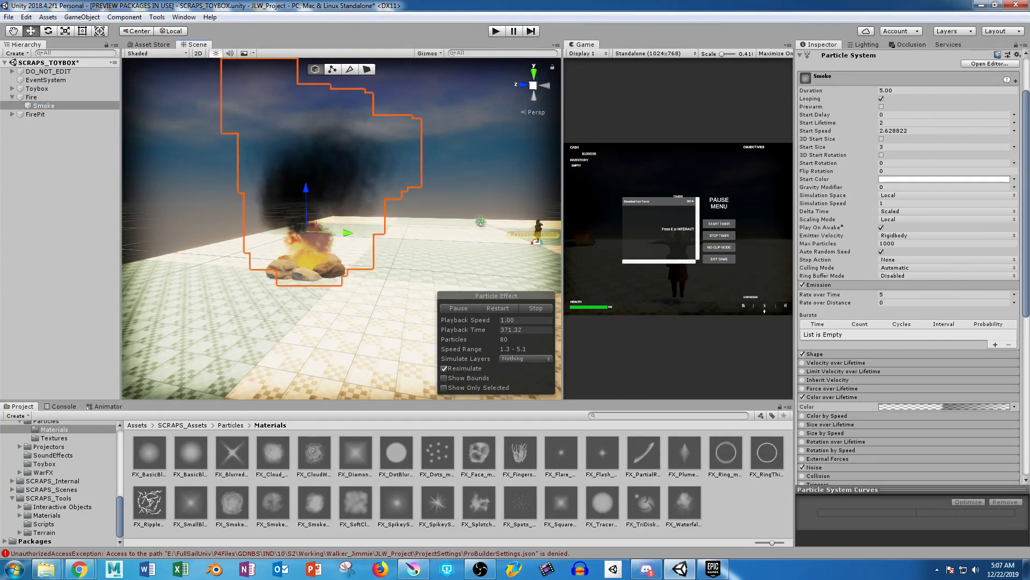
{"action": "right_click_drag", "start_coordinate": [322, 215], "coordinate": [331, 196]}
{"action": "middle_click_drag", "start_coordinate": [331, 196], "coordinate": [394, 198]}
{"action": "scroll", "coordinate": [383, 152], "scroll_direction": "up", "scroll_amount": 5}
{"action": "right_click_drag", "start_coordinate": [394, 199], "coordinate": [391, 237]}
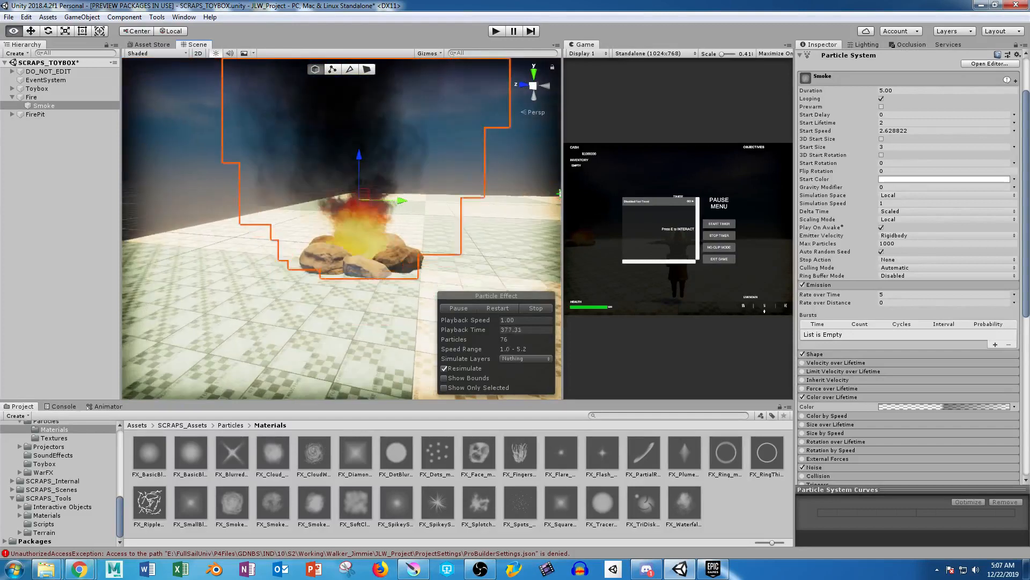
{"action": "middle_click_drag", "start_coordinate": [390, 237], "coordinate": [376, 272]}
{"action": "scroll", "coordinate": [342, 229], "scroll_direction": "down", "scroll_amount": 5}
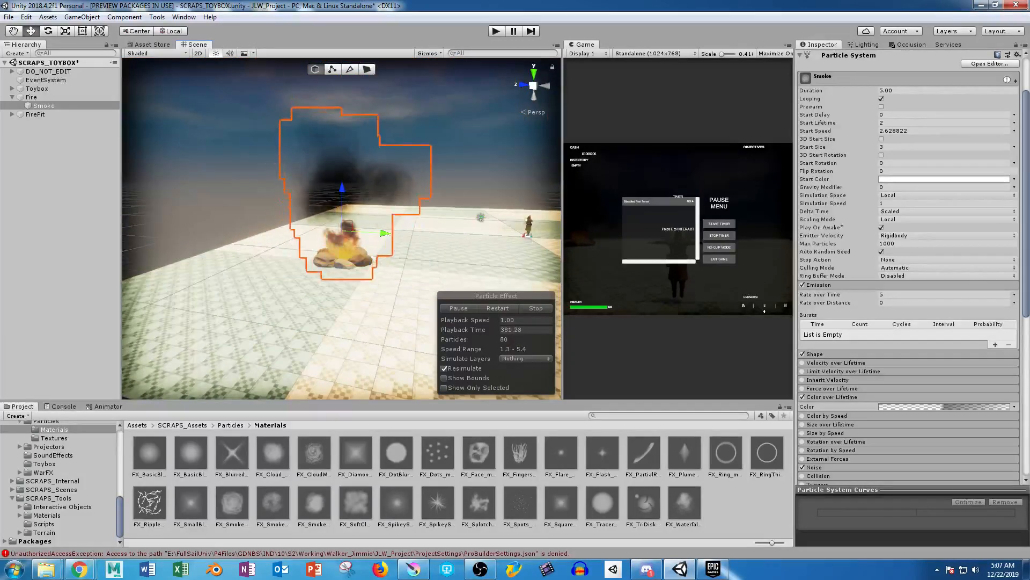
Try a start size of 2 on the Smoke system.
{"action": "scroll", "coordinate": [910, 268], "scroll_direction": "down", "scroll_amount": 3}
{"action": "left_click", "coordinate": [826, 403]}
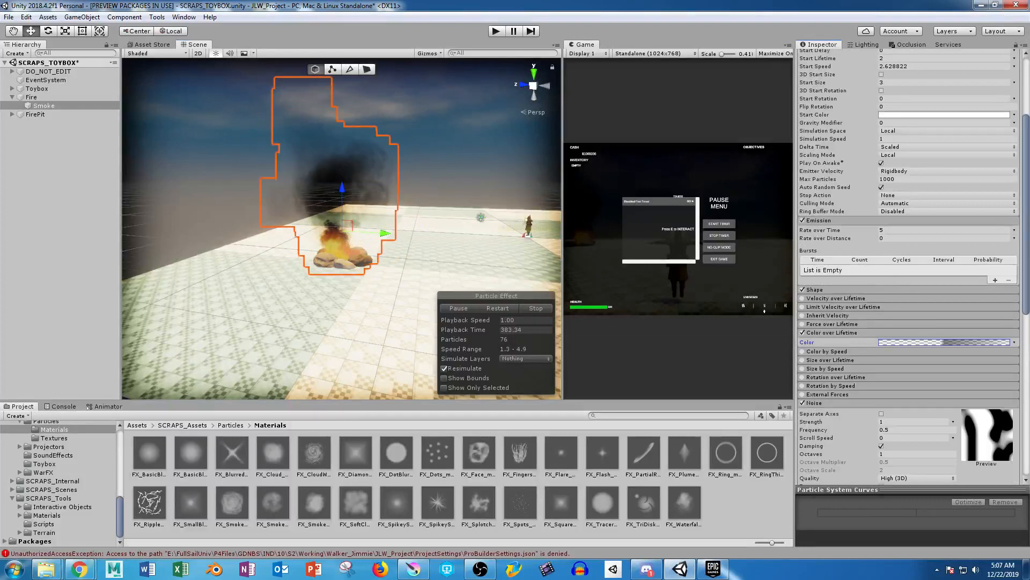
{"action": "scroll", "coordinate": [832, 242], "scroll_direction": "up", "scroll_amount": 4}
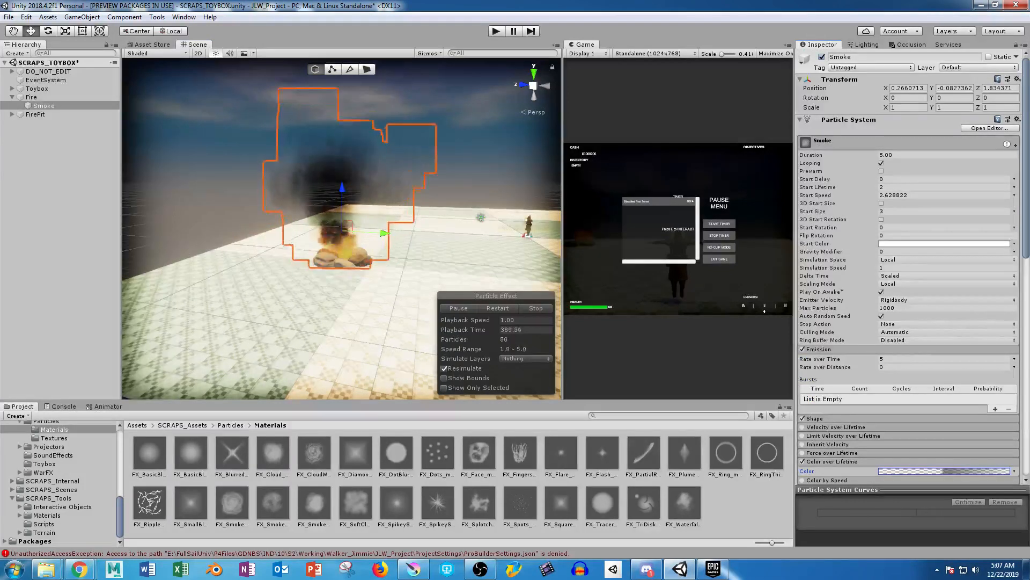
{"action": "left_click", "coordinate": [919, 212]}
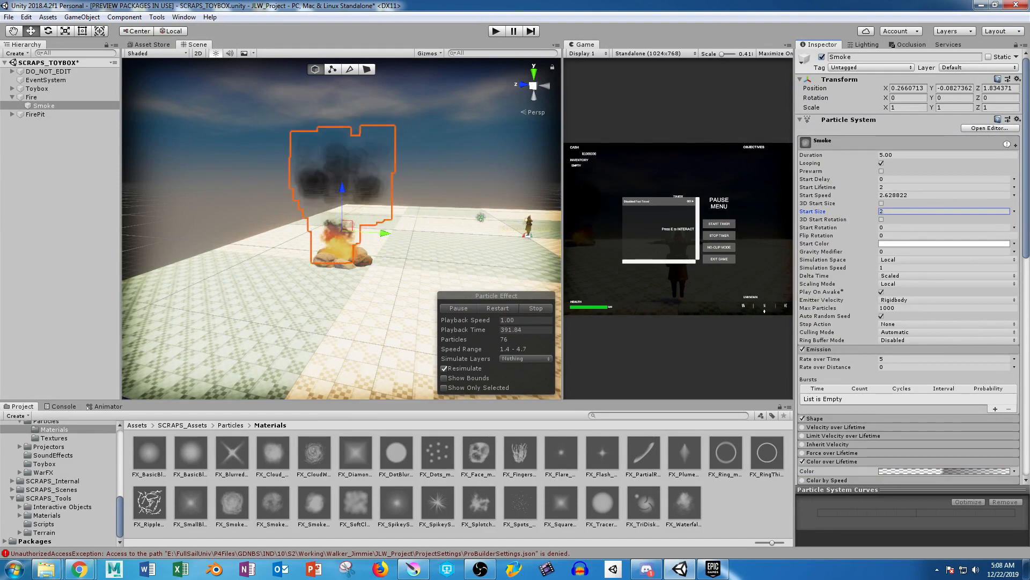
{"action": "scroll", "coordinate": [827, 275], "scroll_direction": "down", "scroll_amount": 5}
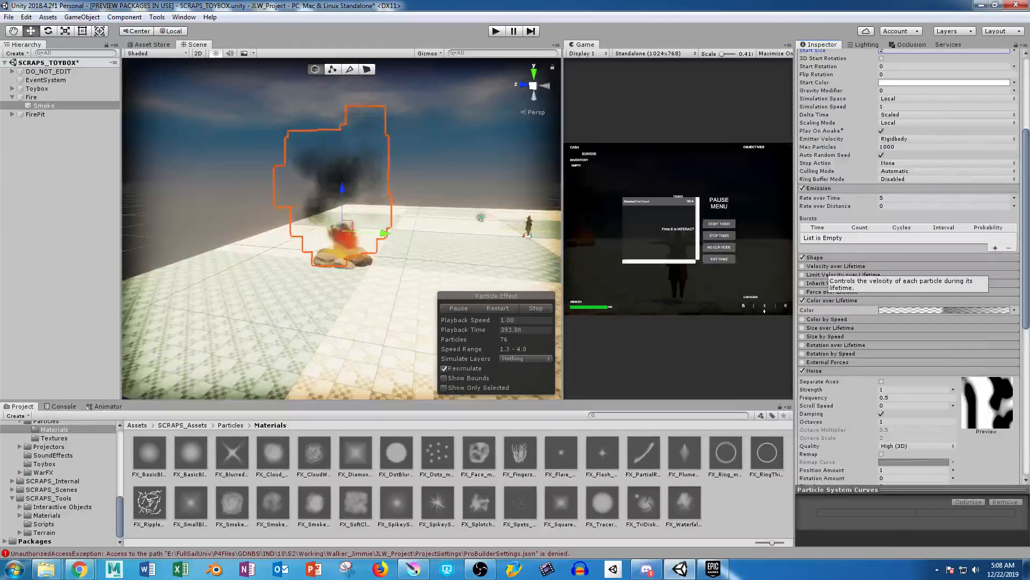
{"action": "scroll", "coordinate": [827, 290], "scroll_direction": "up", "scroll_amount": 4}
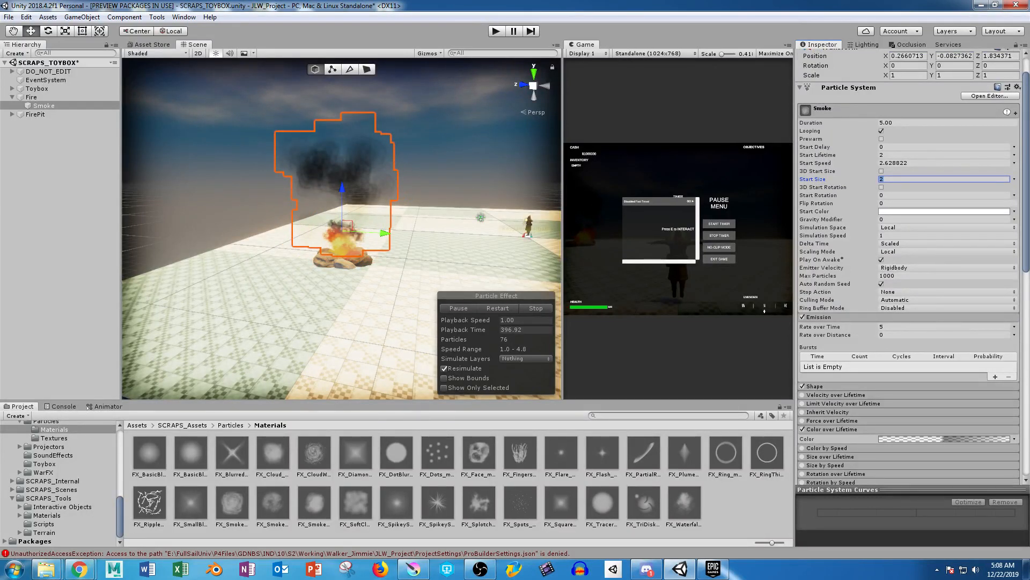
Set the Smoke system's noise strength to 0.5 and inspect the smoke column above the fire pit.
{"action": "scroll", "coordinate": [907, 268], "scroll_direction": "down", "scroll_amount": 7}
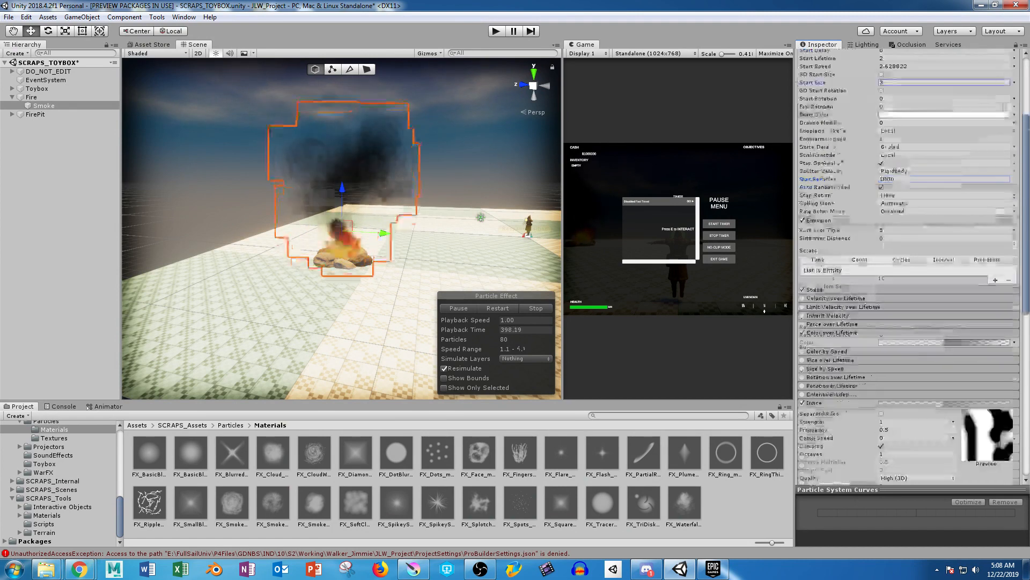
{"action": "left_click", "coordinate": [907, 293]}
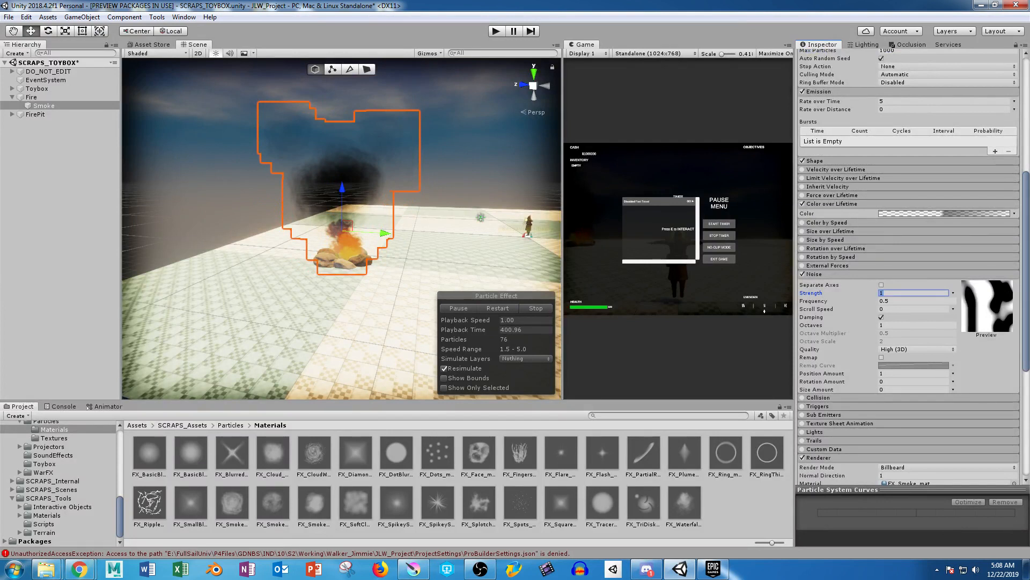
{"action": "type", "text": "."}
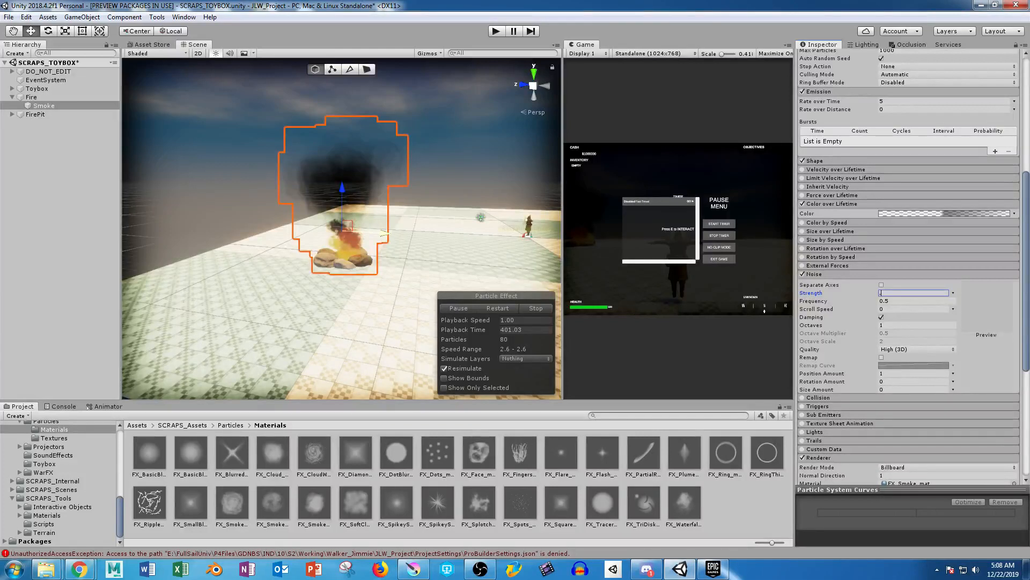
{"action": "type", "text": "5"}
{"action": "key", "text": "Return"}
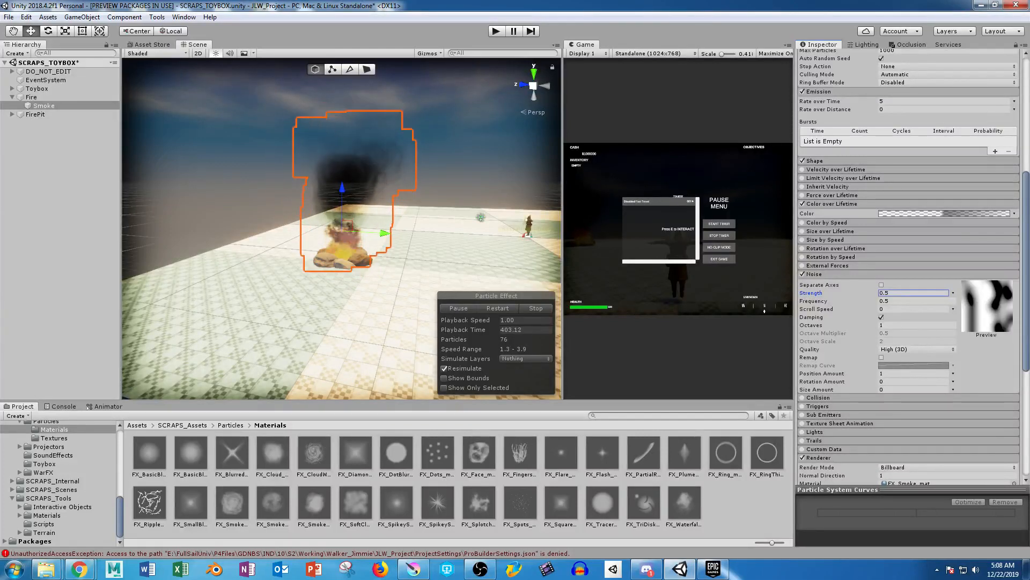
{"action": "middle_click_drag", "start_coordinate": [344, 230], "coordinate": [343, 256]}
{"action": "scroll", "coordinate": [363, 198], "scroll_direction": "up", "scroll_amount": 5}
{"action": "right_click_drag", "start_coordinate": [344, 231], "coordinate": [337, 244]}
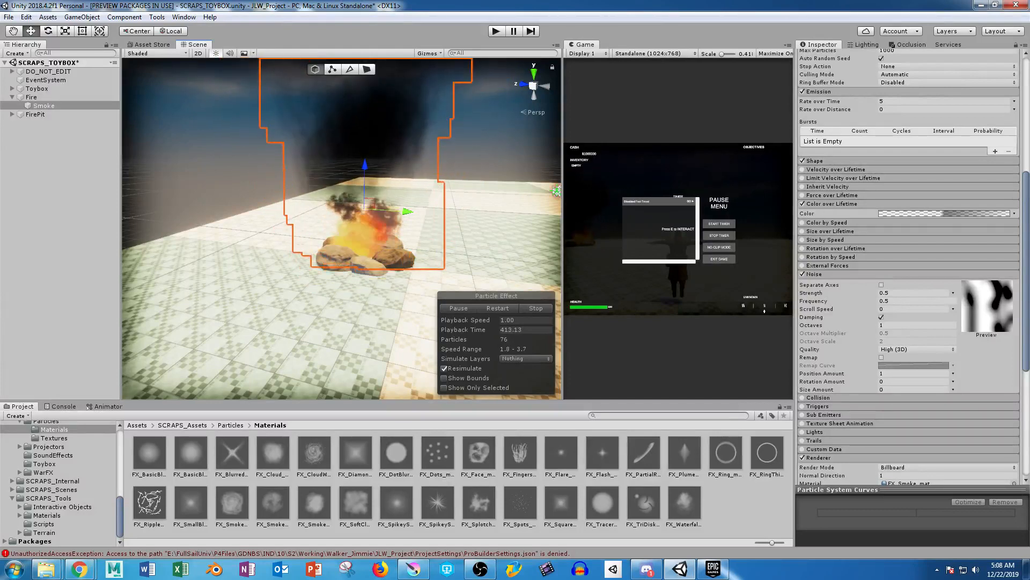
Try External Forces on the Fire system, and disable its Sub Emitters.
{"action": "left_click", "coordinate": [31, 97]}
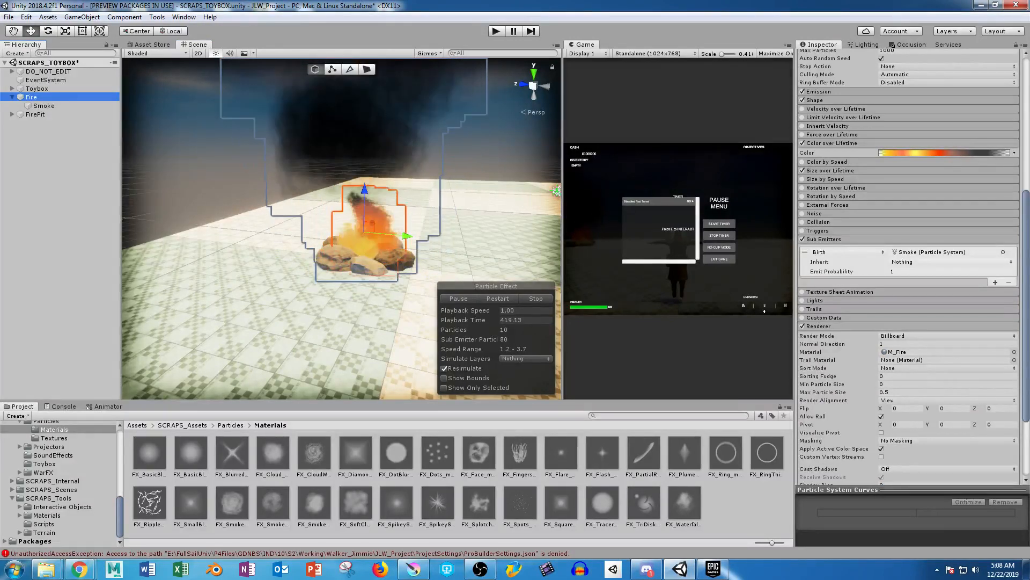
{"action": "left_click", "coordinate": [818, 326]}
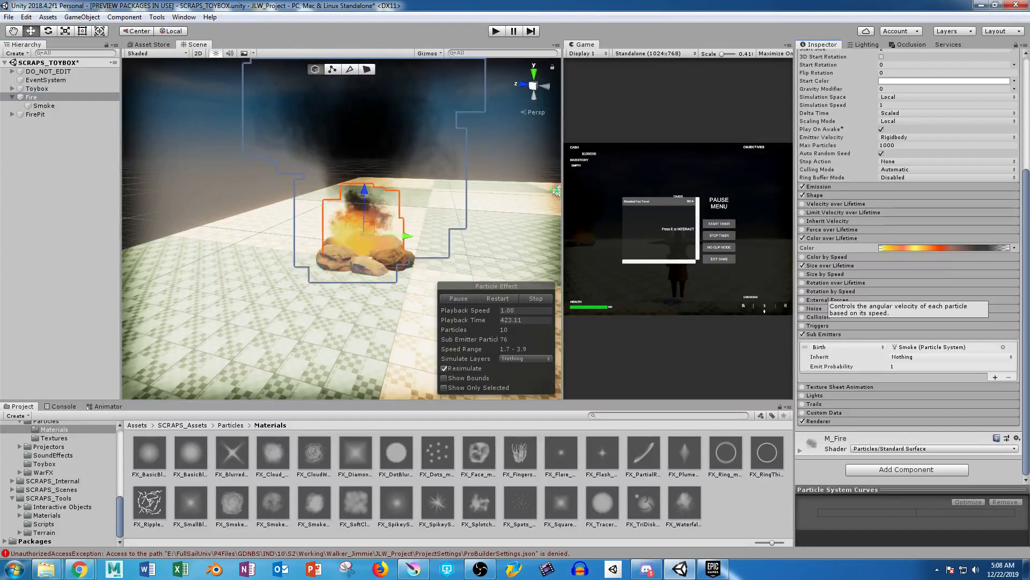
{"action": "left_click", "coordinate": [826, 300]}
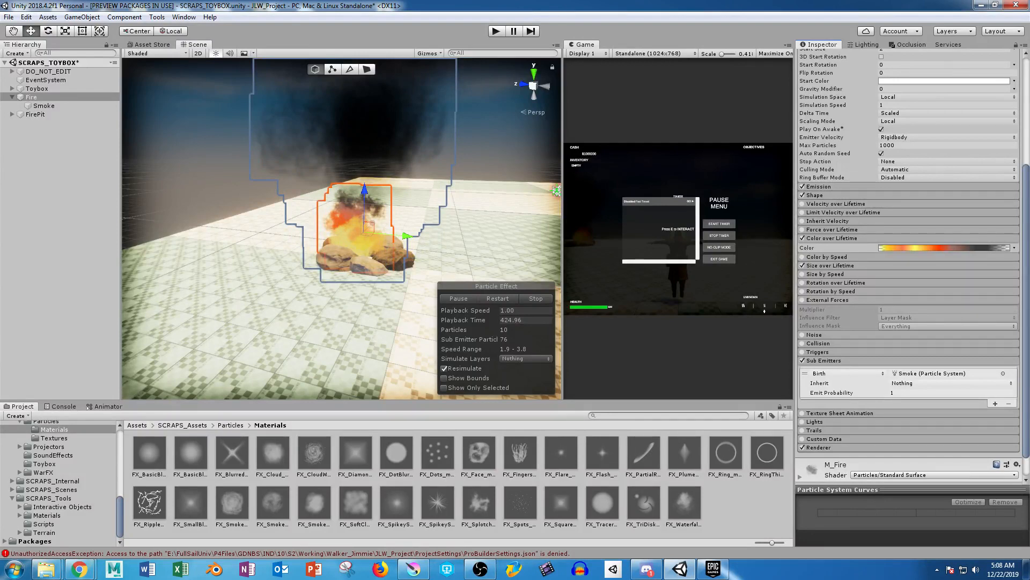
{"action": "left_click", "coordinate": [802, 299]}
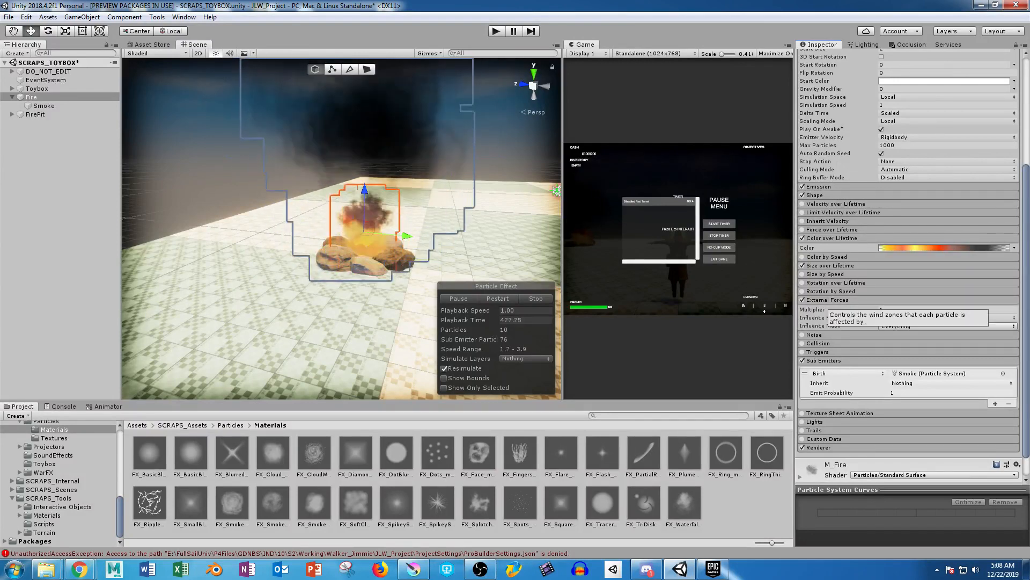
{"action": "left_click", "coordinate": [802, 360]}
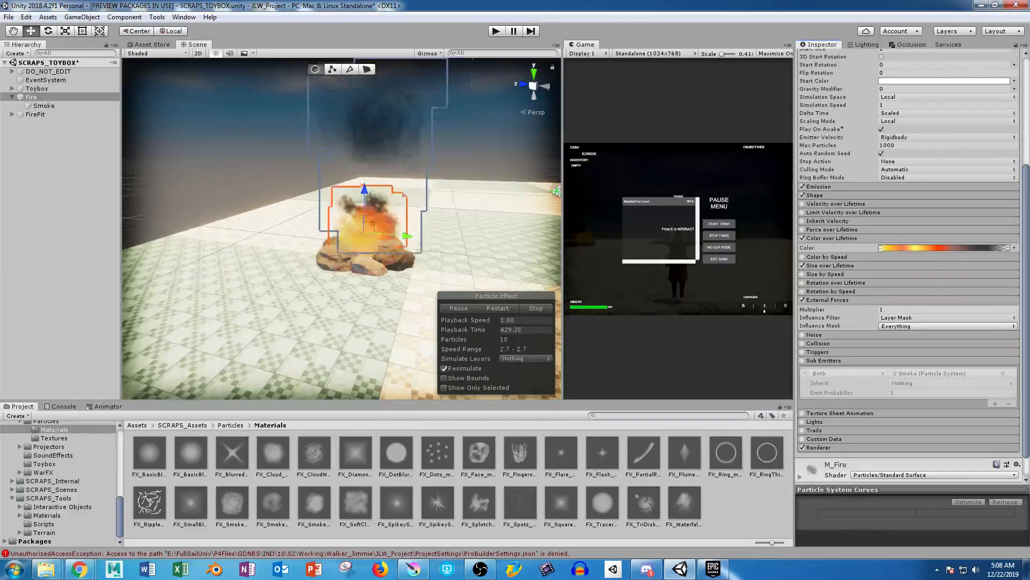
{"action": "left_click", "coordinate": [802, 300]}
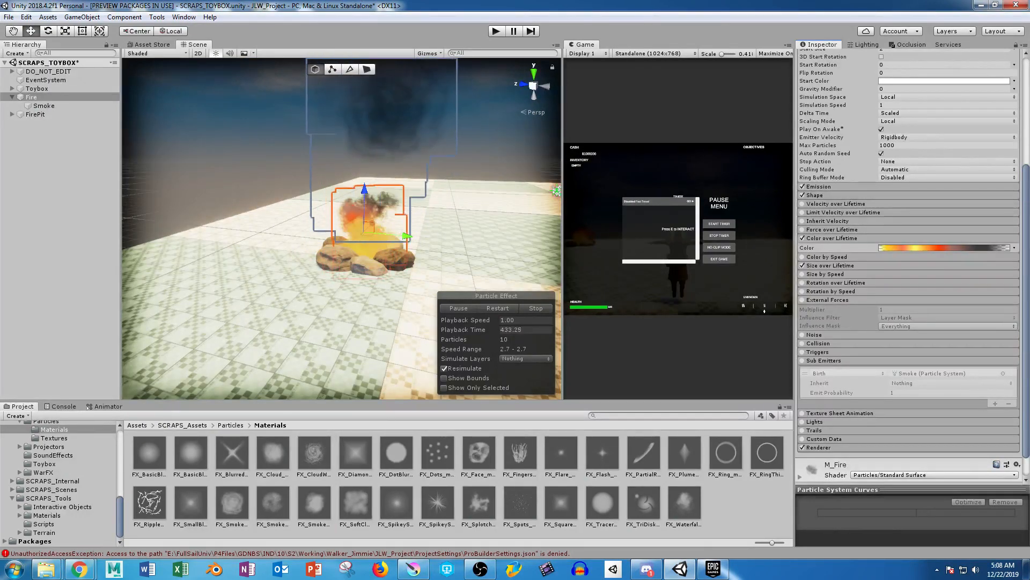
Enable Rotation by Speed on the Fire system with an angular velocity of 280 and inspect the flames up close.
{"action": "left_click", "coordinate": [832, 291]}
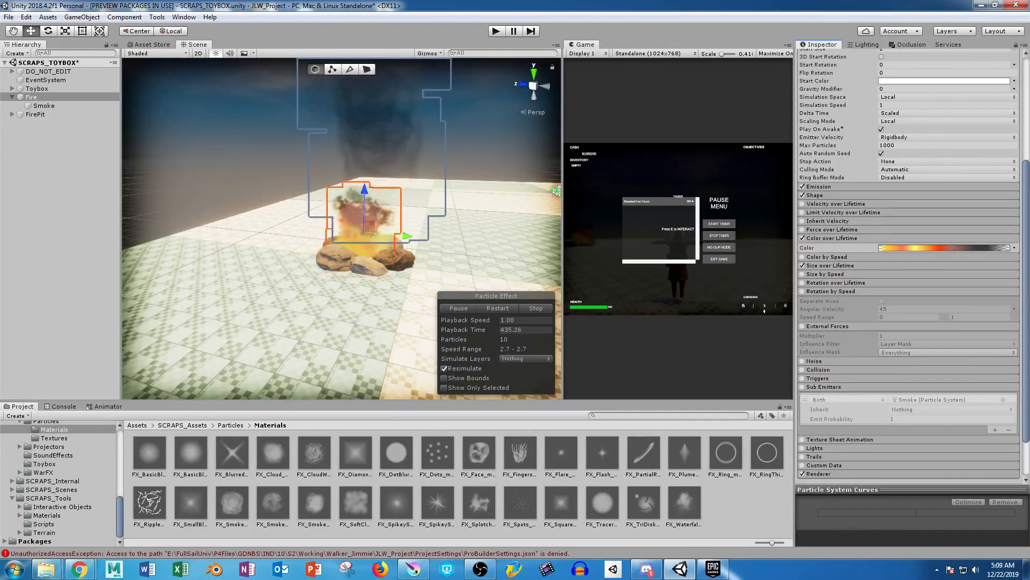
{"action": "left_click", "coordinate": [802, 291]}
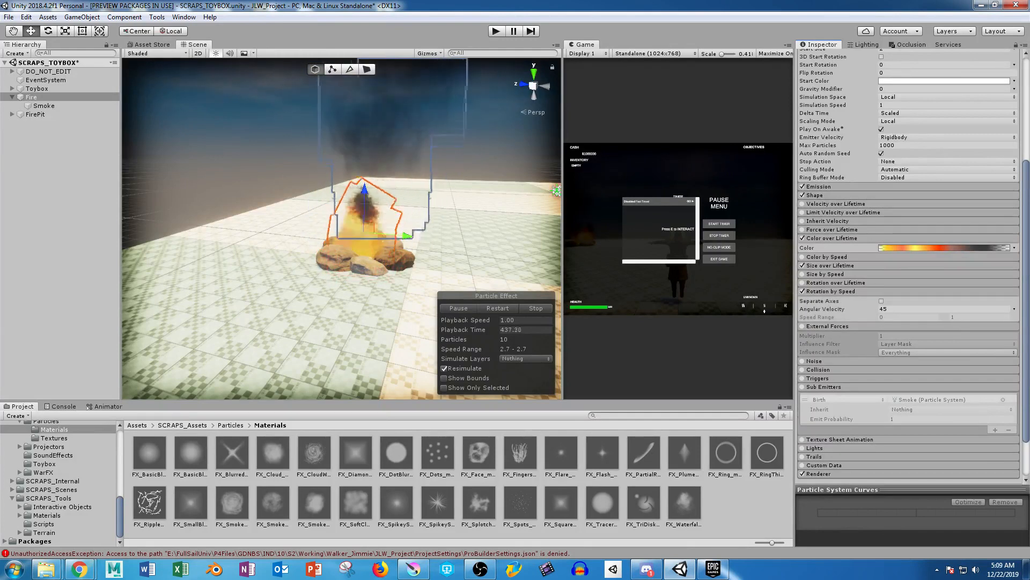
{"action": "left_click", "coordinate": [827, 325]}
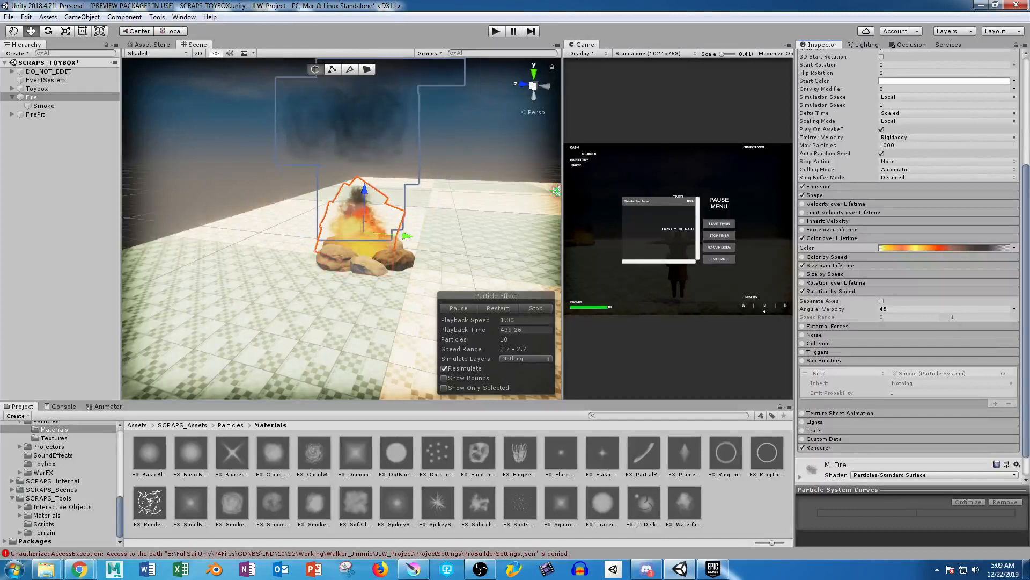
{"action": "left_click", "coordinate": [881, 300]}
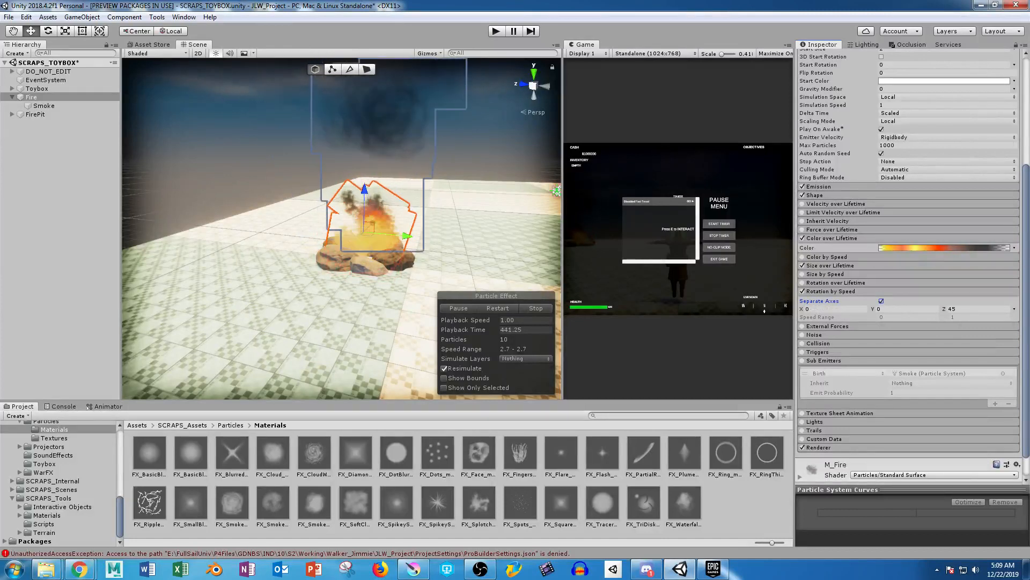
{"action": "left_click", "coordinate": [881, 300]}
{"action": "left_click", "coordinate": [891, 309]}
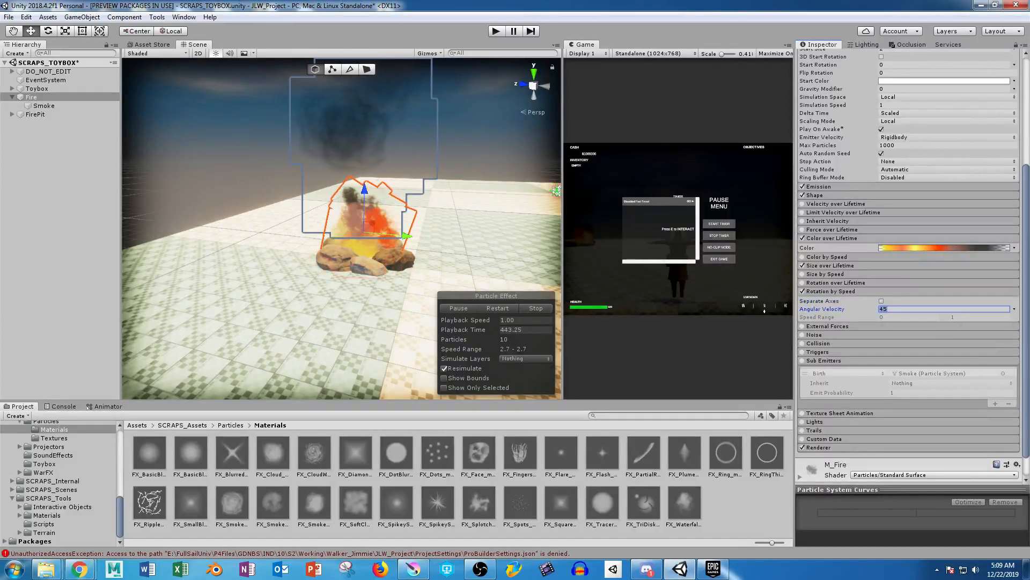
{"action": "type", "text": "280"}
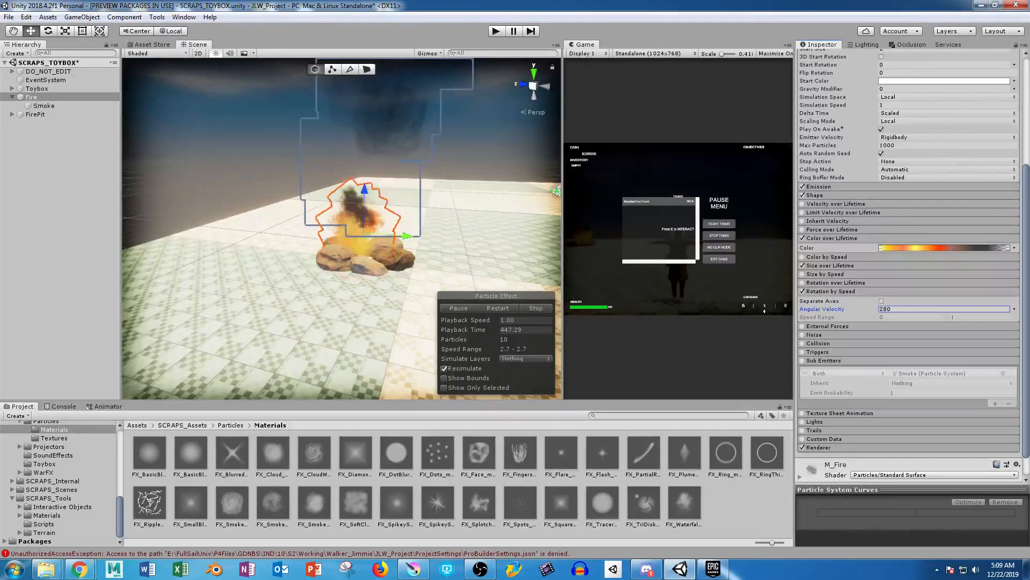
{"action": "right_click_drag", "start_coordinate": [344, 231], "coordinate": [354, 212]}
{"action": "middle_click_drag", "start_coordinate": [354, 212], "coordinate": [366, 211]}
{"action": "scroll", "coordinate": [341, 228], "scroll_direction": "up", "scroll_amount": 5}
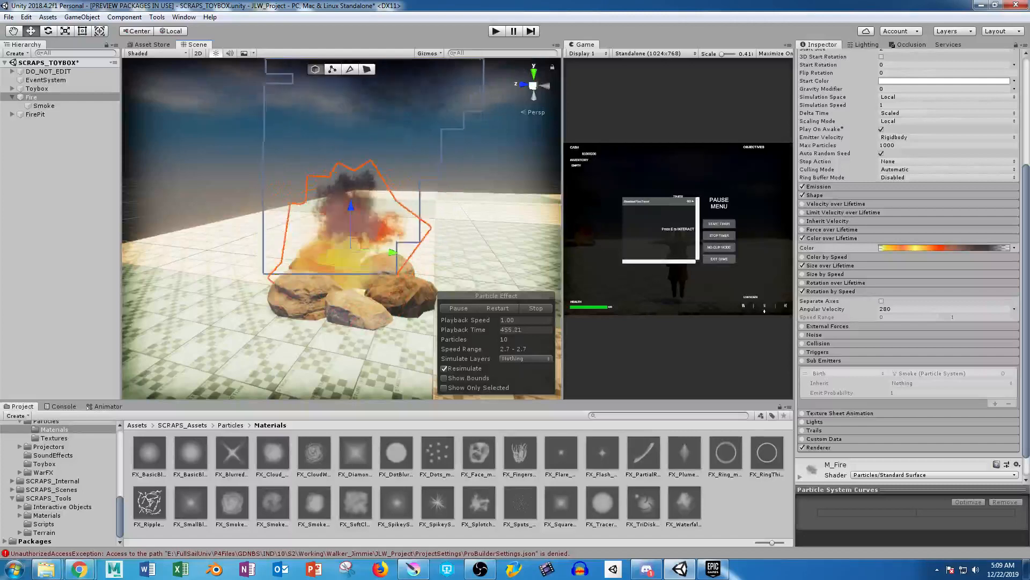
Enable Separate Axes for the Fire system's Rotation by Speed, try an X angular velocity of 90, and inspect the flames.
{"action": "left_click", "coordinate": [881, 301]}
{"action": "left_click", "coordinate": [835, 309]}
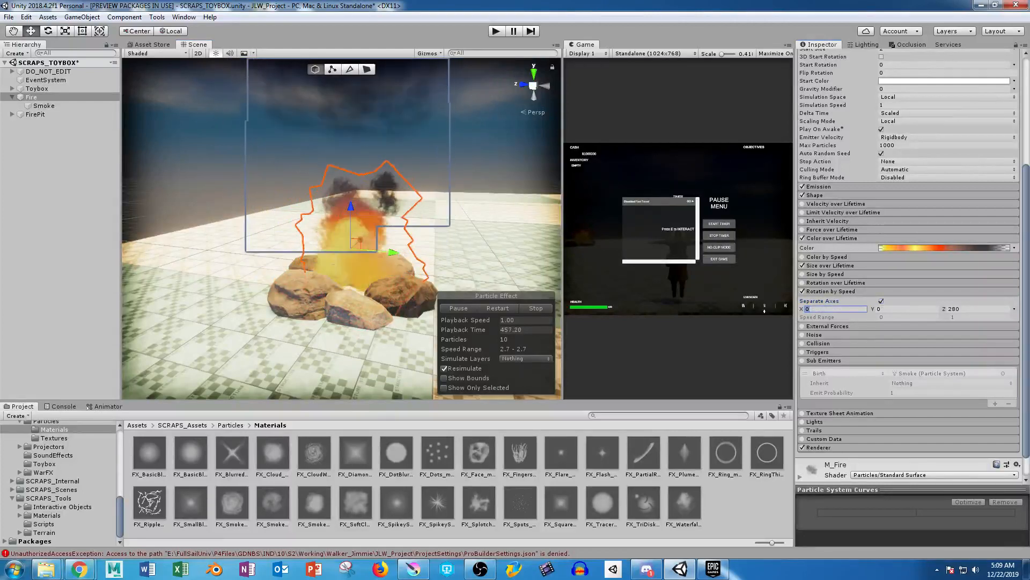
{"action": "type", "text": "90"}
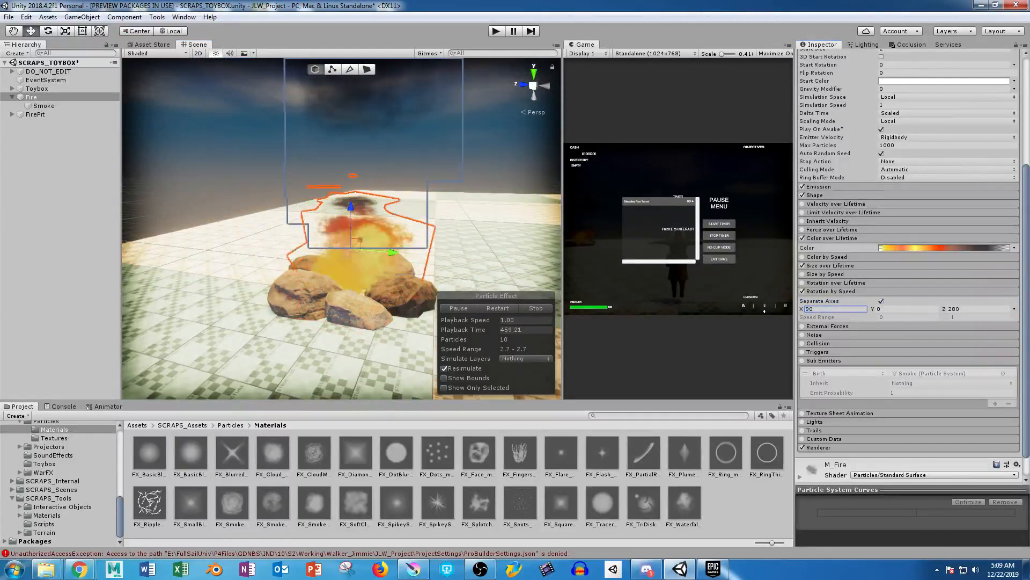
{"action": "right_click_drag", "start_coordinate": [354, 242], "coordinate": [359, 212]}
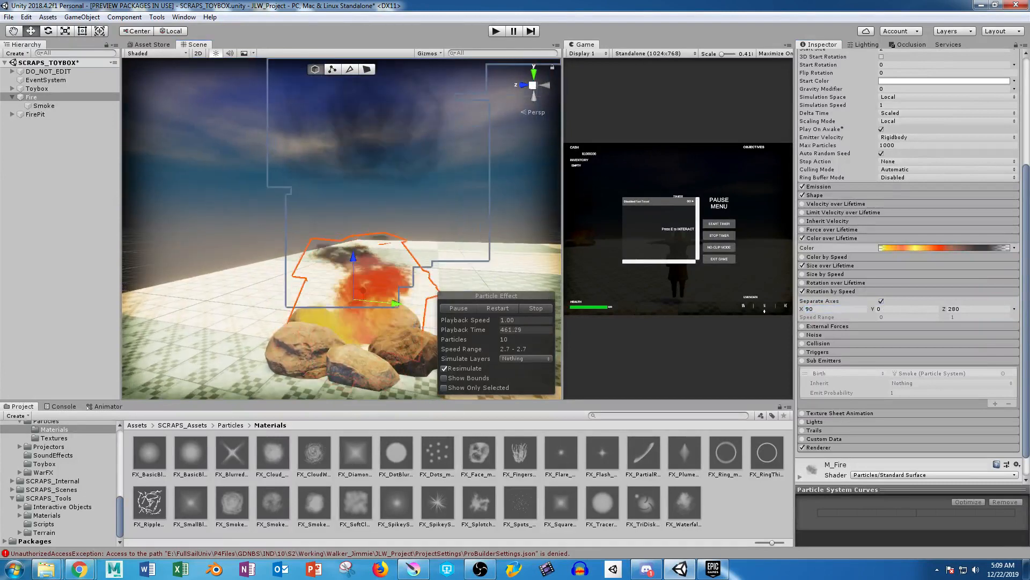
{"action": "middle_click_drag", "start_coordinate": [358, 258], "coordinate": [366, 177]}
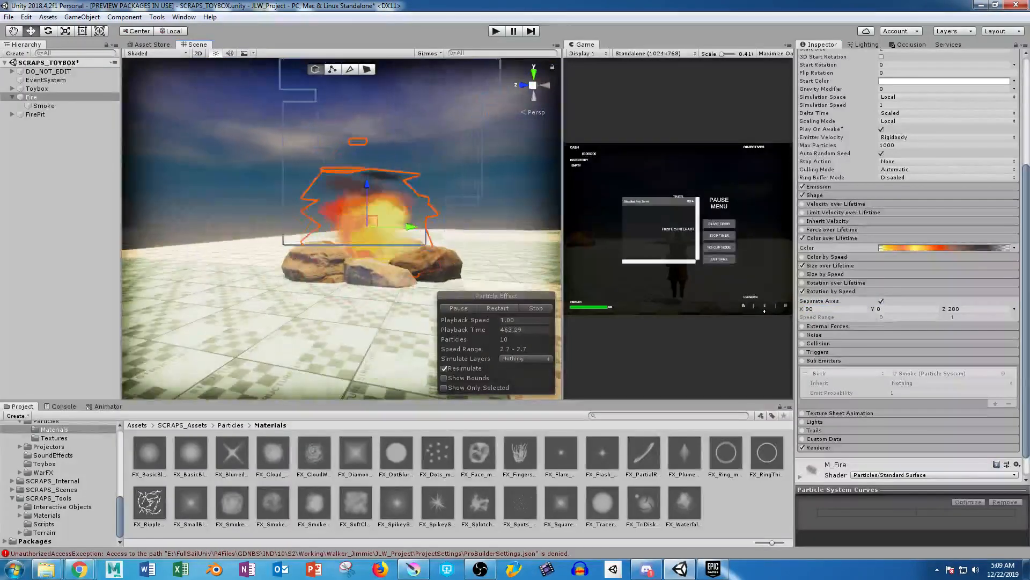
Set the Fire system's Rotation by Speed to X 0 and Y 90, and inspect the flames from another angle.
{"action": "left_click", "coordinate": [832, 310]}
{"action": "type", "text": "0"}
{"action": "key", "text": "Tab"}
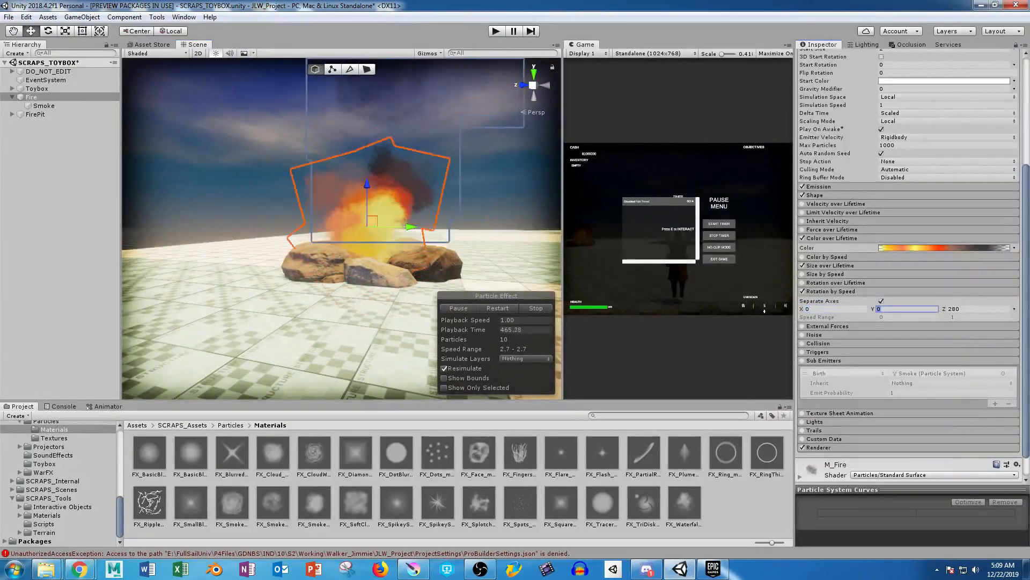
{"action": "type", "text": "90"}
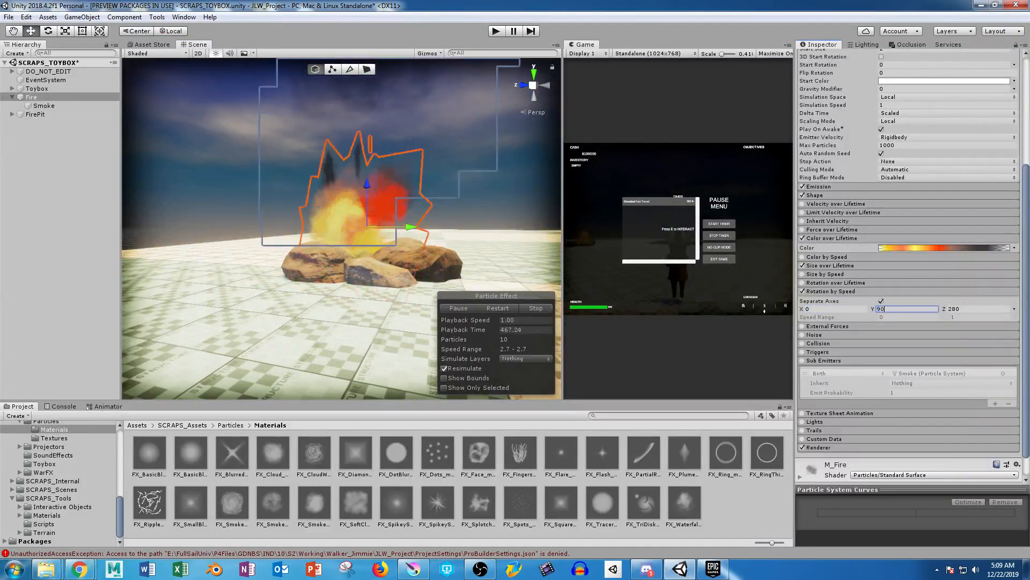
{"action": "right_click_drag", "start_coordinate": [365, 210], "coordinate": [290, 215]}
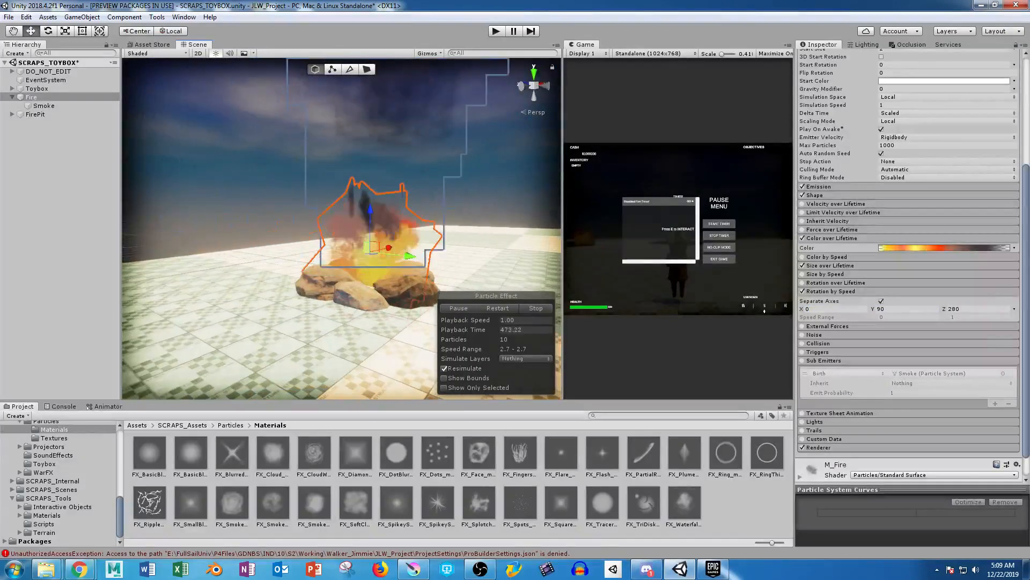
Set the Fire system's start speed to 3.5.
{"action": "scroll", "coordinate": [906, 269], "scroll_direction": "up", "scroll_amount": 5}
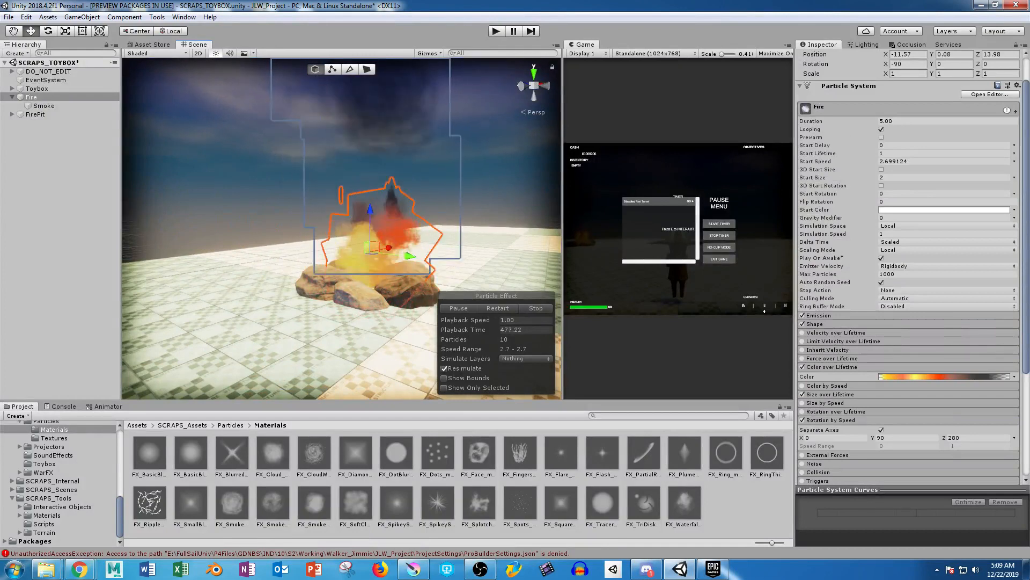
{"action": "left_click", "coordinate": [903, 162]}
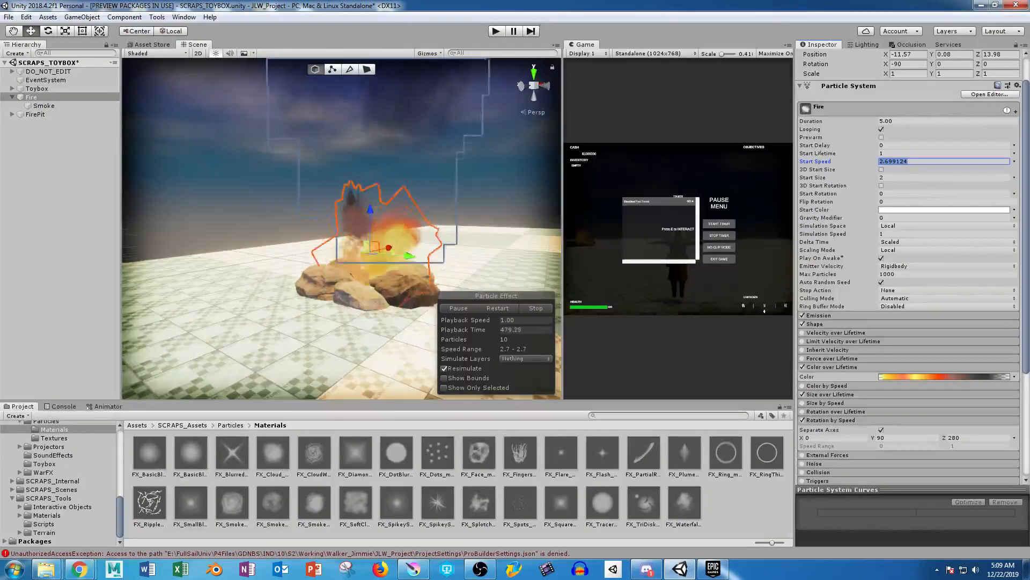
{"action": "type", "text": "3.5"}
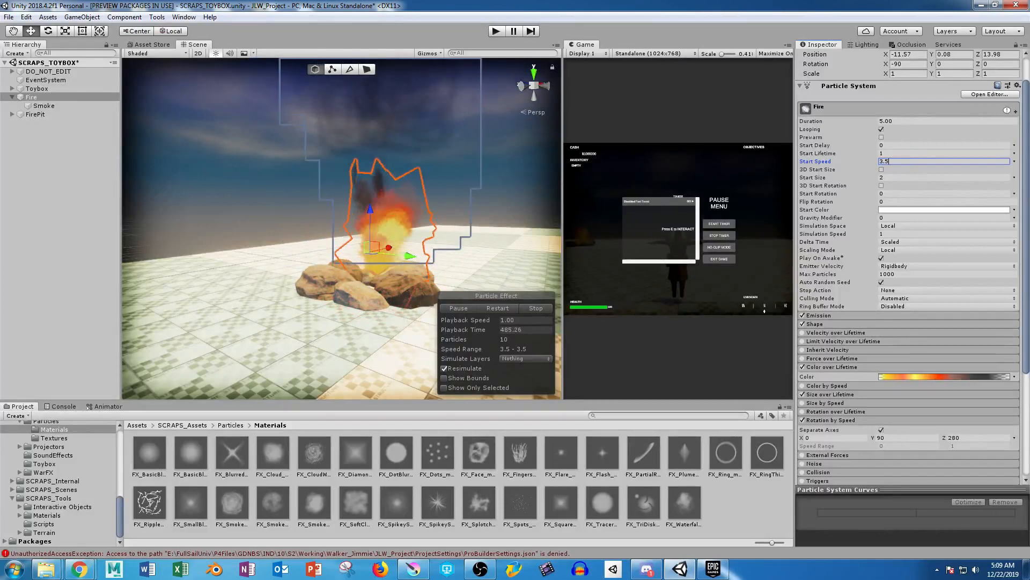
Open the Fire system's Emission settings and start editing the rate over time.
{"action": "left_click", "coordinate": [818, 315]}
{"action": "left_click", "coordinate": [912, 325]}
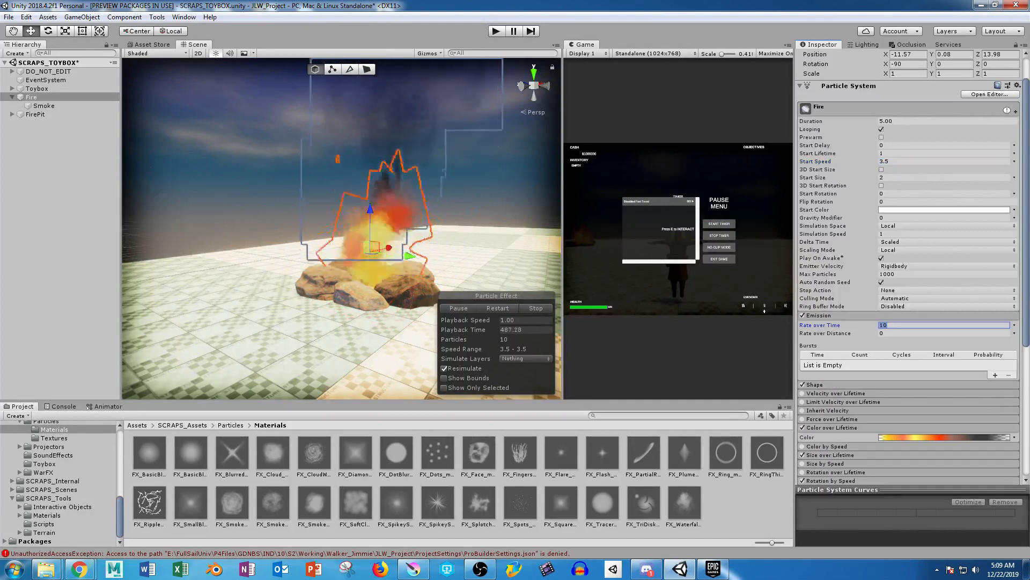
Set the Fire particle system's emission rate over time to 20.
{"action": "type", "text": "20"}
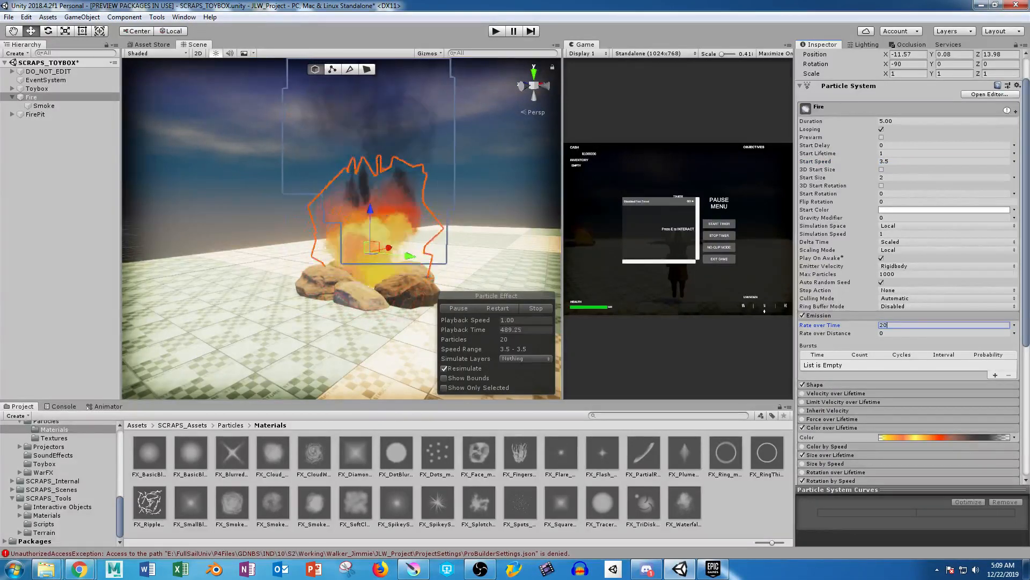
{"action": "scroll", "coordinate": [342, 229], "scroll_direction": "down", "scroll_amount": 5}
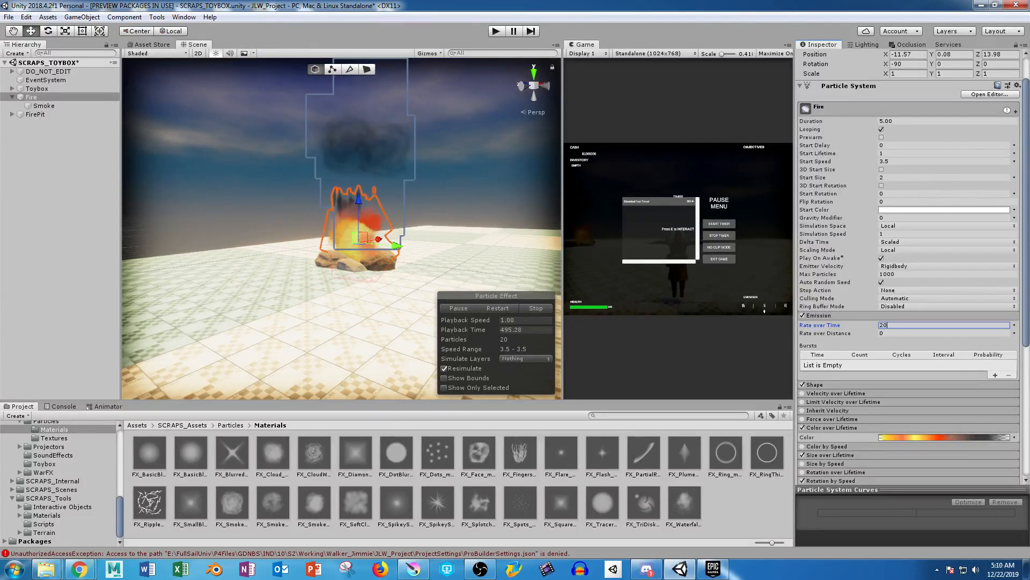
Reshape Fire's Size over Lifetime curve by adding a lowered key near the middle and flattening the end key's tangent.
{"action": "left_click", "coordinate": [830, 455]}
{"action": "scroll", "coordinate": [859, 456], "scroll_direction": "down", "scroll_amount": 2}
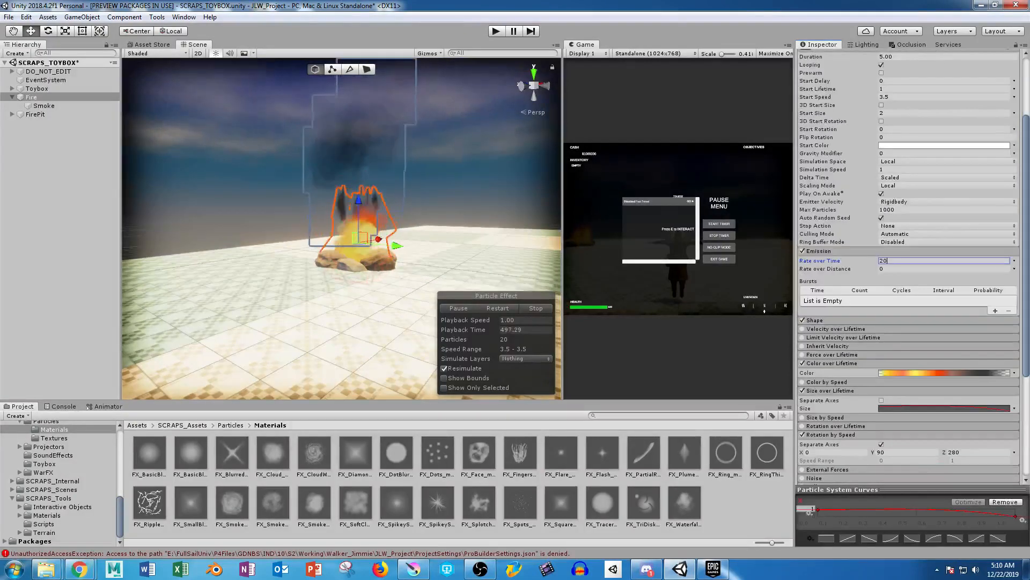
{"action": "left_click_drag", "start_coordinate": [912, 489], "coordinate": [912, 362]}
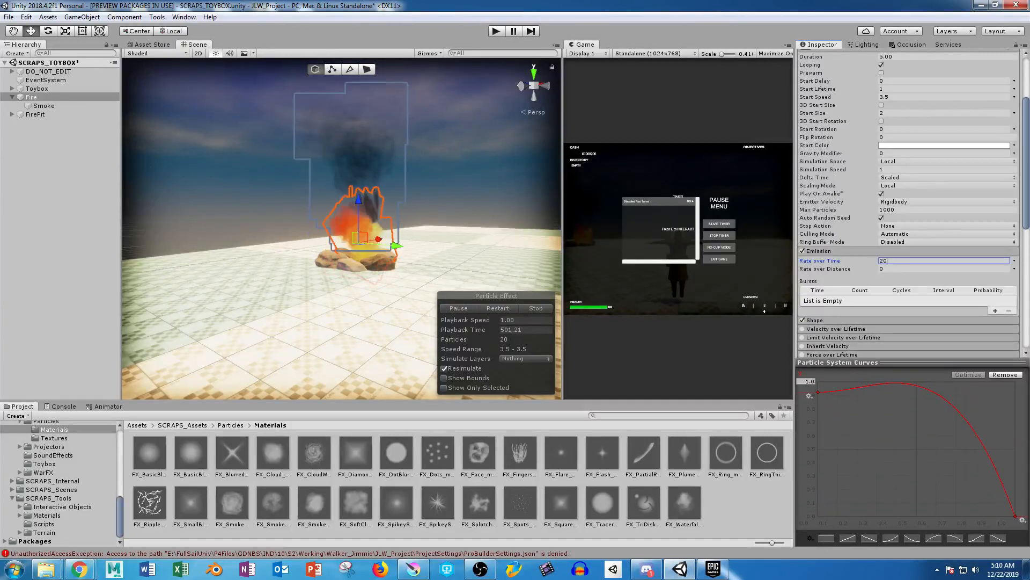
{"action": "key", "text": "Return"}
{"action": "double_click", "coordinate": [913, 384]}
{"action": "left_click_drag", "start_coordinate": [914, 384], "coordinate": [927, 454]}
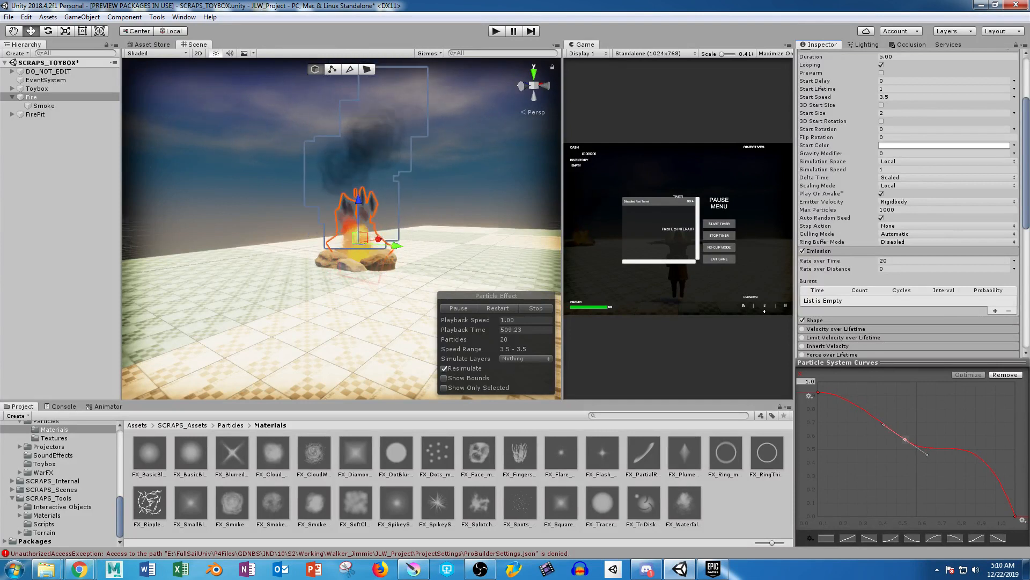
{"action": "left_click", "coordinate": [1016, 516]}
{"action": "left_click_drag", "start_coordinate": [1006, 491], "coordinate": [988, 513]}
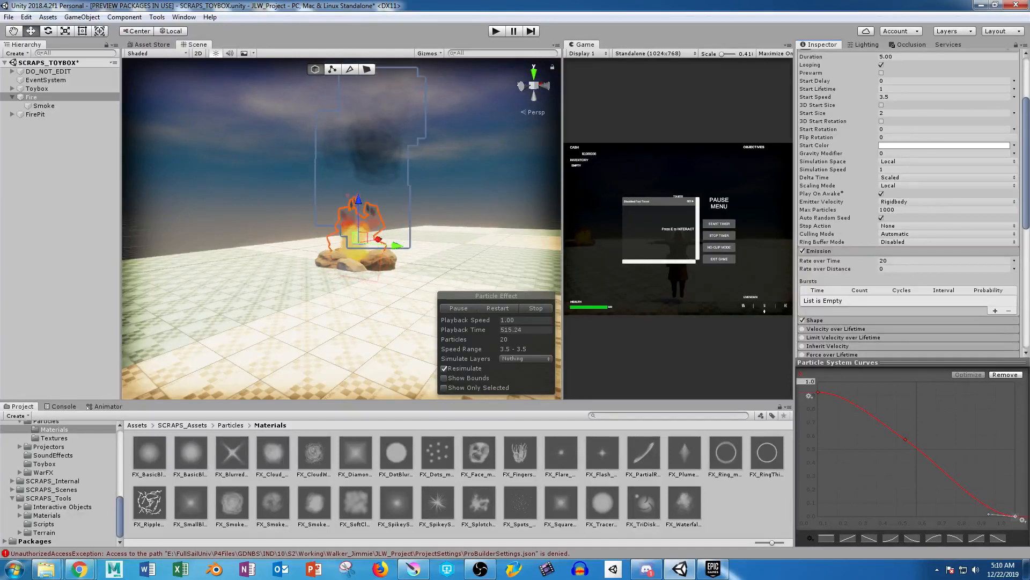
Add a low key between the middle and end keys of the size curve, apply Auto tangents and adjust its slope.
{"action": "double_click", "coordinate": [955, 483]}
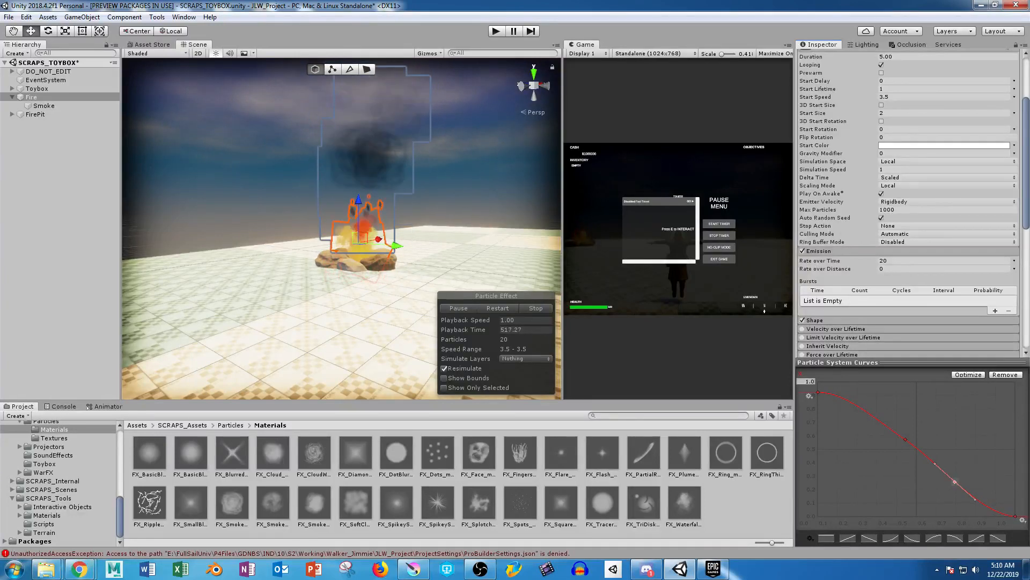
{"action": "left_click_drag", "start_coordinate": [956, 483], "coordinate": [968, 510]}
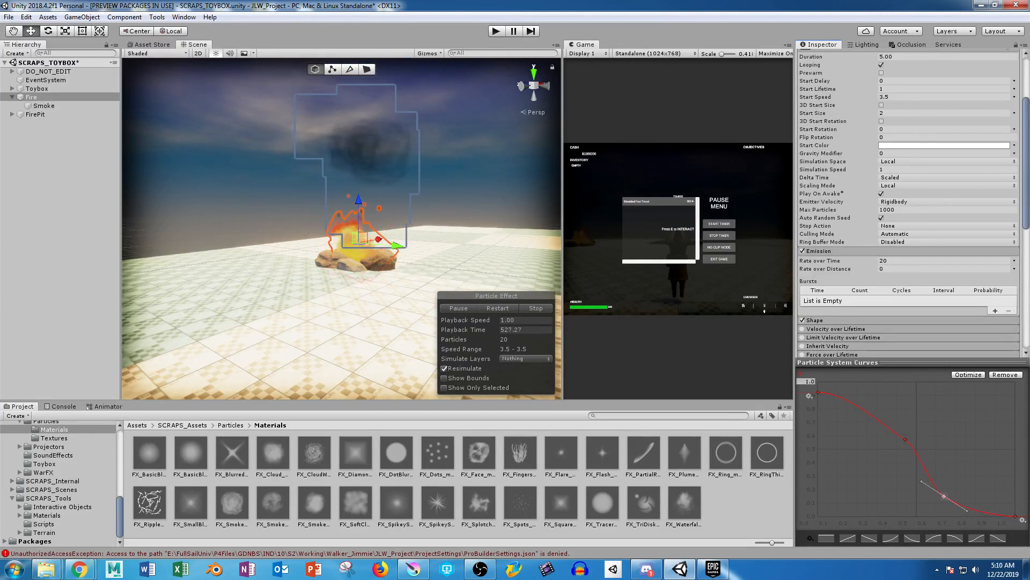
{"action": "right_click", "coordinate": [944, 495]}
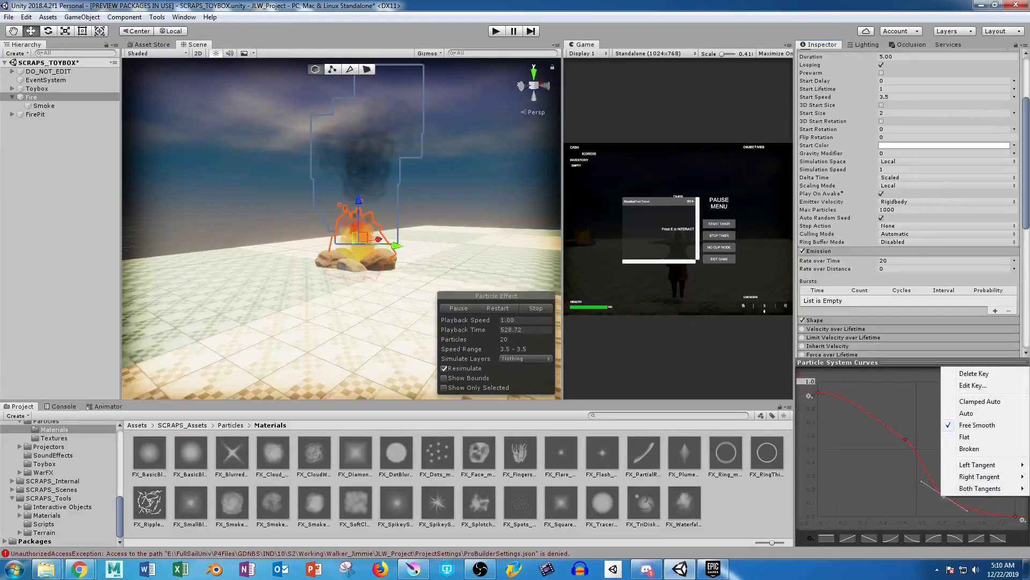
{"action": "left_click", "coordinate": [966, 413]}
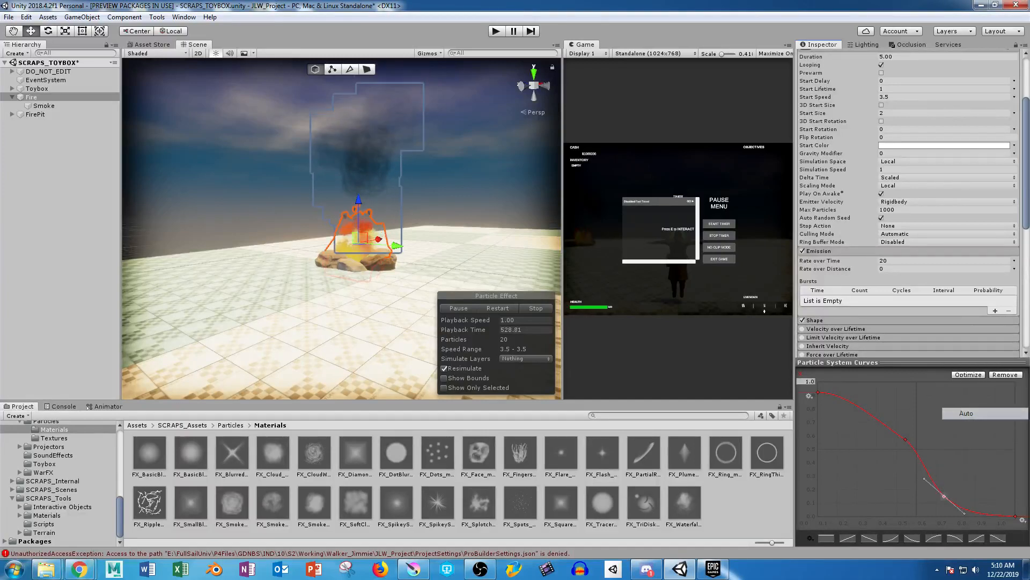
{"action": "left_click_drag", "start_coordinate": [964, 514], "coordinate": [965, 512]}
Set the low key's left tangent to Free and adjust both handles so the size curve drops steeply, then eases out.
{"action": "right_click", "coordinate": [944, 496]}
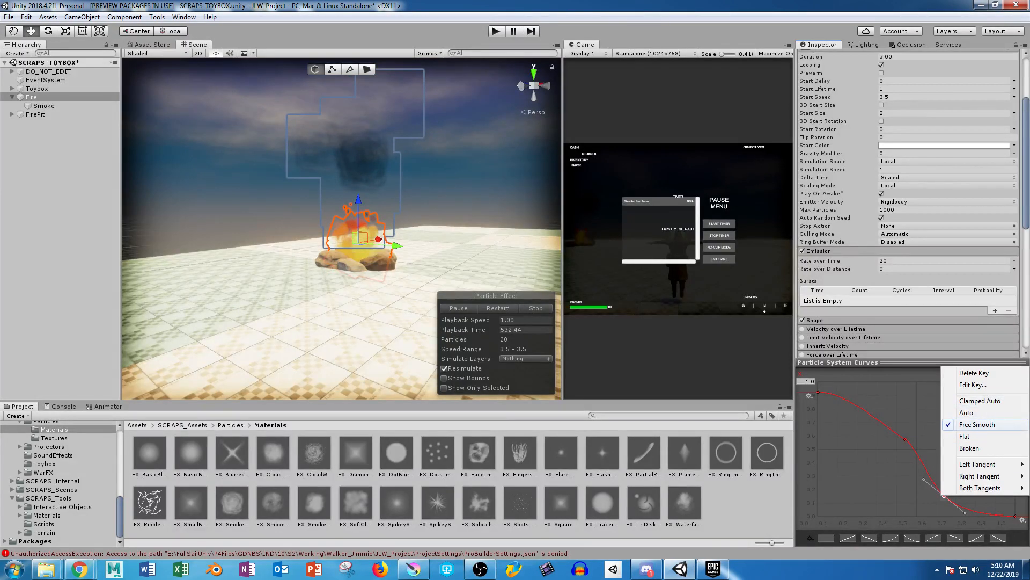
{"action": "mouse_move", "coordinate": [977, 463]}
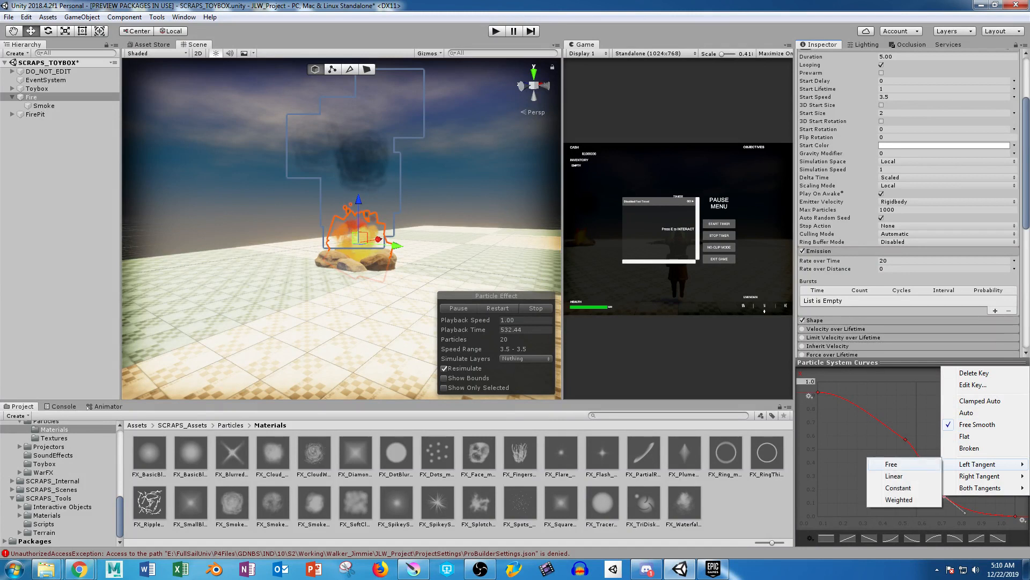
{"action": "left_click", "coordinate": [891, 464]}
{"action": "left_click_drag", "start_coordinate": [924, 479], "coordinate": [929, 474]}
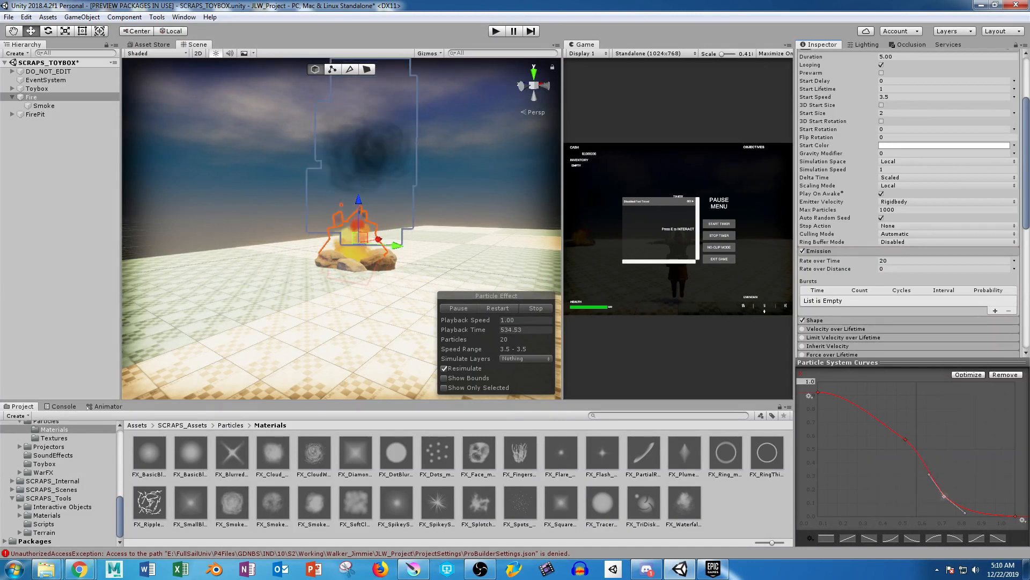
{"action": "left_click_drag", "start_coordinate": [965, 513], "coordinate": [968, 508]}
{"action": "scroll", "coordinate": [355, 241], "scroll_direction": "up", "scroll_amount": 5}
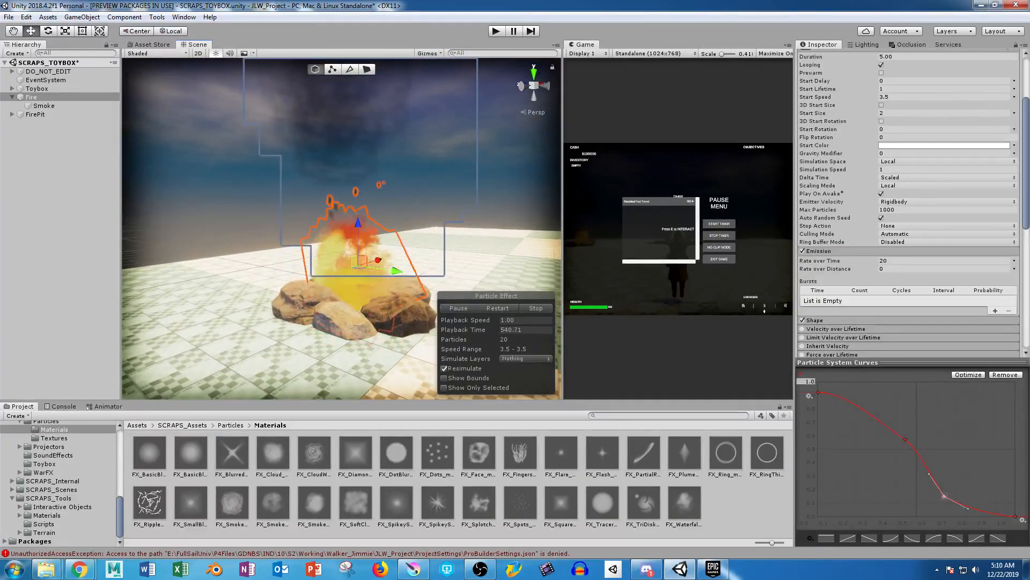
{"action": "scroll", "coordinate": [355, 241], "scroll_direction": "down", "scroll_amount": 3}
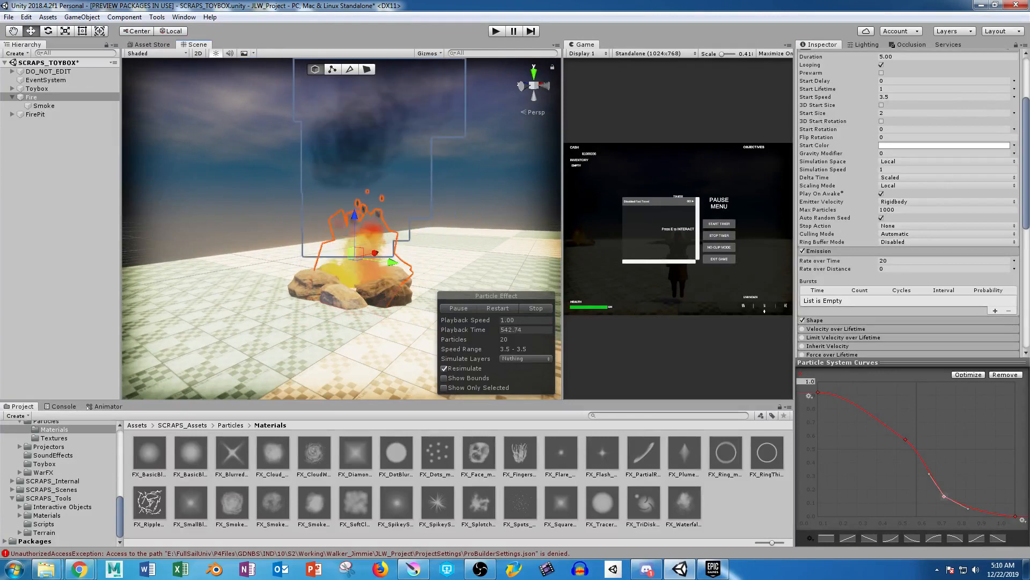
Move the first yellow color key of Fire's Color over Lifetime gradient to location 5.6%.
{"action": "left_click_drag", "start_coordinate": [913, 362], "coordinate": [913, 470]}
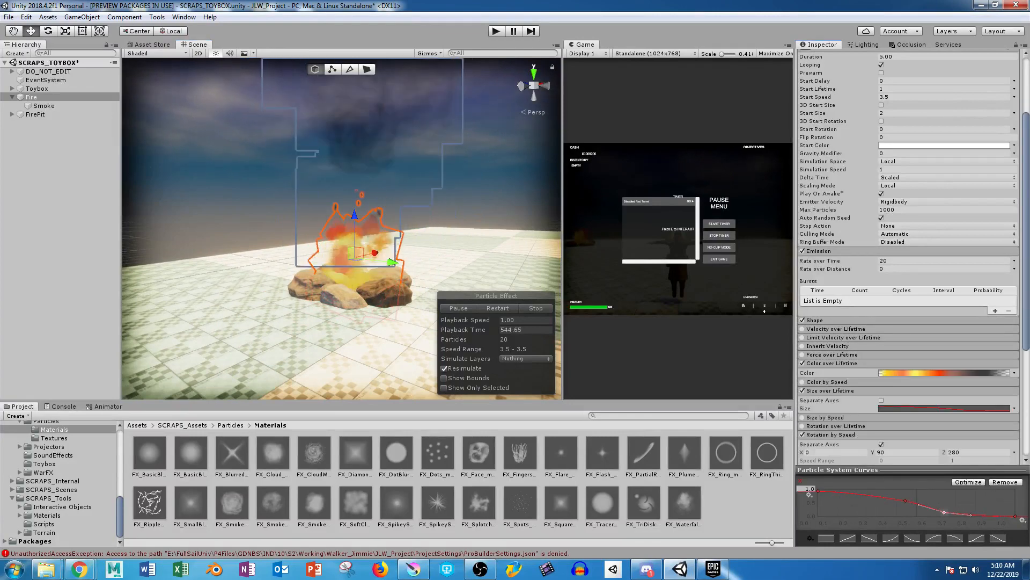
{"action": "left_click", "coordinate": [944, 373]}
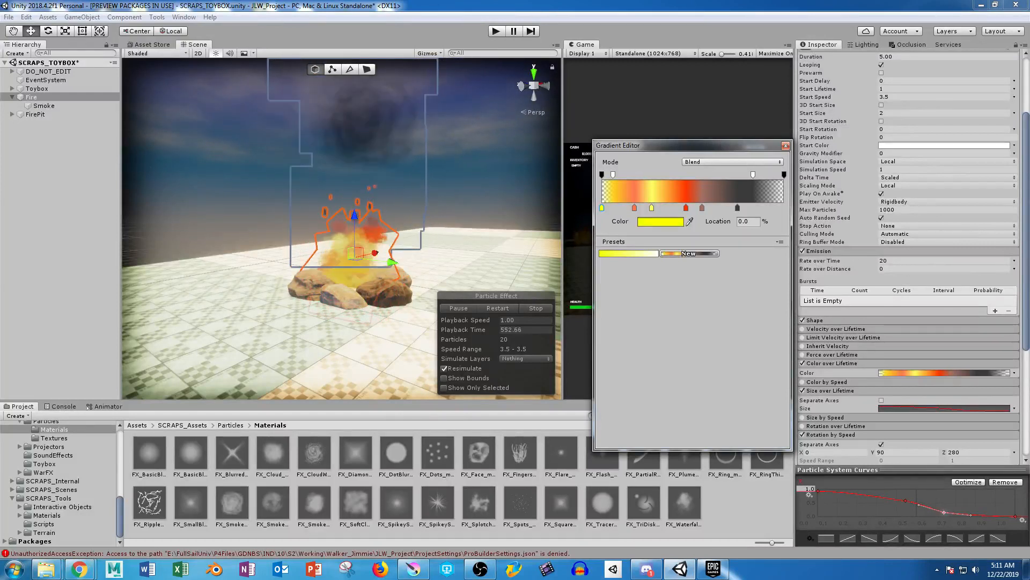
{"action": "left_click_drag", "start_coordinate": [602, 207], "coordinate": [612, 207]}
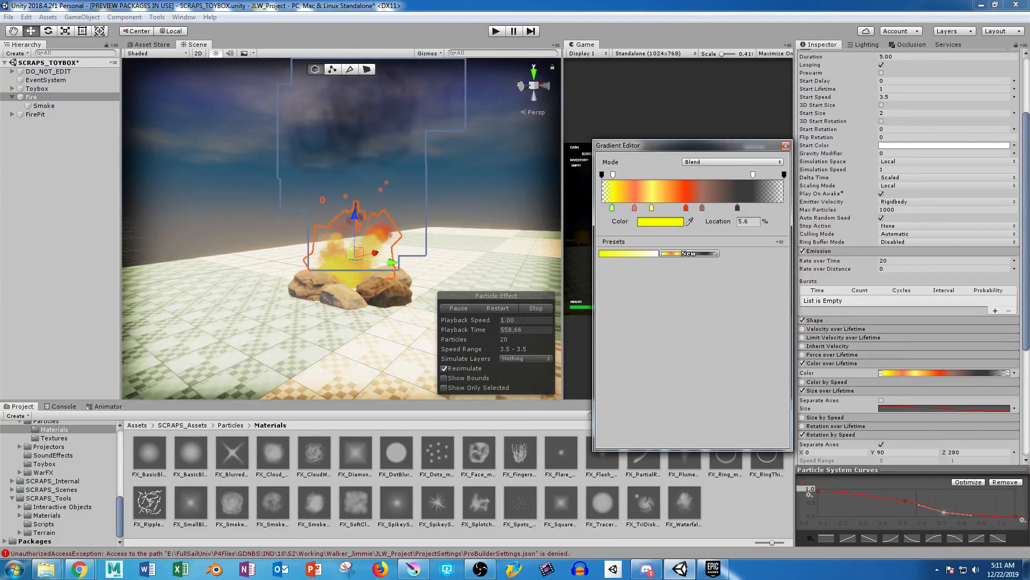
{"action": "left_click", "coordinate": [785, 146]}
Set the Fire particle system's start size to 3.
{"action": "left_click", "coordinate": [907, 114]}
{"action": "type", "text": "2.5"}
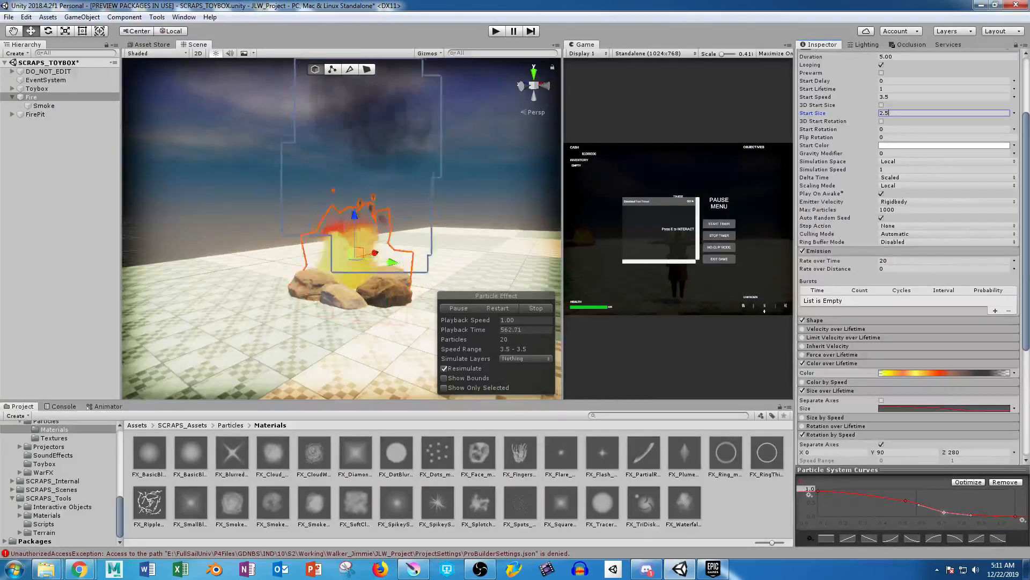
{"action": "left_click_drag", "start_coordinate": [902, 113], "coordinate": [866, 113]}
{"action": "type", "text": "3"}
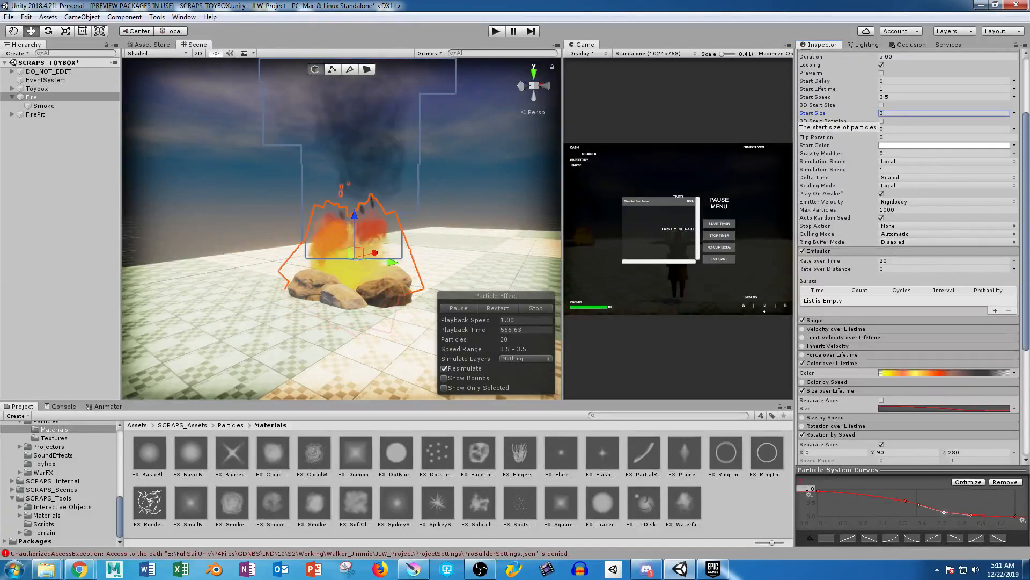
Change the Fire particle system's start color to the light orange F3B76B.
{"action": "scroll", "coordinate": [912, 258], "scroll_direction": "up", "scroll_amount": 3}
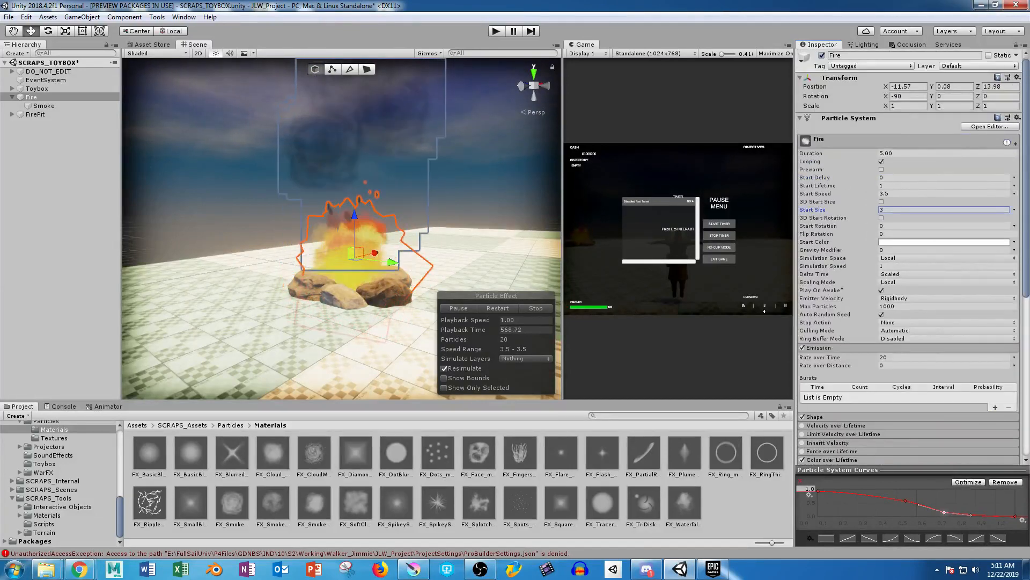
{"action": "left_click", "coordinate": [918, 242]}
{"action": "left_click_drag", "start_coordinate": [115, 254], "coordinate": [131, 254]}
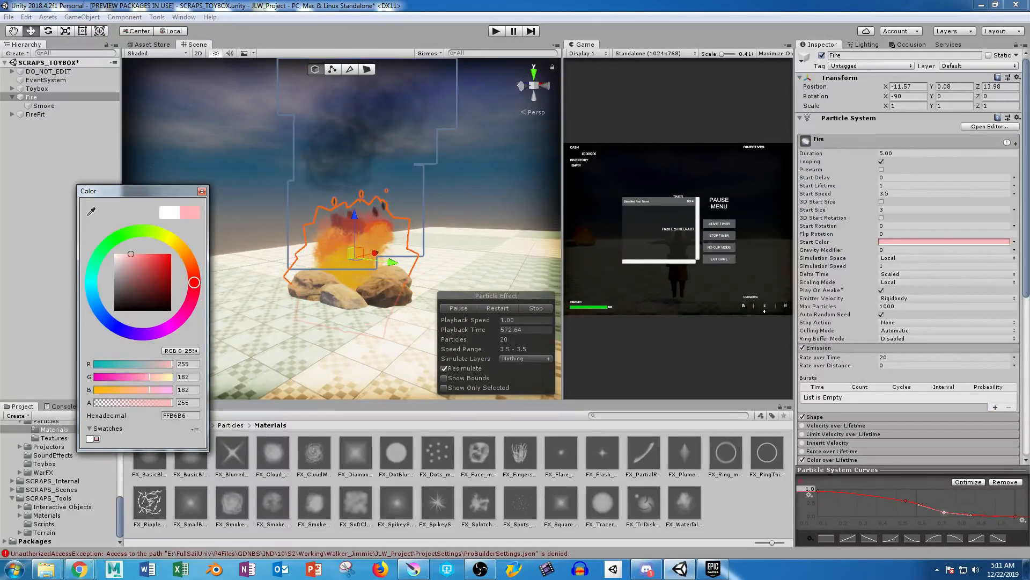
{"action": "left_click_drag", "start_coordinate": [194, 282], "coordinate": [147, 256]}
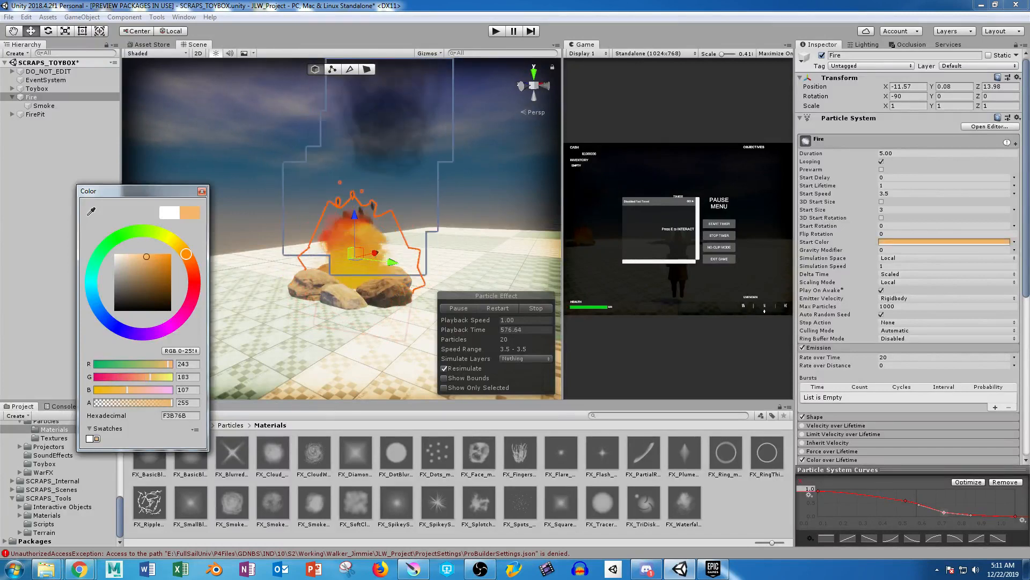
{"action": "left_click", "coordinate": [202, 191]}
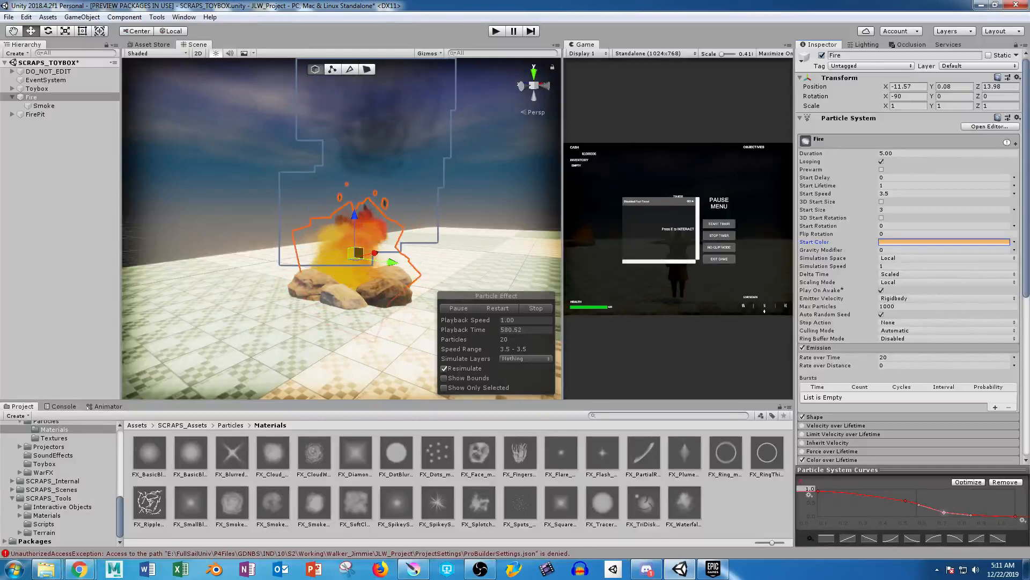
Try the Smoke sub emitter on the Fire particle system and compare its effect in the scene.
{"action": "scroll", "coordinate": [910, 268], "scroll_direction": "down", "scroll_amount": 3}
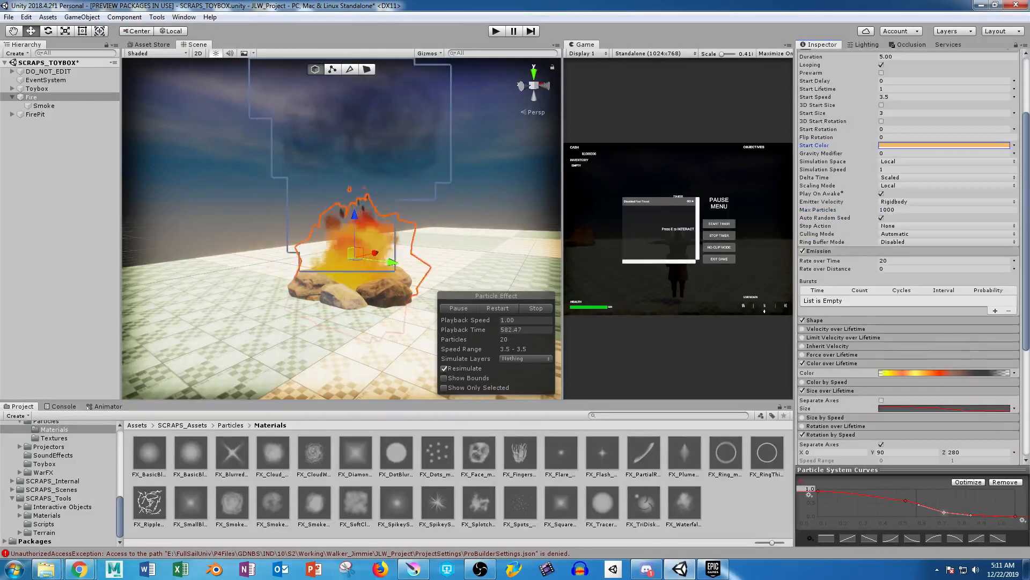
{"action": "scroll", "coordinate": [909, 268], "scroll_direction": "down", "scroll_amount": 2}
{"action": "scroll", "coordinate": [909, 258], "scroll_direction": "down", "scroll_amount": 2}
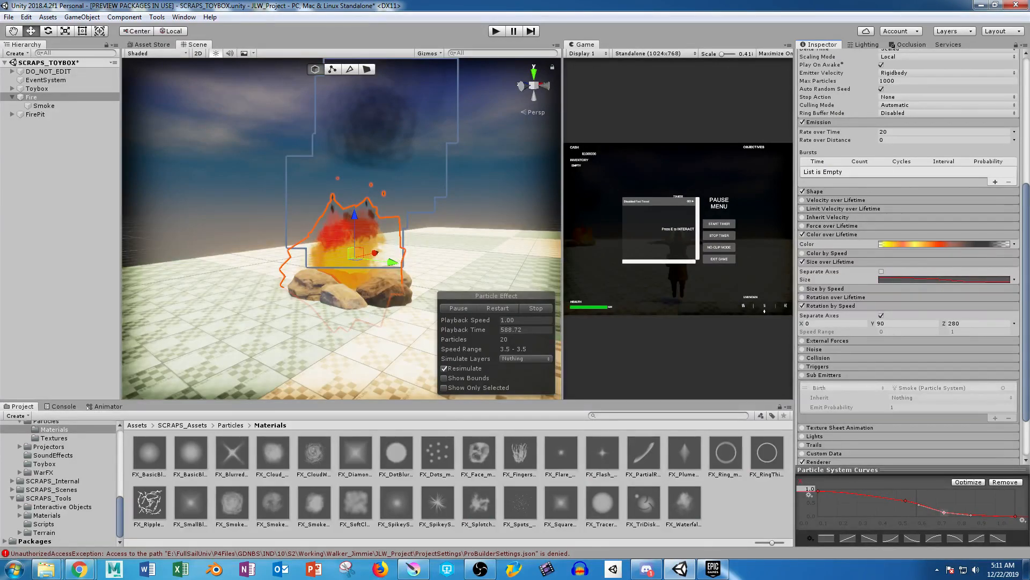
{"action": "left_click", "coordinate": [803, 374]}
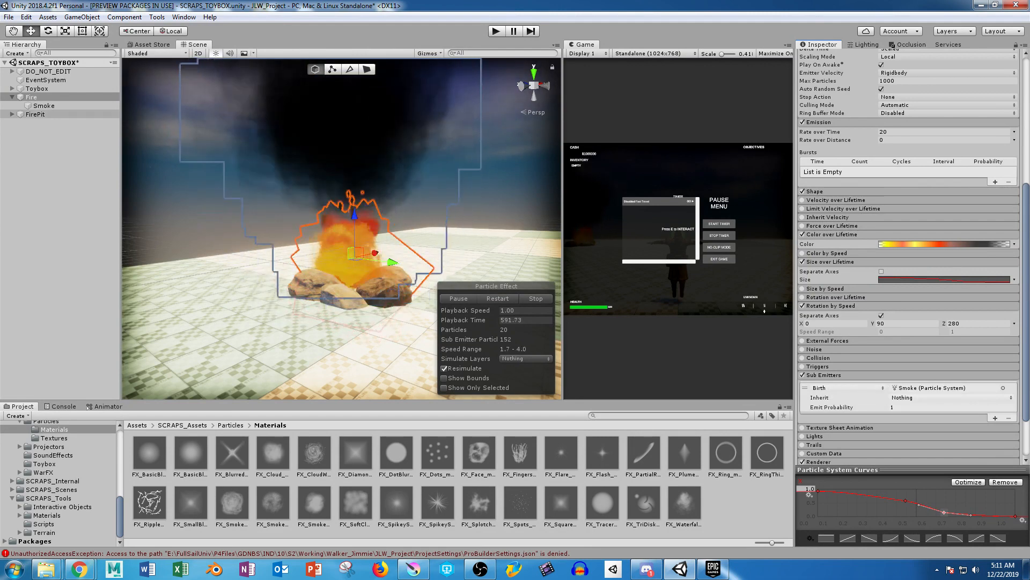
{"action": "scroll", "coordinate": [517, 230], "scroll_direction": "down", "scroll_amount": 6}
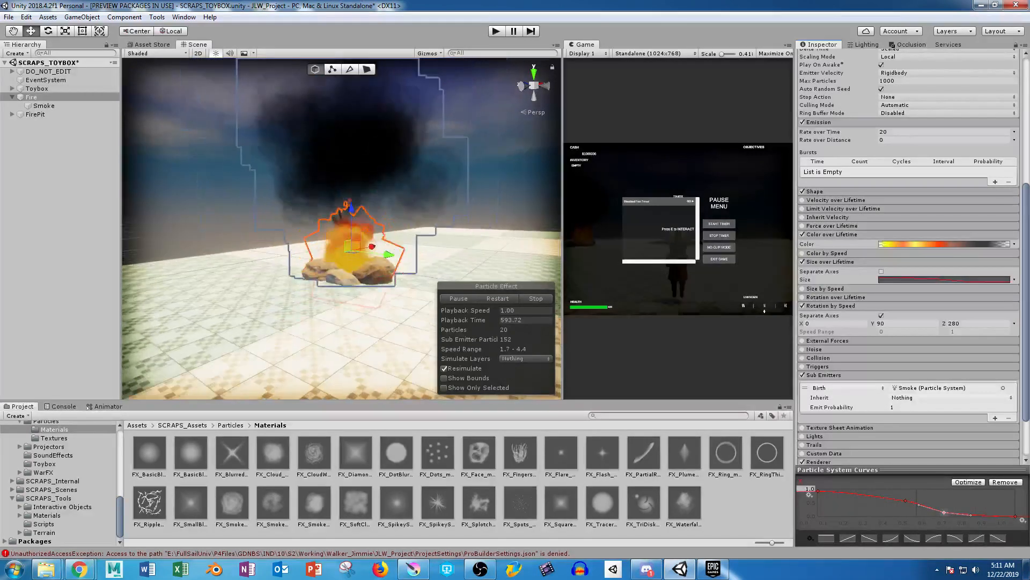
{"action": "scroll", "coordinate": [342, 229], "scroll_direction": "up", "scroll_amount": 4}
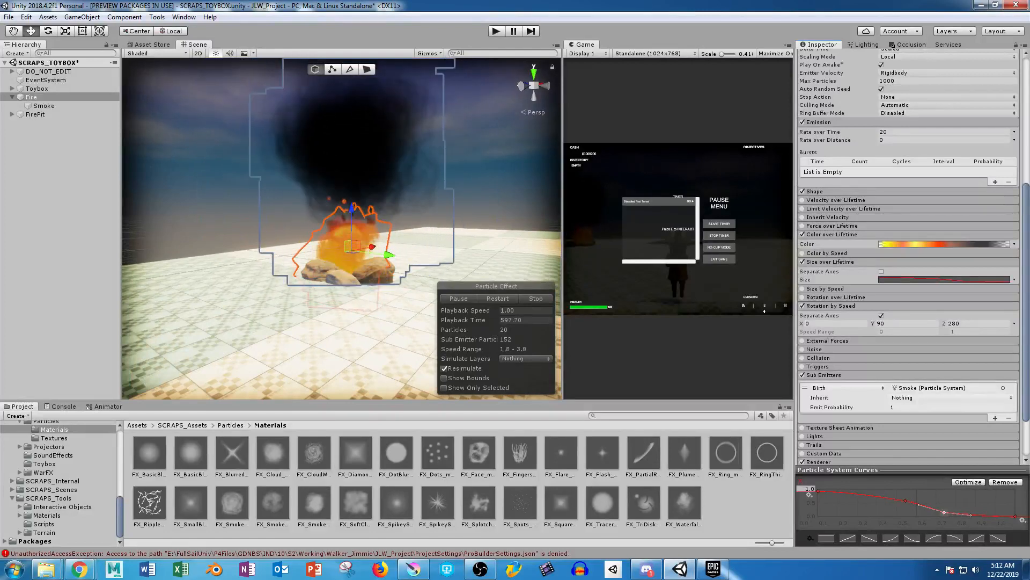
{"action": "left_click", "coordinate": [803, 375]}
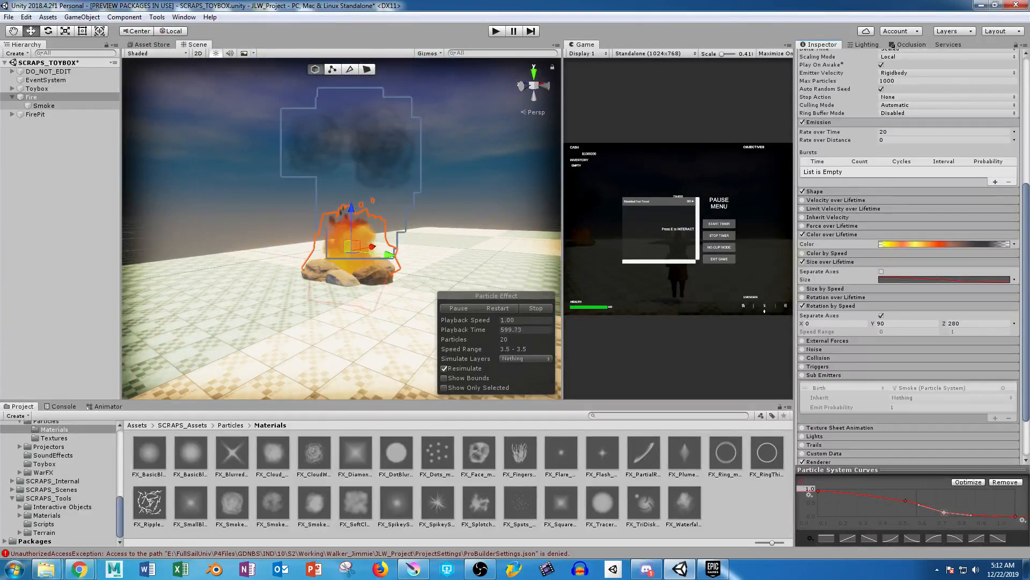
Narrow the Smoke emitter's cone to a radius of about 0.32 and reduce its start speed to about 2.4.
{"action": "left_click", "coordinate": [44, 106]}
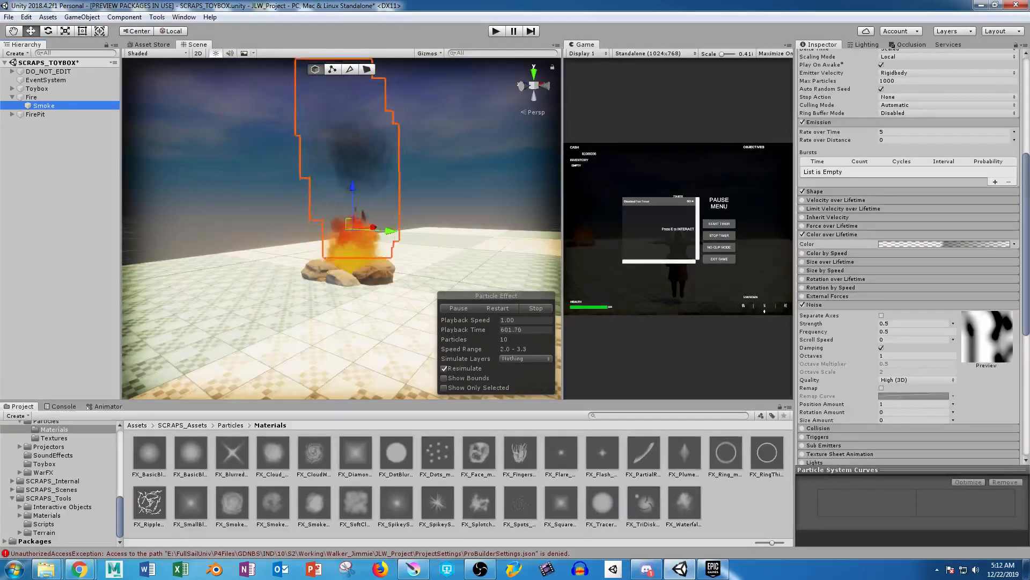
{"action": "left_click", "coordinate": [815, 191]}
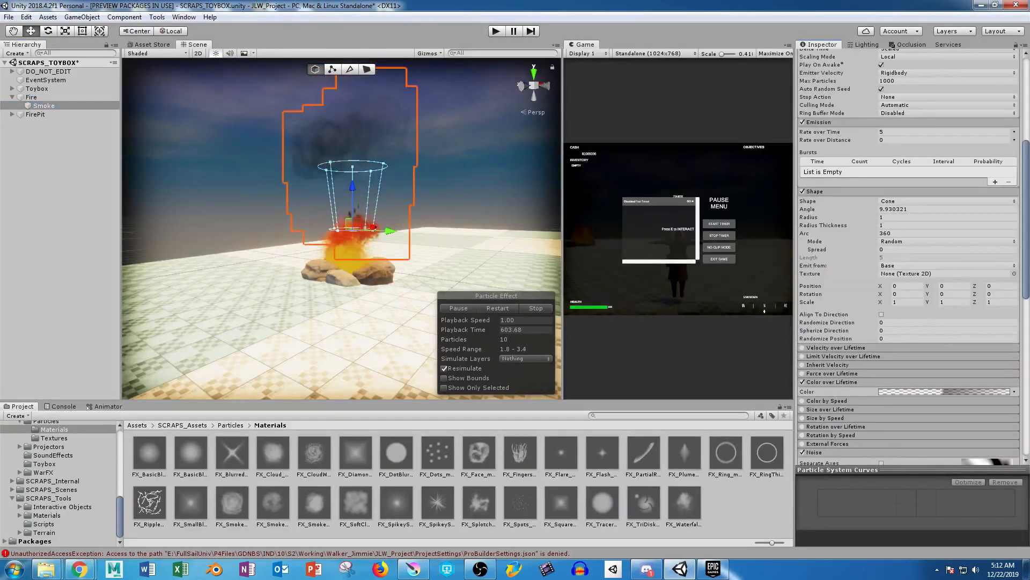
{"action": "left_click_drag", "start_coordinate": [338, 231], "coordinate": [349, 230]}
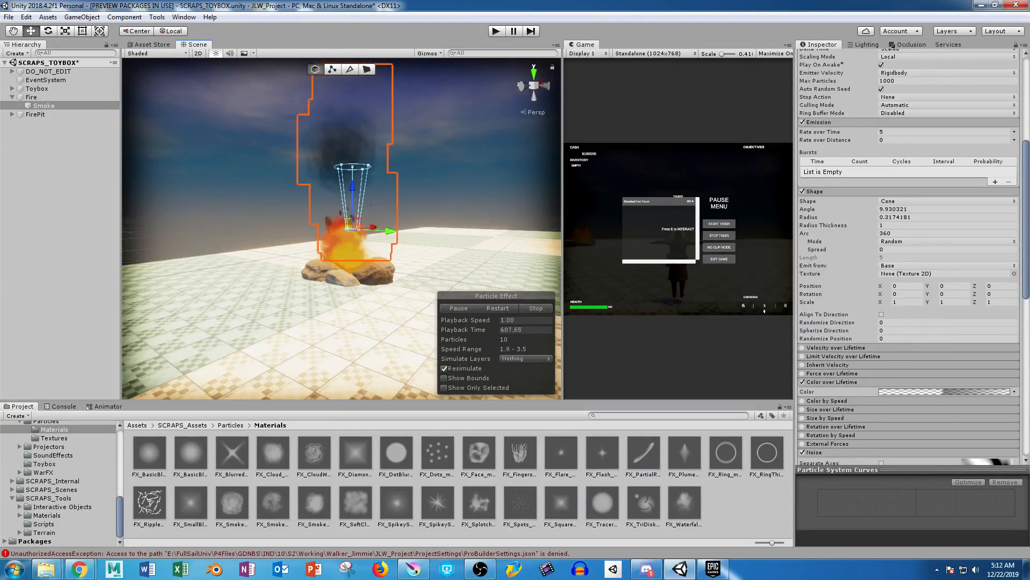
{"action": "left_click", "coordinate": [352, 169]}
{"action": "key", "text": "ctrl+z"}
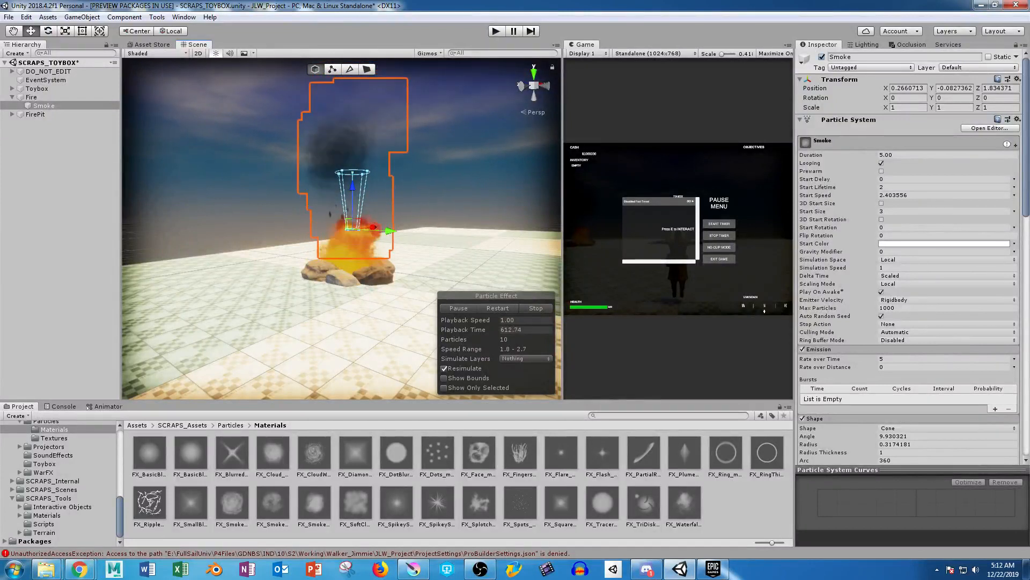
{"action": "left_click", "coordinate": [59, 214]}
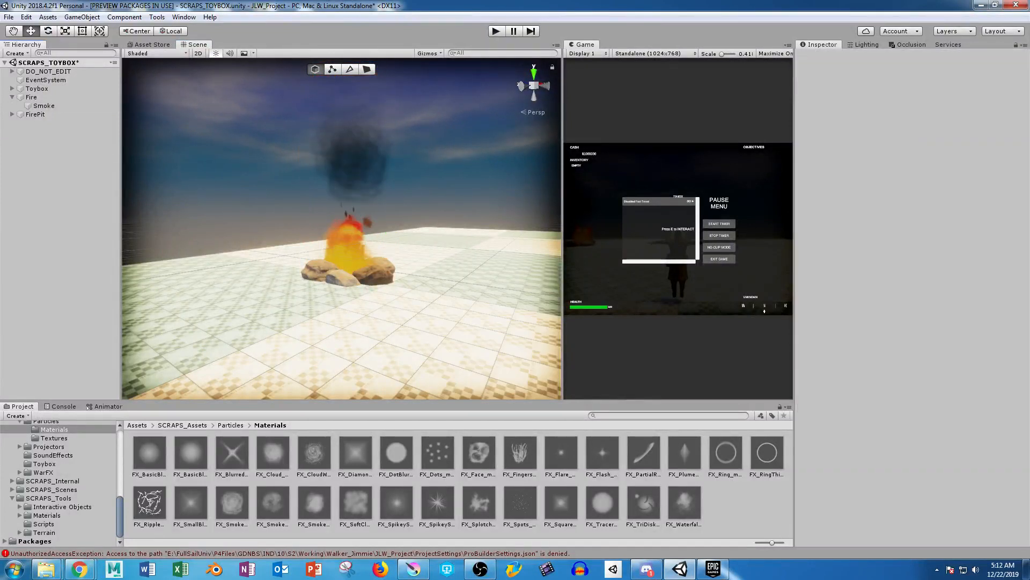
Create a new particle system in the scene and assign FX_PartialRing_mat as its renderer material.
{"action": "left_click", "coordinate": [15, 54]}
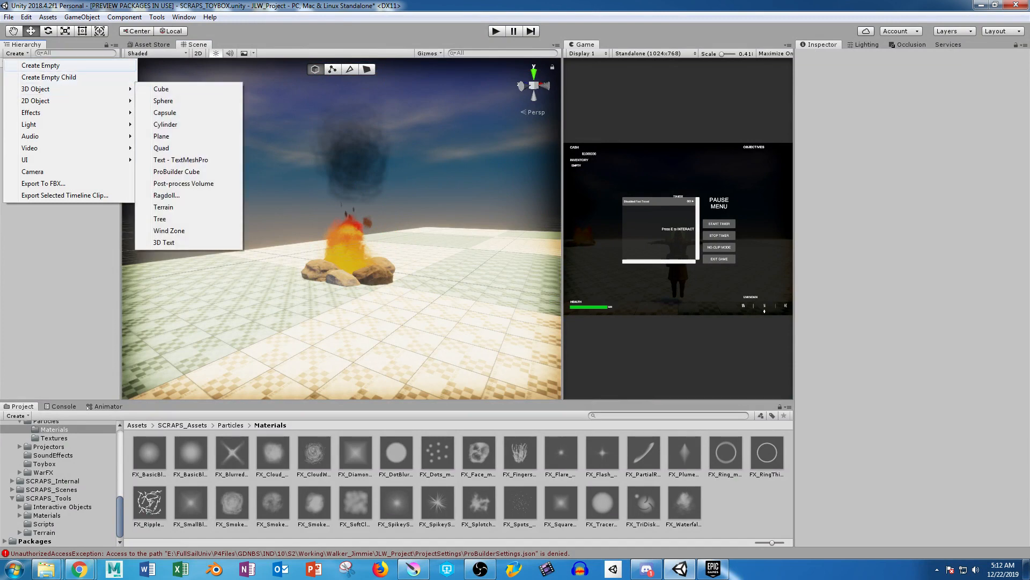
{"action": "mouse_move", "coordinate": [54, 112]}
{"action": "left_click", "coordinate": [175, 112]}
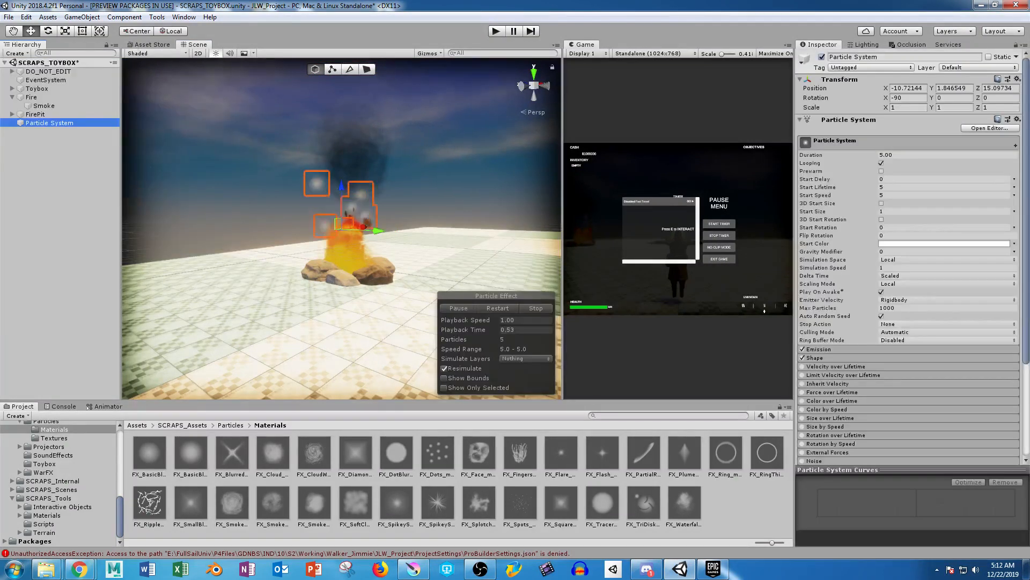
{"action": "scroll", "coordinate": [826, 293], "scroll_direction": "down", "scroll_amount": 5}
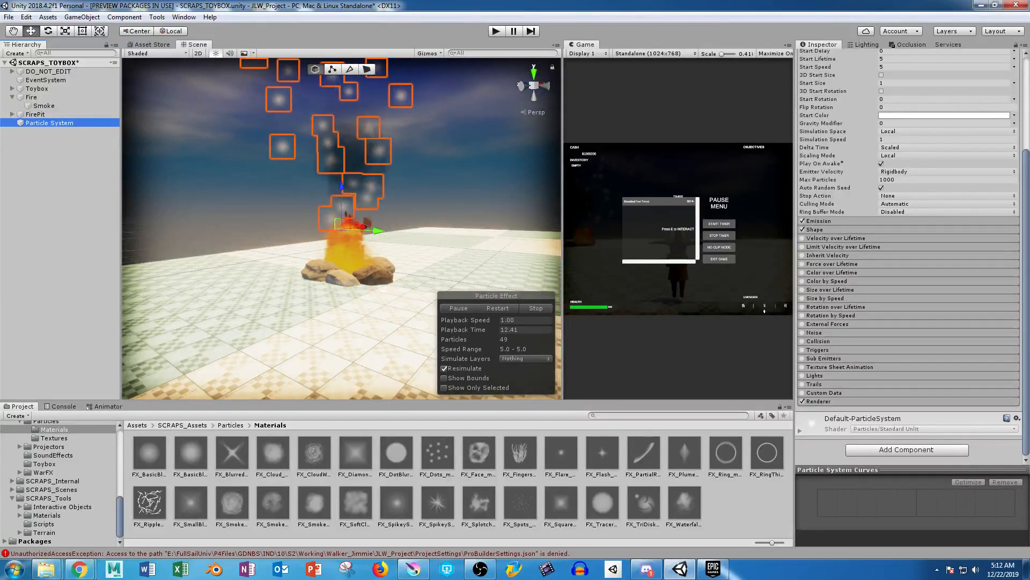
{"action": "left_click", "coordinate": [819, 401]}
{"action": "scroll", "coordinate": [837, 397], "scroll_direction": "down", "scroll_amount": 5}
{"action": "left_click_drag", "start_coordinate": [644, 454], "coordinate": [921, 266]}
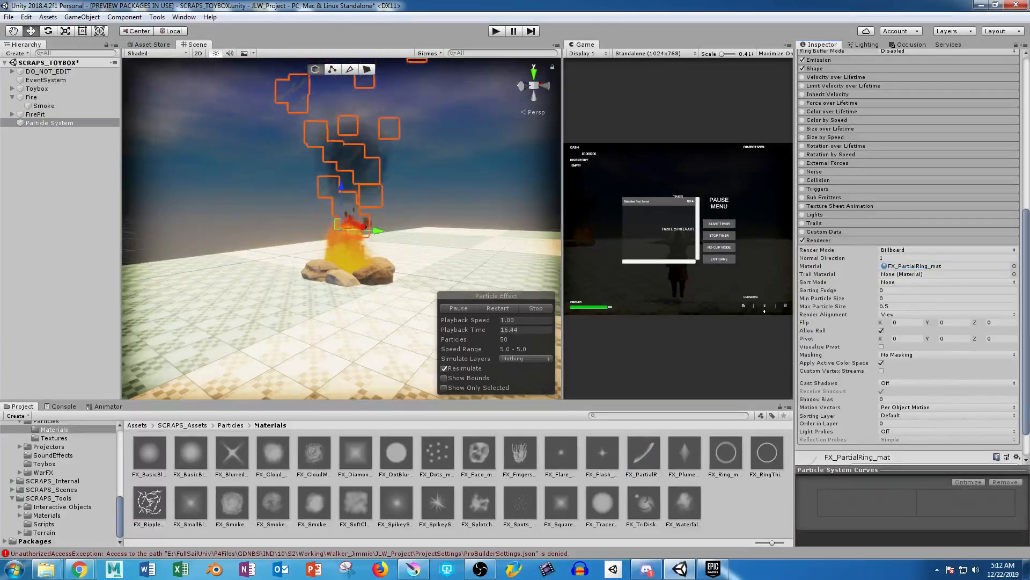
Enable Color over Lifetime on the new particle system and set the gradient's start color to yellow FAFF00.
{"action": "scroll", "coordinate": [912, 258], "scroll_direction": "up", "scroll_amount": 3}
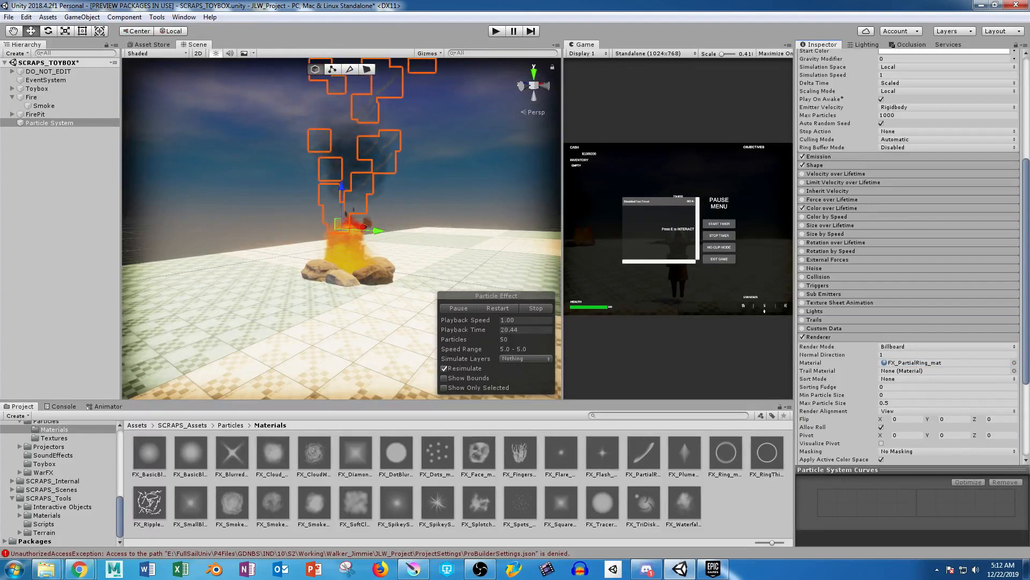
{"action": "left_click", "coordinate": [832, 208]}
{"action": "left_click", "coordinate": [944, 217]}
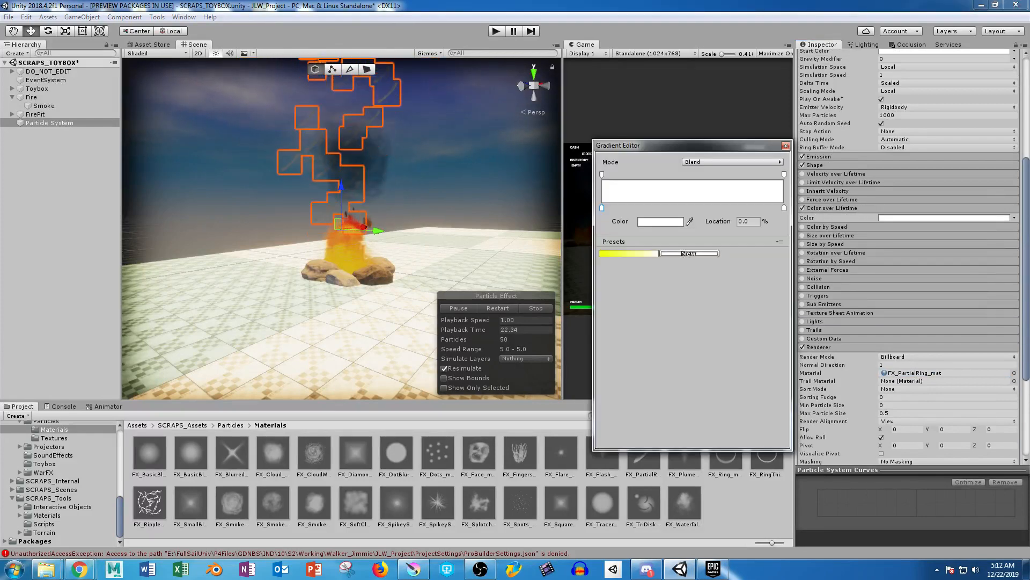
{"action": "left_click", "coordinate": [660, 221]}
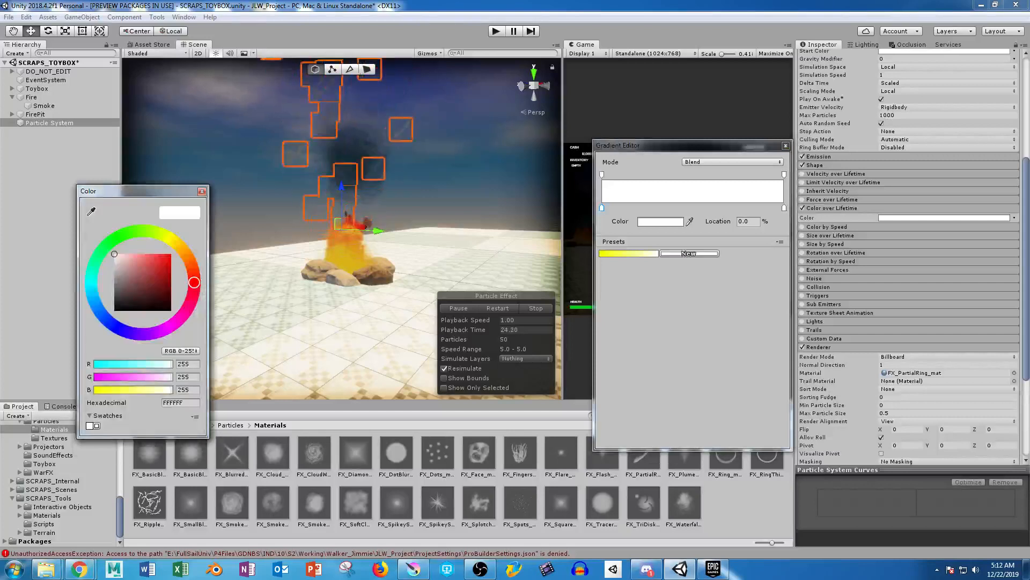
{"action": "left_click", "coordinate": [168, 236]}
{"action": "left_click_drag", "start_coordinate": [155, 272], "coordinate": [171, 254]}
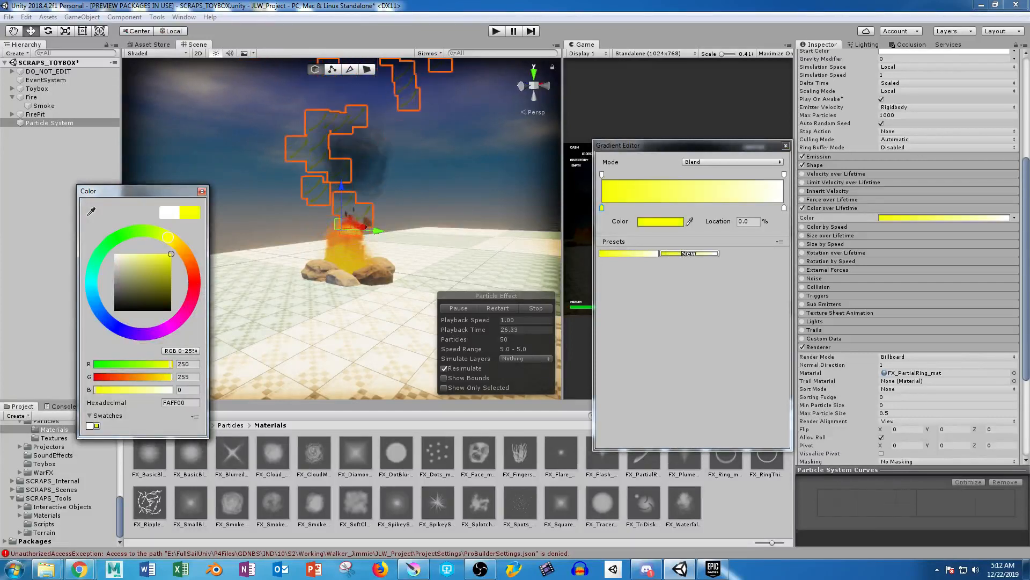
{"action": "left_click", "coordinate": [202, 191]}
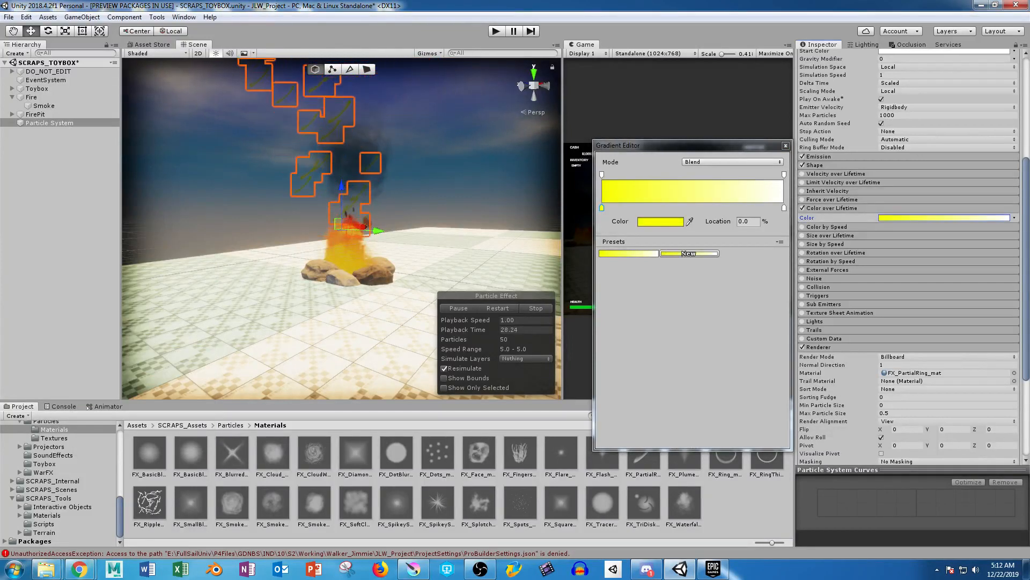
Set the end color of the Color over Lifetime gradient to red FF0000.
{"action": "left_click", "coordinate": [784, 208]}
{"action": "left_click", "coordinate": [661, 221]}
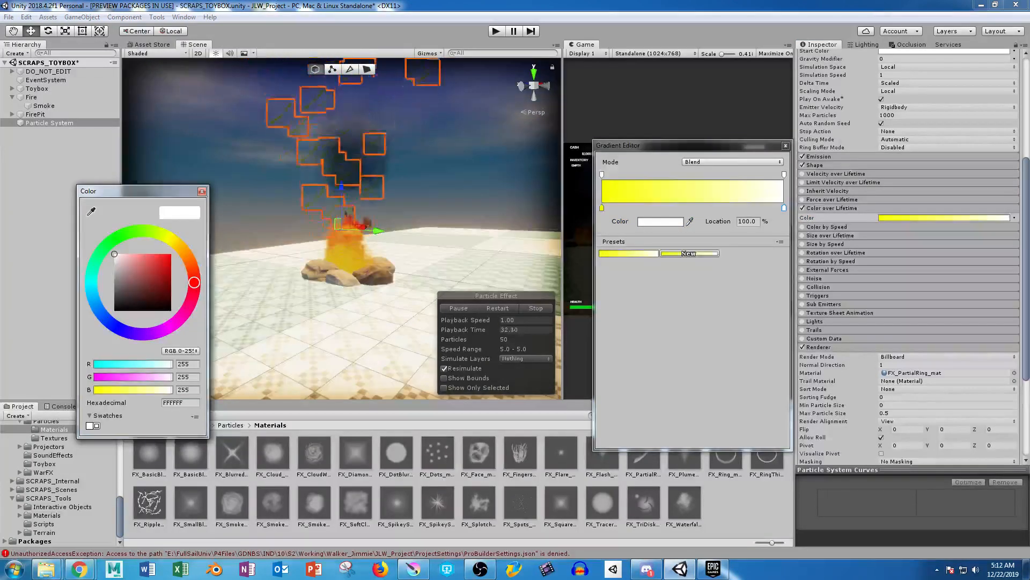
{"action": "left_click", "coordinate": [170, 255]}
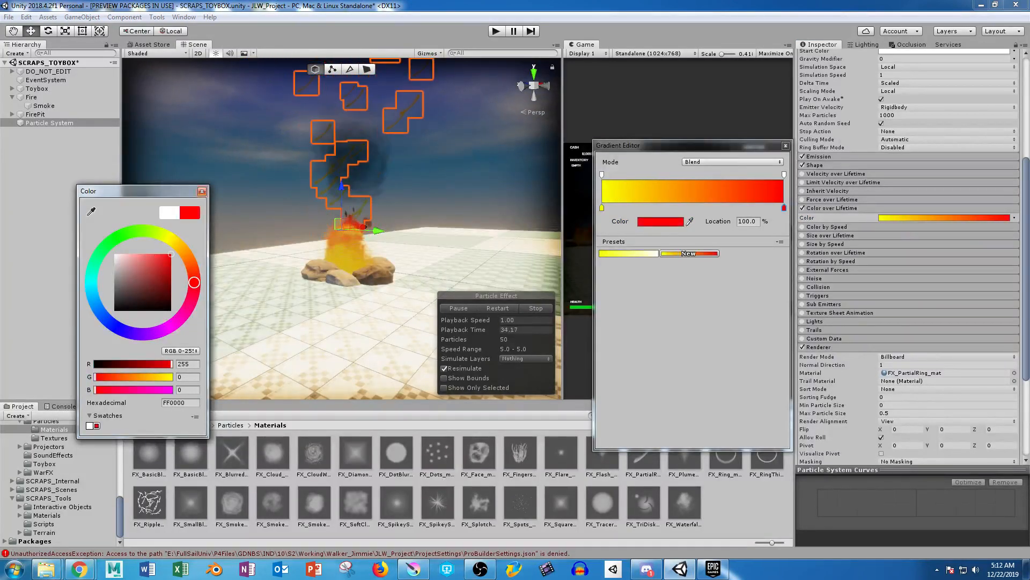
{"action": "left_click", "coordinate": [202, 191]}
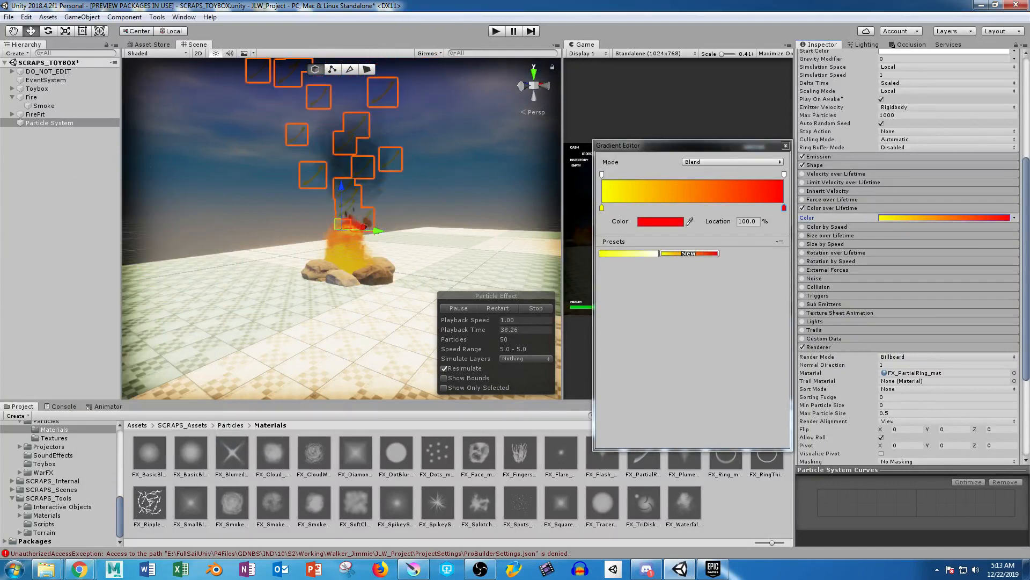
{"action": "left_click", "coordinate": [786, 146]}
Brighten the FX_PartialRing_mat material by setting its tint color to white FFFFFF.
{"action": "left_click", "coordinate": [643, 453]}
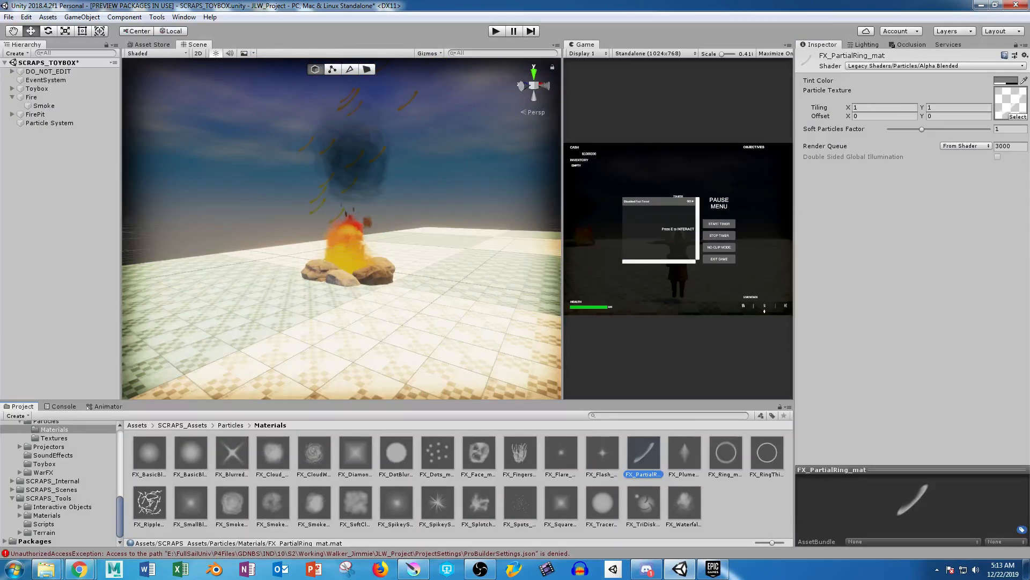
{"action": "left_click", "coordinate": [1006, 80]}
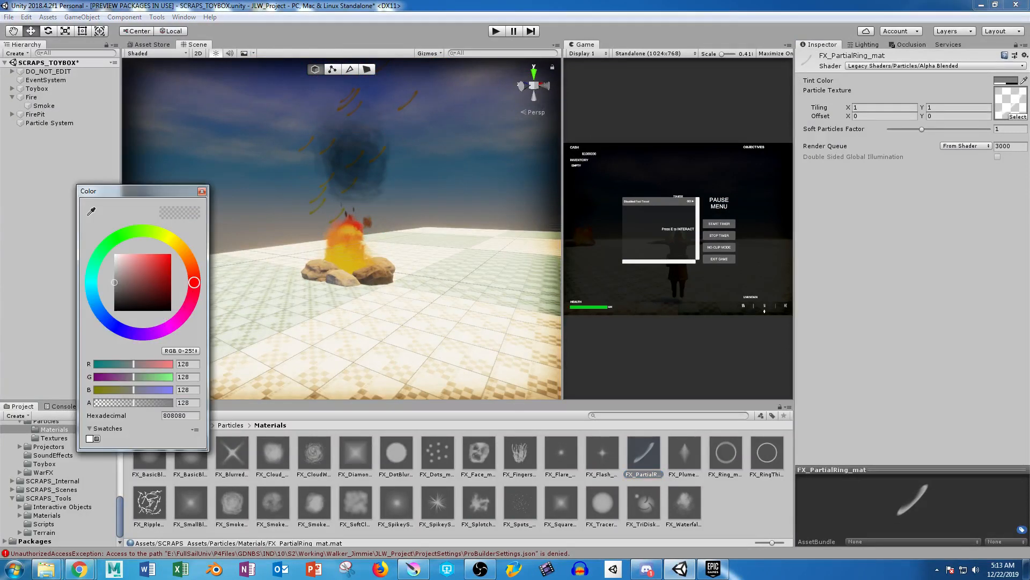
{"action": "left_click", "coordinate": [114, 253]}
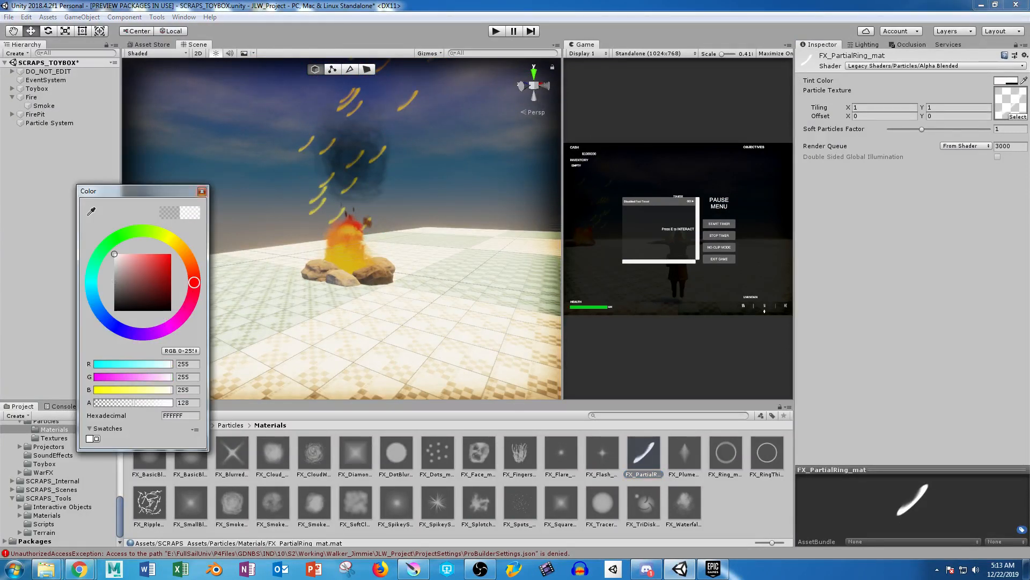
{"action": "left_click", "coordinate": [202, 191]}
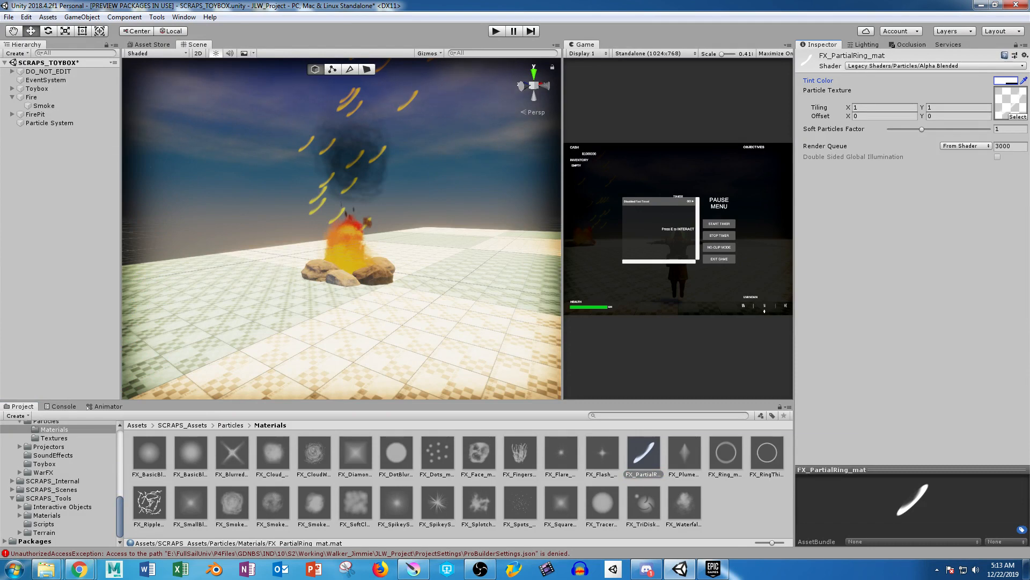
Set the new particle system's emitter shape to Hemisphere and move it down into the fire pit, to about -10.94, 0.27, 14.37.
{"action": "left_click", "coordinate": [49, 122]}
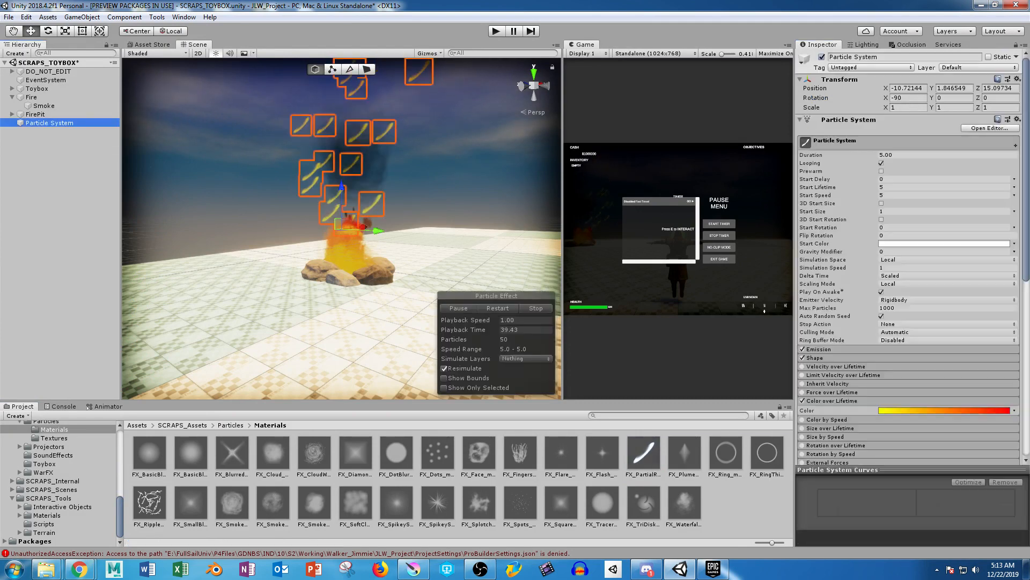
{"action": "mouse_move", "coordinate": [343, 231]}
{"action": "middle_mouse_down"}
{"action": "mouse_move", "coordinate": [345, 303]}
{"action": "mouse_move", "coordinate": [354, 243]}
{"action": "middle_mouse_up"}
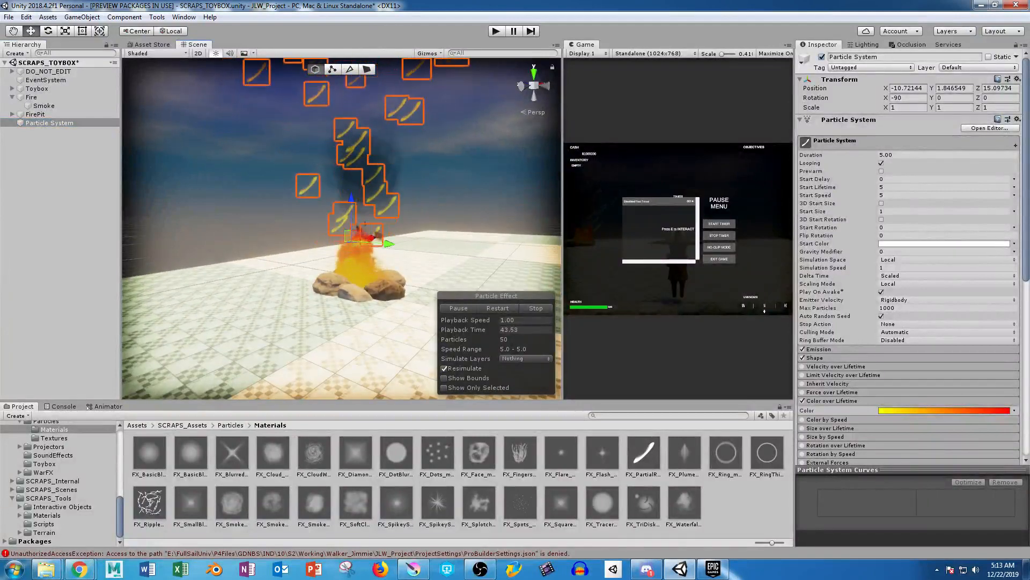
{"action": "left_click", "coordinate": [821, 349]}
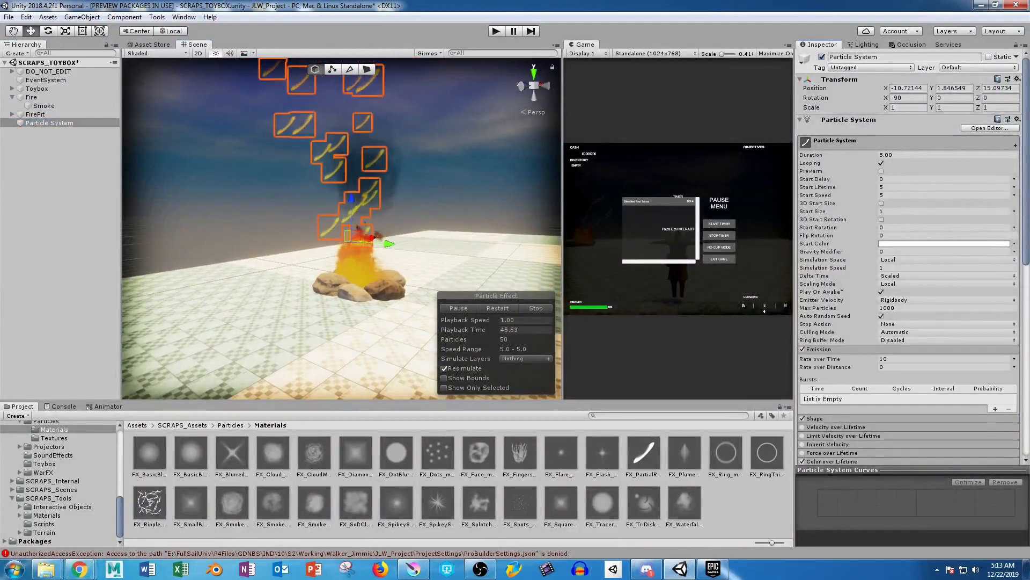
{"action": "left_click", "coordinate": [821, 348]}
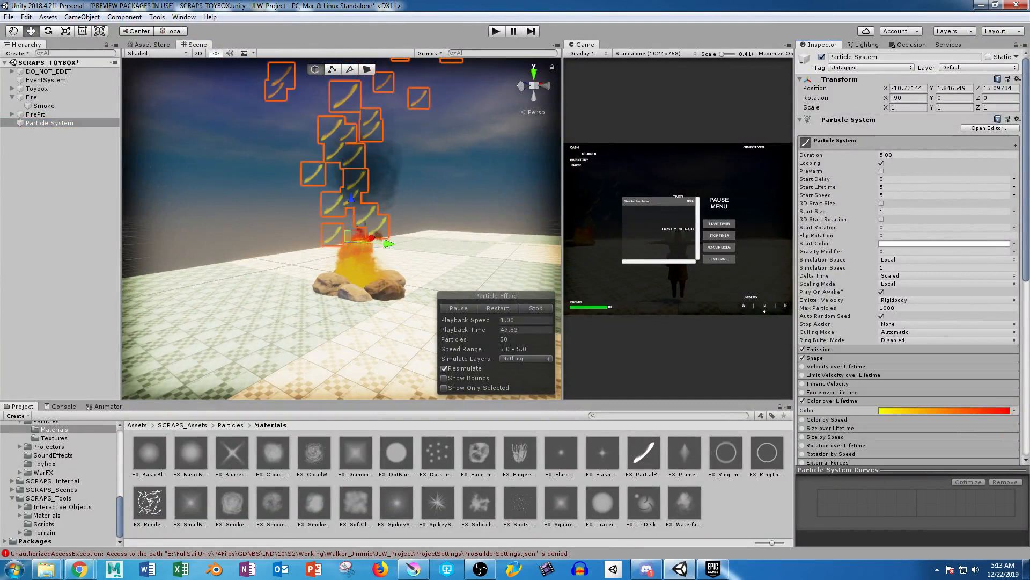
{"action": "left_click", "coordinate": [814, 357]}
{"action": "left_click", "coordinate": [944, 367]}
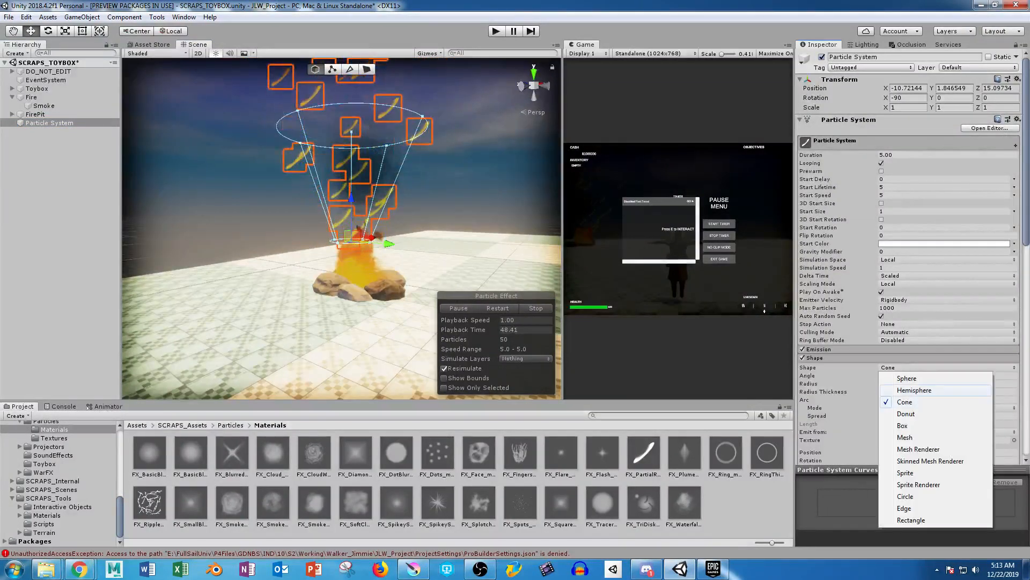
{"action": "left_click", "coordinate": [914, 390]}
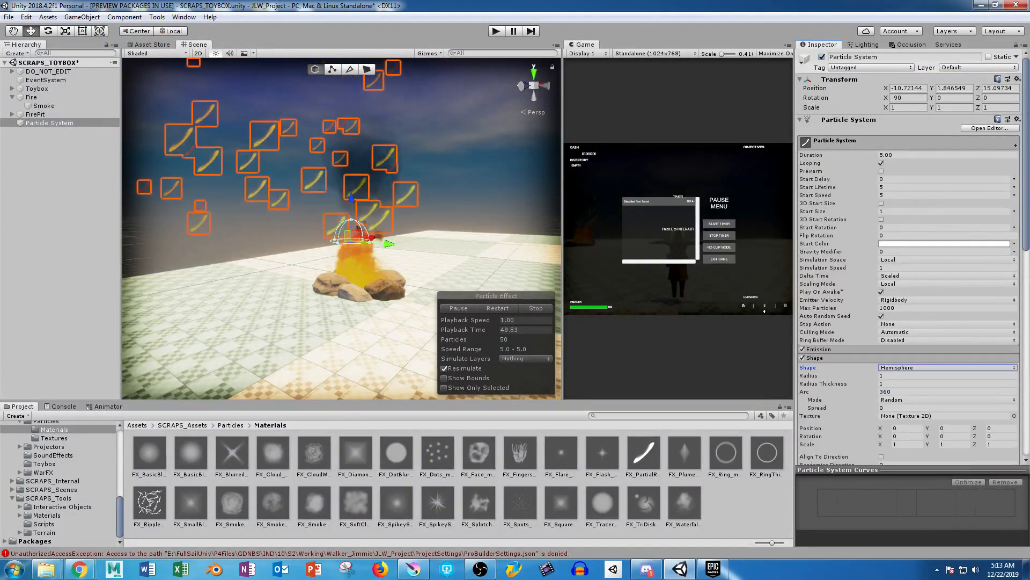
{"action": "left_click_drag", "start_coordinate": [352, 199], "coordinate": [401, 220]}
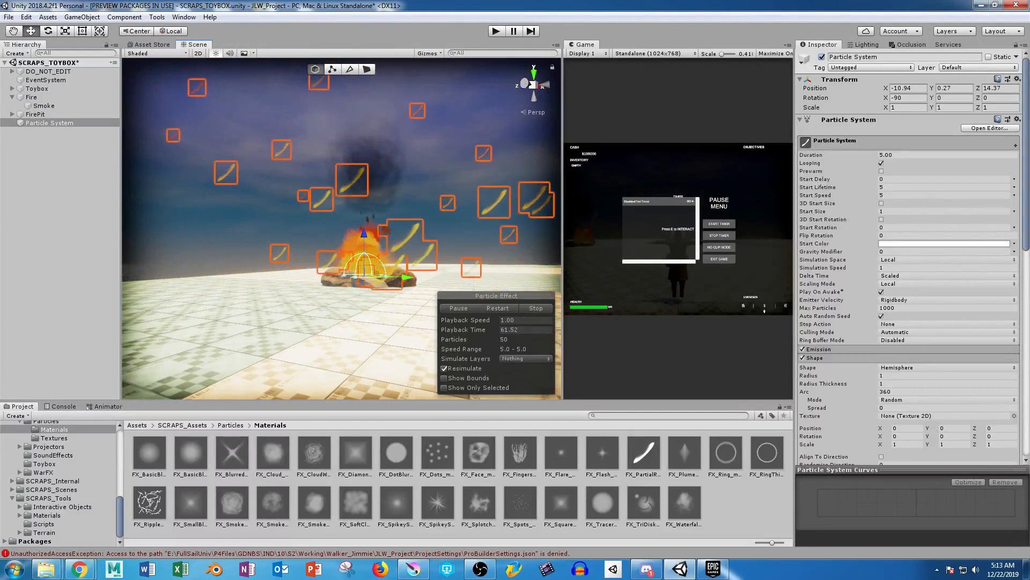
Try the Edge emitter shape on the new particle system and return it to Hemisphere.
{"action": "left_click", "coordinate": [944, 367]}
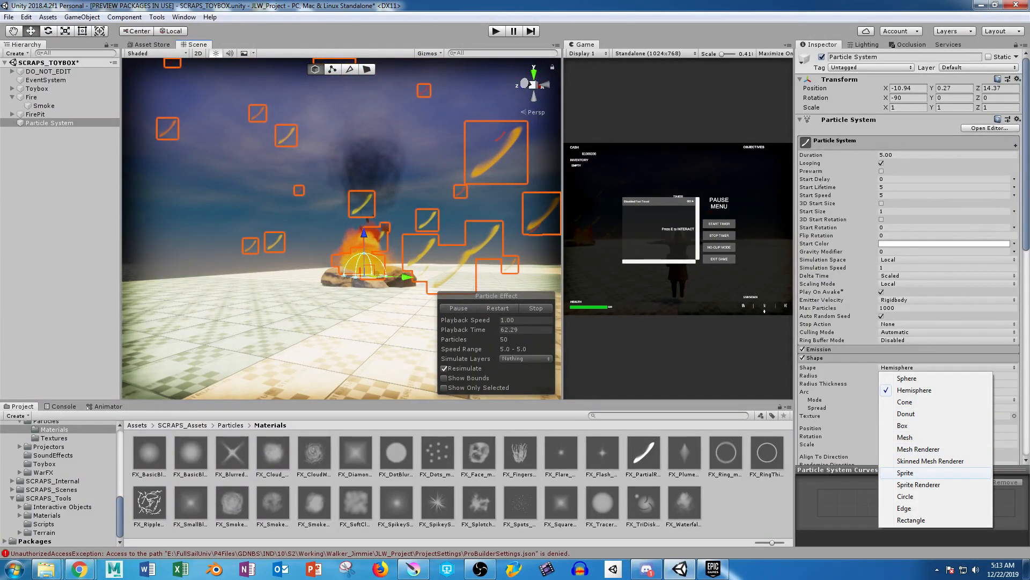
{"action": "left_click", "coordinate": [904, 507]}
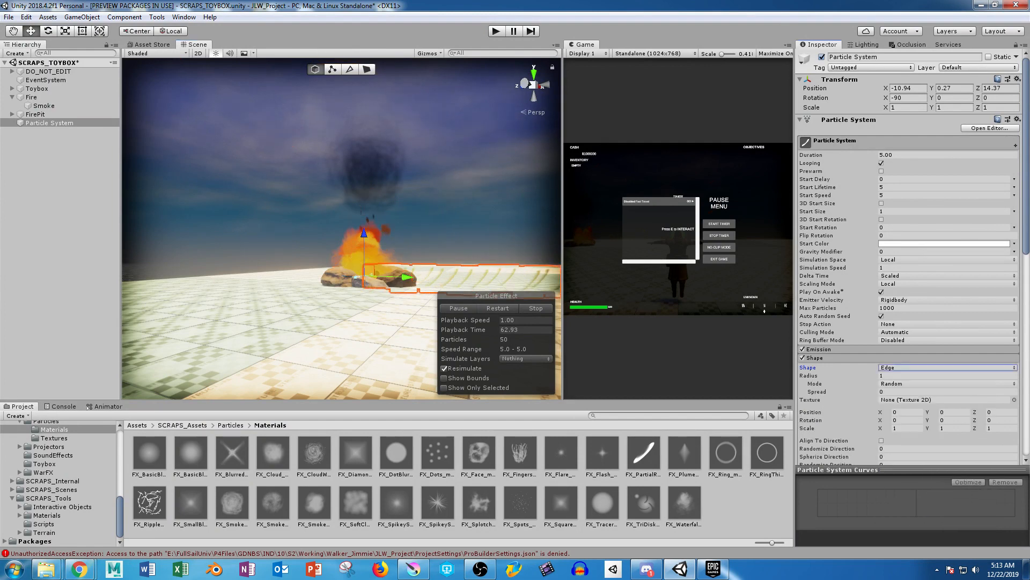
{"action": "left_click", "coordinate": [945, 368]}
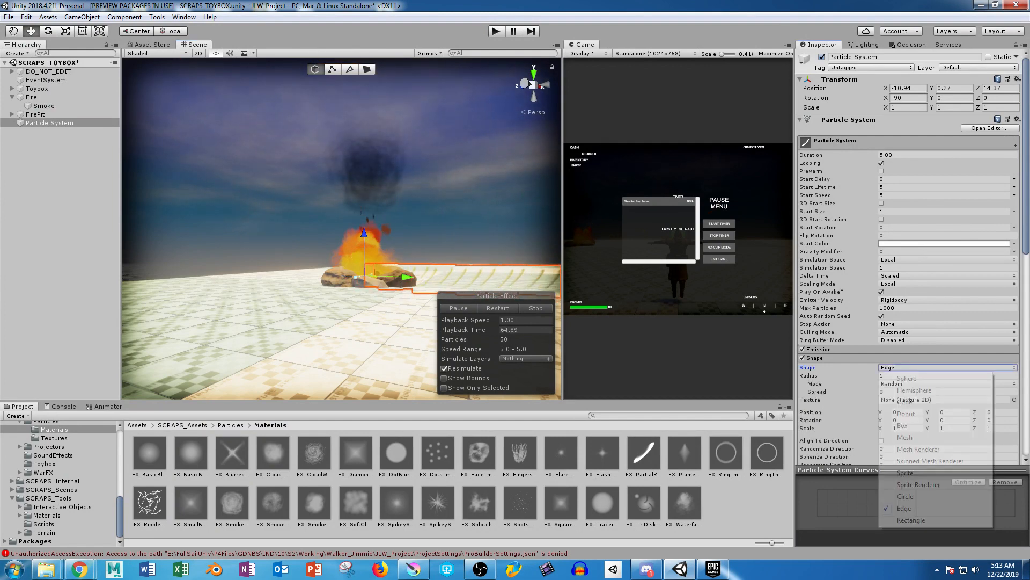
{"action": "left_click", "coordinate": [914, 390]}
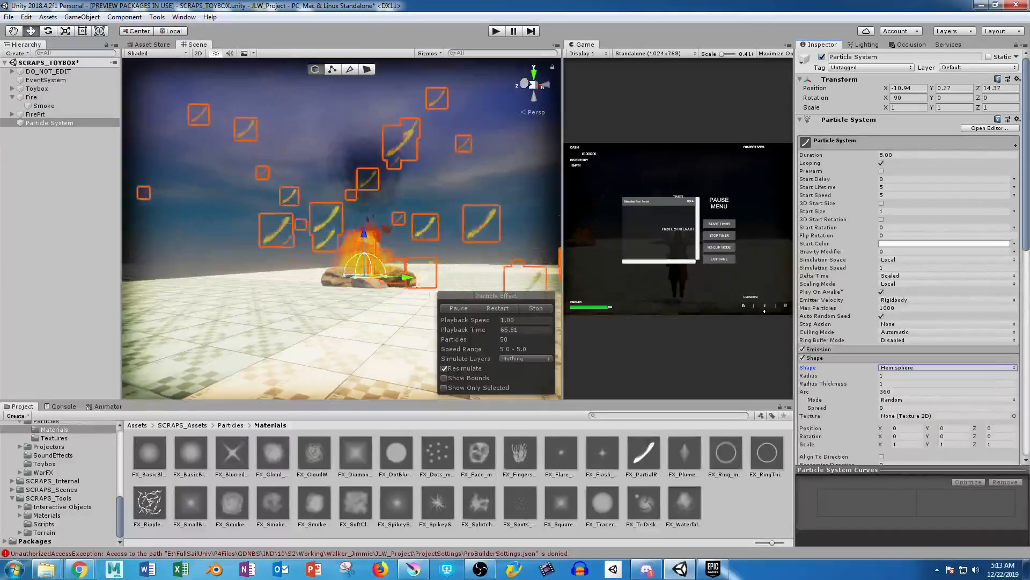
Set the new particle system's gravity modifier to 1 and its start speed to 10.
{"action": "left_click", "coordinate": [912, 252]}
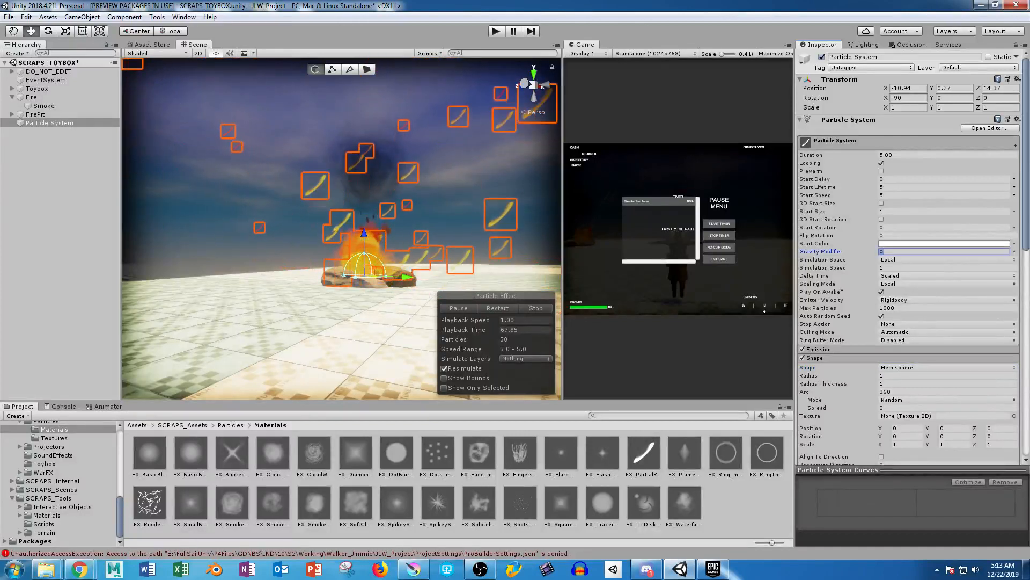
{"action": "type", "text": "1"}
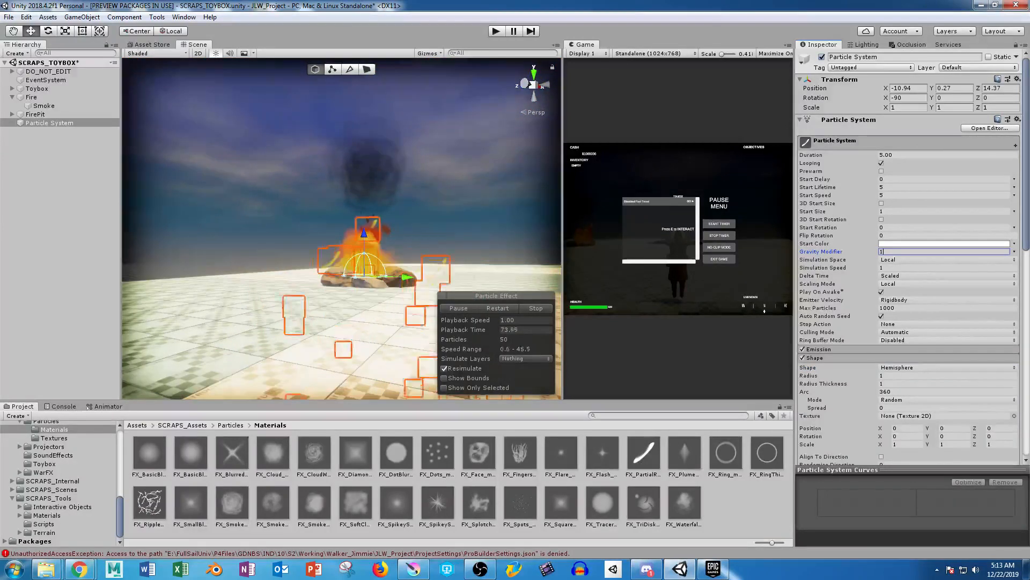
{"action": "left_click", "coordinate": [913, 195]}
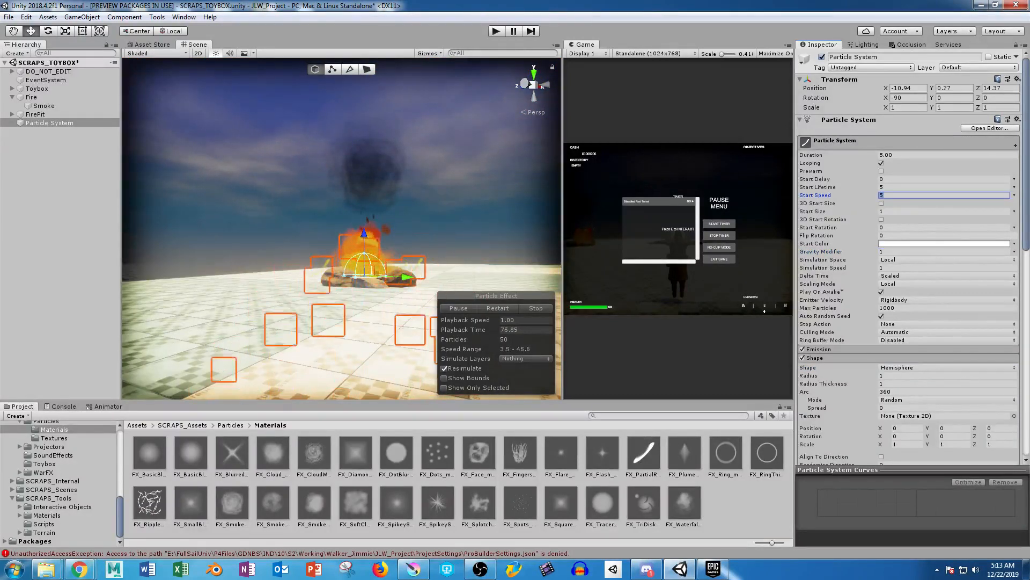
{"action": "type", "text": "10"}
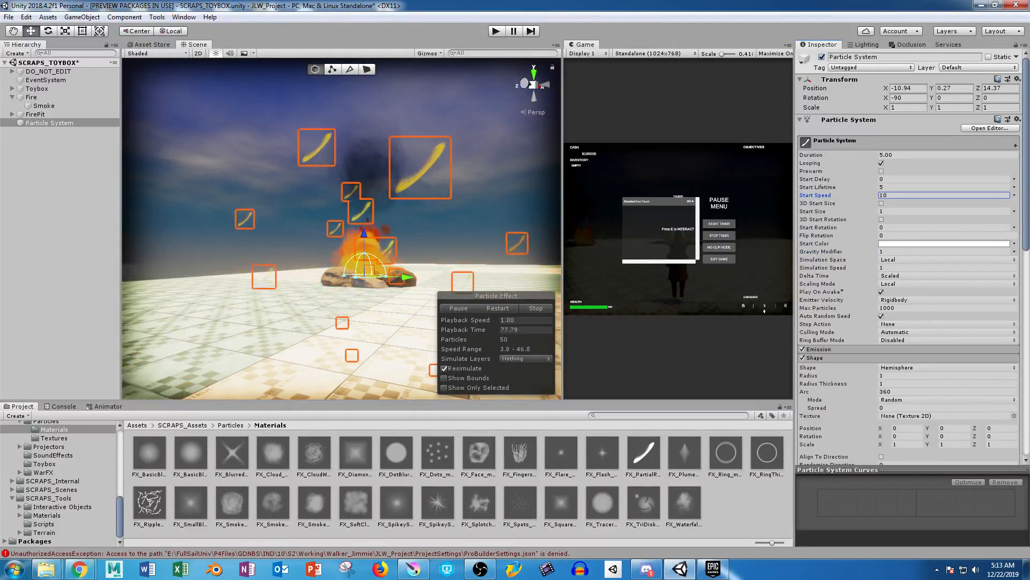
Shorten the start lifetime of the new particle system's particles to 1.
{"action": "left_click_drag", "start_coordinate": [300, 214], "coordinate": [359, 241], "text": "alt"}
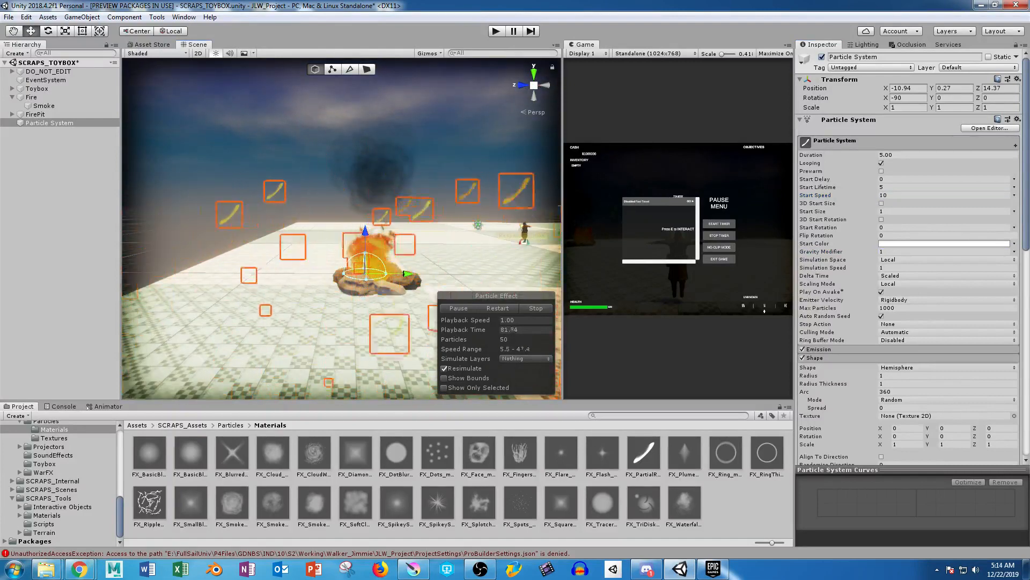
{"action": "left_click", "coordinate": [912, 187]}
{"action": "type", "text": "1"}
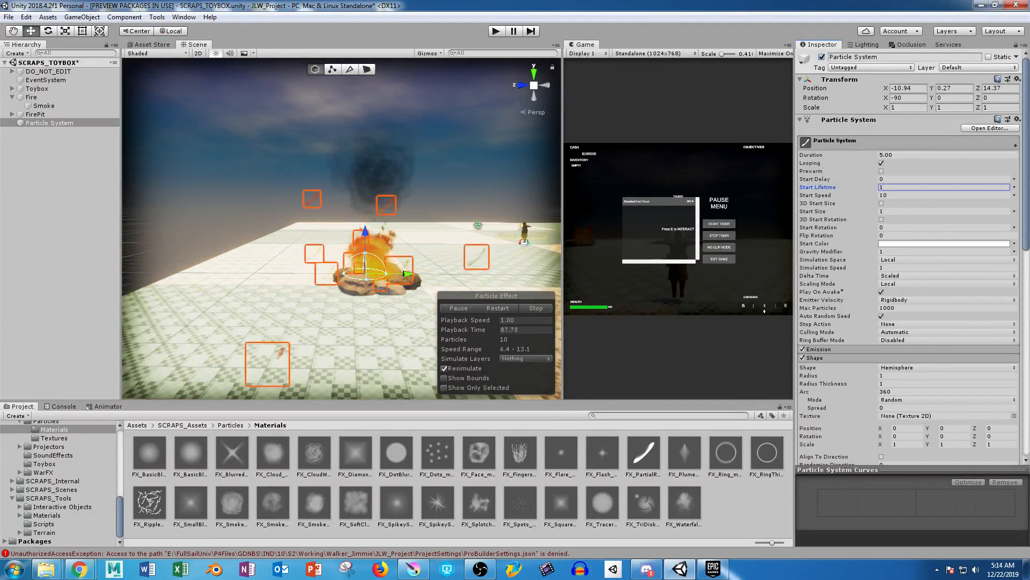
Fade out the sparks' Color over Lifetime gradient, keeping an opaque alpha key near 80% and an alpha 0 key at 96.5%.
{"action": "scroll", "coordinate": [910, 269], "scroll_direction": "down", "scroll_amount": 5}
{"action": "left_click", "coordinate": [944, 405]}
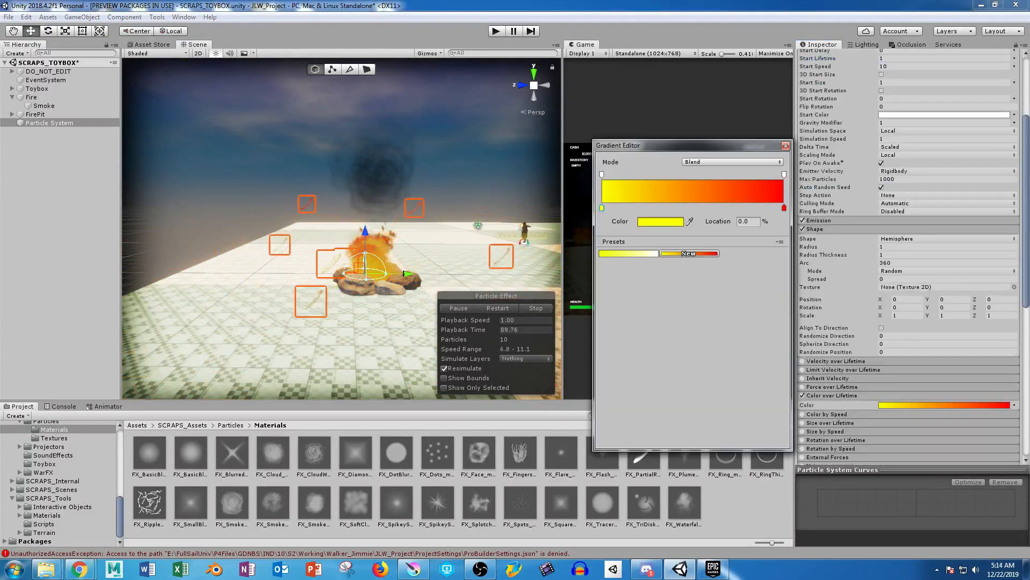
{"action": "left_click_drag", "start_coordinate": [602, 174], "coordinate": [606, 175]}
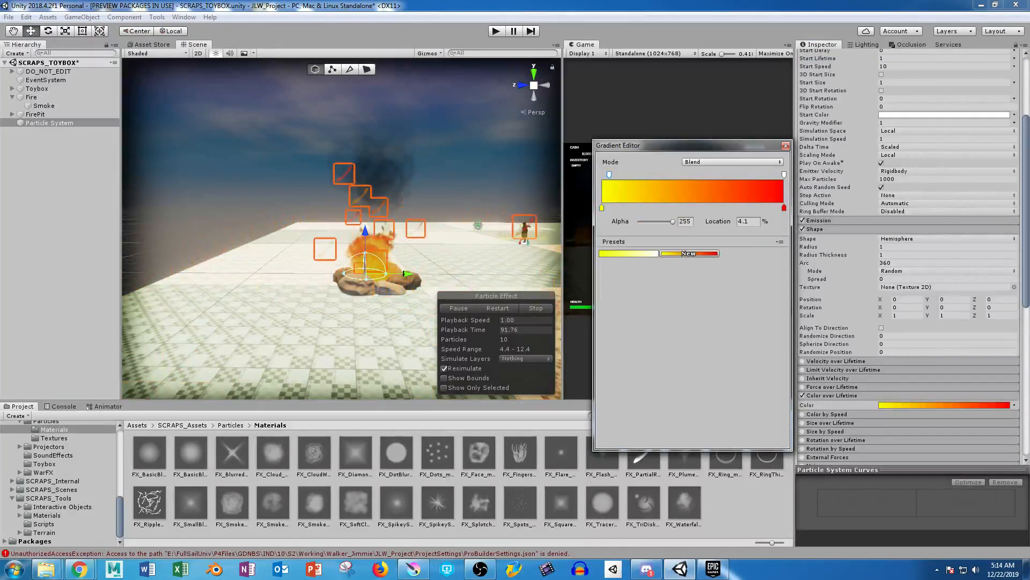
{"action": "mouse_move", "coordinate": [784, 174]}
{"action": "left_mouse_down"}
{"action": "mouse_move", "coordinate": [775, 208]}
{"action": "mouse_move", "coordinate": [765, 174]}
{"action": "left_mouse_up"}
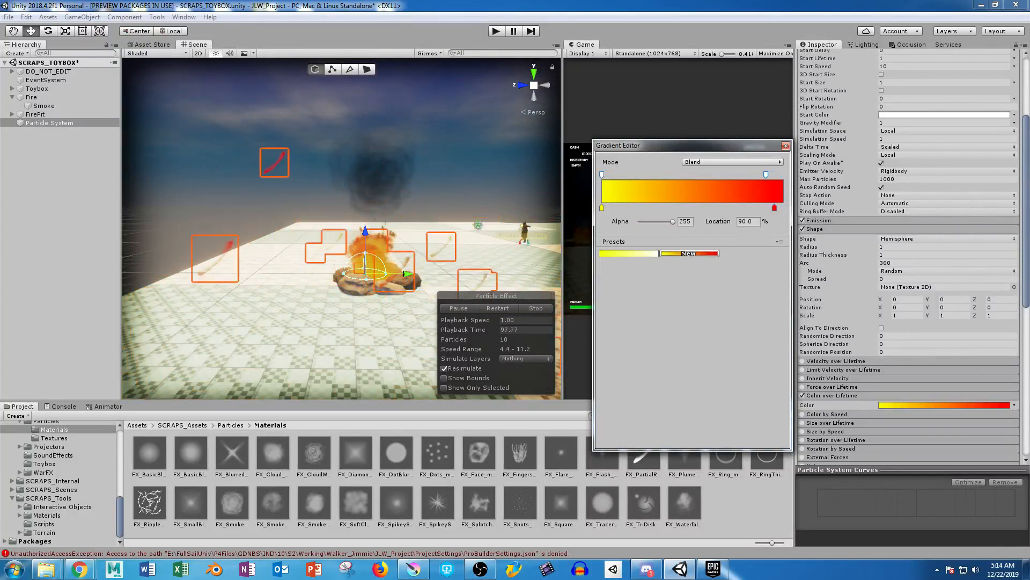
{"action": "left_click", "coordinate": [783, 174]}
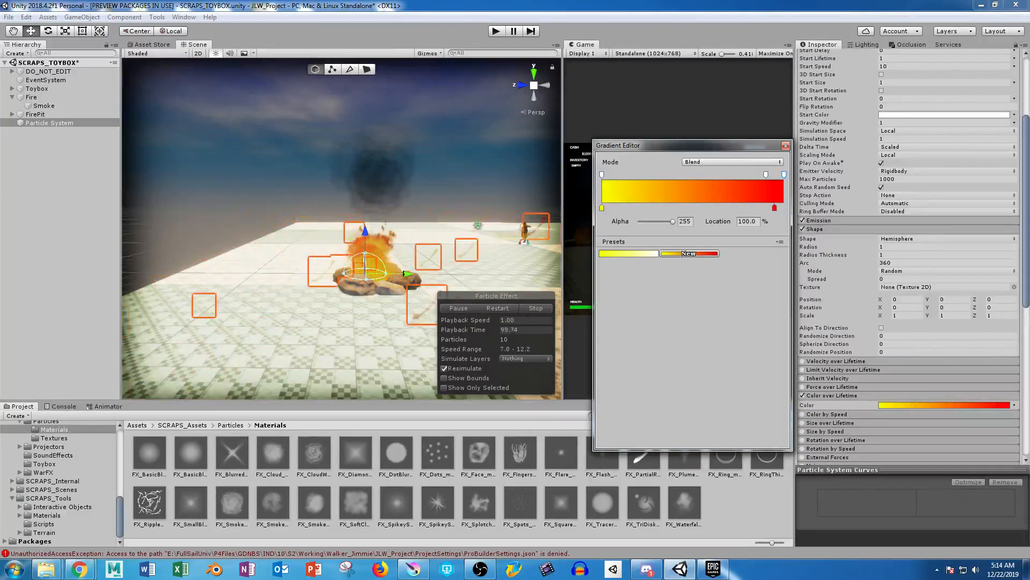
{"action": "left_click_drag", "start_coordinate": [672, 222], "coordinate": [639, 221]}
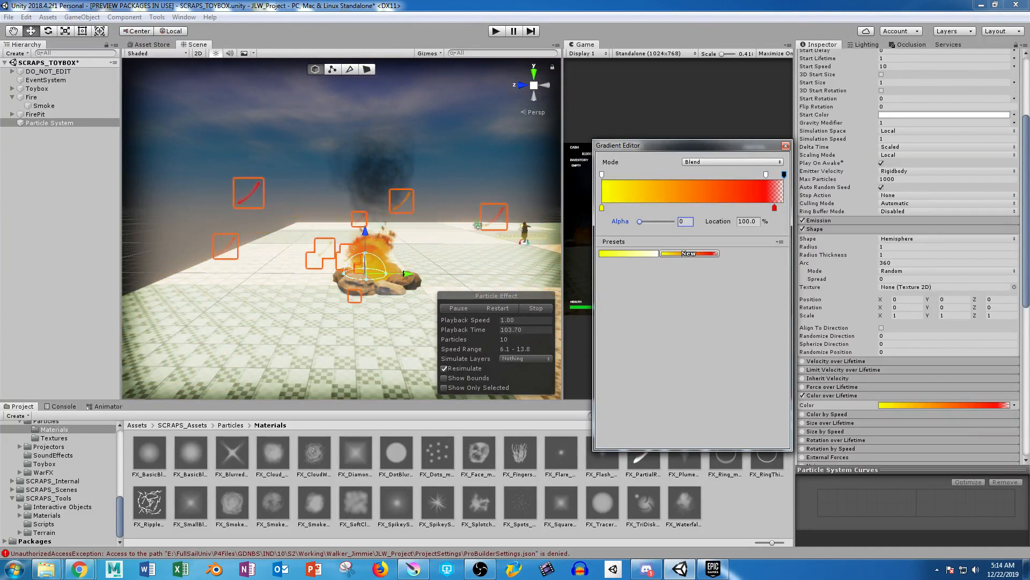
{"action": "mouse_move", "coordinate": [766, 175]}
{"action": "left_mouse_down"}
{"action": "mouse_move", "coordinate": [748, 174]}
{"action": "mouse_move", "coordinate": [778, 174]}
{"action": "left_mouse_up"}
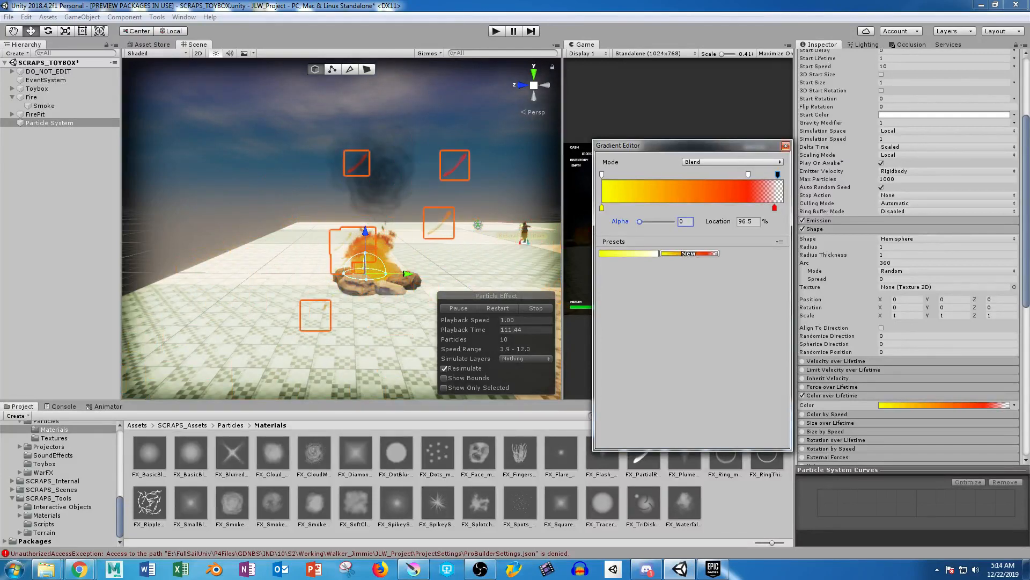
{"action": "key", "text": "Escape"}
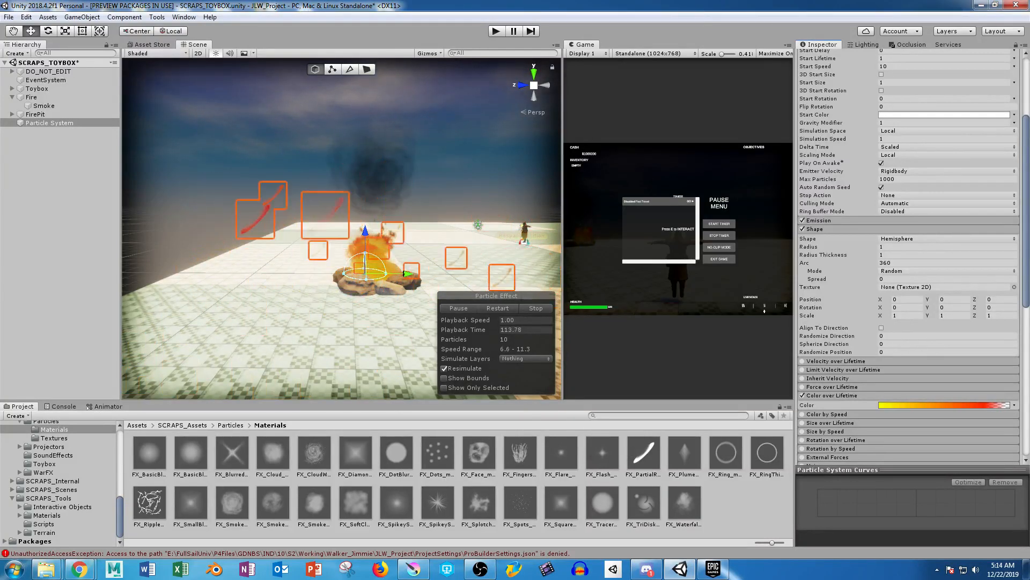
Set the start size of the new particle system's sparks to 0.4.
{"action": "scroll", "coordinate": [908, 257], "scroll_direction": "up", "scroll_amount": 2}
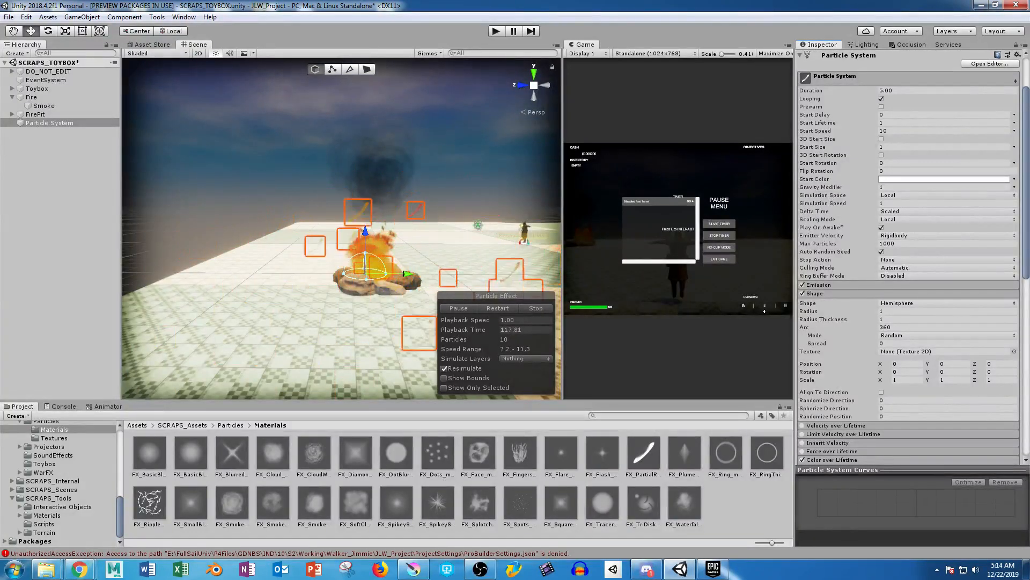
{"action": "left_click", "coordinate": [943, 147]}
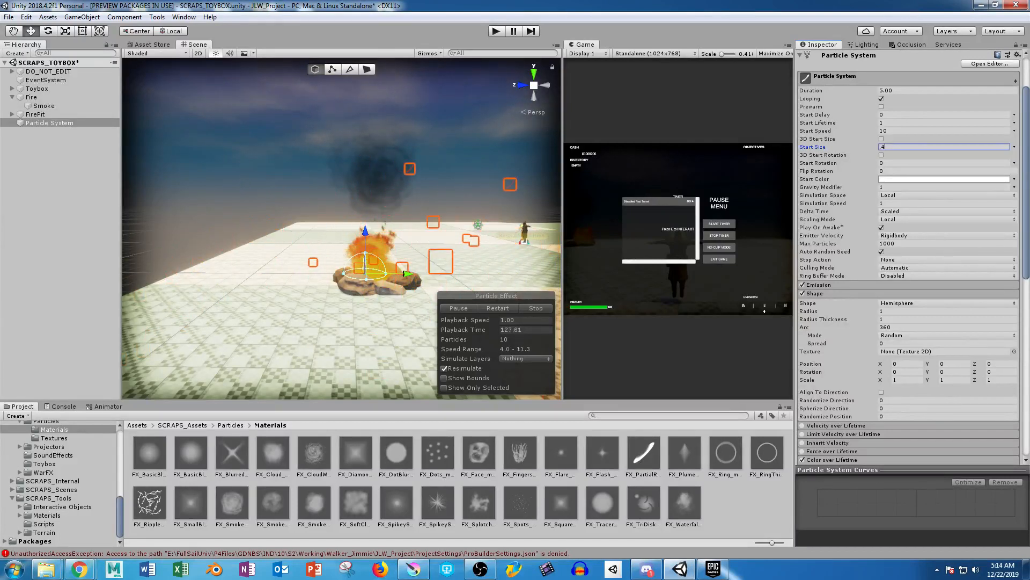
{"action": "scroll", "coordinate": [909, 268], "scroll_direction": "down", "scroll_amount": 3}
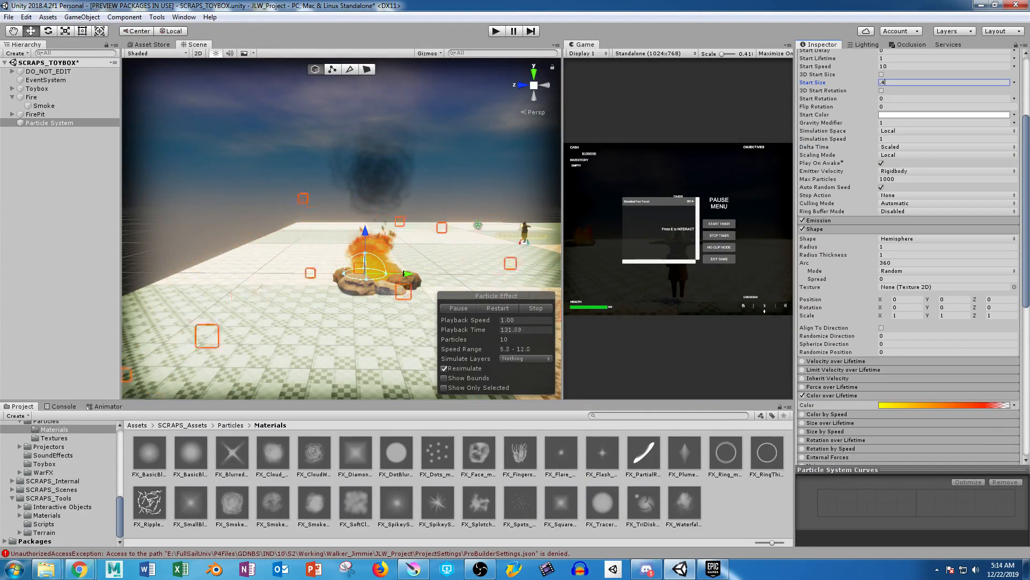
{"action": "left_click_drag", "start_coordinate": [408, 215], "coordinate": [284, 209], "text": "alt"}
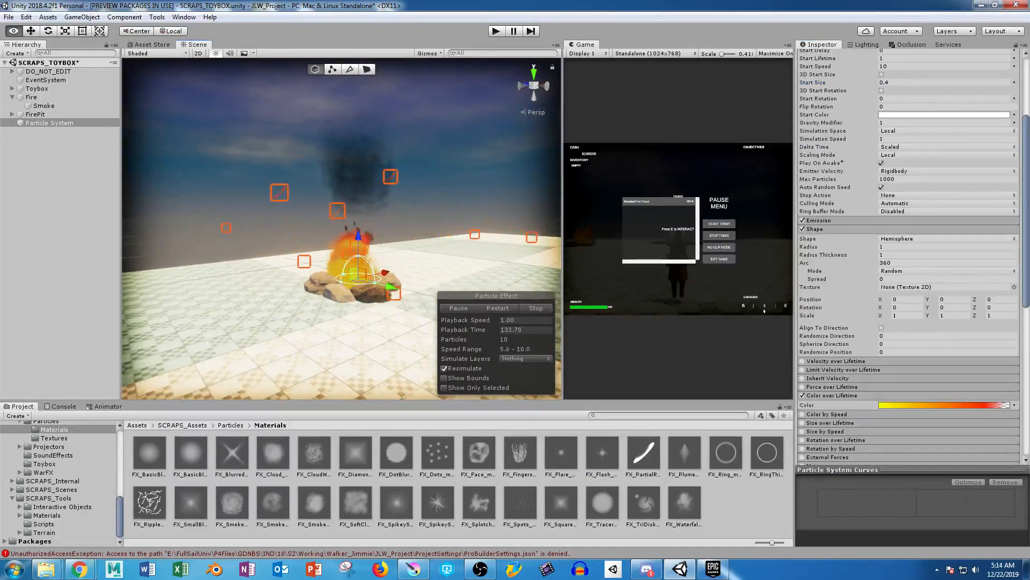
Reduce the new particle system's start speed to 7 and its gravity modifier to 0.8.
{"action": "scroll", "coordinate": [909, 269], "scroll_direction": "up", "scroll_amount": 3}
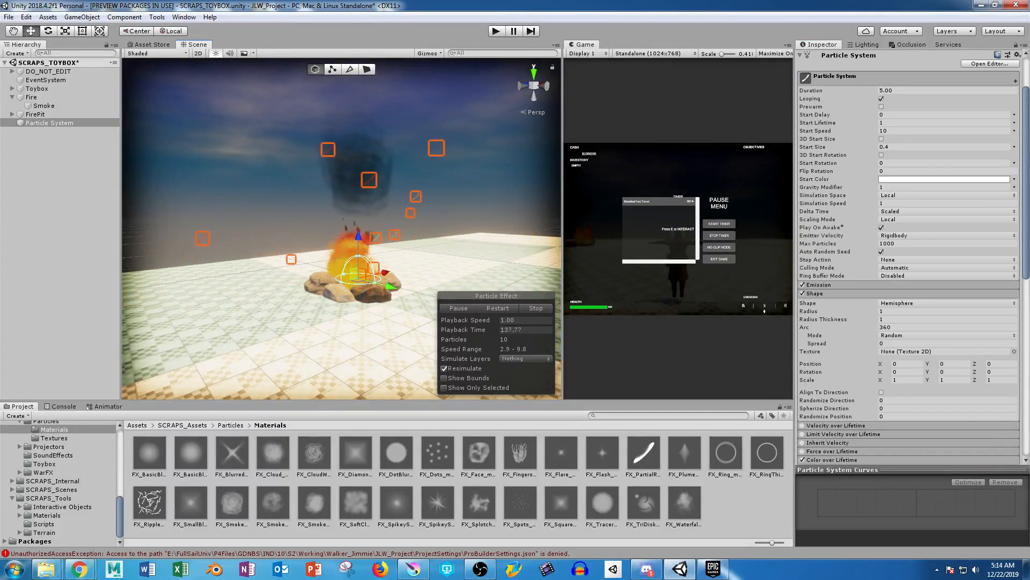
{"action": "left_click", "coordinate": [909, 131]}
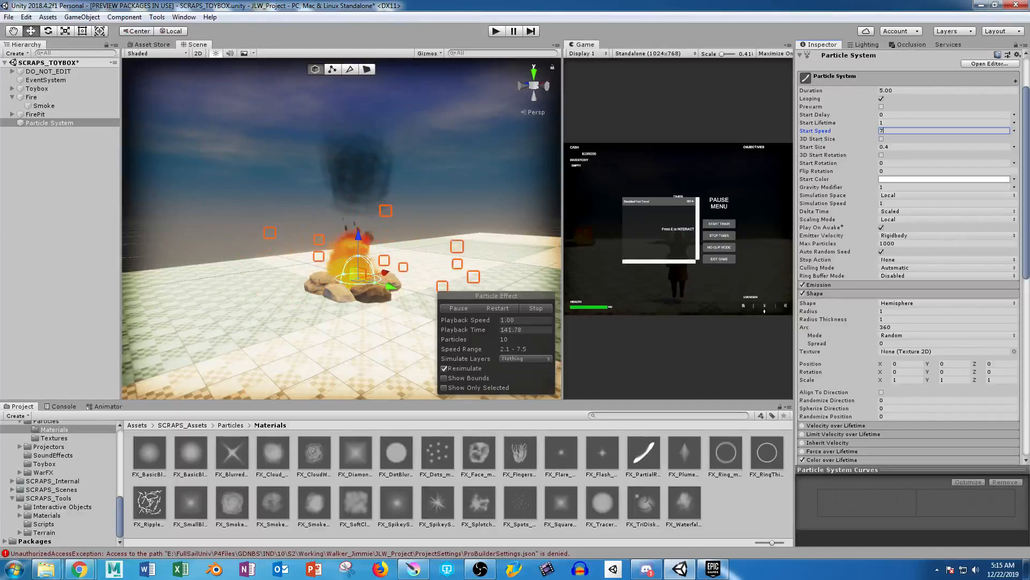
{"action": "left_click_drag", "start_coordinate": [343, 252], "coordinate": [360, 210], "text": "alt"}
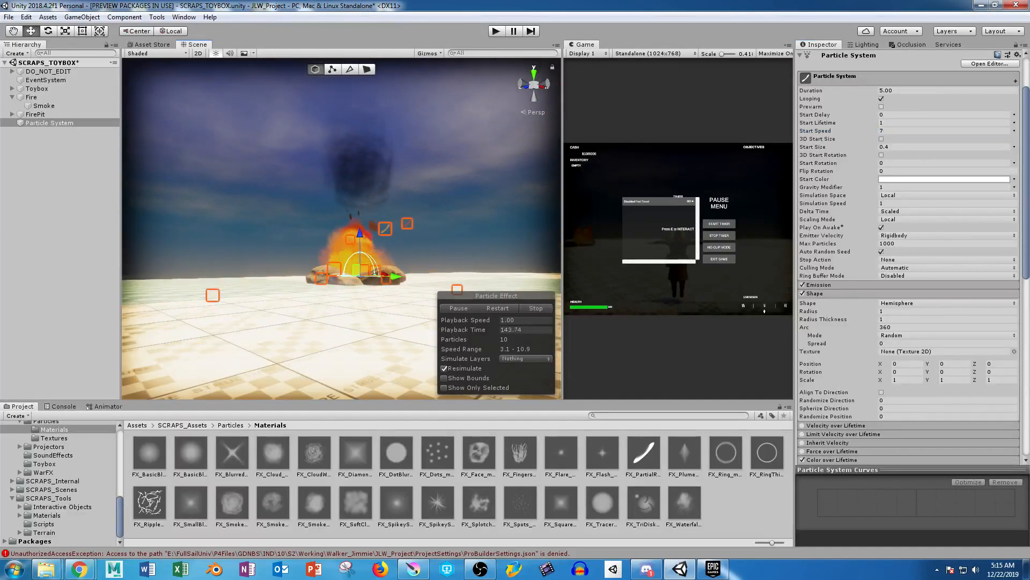
{"action": "left_click", "coordinate": [908, 187]}
{"action": "type", "text": ".8"}
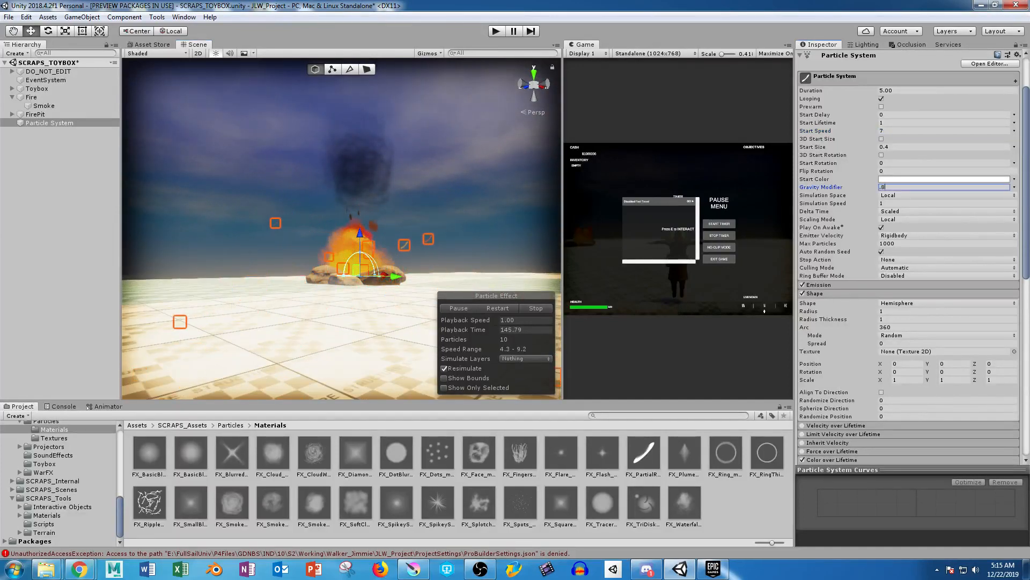
Move the new particle system so its hemisphere sits within the flames, at about -11.66, 0.86, 13.87.
{"action": "left_click_drag", "start_coordinate": [370, 231], "coordinate": [322, 263], "text": "alt"}
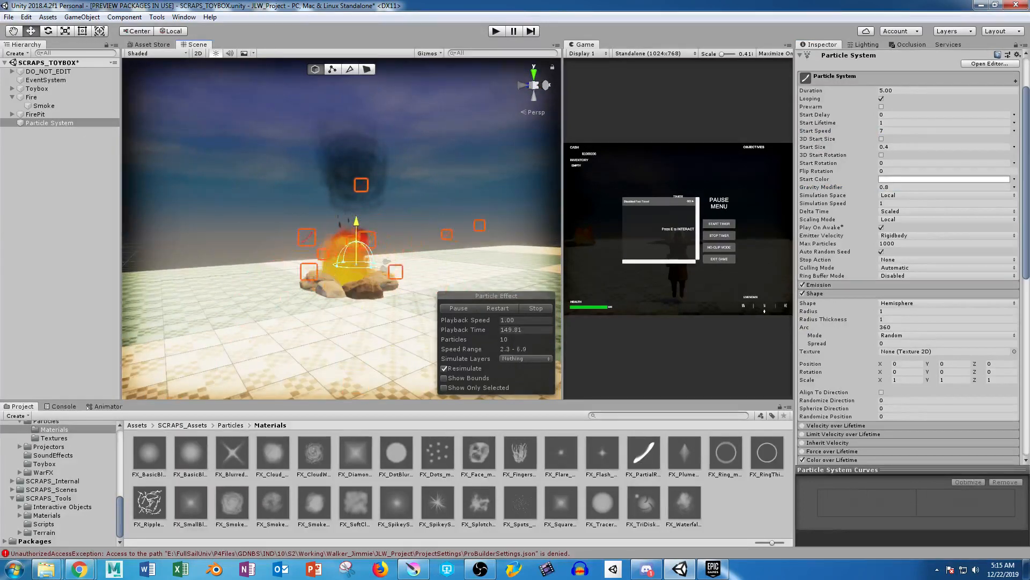
{"action": "left_click_drag", "start_coordinate": [375, 215], "coordinate": [257, 273], "text": "alt"}
{"action": "left_click_drag", "start_coordinate": [376, 268], "coordinate": [366, 269]}
{"action": "left_click_drag", "start_coordinate": [328, 297], "coordinate": [376, 237]}
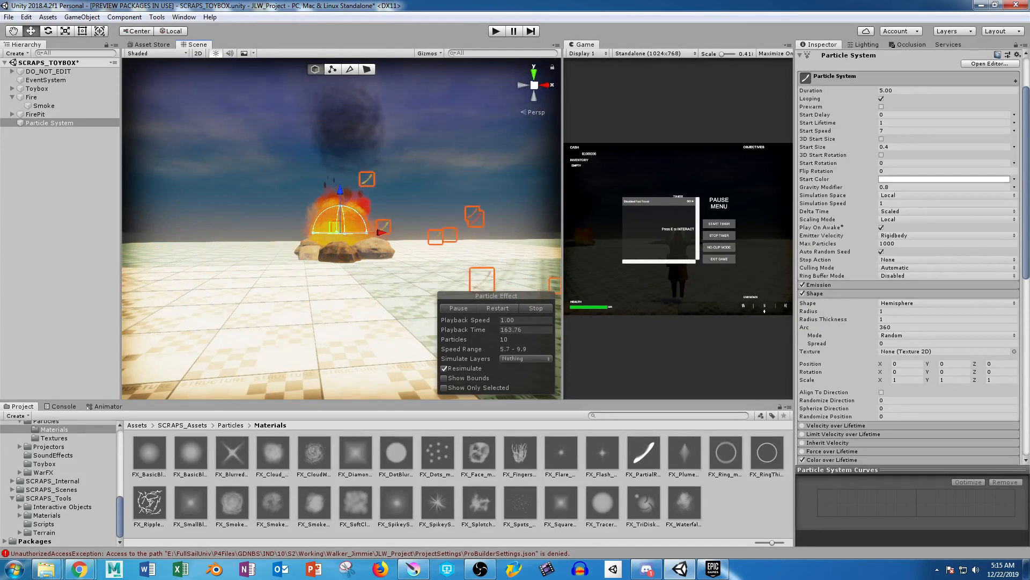
Enable Size over Lifetime for the sparks and shape its curve to fall from 1.0 to 0, flattening out at the end.
{"action": "scroll", "coordinate": [909, 268], "scroll_direction": "down", "scroll_amount": 3}
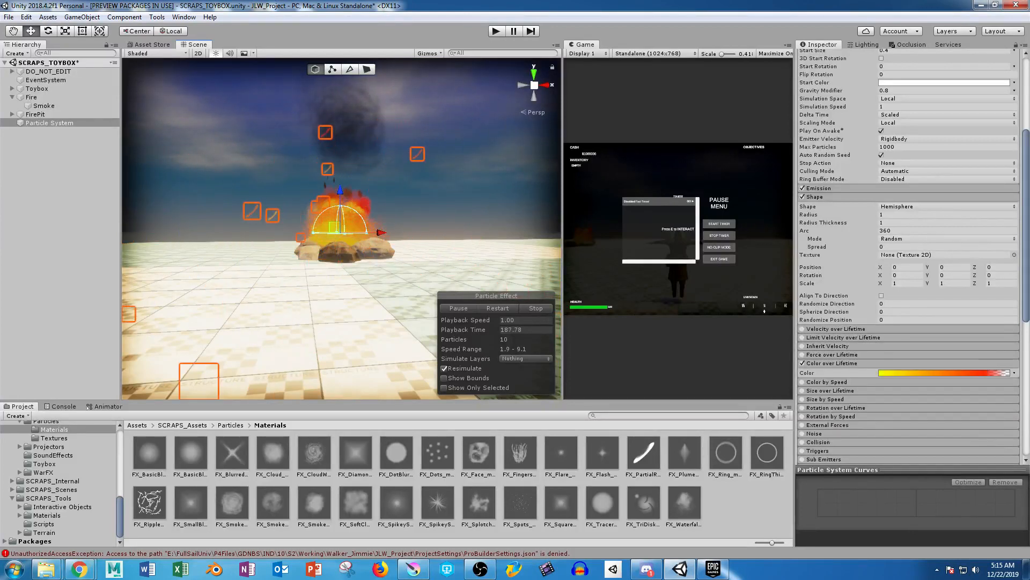
{"action": "left_click", "coordinate": [802, 390]}
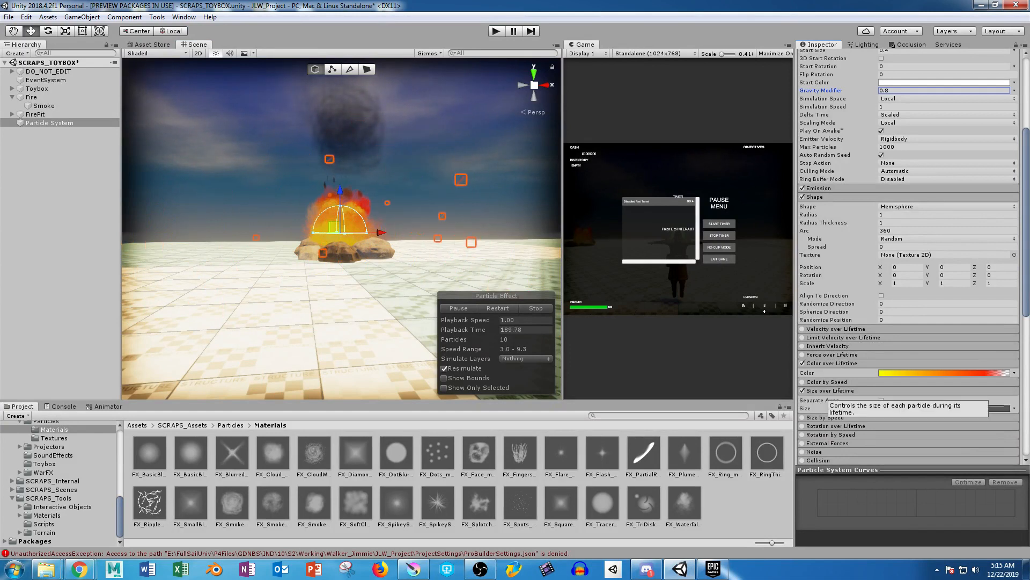
{"action": "left_click", "coordinate": [943, 408]}
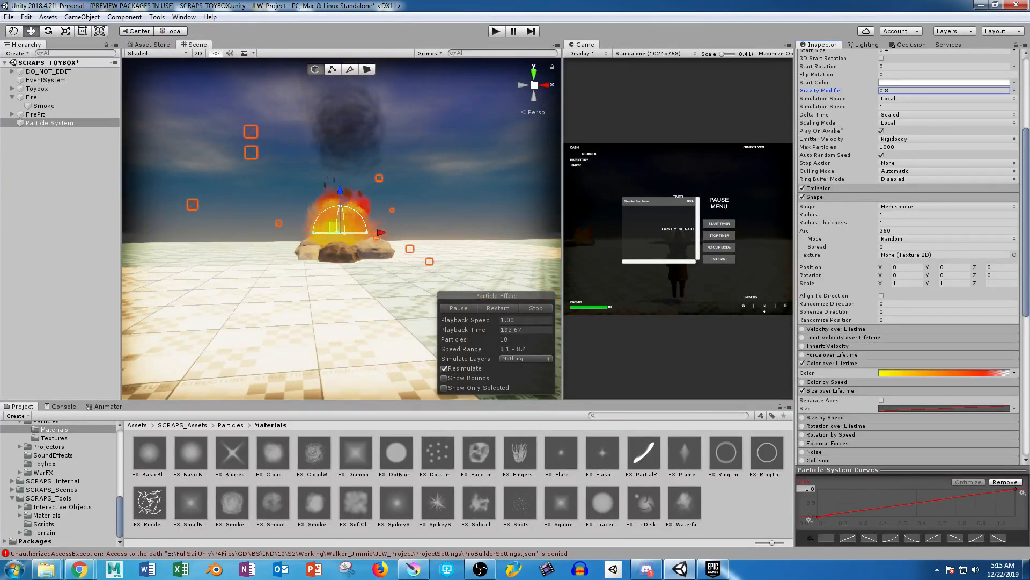
{"action": "left_click_drag", "start_coordinate": [1015, 489], "coordinate": [1015, 516]}
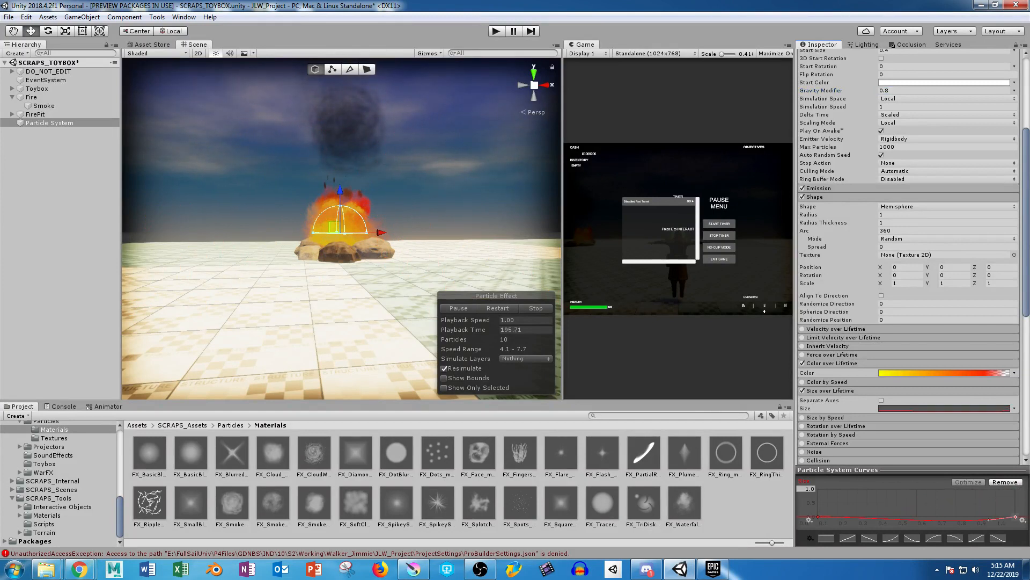
{"action": "left_click_drag", "start_coordinate": [818, 517], "coordinate": [818, 489]}
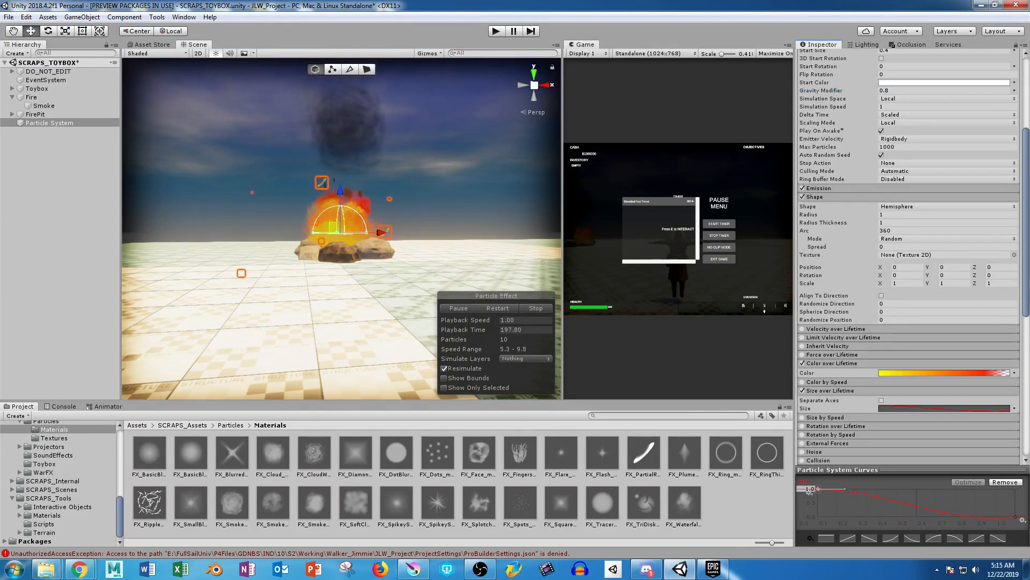
{"action": "left_click", "coordinate": [1015, 516]}
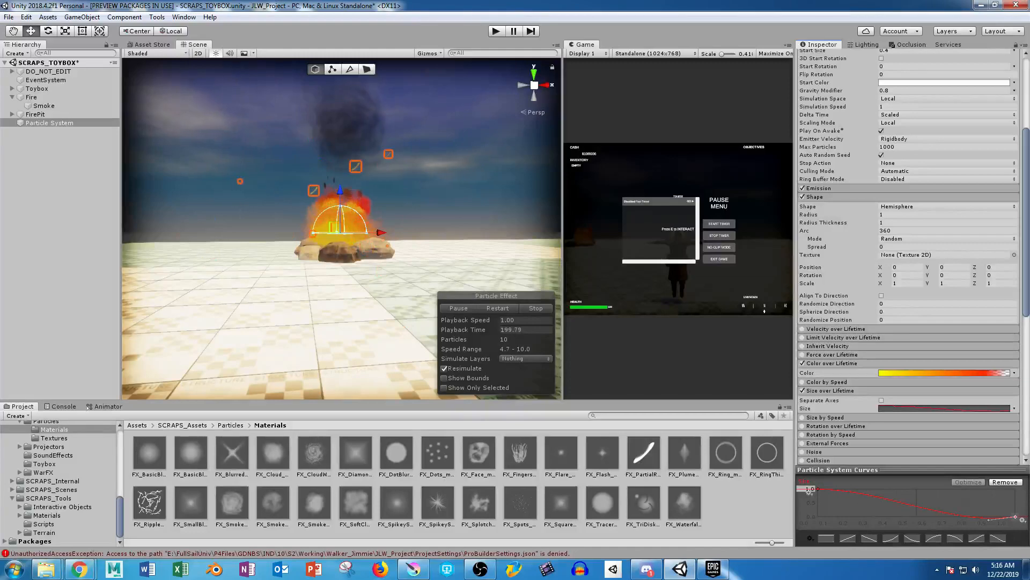
{"action": "left_click_drag", "start_coordinate": [989, 520], "coordinate": [989, 516]}
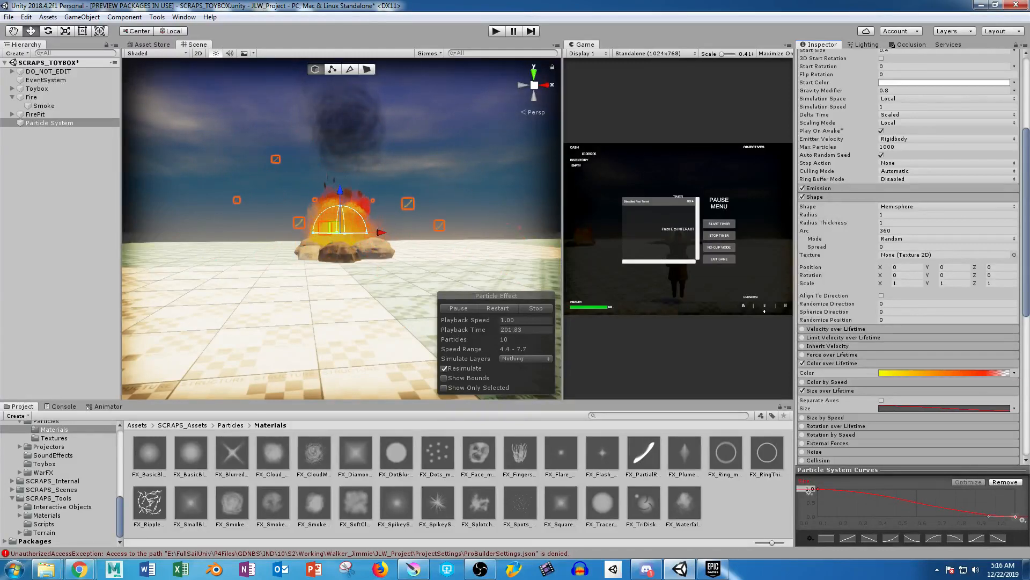
Try a texture tiling of 0.5 on X and on Y of the FX_PartialRing_mat material, restoring each to 1.
{"action": "left_click_drag", "start_coordinate": [333, 214], "coordinate": [386, 271], "text": "alt"}
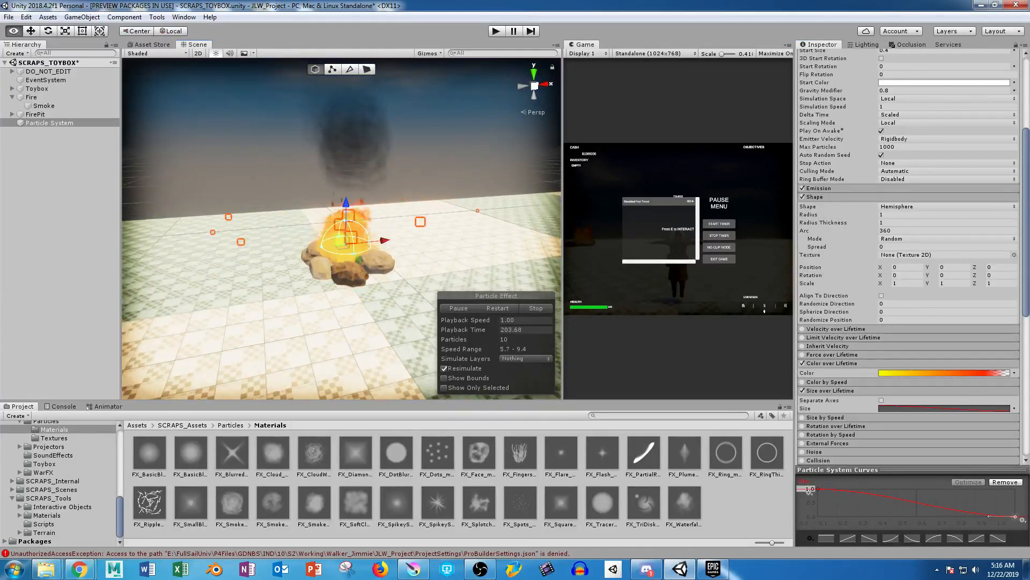
{"action": "right_click_drag", "start_coordinate": [387, 271], "coordinate": [429, 279], "text": "alt"}
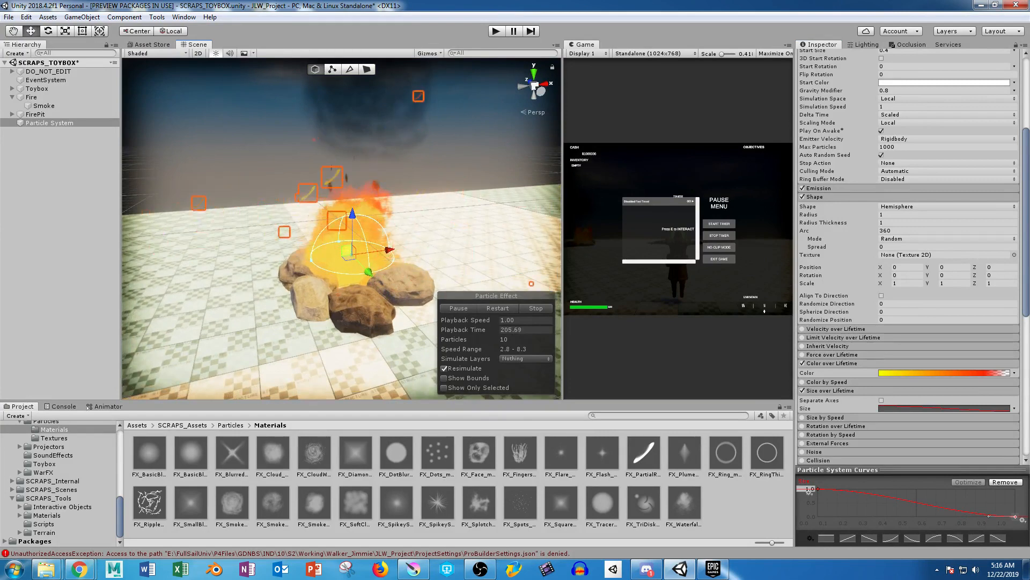
{"action": "left_click", "coordinate": [644, 453]}
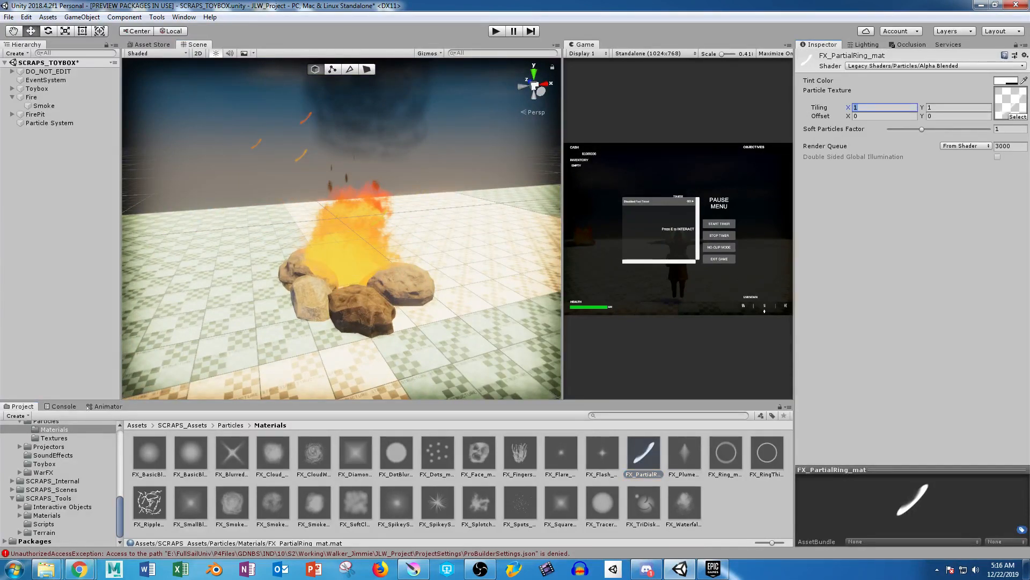
{"action": "type", "text": ".5"}
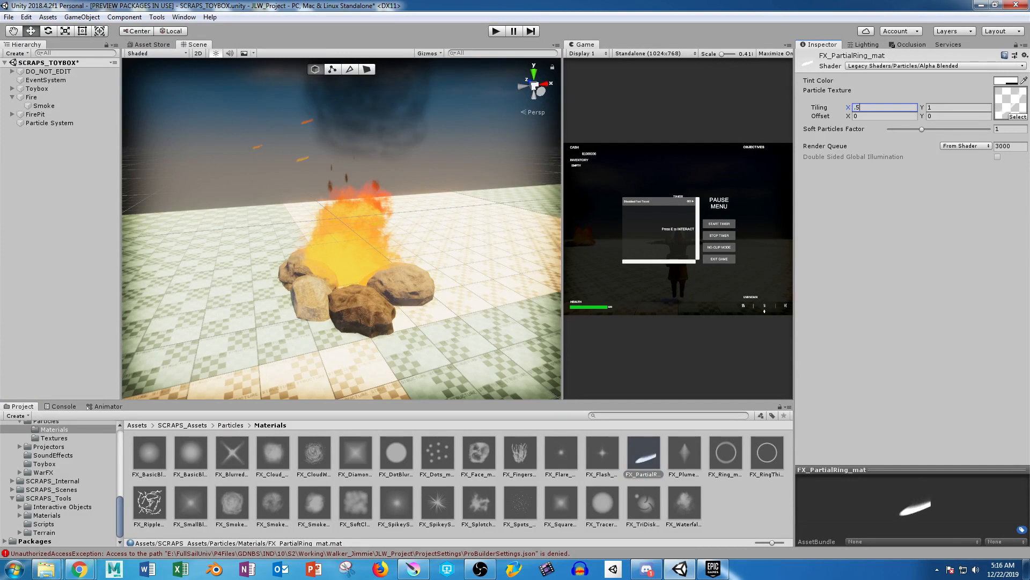
{"action": "key", "text": "BackSpace"}
{"action": "key", "text": "BackSpace"}
{"action": "type", "text": "1"}
{"action": "key", "text": "Tab"}
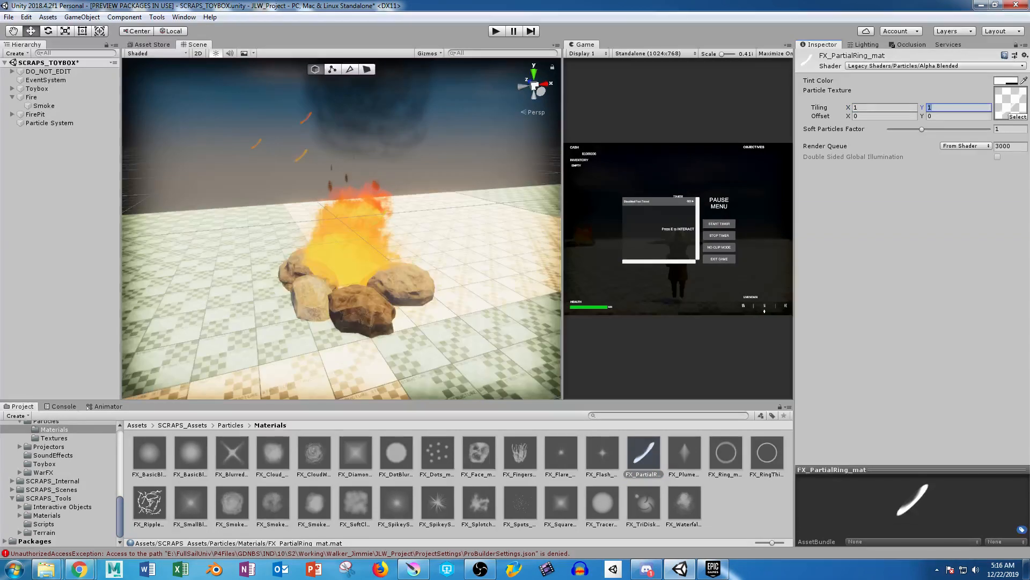
{"action": "type", "text": ".5"}
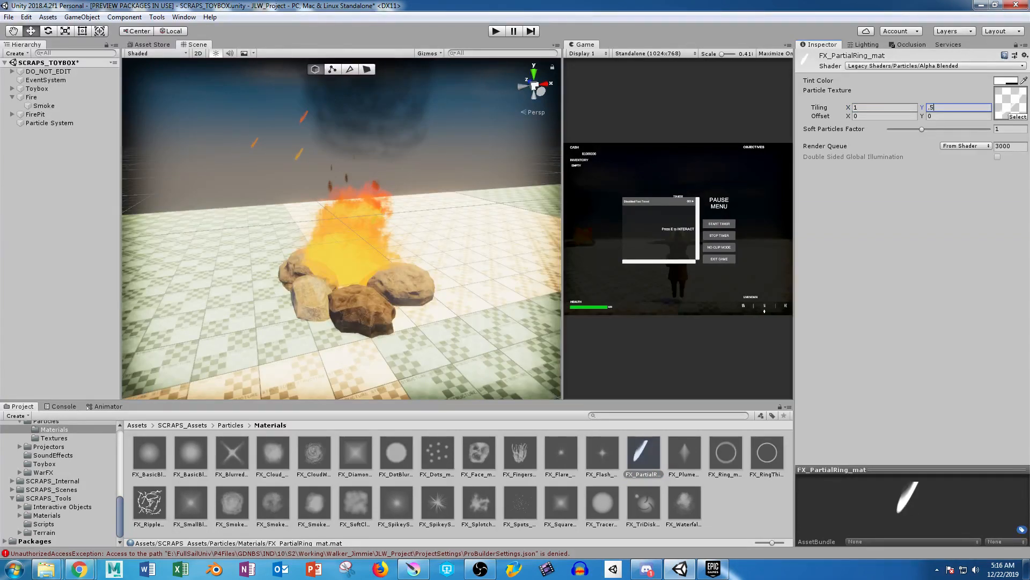
{"action": "key", "text": "BackSpace"}
{"action": "key", "text": "BackSpace"}
{"action": "type", "text": "1"}
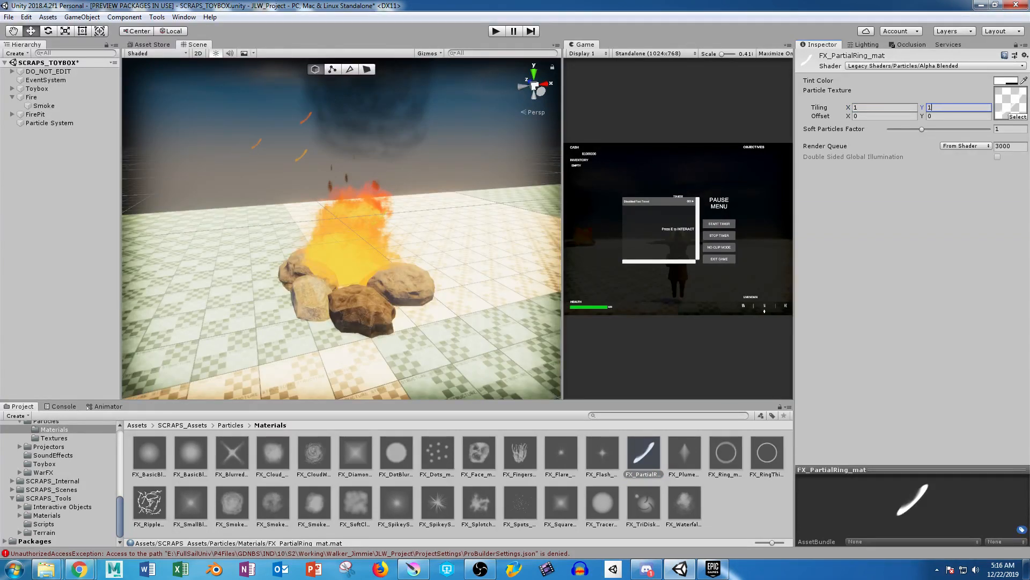
Raise the soft particles factor of the FX_PartialRing_mat material to about 1.91.
{"action": "left_click_drag", "start_coordinate": [922, 129], "coordinate": [928, 129]}
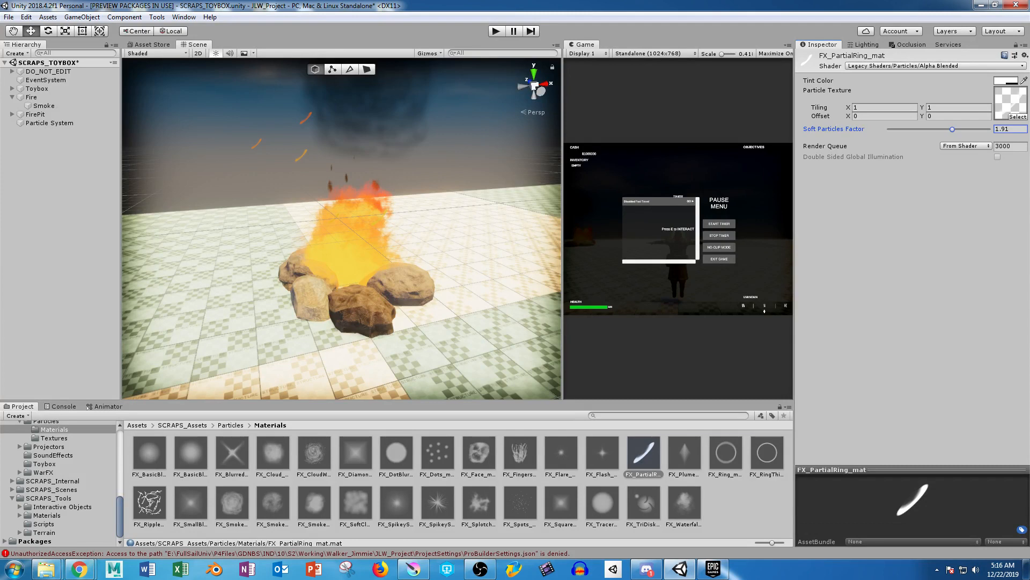
Enable Rotation over Lifetime with separate axes on the sparks particle system.
{"action": "left_click", "coordinate": [49, 123]}
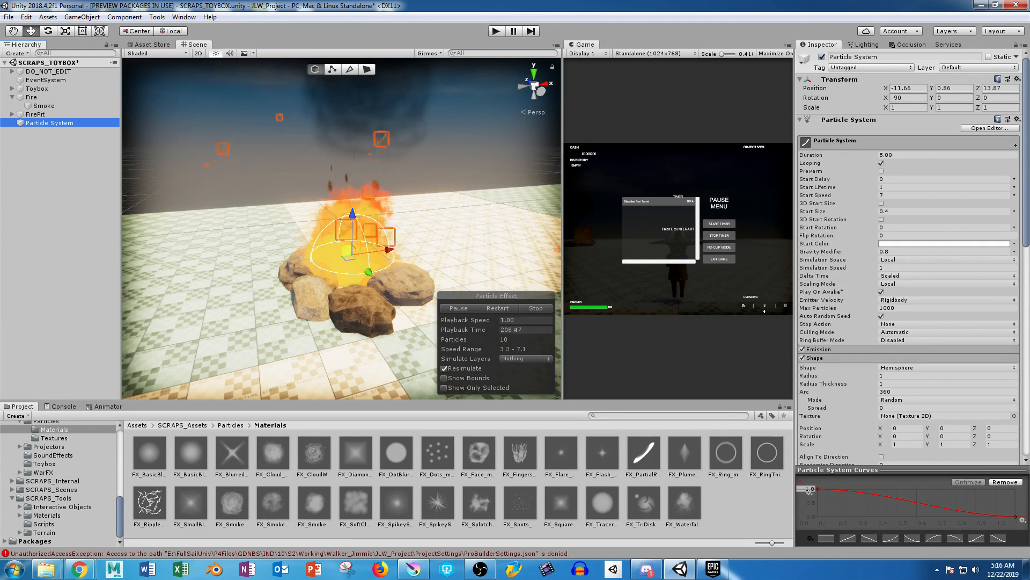
{"action": "scroll", "coordinate": [908, 268], "scroll_direction": "down", "scroll_amount": 5}
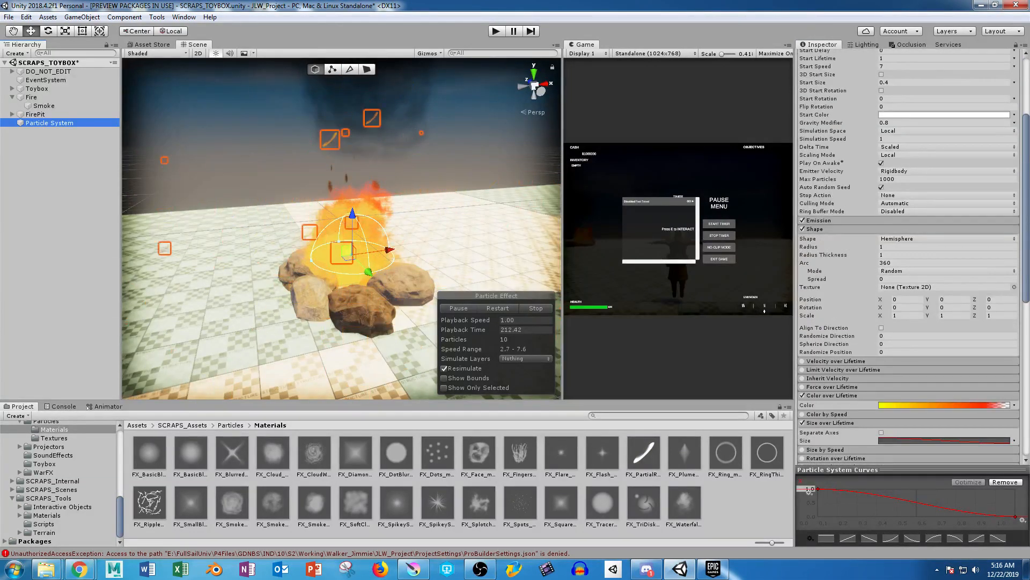
{"action": "scroll", "coordinate": [826, 438], "scroll_direction": "down", "scroll_amount": 3}
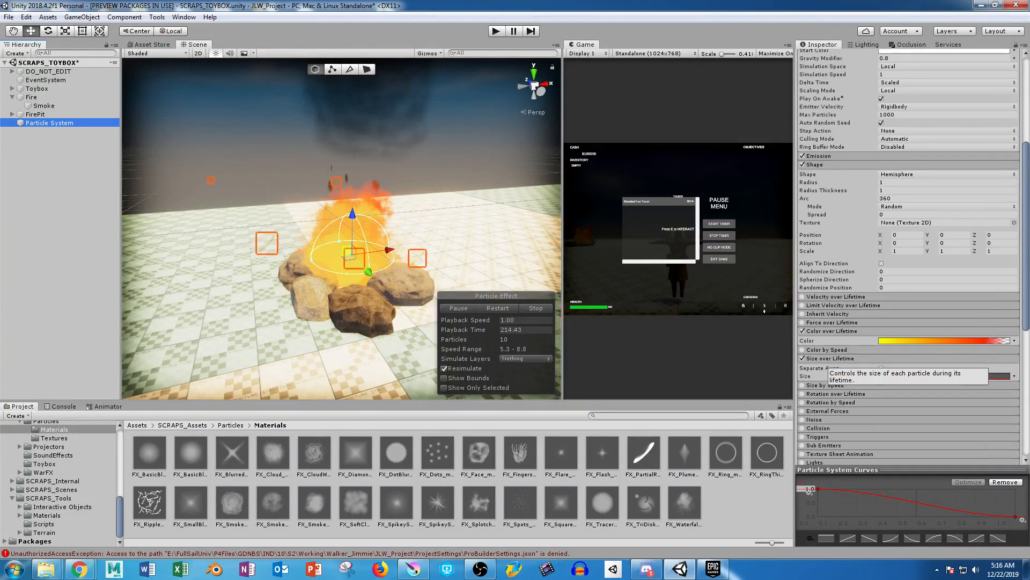
{"action": "scroll", "coordinate": [811, 174], "scroll_direction": "up", "scroll_amount": 3}
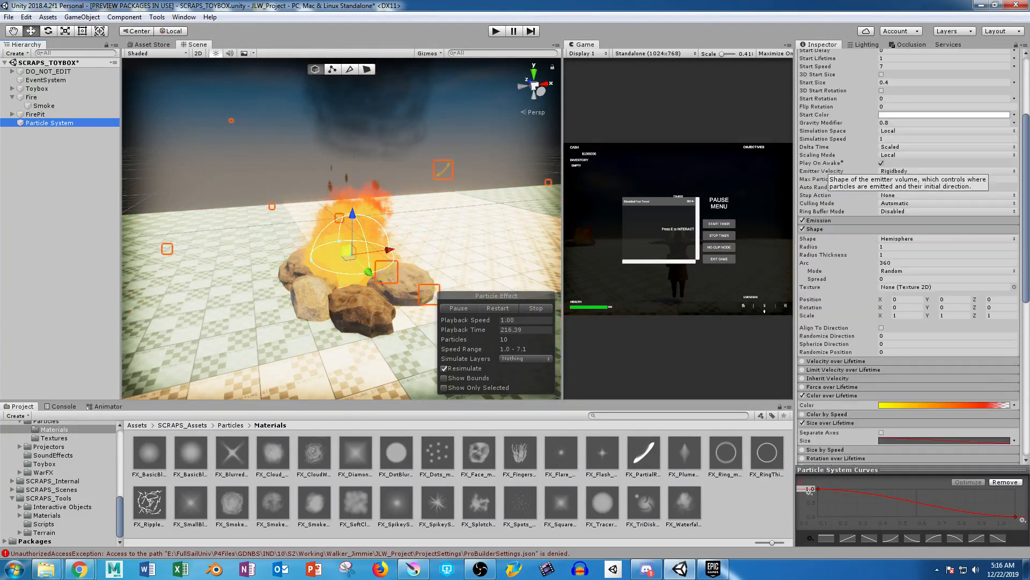
{"action": "scroll", "coordinate": [815, 237], "scroll_direction": "down", "scroll_amount": 6}
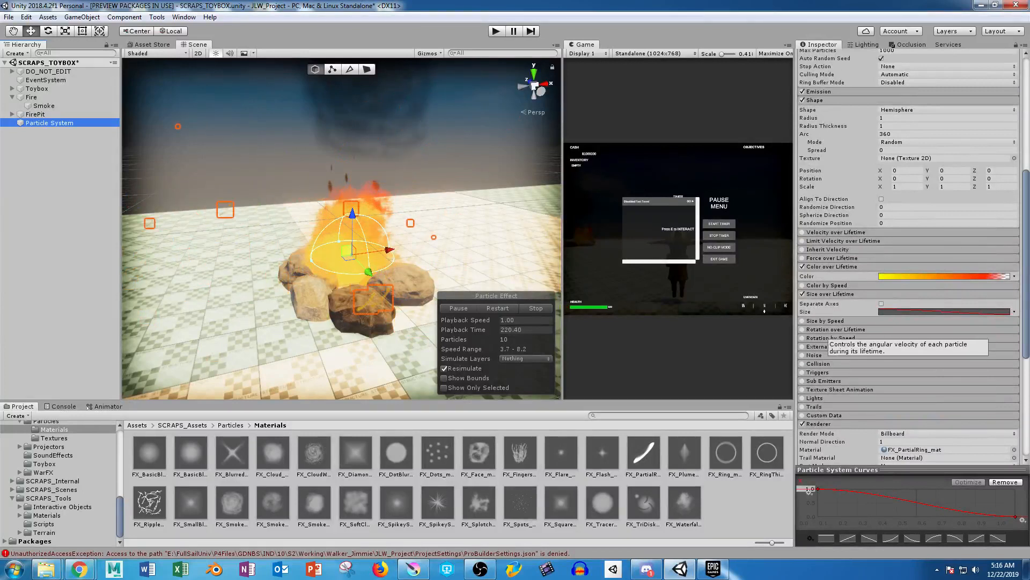
{"action": "left_click", "coordinate": [829, 330]}
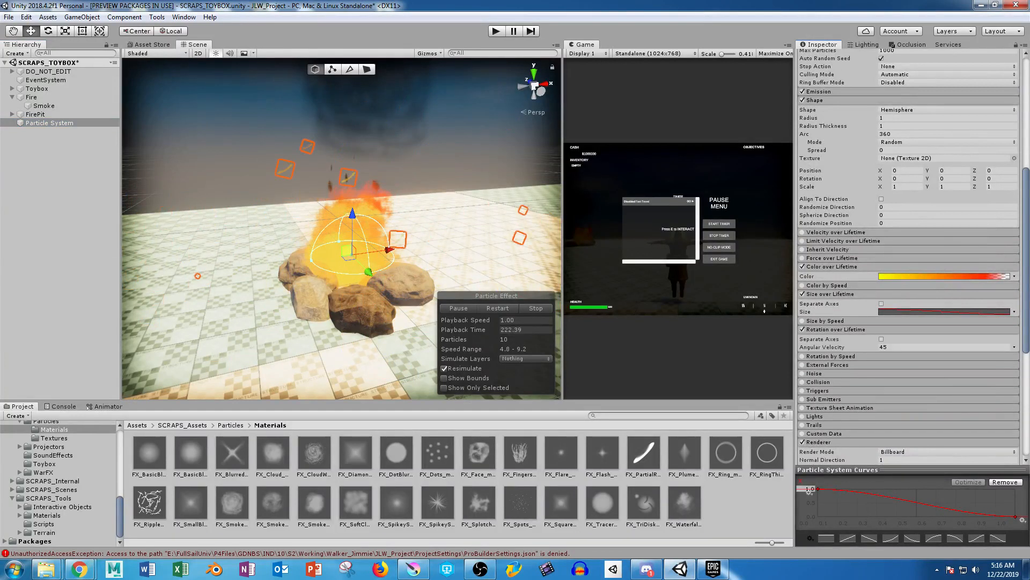
{"action": "left_click", "coordinate": [881, 339]}
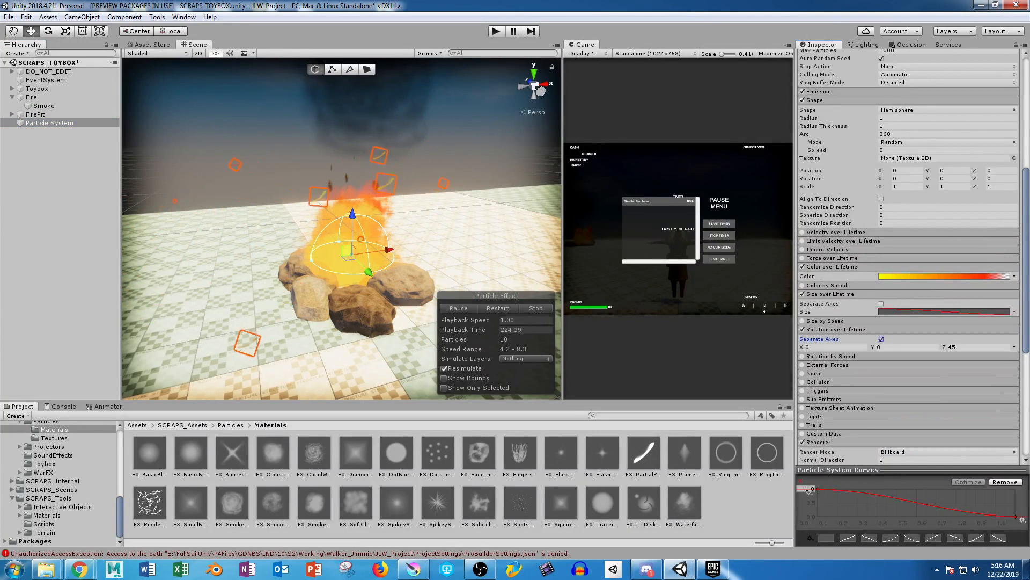
Try Z angular velocities of 90 and -90 for the sparks' rotation over lifetime.
{"action": "left_click", "coordinate": [966, 347]}
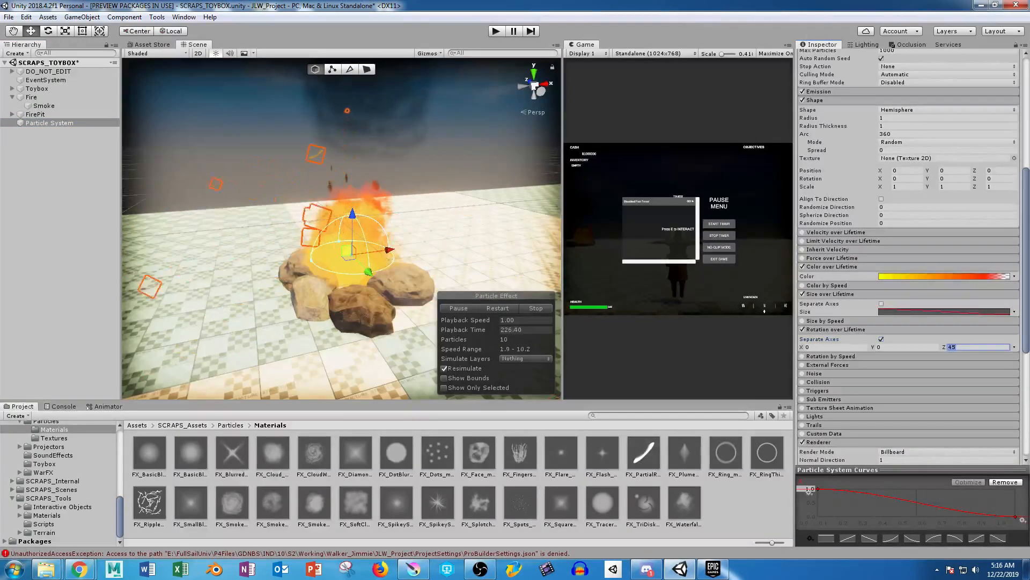
{"action": "type", "text": "90"}
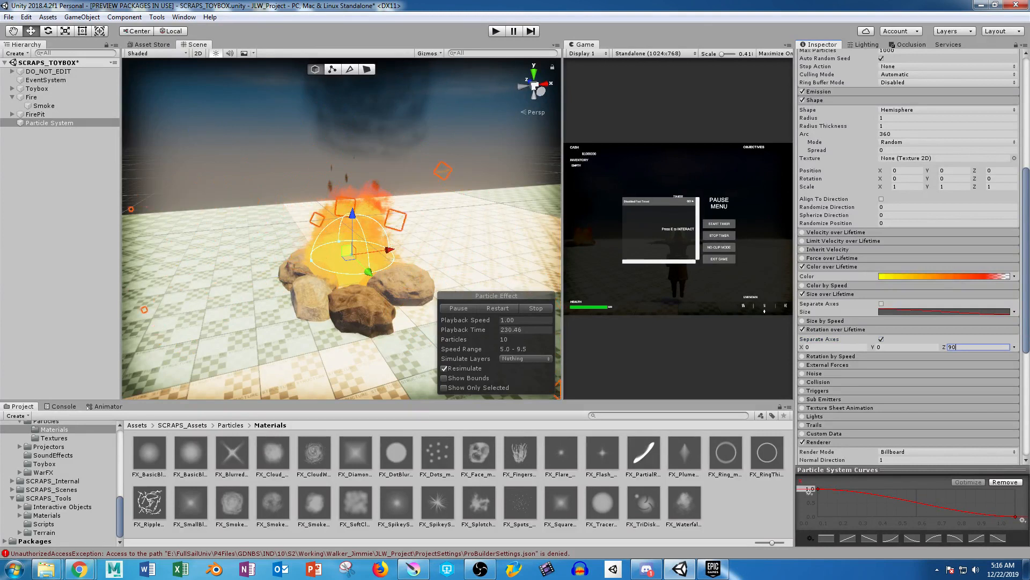
{"action": "key", "text": "BackSpace"}
{"action": "key", "text": "BackSpace"}
{"action": "type", "text": "-90"}
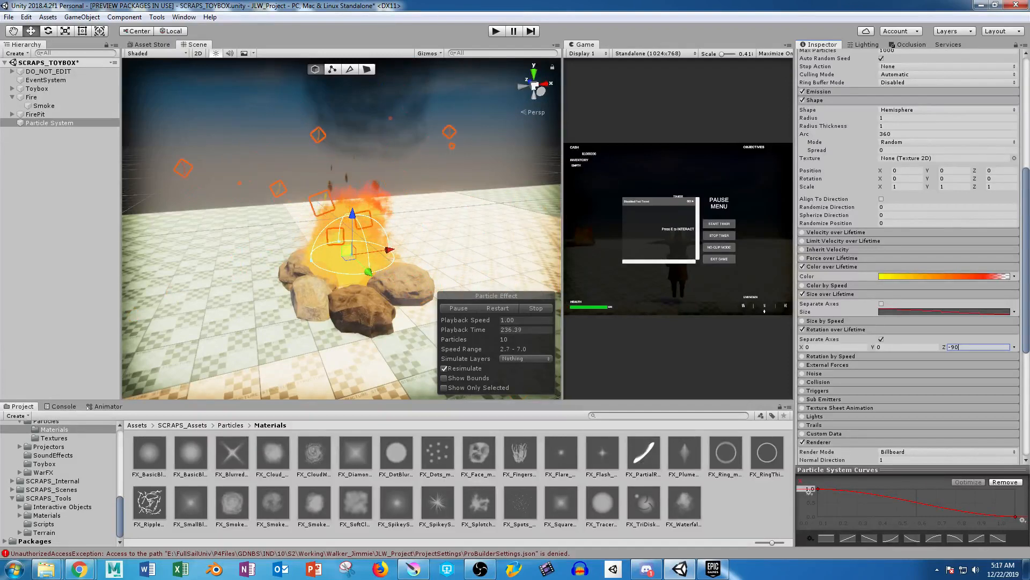
{"action": "scroll", "coordinate": [343, 228], "scroll_direction": "down", "scroll_amount": 3}
{"action": "left_click_drag", "start_coordinate": [375, 255], "coordinate": [306, 201], "text": "alt"}
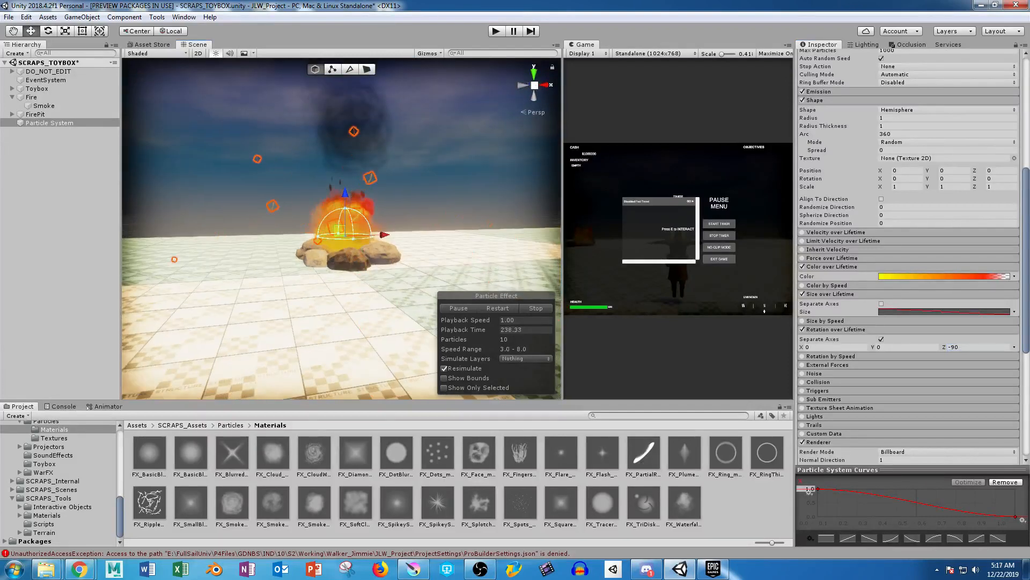
Set the sparks' rotation over lifetime to -180 on Z and -90 on X.
{"action": "left_click", "coordinate": [962, 346]}
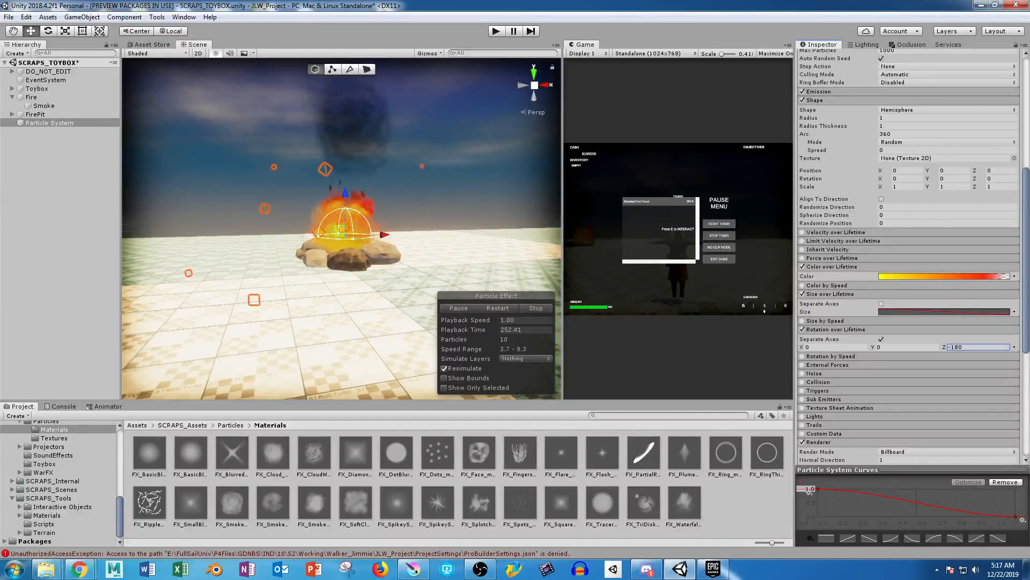
{"action": "left_click", "coordinate": [835, 347]}
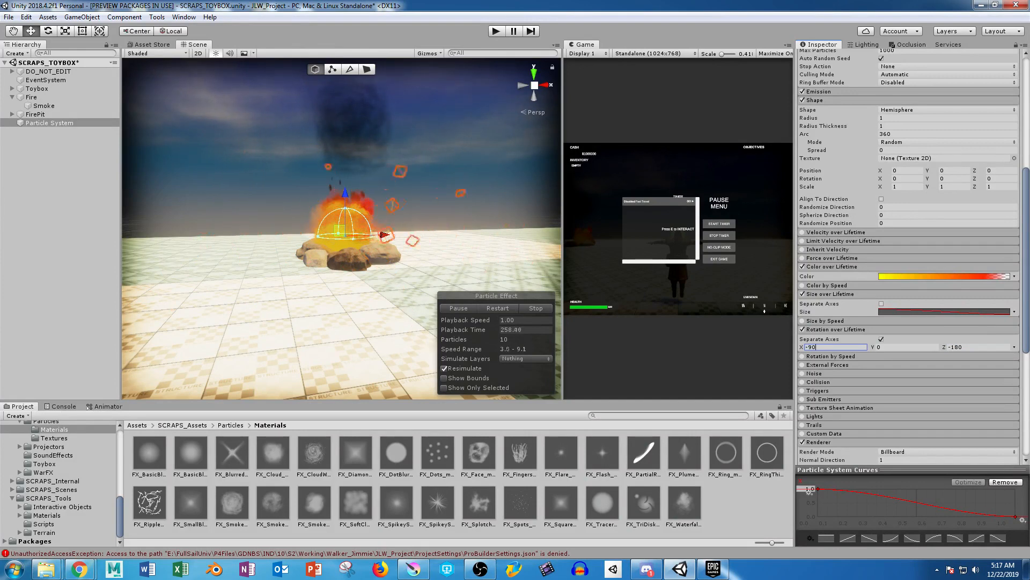
{"action": "left_click_drag", "start_coordinate": [328, 207], "coordinate": [499, 271], "text": "alt"}
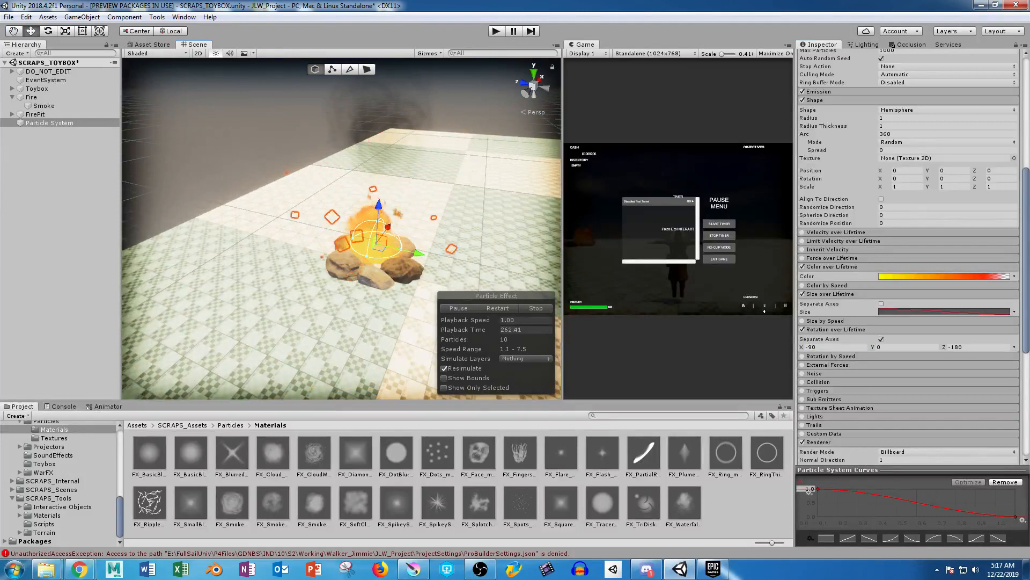
{"action": "left_click_drag", "start_coordinate": [461, 242], "coordinate": [355, 188], "text": "alt"}
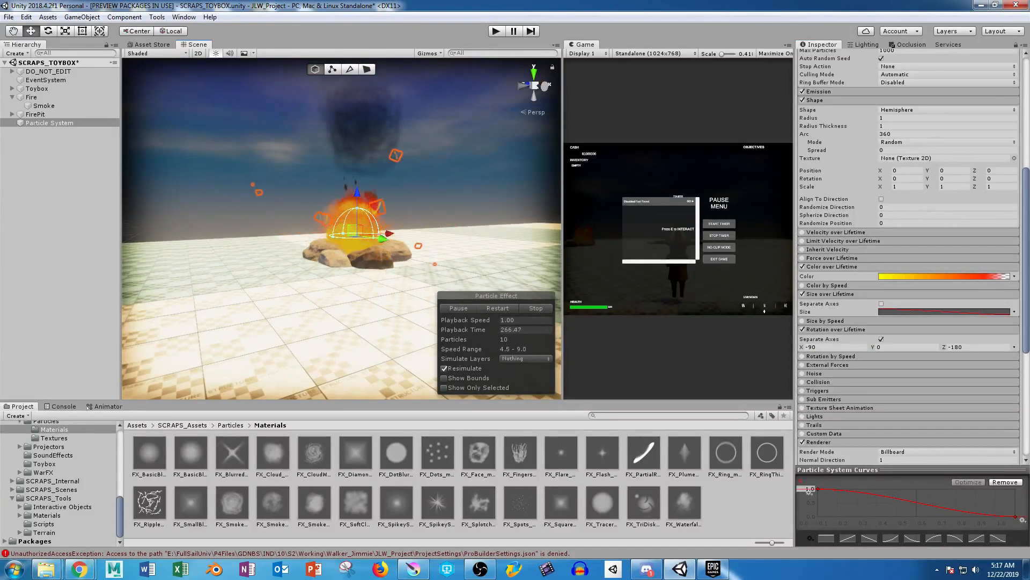
Set the sparks' start size to 0.2 and their emission rate over time to 18.
{"action": "scroll", "coordinate": [909, 257], "scroll_direction": "up", "scroll_amount": 10}
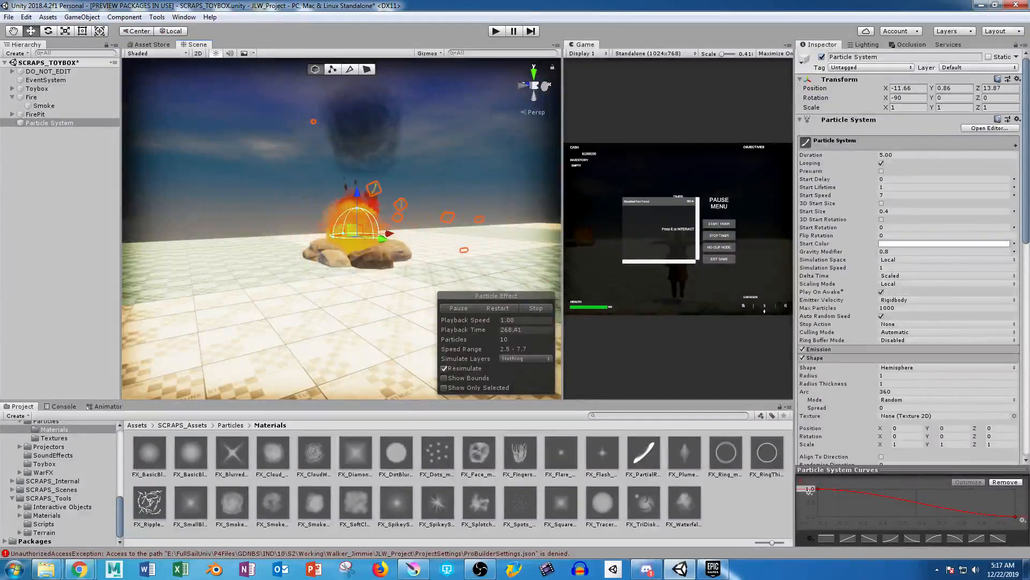
{"action": "left_click", "coordinate": [909, 212]}
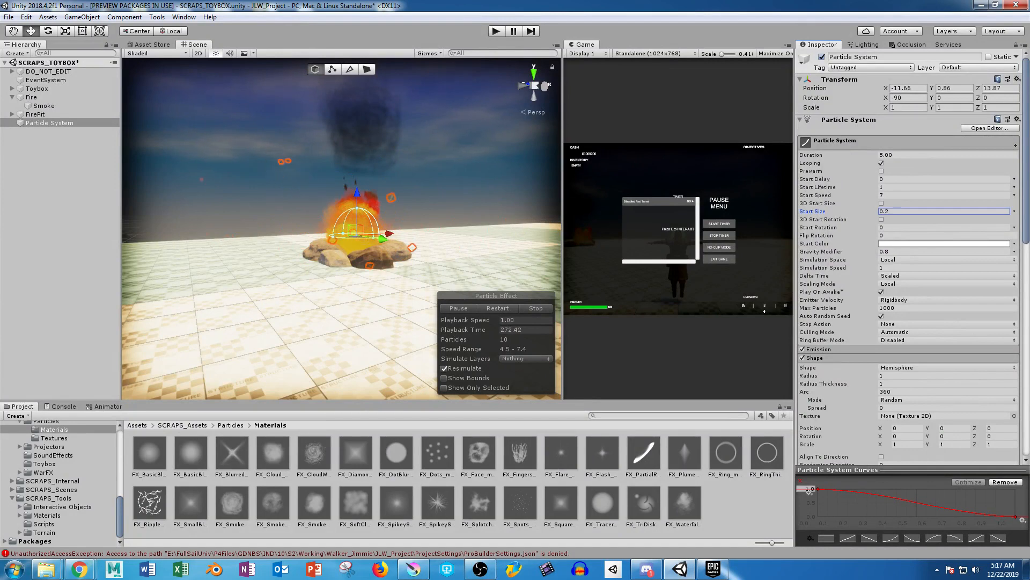
{"action": "scroll", "coordinate": [909, 257], "scroll_direction": "down", "scroll_amount": 3}
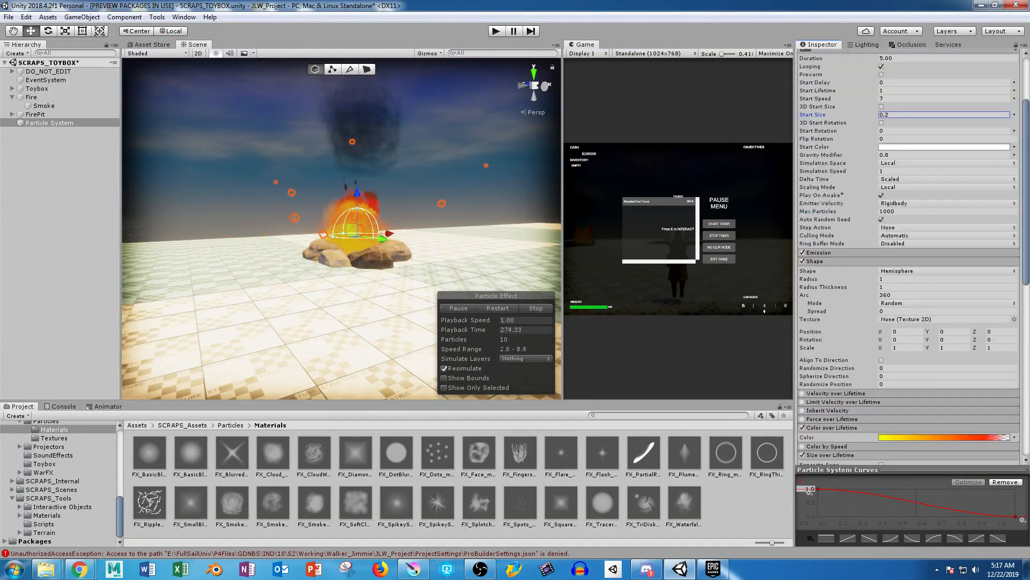
{"action": "left_click", "coordinate": [837, 252]}
{"action": "left_click", "coordinate": [907, 262]}
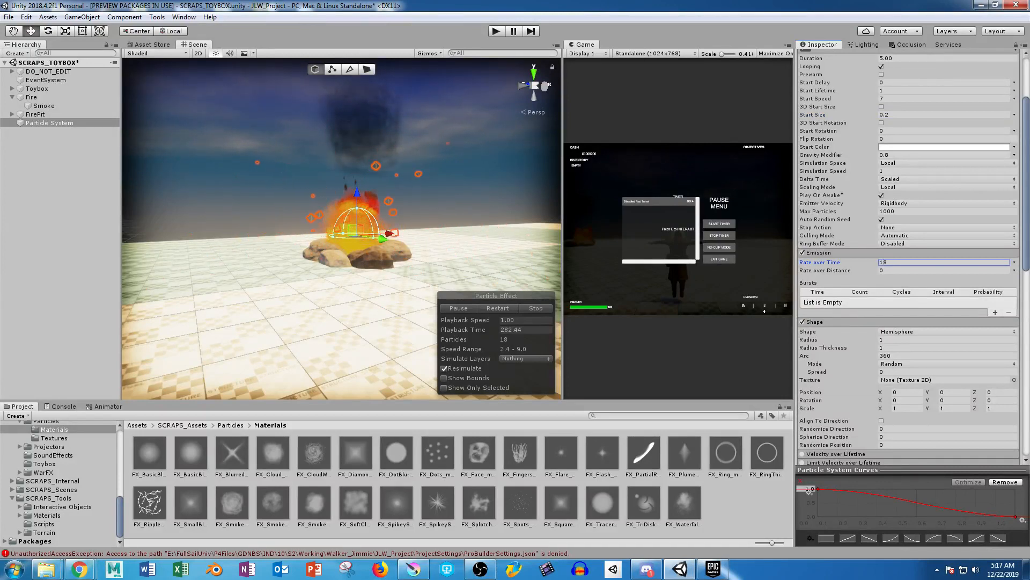
{"action": "left_click_drag", "start_coordinate": [301, 199], "coordinate": [411, 268], "text": "alt"}
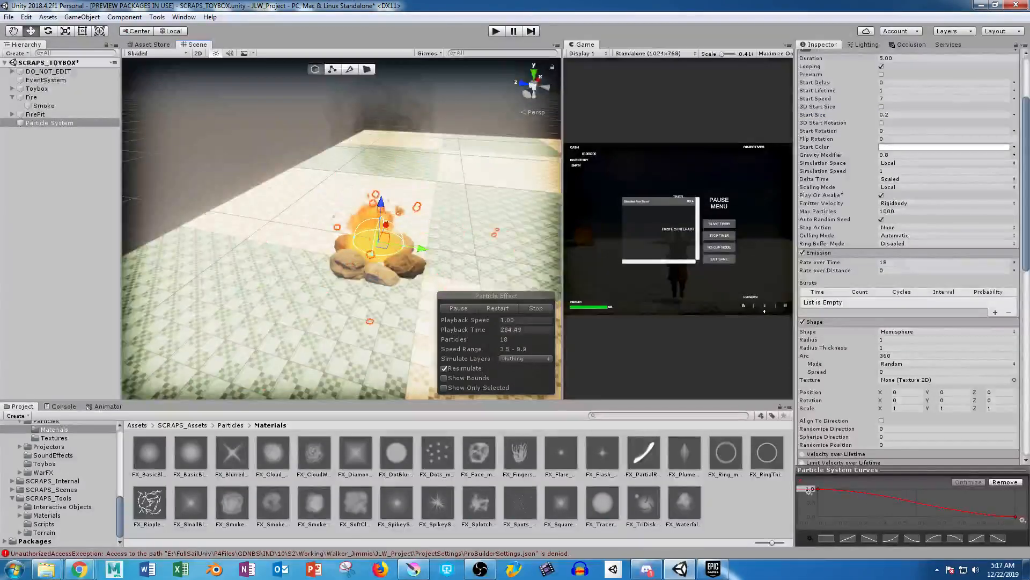
Shorten the sparks' start lifetime, trying 0.8 and settling on 0.6.
{"action": "scroll", "coordinate": [907, 258], "scroll_direction": "up", "scroll_amount": 2}
{"action": "left_click", "coordinate": [893, 155]}
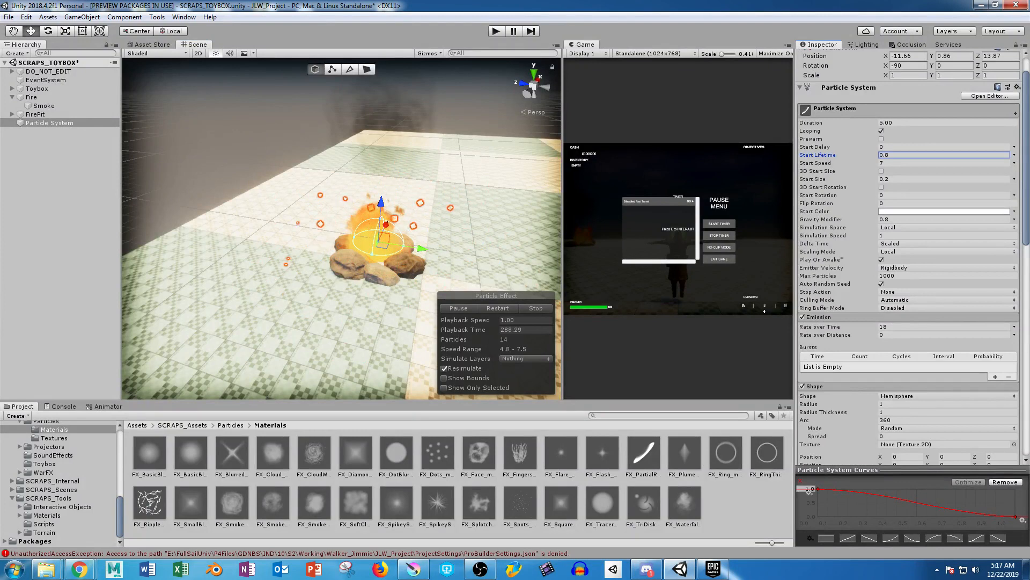
{"action": "left_click_drag", "start_coordinate": [376, 252], "coordinate": [289, 167], "text": "alt"}
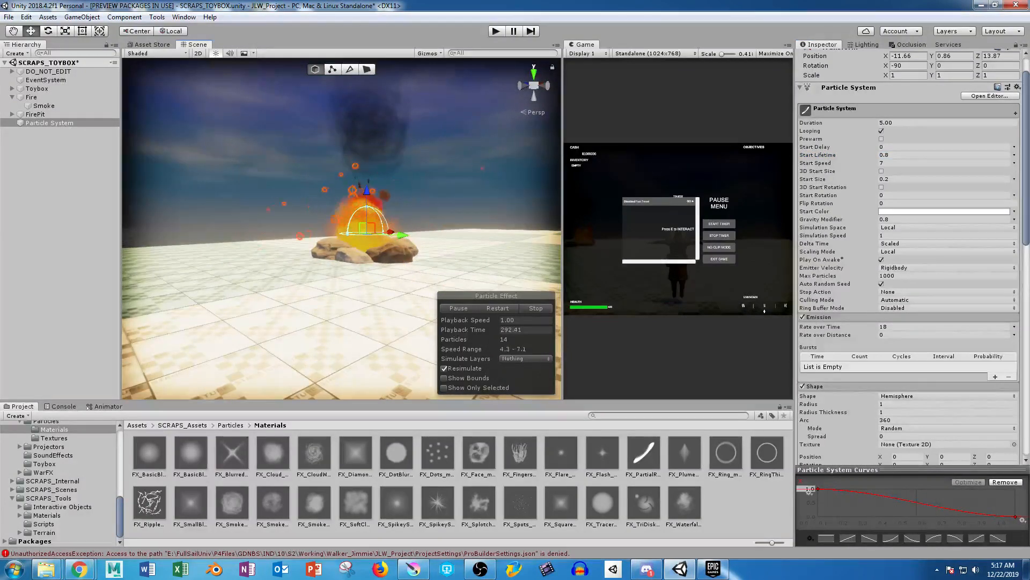
{"action": "left_click", "coordinate": [892, 155]}
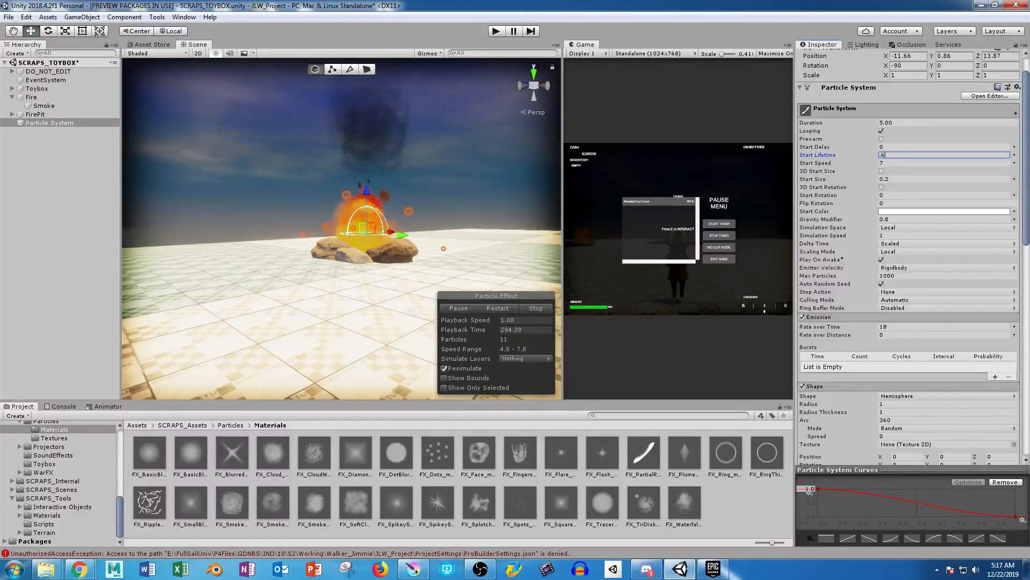
{"action": "left_click_drag", "start_coordinate": [343, 215], "coordinate": [395, 228], "text": "alt"}
{"action": "scroll", "coordinate": [375, 236], "scroll_direction": "down", "scroll_amount": 5}
{"action": "scroll", "coordinate": [372, 236], "scroll_direction": "up", "scroll_amount": 2}
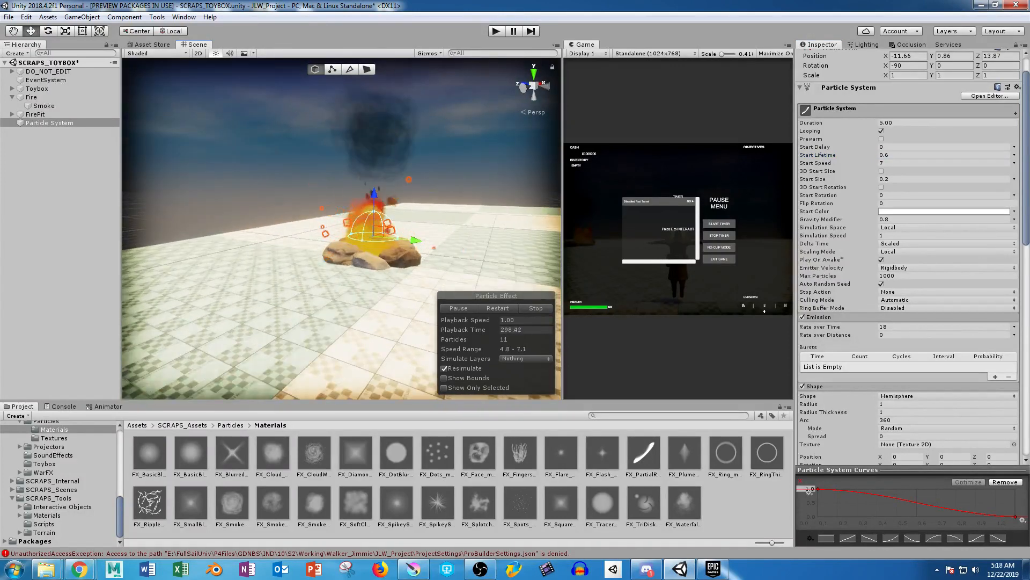
Select the Fire particle system and widen the Game view to give the play test more room.
{"action": "left_click", "coordinate": [32, 97]}
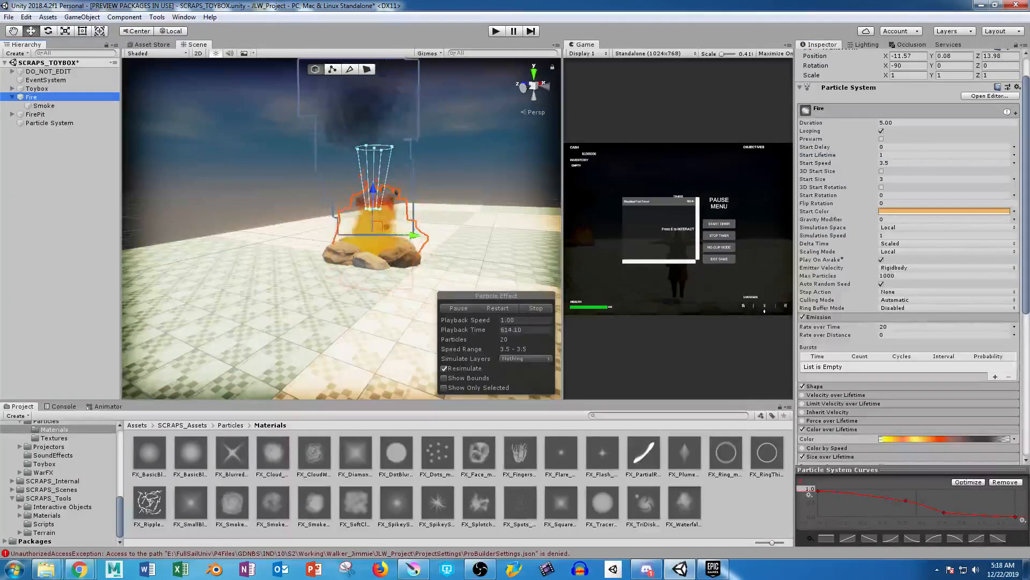
{"action": "key", "text": "w"}
{"action": "right_click_drag", "start_coordinate": [370, 236], "coordinate": [374, 224]}
{"action": "left_click_drag", "start_coordinate": [563, 225], "coordinate": [411, 226]}
Play-test the scene, walking the character up to the campfire to examine the effect, and stop the game.
{"action": "left_click", "coordinate": [496, 31]}
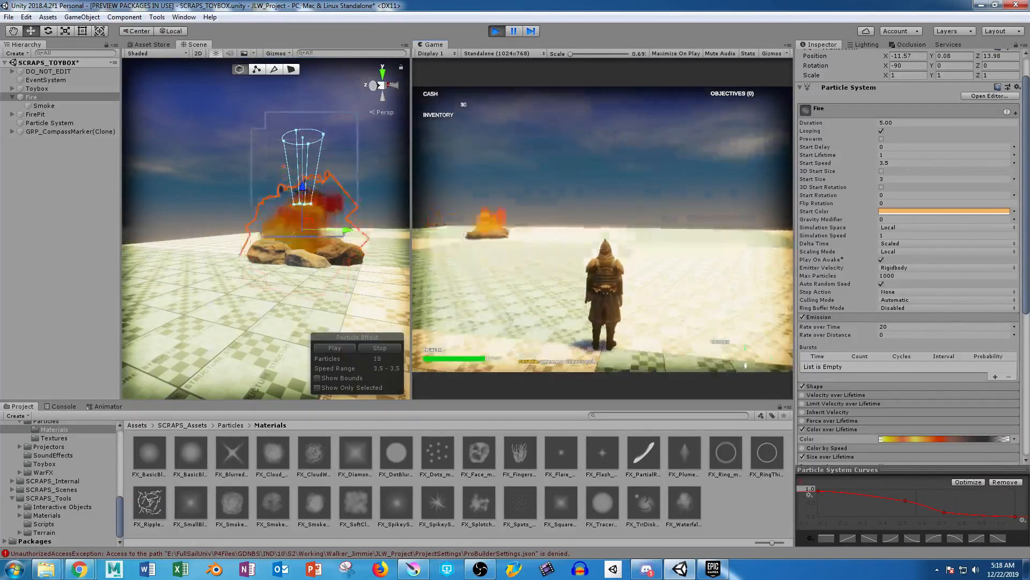
{"action": "key", "text": "w"}
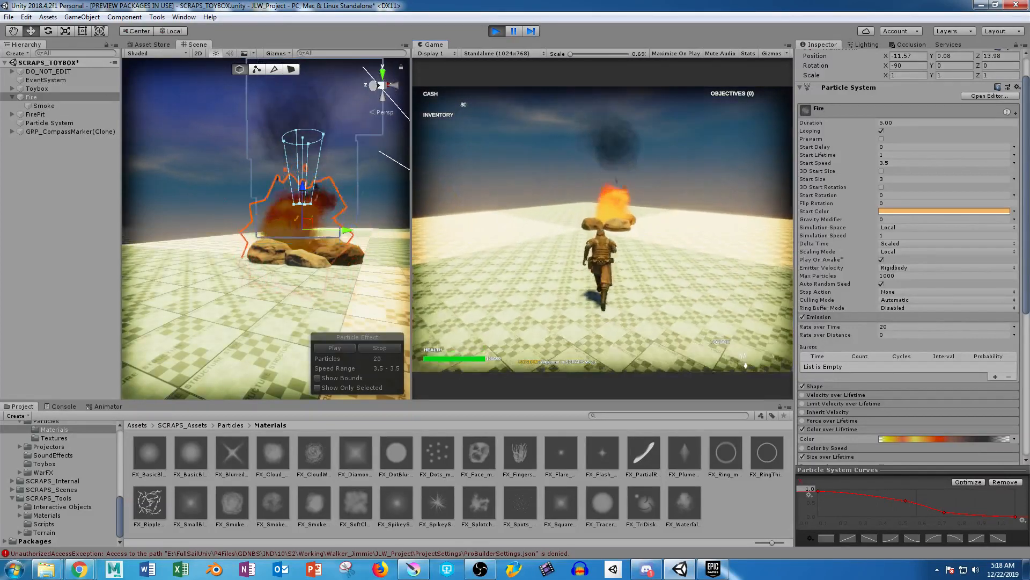
{"action": "key", "text": "w"}
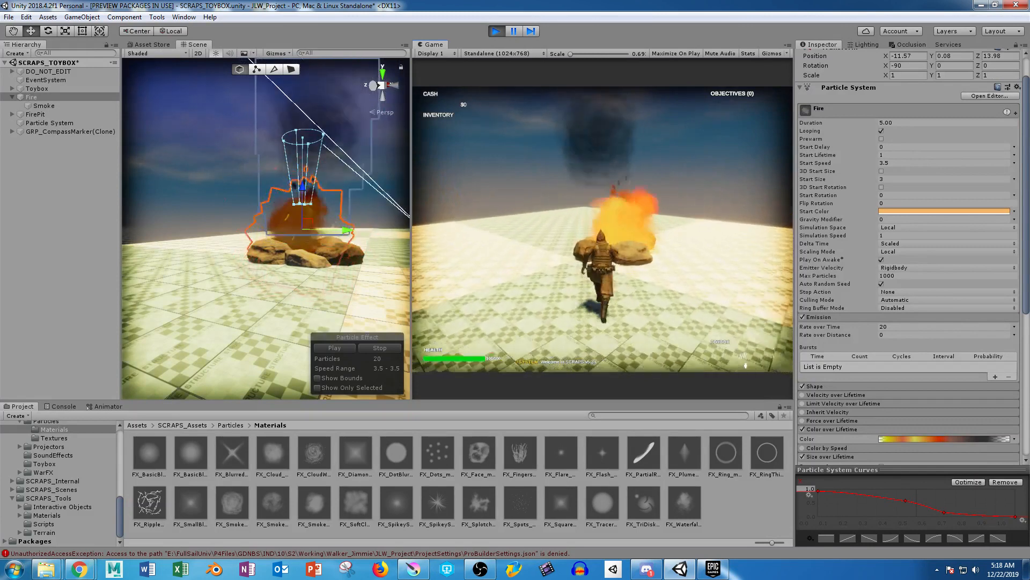
{"action": "key", "text": "w"}
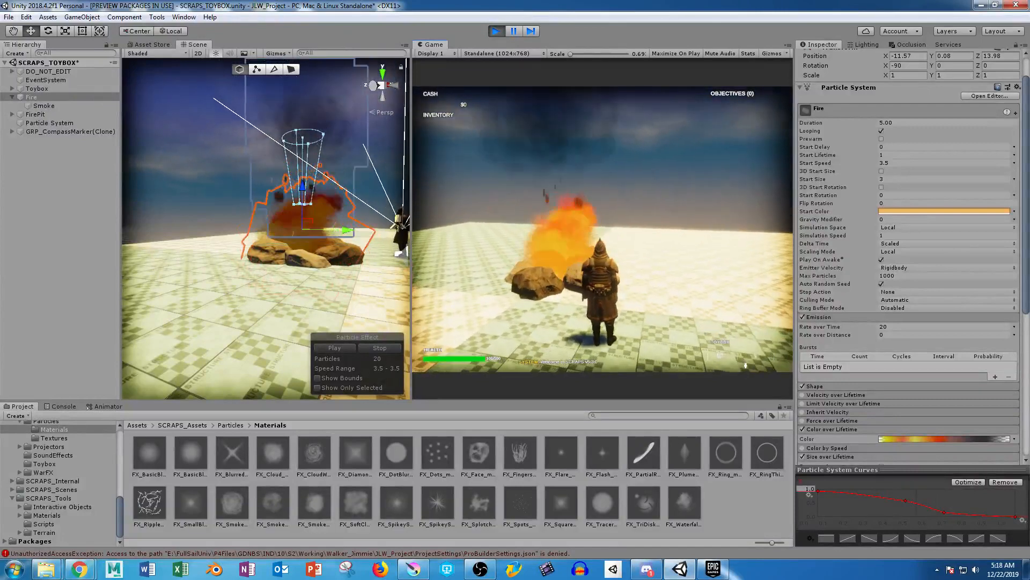
{"action": "key", "text": "Escape"}
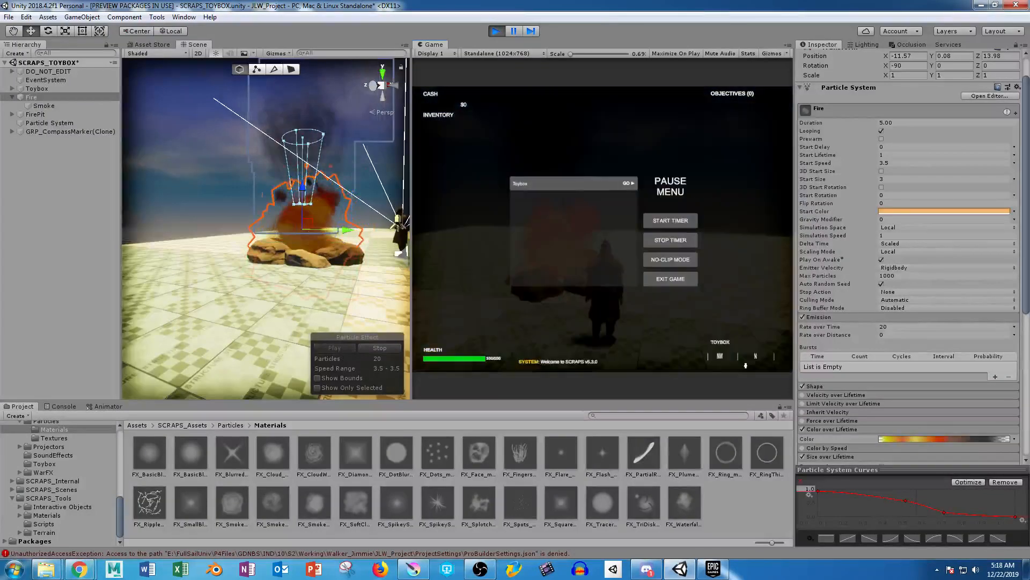
{"action": "key", "text": "ctrl+p"}
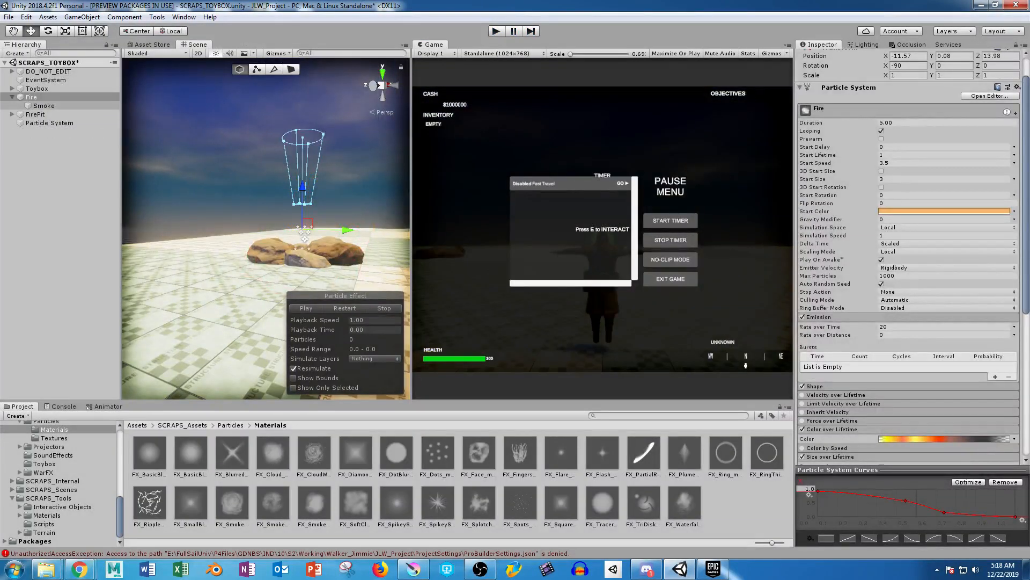
Move the middle alpha key of the Smoke system's Color over Lifetime gradient to 46.2% and run the game.
{"action": "left_click", "coordinate": [44, 105]}
{"action": "scroll", "coordinate": [909, 257], "scroll_direction": "down", "scroll_amount": 10}
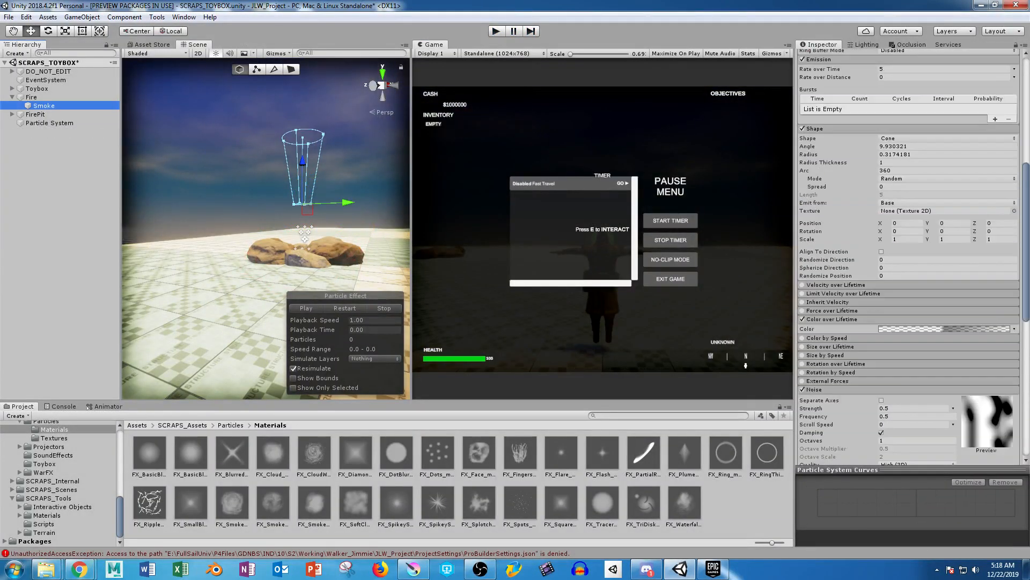
{"action": "left_click", "coordinate": [944, 265]}
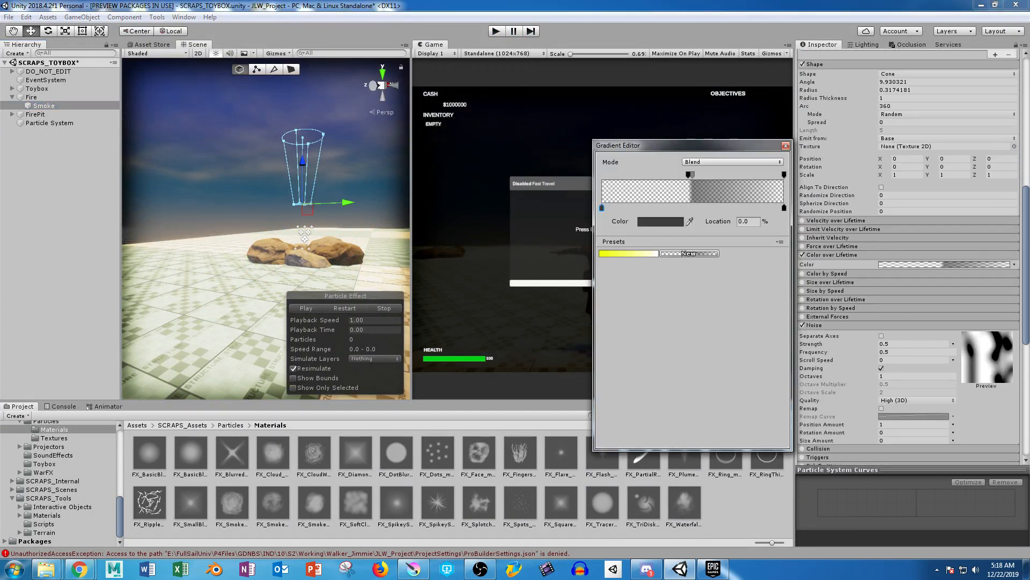
{"action": "left_click", "coordinate": [689, 175]}
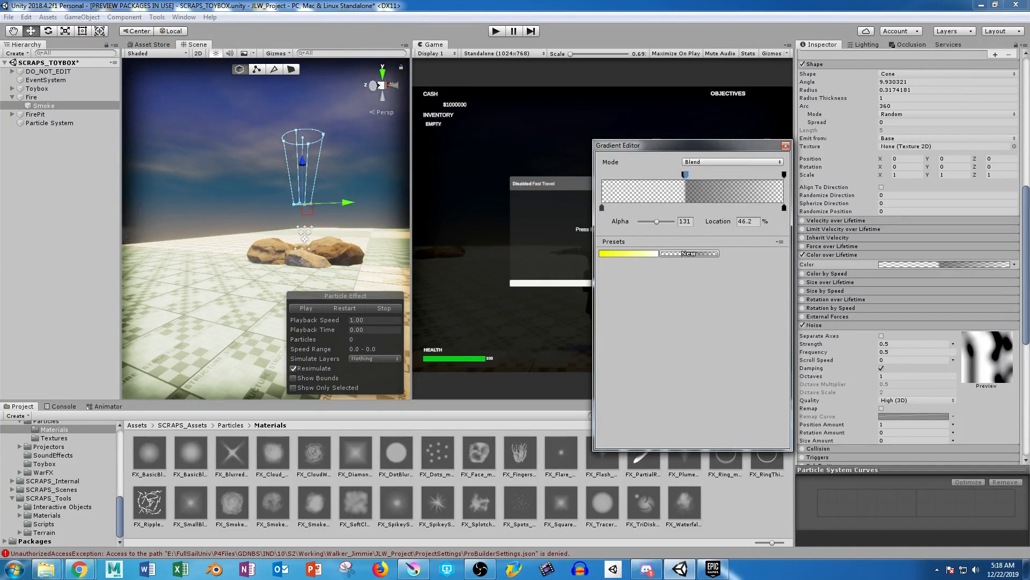
{"action": "left_click", "coordinate": [496, 31]}
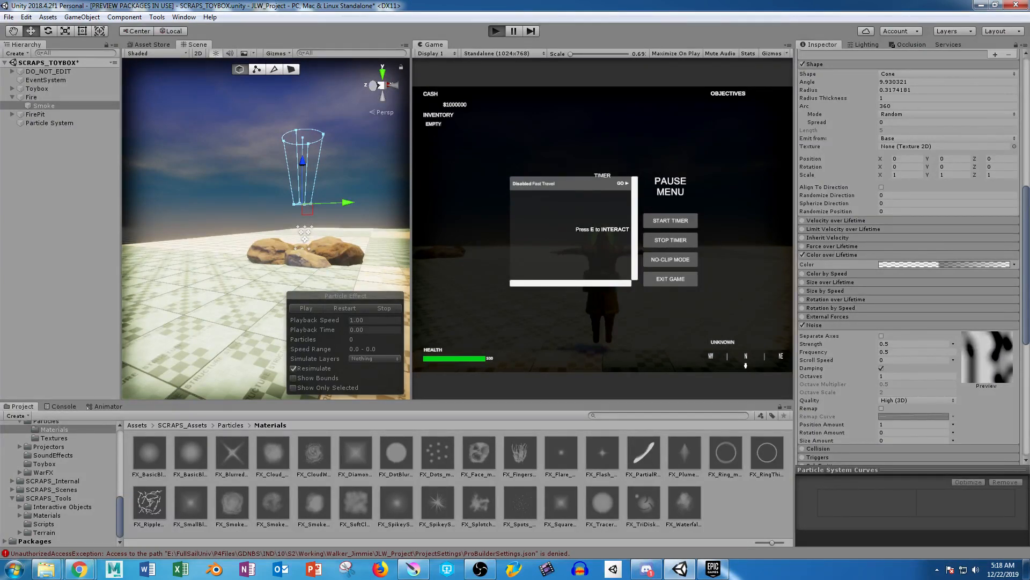
Walk the character up to the campfire to examine the smoke, and stop the game.
{"action": "key", "text": "w"}
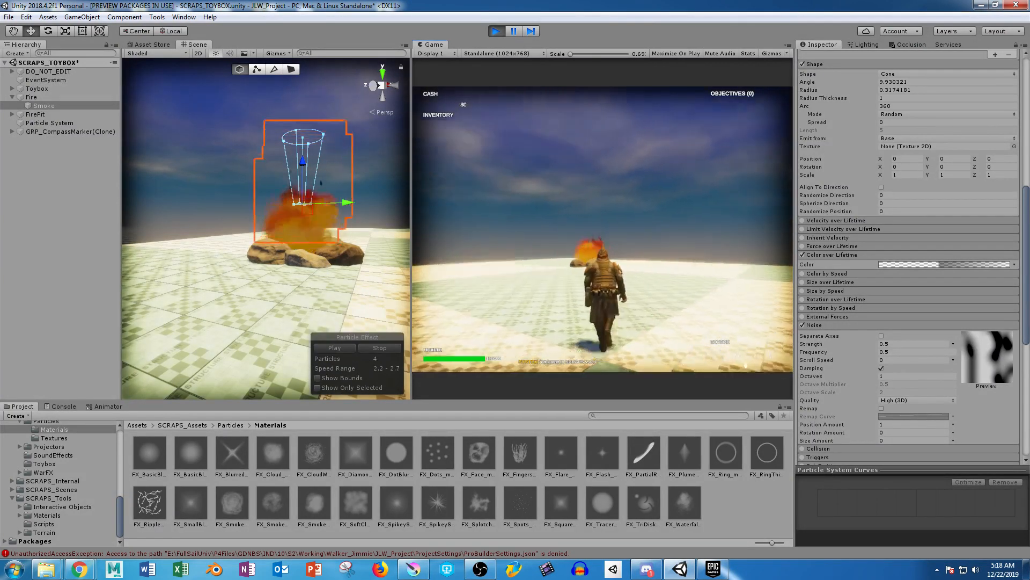
{"action": "key", "text": "w"}
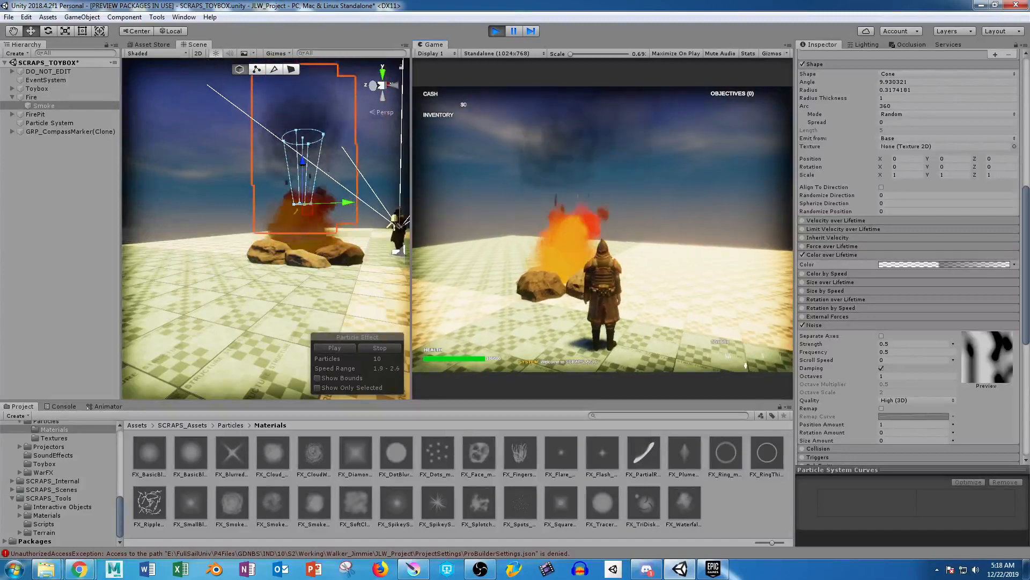
{"action": "key", "text": "Escape"}
{"action": "left_click", "coordinate": [496, 31]}
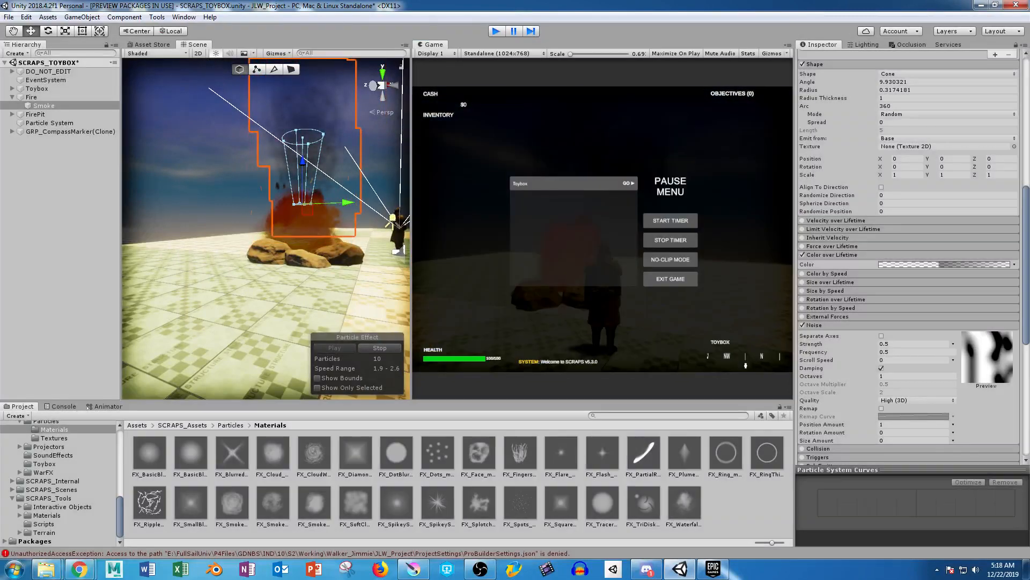
Rename the Particle System object to Sparks and enable its Lights module.
{"action": "left_click", "coordinate": [49, 122]}
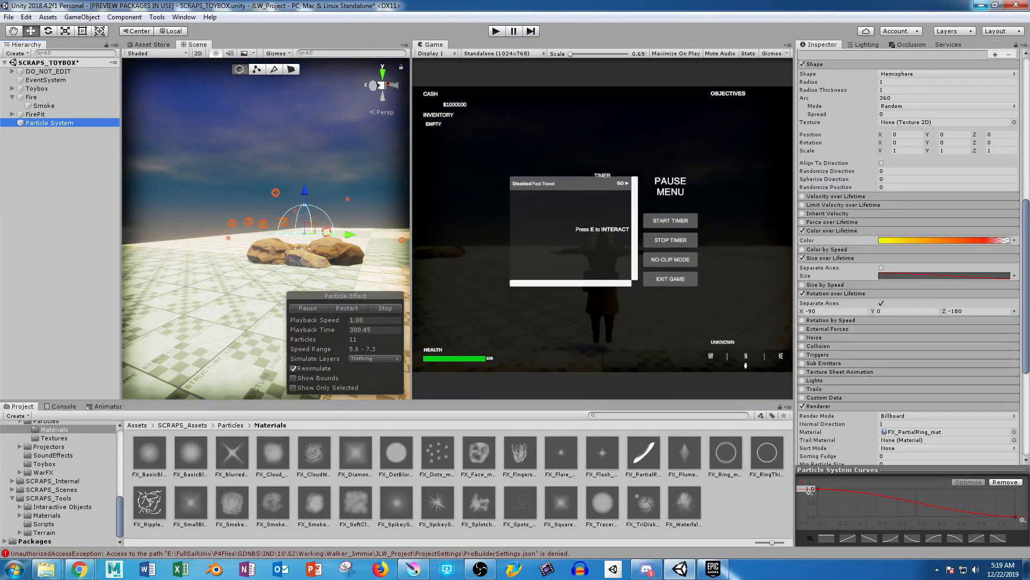
{"action": "scroll", "coordinate": [909, 258], "scroll_direction": "up", "scroll_amount": 10}
{"action": "left_click", "coordinate": [905, 57]}
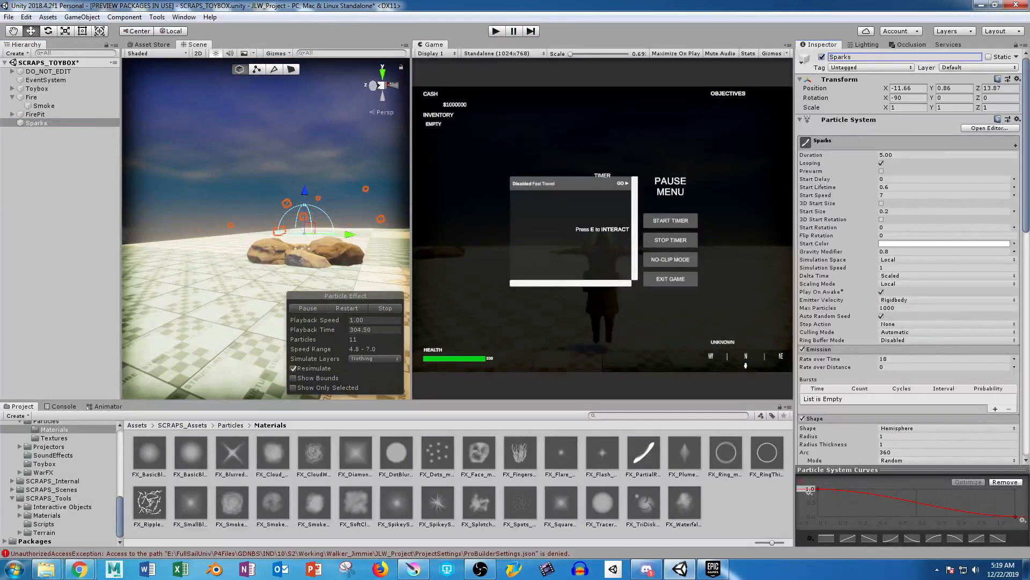
{"action": "scroll", "coordinate": [910, 258], "scroll_direction": "down", "scroll_amount": 15}
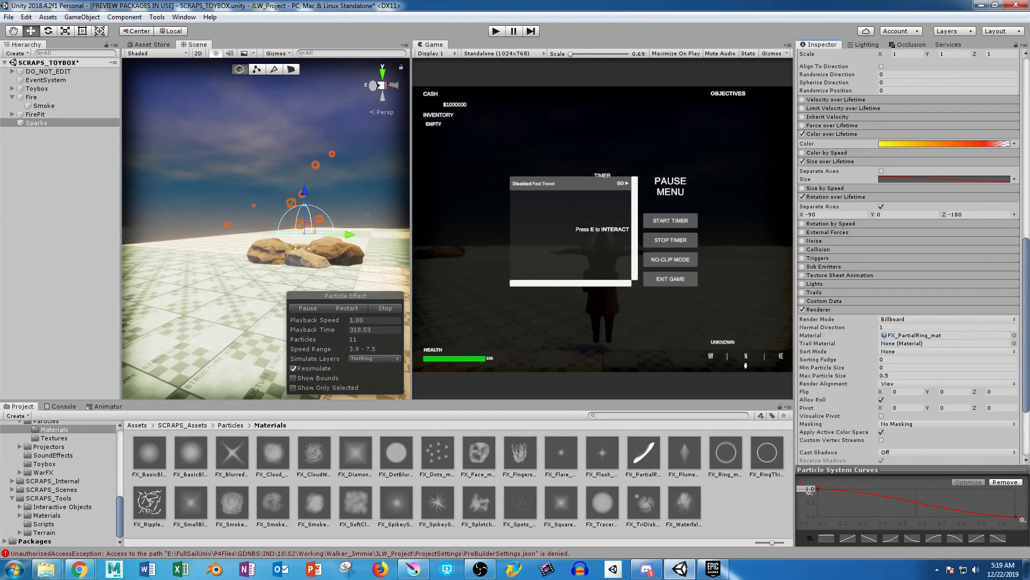
{"action": "left_click", "coordinate": [815, 283]}
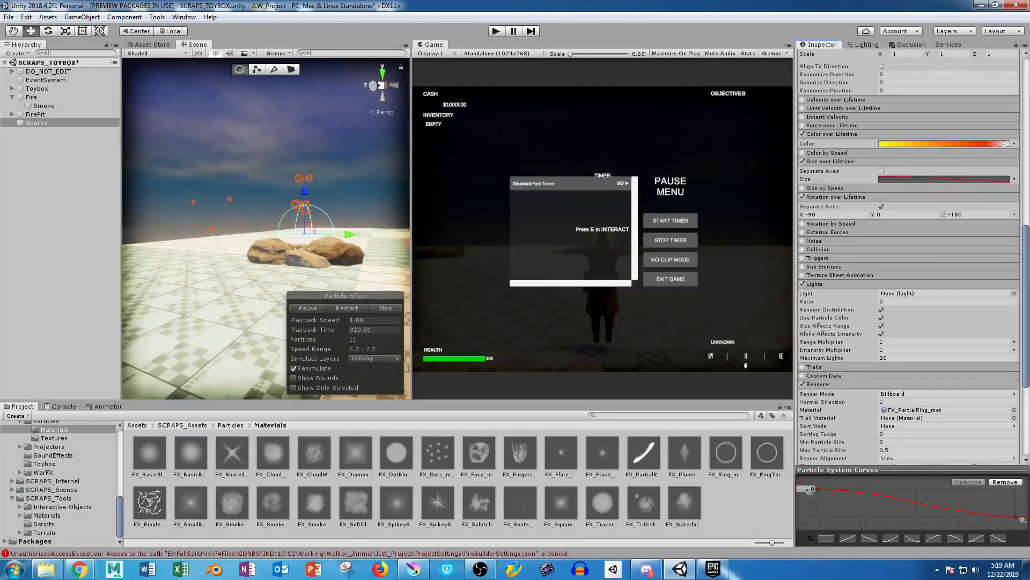
{"action": "right_click", "coordinate": [60, 162]}
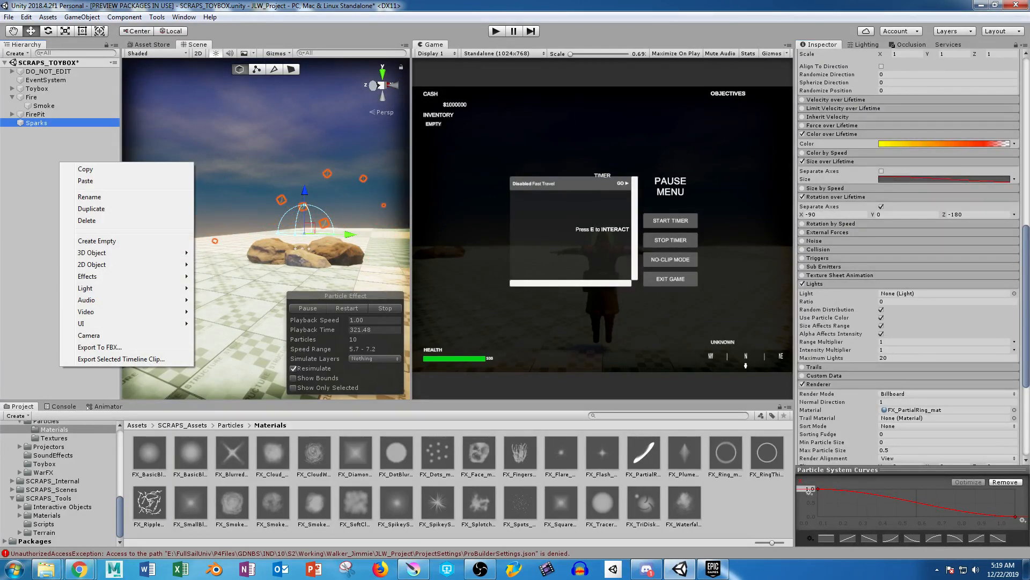
{"action": "mouse_move", "coordinate": [134, 288]}
{"action": "left_click", "coordinate": [225, 288]}
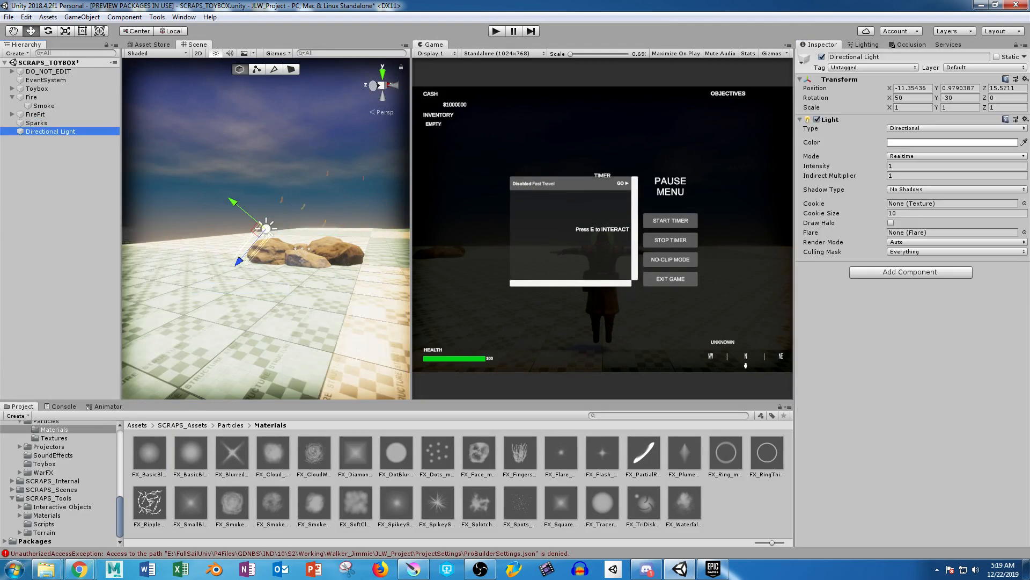
{"action": "key", "text": "Delete"}
Add a Point Light to the scene.
{"action": "right_click", "coordinate": [41, 131]}
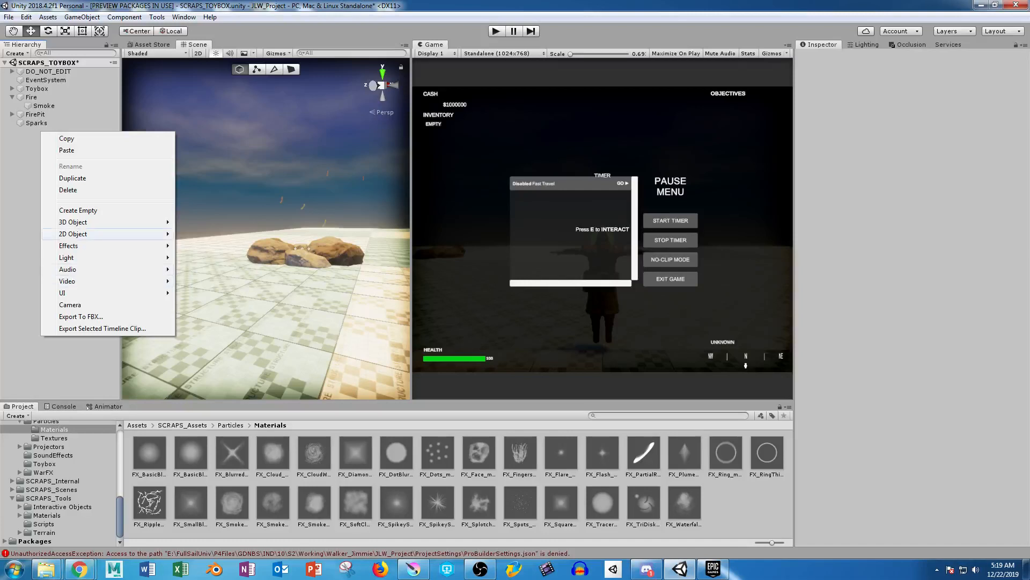
{"action": "mouse_move", "coordinate": [107, 257]}
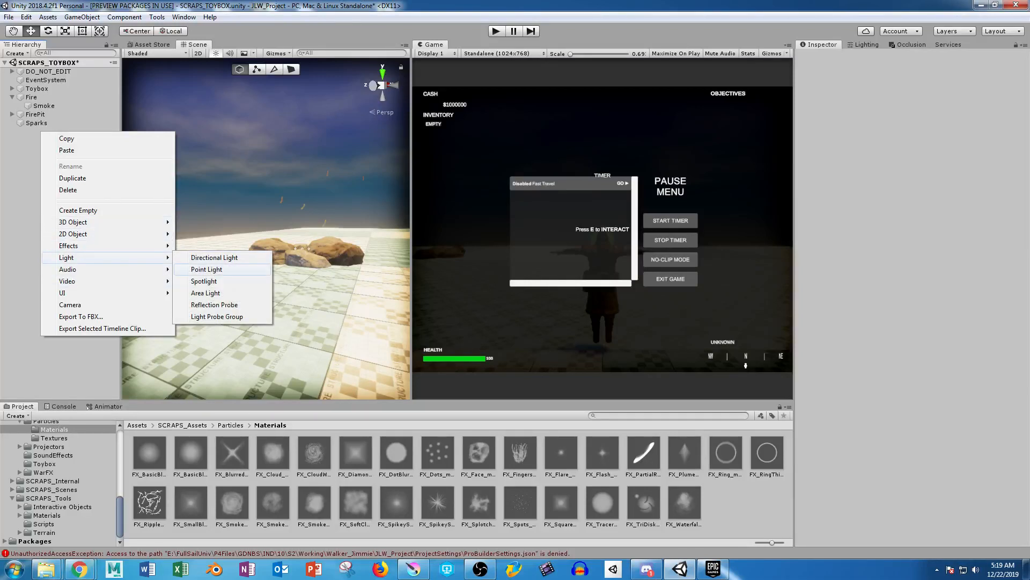
{"action": "left_click", "coordinate": [206, 269]}
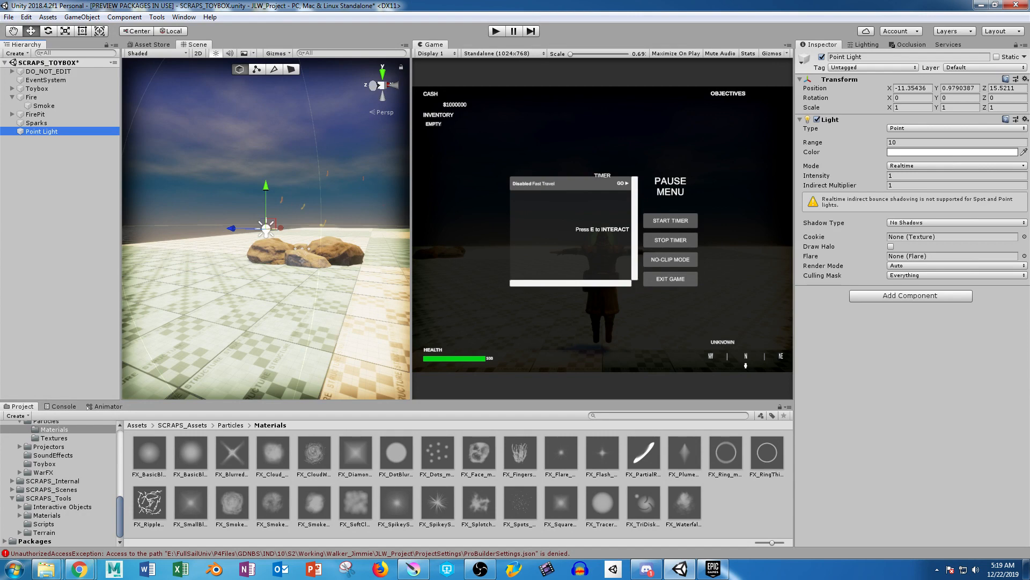
Assign the Point Light as the light source in the Lights module of the Sparks particle system.
{"action": "left_click", "coordinate": [37, 123]}
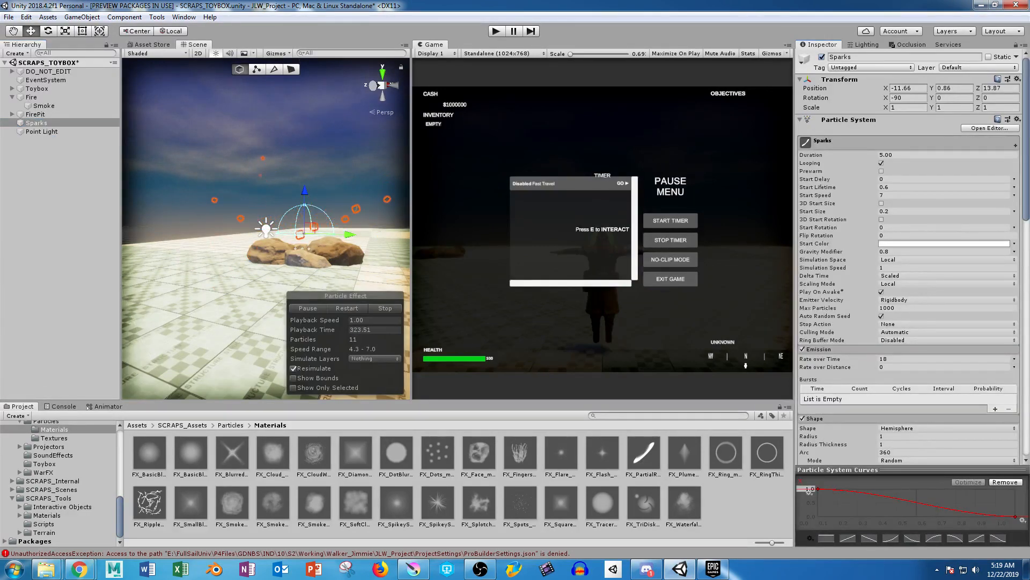
{"action": "scroll", "coordinate": [907, 258], "scroll_direction": "down", "scroll_amount": 2}
{"action": "scroll", "coordinate": [907, 258], "scroll_direction": "down", "scroll_amount": 15}
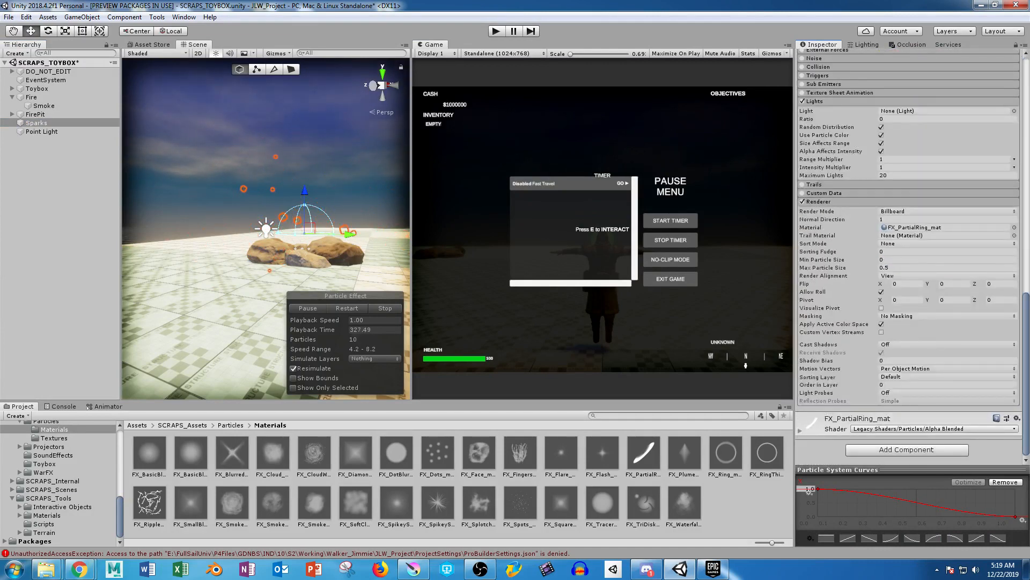
{"action": "left_click_drag", "start_coordinate": [42, 131], "coordinate": [912, 111]}
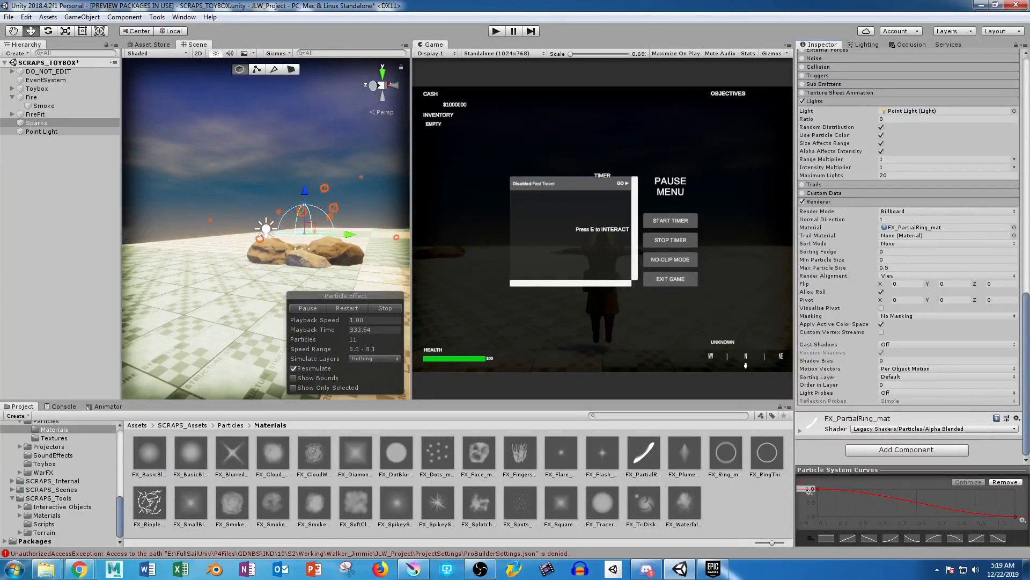
Lower the Point Light below the ground to Y -4.95 and set its color to yellow, FFFC00.
{"action": "left_click", "coordinate": [42, 131]}
{"action": "left_click", "coordinate": [952, 152]}
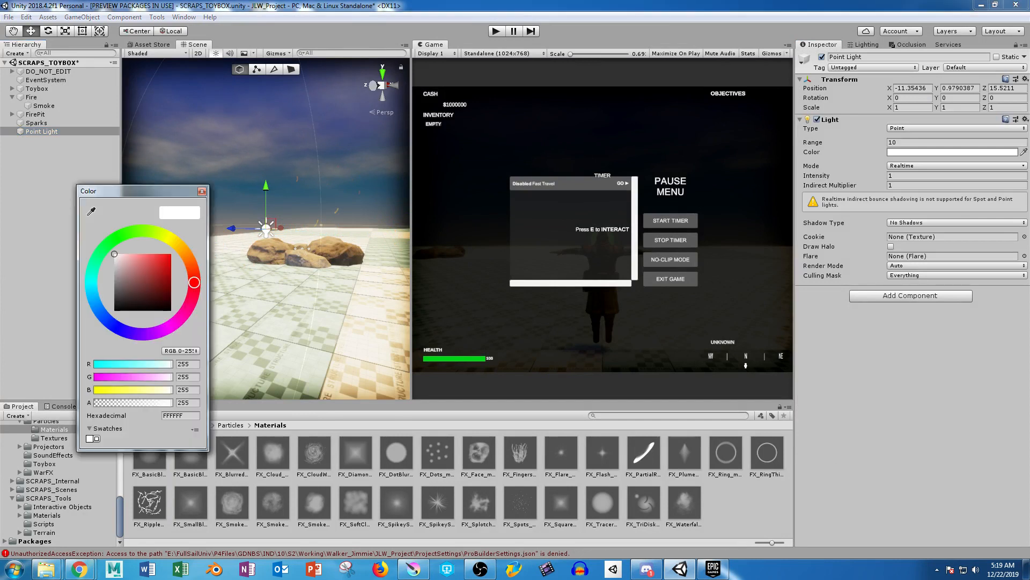
{"action": "left_click", "coordinate": [171, 239]}
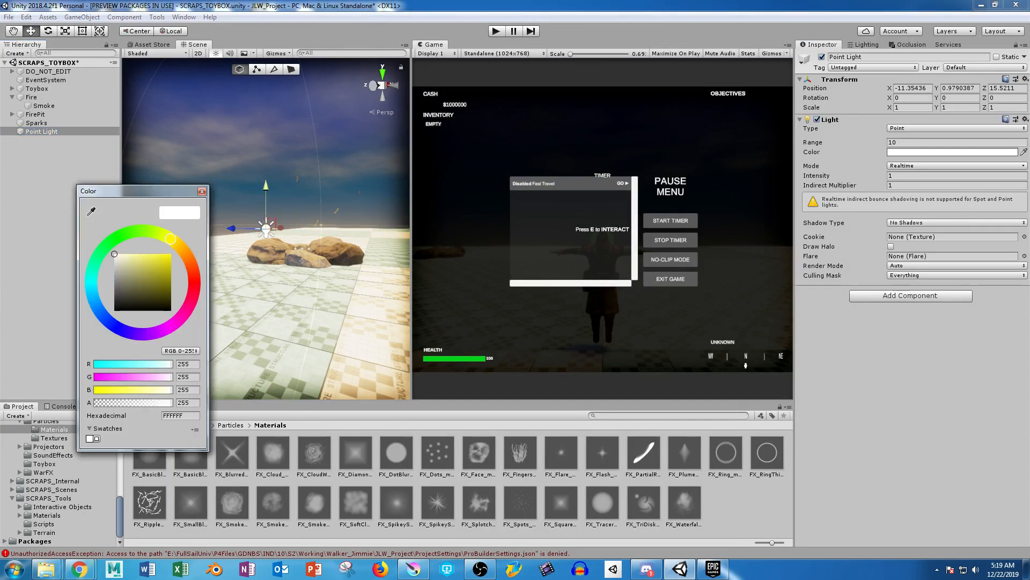
{"action": "left_click", "coordinate": [201, 191]}
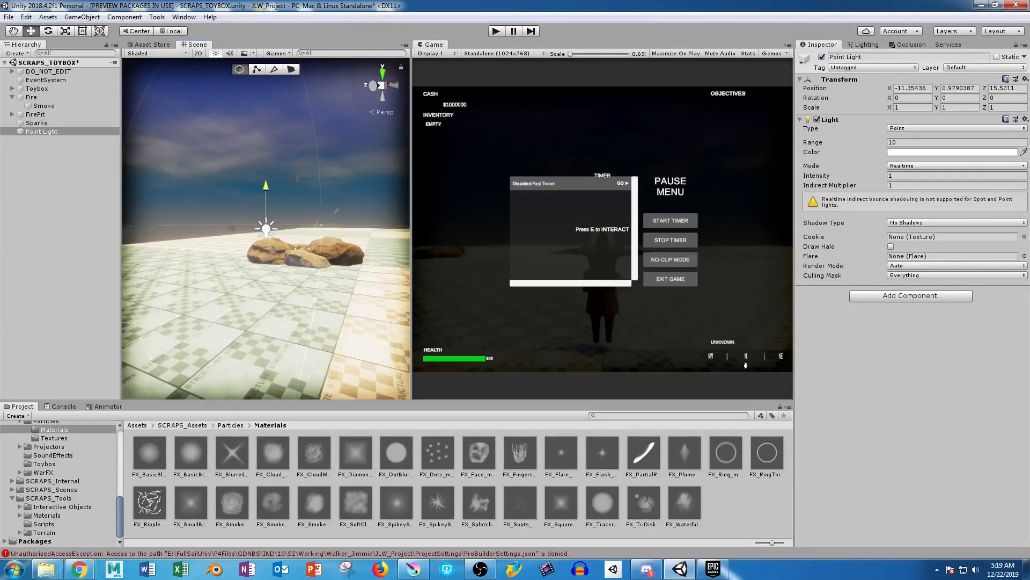
{"action": "left_click_drag", "start_coordinate": [266, 193], "coordinate": [266, 342]}
{"action": "left_click", "coordinate": [953, 152]}
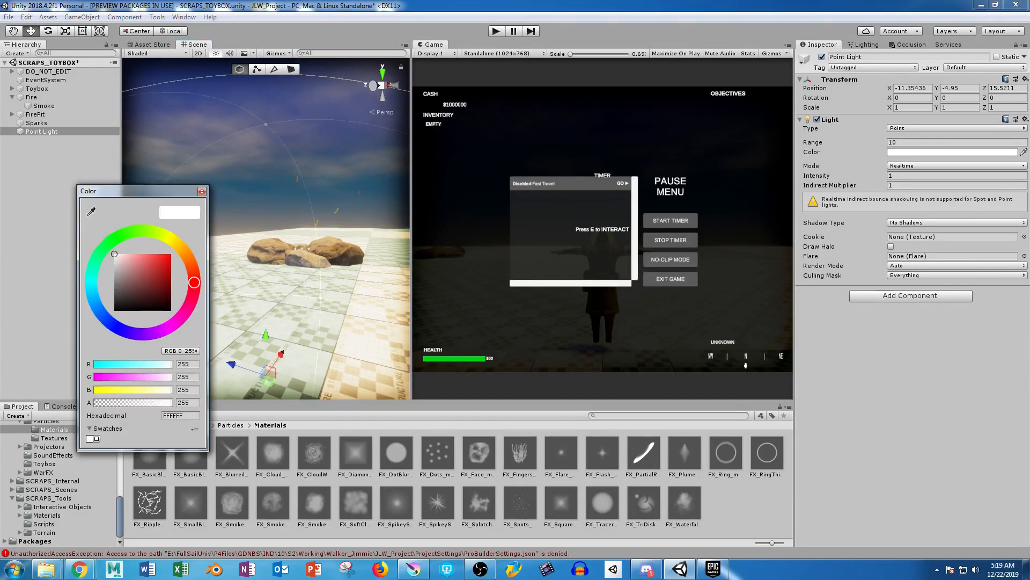
{"action": "left_click", "coordinate": [170, 238]}
{"action": "left_click_drag", "start_coordinate": [163, 262], "coordinate": [171, 253]}
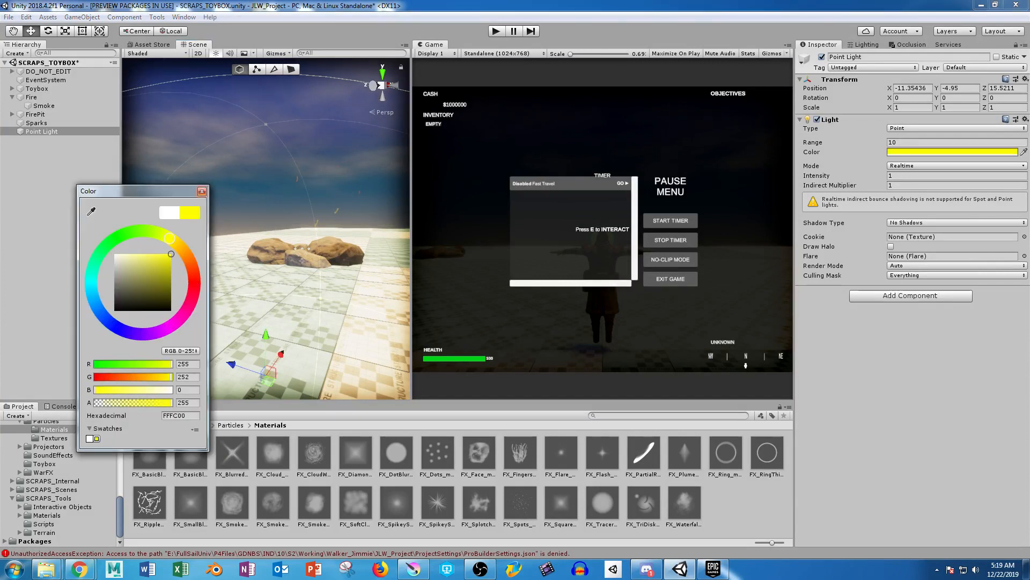
{"action": "left_click", "coordinate": [201, 191]}
Play-test the scene with the spark lights assigned, walking the character up to the fire, and stop the game.
{"action": "key", "text": "ctrl+p"}
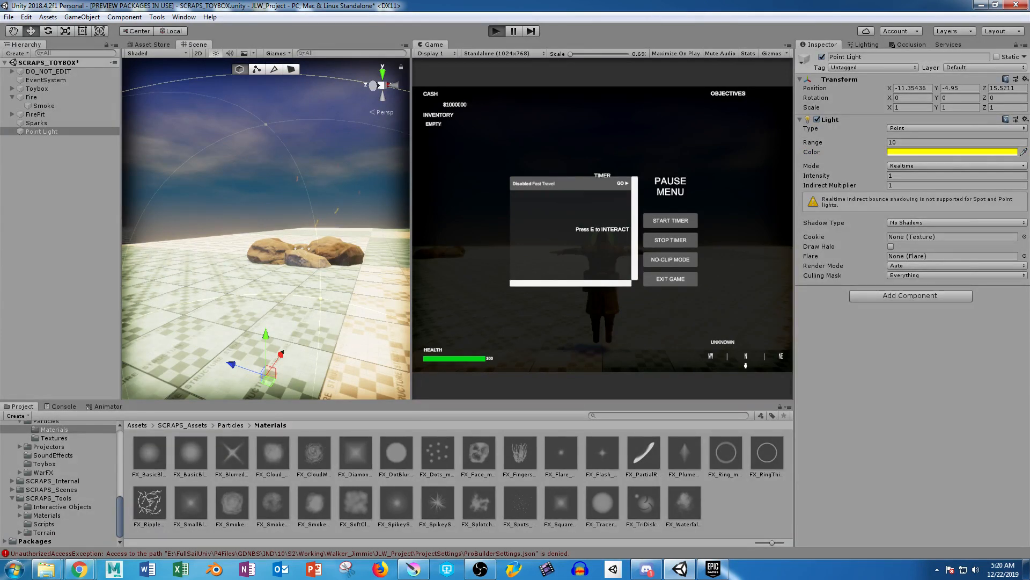
{"action": "key", "text": "w"}
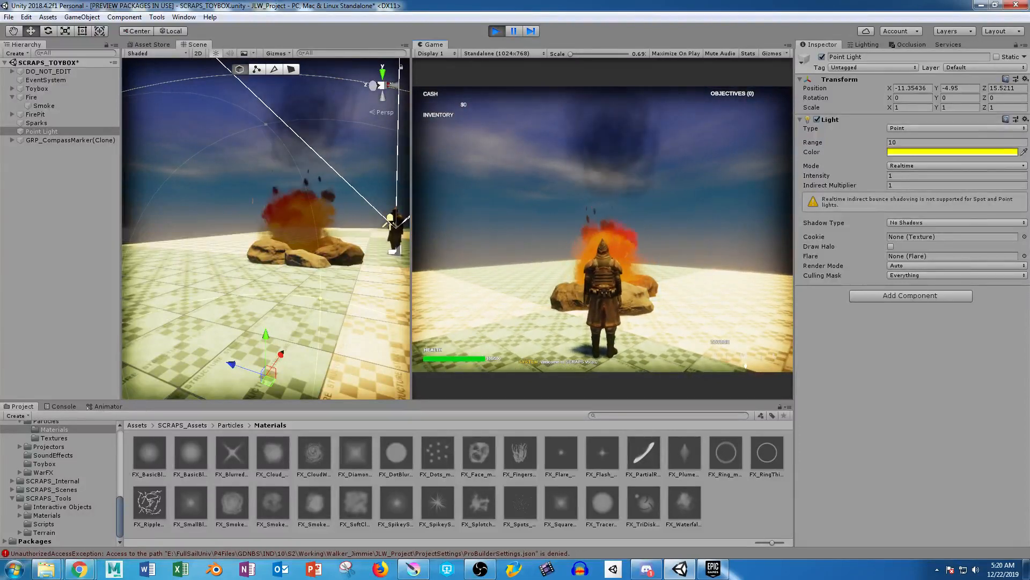
{"action": "key", "text": "Escape"}
{"action": "left_click", "coordinate": [497, 31]}
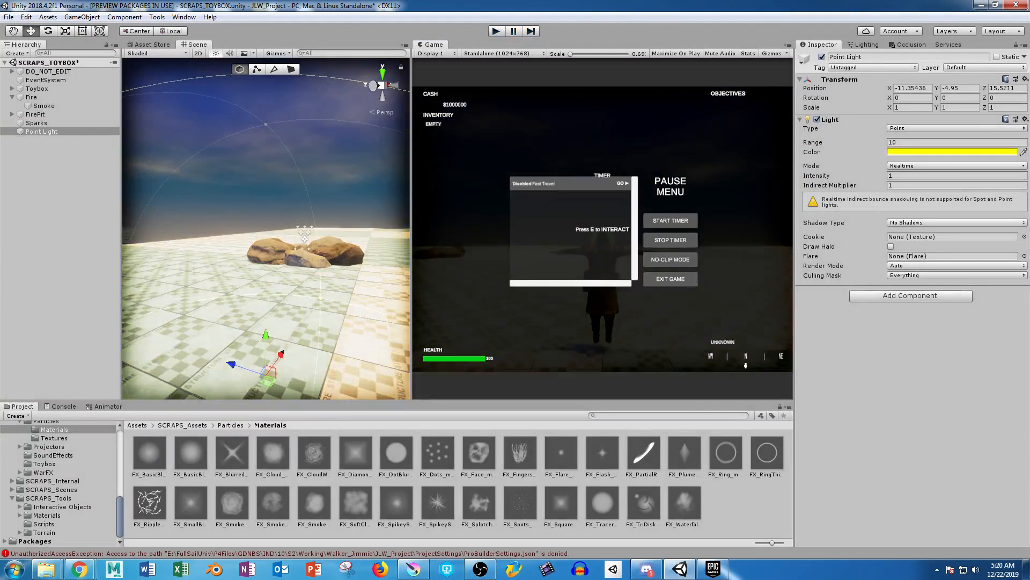
Select the Fire particle system and review its module settings and material.
{"action": "left_click", "coordinate": [32, 97]}
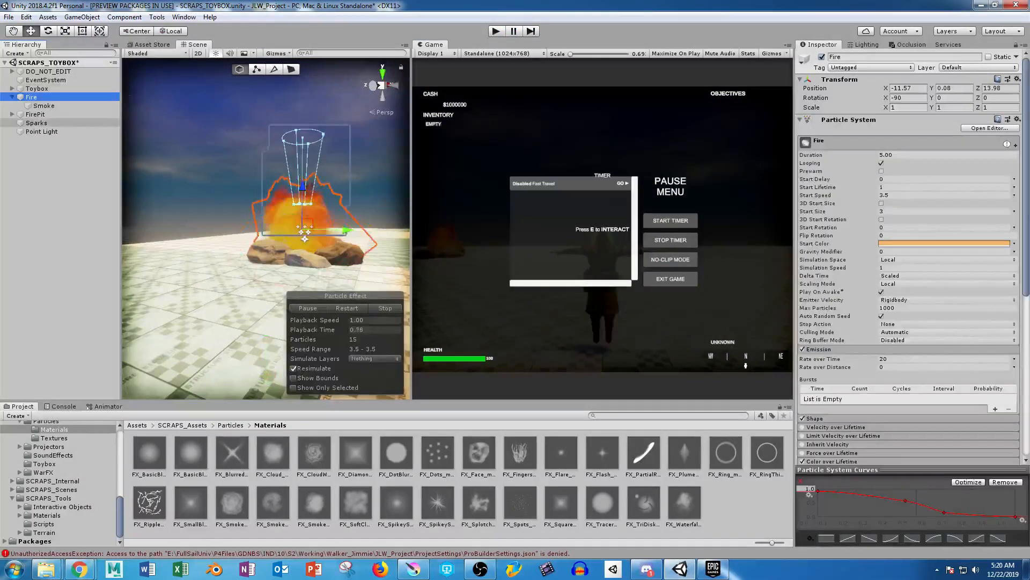
{"action": "scroll", "coordinate": [908, 256], "scroll_direction": "down", "scroll_amount": 3}
{"action": "scroll", "coordinate": [821, 325], "scroll_direction": "down", "scroll_amount": 6}
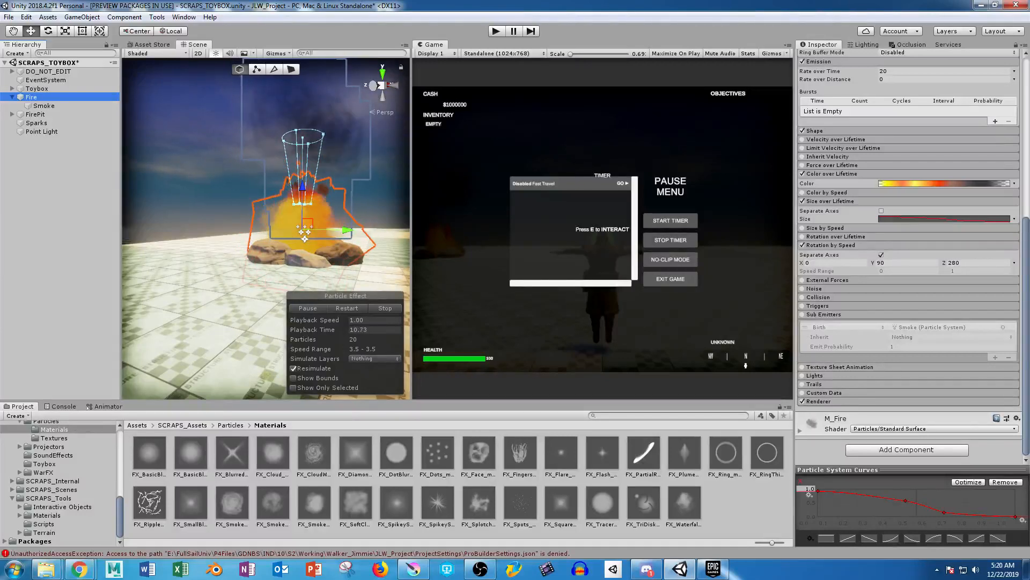
Switch to Krita and fade the outer edges of the cloud on Layer 4 using the Eraser Soft brush at 44% opacity, leaving the Background layer hidden.
{"action": "left_click", "coordinate": [413, 569]}
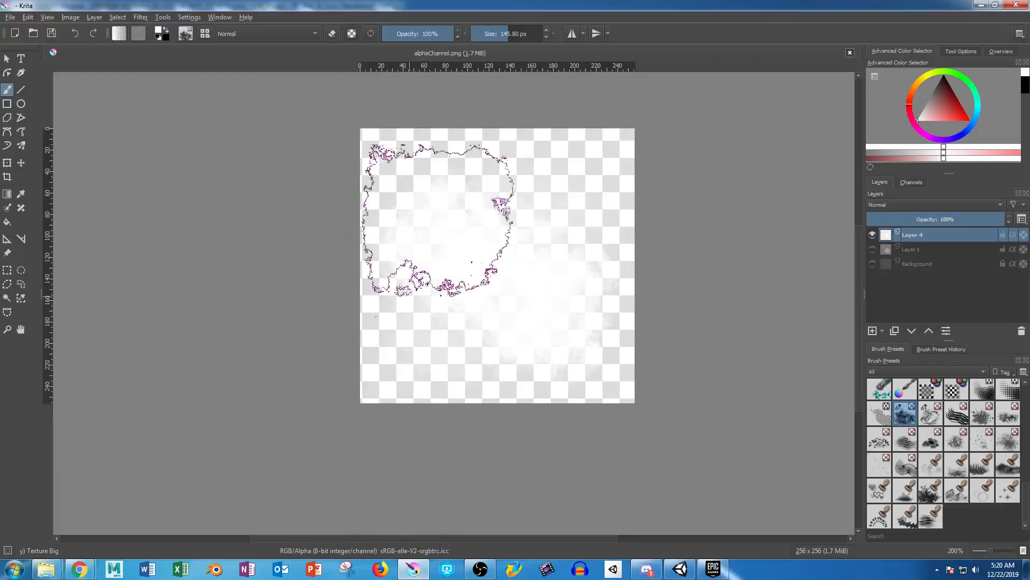
{"action": "left_click", "coordinate": [872, 264]}
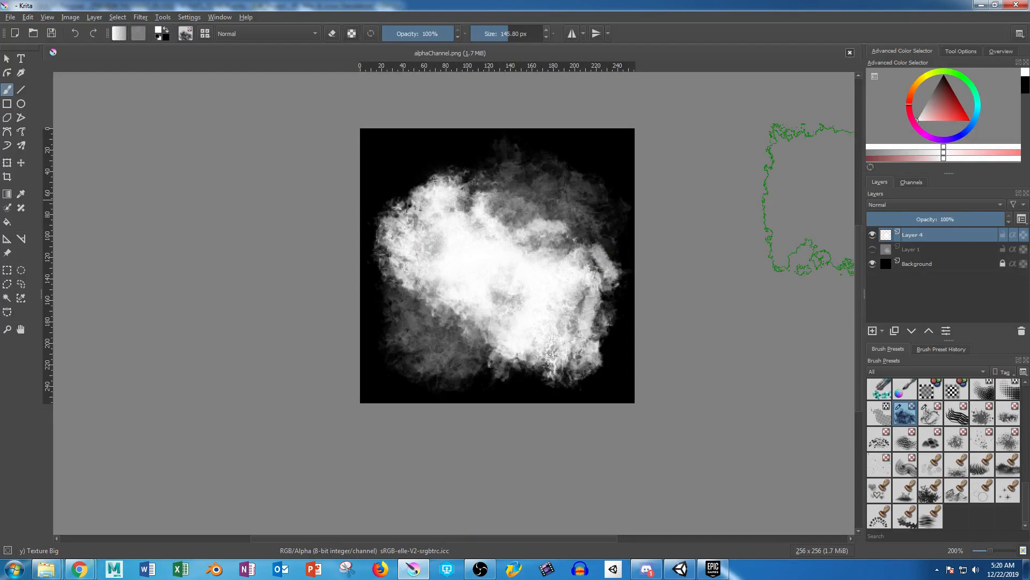
{"action": "scroll", "coordinate": [943, 453], "scroll_direction": "up", "scroll_amount": 6}
{"action": "left_click", "coordinate": [930, 391]}
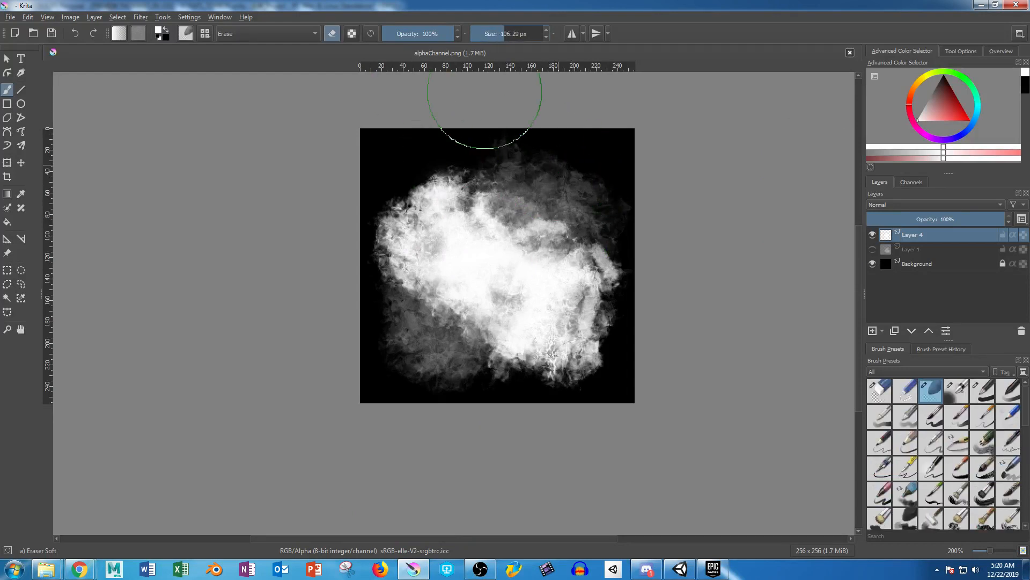
{"action": "left_click", "coordinate": [415, 33]}
{"action": "mouse_move", "coordinate": [479, 122]}
{"action": "left_mouse_down"}
{"action": "mouse_move", "coordinate": [567, 164]}
{"action": "mouse_move", "coordinate": [647, 295]}
{"action": "mouse_move", "coordinate": [547, 428]}
{"action": "mouse_move", "coordinate": [616, 334]}
{"action": "mouse_move", "coordinate": [569, 195]}
{"action": "mouse_move", "coordinate": [418, 164]}
{"action": "mouse_move", "coordinate": [347, 299]}
{"action": "mouse_move", "coordinate": [518, 395]}
{"action": "mouse_move", "coordinate": [379, 299]}
{"action": "mouse_move", "coordinate": [411, 241]}
{"action": "mouse_move", "coordinate": [427, 175]}
{"action": "mouse_move", "coordinate": [555, 187]}
{"action": "mouse_move", "coordinate": [623, 226]}
{"action": "mouse_move", "coordinate": [572, 340]}
{"action": "mouse_move", "coordinate": [571, 375]}
{"action": "mouse_move", "coordinate": [476, 363]}
{"action": "mouse_move", "coordinate": [357, 375]}
{"action": "mouse_move", "coordinate": [396, 342]}
{"action": "mouse_move", "coordinate": [460, 395]}
{"action": "mouse_move", "coordinate": [612, 396]}
{"action": "mouse_move", "coordinate": [621, 259]}
{"action": "mouse_move", "coordinate": [578, 161]}
{"action": "mouse_move", "coordinate": [520, 179]}
{"action": "mouse_move", "coordinate": [402, 138]}
{"action": "mouse_move", "coordinate": [385, 185]}
{"action": "mouse_move", "coordinate": [386, 299]}
{"action": "mouse_move", "coordinate": [476, 395]}
{"action": "mouse_move", "coordinate": [548, 396]}
{"action": "mouse_move", "coordinate": [577, 433]}
{"action": "left_mouse_up"}
{"action": "left_click", "coordinate": [872, 263]}
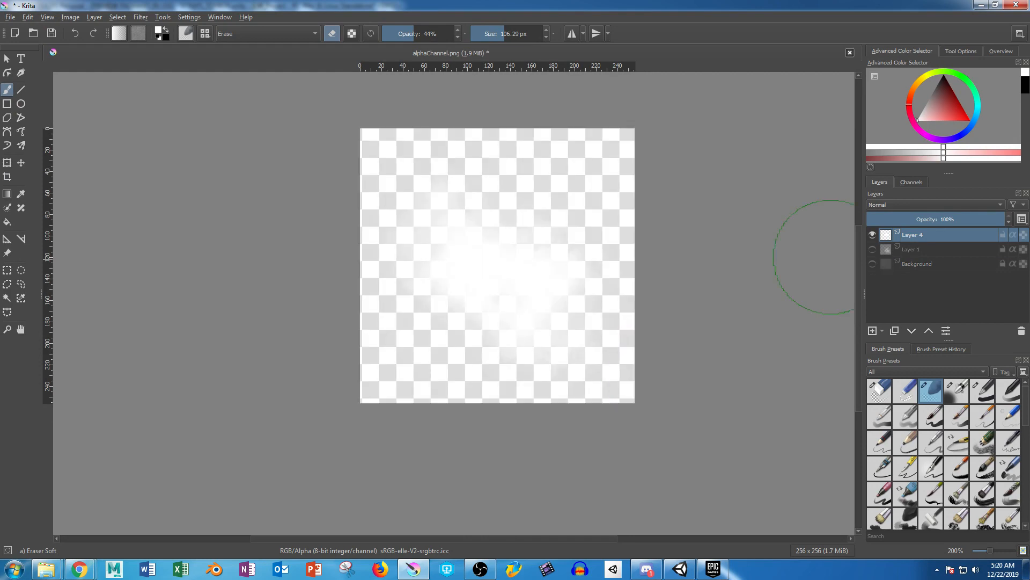
Save the texture over the alphaChannel PNG on the desktop and copy it into the Unity project's assets folder, replacing the old file.
{"action": "key", "text": "ctrl+shift+s"}
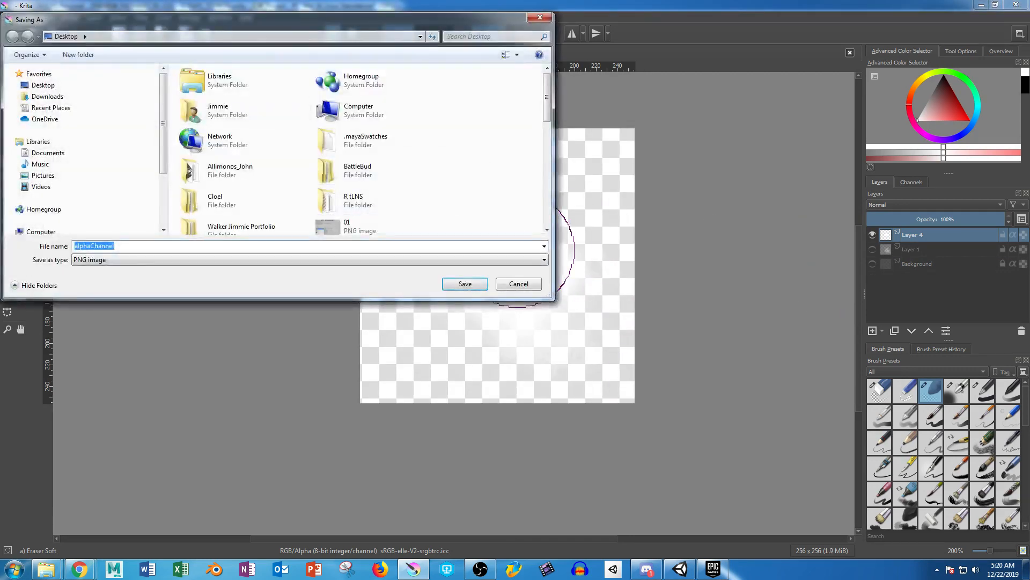
{"action": "key", "text": "Return"}
{"action": "key", "text": "Return"}
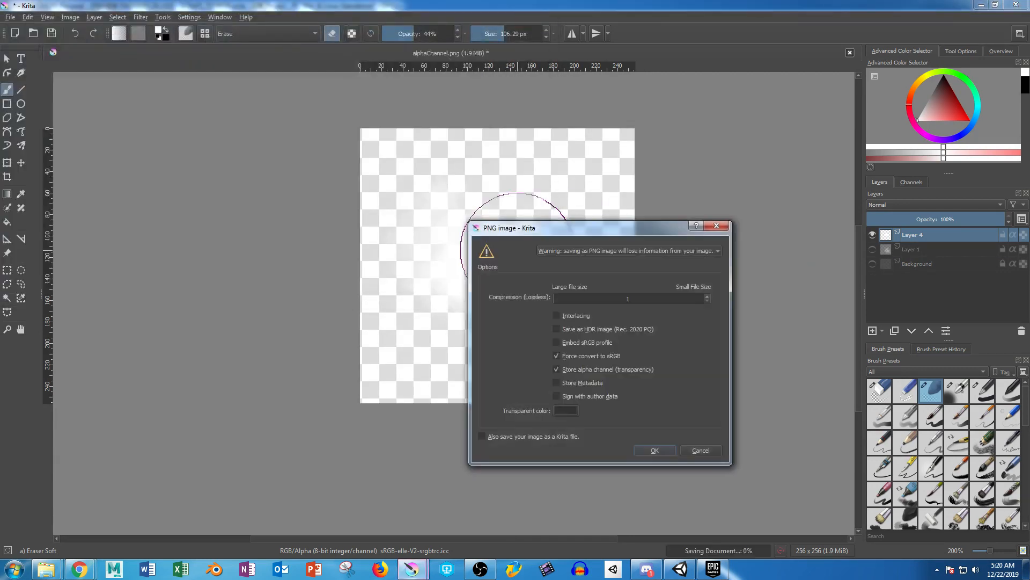
{"action": "key", "text": "Return"}
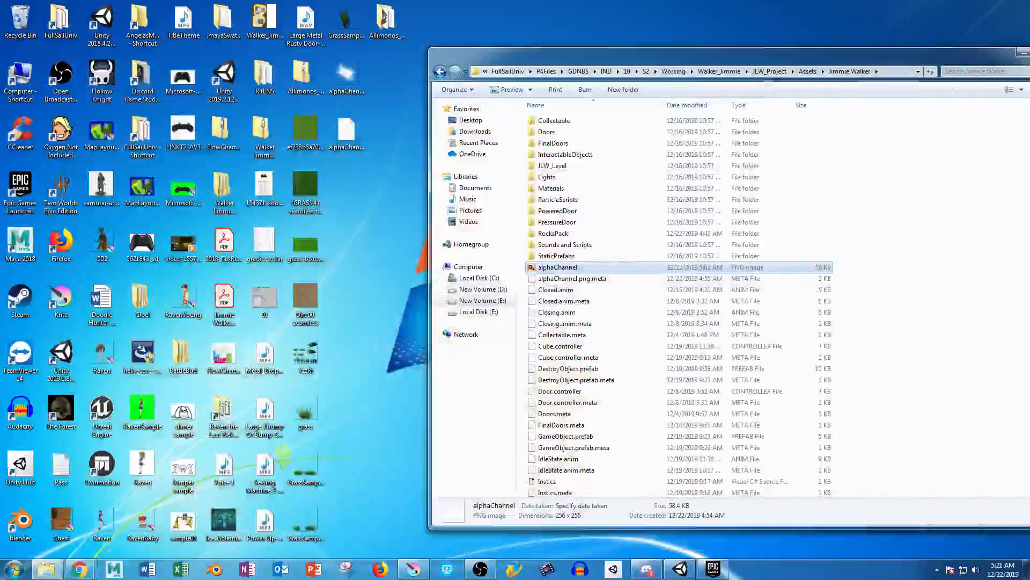
{"action": "left_click_drag", "start_coordinate": [346, 75], "coordinate": [617, 322]}
{"action": "left_click", "coordinate": [448, 202]}
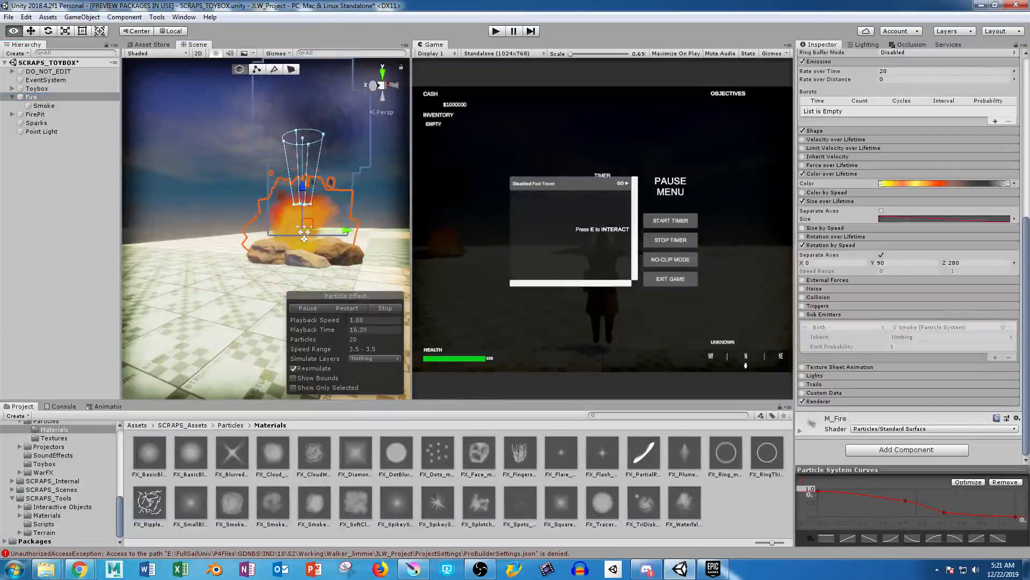
Examine the fire particles with the reworked texture up close in Unity's Scene view.
{"action": "left_click_drag", "start_coordinate": [241, 215], "coordinate": [274, 242], "text": "alt"}
{"action": "middle_click_drag", "start_coordinate": [290, 279], "coordinate": [285, 228]}
{"action": "scroll", "coordinate": [296, 199], "scroll_direction": "up", "scroll_amount": 4}
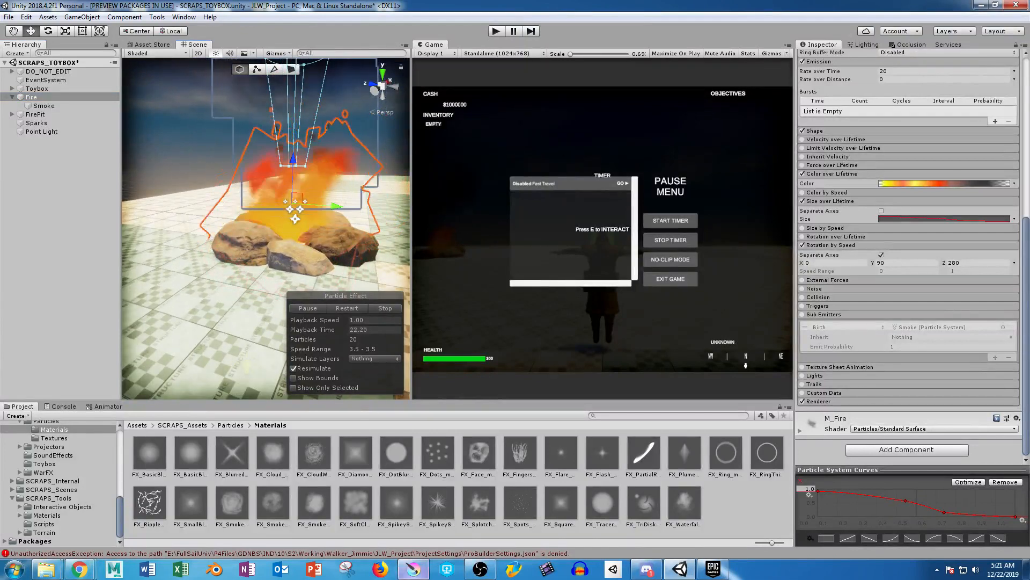
Switch to Krita, show the Background layer and erase soft spots about 20 px wide through the cloud's centre on Layer 4.
{"action": "left_click", "coordinate": [414, 568]}
{"action": "left_click", "coordinate": [873, 263]}
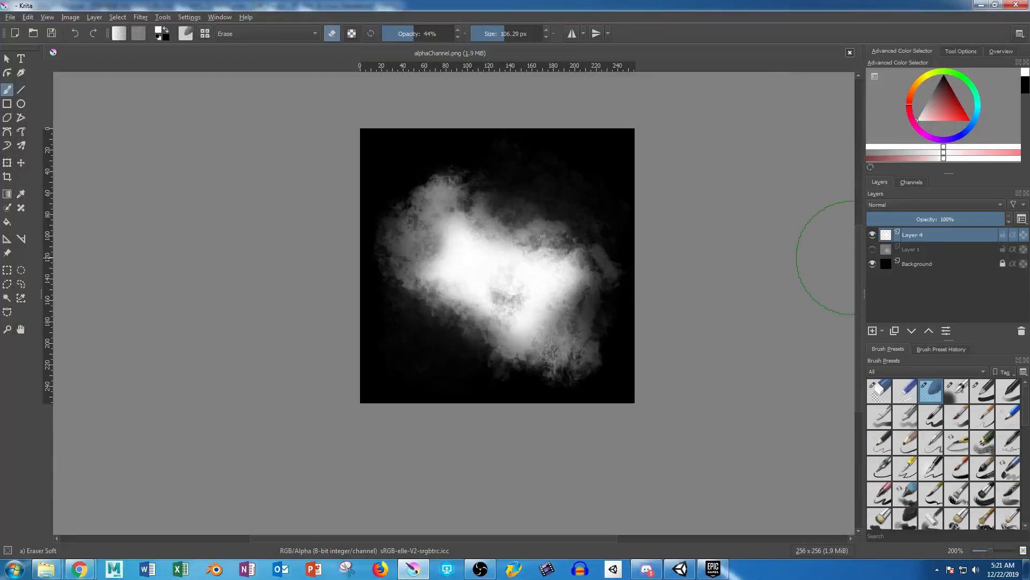
{"action": "left_click", "coordinate": [495, 34]}
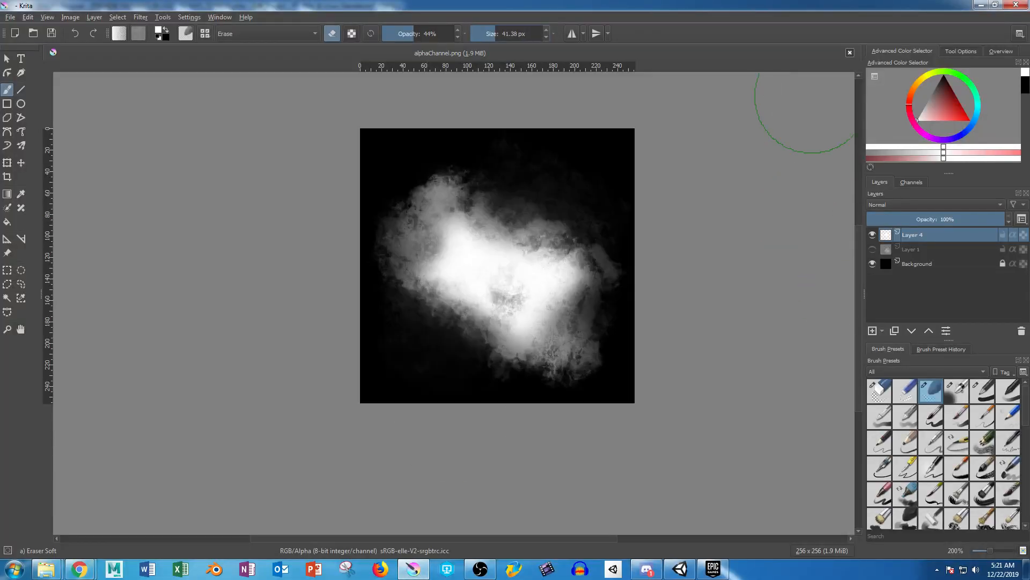
{"action": "mouse_move", "coordinate": [480, 260]}
{"action": "left_mouse_down"}
{"action": "mouse_move", "coordinate": [539, 314]}
{"action": "mouse_move", "coordinate": [462, 279]}
{"action": "mouse_move", "coordinate": [470, 267]}
{"action": "mouse_move", "coordinate": [532, 287]}
{"action": "mouse_move", "coordinate": [517, 280]}
{"action": "left_mouse_up"}
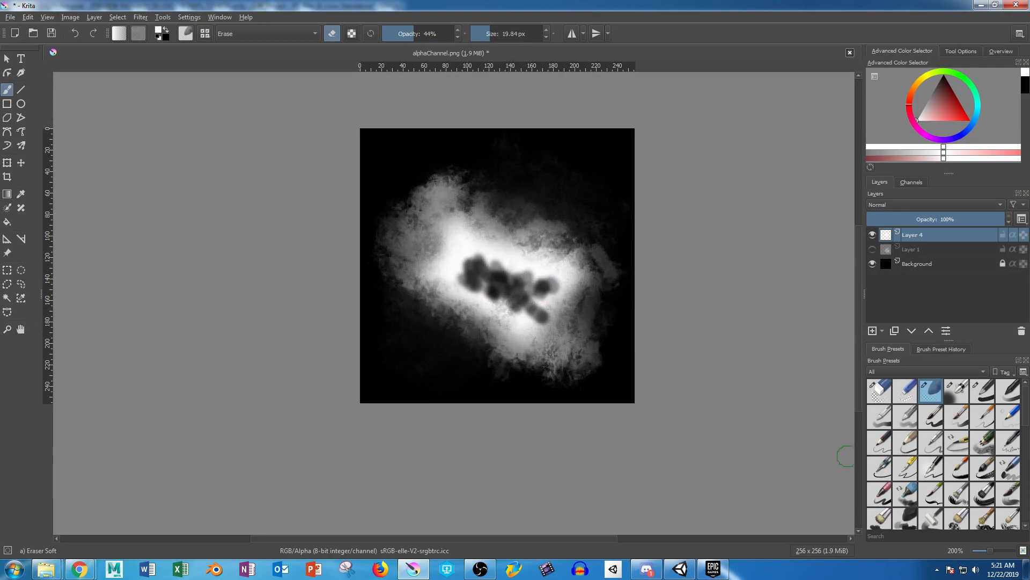
Paint white crackles over the upper and lower-left cloud on Layer 4 with the Texture Crackles brush at 100% opacity, about 71 px.
{"action": "scroll", "coordinate": [943, 454], "scroll_direction": "down", "scroll_amount": 5}
{"action": "scroll", "coordinate": [943, 454], "scroll_direction": "down", "scroll_amount": 3}
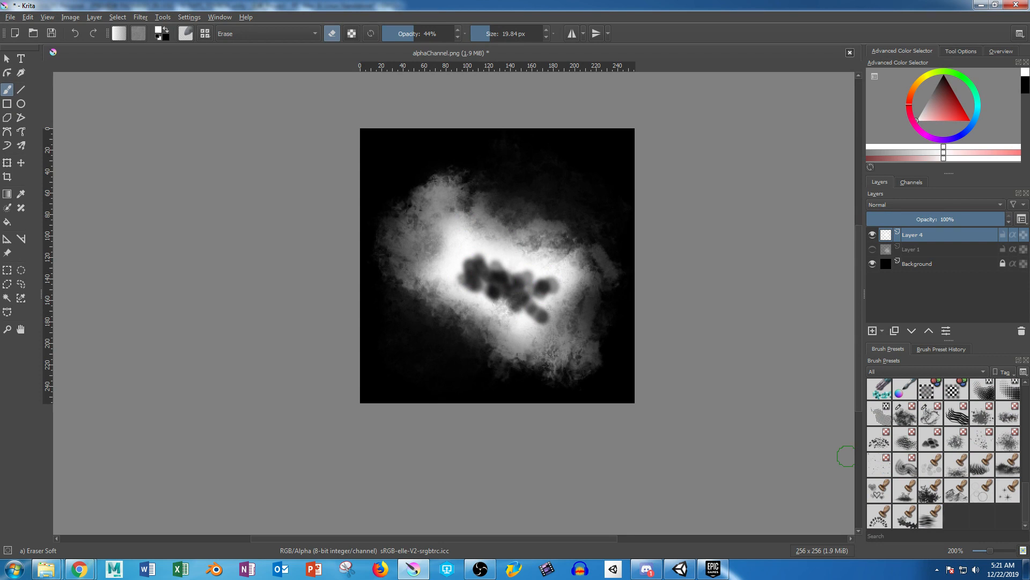
{"action": "left_click", "coordinate": [930, 413]}
{"action": "mouse_move", "coordinate": [533, 194]}
{"action": "left_mouse_down"}
{"action": "mouse_move", "coordinate": [481, 194]}
{"action": "mouse_move", "coordinate": [426, 228]}
{"action": "mouse_move", "coordinate": [430, 255]}
{"action": "mouse_move", "coordinate": [511, 192]}
{"action": "mouse_move", "coordinate": [541, 216]}
{"action": "mouse_move", "coordinate": [552, 264]}
{"action": "mouse_move", "coordinate": [494, 229]}
{"action": "mouse_move", "coordinate": [494, 279]}
{"action": "mouse_move", "coordinate": [430, 284]}
{"action": "mouse_move", "coordinate": [435, 306]}
{"action": "mouse_move", "coordinate": [483, 354]}
{"action": "mouse_move", "coordinate": [438, 338]}
{"action": "mouse_move", "coordinate": [407, 346]}
{"action": "mouse_move", "coordinate": [424, 349]}
{"action": "left_mouse_up"}
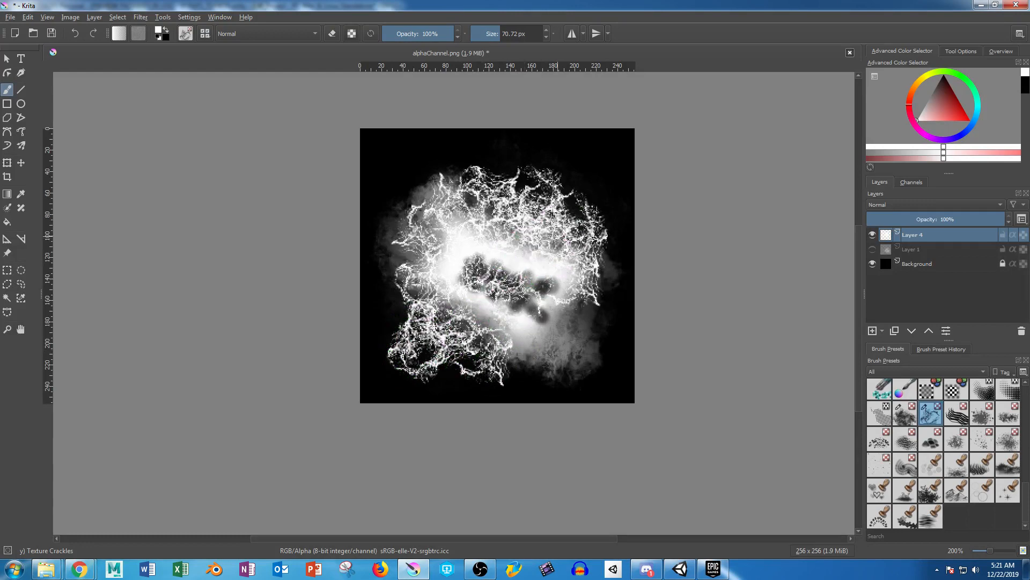
Hide the Background layer and save the texture over the alphaChannel PNG on the desktop, keeping the alpha channel stored.
{"action": "key", "text": "ctrl+shift+s"}
{"action": "left_click", "coordinate": [518, 284]}
{"action": "left_click", "coordinate": [872, 263]}
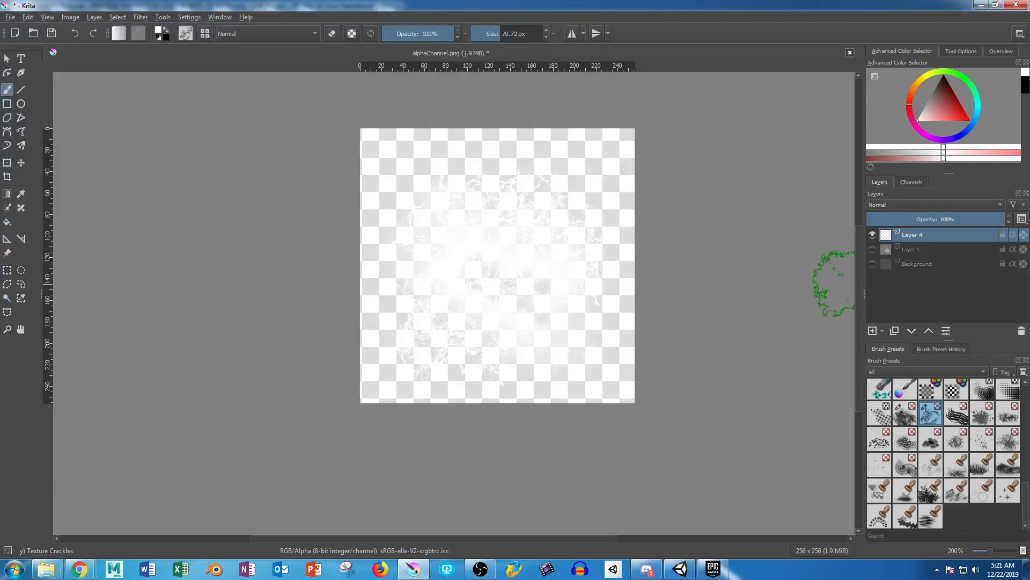
{"action": "key", "text": "ctrl+shift+s"}
{"action": "key", "text": "Return"}
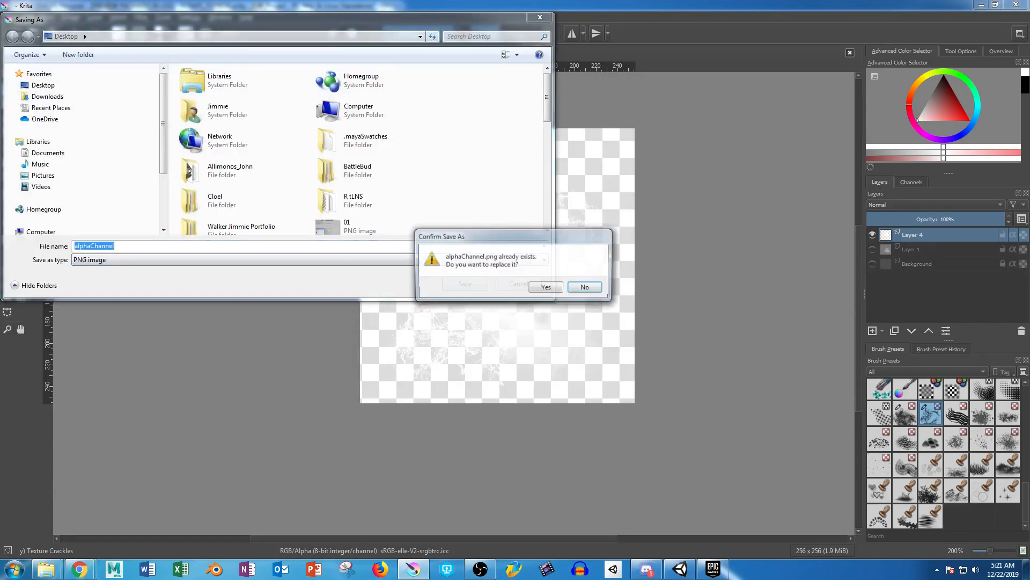
{"action": "key", "text": "Left"}
{"action": "key", "text": "Return"}
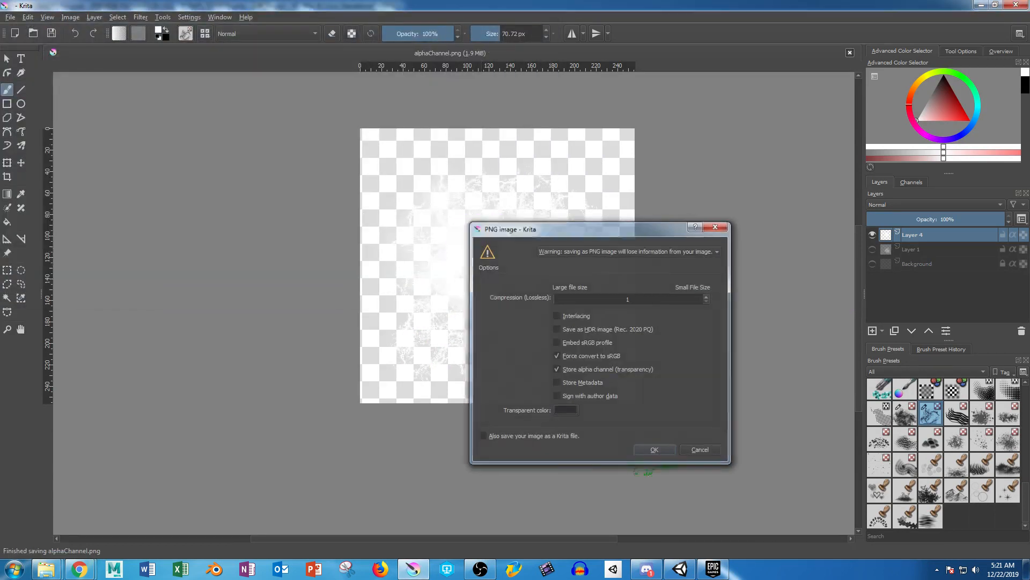
{"action": "left_click", "coordinate": [654, 450]}
Copy the alphaChannel PNG from the desktop into the Unity project's assets folder, replacing the existing file.
{"action": "left_click", "coordinate": [981, 5]}
{"action": "left_click", "coordinate": [981, 5]}
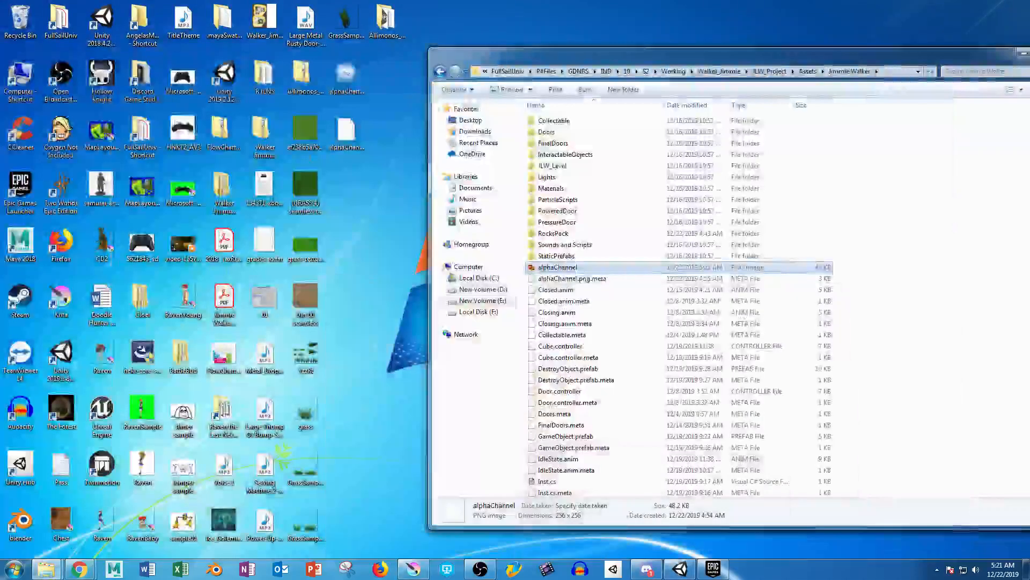
{"action": "left_click_drag", "start_coordinate": [345, 73], "coordinate": [829, 278]}
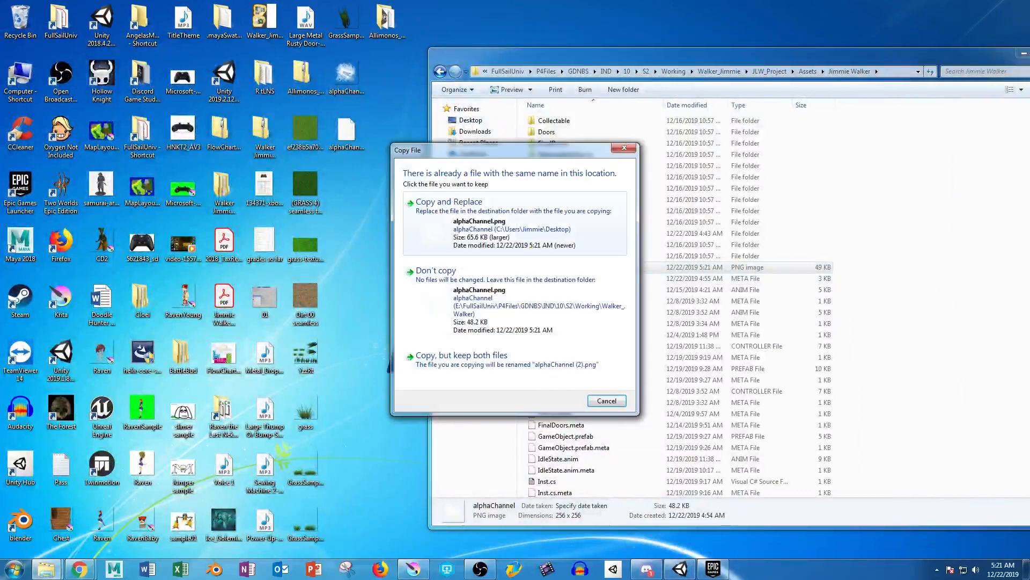
{"action": "left_click", "coordinate": [537, 220]}
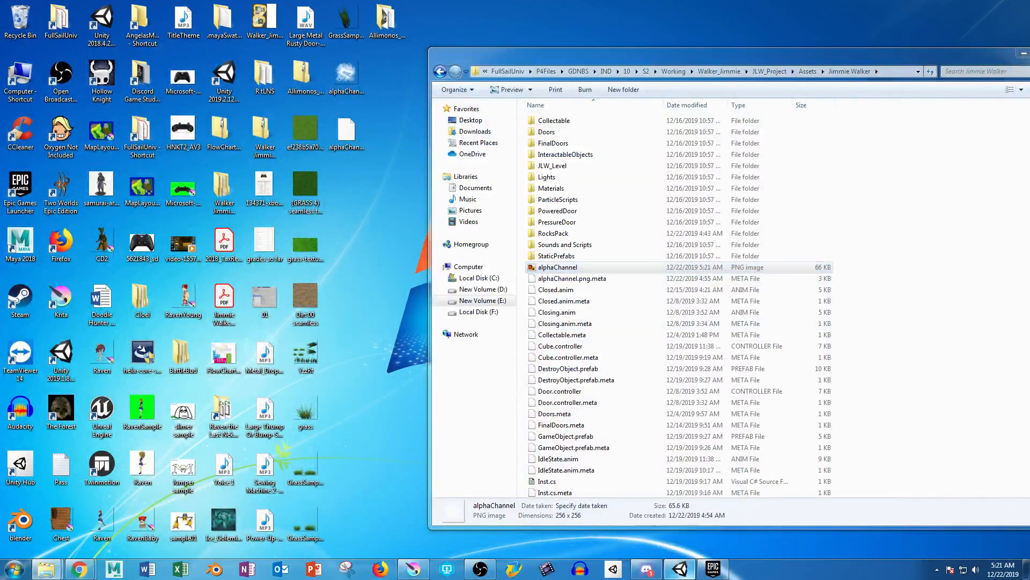
Switch to Unity and reshape the Fire system's Size over Lifetime curve to start near zero and peak at 0.195, 1.00.
{"action": "left_click", "coordinate": [680, 569]}
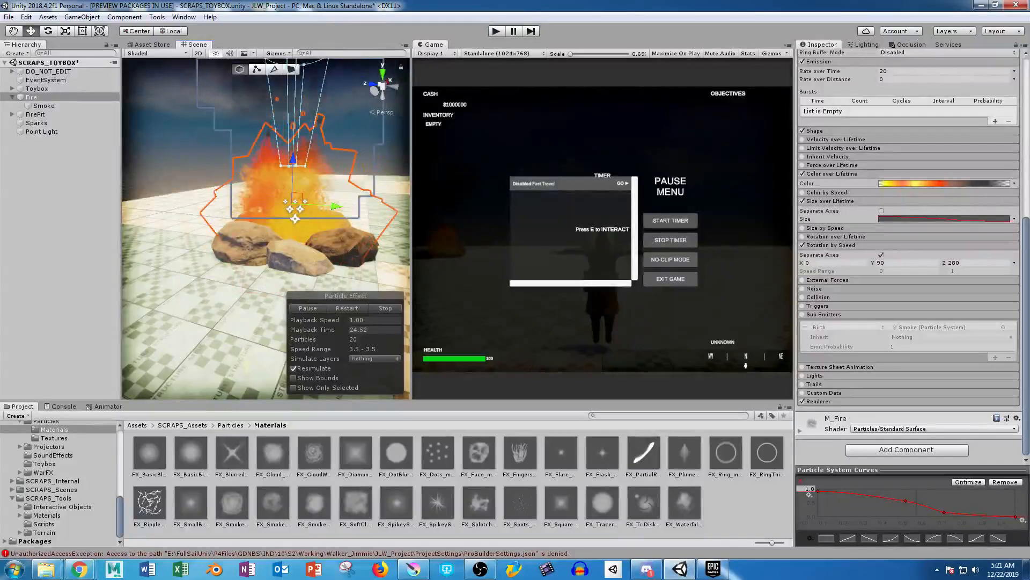
{"action": "mouse_move", "coordinate": [268, 214]}
{"action": "left_mouse_down", "text": "alt"}
{"action": "mouse_move", "coordinate": [226, 236]}
{"action": "mouse_move", "coordinate": [239, 239]}
{"action": "mouse_move", "coordinate": [257, 212]}
{"action": "left_mouse_up", "text": "alt"}
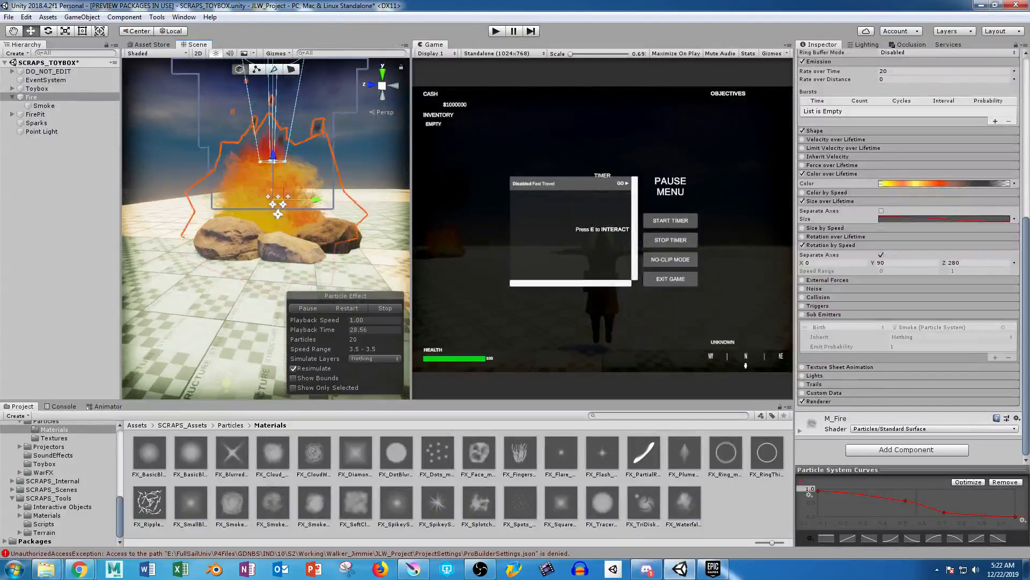
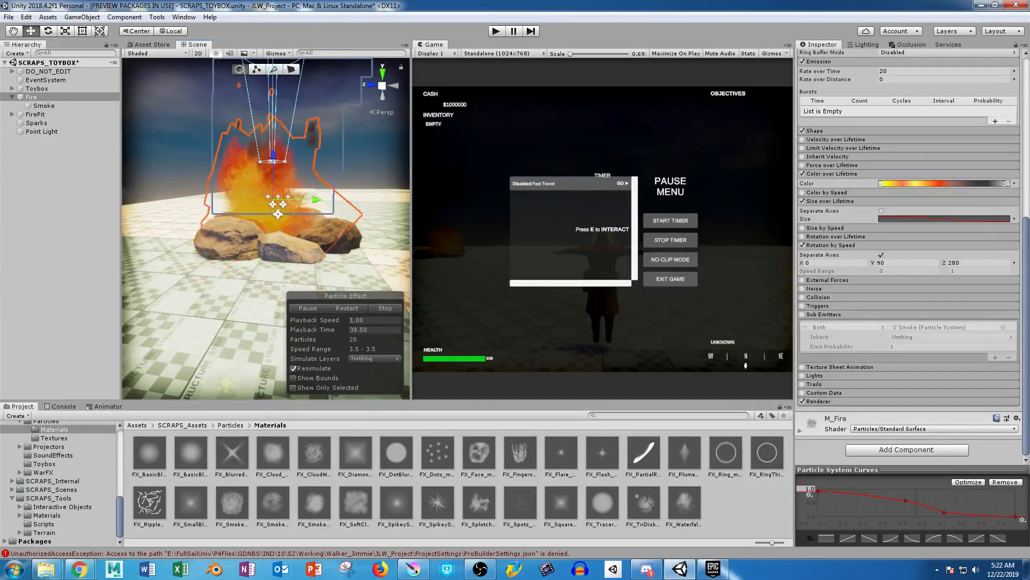
{"action": "left_click", "coordinate": [943, 219]}
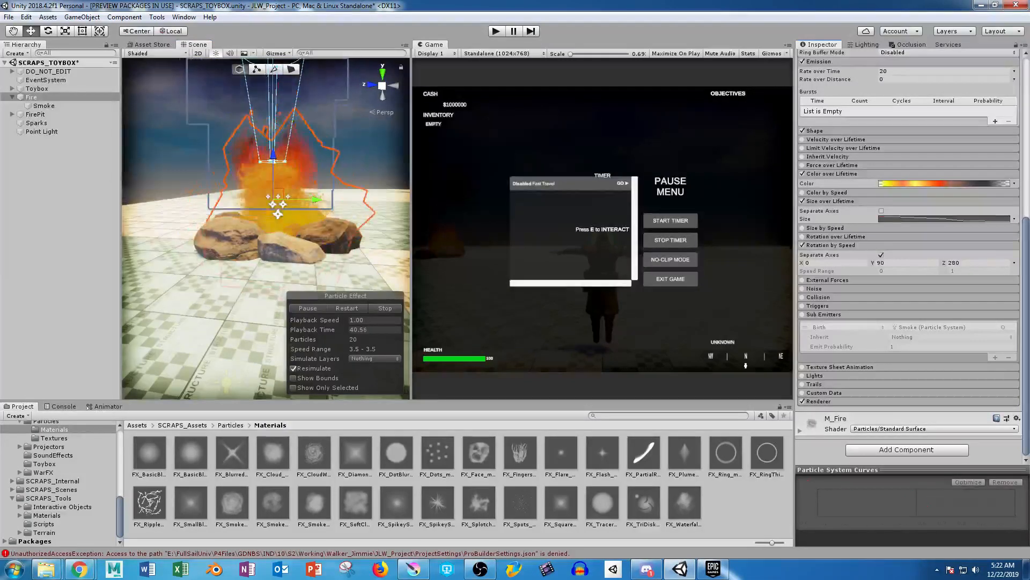
{"action": "left_click", "coordinate": [943, 219]}
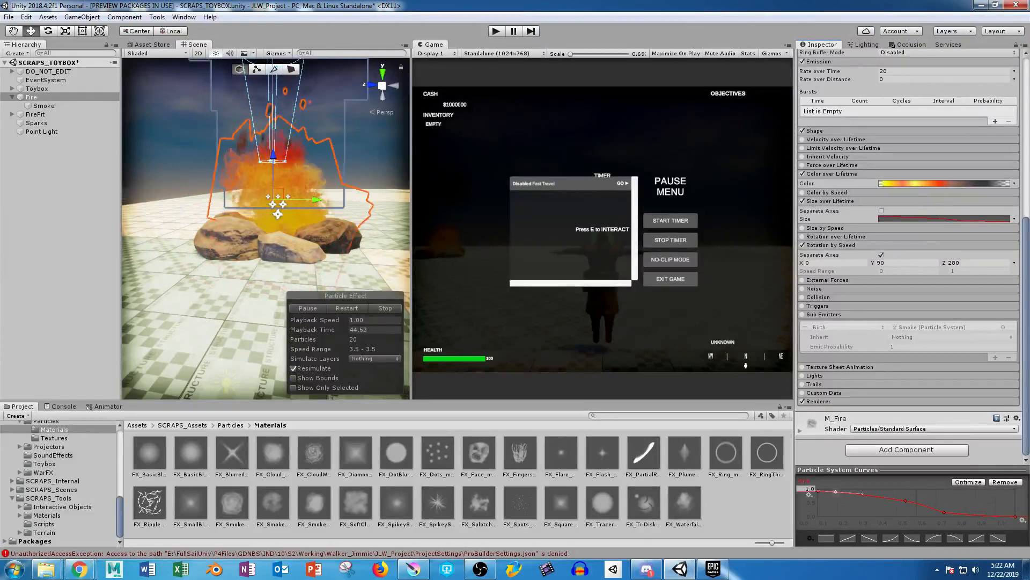
{"action": "left_click_drag", "start_coordinate": [808, 492], "coordinate": [809, 519]}
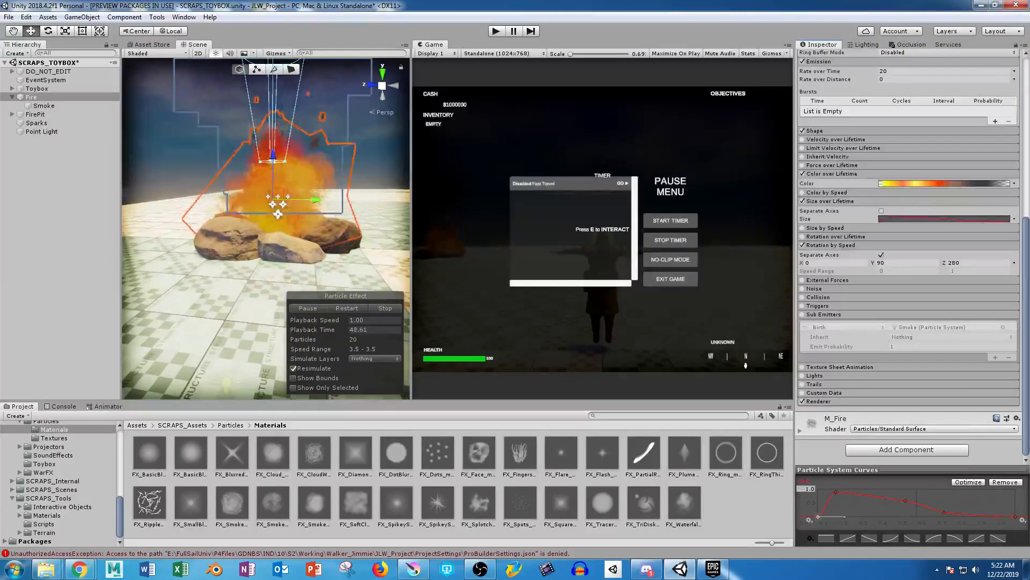
{"action": "left_click", "coordinate": [836, 492]}
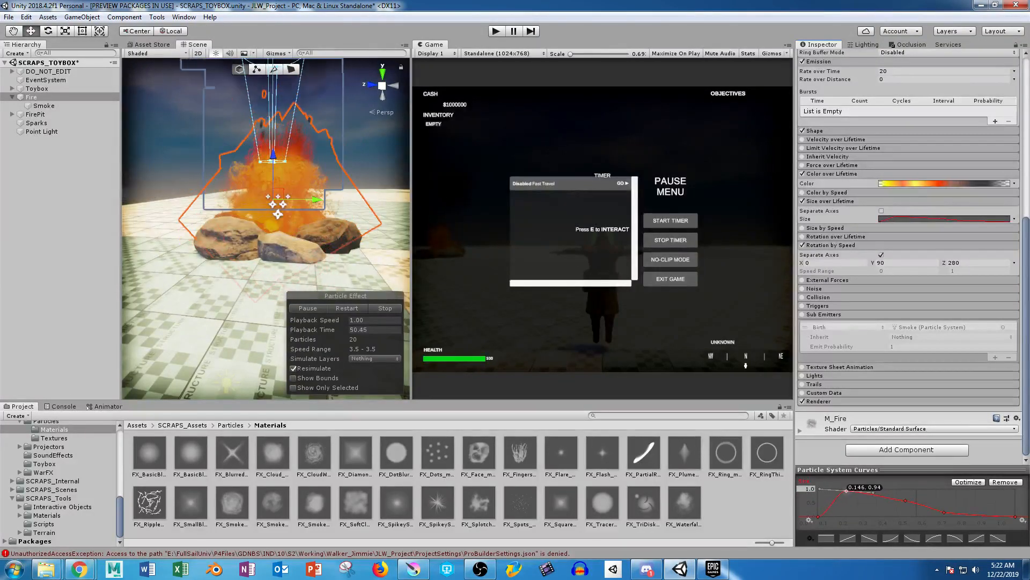
{"action": "left_click_drag", "start_coordinate": [847, 491], "coordinate": [853, 489]}
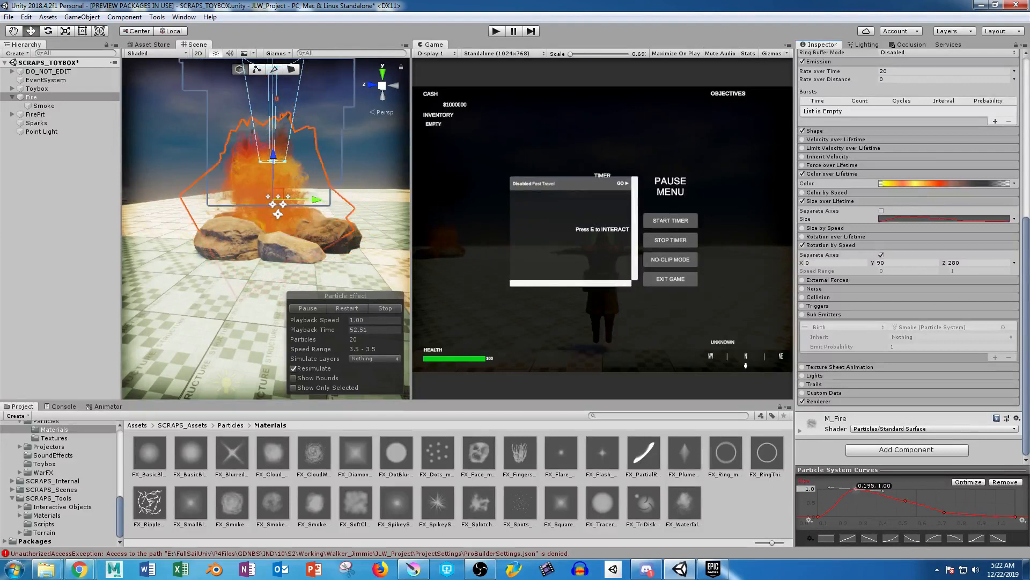
Examine the fire particles with the crackled texture and reshaped size curve from several angles and distances in the Scene view.
{"action": "right_click_drag", "start_coordinate": [252, 182], "coordinate": [265, 214]}
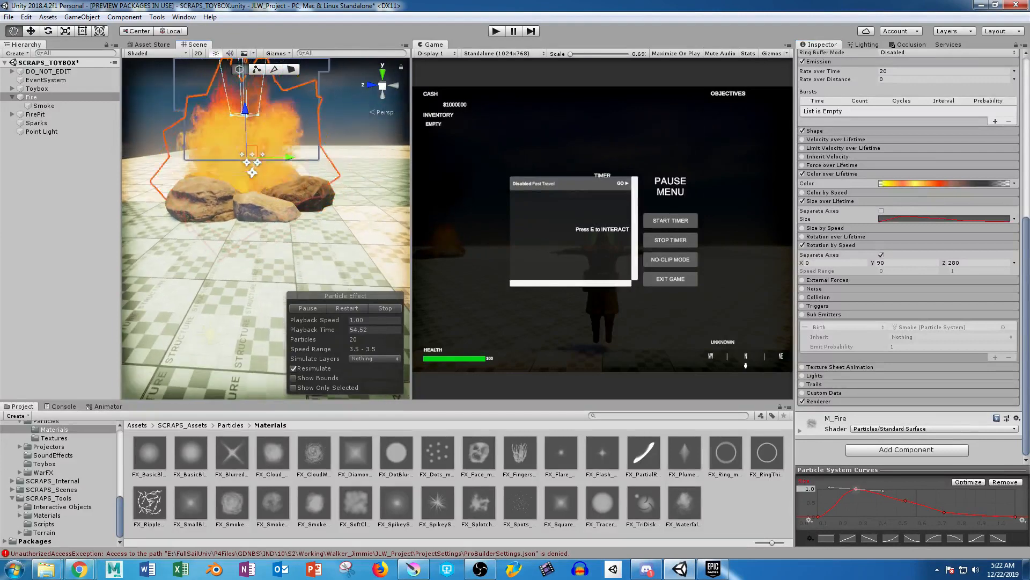
{"action": "mouse_move", "coordinate": [265, 214]}
{"action": "middle_mouse_down"}
{"action": "mouse_move", "coordinate": [278, 292]}
{"action": "mouse_move", "coordinate": [272, 225]}
{"action": "middle_mouse_up"}
{"action": "right_click_drag", "start_coordinate": [273, 225], "coordinate": [270, 197]}
{"action": "middle_click_drag", "start_coordinate": [270, 197], "coordinate": [270, 161]}
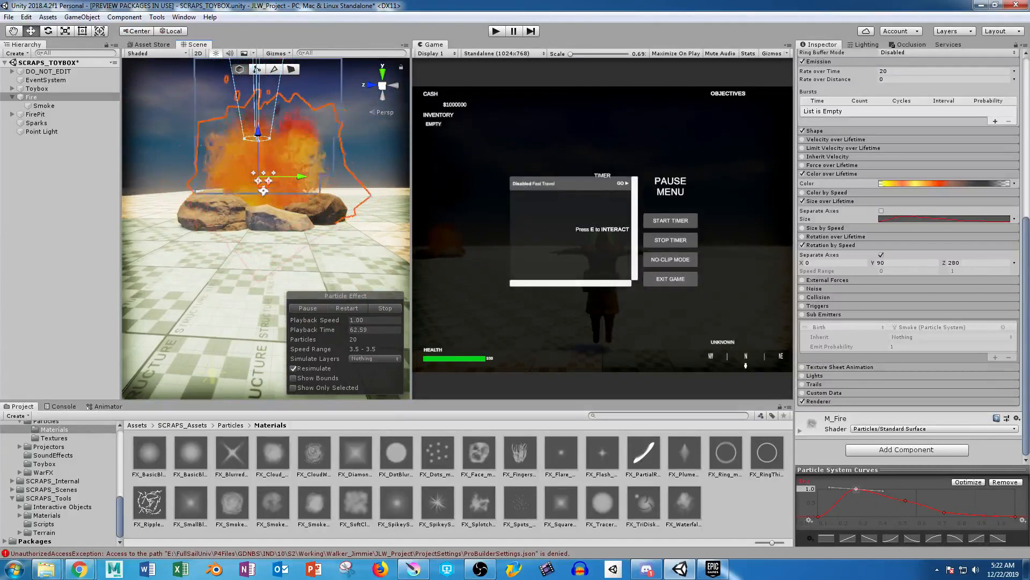
{"action": "scroll", "coordinate": [908, 241], "scroll_direction": "up", "scroll_amount": 5}
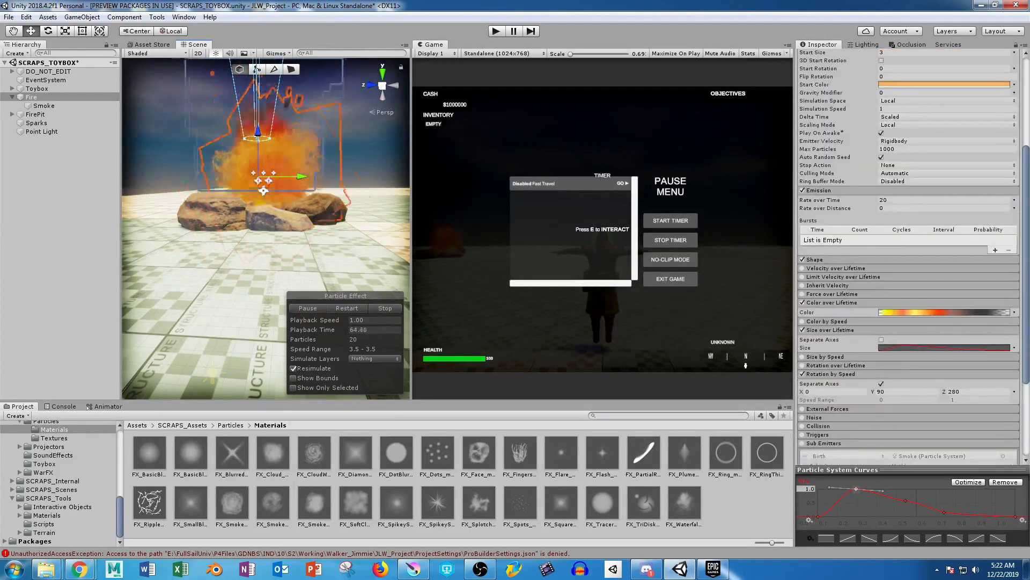
{"action": "scroll", "coordinate": [265, 226], "scroll_direction": "down", "scroll_amount": 6}
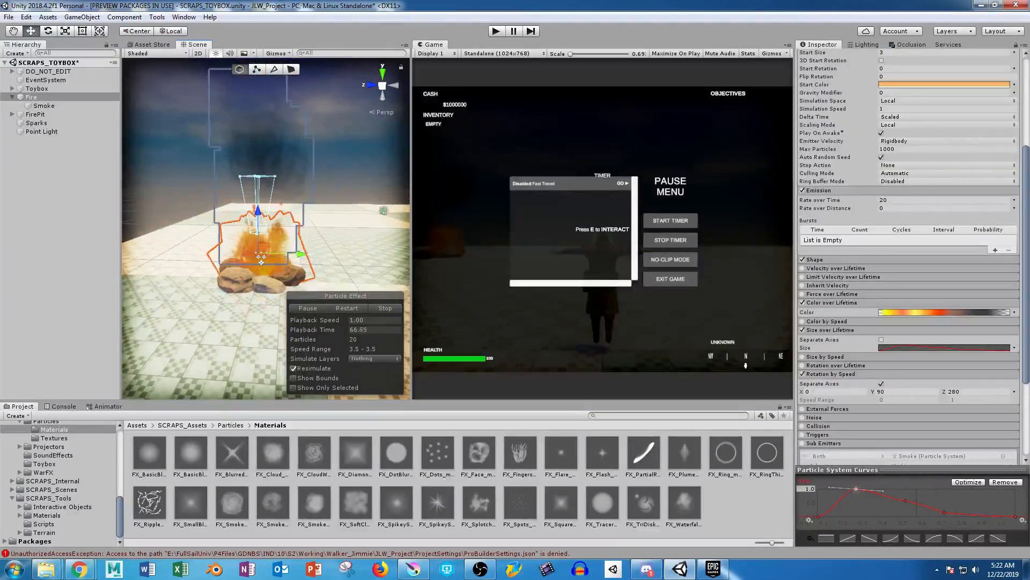
{"action": "mouse_move", "coordinate": [266, 226]}
{"action": "left_mouse_down", "text": "alt"}
{"action": "mouse_move", "coordinate": [279, 223]}
{"action": "mouse_move", "coordinate": [258, 217]}
{"action": "left_mouse_up", "text": "alt"}
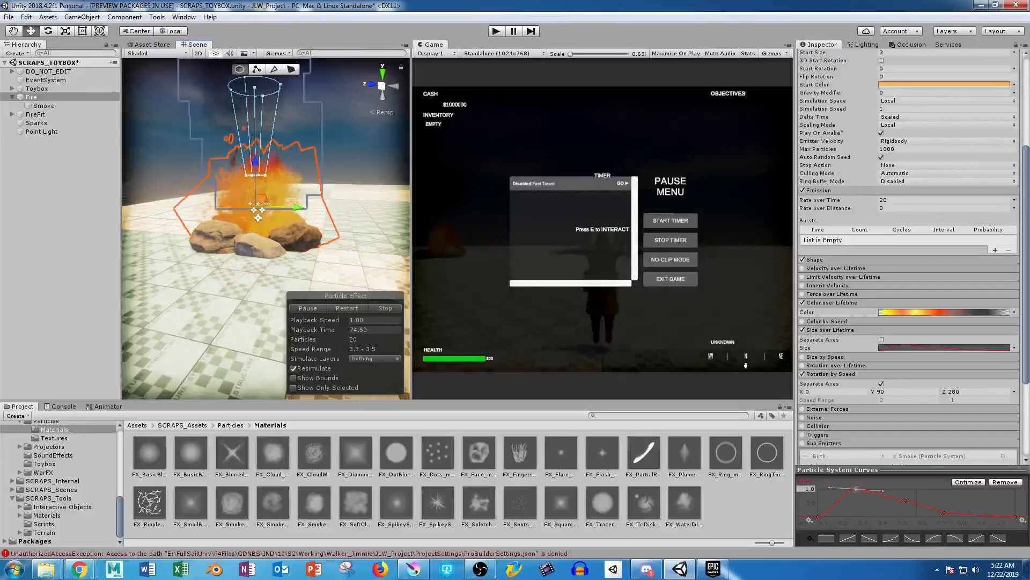
{"action": "left_click_drag", "start_coordinate": [258, 217], "coordinate": [239, 232], "text": "alt"}
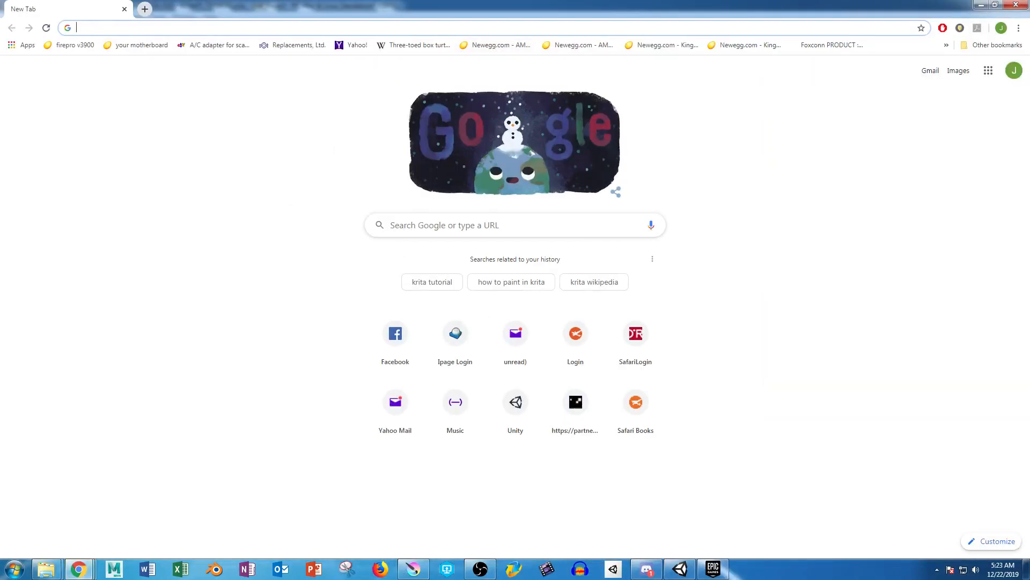
Search Google Images for "fire images" in Chrome.
{"action": "type", "text": "fire "}
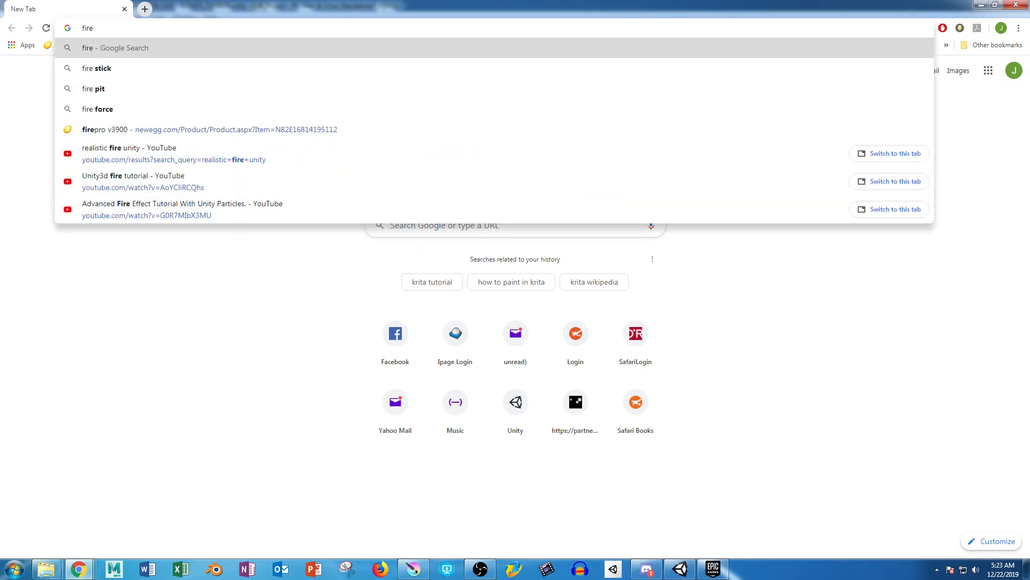
{"action": "type", "text": "images"}
{"action": "key", "text": "Return"}
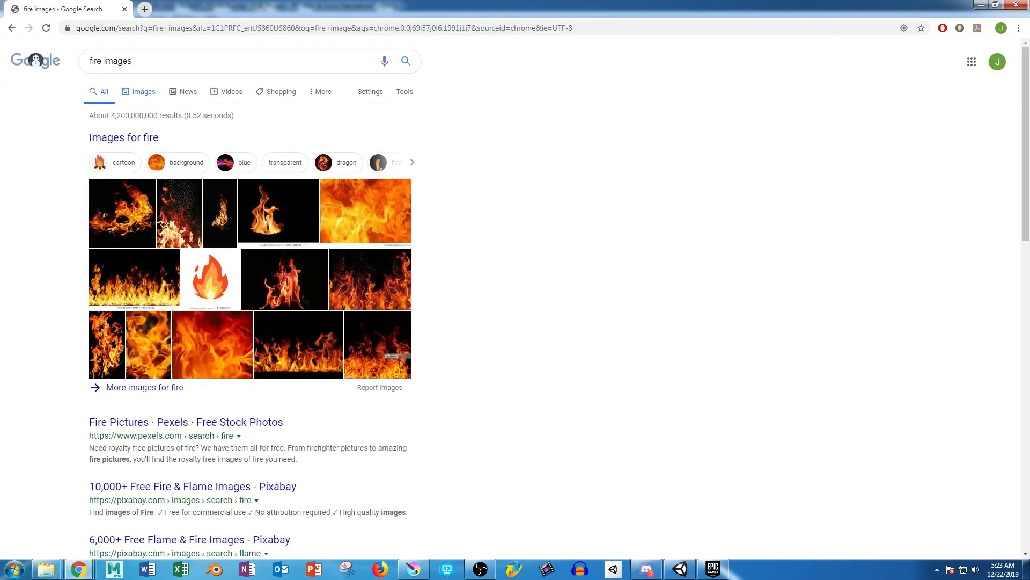
{"action": "left_click", "coordinate": [139, 92]}
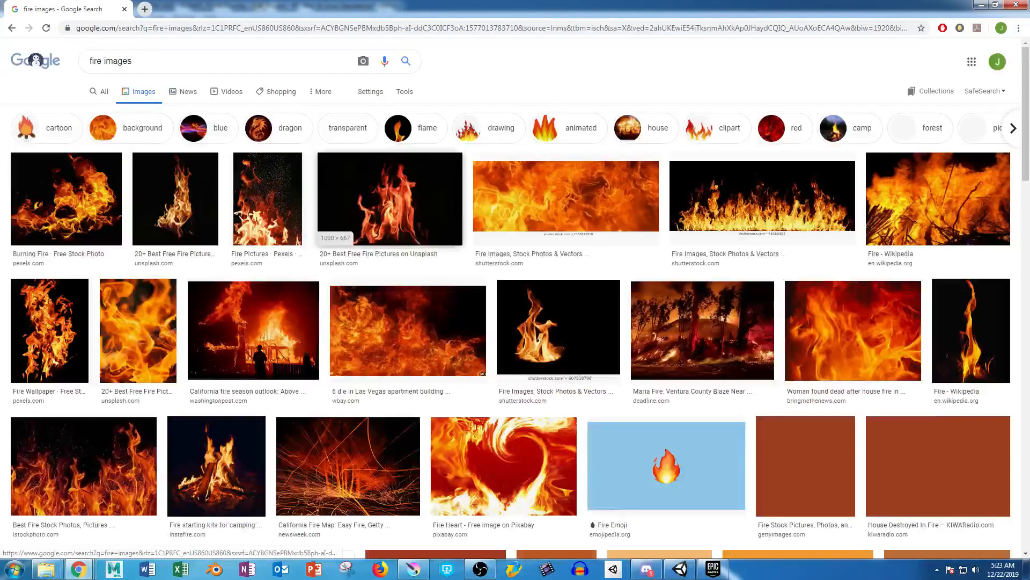
Save the Pexels photograph of a burning fire to the desktop as a JPEG under its suggested name.
{"action": "left_click", "coordinate": [66, 199]}
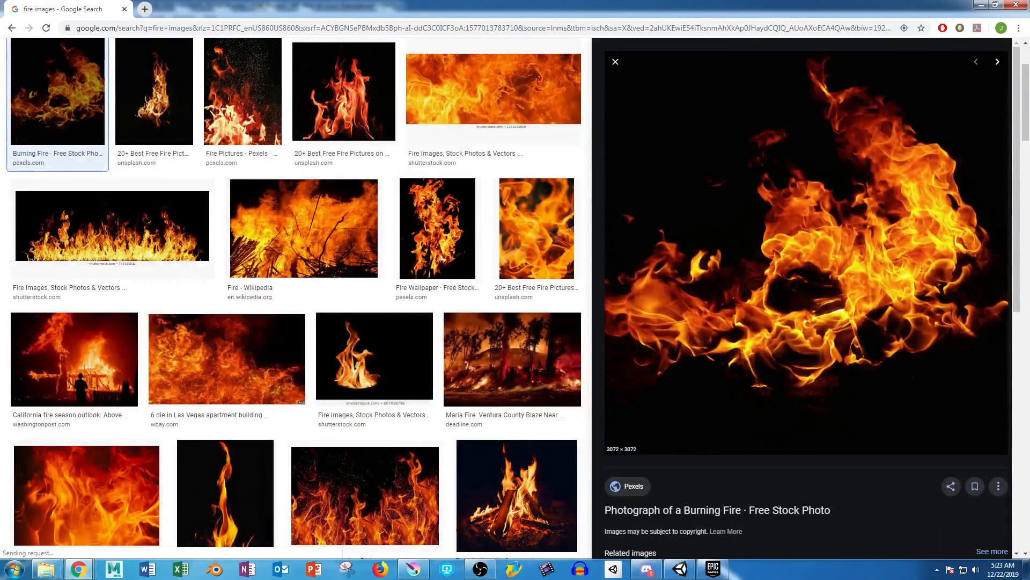
{"action": "right_click", "coordinate": [799, 228]}
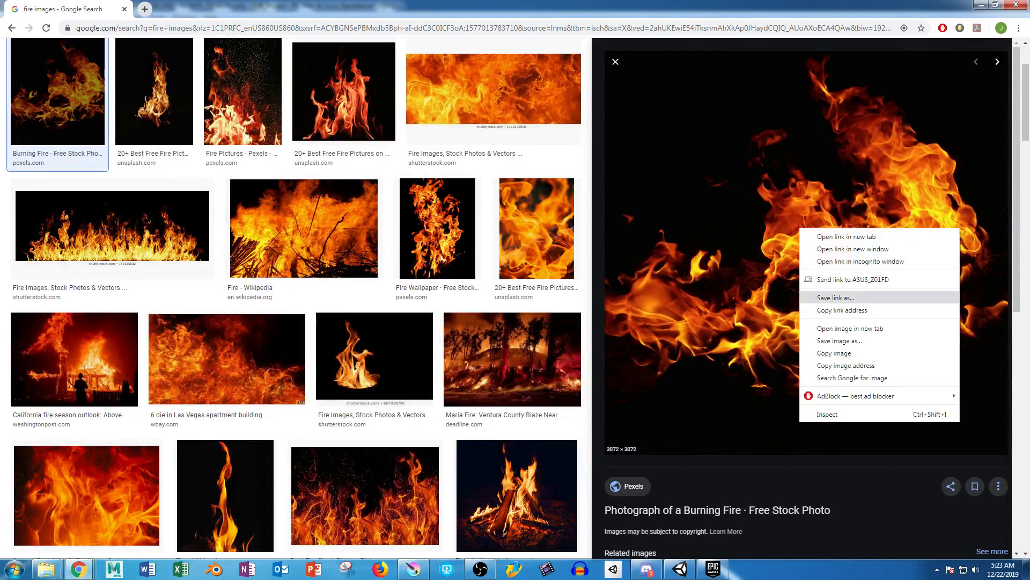
{"action": "left_click", "coordinate": [826, 337]}
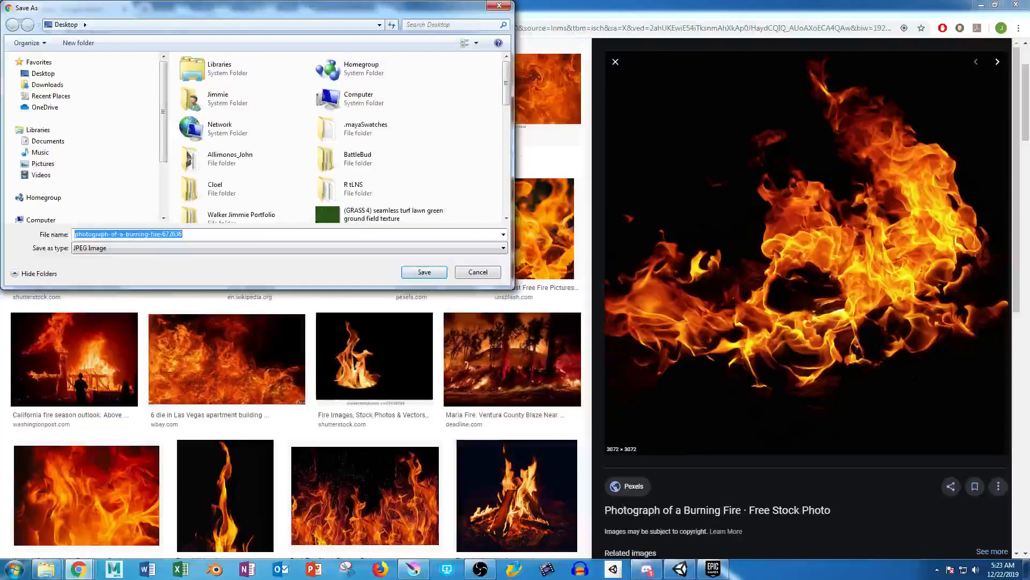
{"action": "key", "text": "Return"}
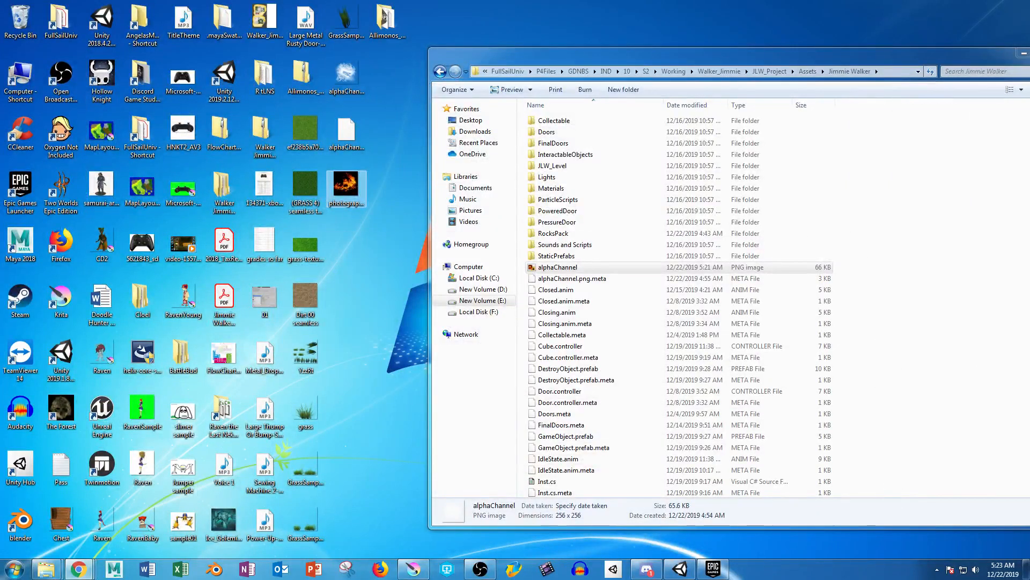
Switch to Krita and insert the burning fire photograph from the desktop as a new layer in the alphaChannel document.
{"action": "left_click", "coordinate": [413, 569]}
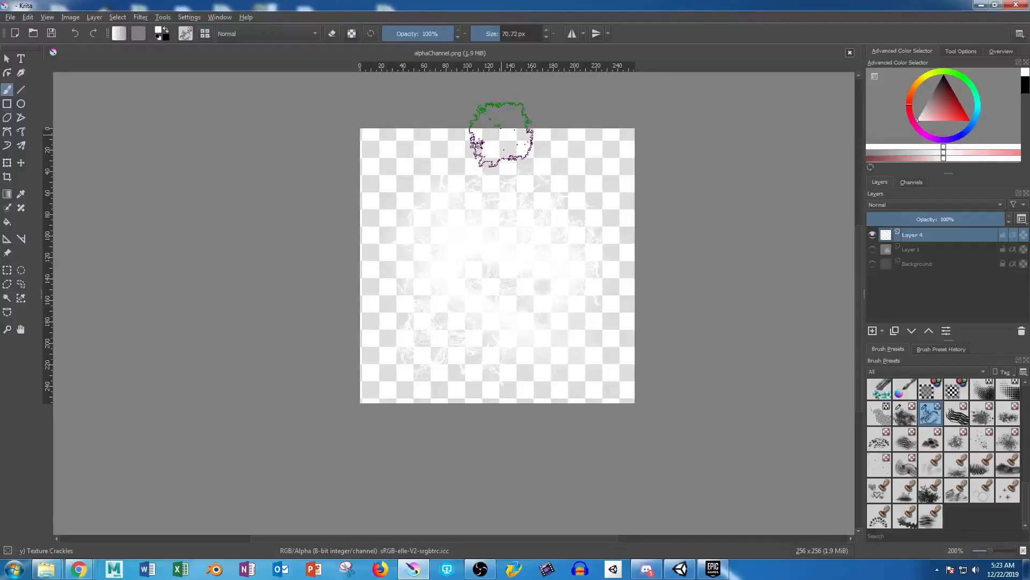
{"action": "left_click_drag", "start_coordinate": [499, 5], "coordinate": [700, 77]}
{"action": "left_click_drag", "start_coordinate": [347, 184], "coordinate": [792, 287]}
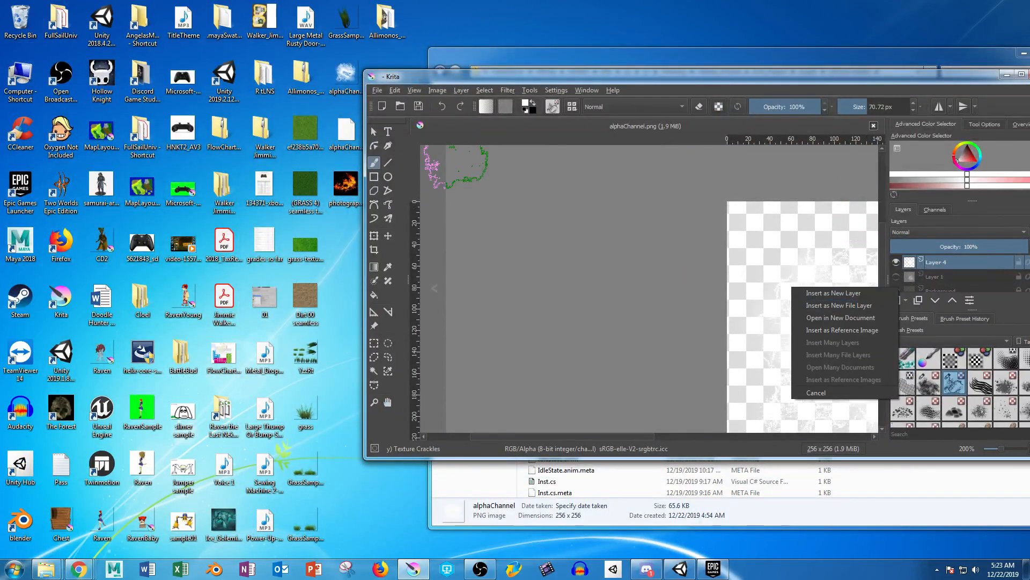
{"action": "left_click", "coordinate": [827, 293]}
{"action": "double_click", "coordinate": [838, 76]}
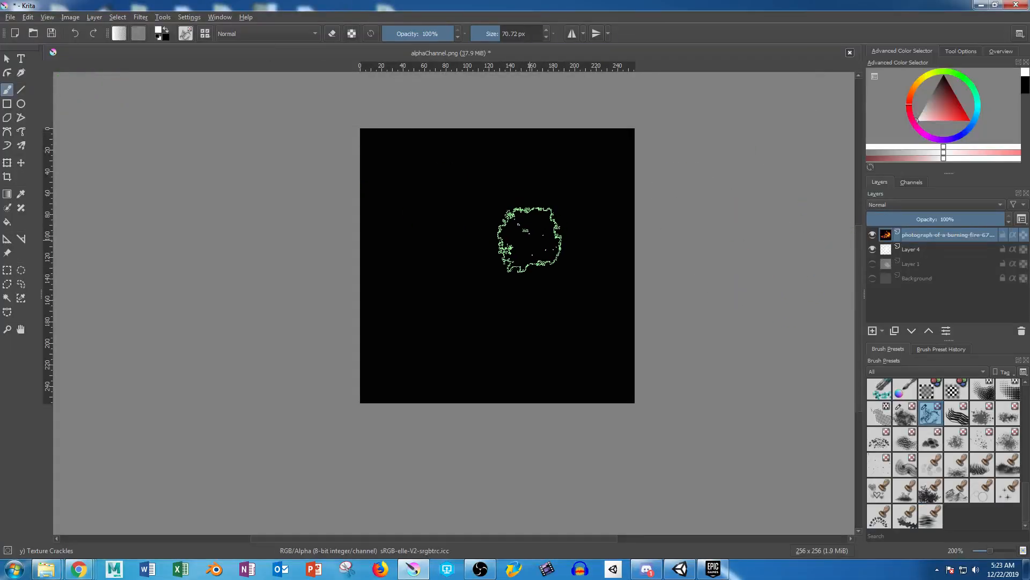
{"action": "scroll", "coordinate": [523, 255], "scroll_direction": "down", "scroll_amount": 6}
{"action": "scroll", "coordinate": [524, 255], "scroll_direction": "up", "scroll_amount": 6}
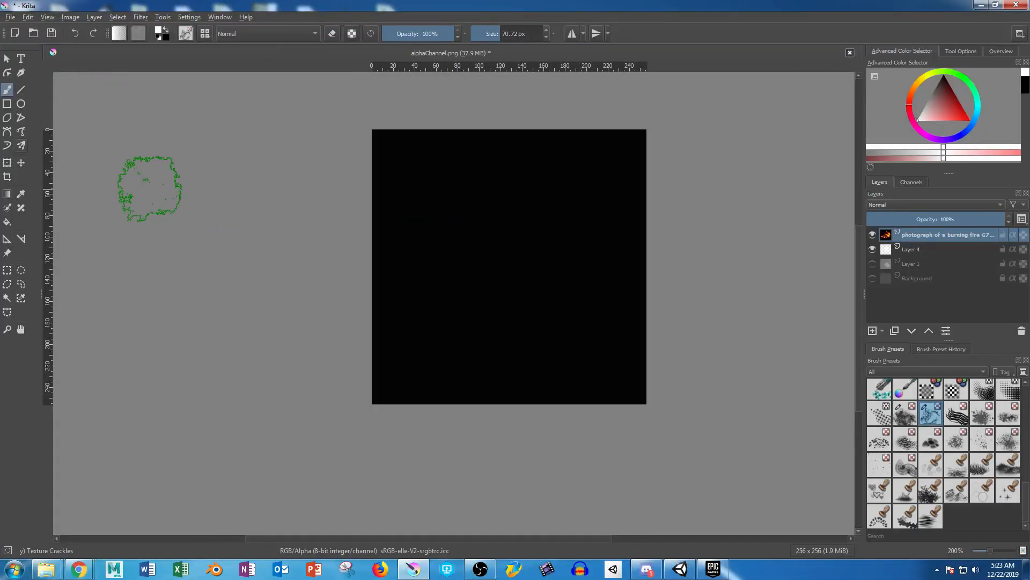
{"action": "key", "text": "ctrl+t"}
{"action": "scroll", "coordinate": [555, 262], "scroll_direction": "down", "scroll_amount": 7}
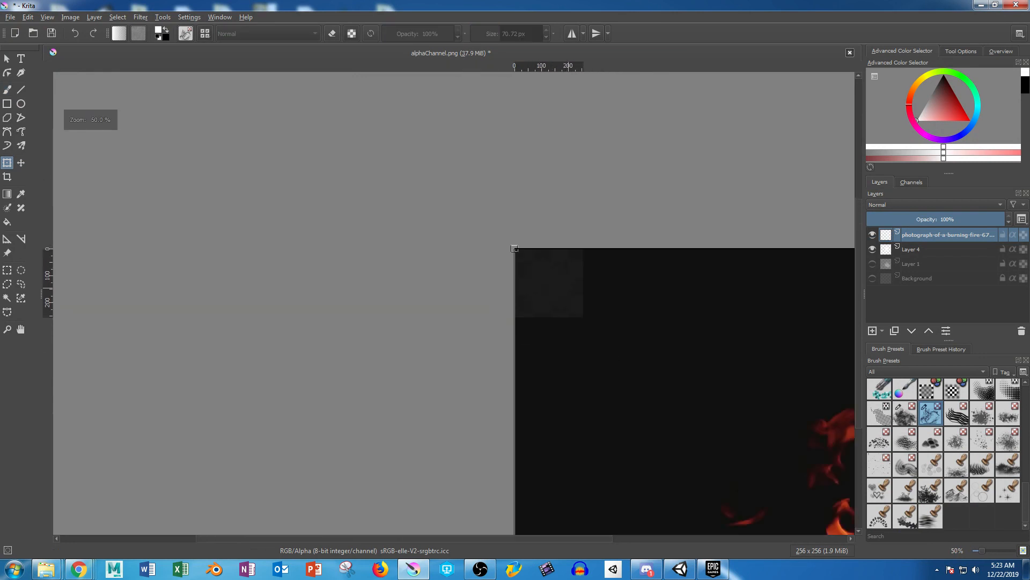
{"action": "middle_click_drag", "start_coordinate": [678, 387], "coordinate": [613, 340]}
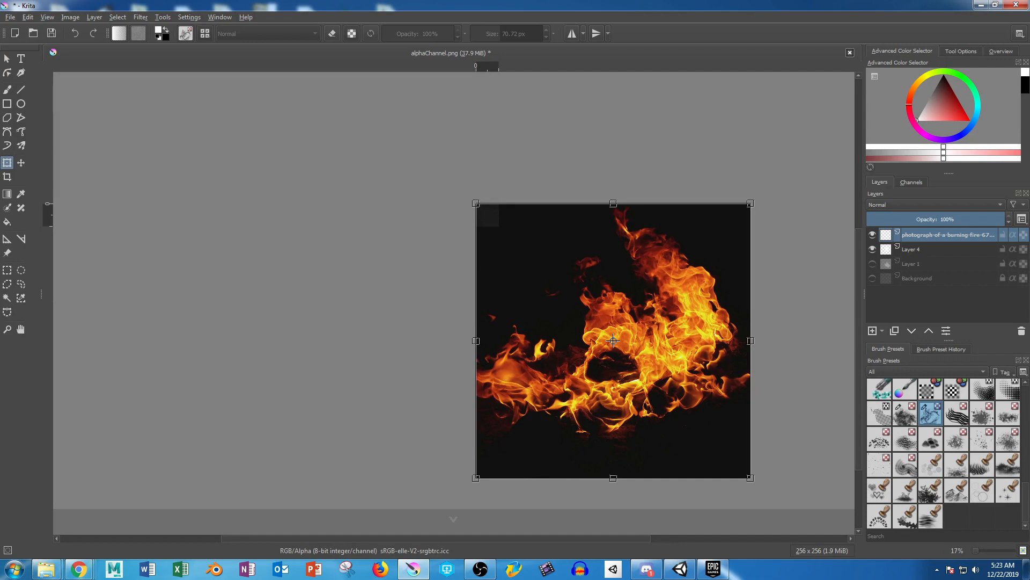
Open the burning fire photograph from the desktop as a separate new document in Krita.
{"action": "left_click_drag", "start_coordinate": [613, 5], "coordinate": [857, 39]}
{"action": "left_click_drag", "start_coordinate": [346, 186], "coordinate": [674, 189]}
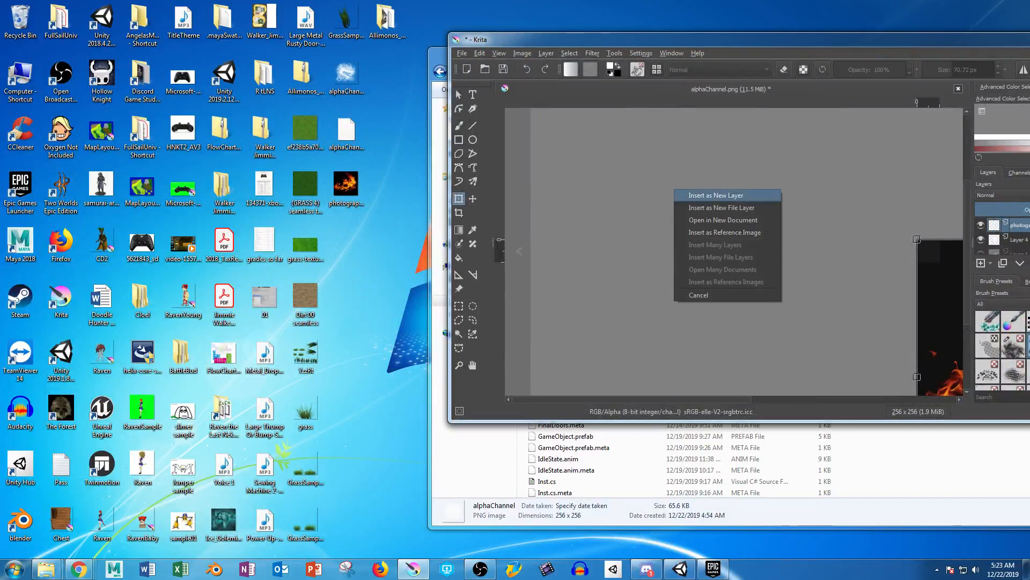
{"action": "left_click", "coordinate": [719, 219]}
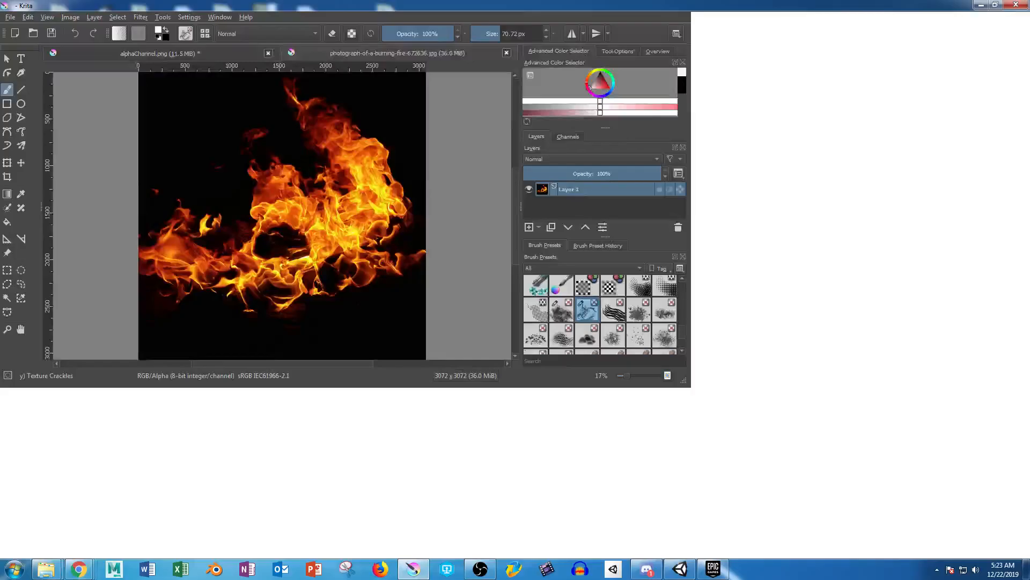
{"action": "scroll", "coordinate": [547, 287], "scroll_direction": "up", "scroll_amount": 7}
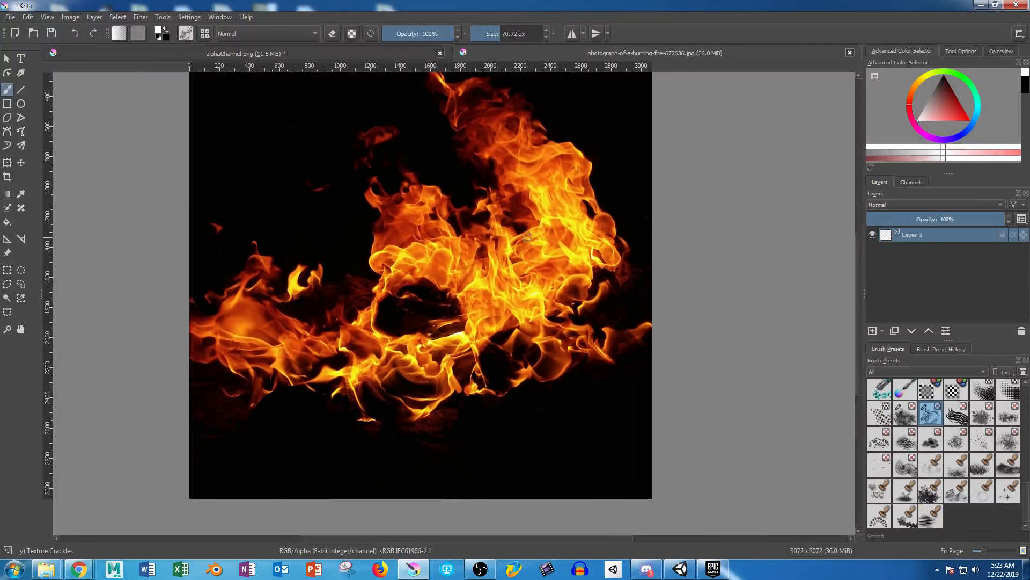
Outline the small two-pronged flame above the embers in the photograph with a freehand selection and copy it.
{"action": "scroll", "coordinate": [456, 274], "scroll_direction": "down", "scroll_amount": 6}
{"action": "scroll", "coordinate": [601, 225], "scroll_direction": "up", "scroll_amount": 4}
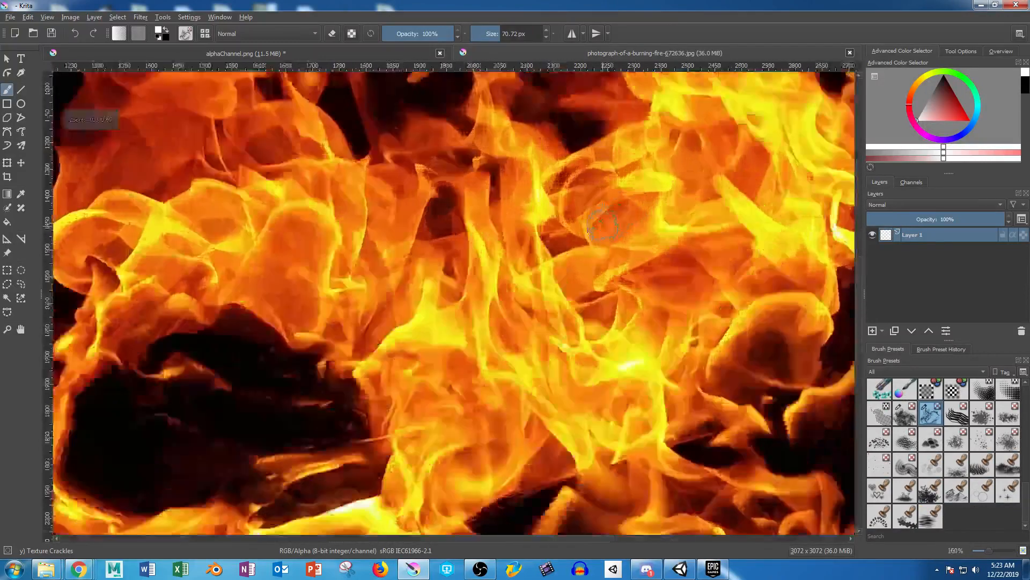
{"action": "scroll", "coordinate": [603, 224], "scroll_direction": "up", "scroll_amount": 1}
{"action": "mouse_move", "coordinate": [368, 294]}
{"action": "middle_mouse_down"}
{"action": "mouse_move", "coordinate": [643, 160]}
{"action": "mouse_move", "coordinate": [604, 203]}
{"action": "middle_mouse_up"}
{"action": "mouse_move", "coordinate": [390, 277]}
{"action": "middle_mouse_down"}
{"action": "mouse_move", "coordinate": [494, 263]}
{"action": "mouse_move", "coordinate": [542, 239]}
{"action": "middle_mouse_up"}
{"action": "middle_click_drag", "start_coordinate": [208, 278], "coordinate": [451, 433]}
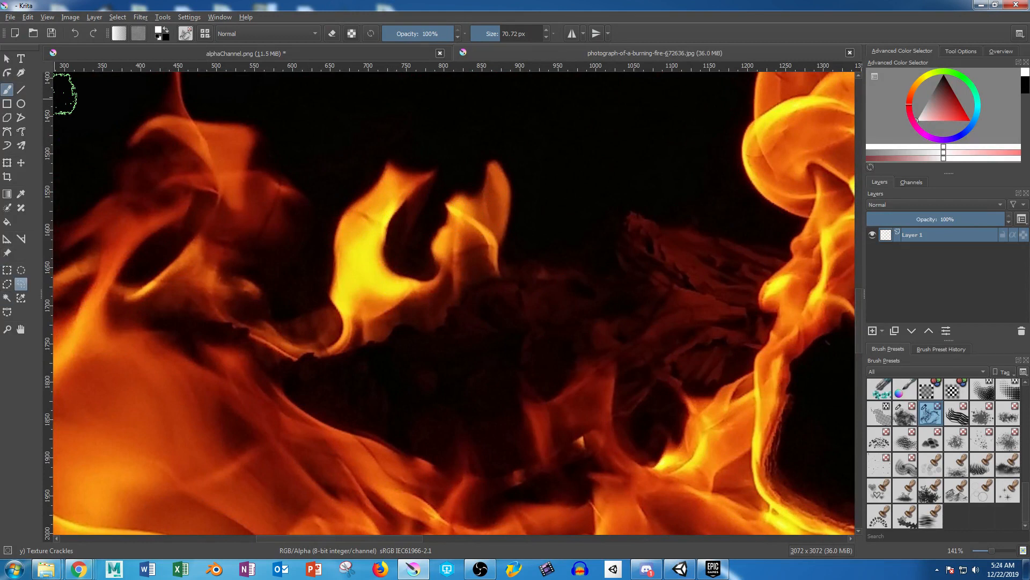
{"action": "left_click", "coordinate": [21, 283]}
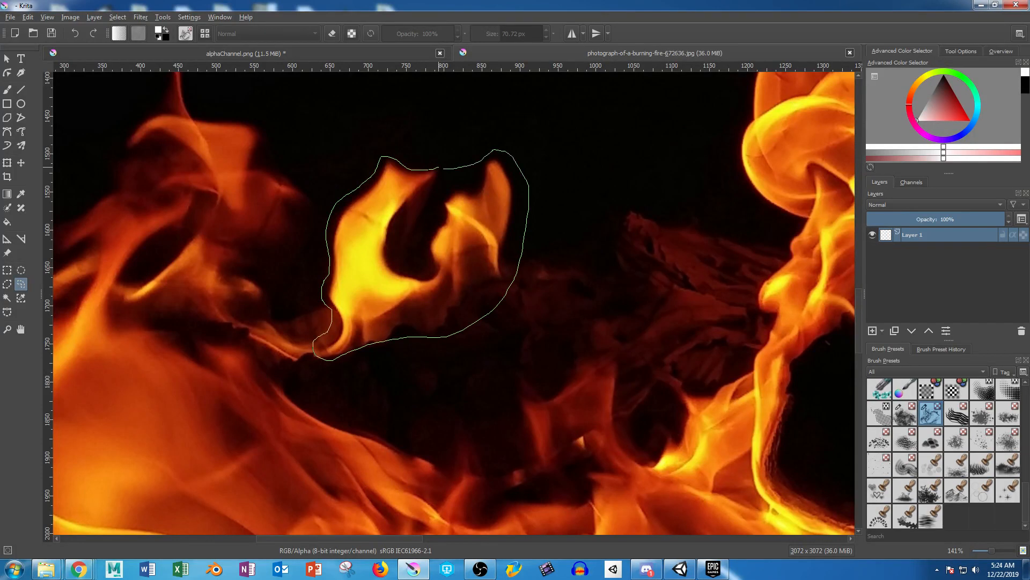
{"action": "left_click_drag", "start_coordinate": [439, 167], "coordinate": [439, 168]}
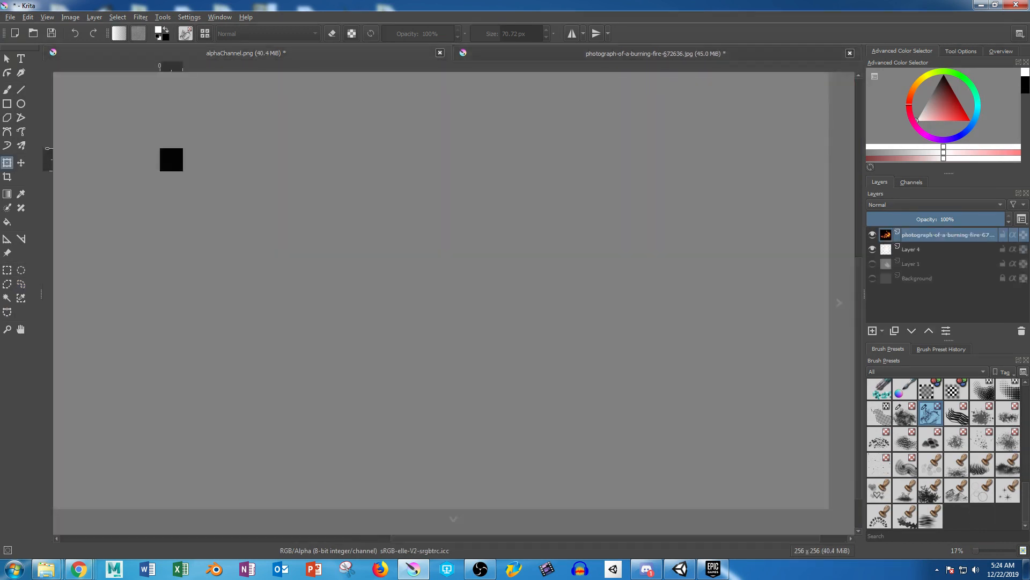
Paste the flame as a new layer in the alphaChannel document and hide the full fire photograph layer.
{"action": "key", "text": "ctrl+v"}
{"action": "middle_click_drag", "start_coordinate": [281, 118], "coordinate": [539, 232]}
{"action": "scroll", "coordinate": [540, 232], "scroll_direction": "up", "scroll_amount": 5}
{"action": "middle_click_drag", "start_coordinate": [375, 322], "coordinate": [815, 172]}
{"action": "left_click", "coordinate": [873, 249]}
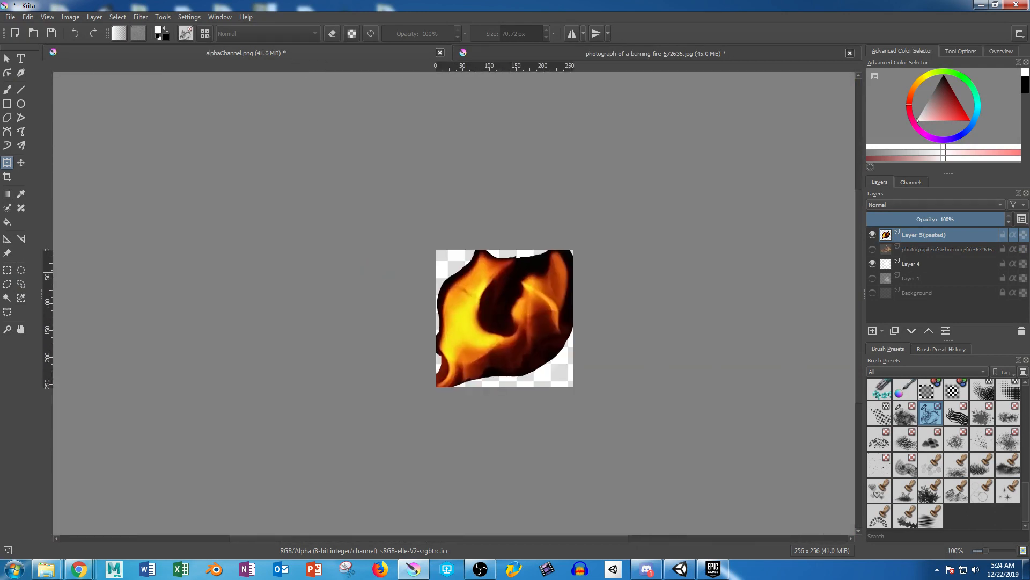
Select the black background around and between the prongs of the pasted flame by its colour.
{"action": "middle_click_drag", "start_coordinate": [635, 239], "coordinate": [665, 199]}
{"action": "scroll", "coordinate": [665, 199], "scroll_direction": "up", "scroll_amount": 5}
{"action": "scroll", "coordinate": [485, 265], "scroll_direction": "down", "scroll_amount": 1}
{"action": "middle_click_drag", "start_coordinate": [485, 266], "coordinate": [661, 201]}
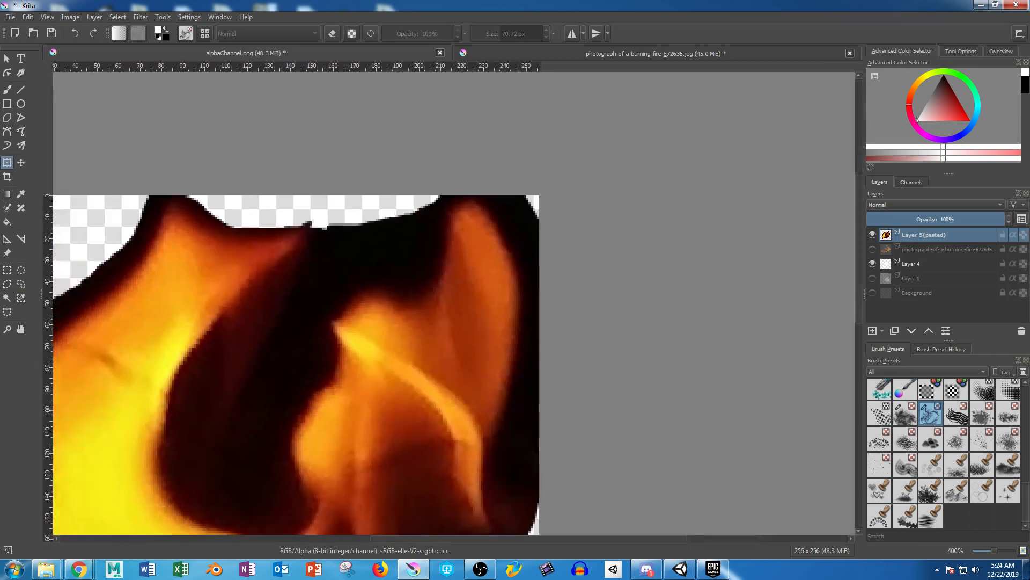
{"action": "scroll", "coordinate": [590, 242], "scroll_direction": "down", "scroll_amount": 5}
{"action": "scroll", "coordinate": [563, 226], "scroll_direction": "up", "scroll_amount": 2}
{"action": "scroll", "coordinate": [562, 223], "scroll_direction": "up", "scroll_amount": 3}
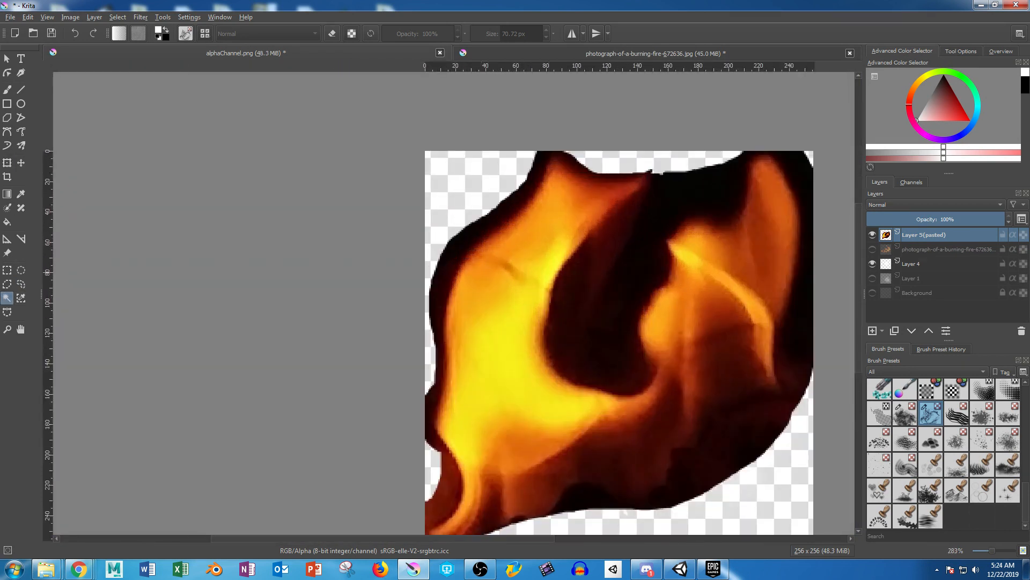
{"action": "left_click", "coordinate": [722, 189]}
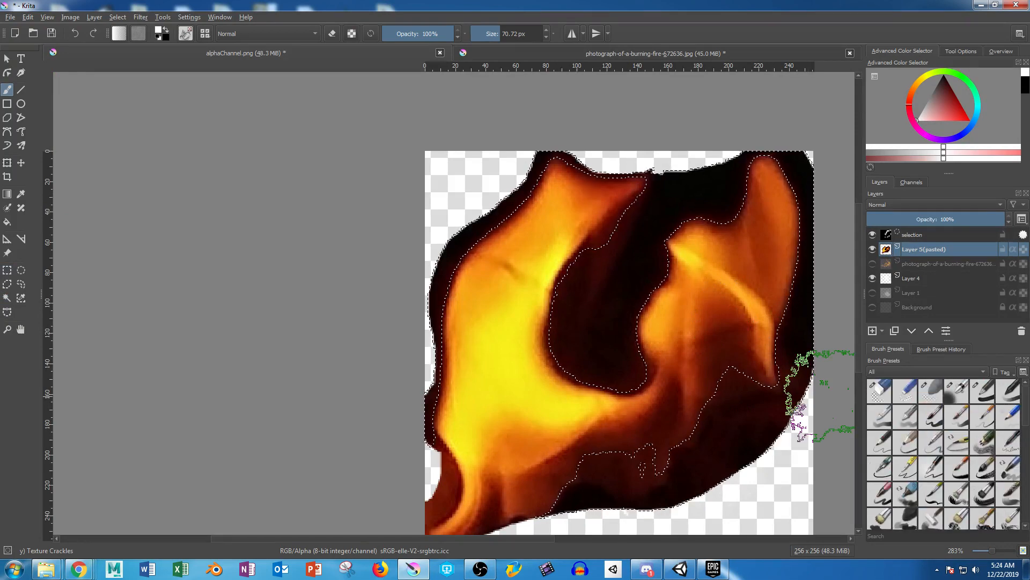
Erase the selected dark background around the flame using the Eraser Circle brush at 111.43 px and 100% opacity.
{"action": "left_click", "coordinate": [879, 392]}
{"action": "mouse_move", "coordinate": [614, 186]}
{"action": "left_mouse_down"}
{"action": "mouse_move", "coordinate": [670, 174]}
{"action": "mouse_move", "coordinate": [537, 214]}
{"action": "mouse_move", "coordinate": [719, 174]}
{"action": "mouse_move", "coordinate": [616, 222]}
{"action": "left_mouse_up"}
{"action": "left_click", "coordinate": [453, 34]}
{"action": "left_click_drag", "start_coordinate": [334, 327], "coordinate": [774, 309]}
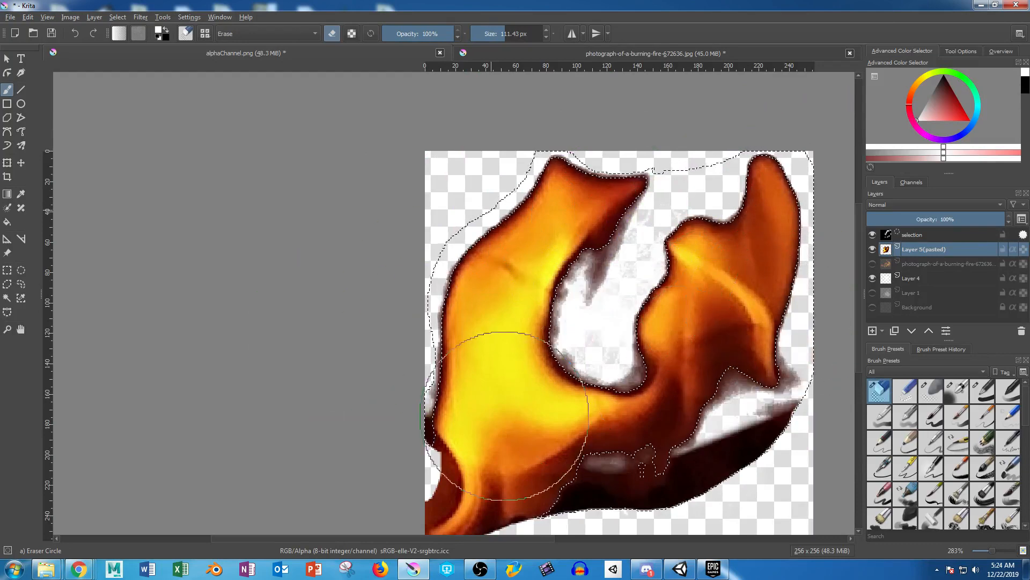
{"action": "mouse_move", "coordinate": [553, 449]}
{"action": "left_mouse_down"}
{"action": "mouse_move", "coordinate": [747, 448]}
{"action": "mouse_move", "coordinate": [380, 529]}
{"action": "left_mouse_up"}
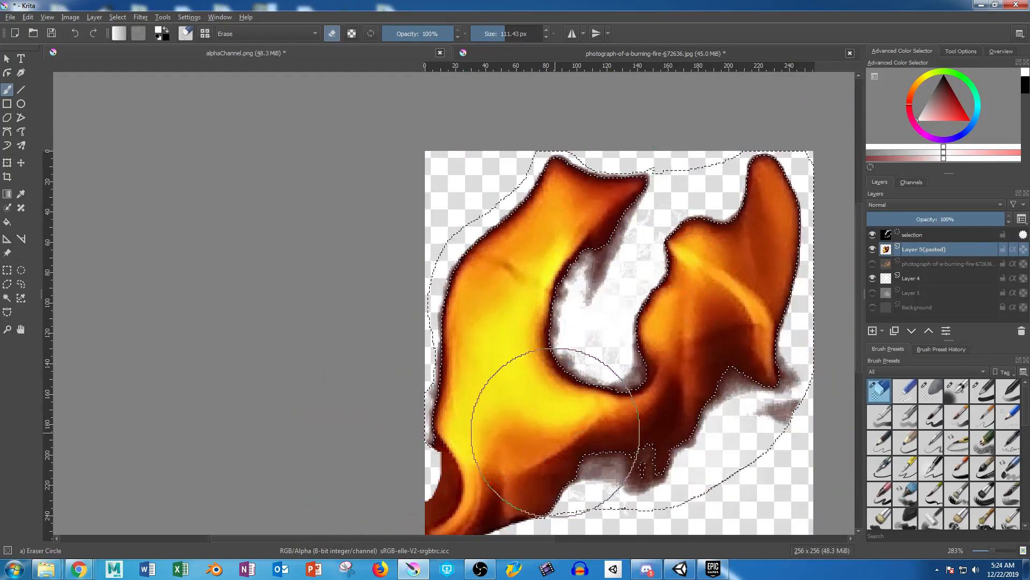
Save the flame image over alphaChannel on the desktop as a PNG with the alpha channel stored.
{"action": "middle_click_drag", "start_coordinate": [556, 433], "coordinate": [573, 358]}
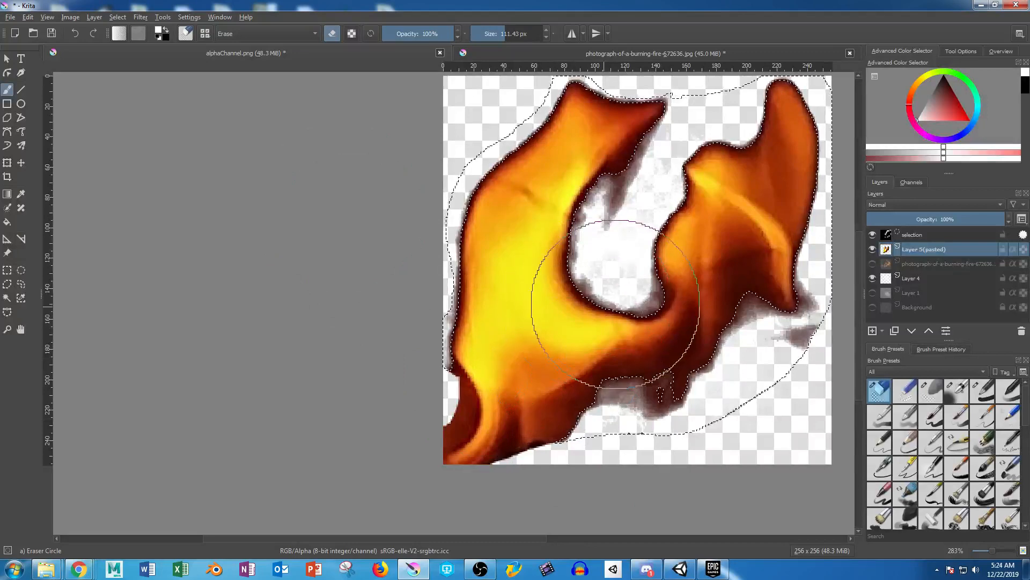
{"action": "key", "text": "ctrl+shift+s"}
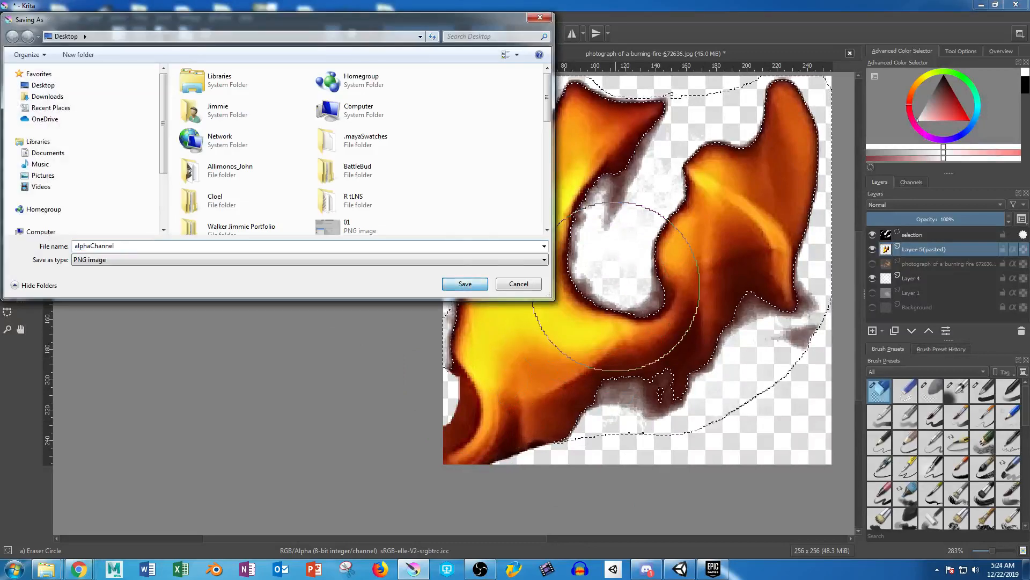
{"action": "key", "text": "Return"}
{"action": "key", "text": "y"}
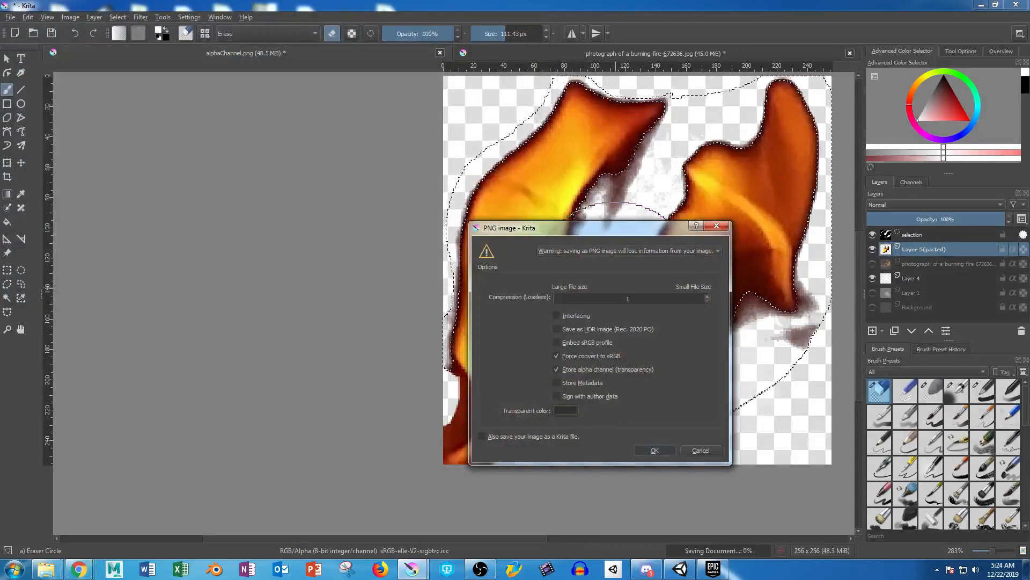
{"action": "left_click", "coordinate": [647, 449]}
Replace alphaChannel.png in the Unity project's assets folder with the desktop version and view the updated fire in Unity's Scene view.
{"action": "left_click", "coordinate": [981, 5]}
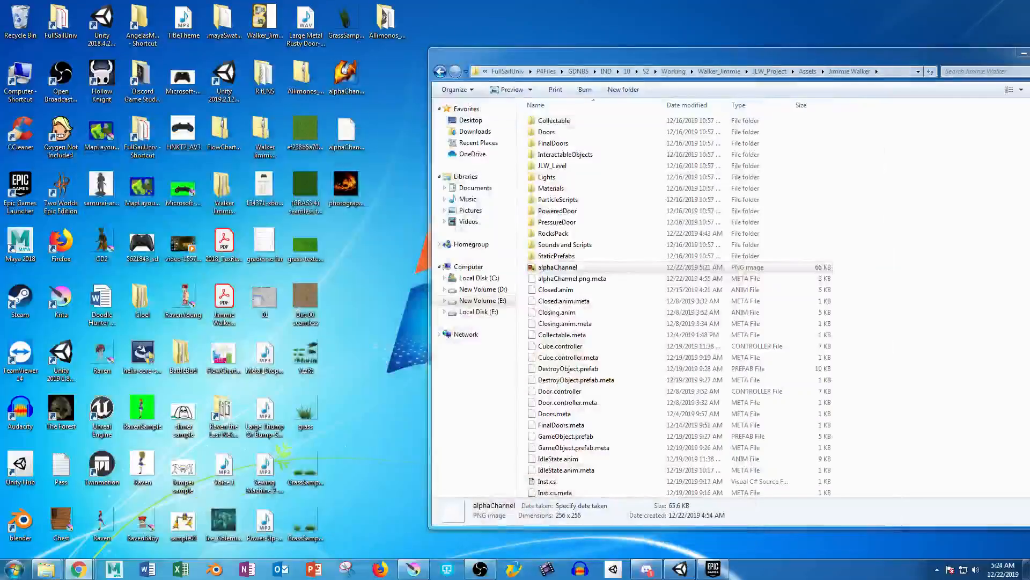
{"action": "left_click_drag", "start_coordinate": [346, 76], "coordinate": [923, 282]}
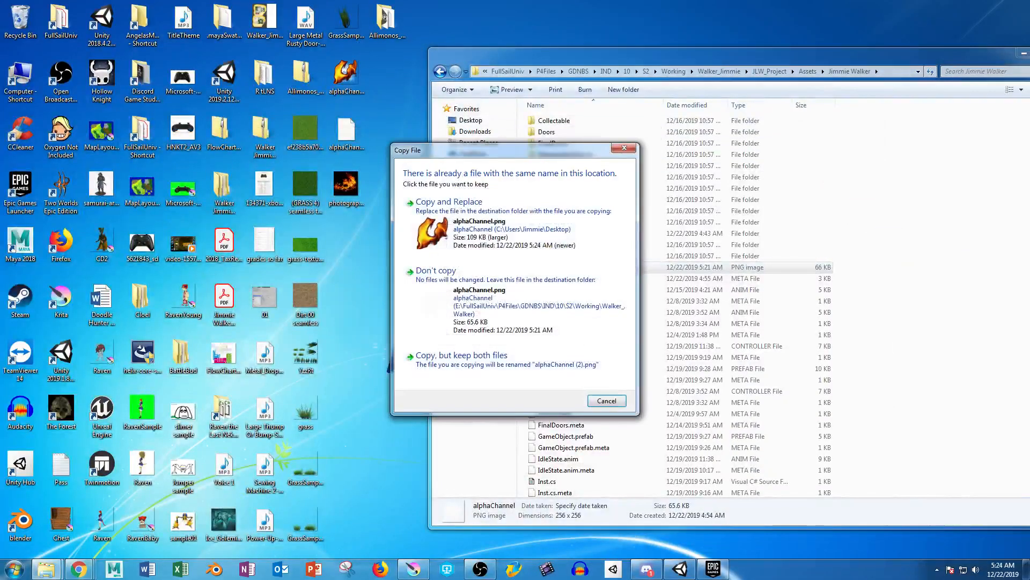
{"action": "left_click", "coordinate": [449, 202]}
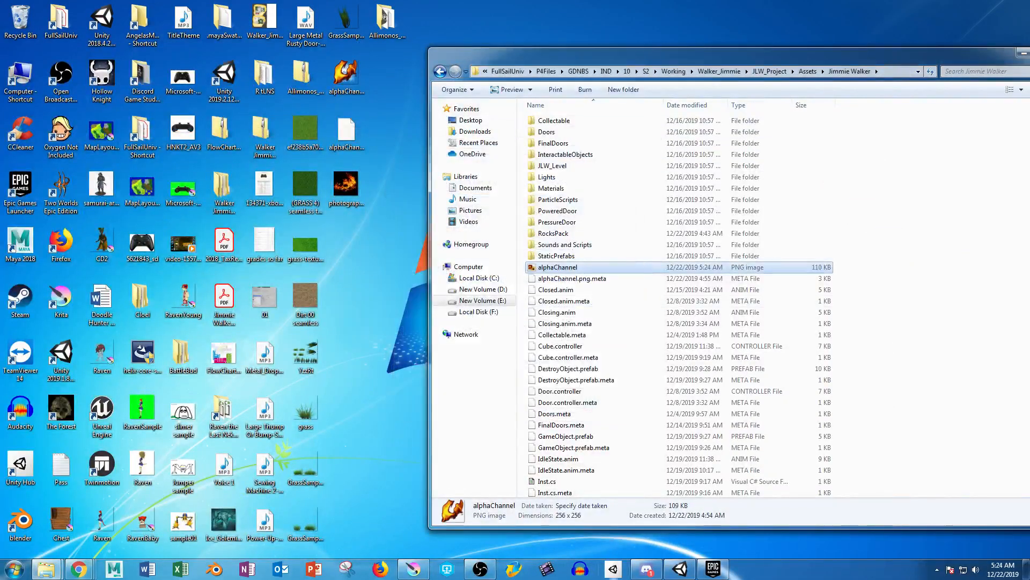
{"action": "left_click", "coordinate": [680, 568]}
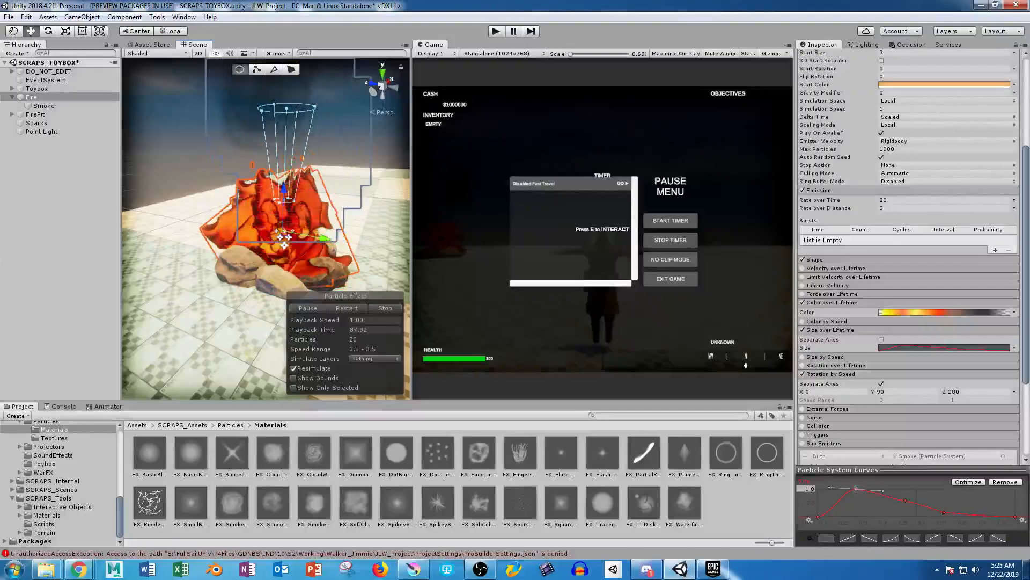
{"action": "left_click_drag", "start_coordinate": [268, 241], "coordinate": [333, 183], "text": "alt"}
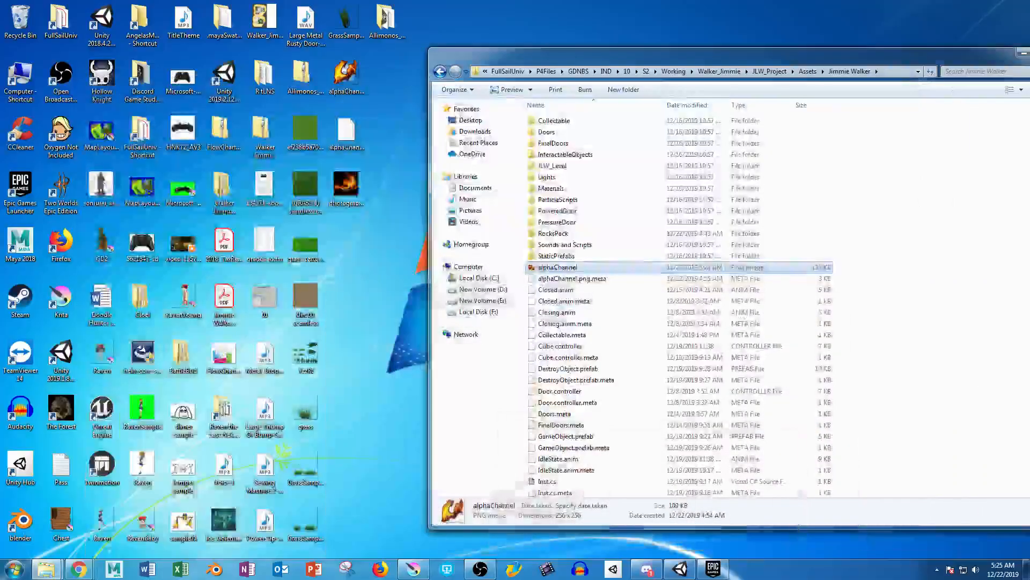
Switch back to Krita, clear the selection around the flame, and set the eraser size to 25.22 px.
{"action": "left_click", "coordinate": [413, 569]}
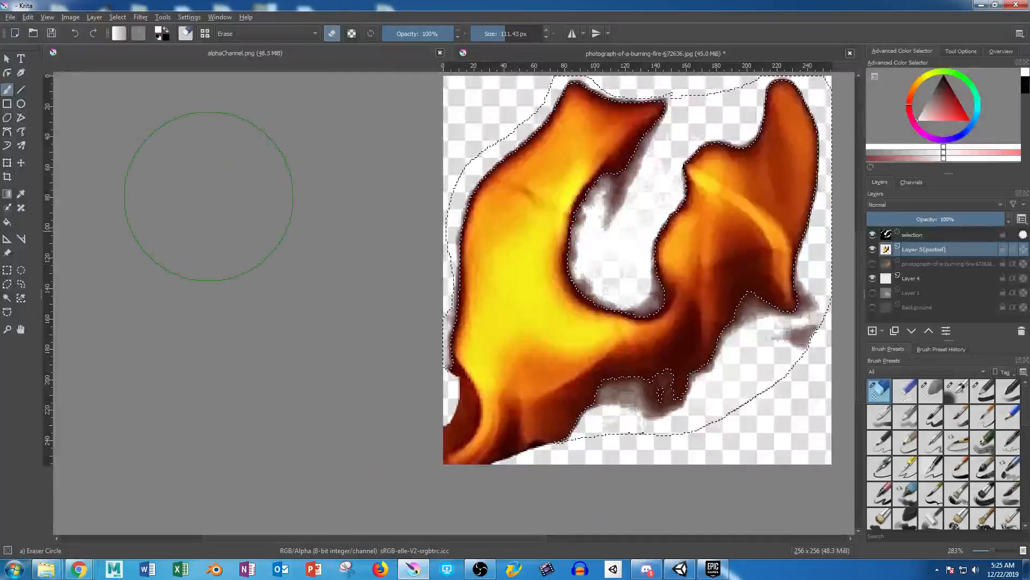
{"action": "key", "text": "ctrl+r"}
{"action": "key", "text": "ctrl+shift+a"}
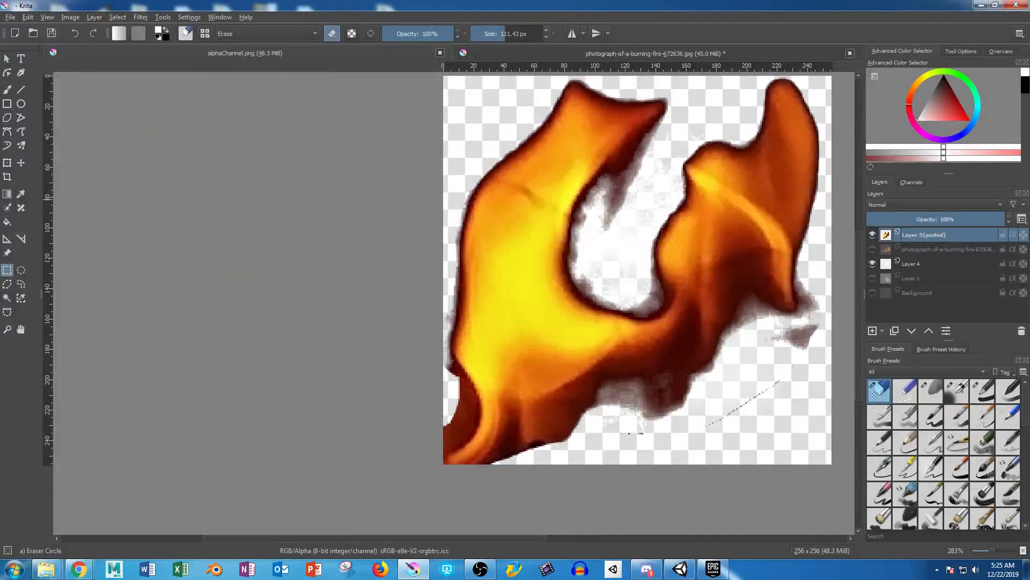
{"action": "left_click", "coordinate": [7, 104]}
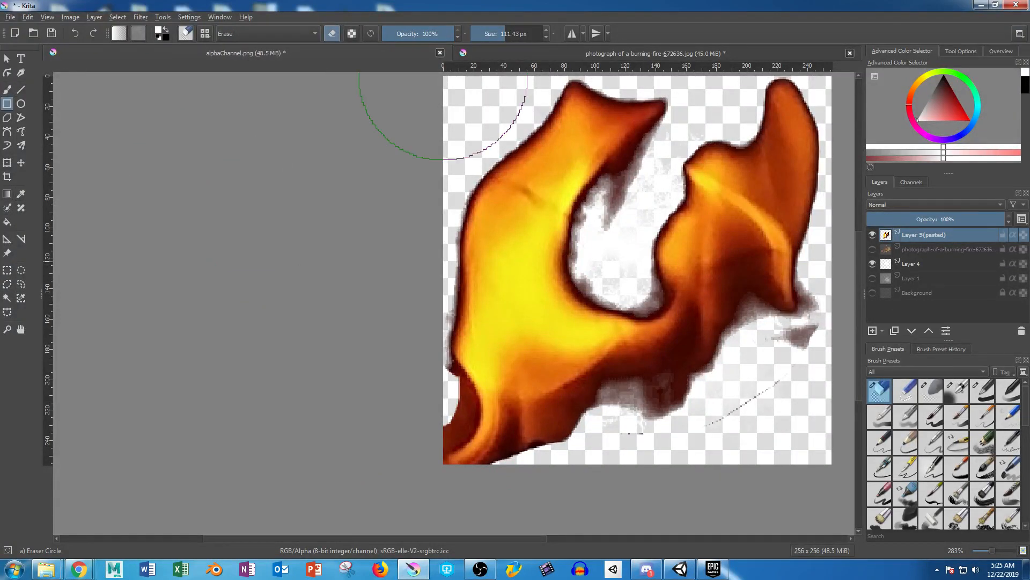
{"action": "left_click", "coordinate": [492, 34]}
{"action": "middle_click_drag", "start_coordinate": [510, 92], "coordinate": [476, 142]}
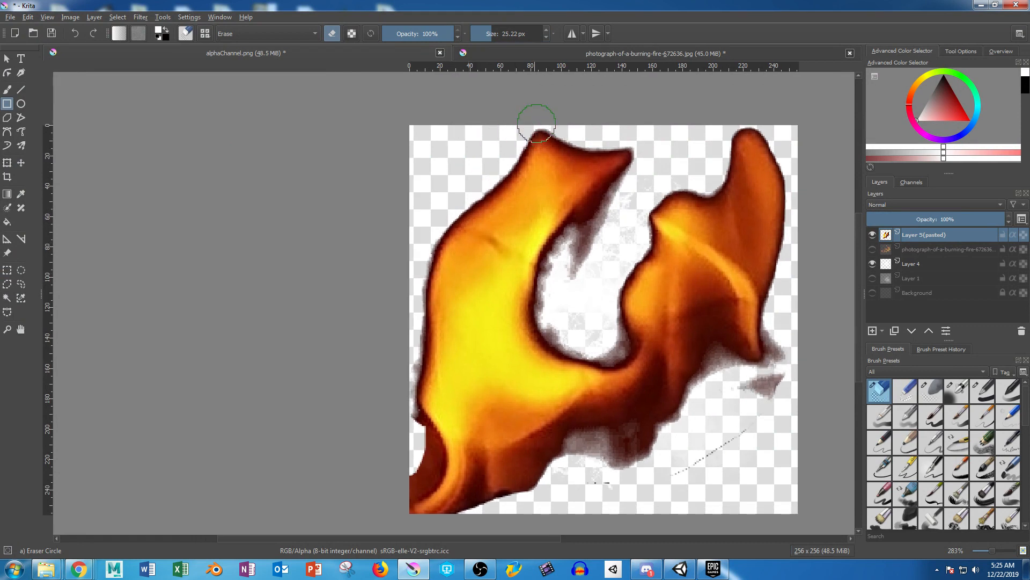
Soften the flame's outer edges using the Eraser Soft brush at 100% opacity and 106.29 px.
{"action": "left_click", "coordinate": [931, 391]}
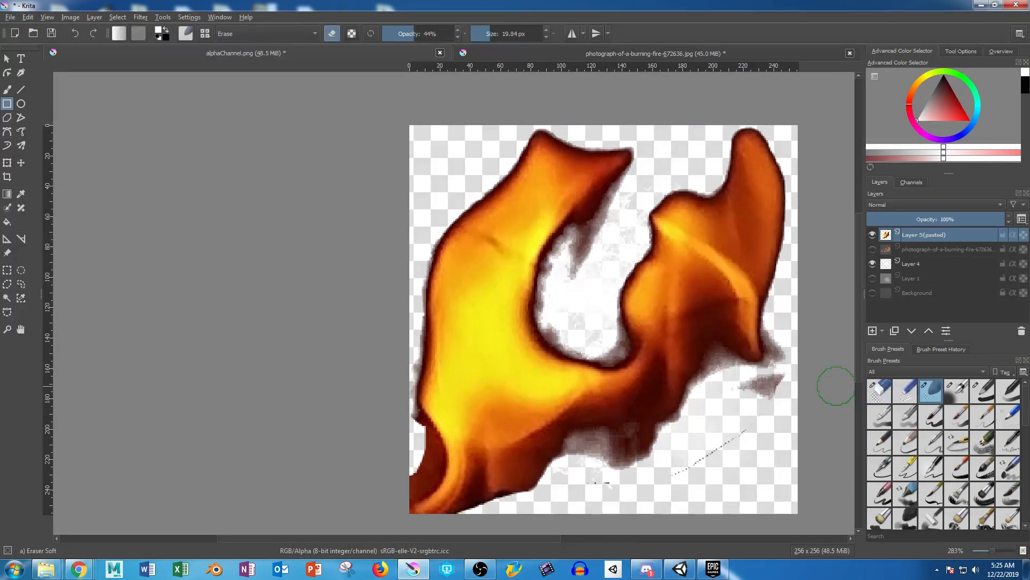
{"action": "left_click_drag", "start_coordinate": [422, 34], "coordinate": [456, 34]}
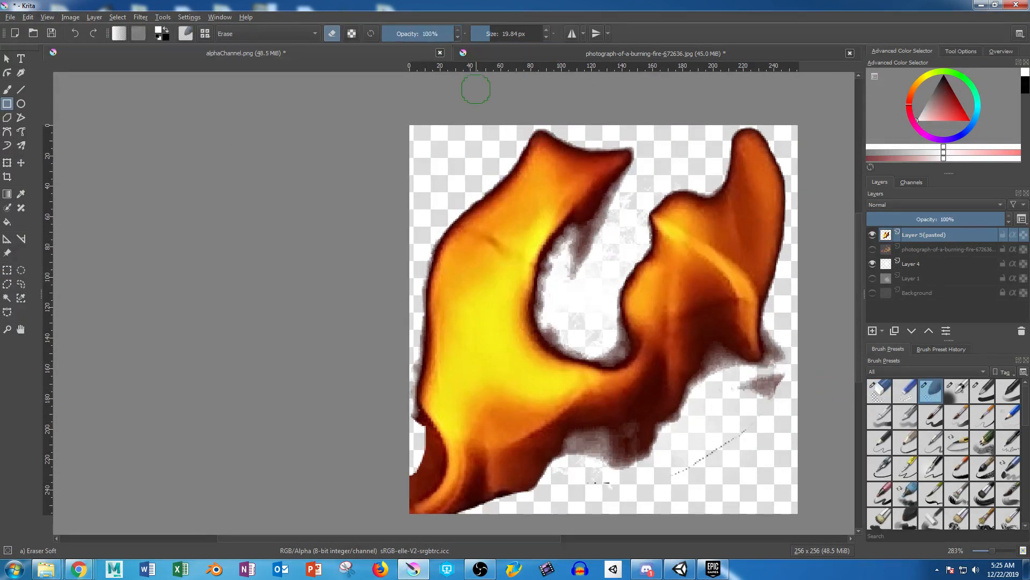
{"action": "left_click", "coordinate": [505, 34]}
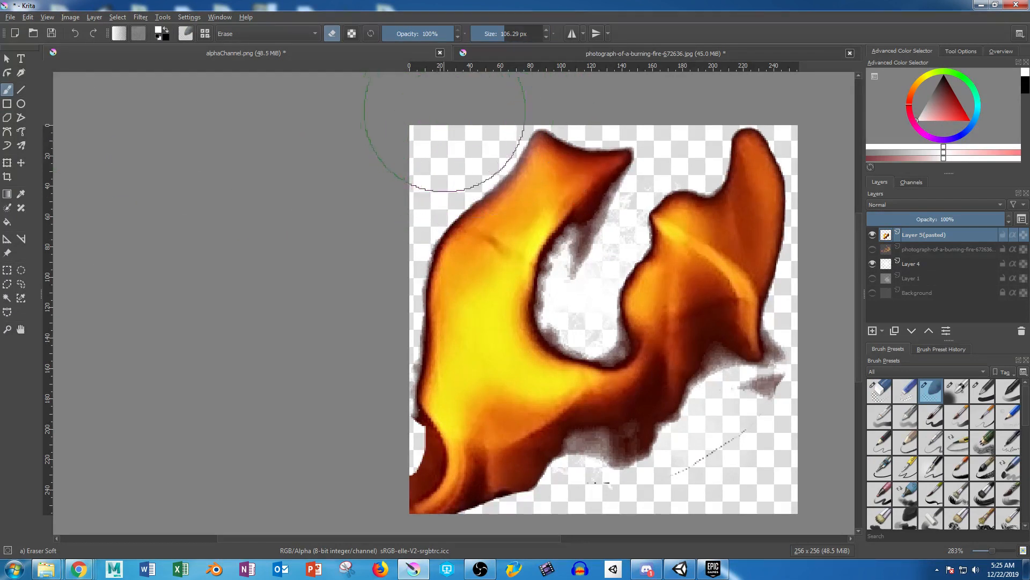
{"action": "mouse_move", "coordinate": [438, 164]}
{"action": "left_mouse_down"}
{"action": "mouse_move", "coordinate": [400, 221]}
{"action": "mouse_move", "coordinate": [358, 486]}
{"action": "mouse_move", "coordinate": [391, 244]}
{"action": "mouse_move", "coordinate": [449, 140]}
{"action": "mouse_move", "coordinate": [524, 103]}
{"action": "left_mouse_up"}
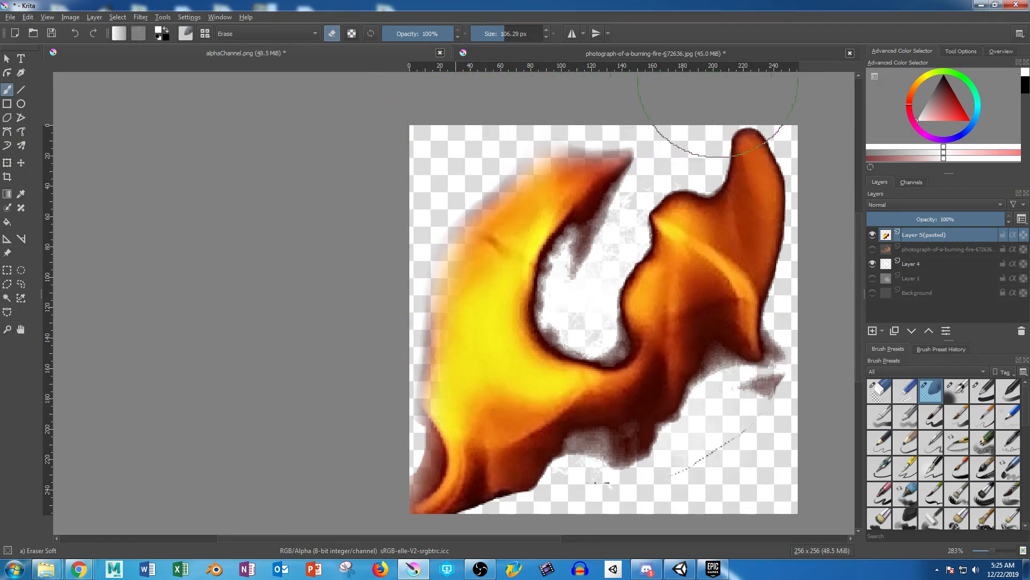
{"action": "left_click", "coordinate": [792, 357]}
{"action": "mouse_move", "coordinate": [810, 357]}
{"action": "left_mouse_down"}
{"action": "mouse_move", "coordinate": [741, 428]}
{"action": "mouse_move", "coordinate": [460, 558]}
{"action": "mouse_move", "coordinate": [653, 471]}
{"action": "mouse_move", "coordinate": [717, 414]}
{"action": "mouse_move", "coordinate": [805, 375]}
{"action": "mouse_move", "coordinate": [833, 268]}
{"action": "left_mouse_up"}
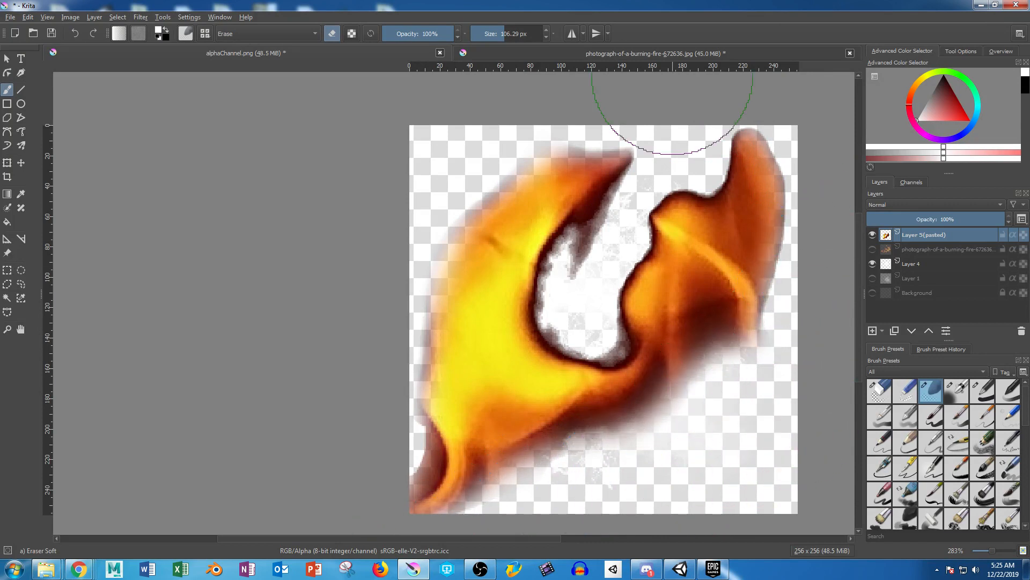
Erase the dark remnants inside the flame's hollow and soften its inner, lower-left and bottom edges with the 33.80 px soft eraser.
{"action": "mouse_move", "coordinate": [691, 162]}
{"action": "left_mouse_down"}
{"action": "mouse_move", "coordinate": [643, 156]}
{"action": "mouse_move", "coordinate": [621, 203]}
{"action": "mouse_move", "coordinate": [557, 257]}
{"action": "mouse_move", "coordinate": [557, 342]}
{"action": "mouse_move", "coordinate": [602, 336]}
{"action": "mouse_move", "coordinate": [610, 283]}
{"action": "mouse_move", "coordinate": [637, 221]}
{"action": "mouse_move", "coordinate": [706, 161]}
{"action": "mouse_move", "coordinate": [718, 129]}
{"action": "left_mouse_up"}
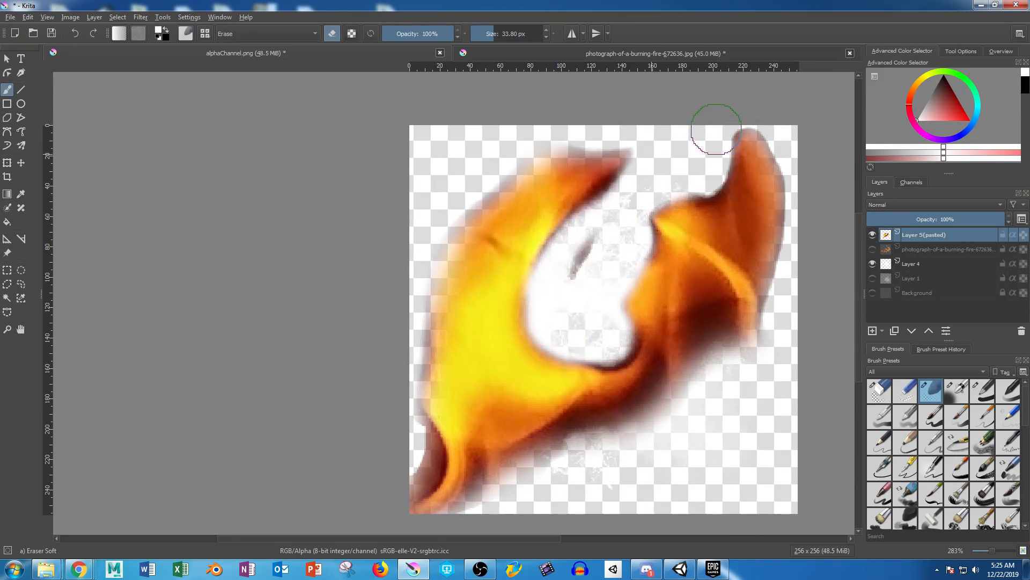
{"action": "mouse_move", "coordinate": [637, 192]}
{"action": "left_mouse_down"}
{"action": "mouse_move", "coordinate": [612, 189]}
{"action": "mouse_move", "coordinate": [576, 288]}
{"action": "left_mouse_up"}
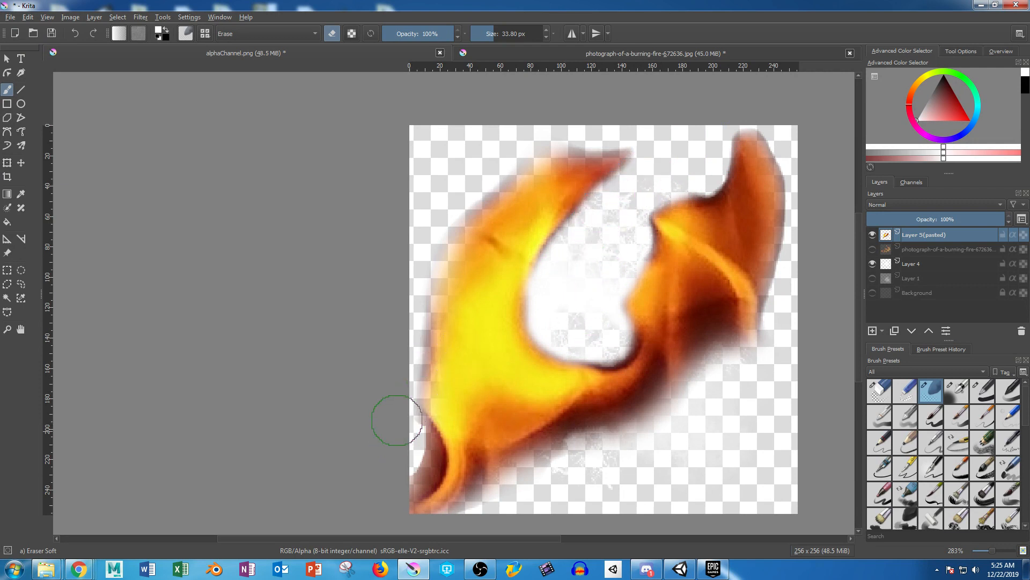
{"action": "left_click_drag", "start_coordinate": [411, 437], "coordinate": [402, 490]}
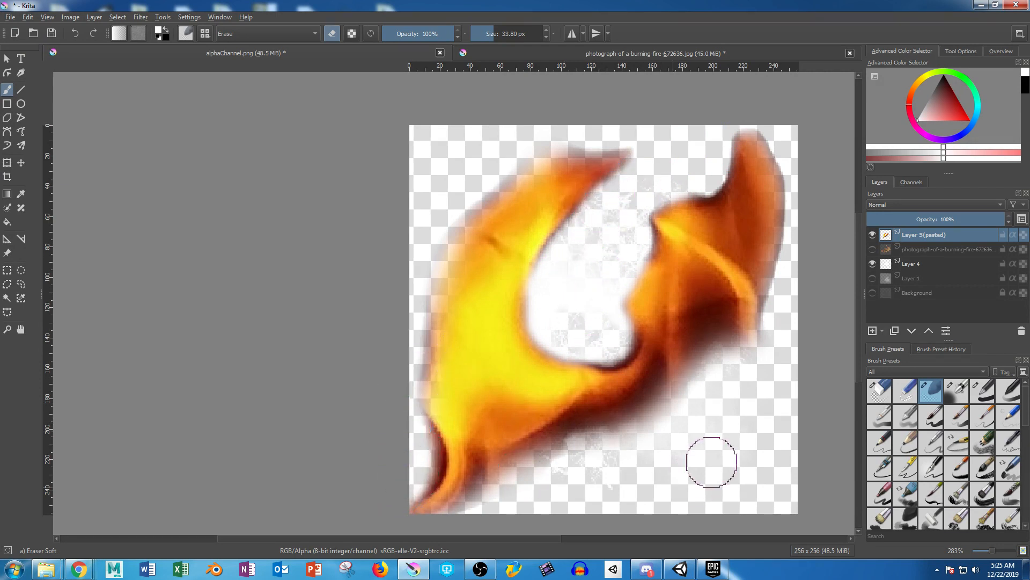
{"action": "left_click_drag", "start_coordinate": [676, 416], "coordinate": [578, 468]}
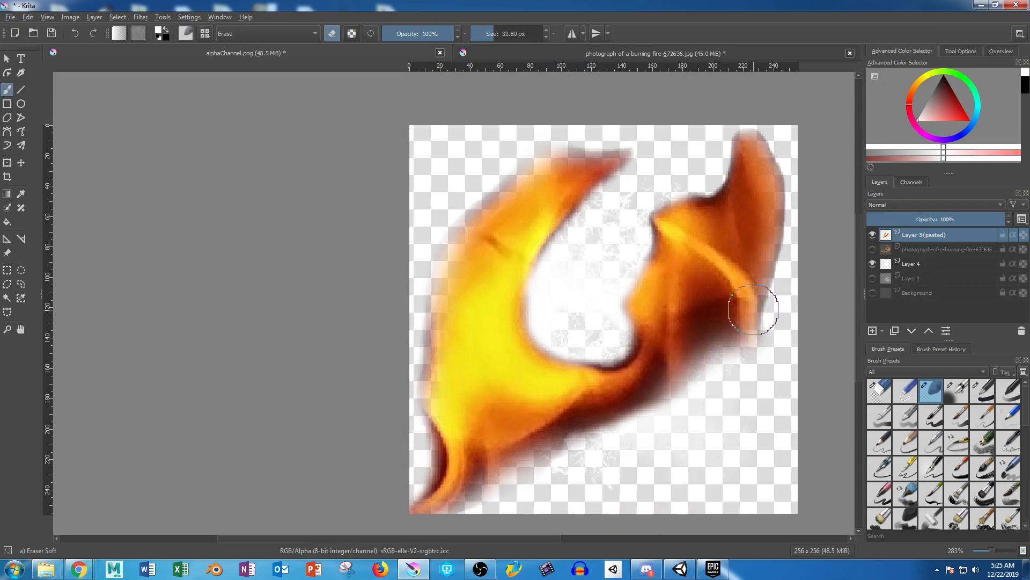
Save the cleaned flame over alphaChannel on the desktop as a PNG with the alpha channel stored.
{"action": "key", "text": "ctrl+shift+s"}
{"action": "key", "text": "Return"}
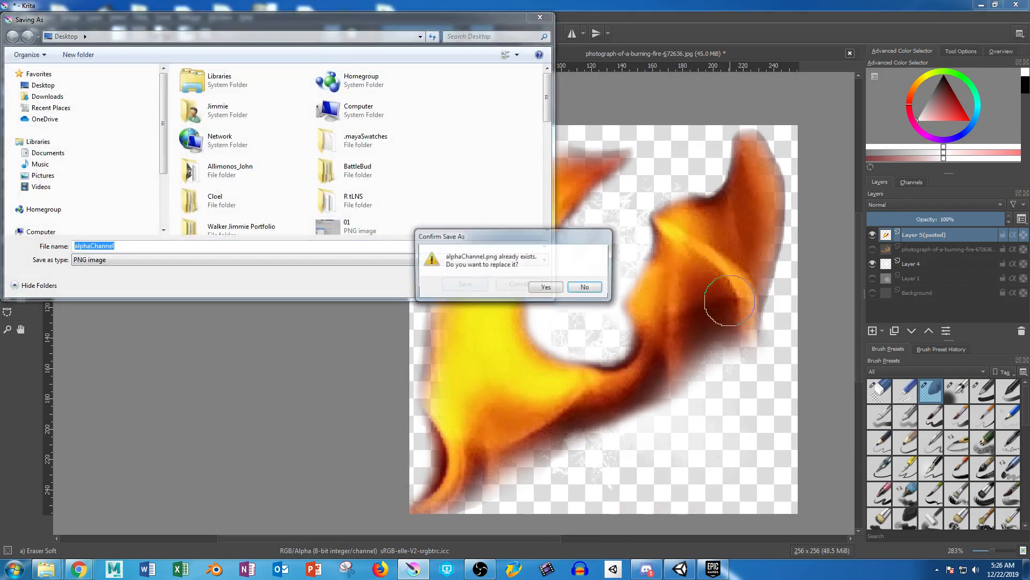
{"action": "key", "text": "y"}
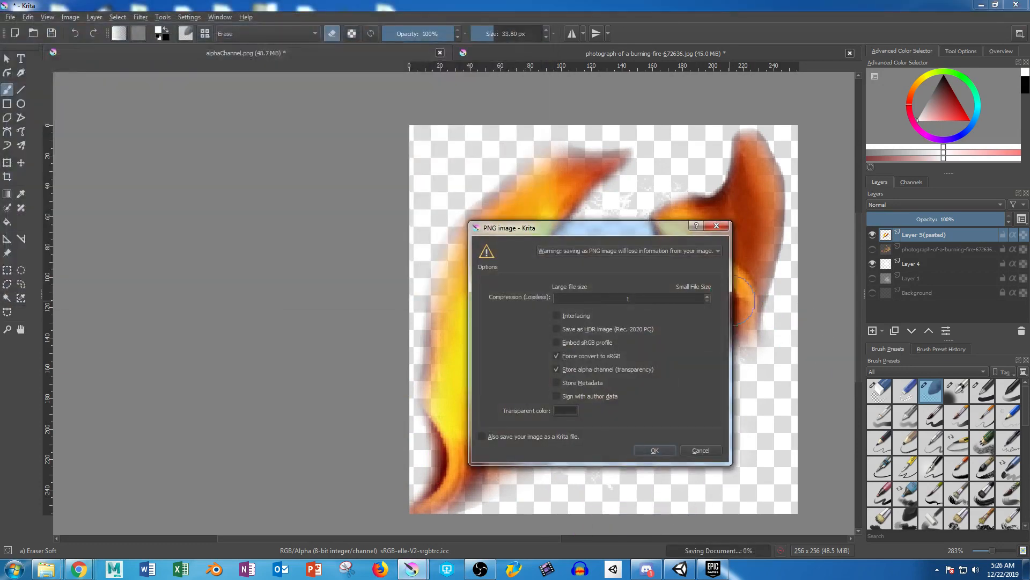
{"action": "left_click", "coordinate": [655, 450]}
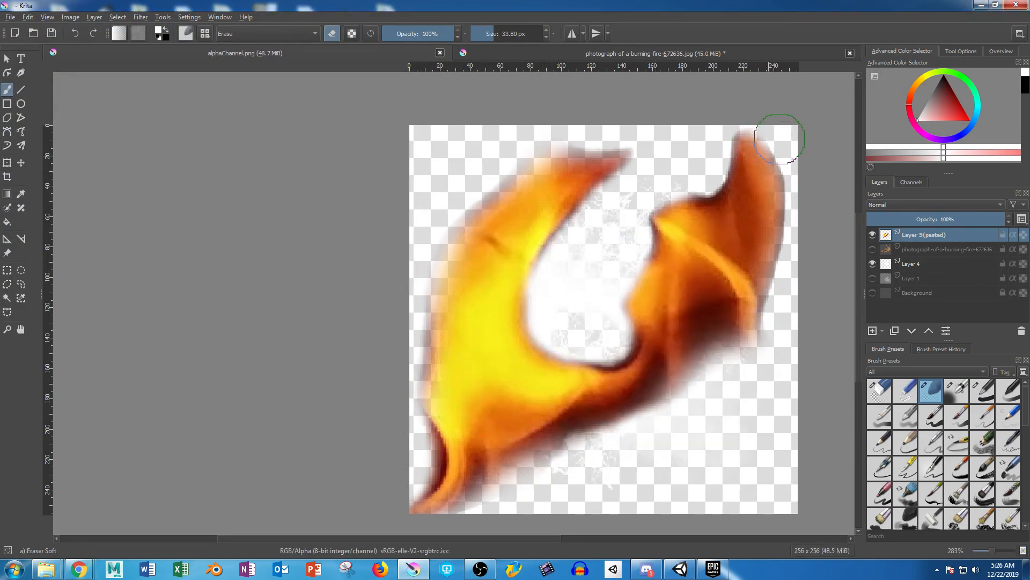
Soften the flame's right outer edge with the eraser and save over the desktop's alphaChannel PNG again.
{"action": "mouse_move", "coordinate": [779, 138]}
{"action": "left_mouse_down"}
{"action": "mouse_move", "coordinate": [794, 172]}
{"action": "mouse_move", "coordinate": [791, 218]}
{"action": "mouse_move", "coordinate": [749, 342]}
{"action": "mouse_move", "coordinate": [757, 418]}
{"action": "left_mouse_up"}
{"action": "key", "text": "ctrl+shift+s"}
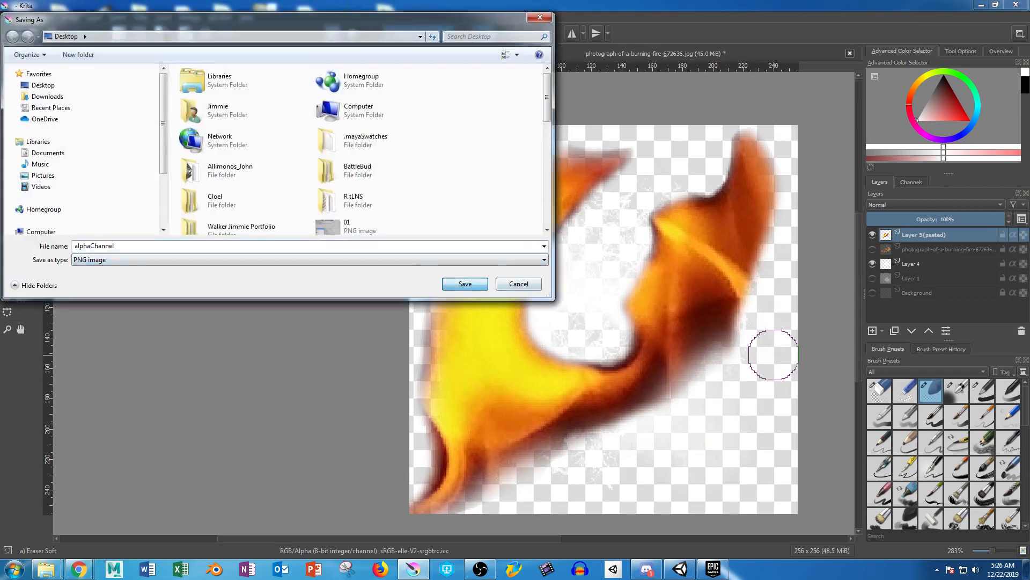
{"action": "key", "text": "Return"}
{"action": "key", "text": "y"}
{"action": "key", "text": "Return"}
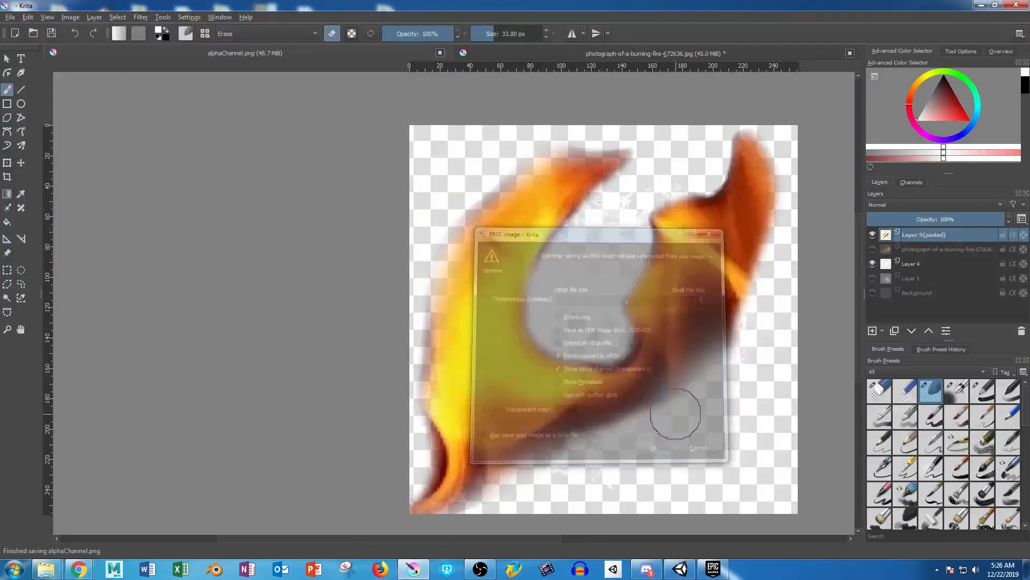
Replace alphaChannel.png in the Unity project's assets folder with the desktop version and switch to Unity.
{"action": "left_click", "coordinate": [981, 5]}
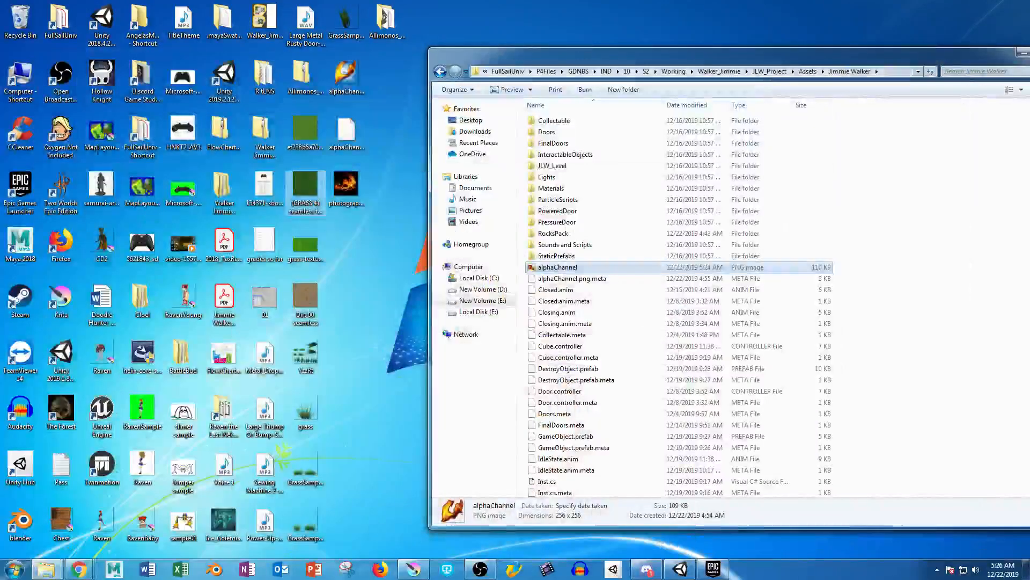
{"action": "left_click_drag", "start_coordinate": [346, 75], "coordinate": [887, 346]}
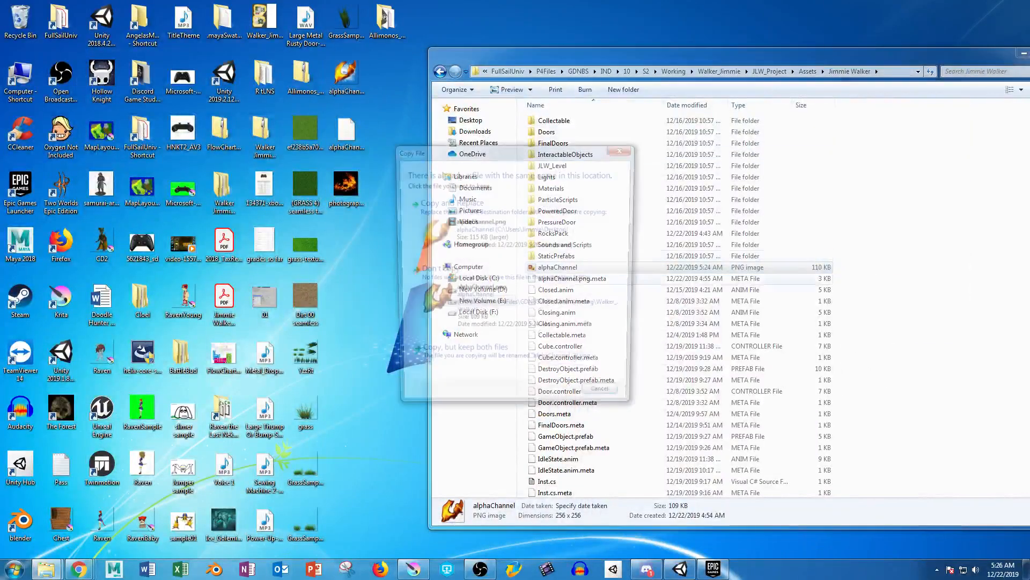
{"action": "left_click", "coordinate": [534, 202]}
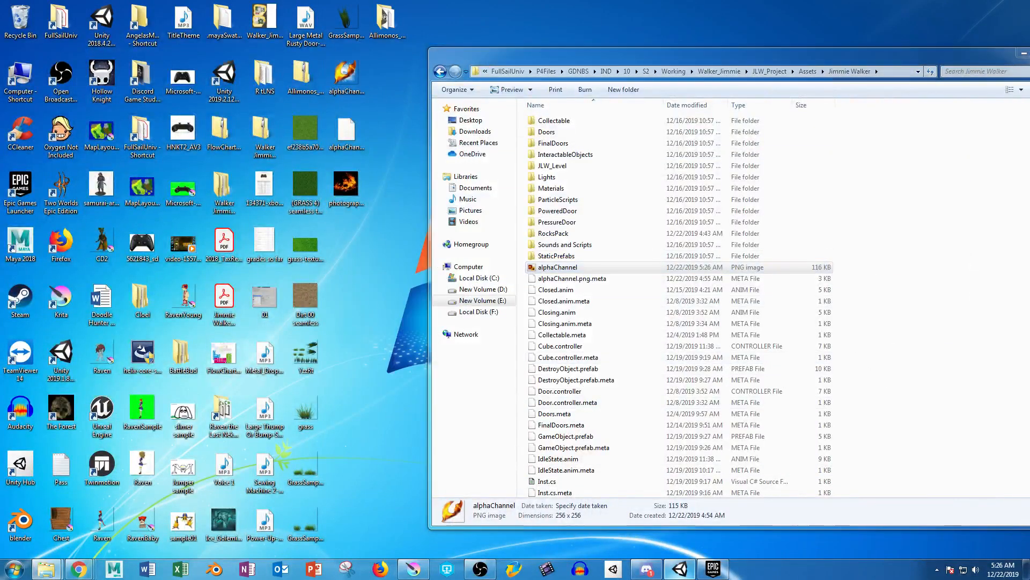
{"action": "left_click", "coordinate": [680, 568]}
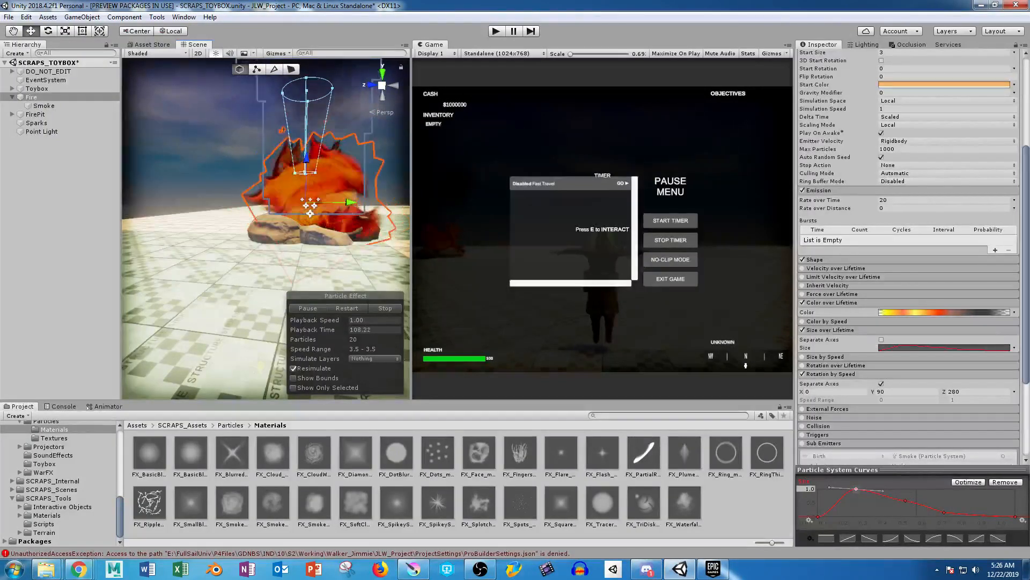
Find the M_Fire material in the project's assets and try the Subtractive rendering mode on it.
{"action": "scroll", "coordinate": [59, 483], "scroll_direction": "up", "scroll_amount": 3}
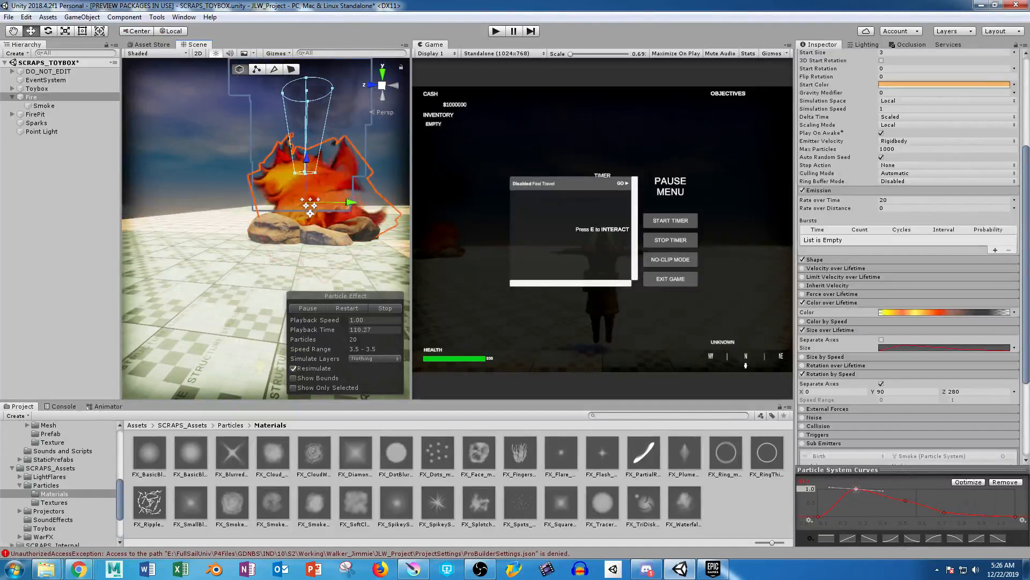
{"action": "scroll", "coordinate": [60, 483], "scroll_direction": "up", "scroll_amount": 5}
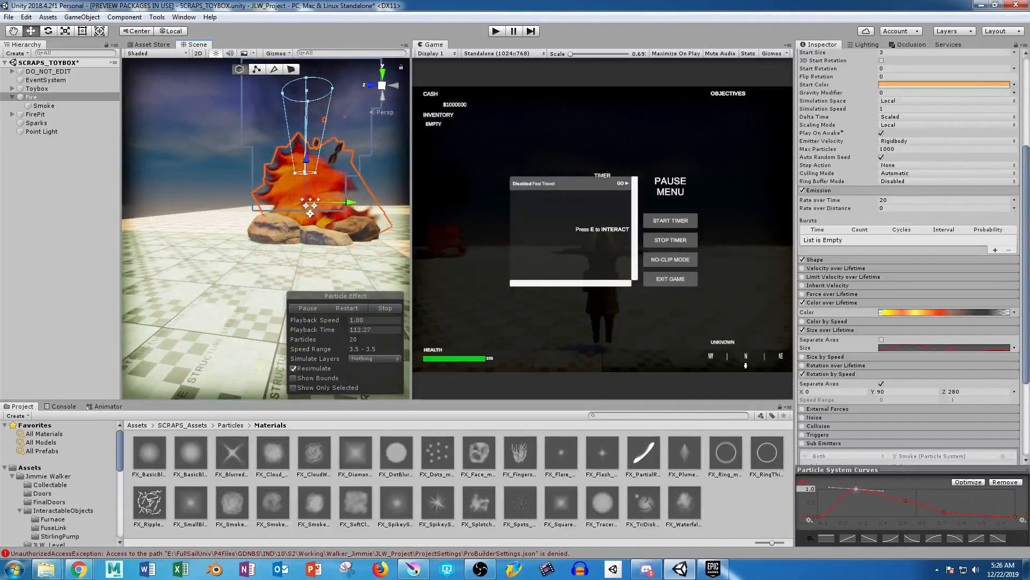
{"action": "left_click", "coordinate": [47, 476]}
{"action": "left_click", "coordinate": [583, 503]}
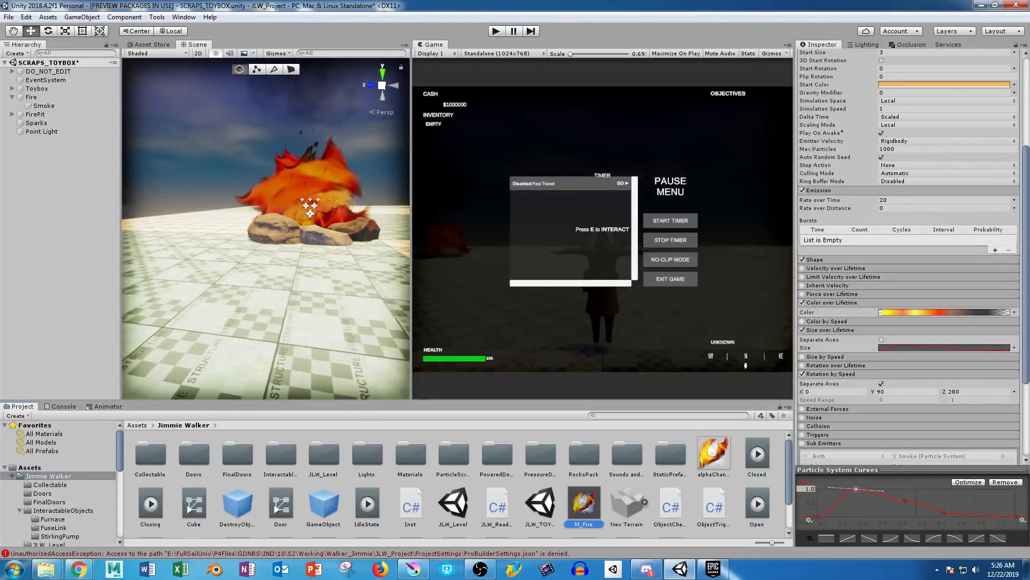
{"action": "left_click", "coordinate": [955, 93]}
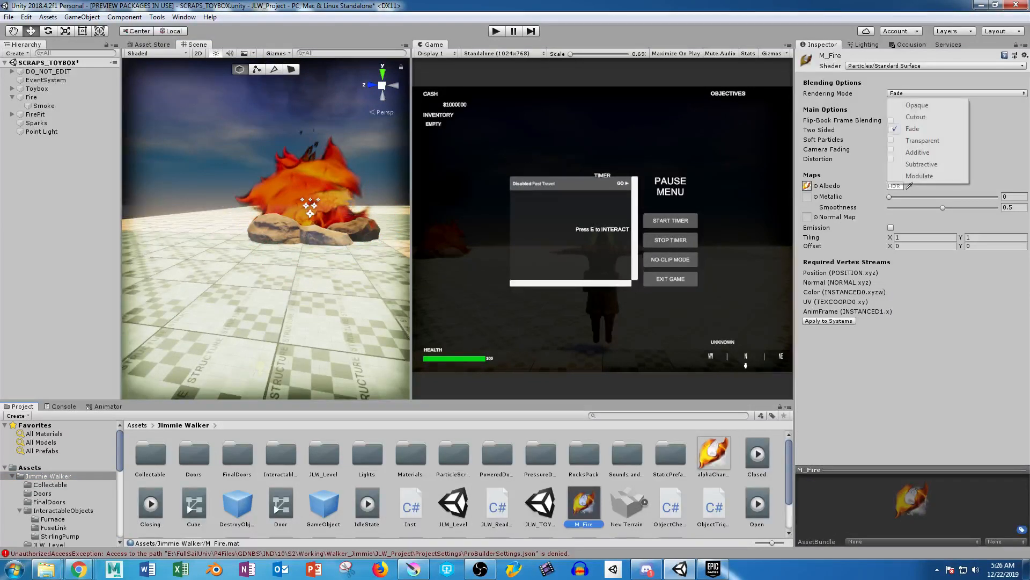
{"action": "left_click", "coordinate": [921, 164]}
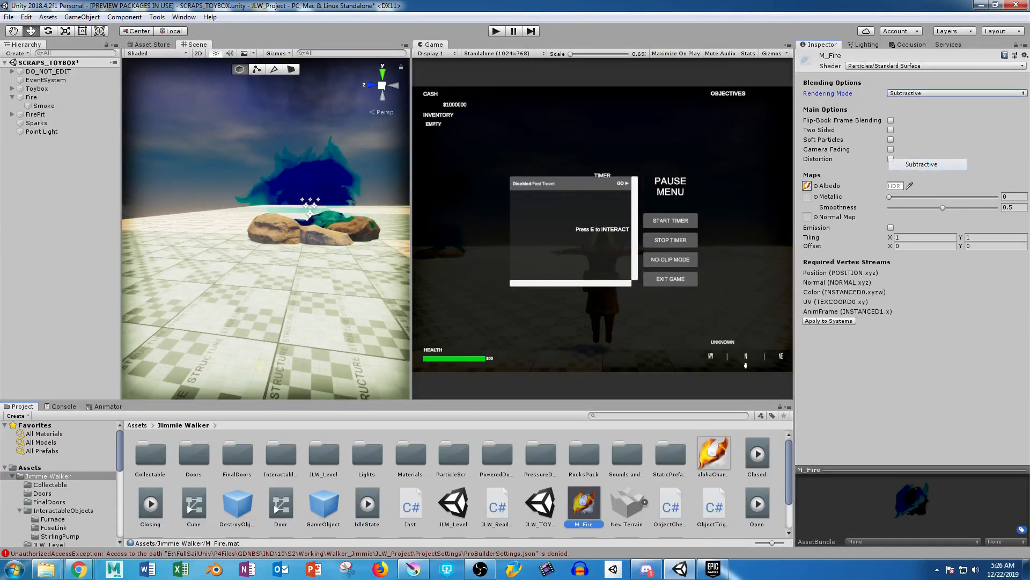
Try the Additive rendering mode on M_Fire and view the Fire particle system in the scene.
{"action": "left_click", "coordinate": [956, 93]}
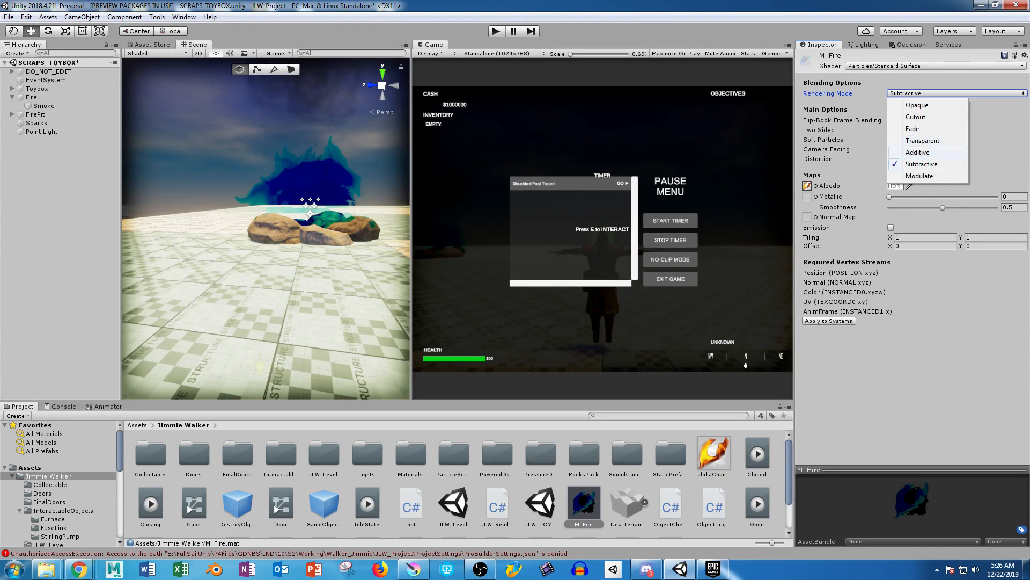
{"action": "left_click", "coordinate": [917, 152]}
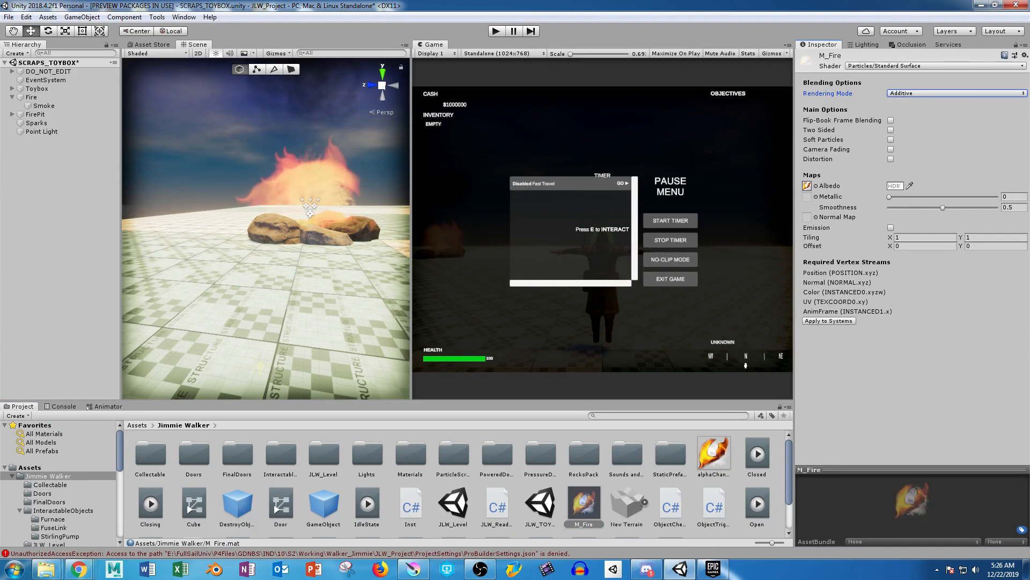
{"action": "left_click", "coordinate": [31, 98]}
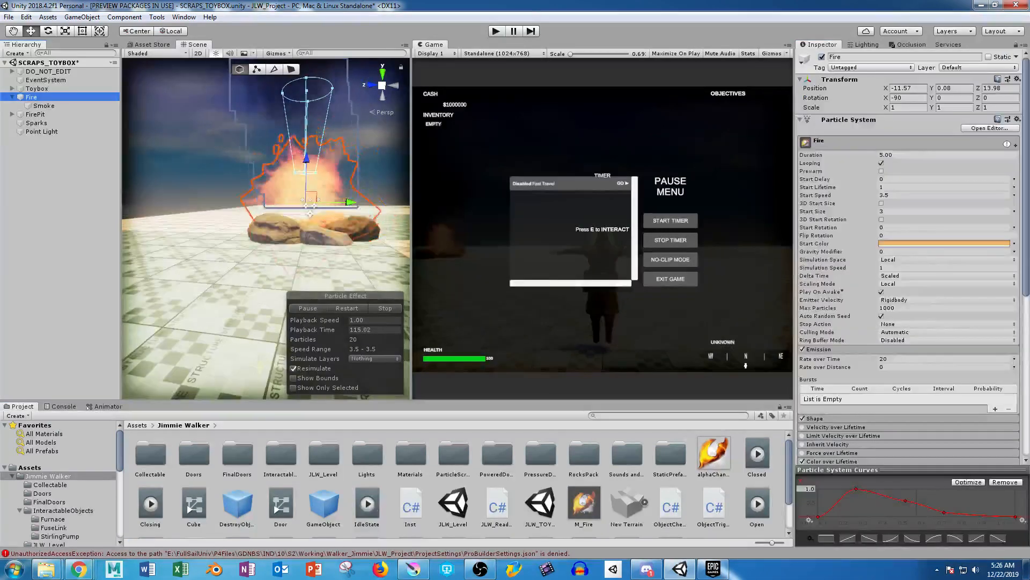
{"action": "left_click_drag", "start_coordinate": [257, 215], "coordinate": [262, 241], "text": "alt"}
{"action": "right_click_drag", "start_coordinate": [258, 230], "coordinate": [258, 174]}
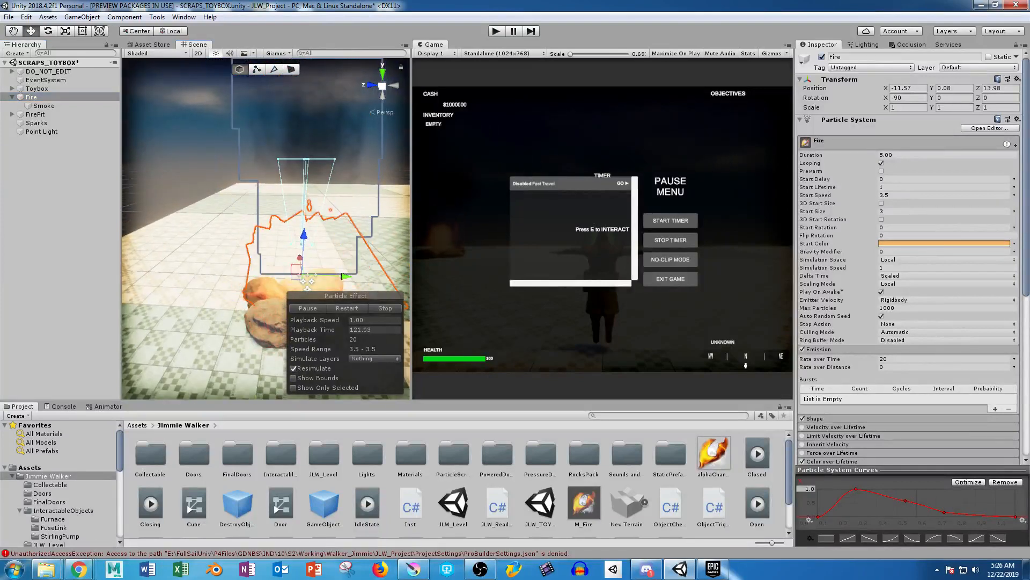
{"action": "middle_click_drag", "start_coordinate": [258, 236], "coordinate": [229, 143]}
Try the Cutout rendering mode on M_Fire and check the Fire particles in the scene.
{"action": "left_click", "coordinate": [584, 507]}
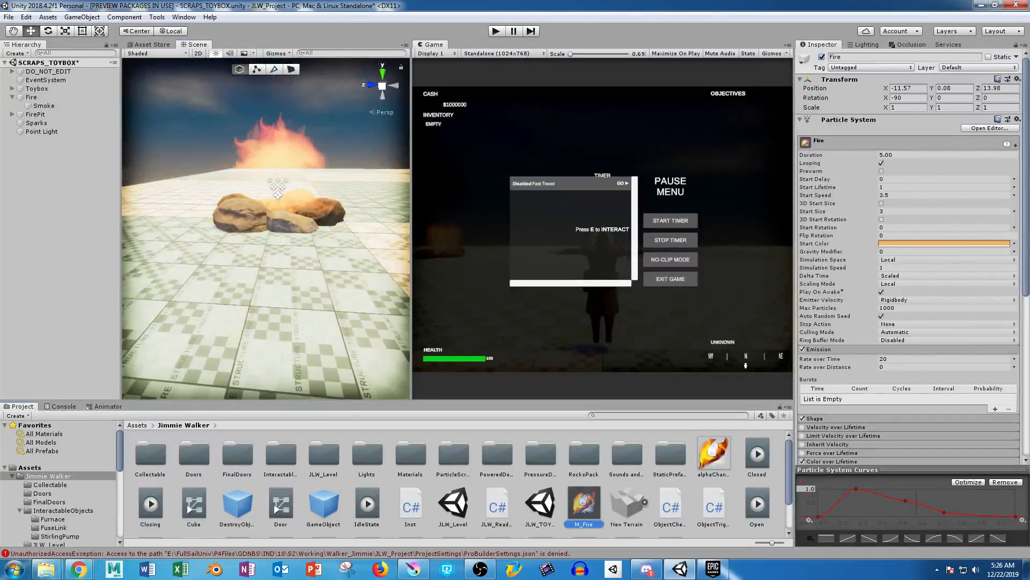
{"action": "left_click", "coordinate": [955, 92]}
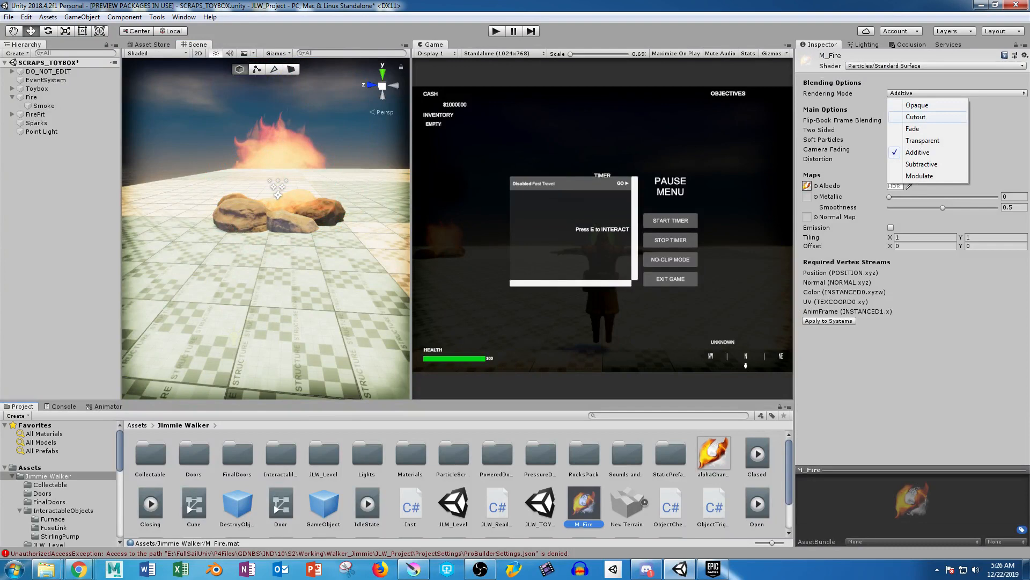
{"action": "left_click", "coordinate": [915, 117]}
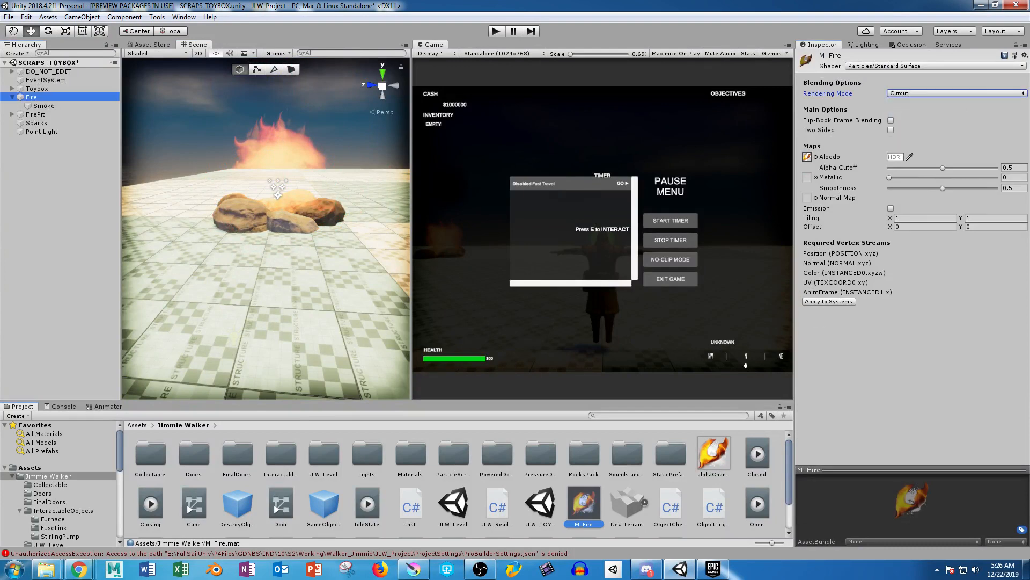
{"action": "left_click", "coordinate": [31, 97]}
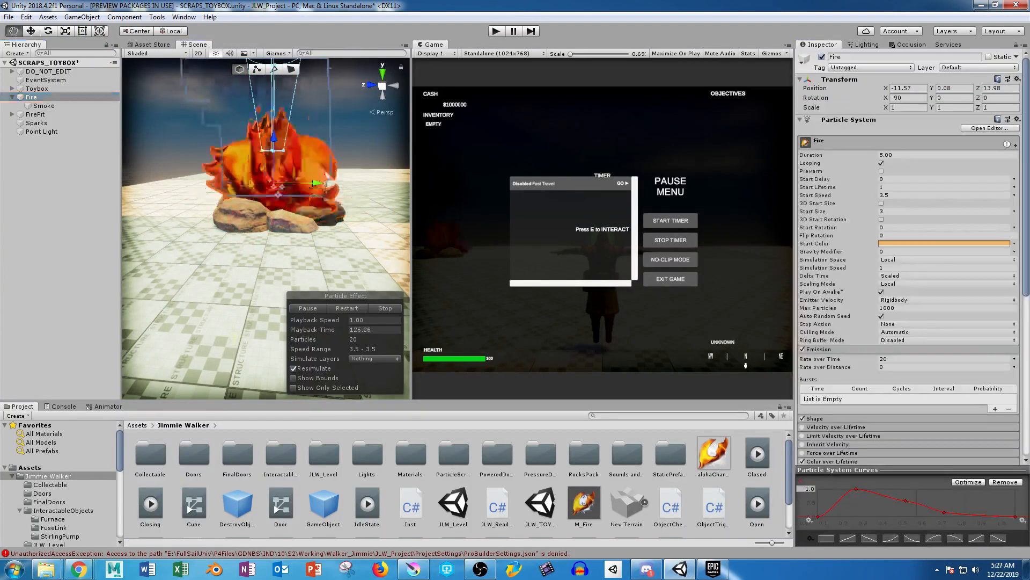
{"action": "middle_click_drag", "start_coordinate": [266, 229], "coordinate": [274, 235]}
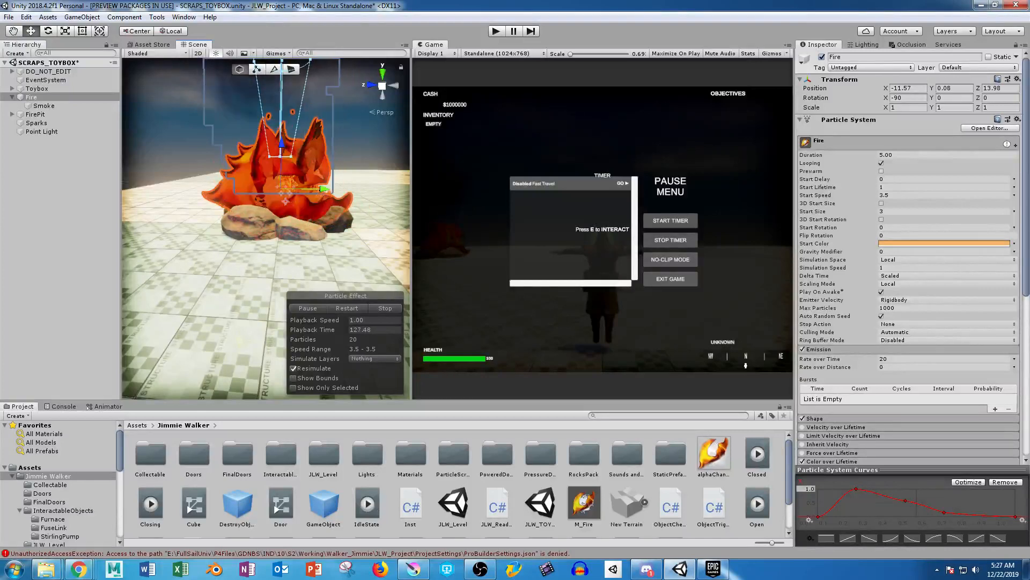
Set M_Fire's rendering mode to Fade and inspect the Fire particle system in the scene.
{"action": "left_click", "coordinate": [584, 505]}
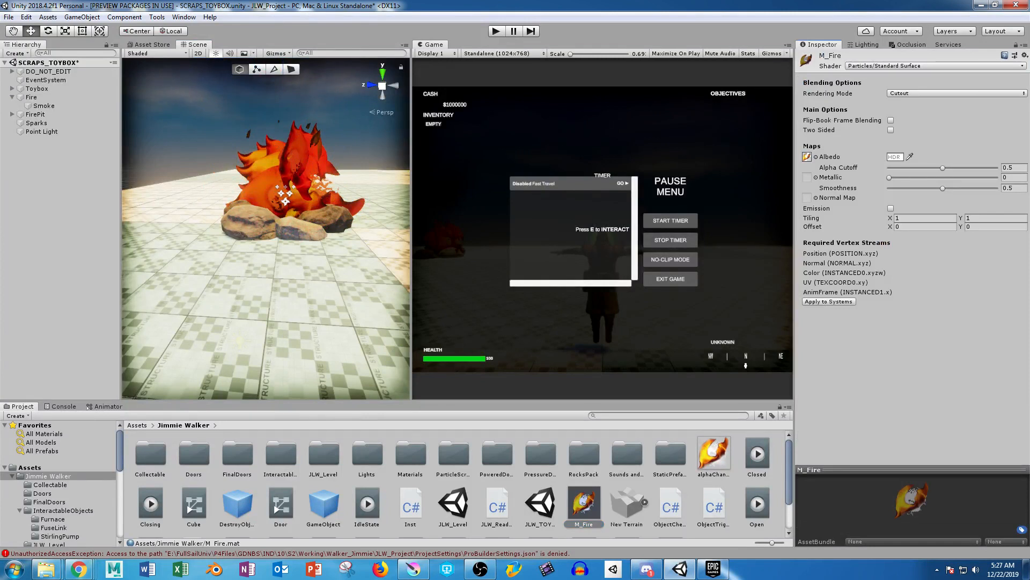
{"action": "left_click", "coordinate": [956, 93]}
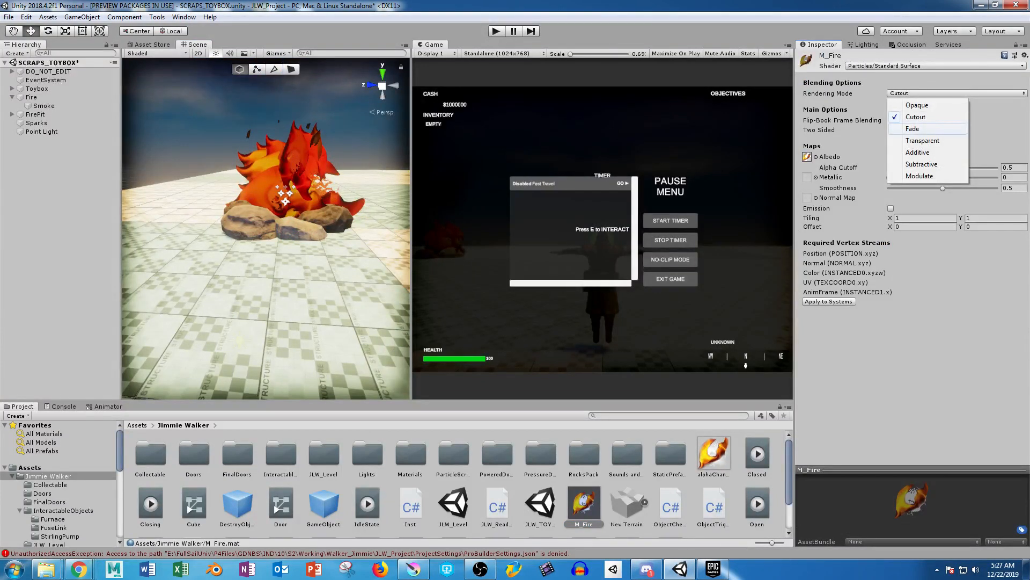
{"action": "left_click", "coordinate": [912, 129]}
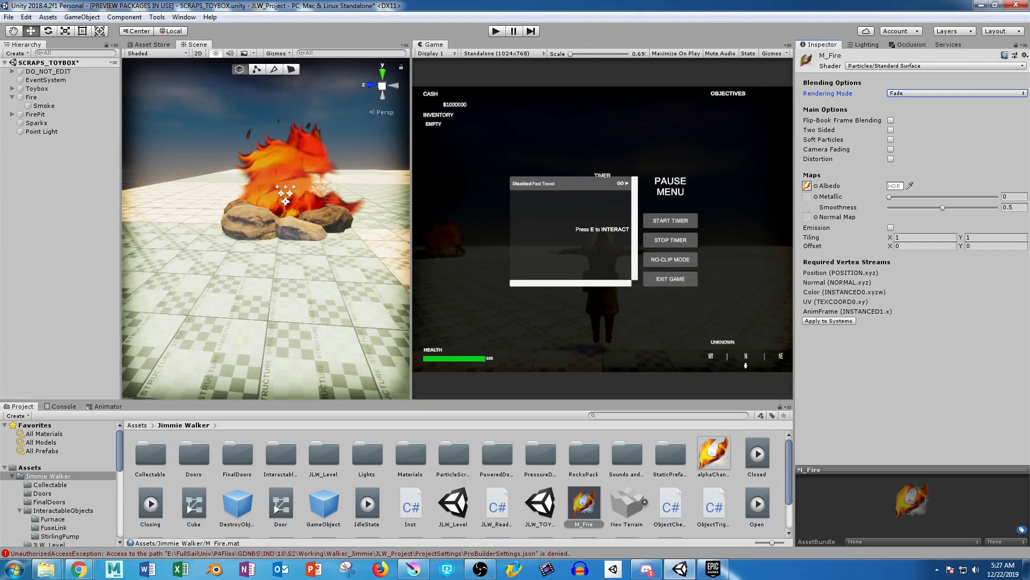
{"action": "left_click", "coordinate": [31, 97]}
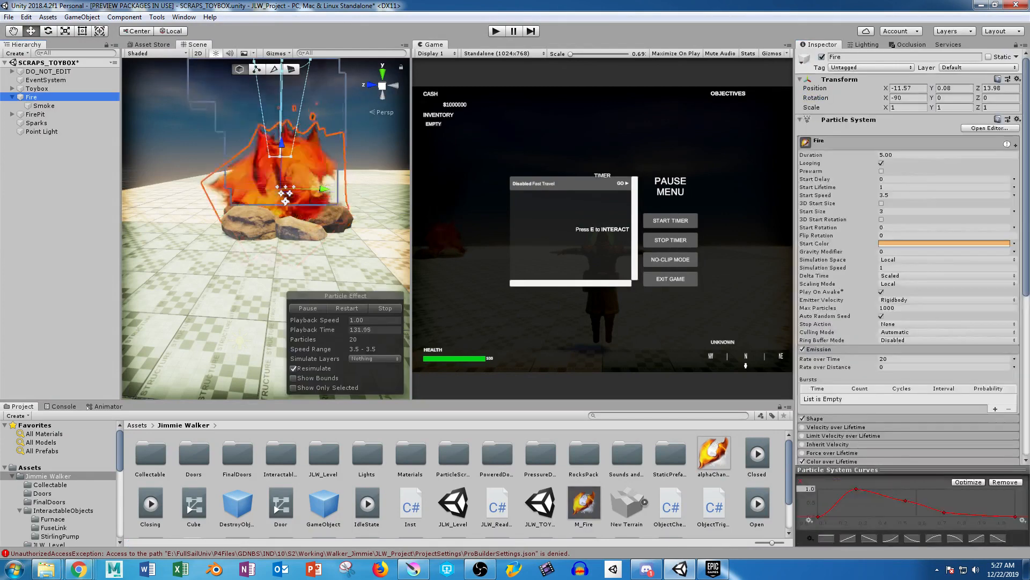
{"action": "middle_click_drag", "start_coordinate": [279, 226], "coordinate": [269, 246]}
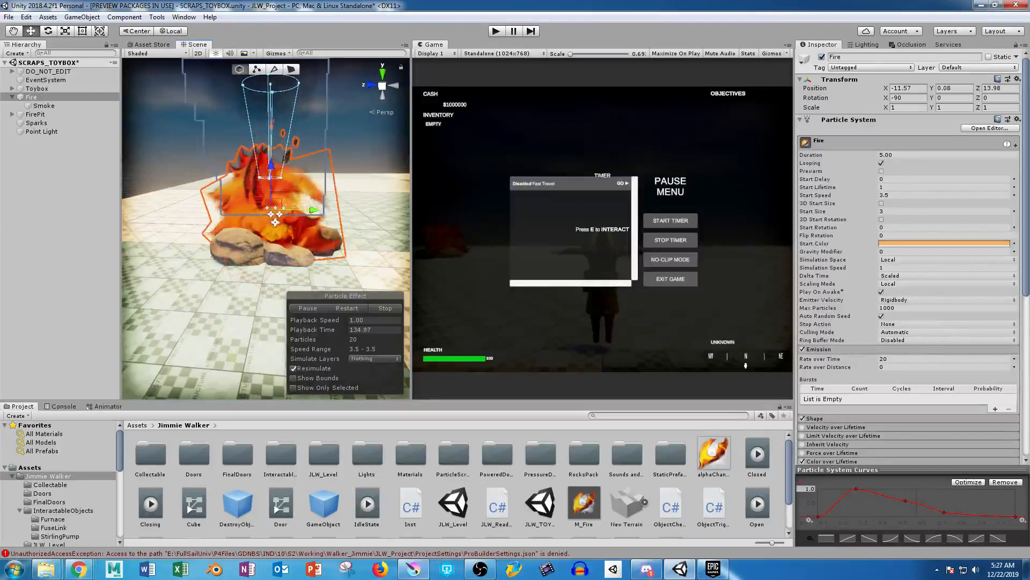
Switch to Krita, hide Layer 4, and trim the flame's outer and inner edges with the 33.80 px soft eraser.
{"action": "left_click", "coordinate": [414, 569]}
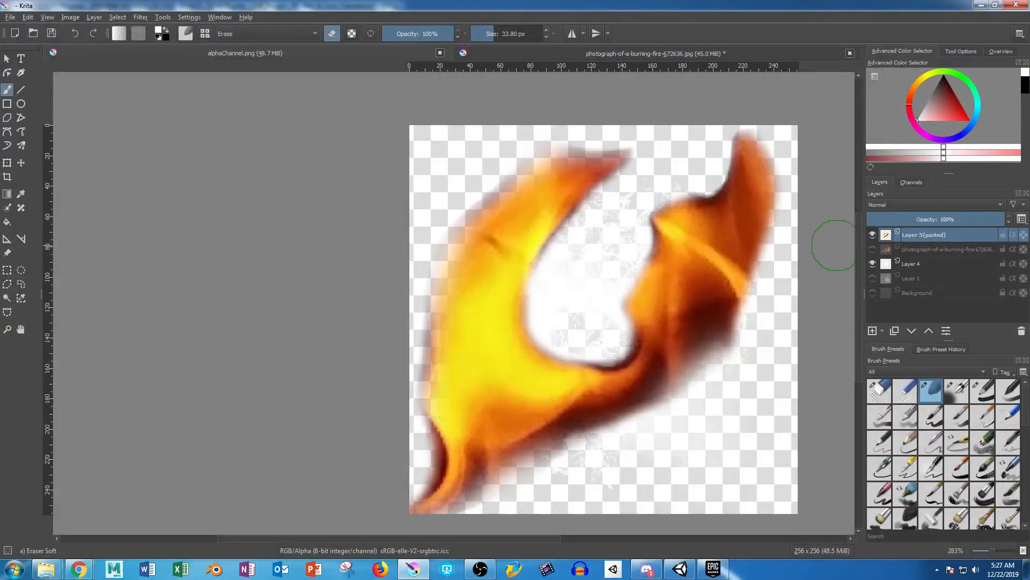
{"action": "left_click", "coordinate": [873, 263]}
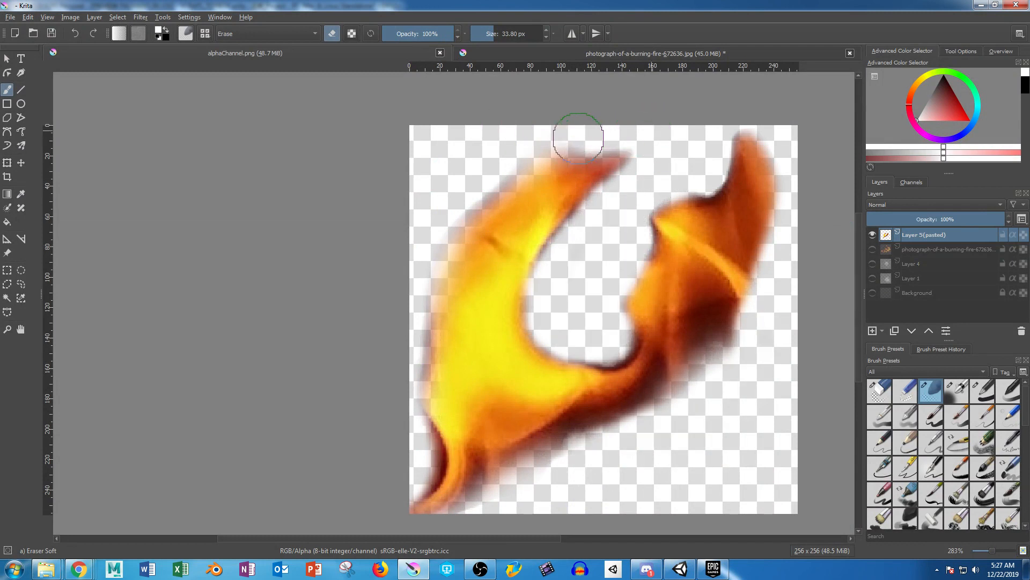
{"action": "mouse_move", "coordinate": [579, 138]}
{"action": "left_mouse_down"}
{"action": "mouse_move", "coordinate": [531, 144]}
{"action": "mouse_move", "coordinate": [433, 246]}
{"action": "mouse_move", "coordinate": [513, 155]}
{"action": "mouse_move", "coordinate": [432, 278]}
{"action": "mouse_move", "coordinate": [428, 482]}
{"action": "mouse_move", "coordinate": [405, 497]}
{"action": "mouse_move", "coordinate": [467, 499]}
{"action": "mouse_move", "coordinate": [660, 408]}
{"action": "mouse_move", "coordinate": [758, 306]}
{"action": "mouse_move", "coordinate": [785, 220]}
{"action": "mouse_move", "coordinate": [761, 120]}
{"action": "mouse_move", "coordinate": [727, 116]}
{"action": "mouse_move", "coordinate": [715, 161]}
{"action": "mouse_move", "coordinate": [692, 185]}
{"action": "mouse_move", "coordinate": [655, 193]}
{"action": "mouse_move", "coordinate": [627, 243]}
{"action": "mouse_move", "coordinate": [603, 340]}
{"action": "mouse_move", "coordinate": [588, 350]}
{"action": "mouse_move", "coordinate": [615, 344]}
{"action": "mouse_move", "coordinate": [536, 322]}
{"action": "mouse_move", "coordinate": [546, 253]}
{"action": "mouse_move", "coordinate": [591, 202]}
{"action": "mouse_move", "coordinate": [646, 173]}
{"action": "left_mouse_up"}
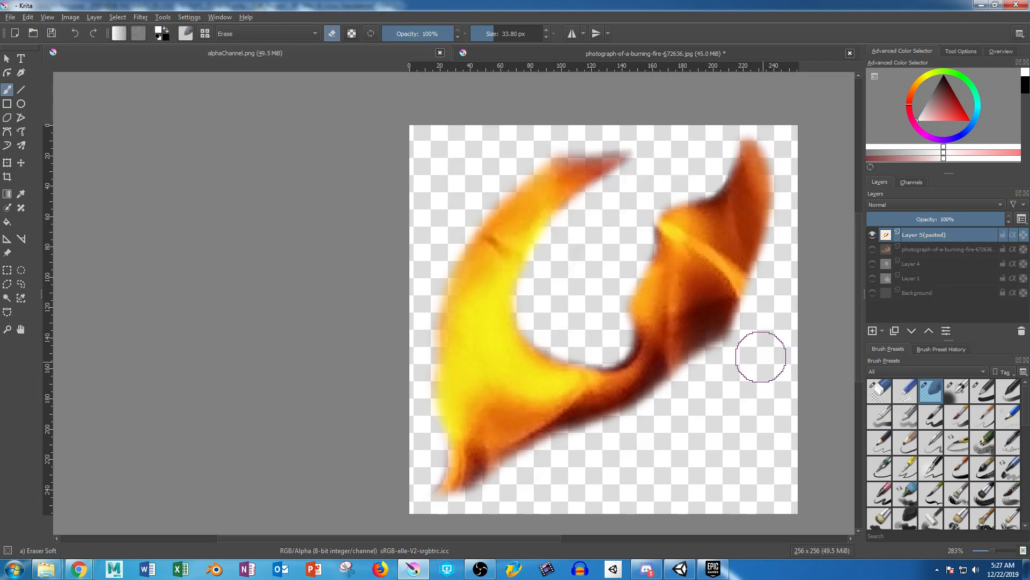
Trim the flame's lower-right edge with the 33.80 px soft eraser and save the image over alphaChannel.png on the Desktop.
{"action": "mouse_move", "coordinate": [761, 357]}
{"action": "left_mouse_down"}
{"action": "mouse_move", "coordinate": [726, 324]}
{"action": "mouse_move", "coordinate": [699, 371]}
{"action": "mouse_move", "coordinate": [669, 391]}
{"action": "mouse_move", "coordinate": [660, 381]}
{"action": "mouse_move", "coordinate": [642, 411]}
{"action": "mouse_move", "coordinate": [567, 440]}
{"action": "mouse_move", "coordinate": [543, 471]}
{"action": "left_mouse_up"}
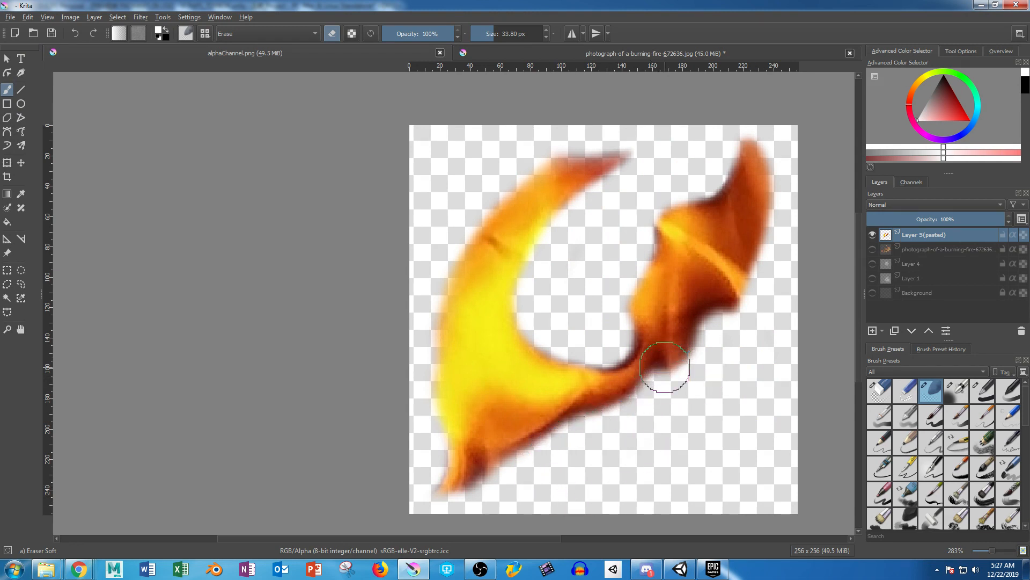
{"action": "key", "text": "ctrl+shift+s"}
{"action": "key", "text": "Return"}
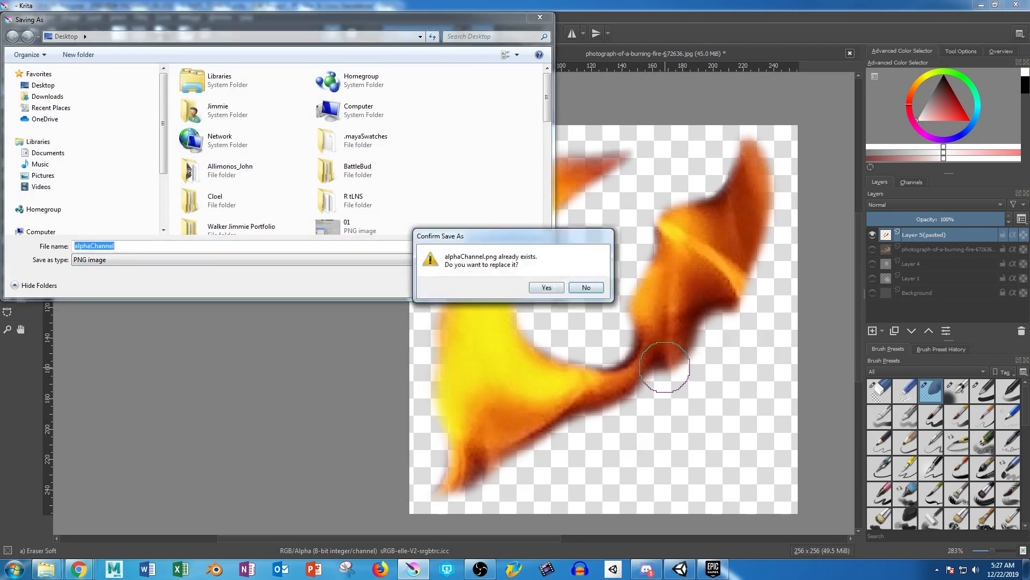
{"action": "key", "text": "y"}
{"action": "key", "text": "Return"}
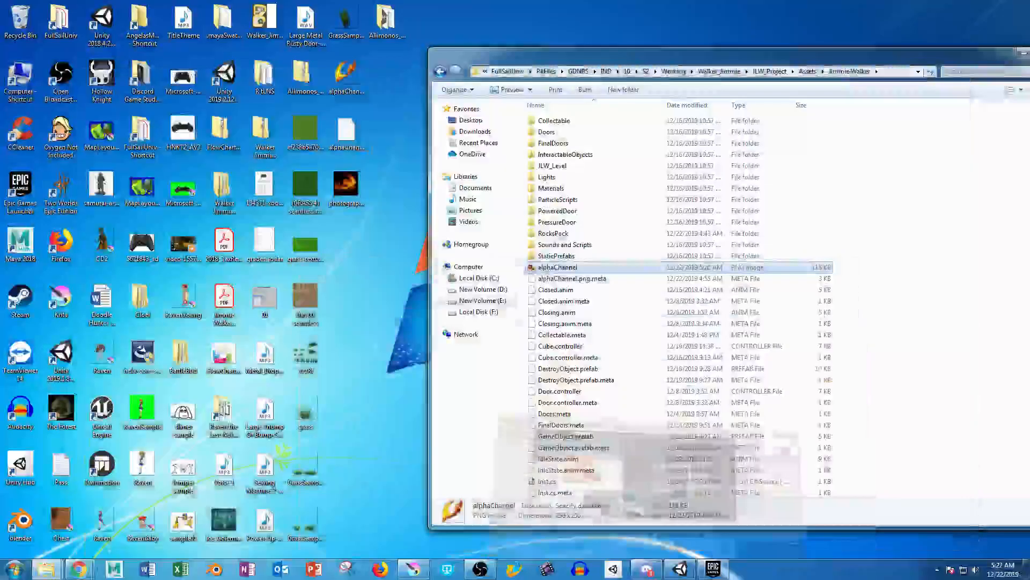
Copy alphaChannel.png from the Desktop into the Unity project's asset folder, replacing the existing file, and check the fire in Unity.
{"action": "left_click_drag", "start_coordinate": [346, 75], "coordinate": [937, 286]}
{"action": "left_click", "coordinate": [450, 202]}
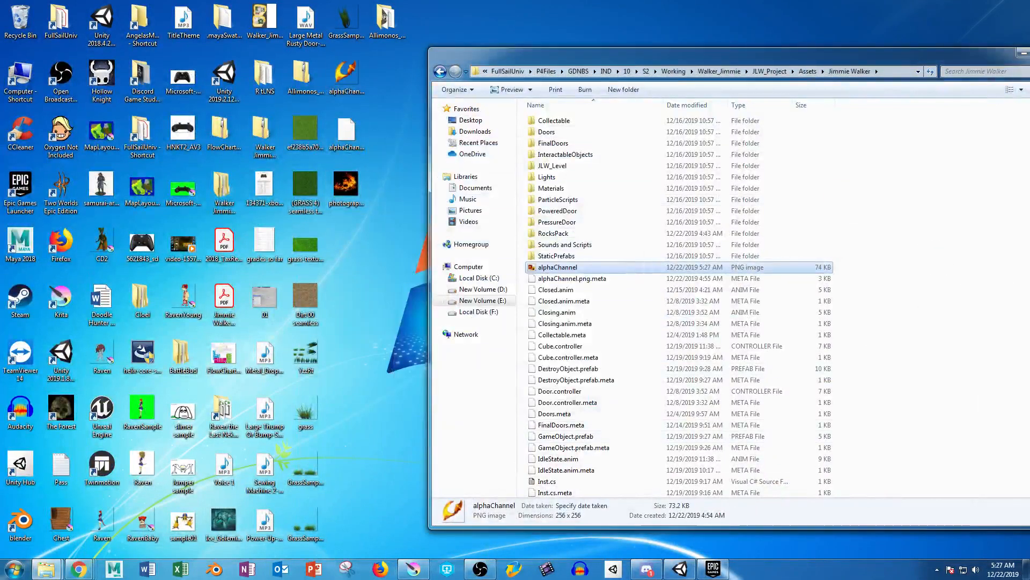
{"action": "left_click", "coordinate": [679, 569]}
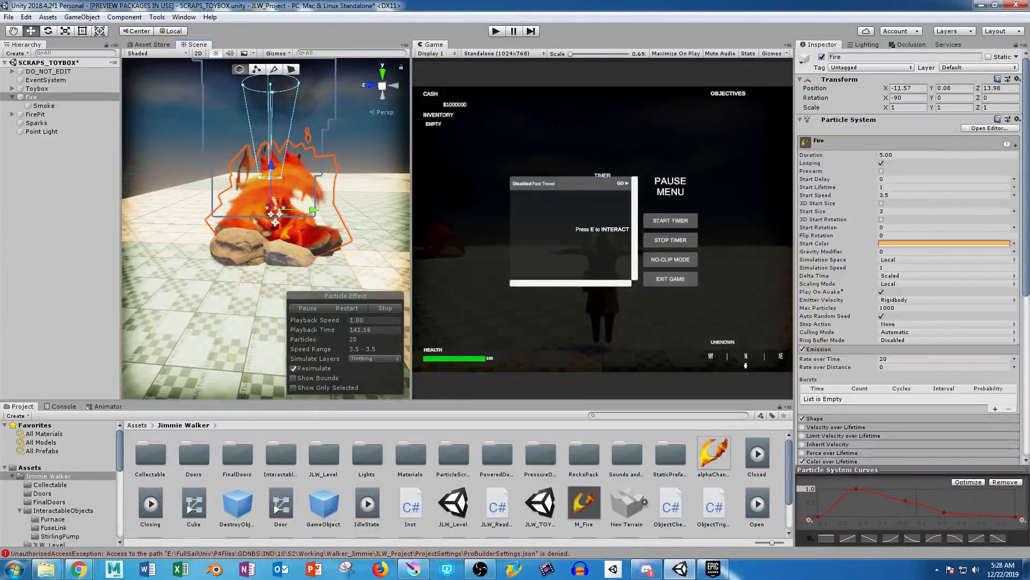
Switch to Krita, hide the pasted flame layer, and add a new empty layer above the shown black Background.
{"action": "left_click", "coordinate": [981, 5]}
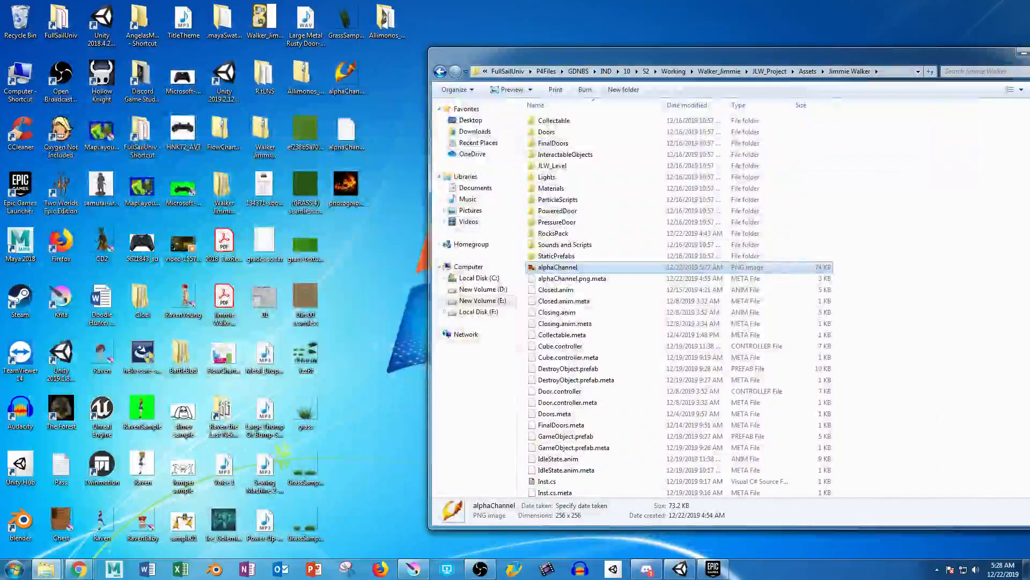
{"action": "left_click", "coordinate": [414, 568]}
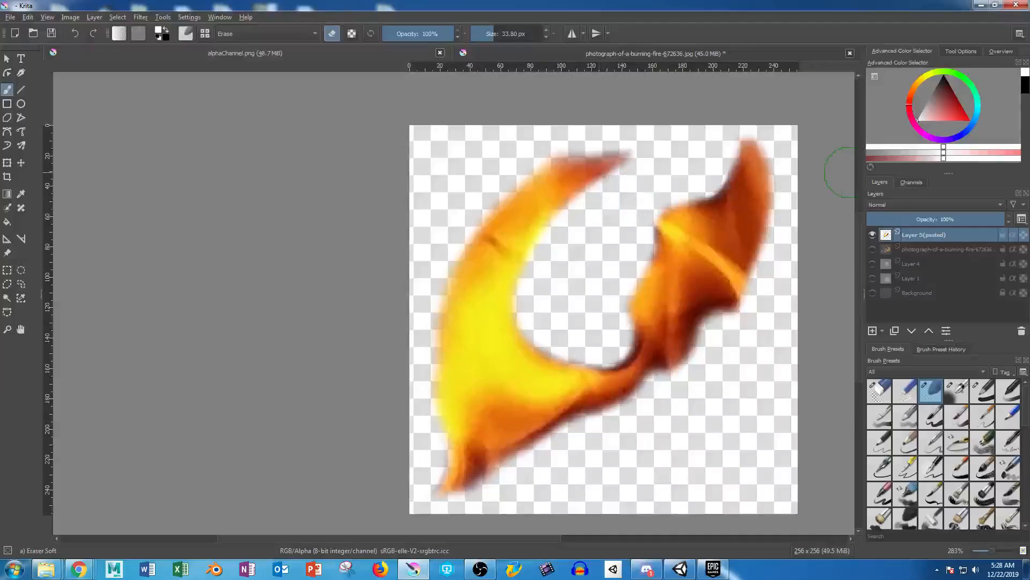
{"action": "left_click", "coordinate": [873, 235]}
{"action": "left_click", "coordinate": [872, 331]}
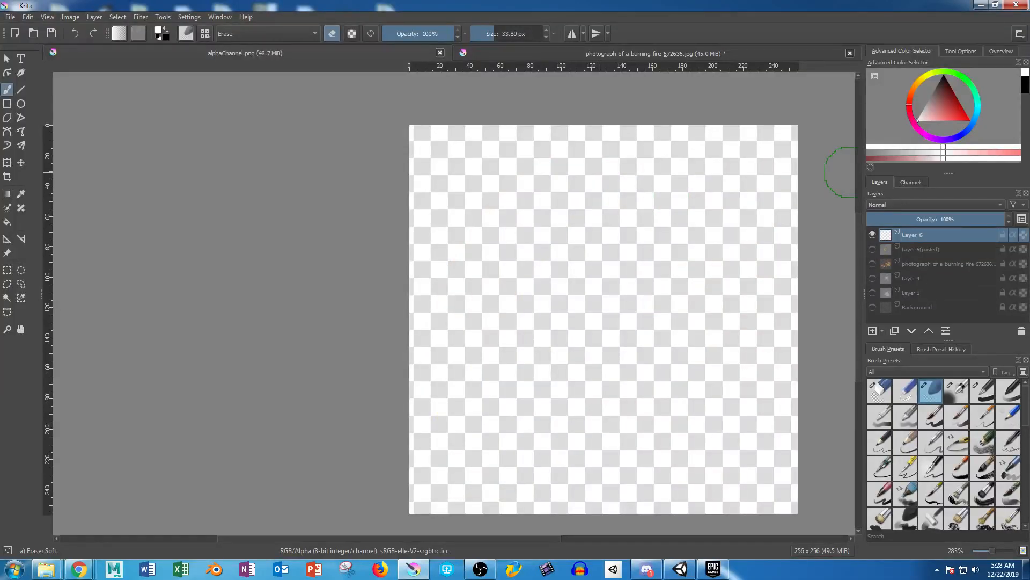
{"action": "scroll", "coordinate": [945, 451], "scroll_direction": "down", "scroll_amount": 5}
{"action": "left_click", "coordinate": [872, 307]}
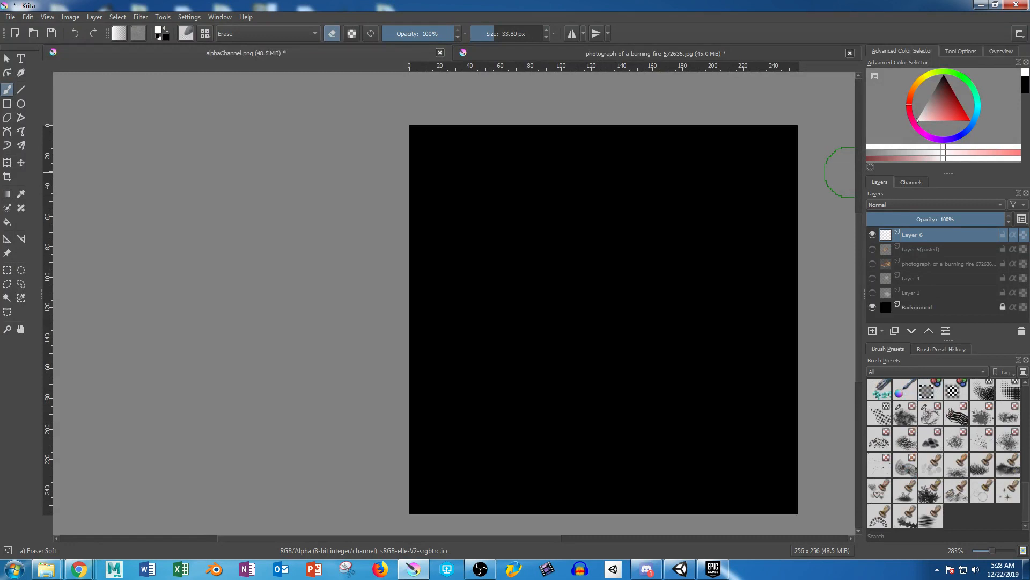
Paint a white crackle texture over most of the canvas with the Texture Crackles brush at 172.25 px.
{"action": "left_click", "coordinate": [931, 413]}
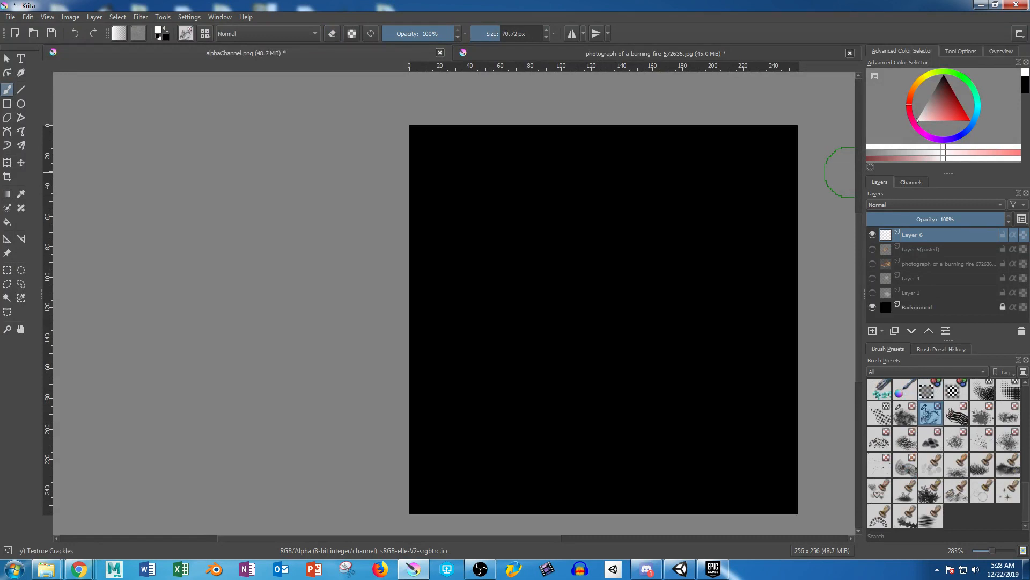
{"action": "left_click", "coordinate": [510, 33]}
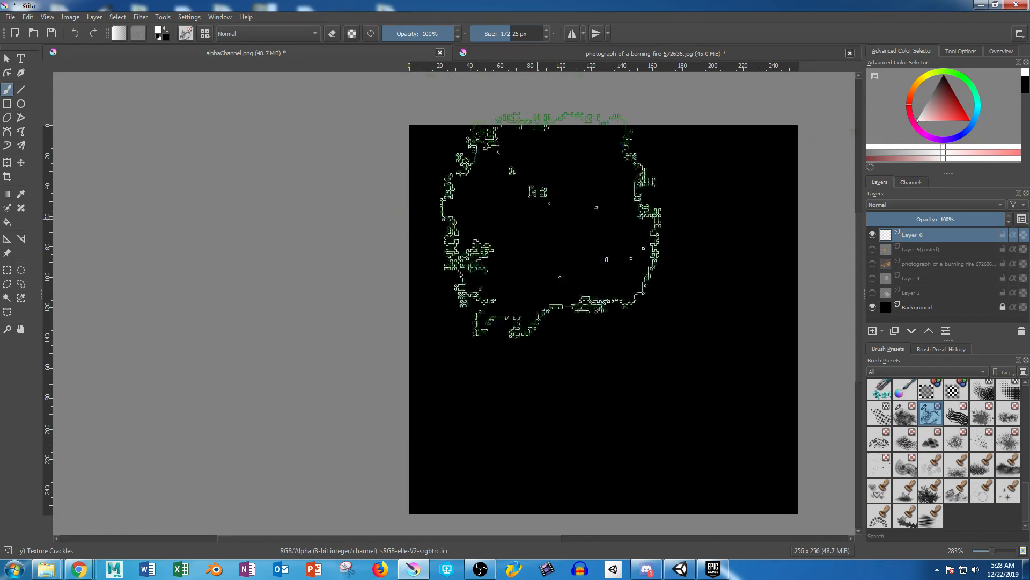
{"action": "left_click", "coordinate": [588, 292]}
{"action": "mouse_move", "coordinate": [568, 357]}
{"action": "left_mouse_down"}
{"action": "mouse_move", "coordinate": [681, 344]}
{"action": "mouse_move", "coordinate": [665, 348]}
{"action": "mouse_move", "coordinate": [644, 236]}
{"action": "mouse_move", "coordinate": [595, 225]}
{"action": "mouse_move", "coordinate": [534, 253]}
{"action": "mouse_move", "coordinate": [568, 398]}
{"action": "mouse_move", "coordinate": [714, 302]}
{"action": "left_mouse_up"}
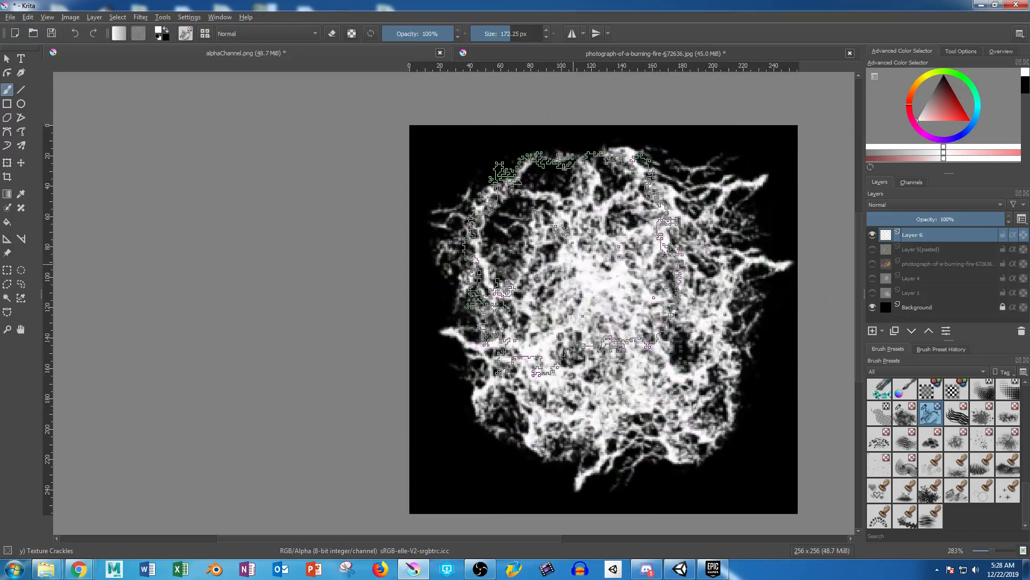
Hide the Background layer and save the crackle texture over alphaChannel.png on the Desktop.
{"action": "key", "text": "ctrl+shift+s"}
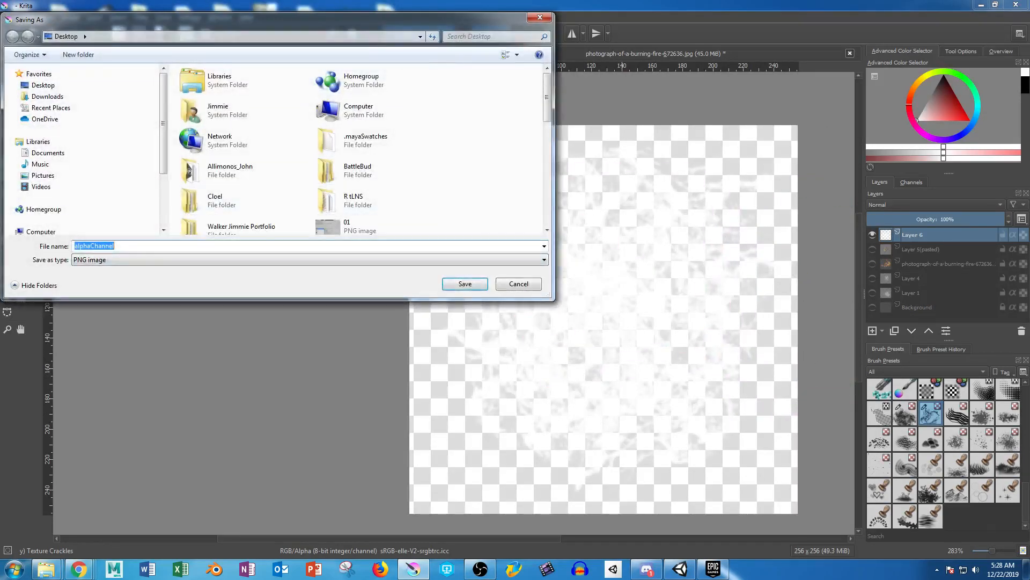
{"action": "scroll", "coordinate": [360, 150], "scroll_direction": "down", "scroll_amount": 10}
{"action": "key", "text": "Return"}
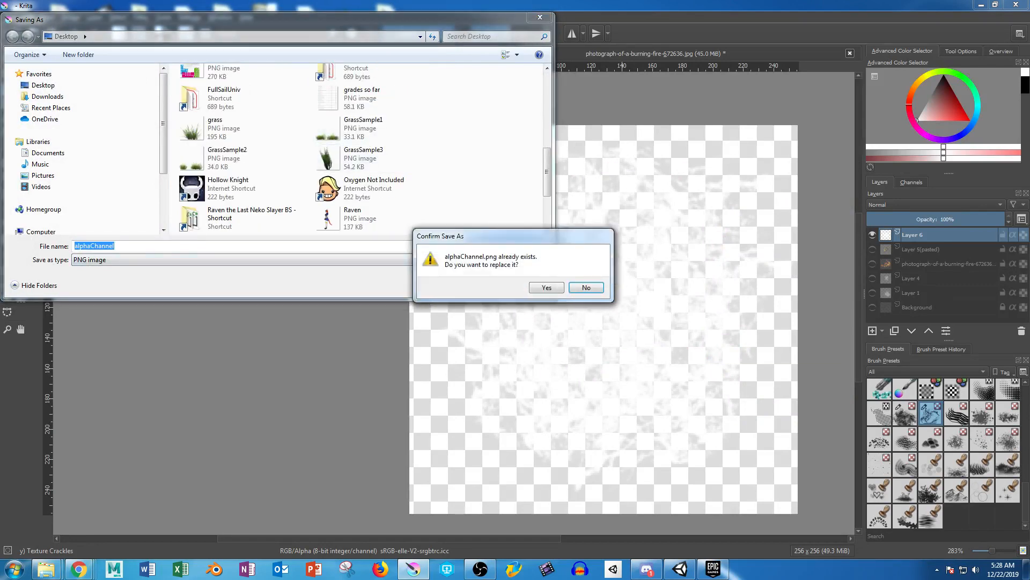
{"action": "key", "text": "Return"}
{"action": "key", "text": "Return"}
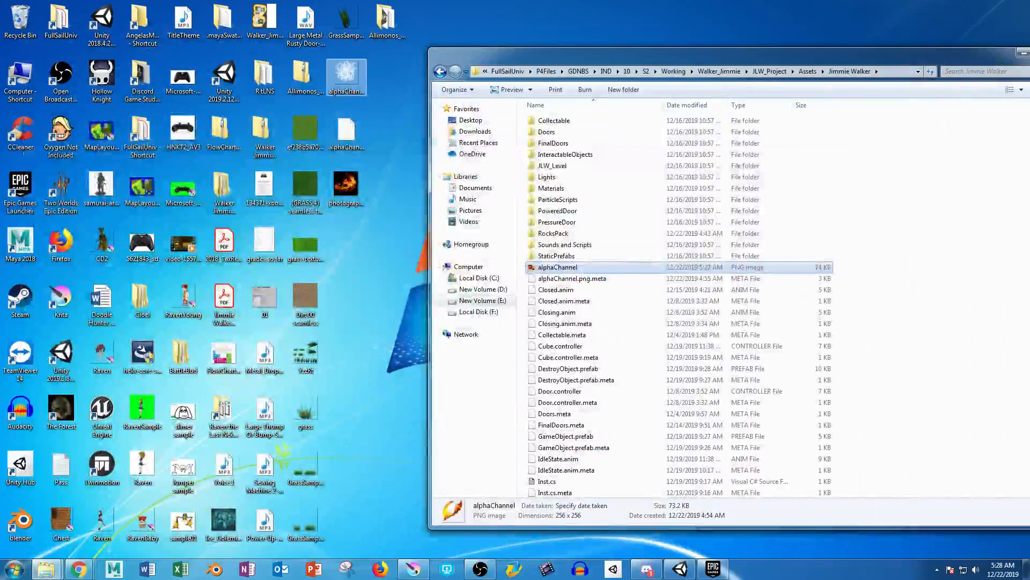
Replace alphaChannel.png in the Unity project's asset folder with the crackle version and inspect the Fire particles in Unity from different angles.
{"action": "left_click_drag", "start_coordinate": [346, 75], "coordinate": [982, 443]}
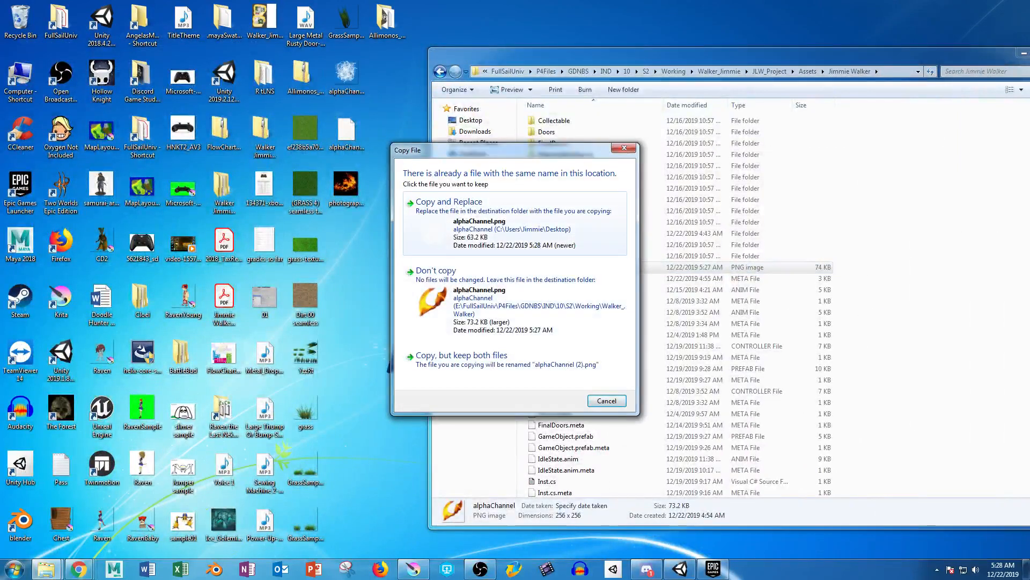
{"action": "left_click", "coordinate": [449, 202]}
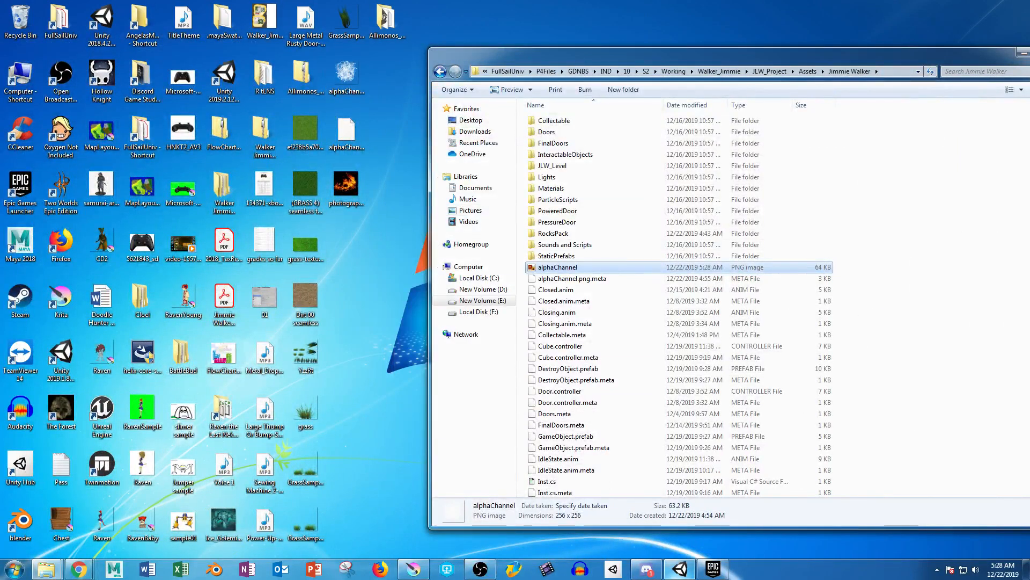
{"action": "left_click", "coordinate": [679, 568]}
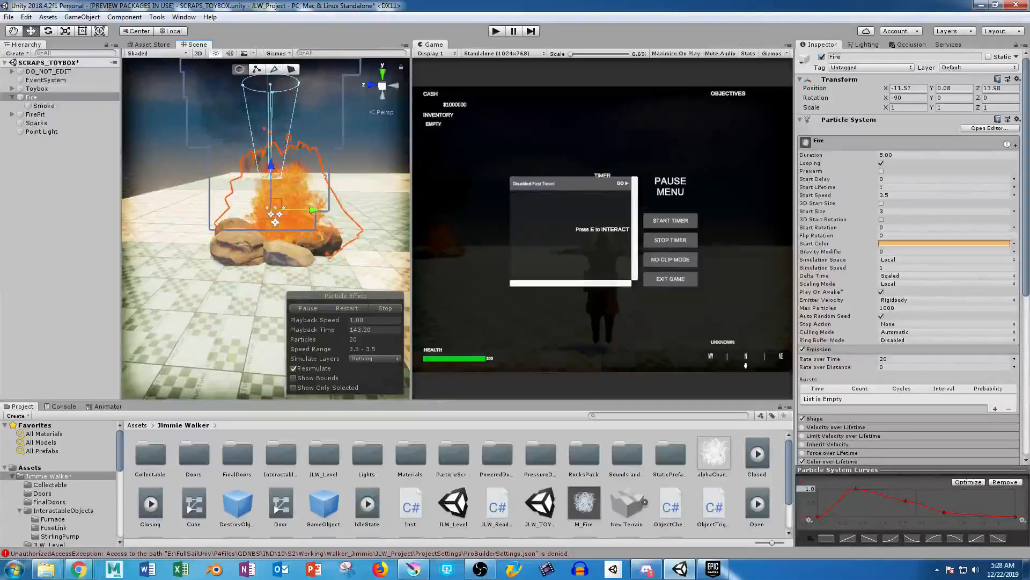
{"action": "left_click_drag", "start_coordinate": [268, 225], "coordinate": [236, 199], "text": "alt"}
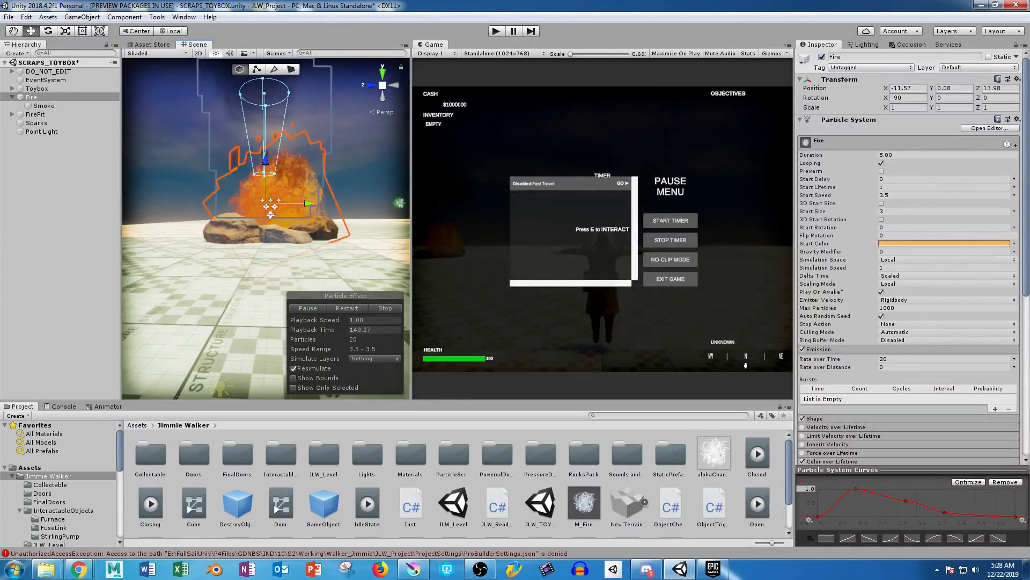
{"action": "mouse_move", "coordinate": [268, 226]}
{"action": "left_mouse_down", "text": "alt"}
{"action": "mouse_move", "coordinate": [290, 258]}
{"action": "mouse_move", "coordinate": [268, 239]}
{"action": "left_mouse_up", "text": "alt"}
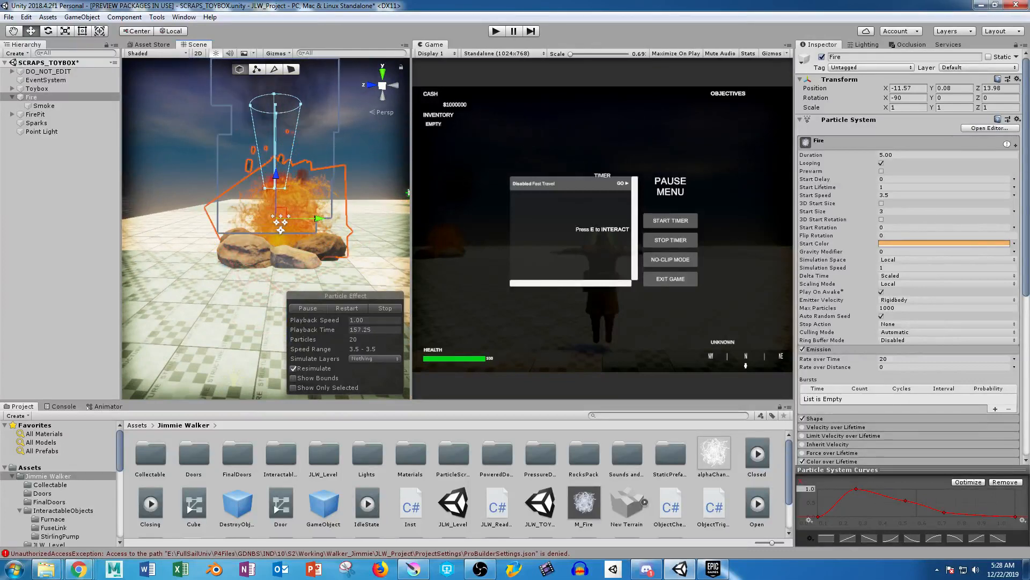
Enable the Noise module on the Fire particle system.
{"action": "scroll", "coordinate": [909, 258], "scroll_direction": "down", "scroll_amount": 5}
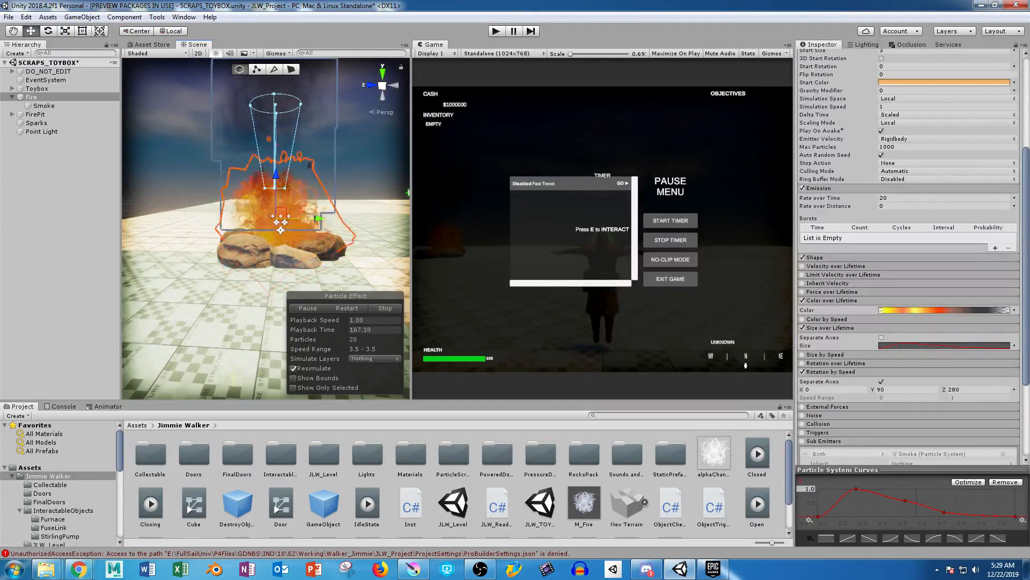
{"action": "left_click", "coordinate": [827, 407]}
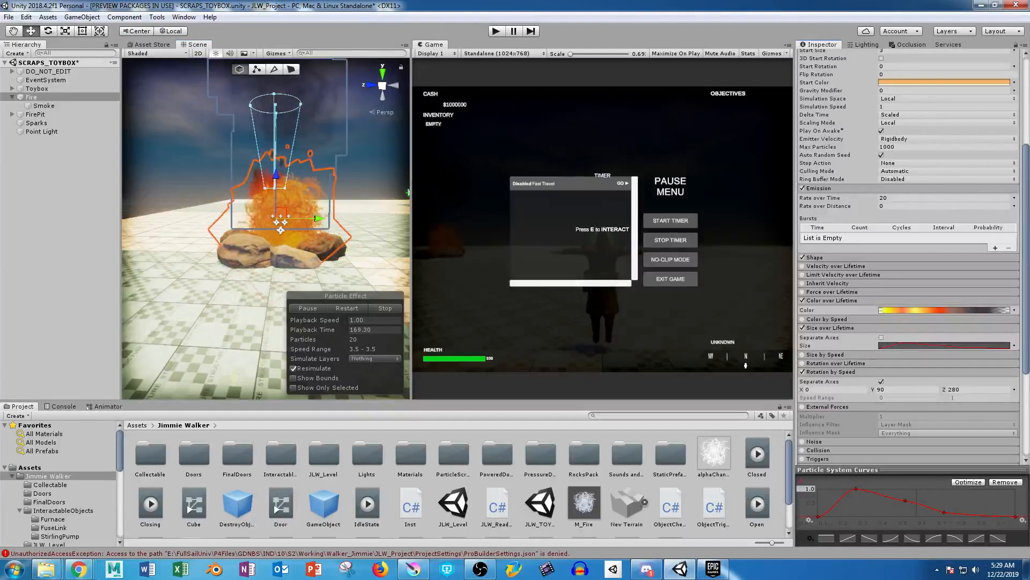
{"action": "scroll", "coordinate": [831, 397], "scroll_direction": "down", "scroll_amount": 3}
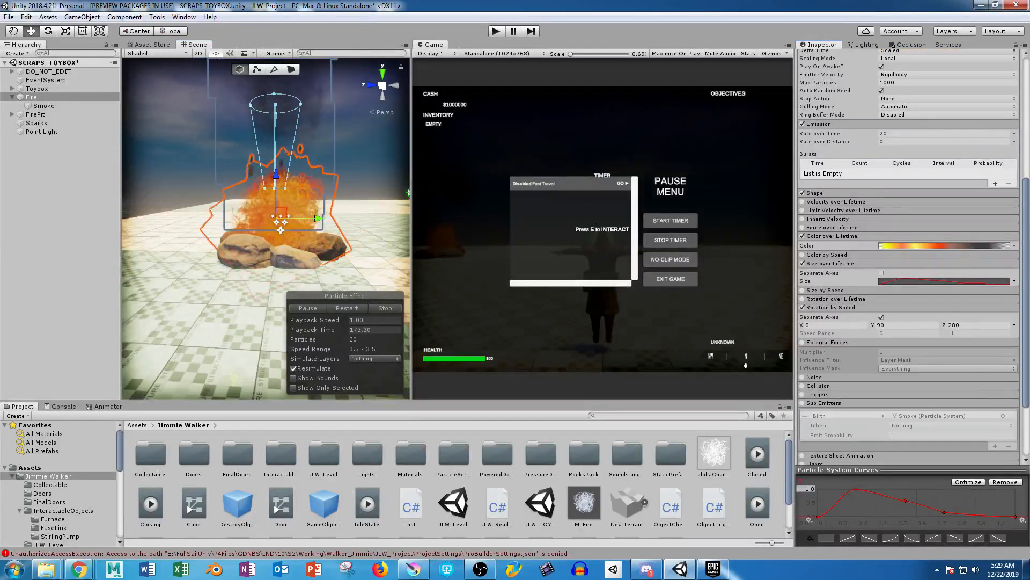
{"action": "left_click", "coordinate": [835, 343]}
{"action": "left_click", "coordinate": [803, 351]}
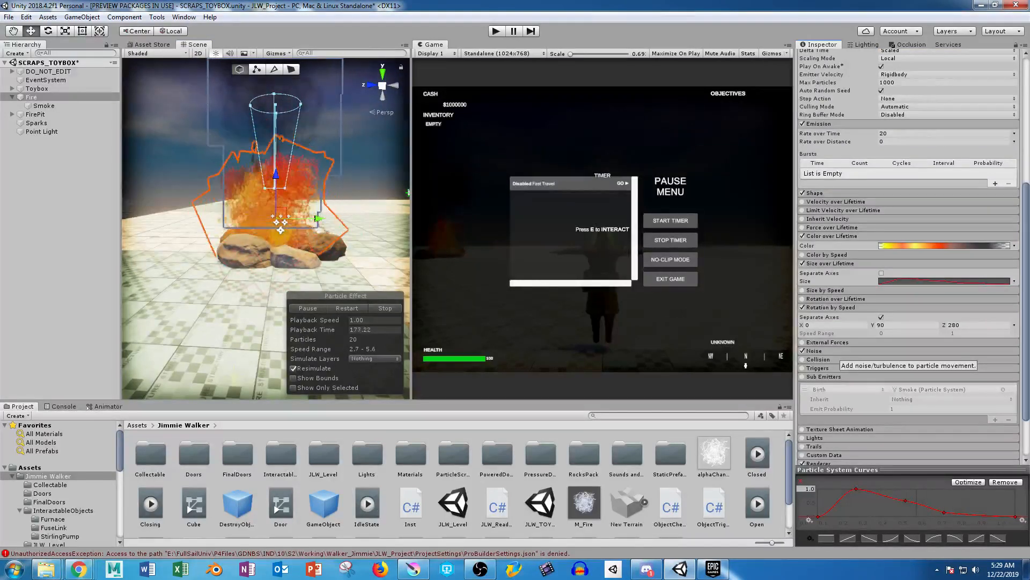
{"action": "scroll", "coordinate": [907, 322], "scroll_direction": "down", "scroll_amount": 3}
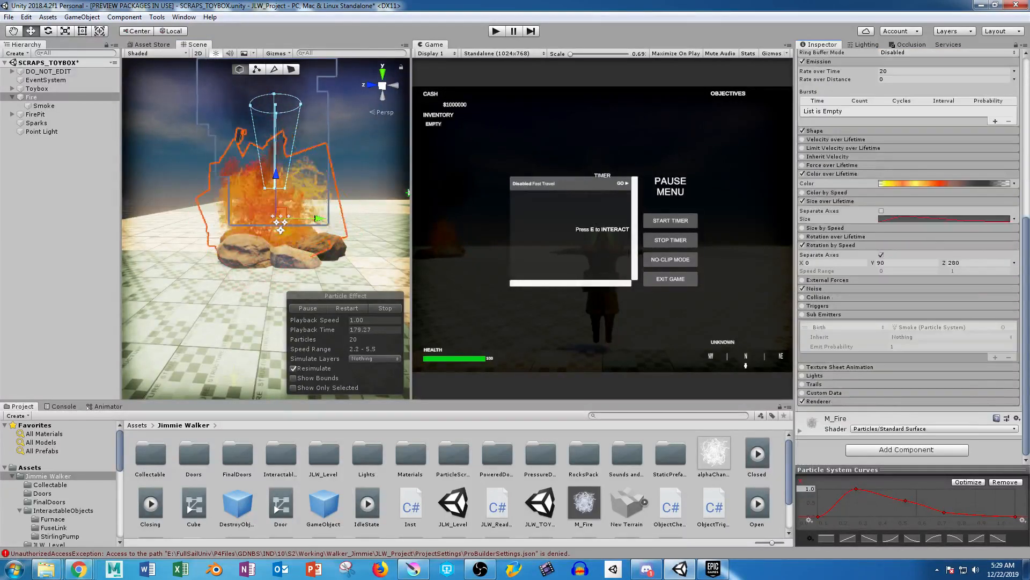
Set the Fire particle system's Start Size to 2 and its emission Rate over Time to 40.
{"action": "scroll", "coordinate": [907, 316], "scroll_direction": "up", "scroll_amount": 12}
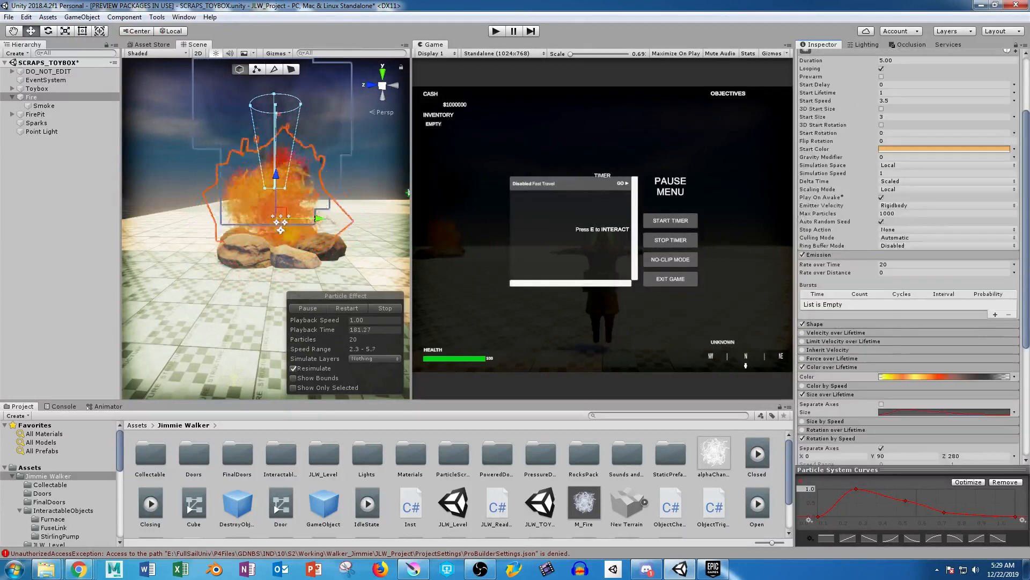
{"action": "left_click", "coordinate": [892, 211]}
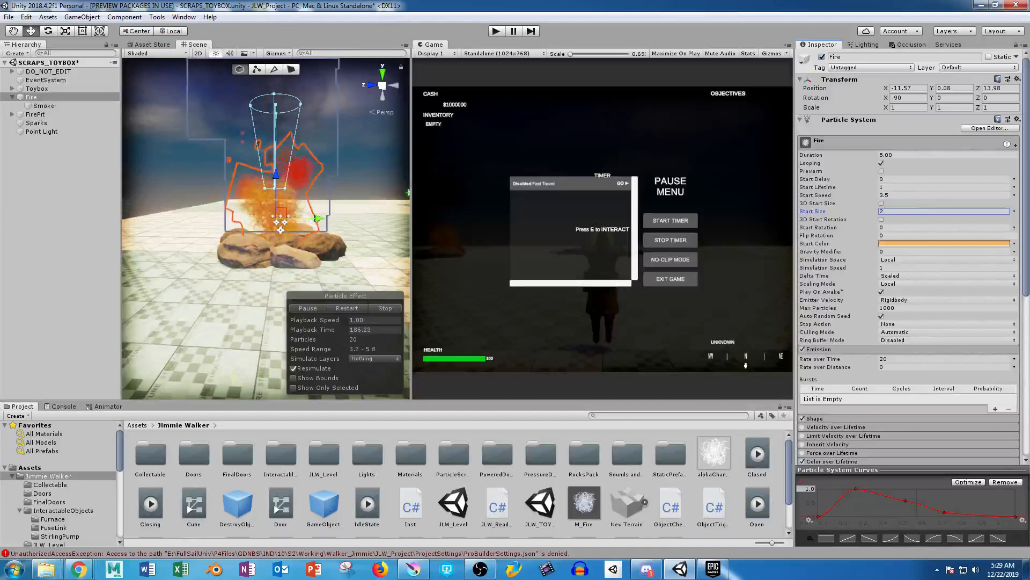
{"action": "scroll", "coordinate": [910, 268], "scroll_direction": "down", "scroll_amount": 3}
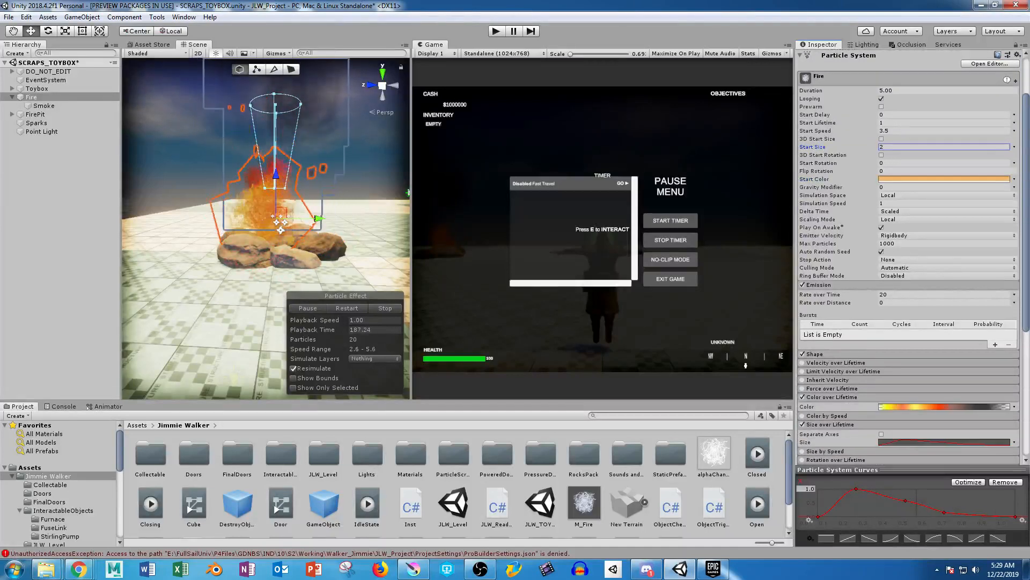
{"action": "left_click", "coordinate": [907, 294]}
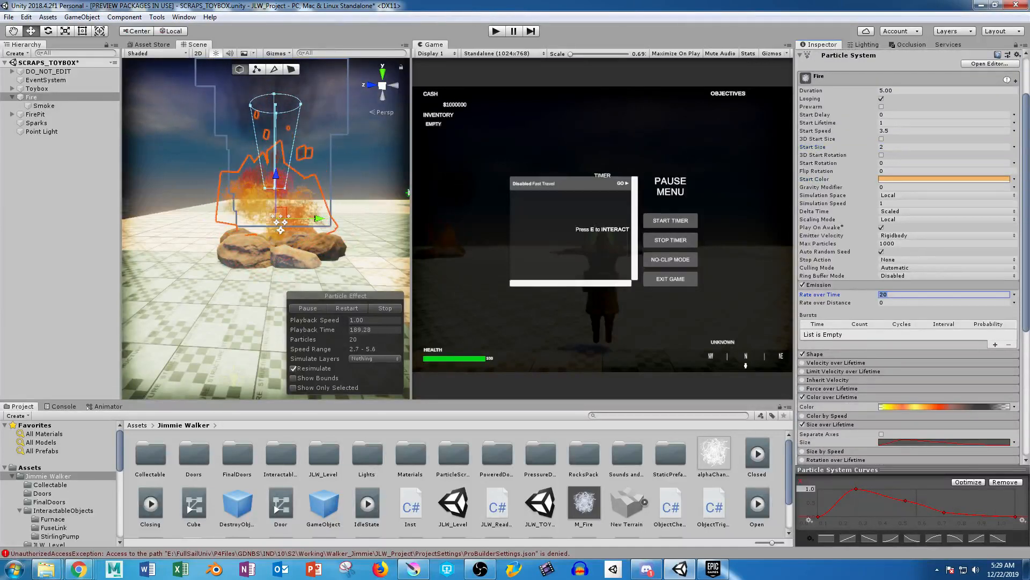
{"action": "type", "text": "4"}
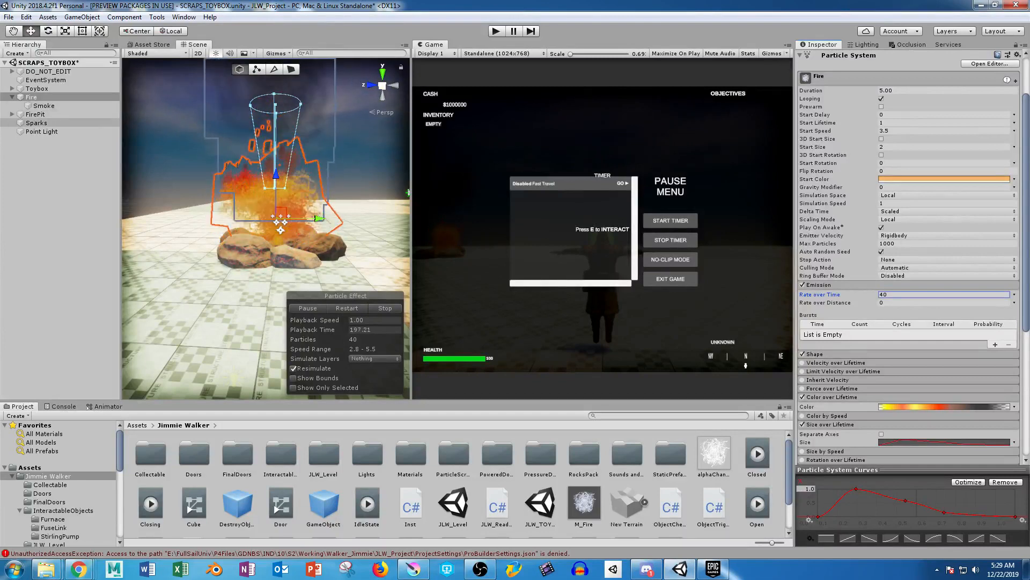
Deselect all objects, run the game, and walk the character up to the campfire to view the fire effect.
{"action": "left_click", "coordinate": [37, 123]}
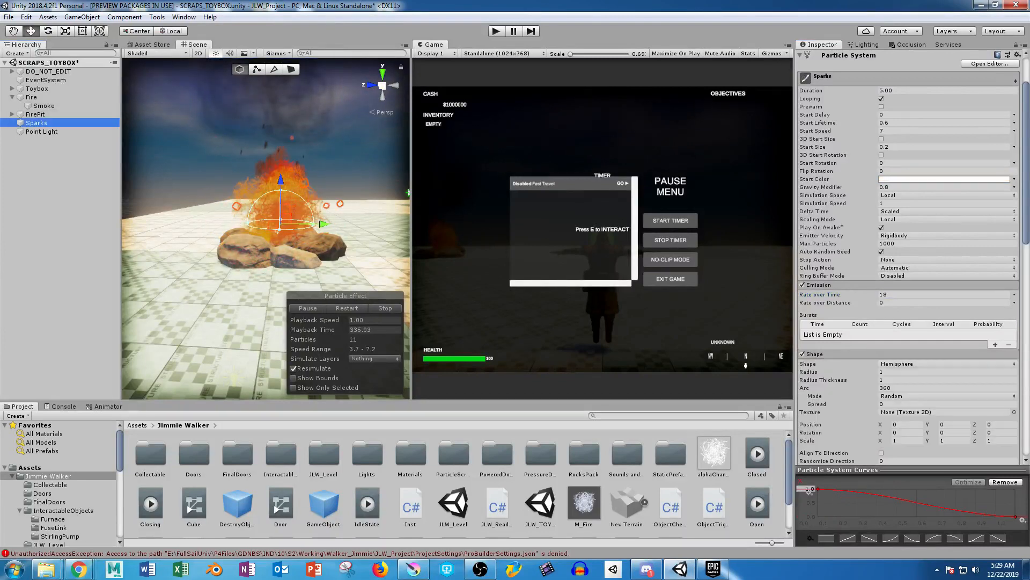
{"action": "left_click", "coordinate": [54, 166]}
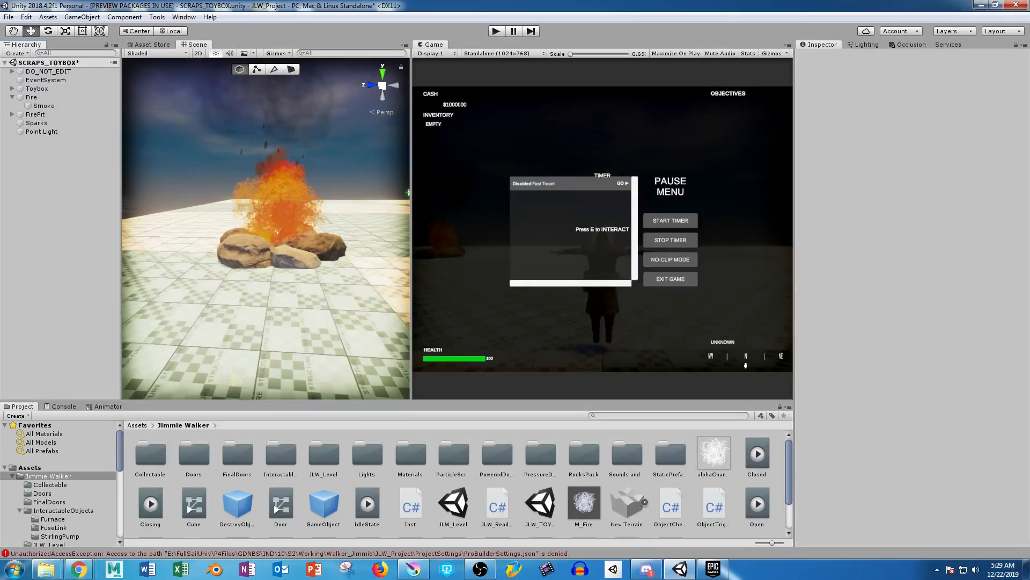
{"action": "key", "text": "ctrl+p"}
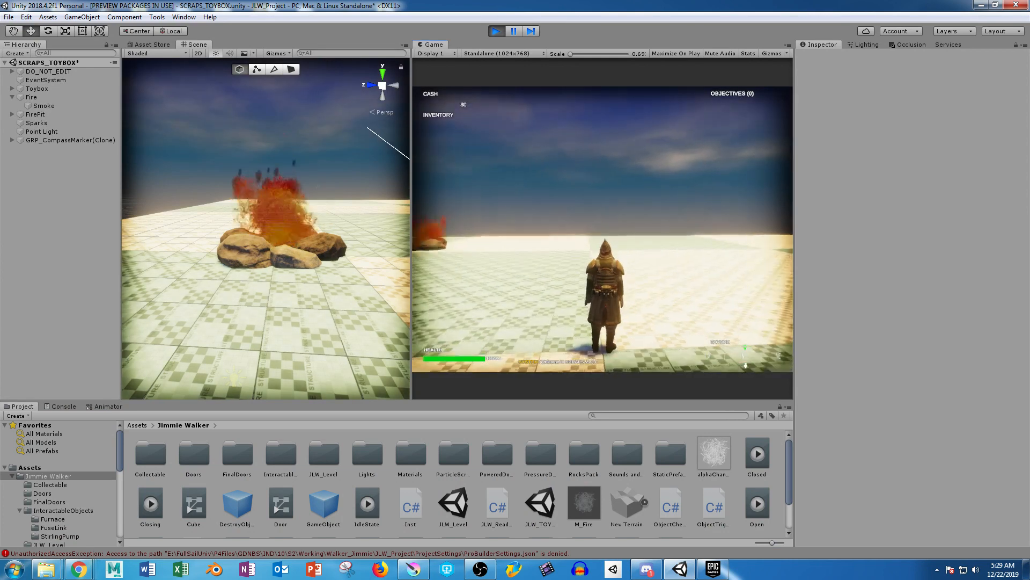
{"action": "key", "text": "w"}
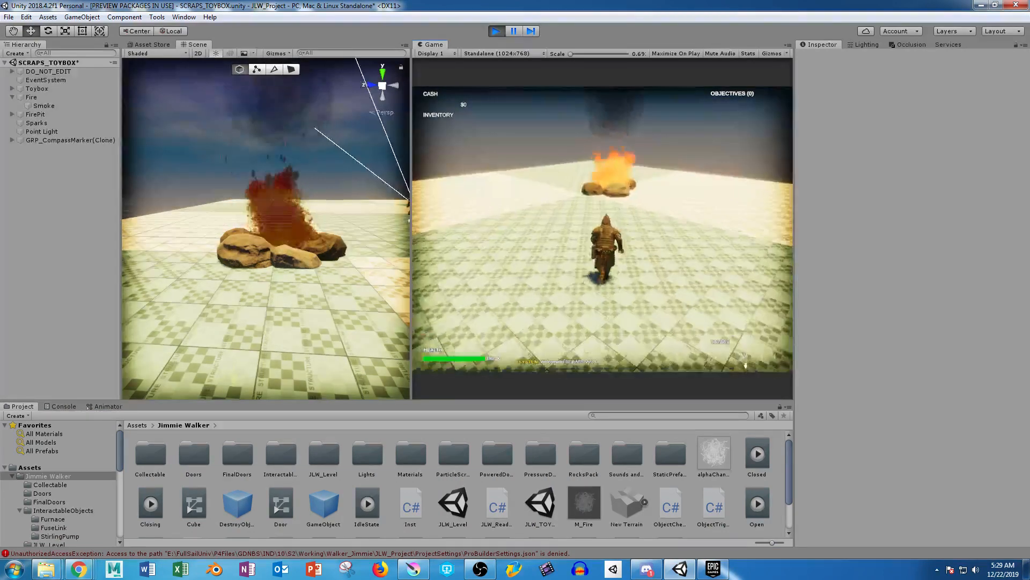
{"action": "key", "text": "w"}
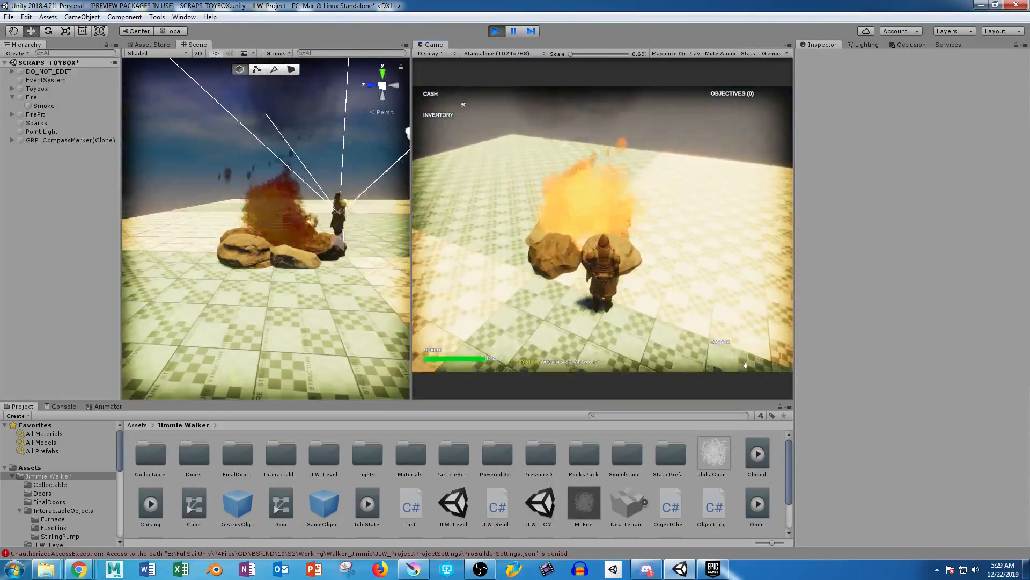
Walk the character around and through the campfire to examine the fire and smoke from several angles and distances, and stop the game.
{"action": "key", "text": "d"}
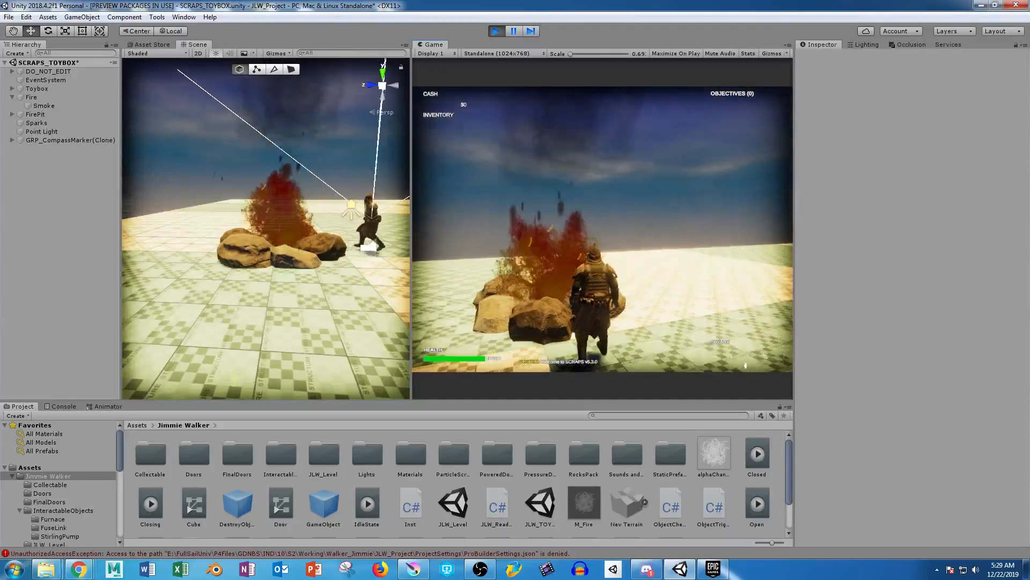
{"action": "key", "text": "d"}
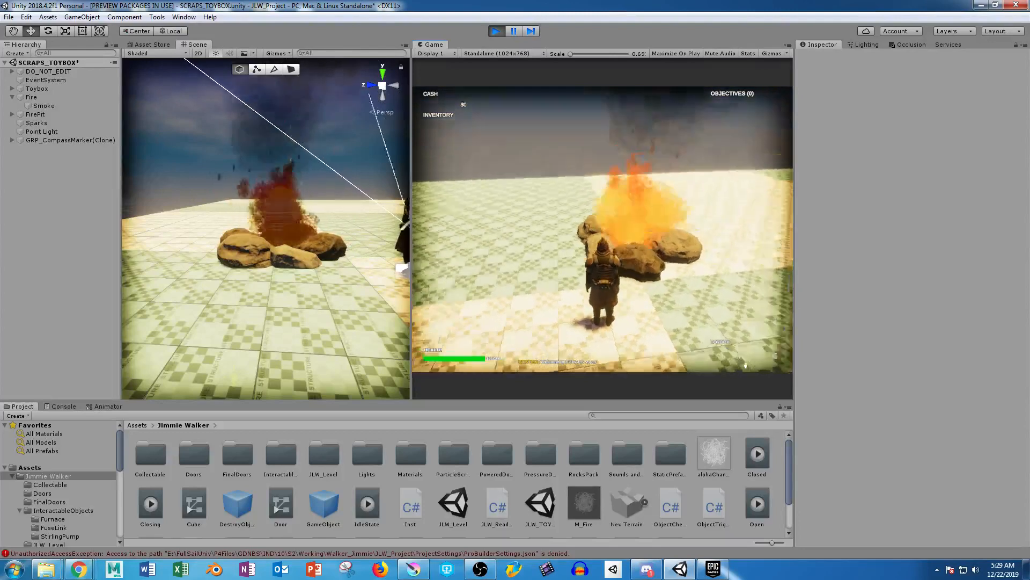
{"action": "key", "text": "w"}
{"action": "key", "text": "d"}
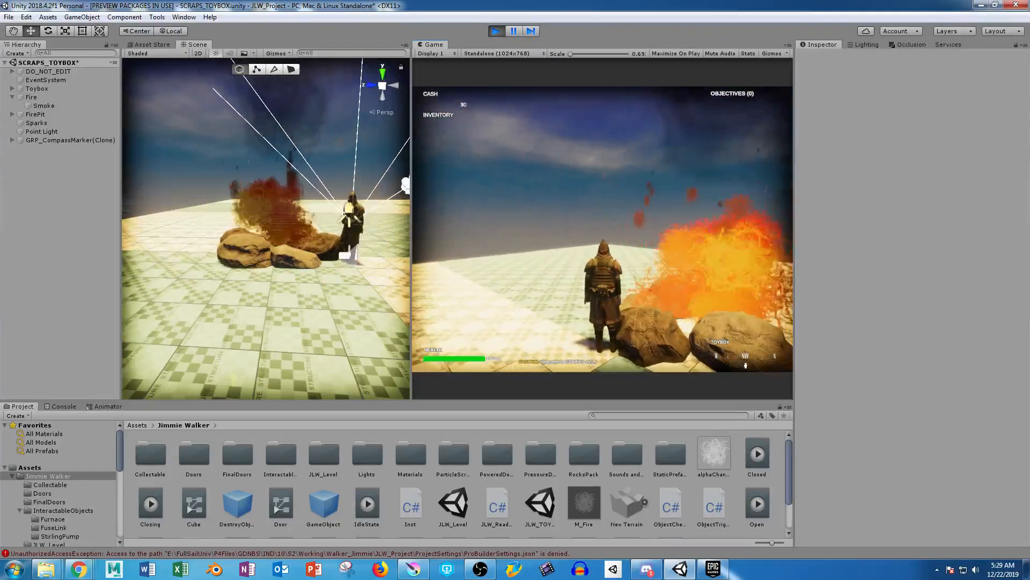
{"action": "key", "text": "s"}
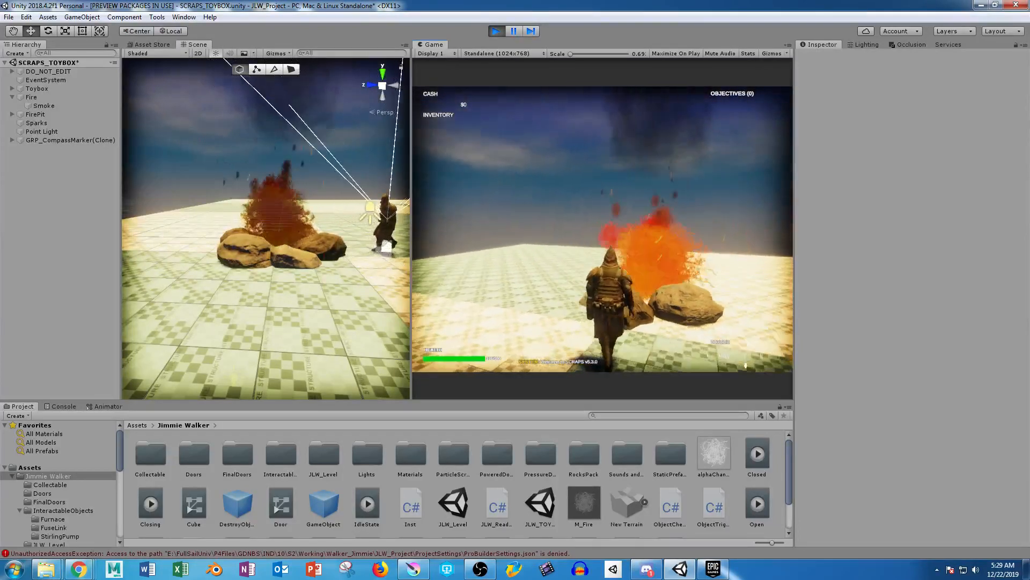
{"action": "key", "text": "d"}
{"action": "key", "text": "w"}
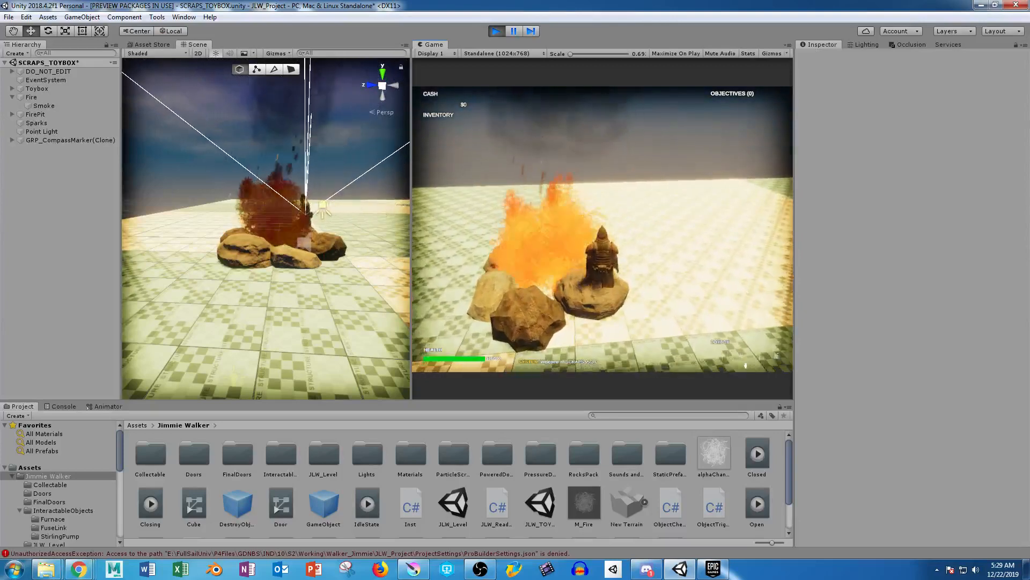
{"action": "key", "text": "w"}
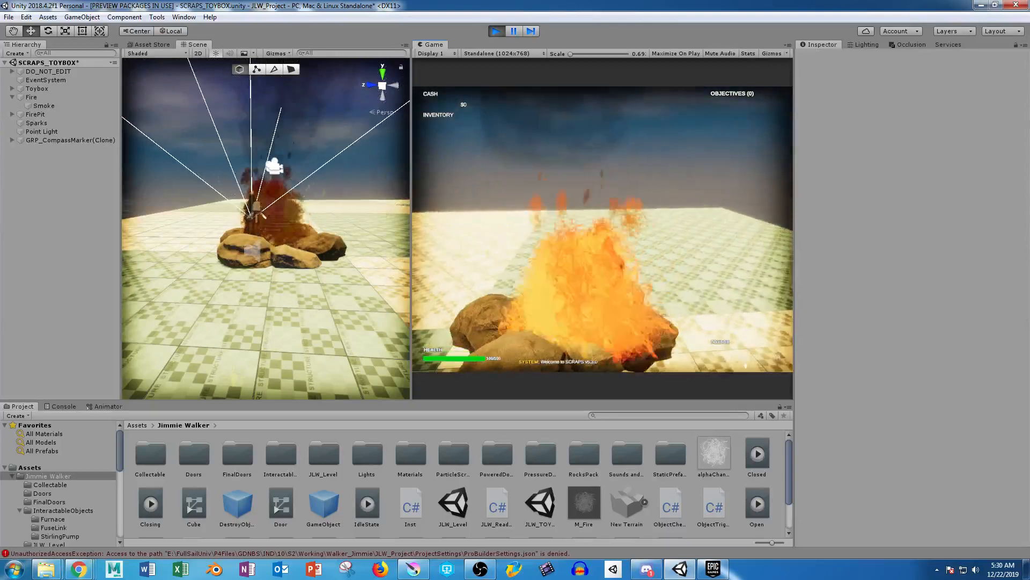
{"action": "key", "text": "s"}
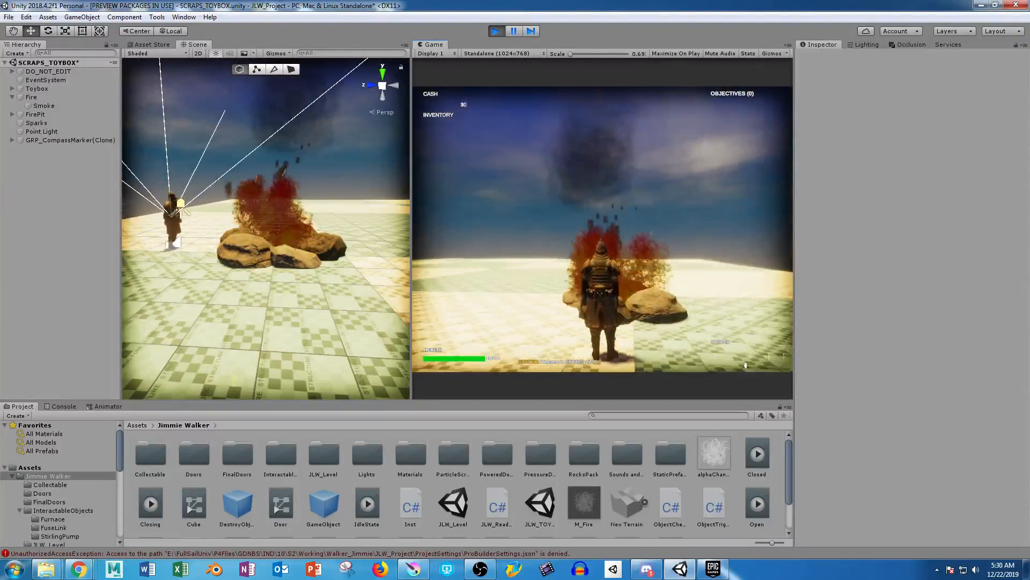
{"action": "key", "text": "w"}
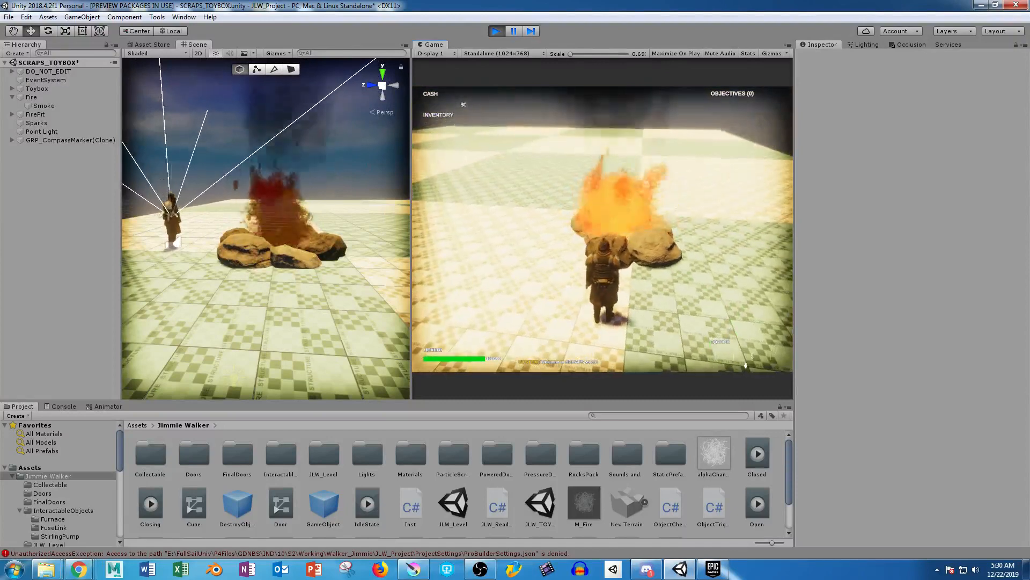
{"action": "key", "text": "Escape"}
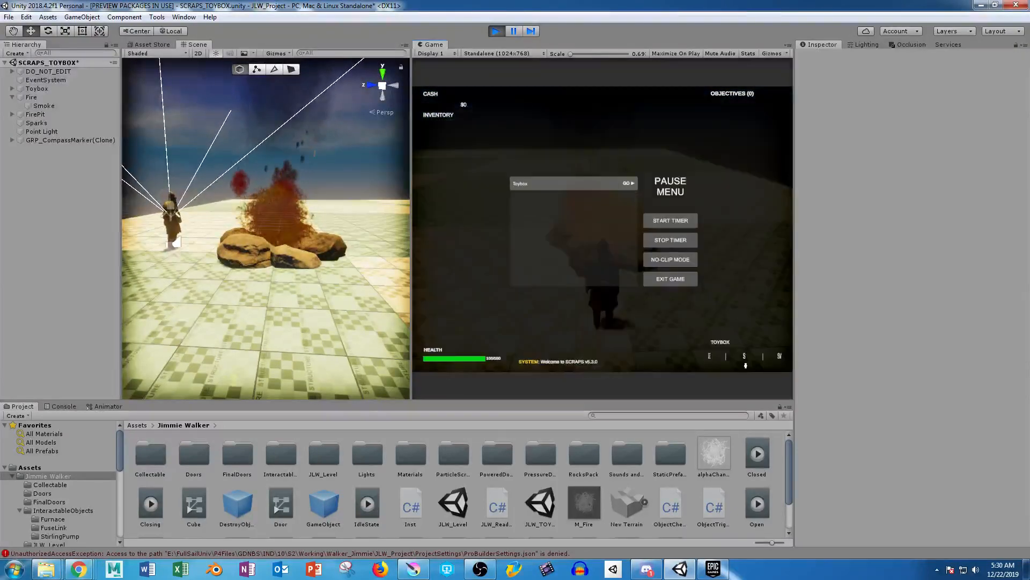
{"action": "key", "text": "ctrl+p"}
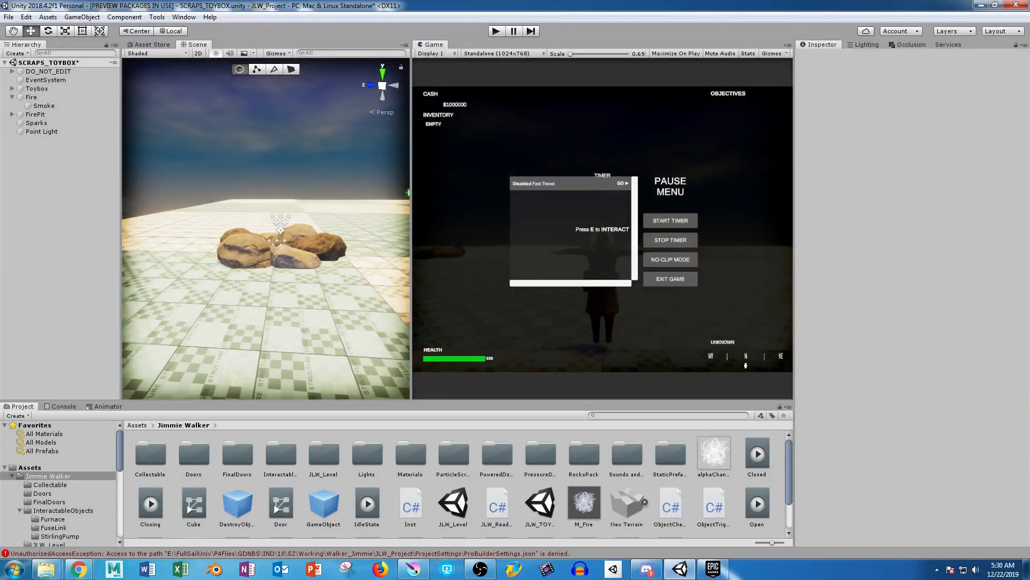